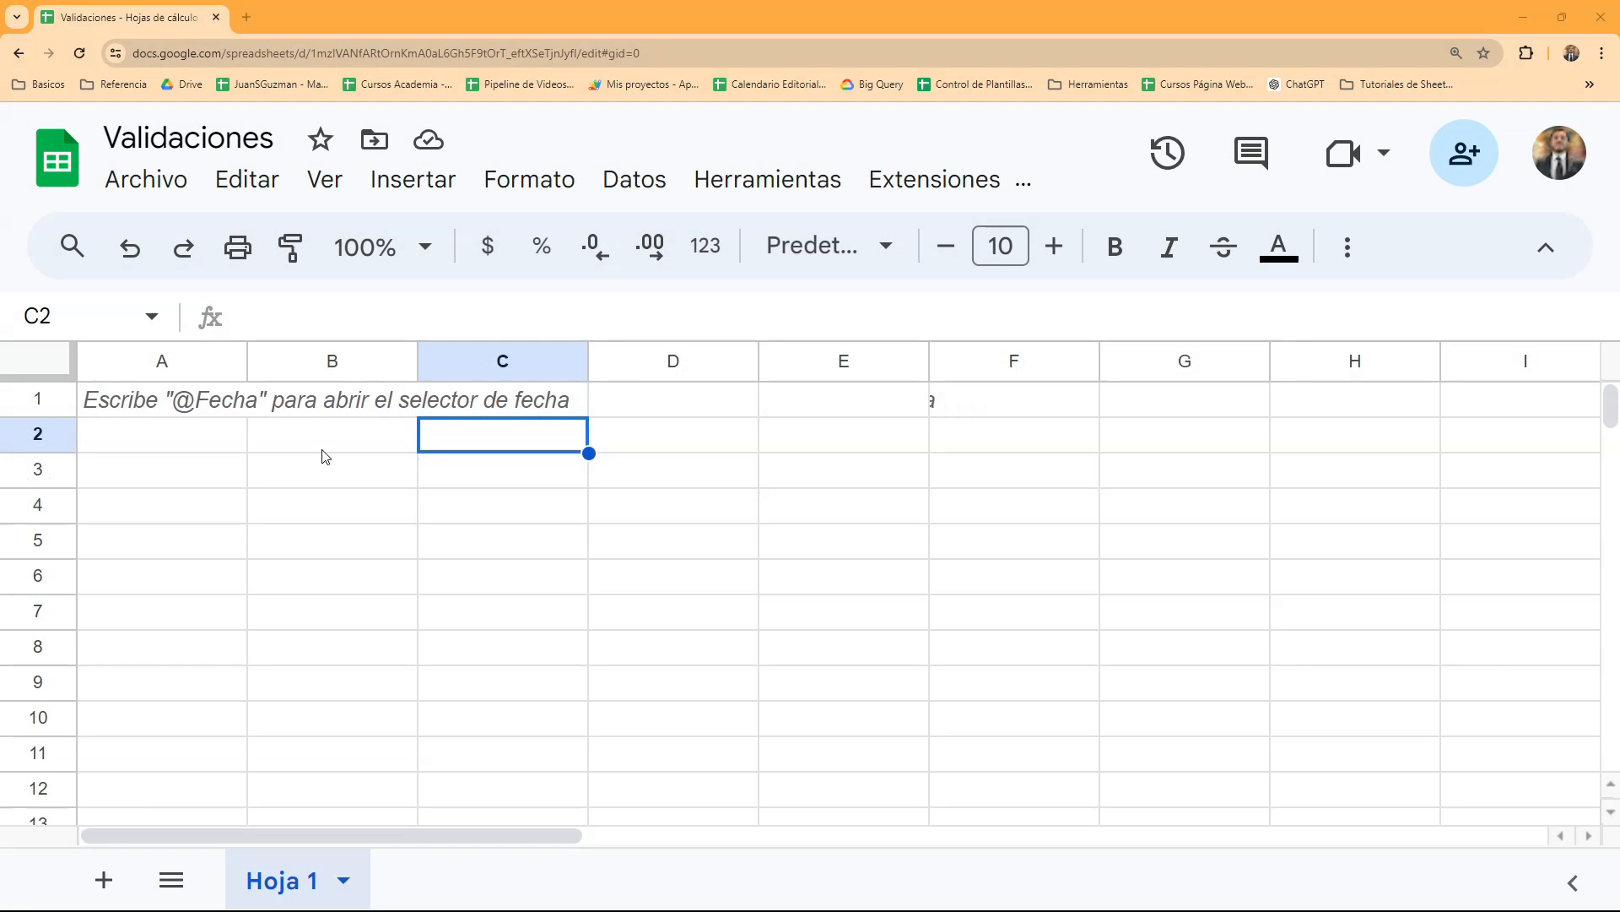
- Enter the headers "Nombre" in A1 and "Edad" in B1, and narrow column A slightly
left_click(330, 456)
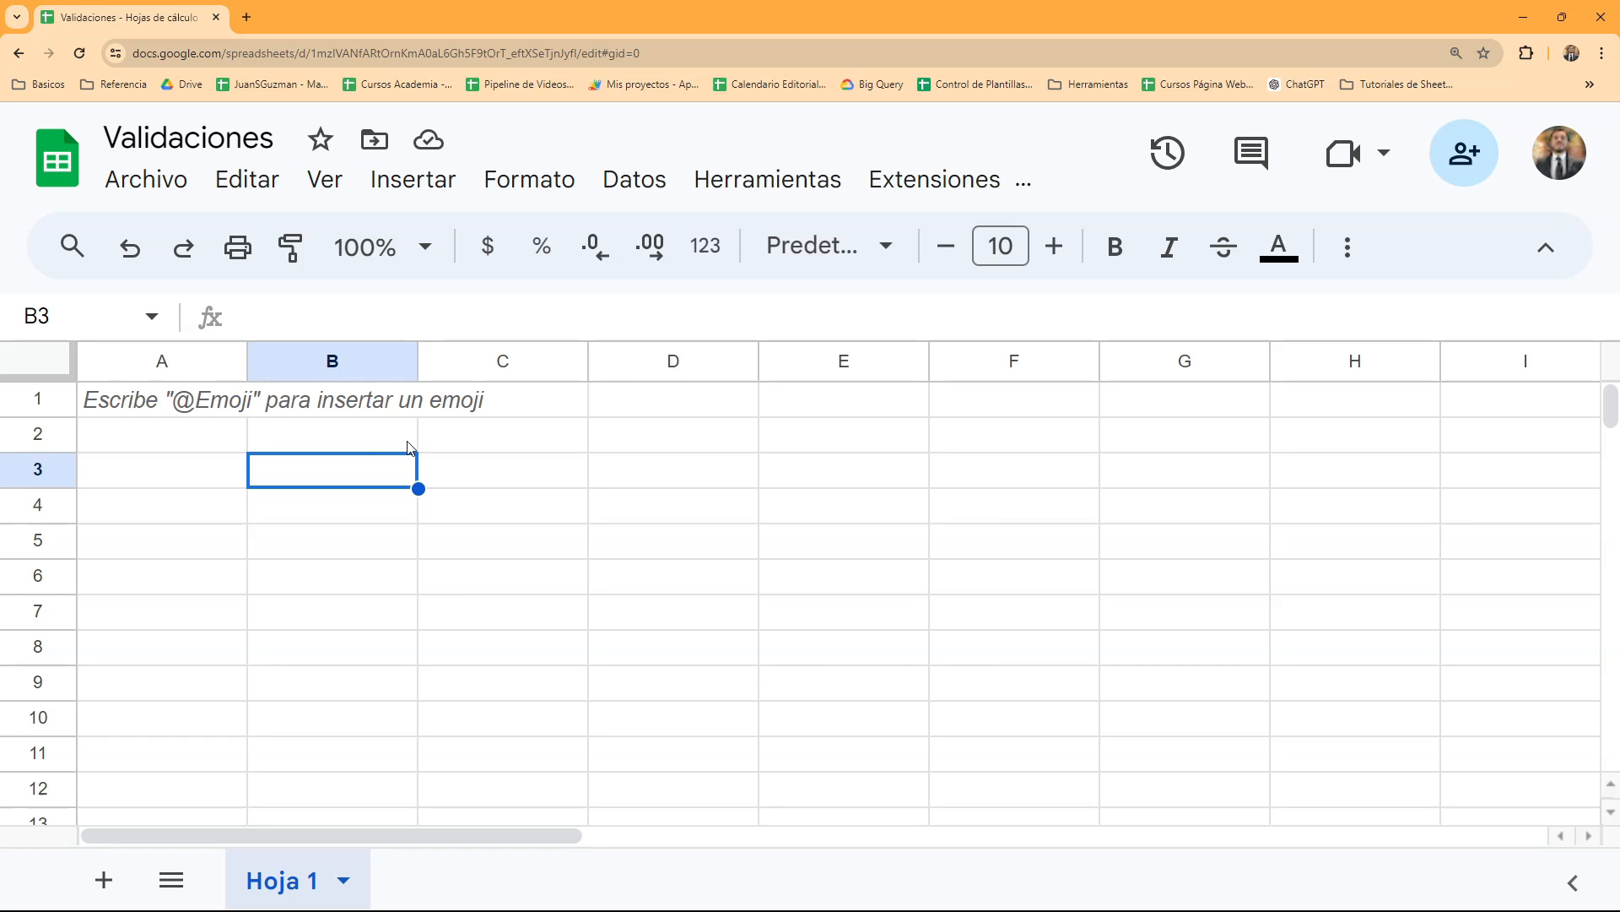
left_click(221, 406)
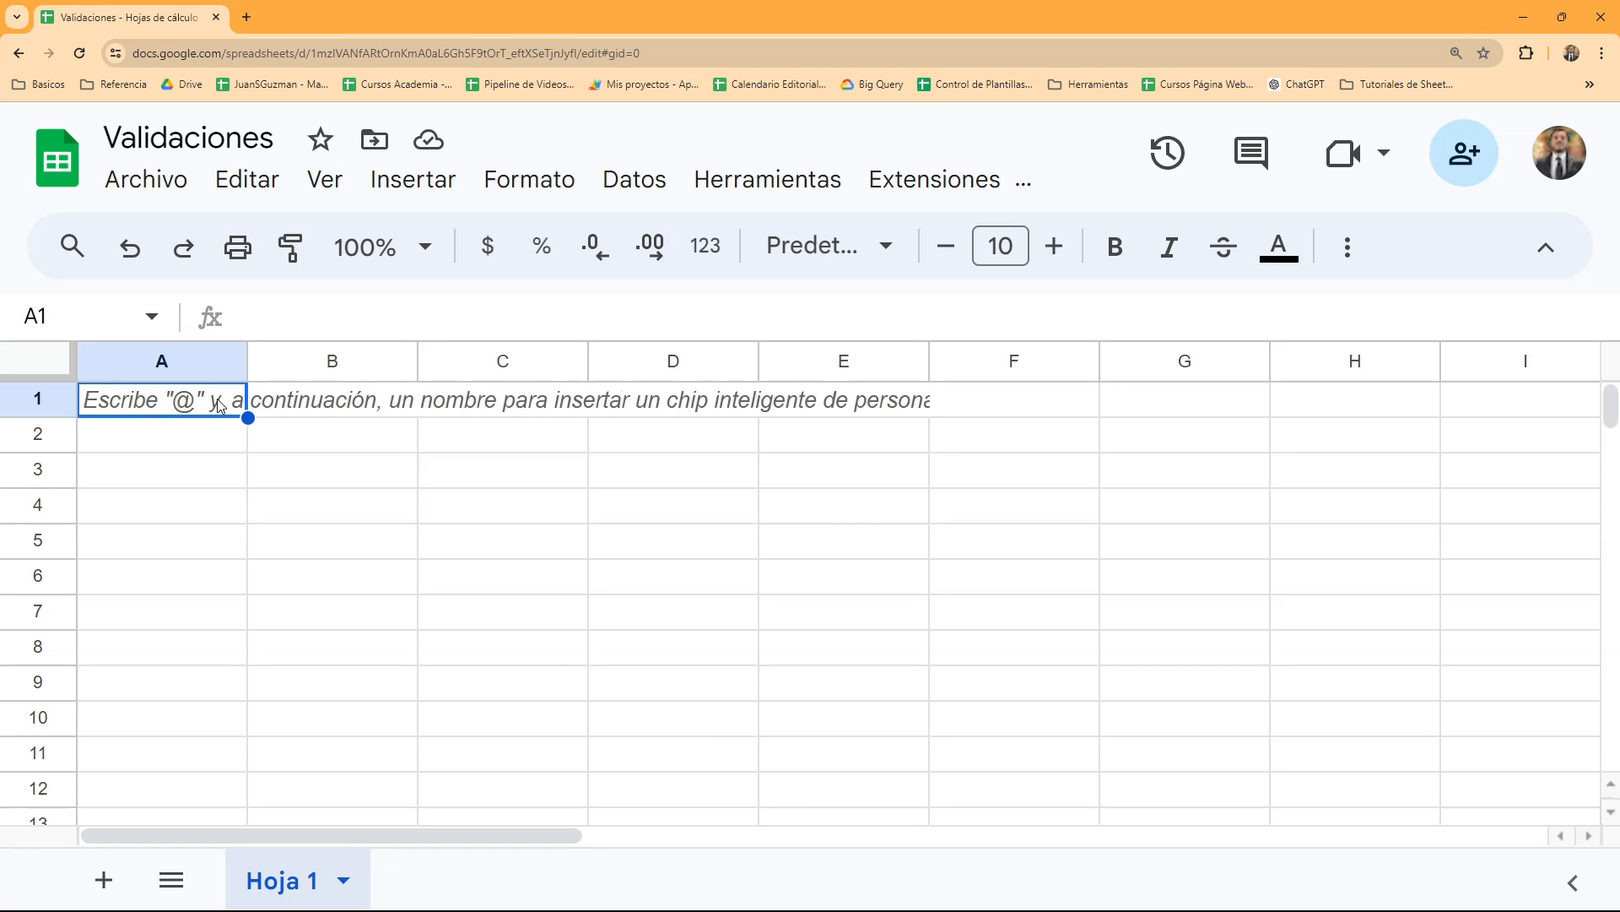
type("Nombre")
key("Tab")
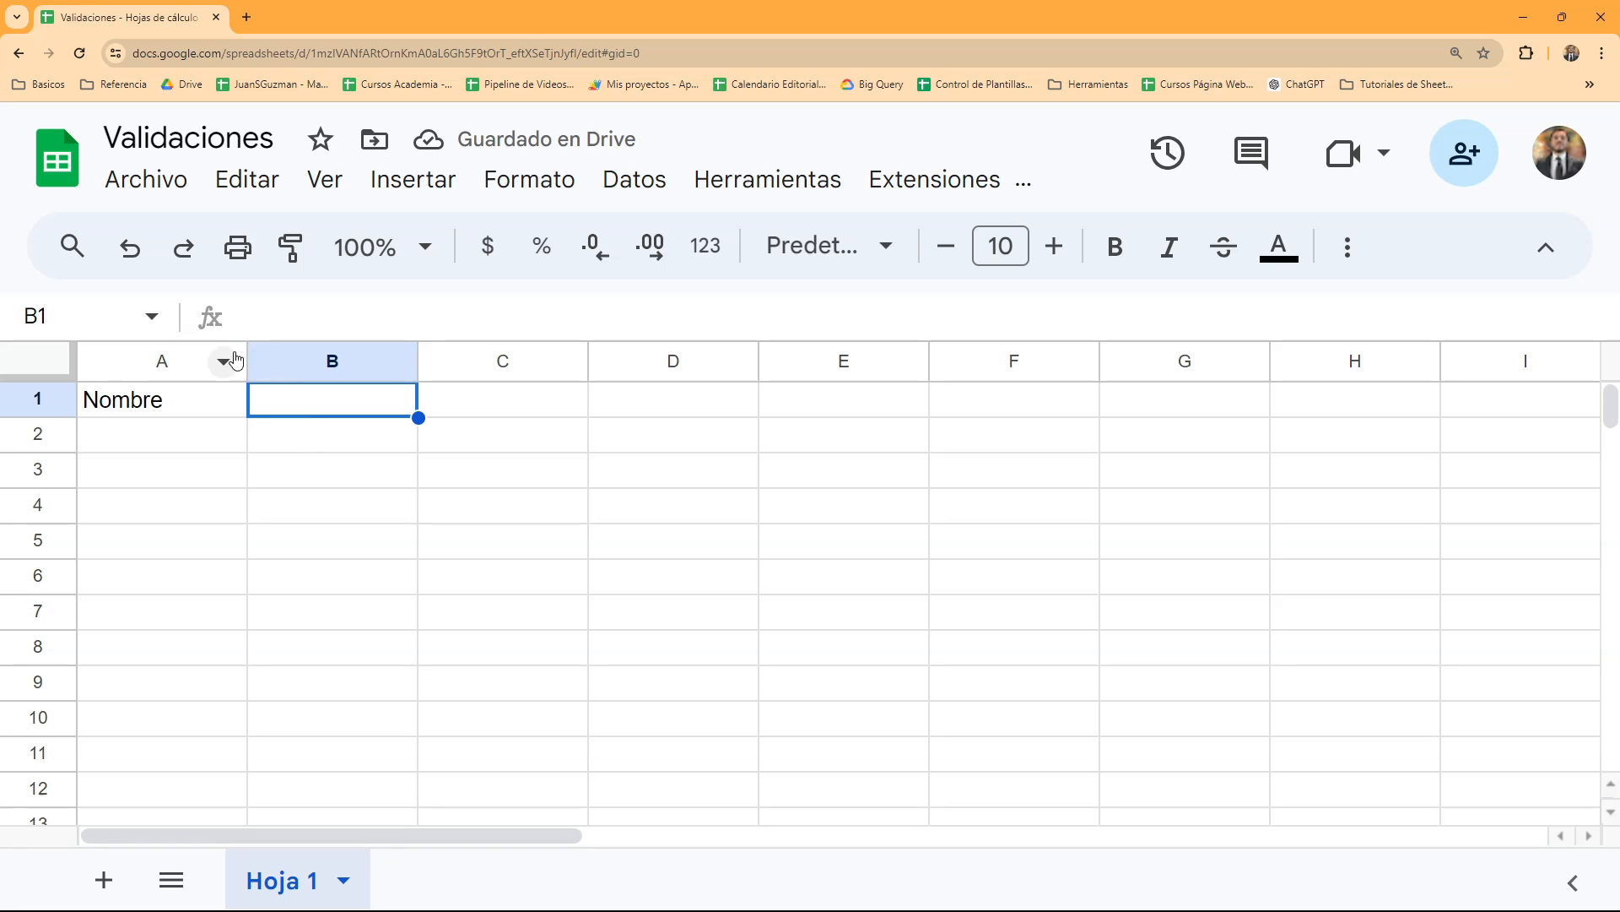
left_click_drag(246, 361, 233, 361)
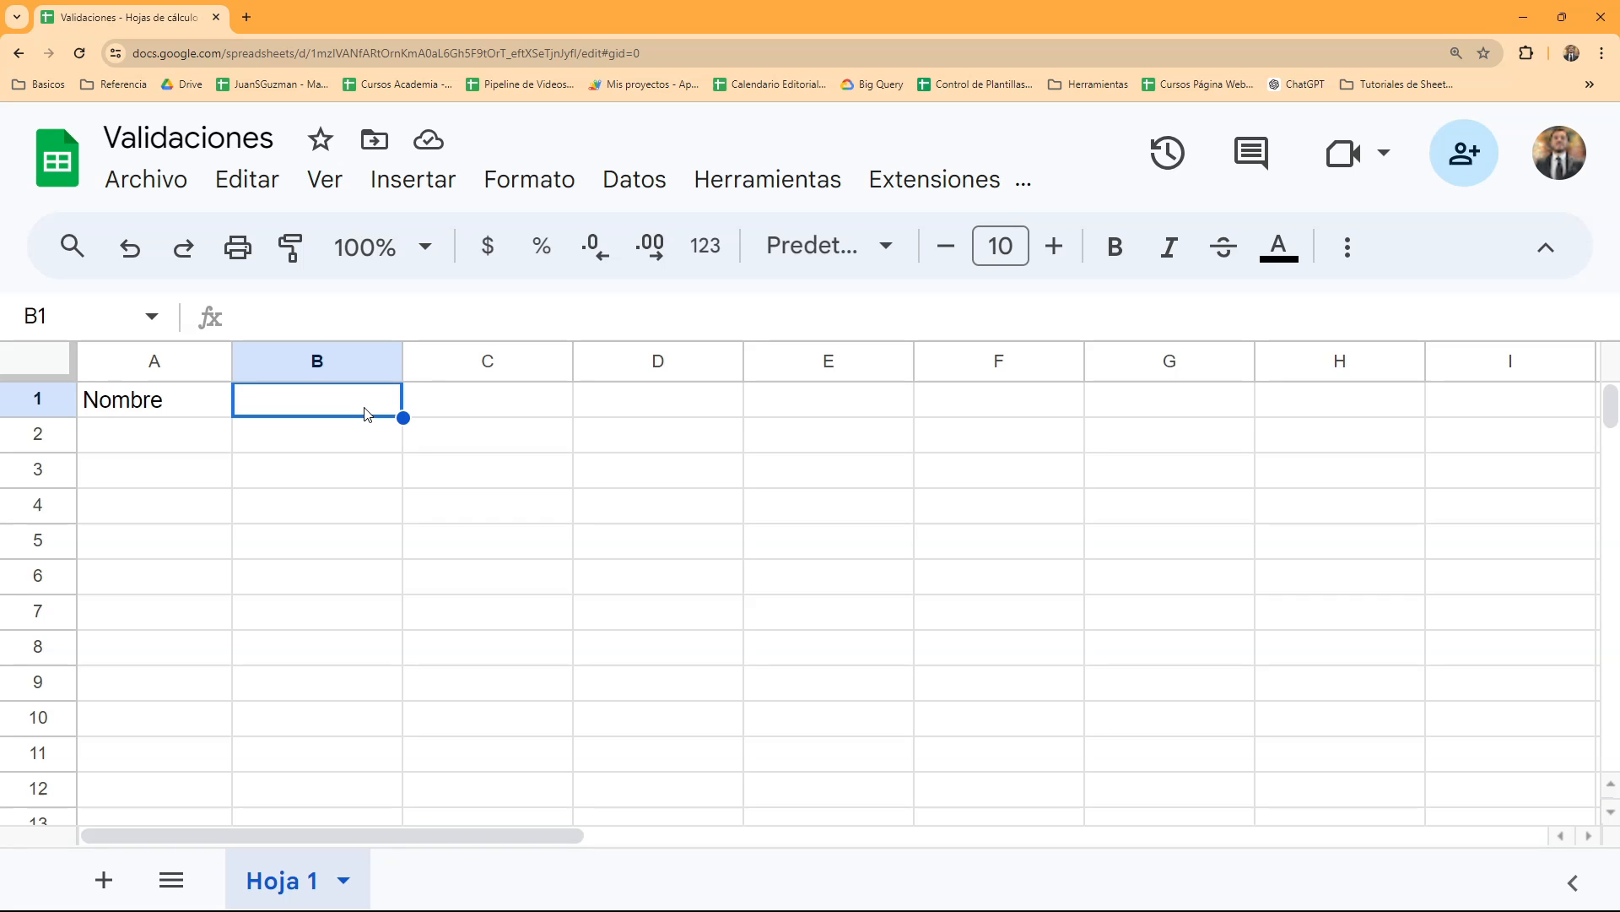
type("Edad")
key("Return")
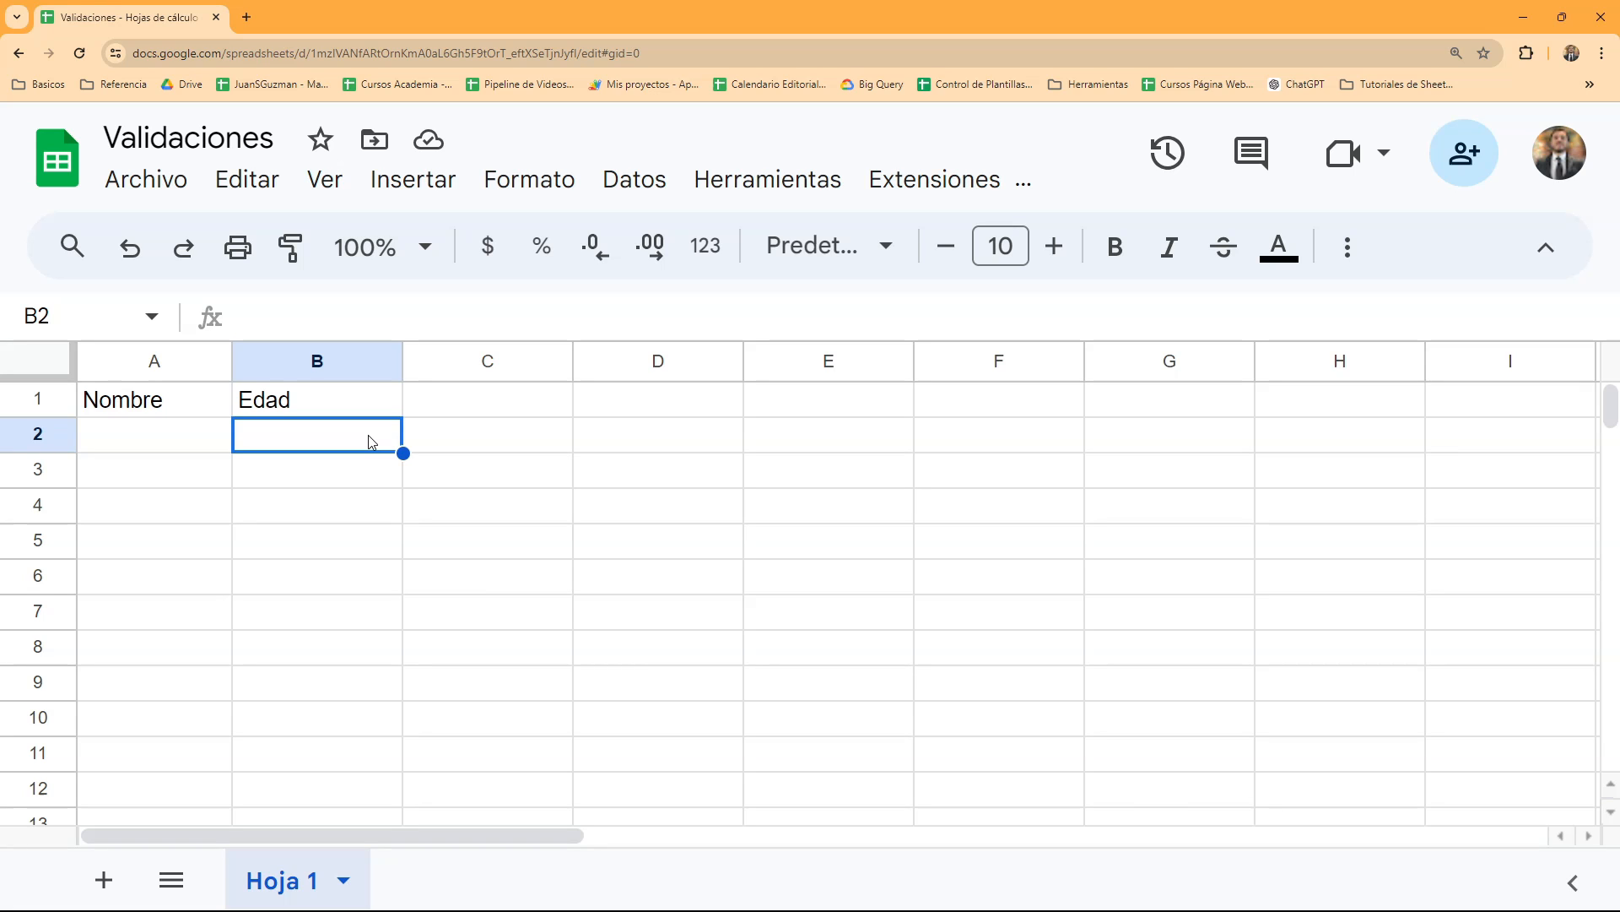
- Enter the word "cuatro" as a sample age in cell B2
type("cuarto")
key("BackSpace")
key("BackSpace")
key("BackSpace")
type("tro")
key("Return")
- Replace the sample text in B2 with "DFSDPIFsd" and clear the cell
left_click(371, 441)
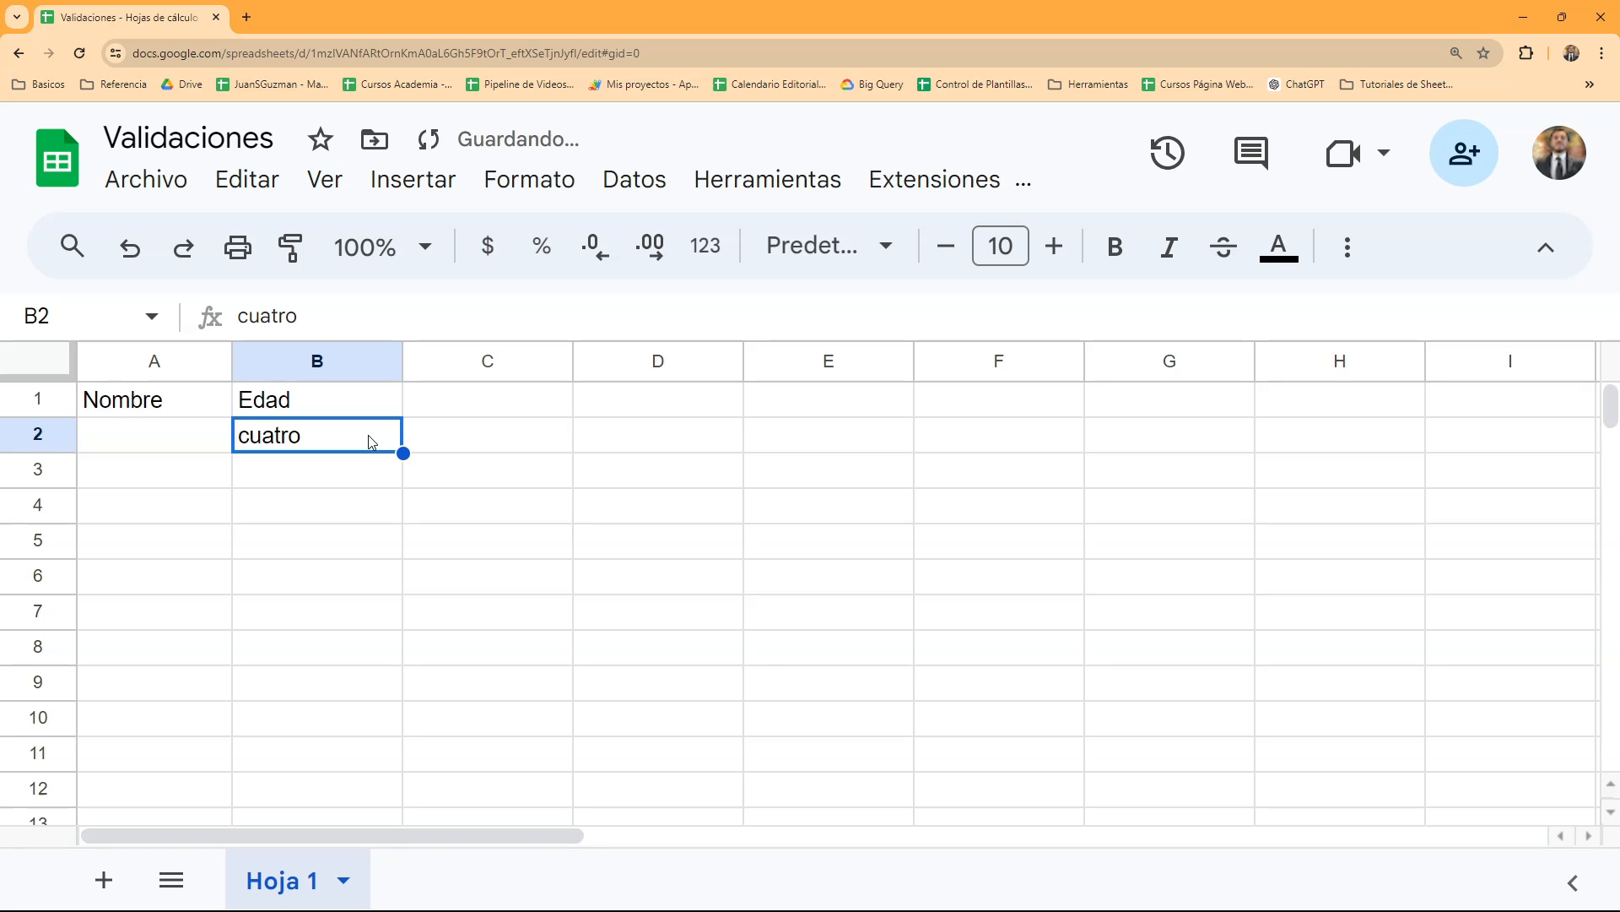
type("DFSDPIFsd")
key("Return")
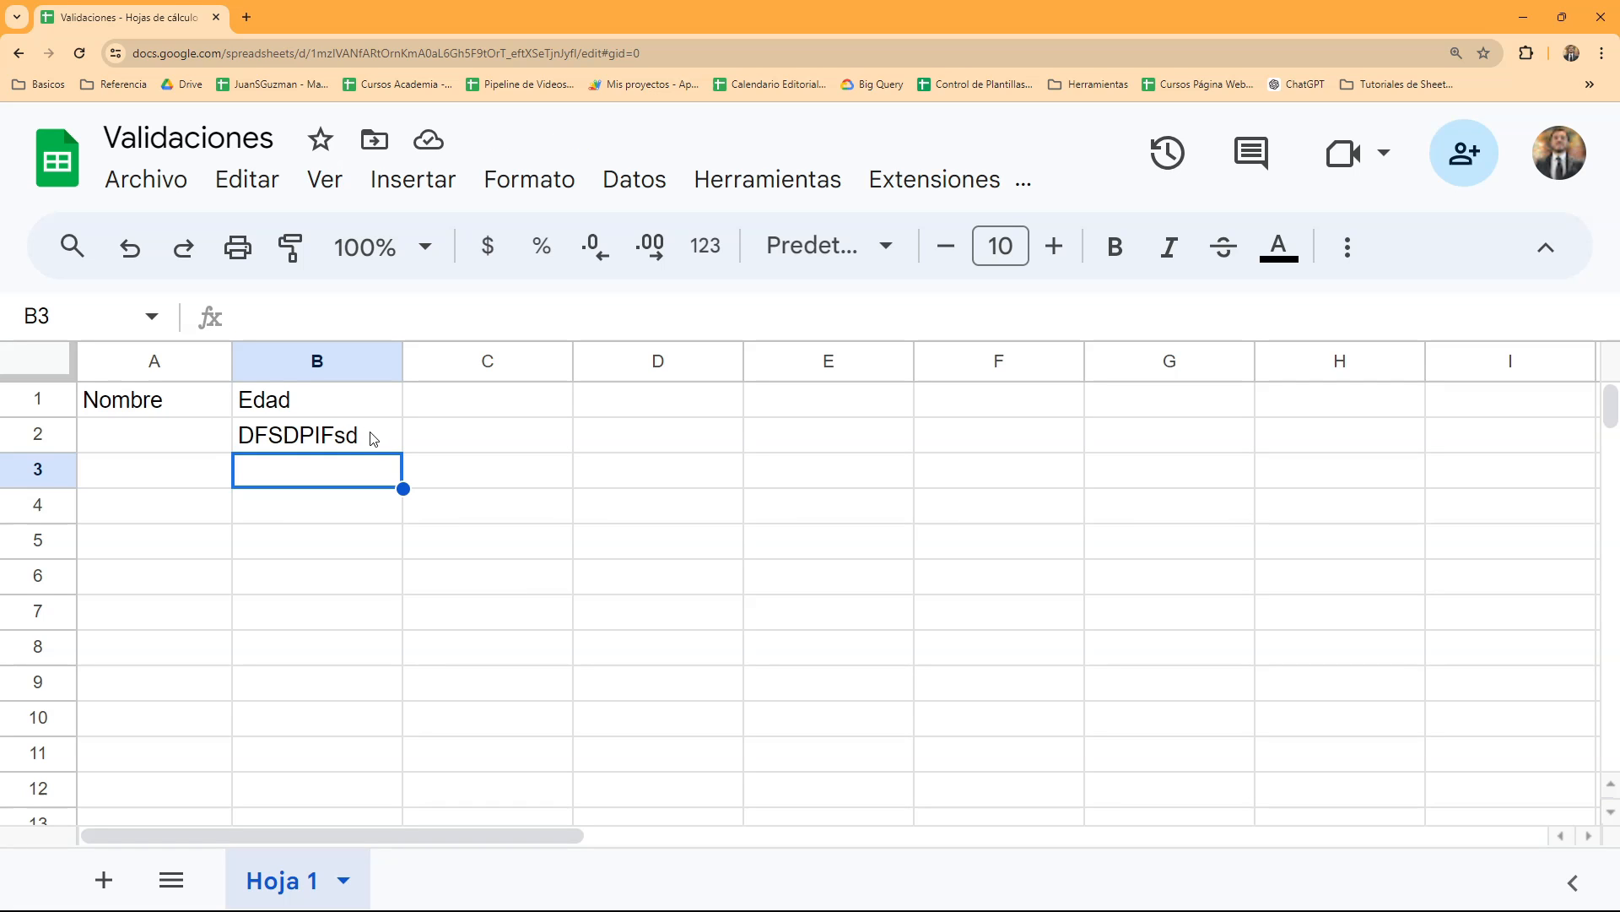
left_click(372, 437)
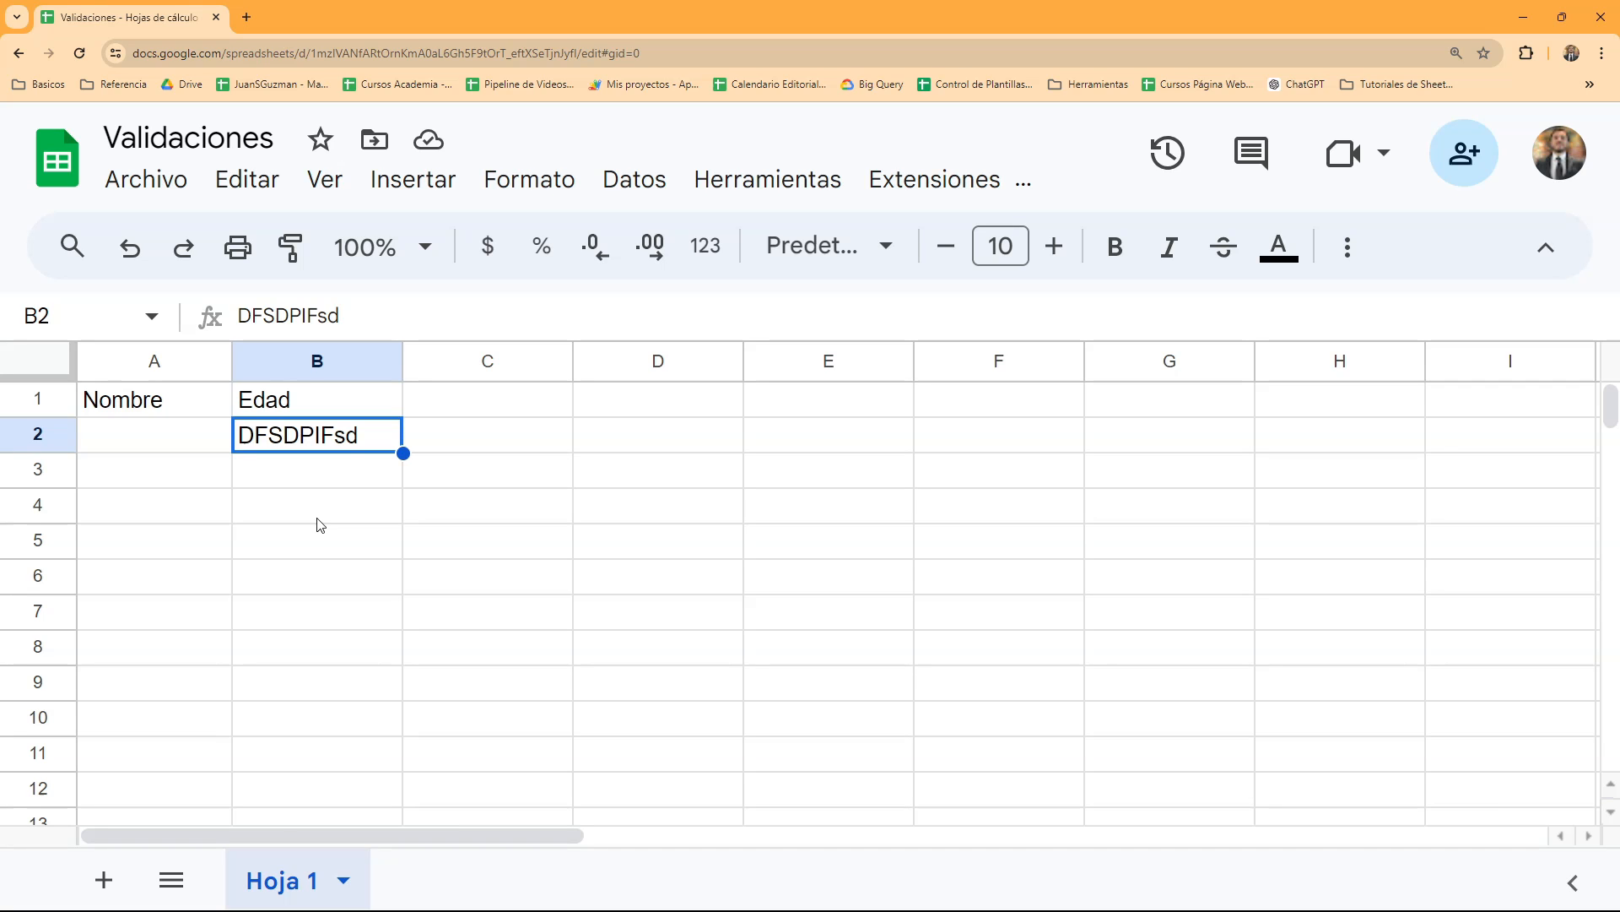
key("Delete")
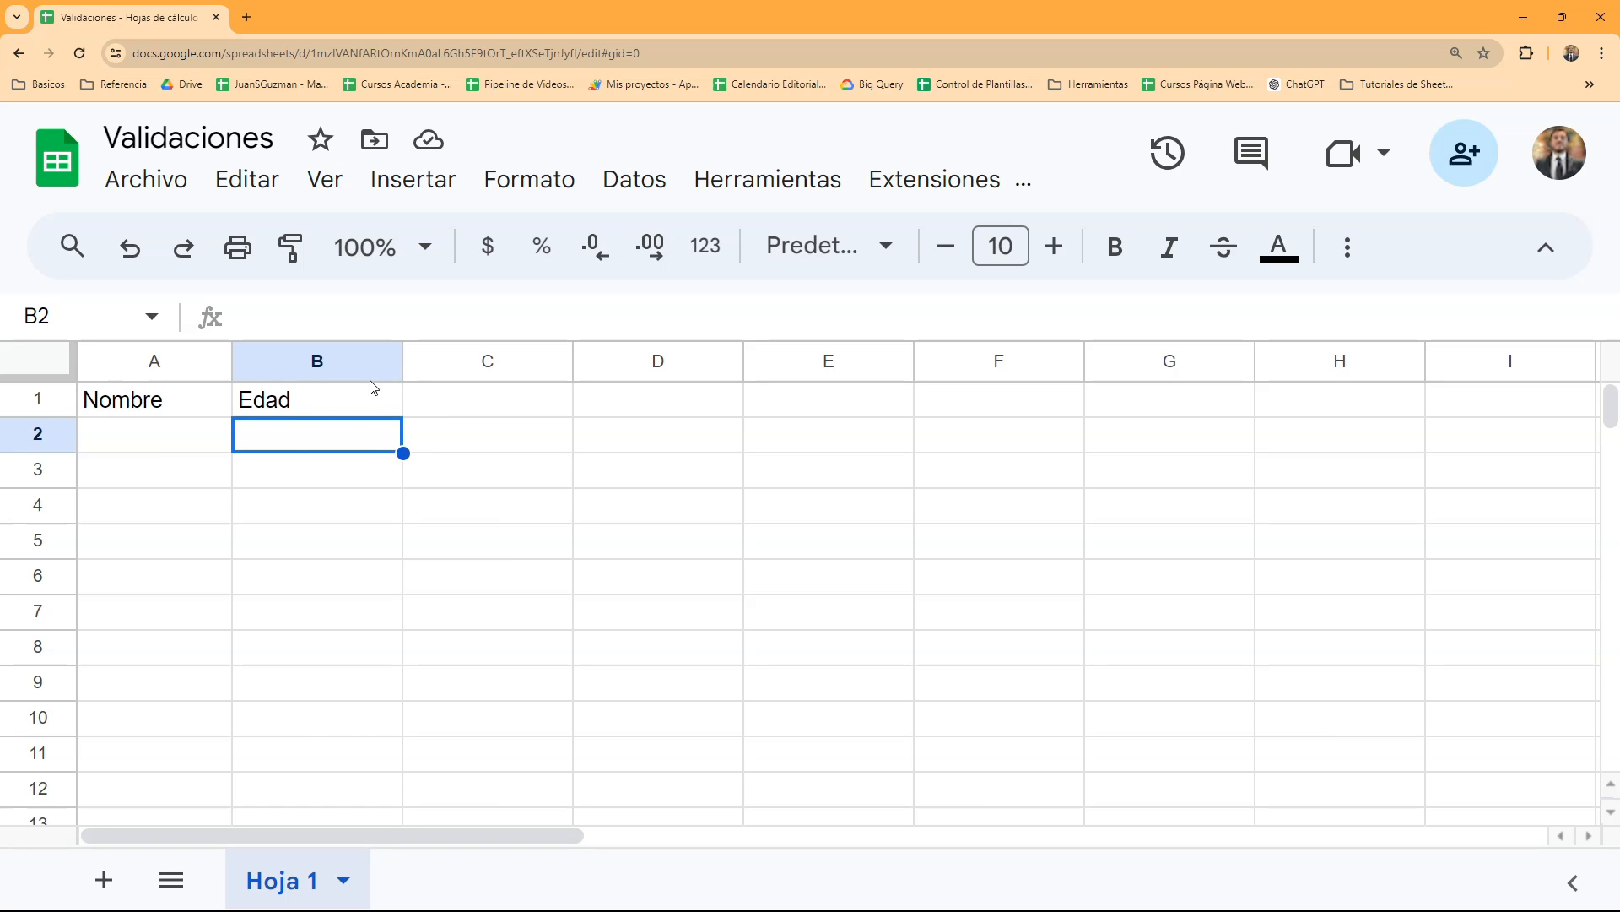
- Add a new data validation rule for cell B2, the first cell under Edad
key("Down")
key("Down")
left_click(334, 447)
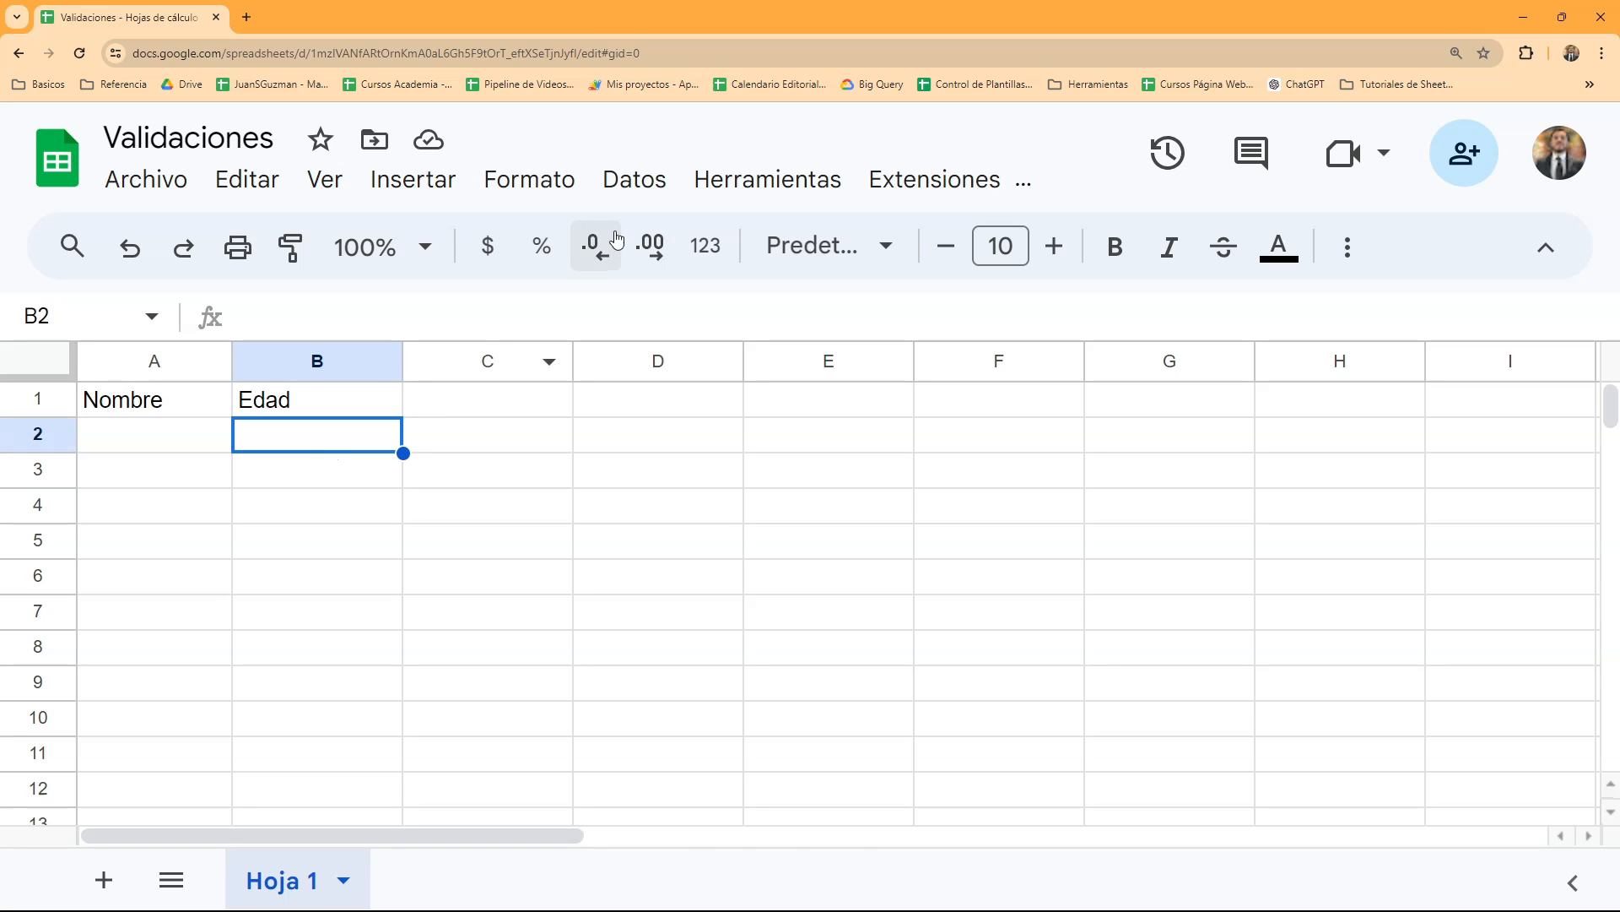
left_click(637, 187)
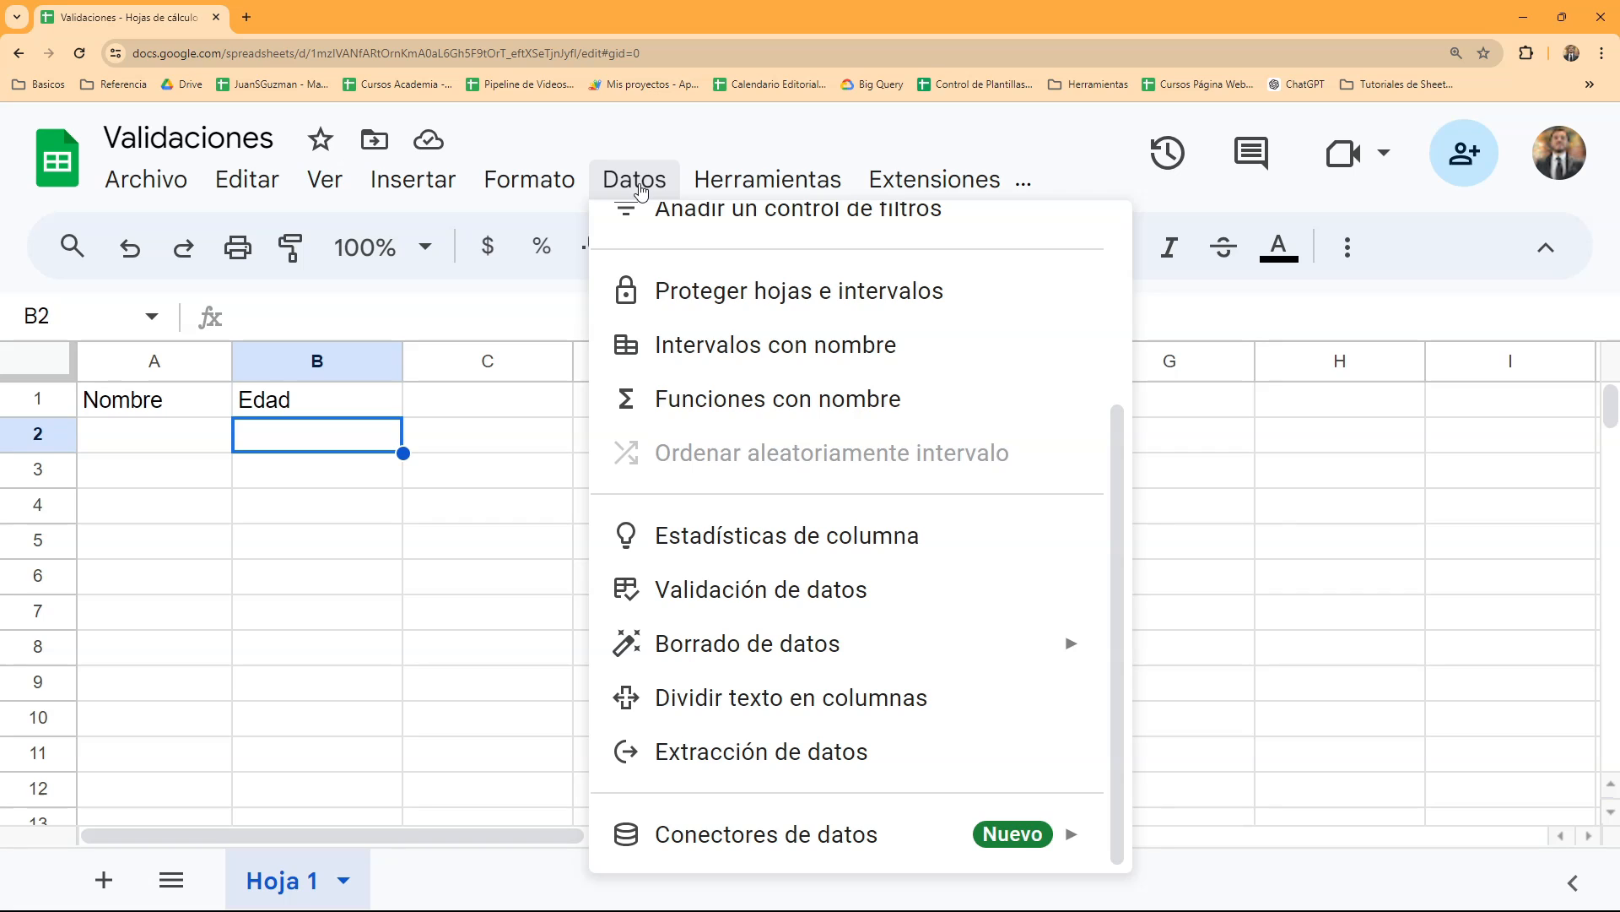
left_click(810, 597)
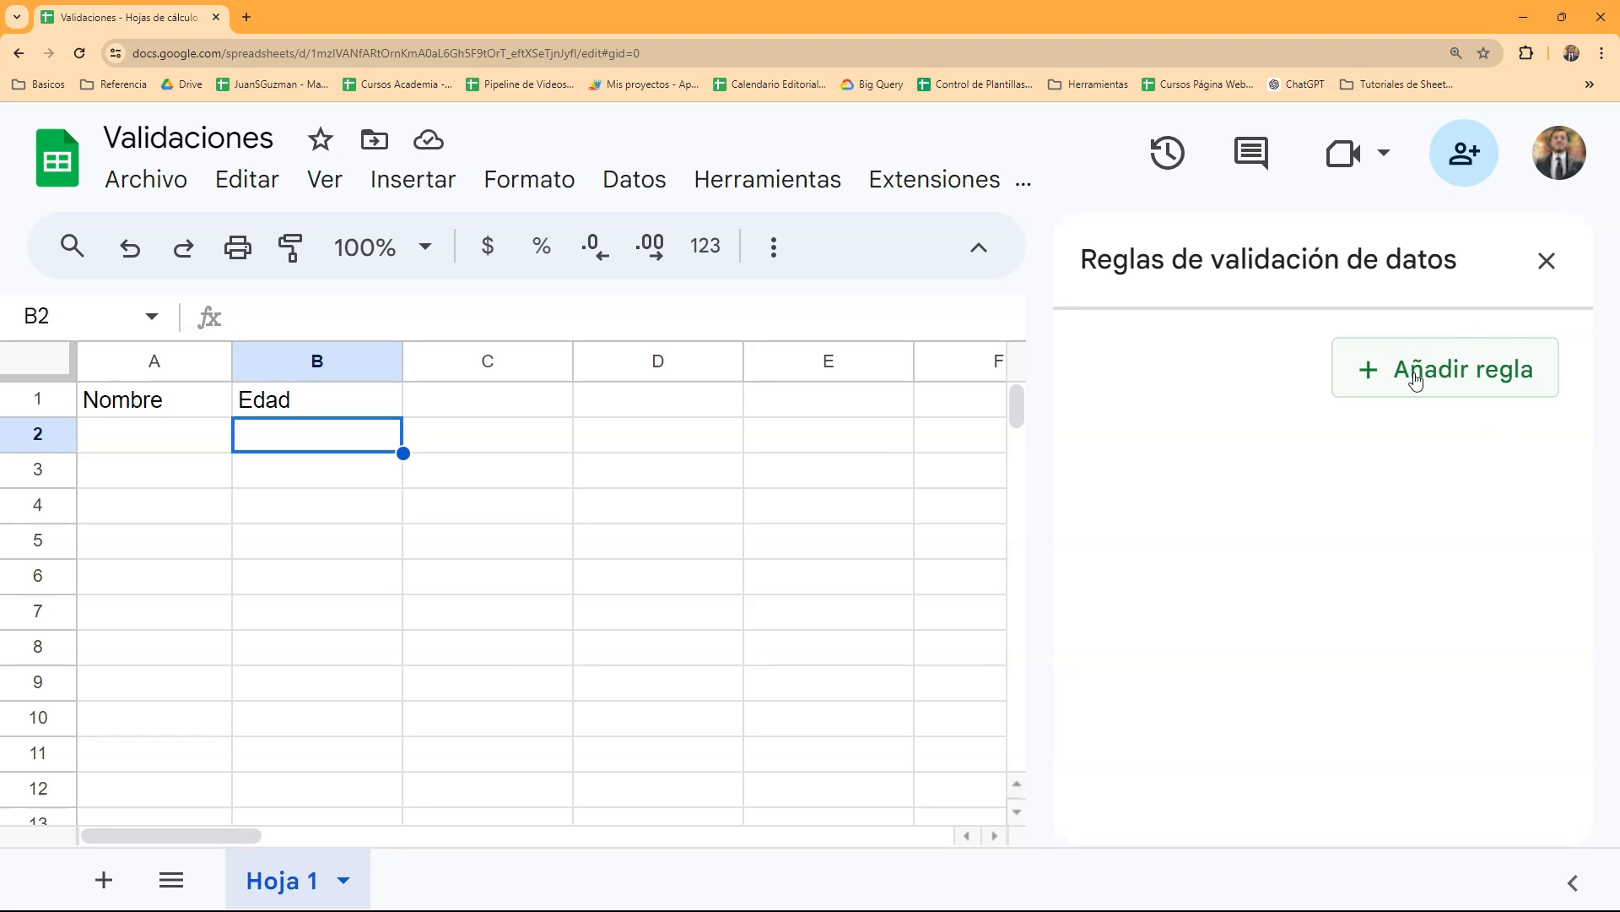
left_click(1501, 372)
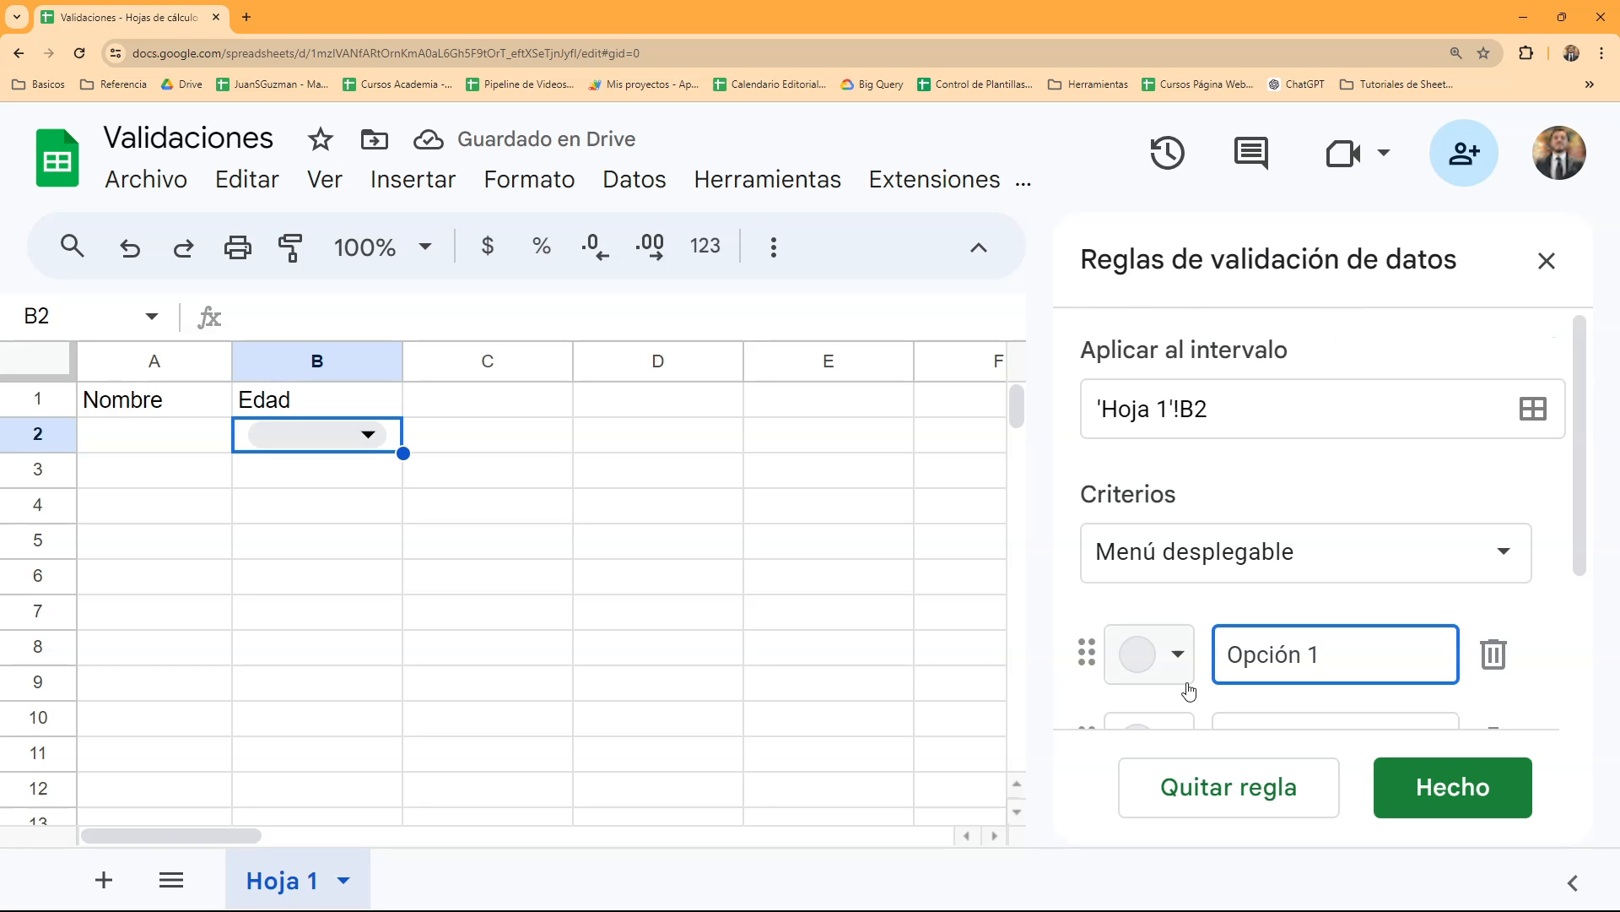
scroll(1331, 369, "down", 3)
scroll(1330, 368, "up", 3)
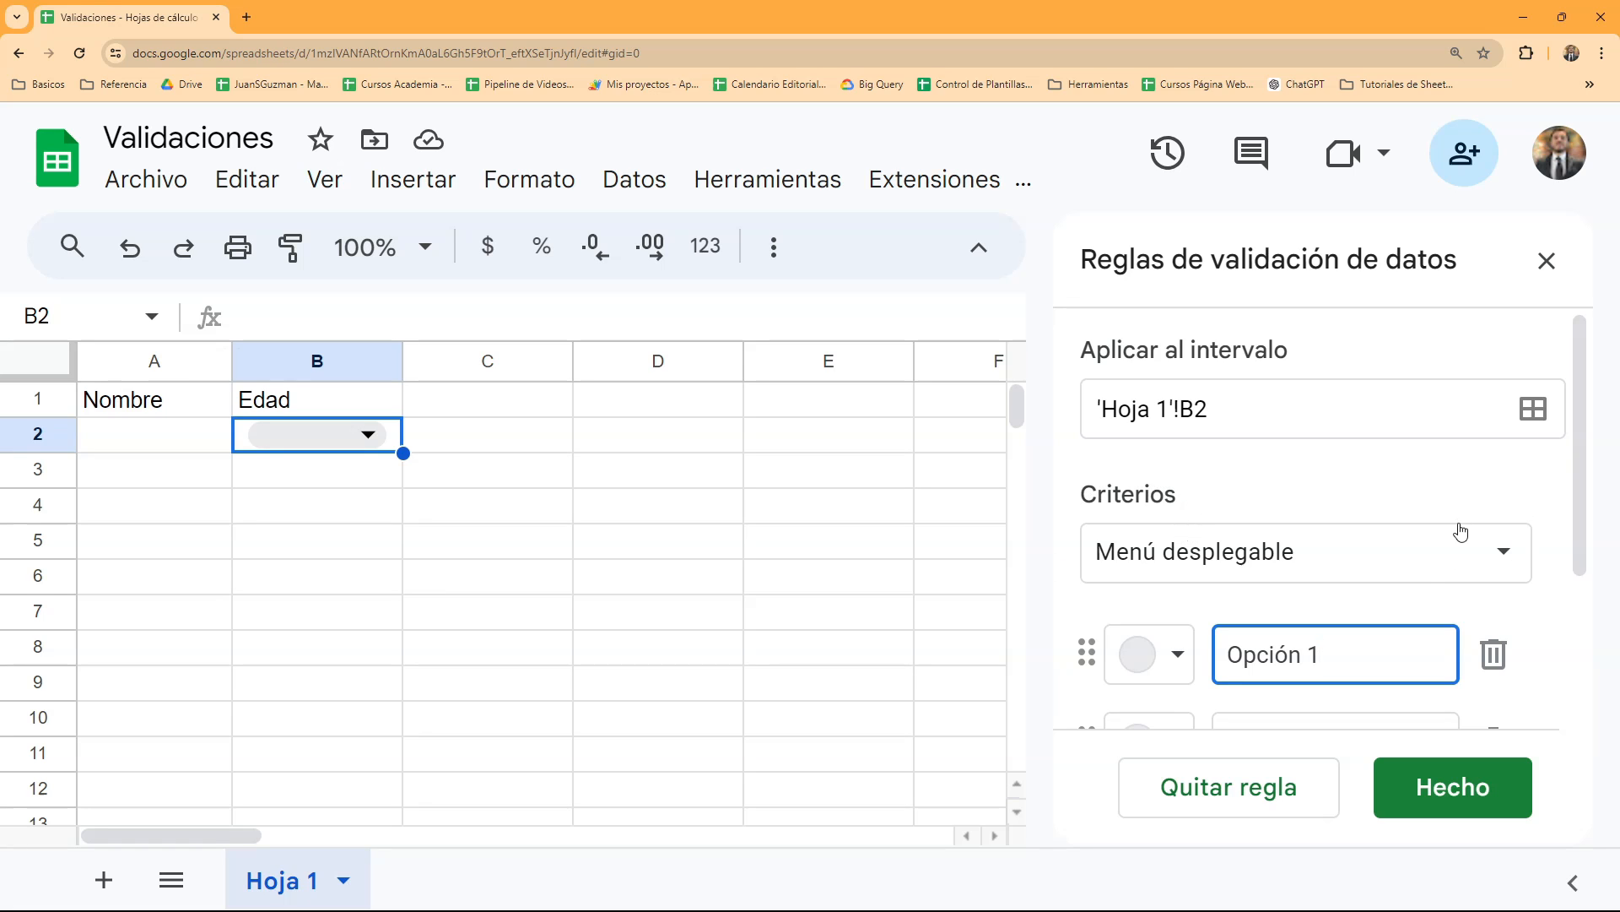
- Examine the available validation criteria for text, dates, numbers, checkboxes and custom formulas
left_click(1469, 552)
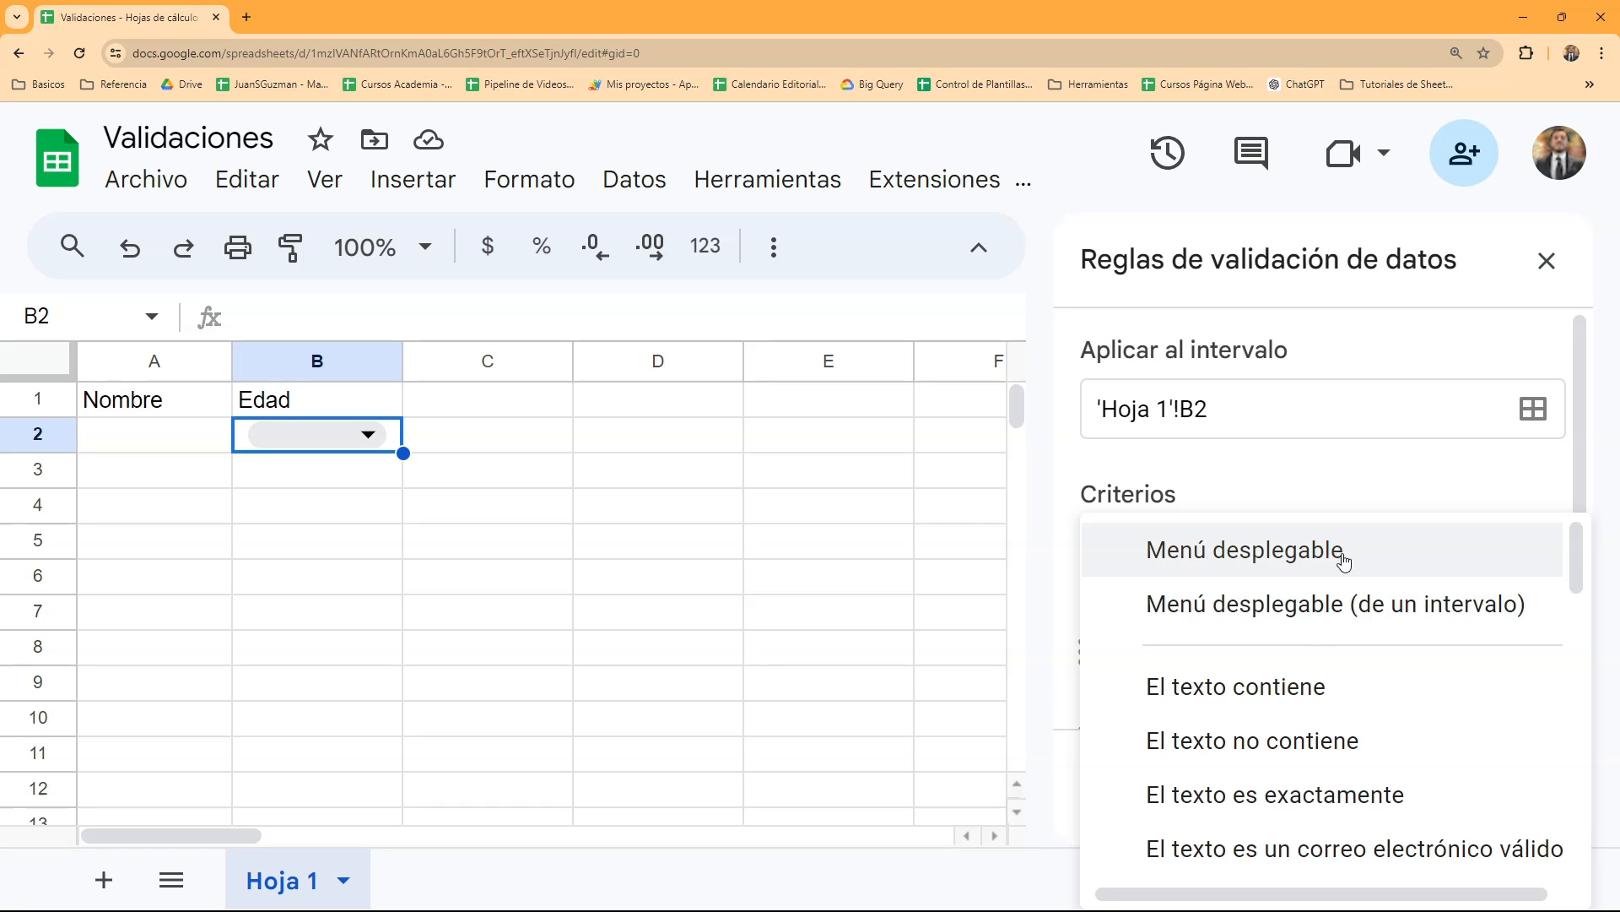
scroll(1341, 562, "down", 15)
scroll(1346, 572, "up", 5)
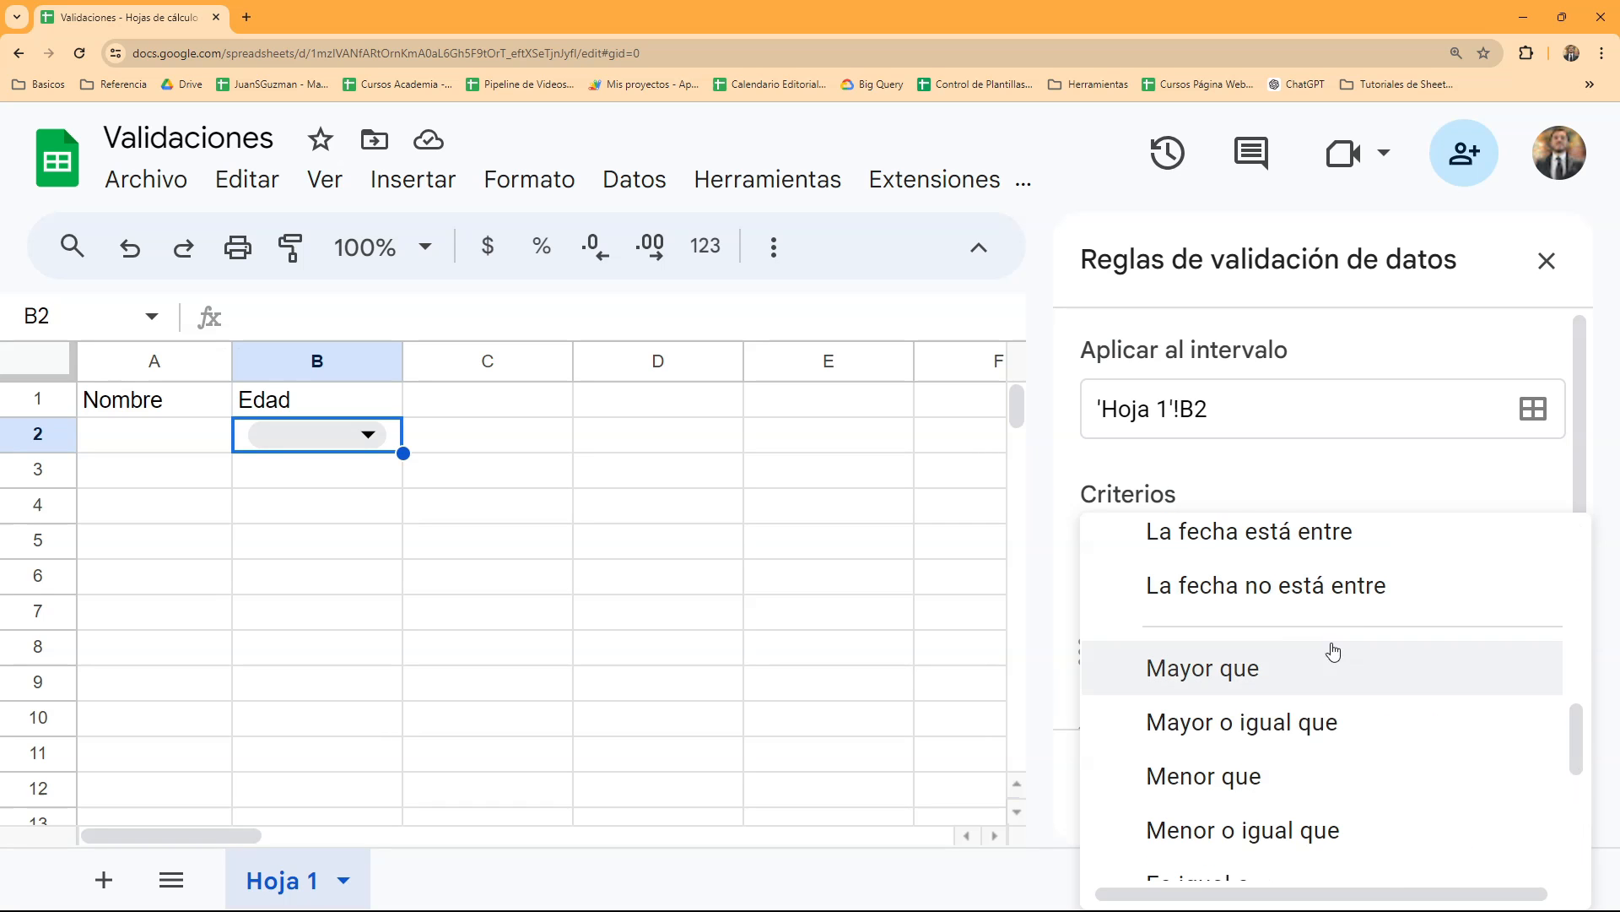
scroll(1417, 637, "down", 5)
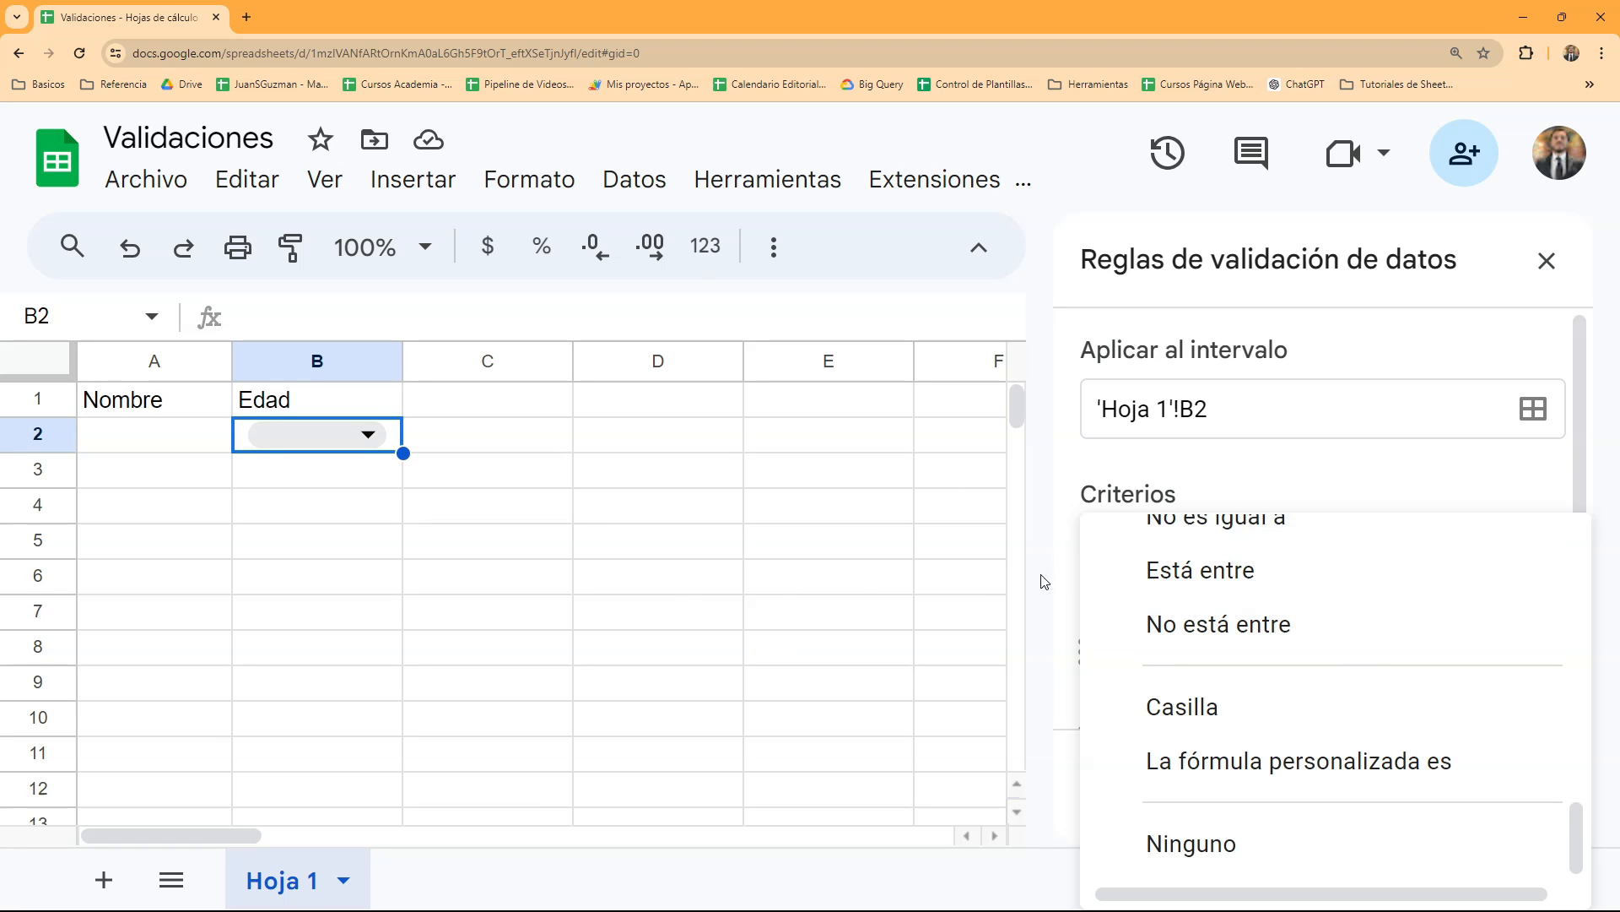
scroll(1164, 574, "up", 10)
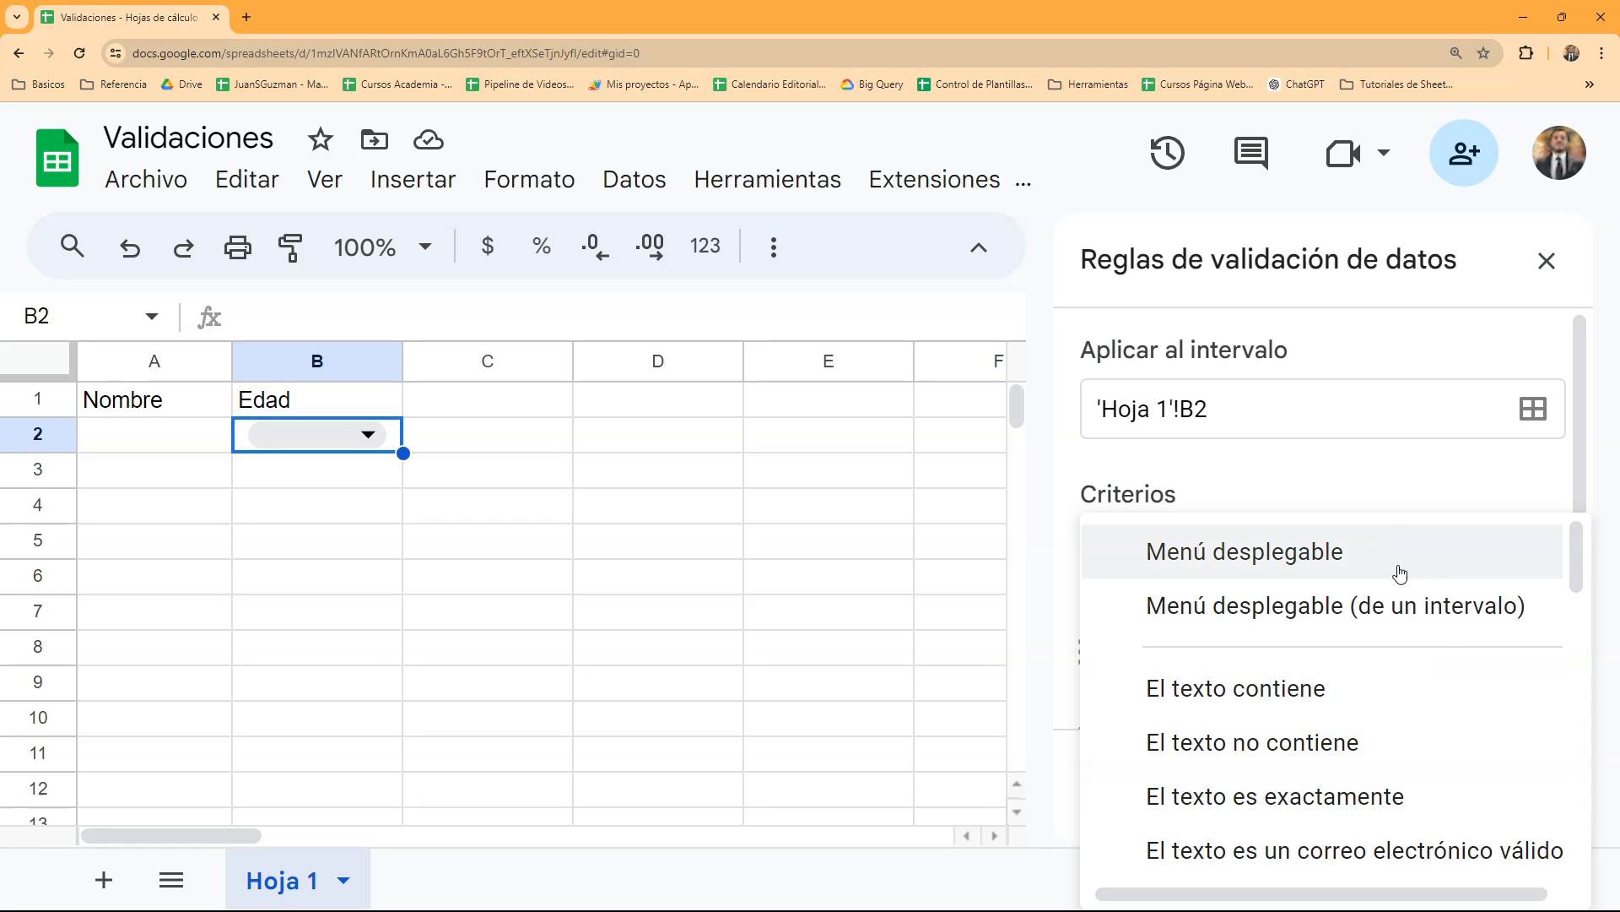
scroll(1179, 622, "down", 2)
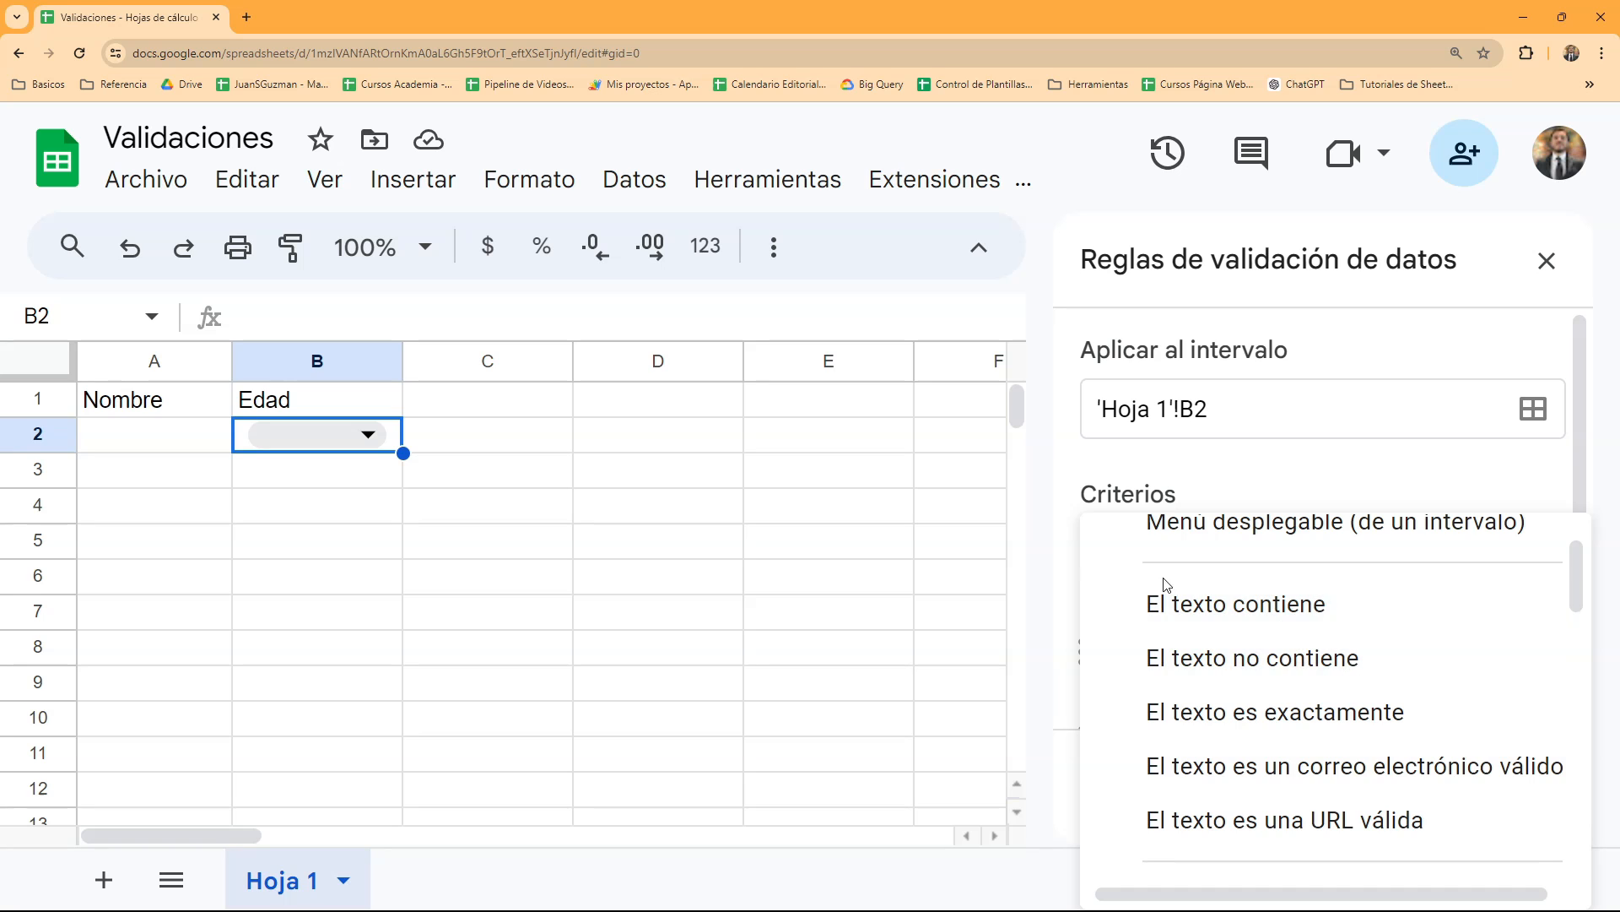
scroll(1364, 655, "down", 5)
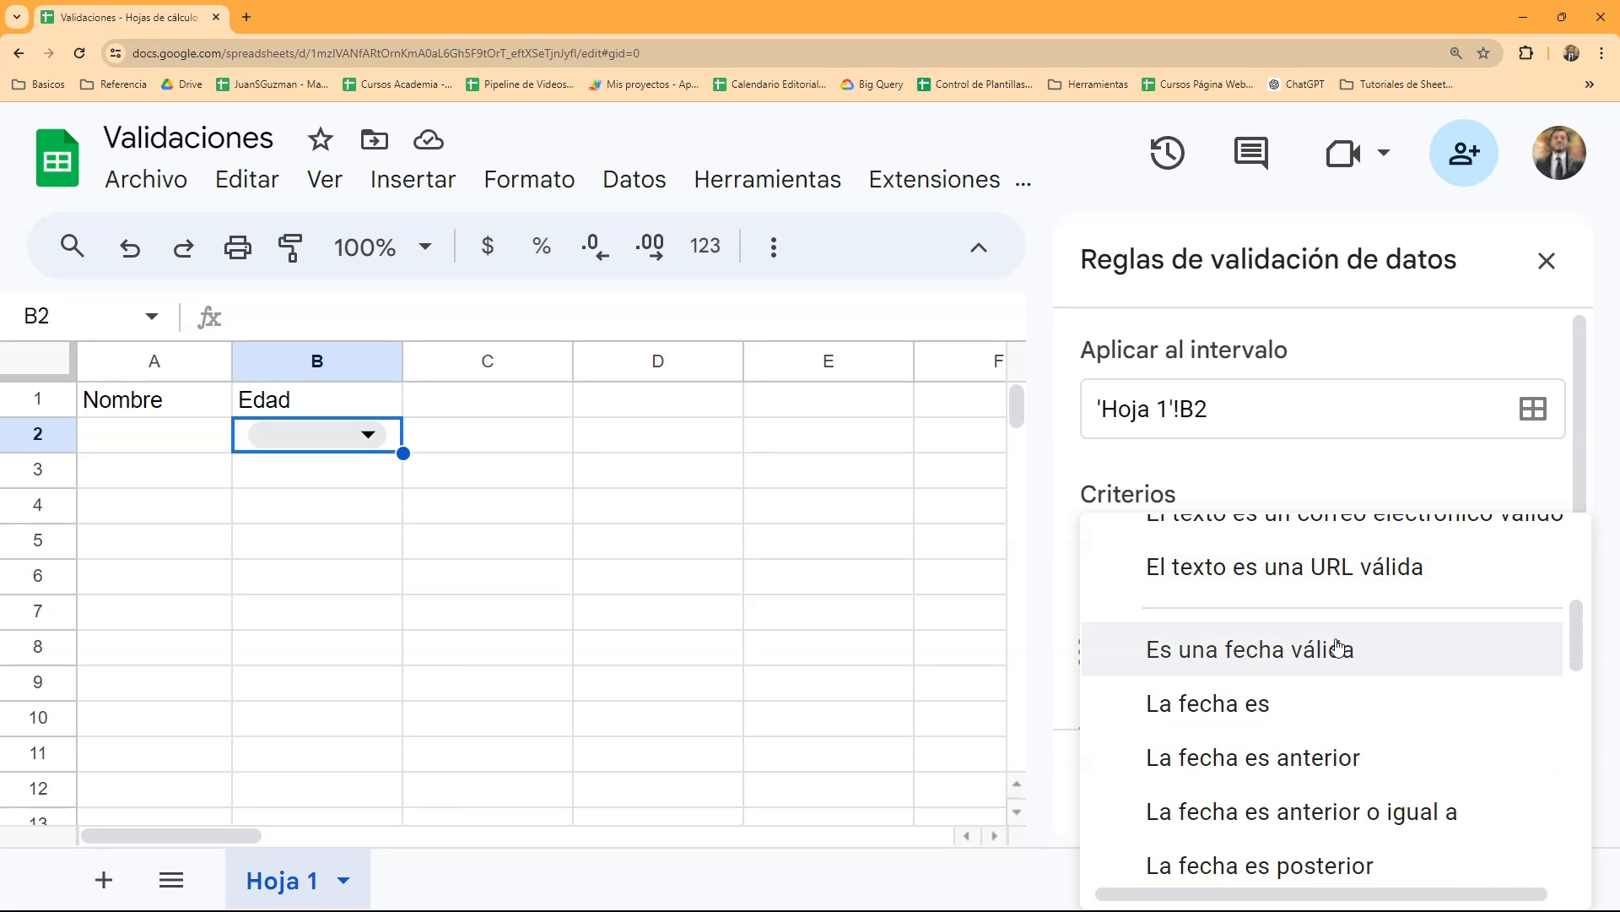
scroll(1337, 646, "down", 10)
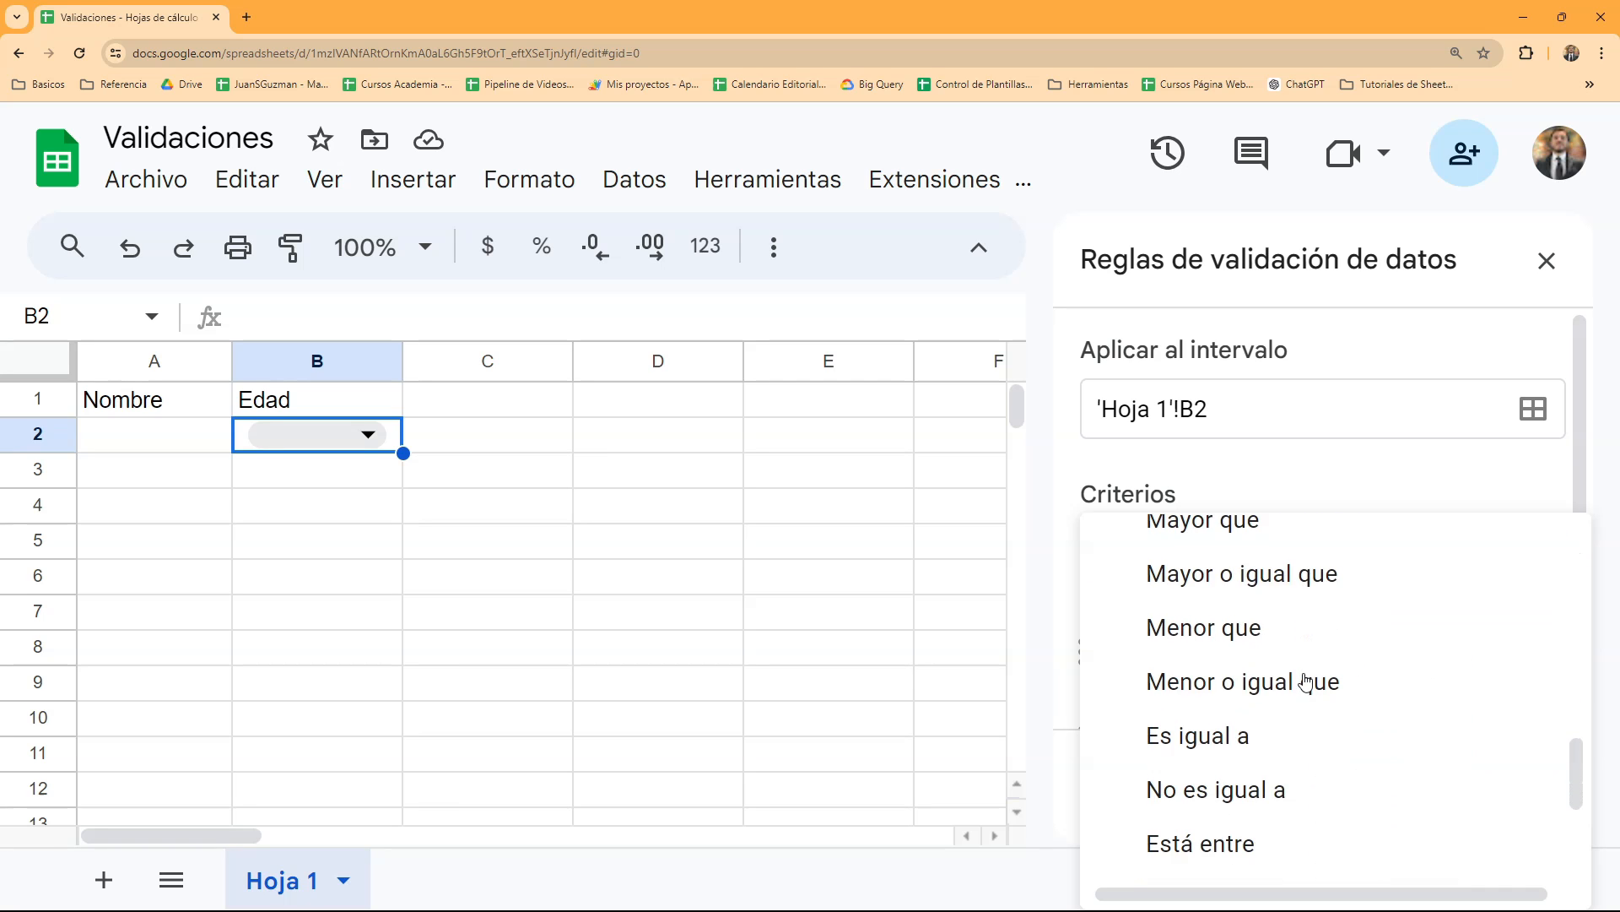
scroll(1241, 643, "down", 5)
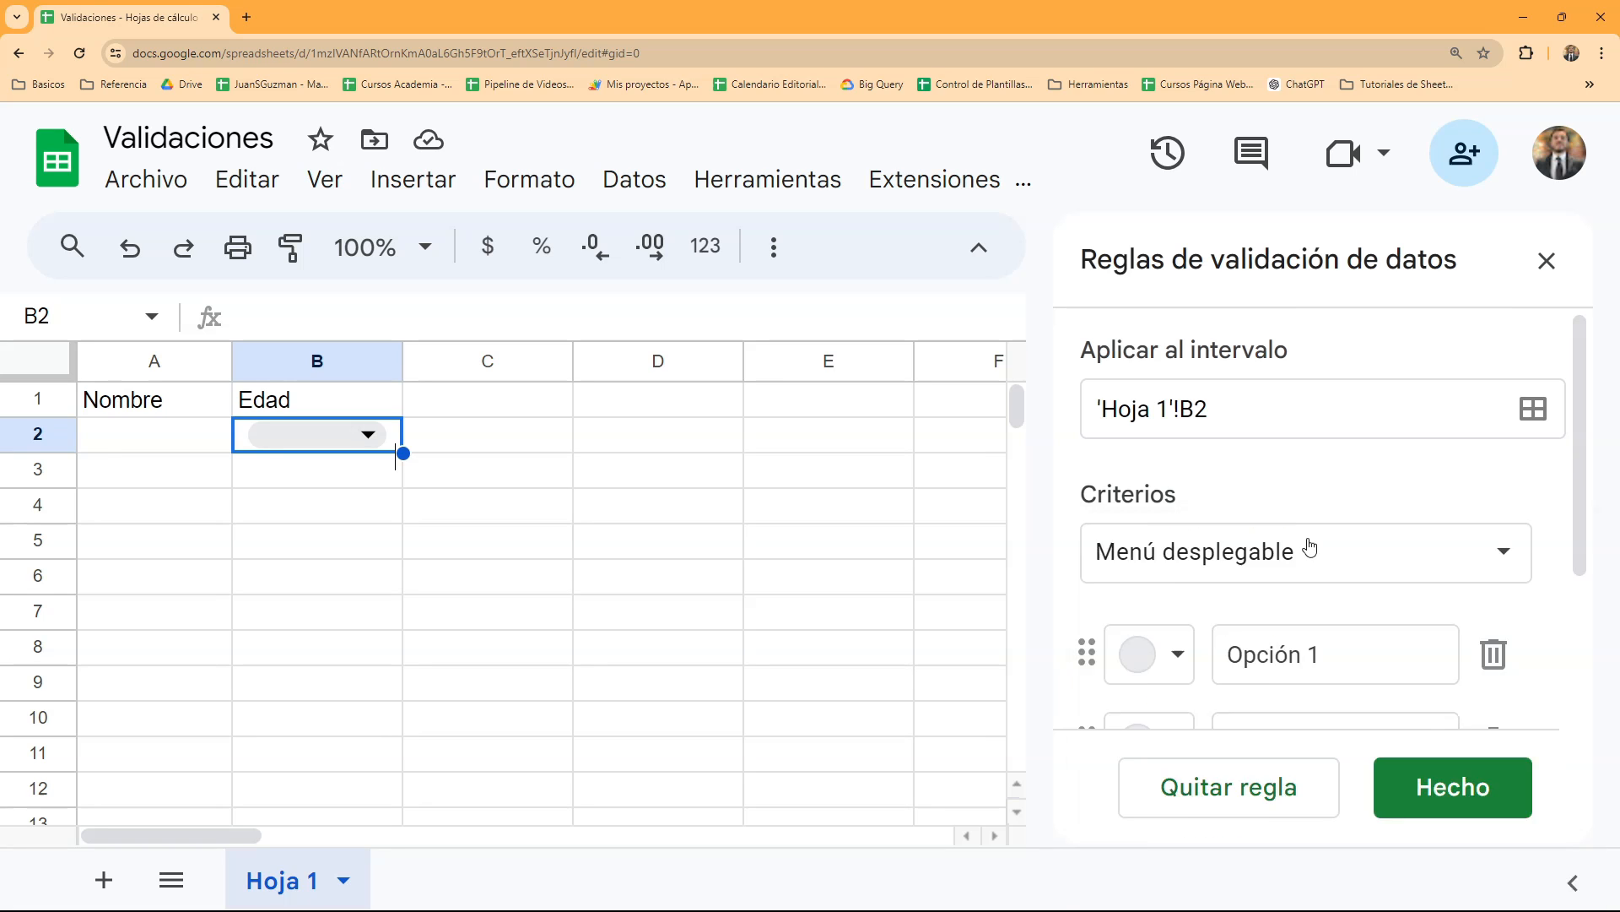
- Set the rule's criterion to "Mayor que" with the value 0
left_click(1309, 548)
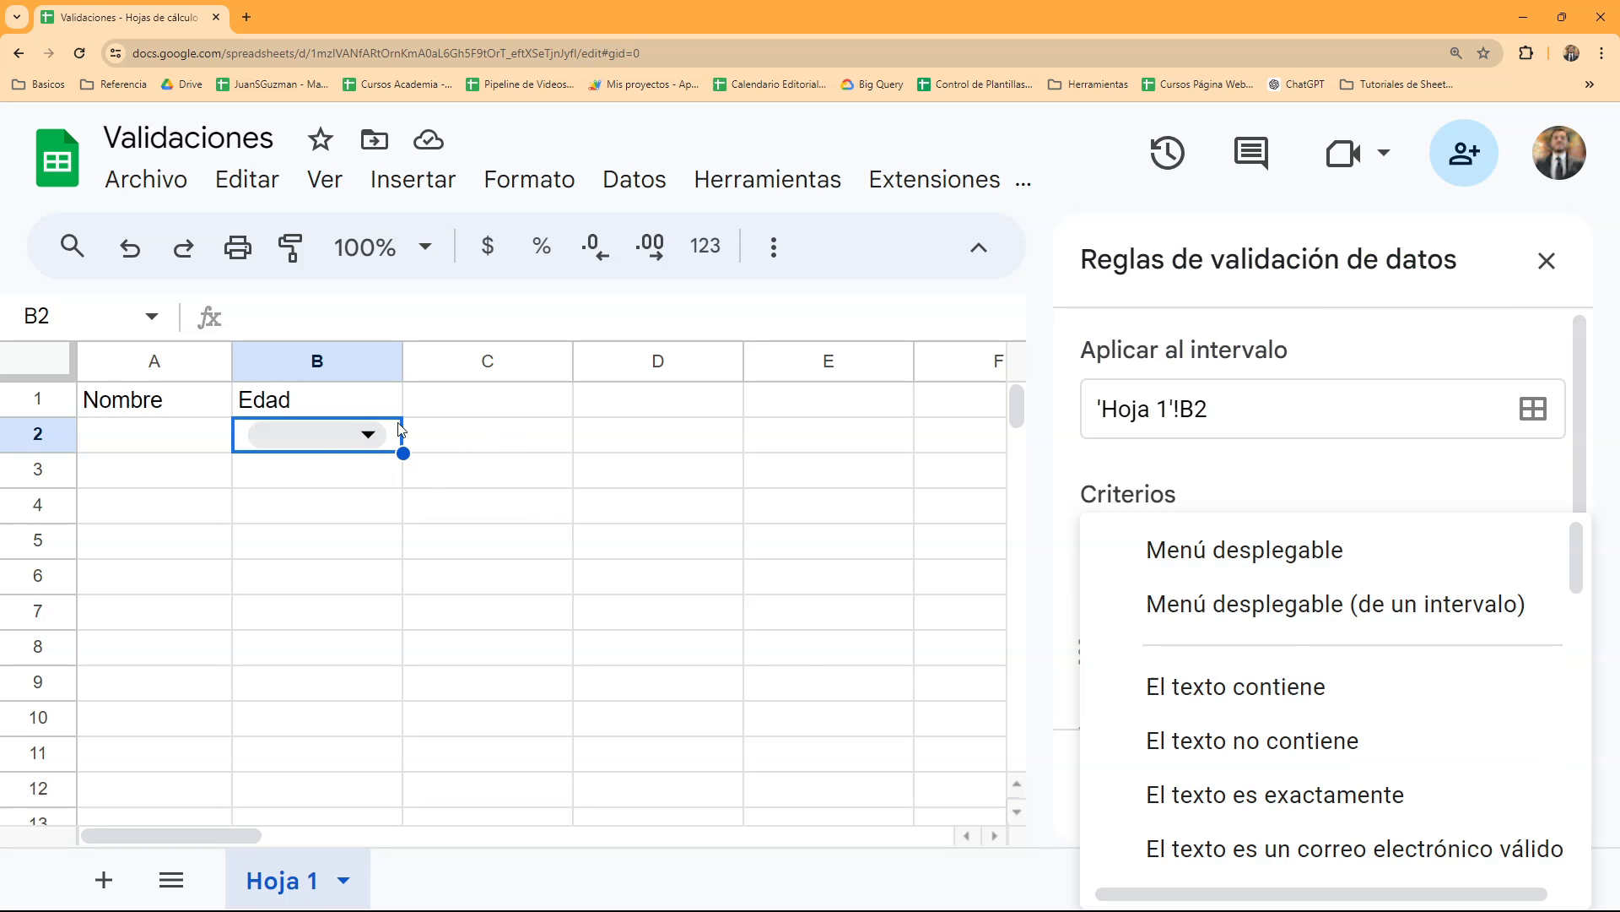
scroll(1248, 723, "down", 3)
scroll(1250, 722, "down", 5)
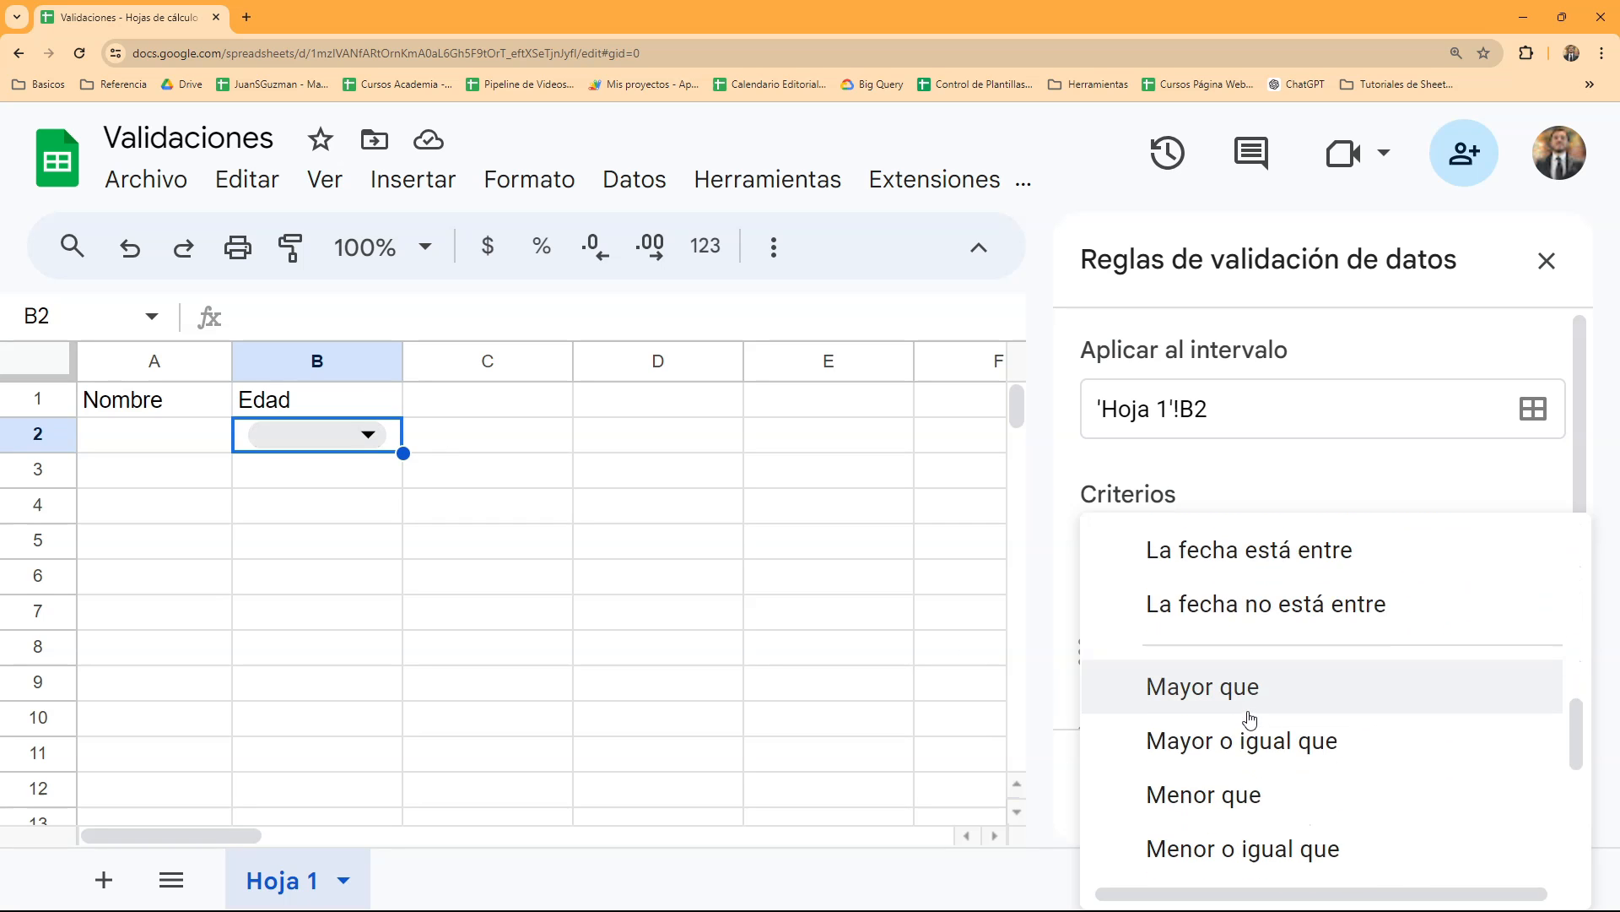
scroll(1250, 719, "down", 2)
scroll(1280, 697, "down", 1)
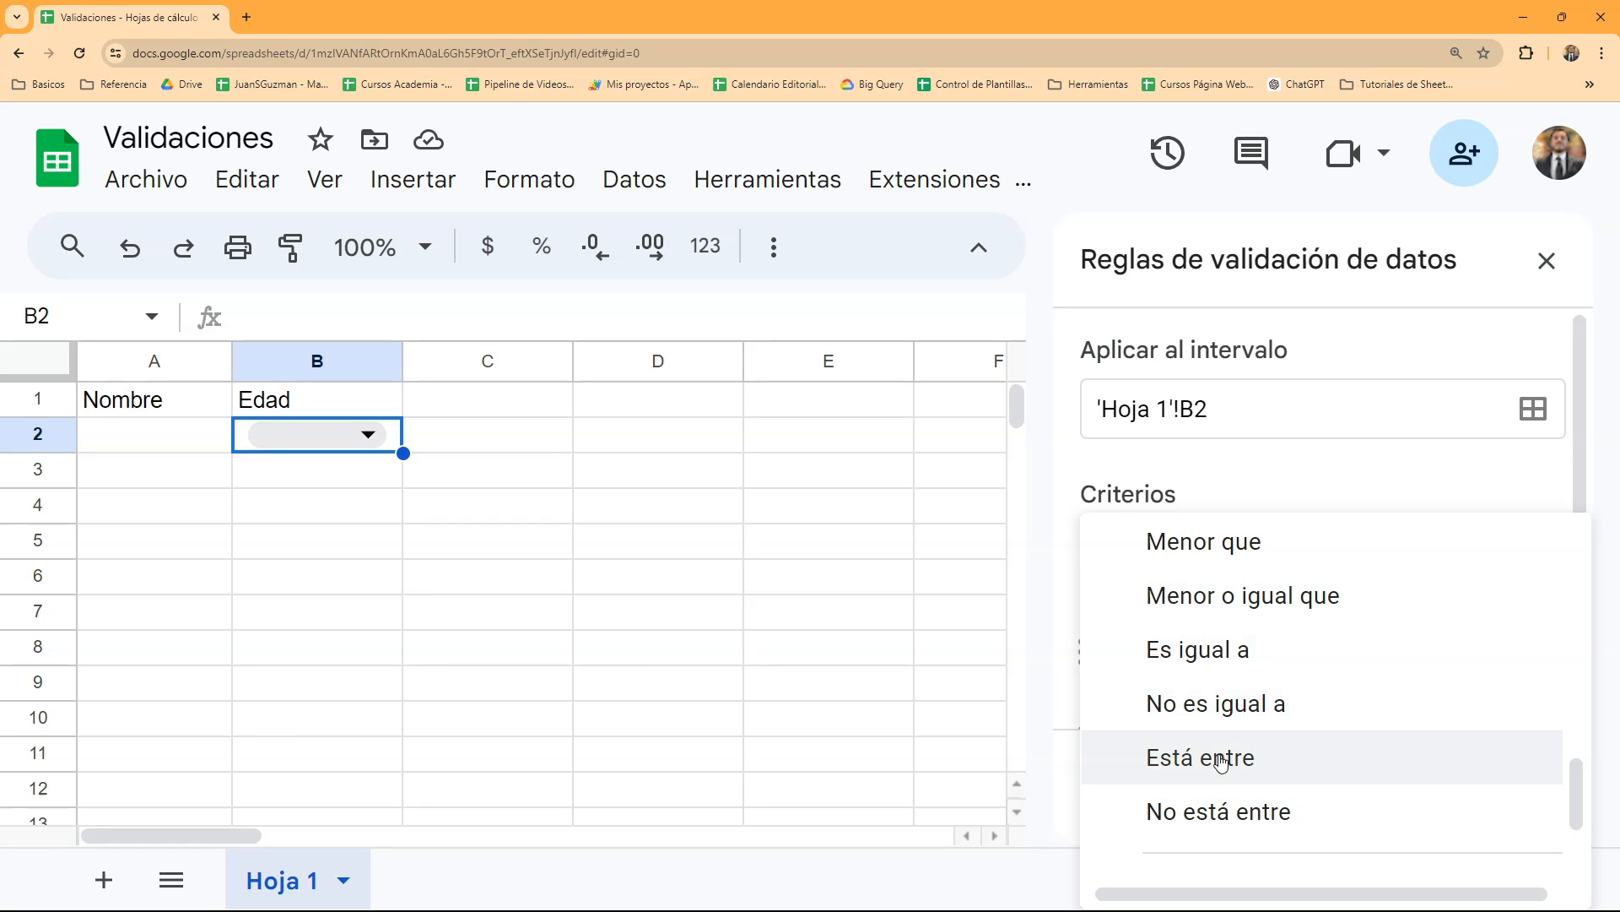
scroll(1212, 756, "up", 2)
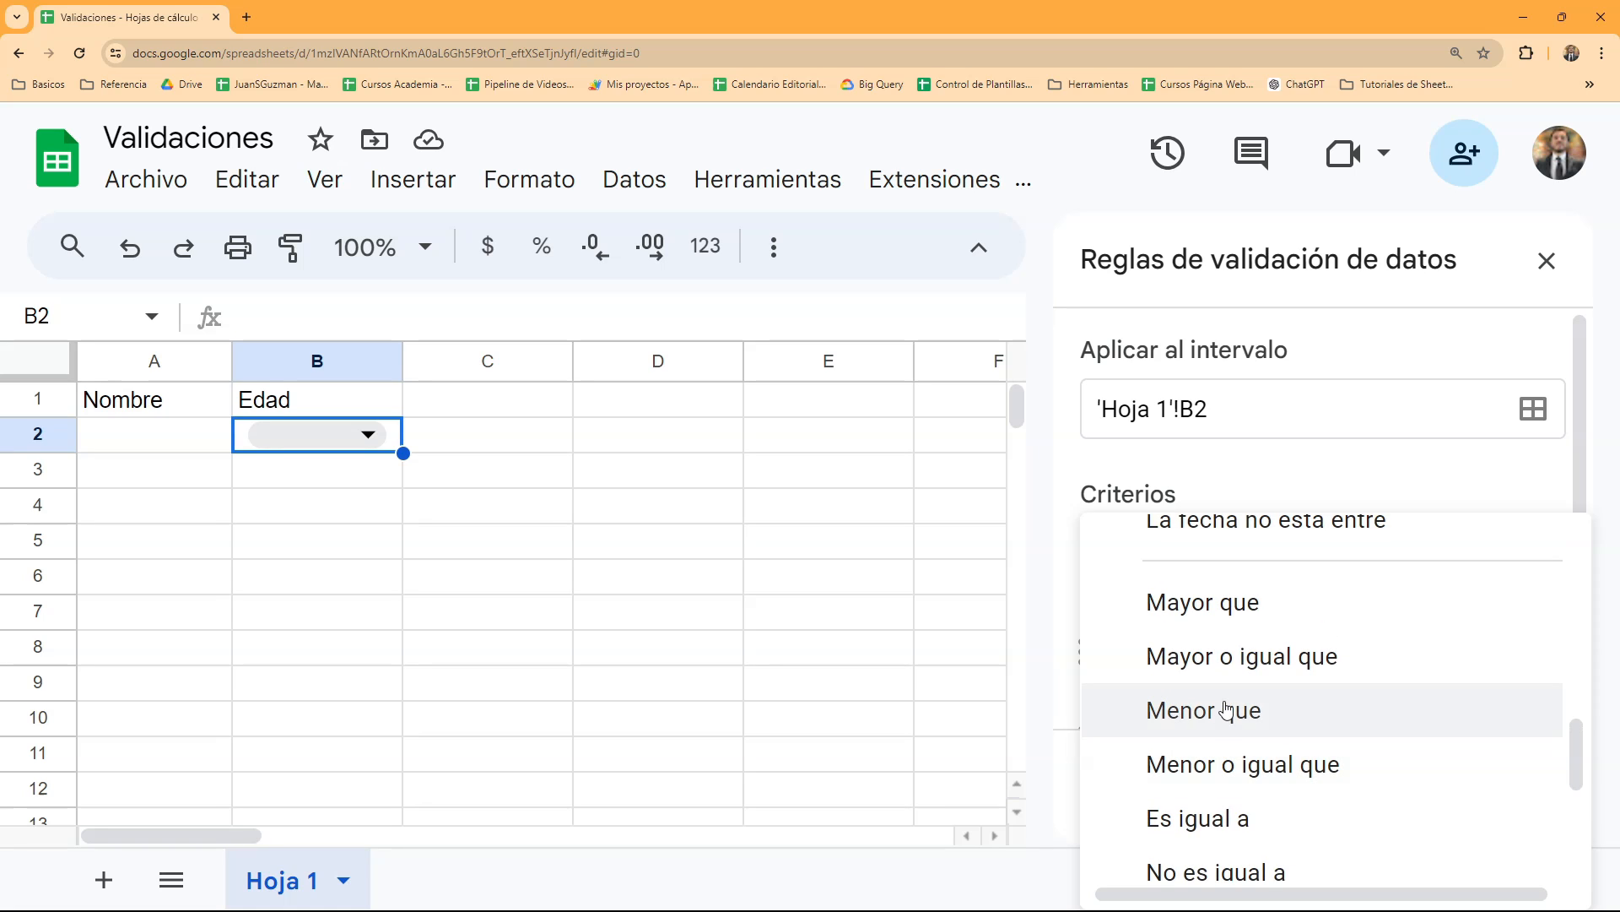
left_click(1234, 604)
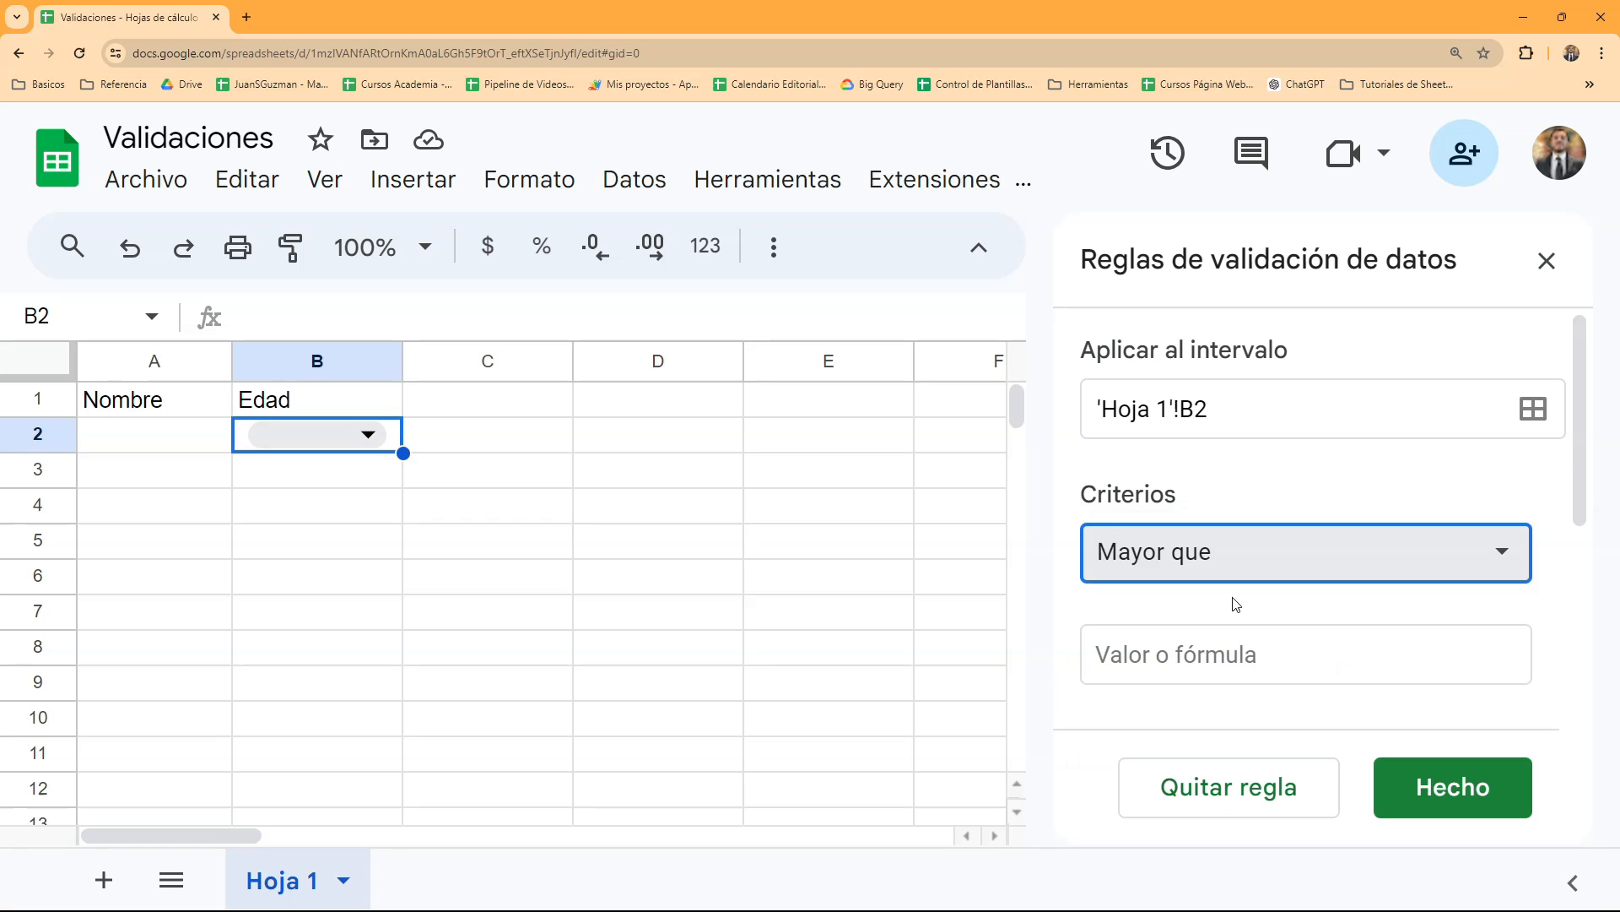
left_click(1226, 663)
type("0")
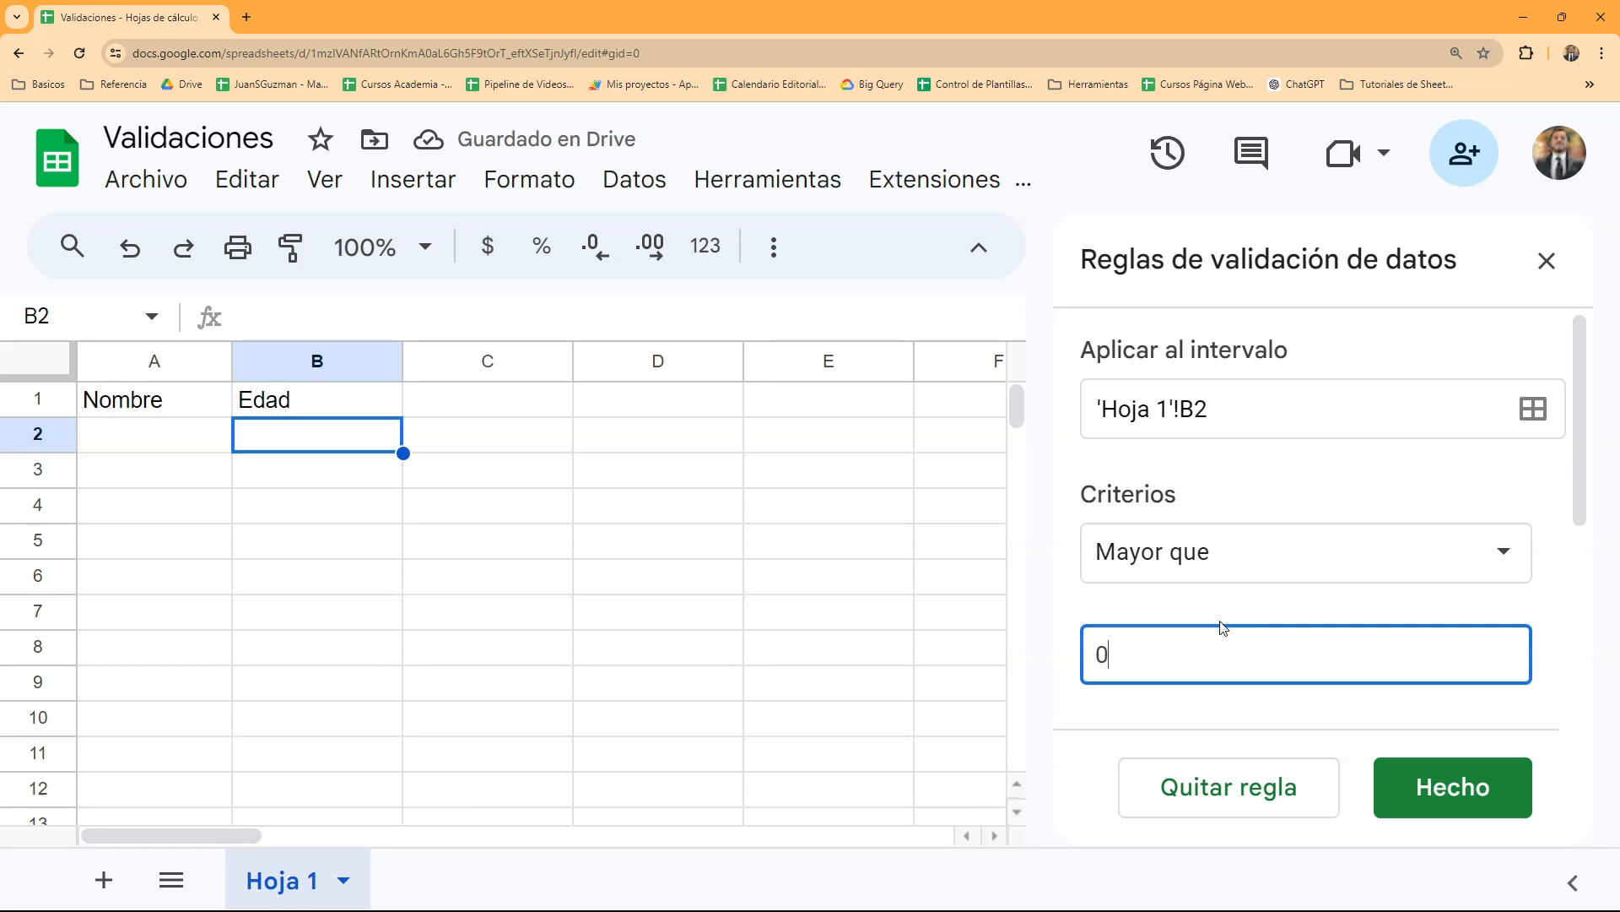
- Set the rule's handling of invalid data to "Rechazar los datos introducidos"
scroll(1201, 658, "down", 2)
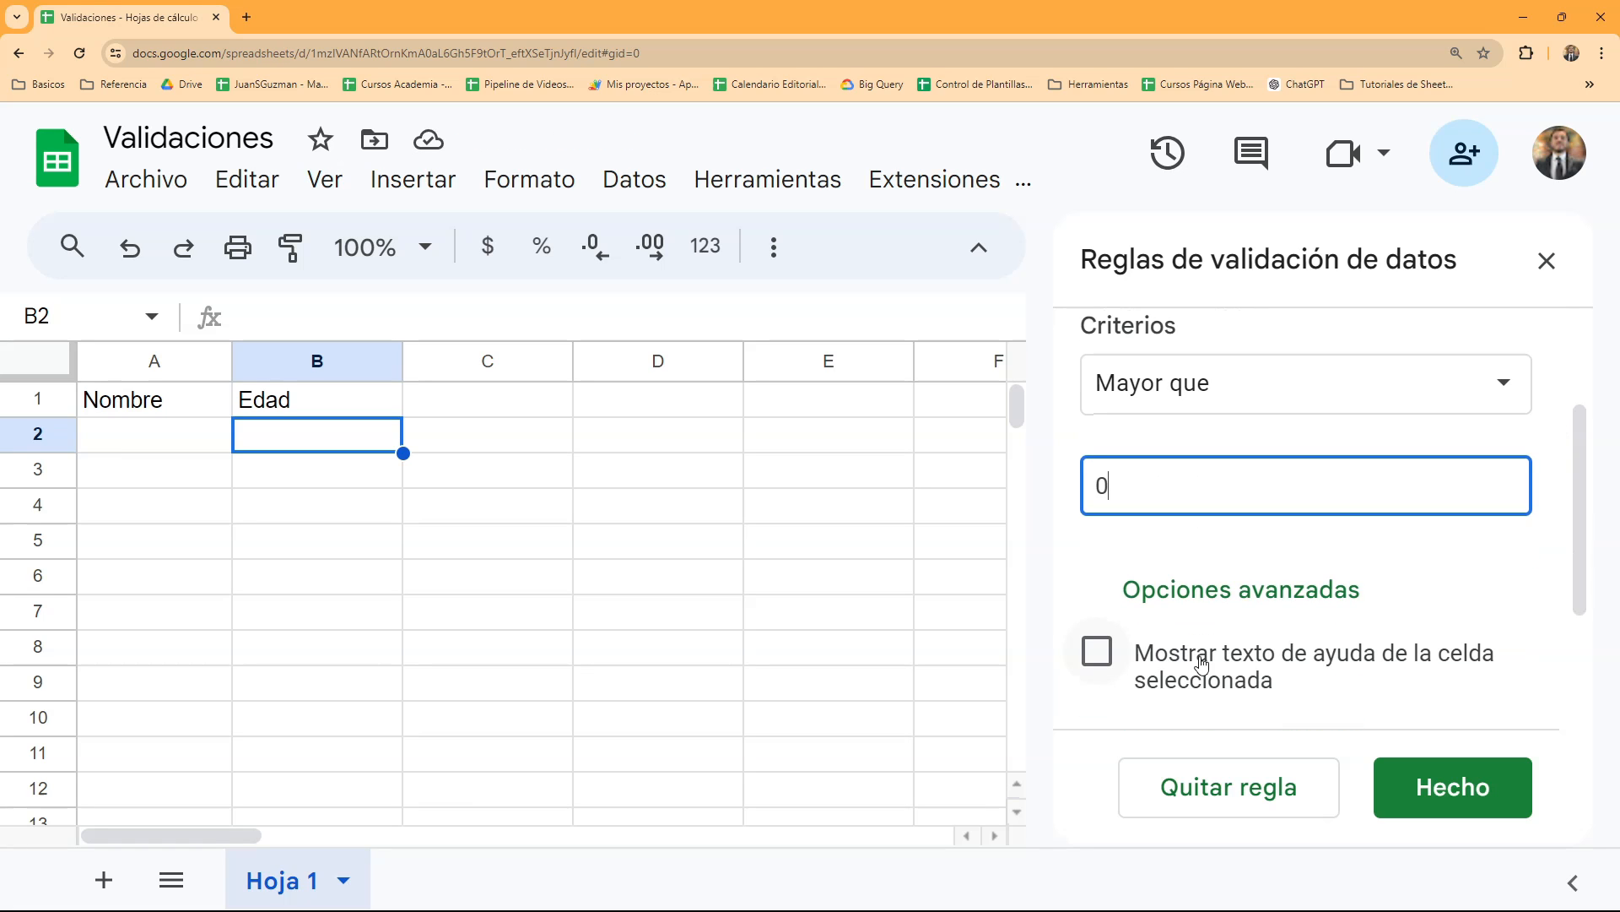
scroll(1154, 499, "up", 2)
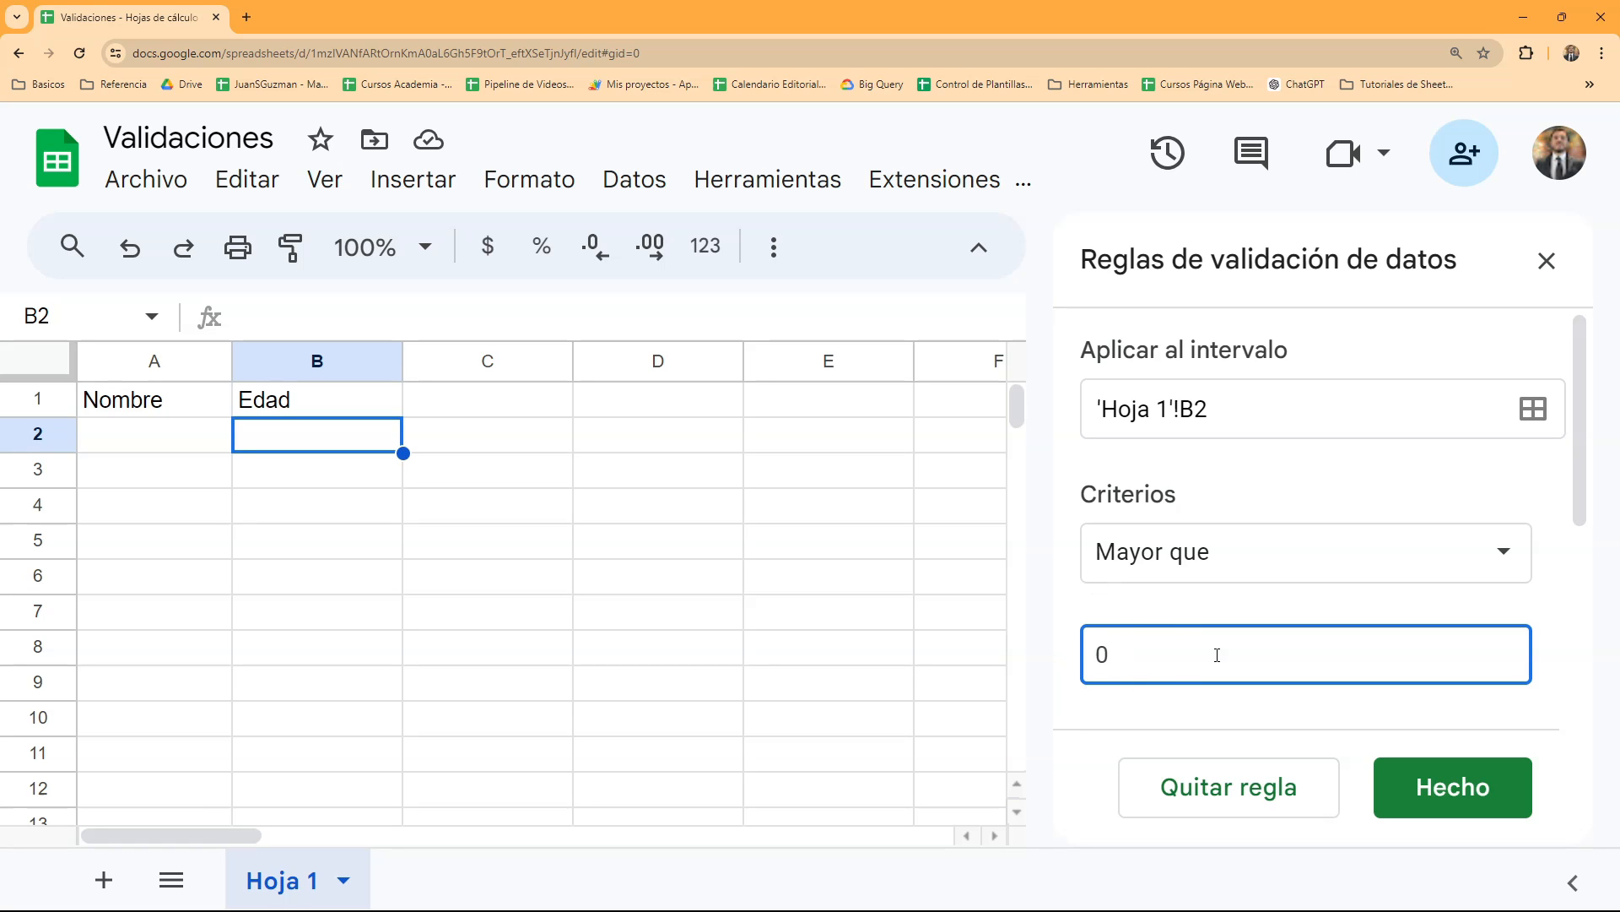
scroll(1175, 665, "down", 1)
scroll(1175, 666, "down", 3)
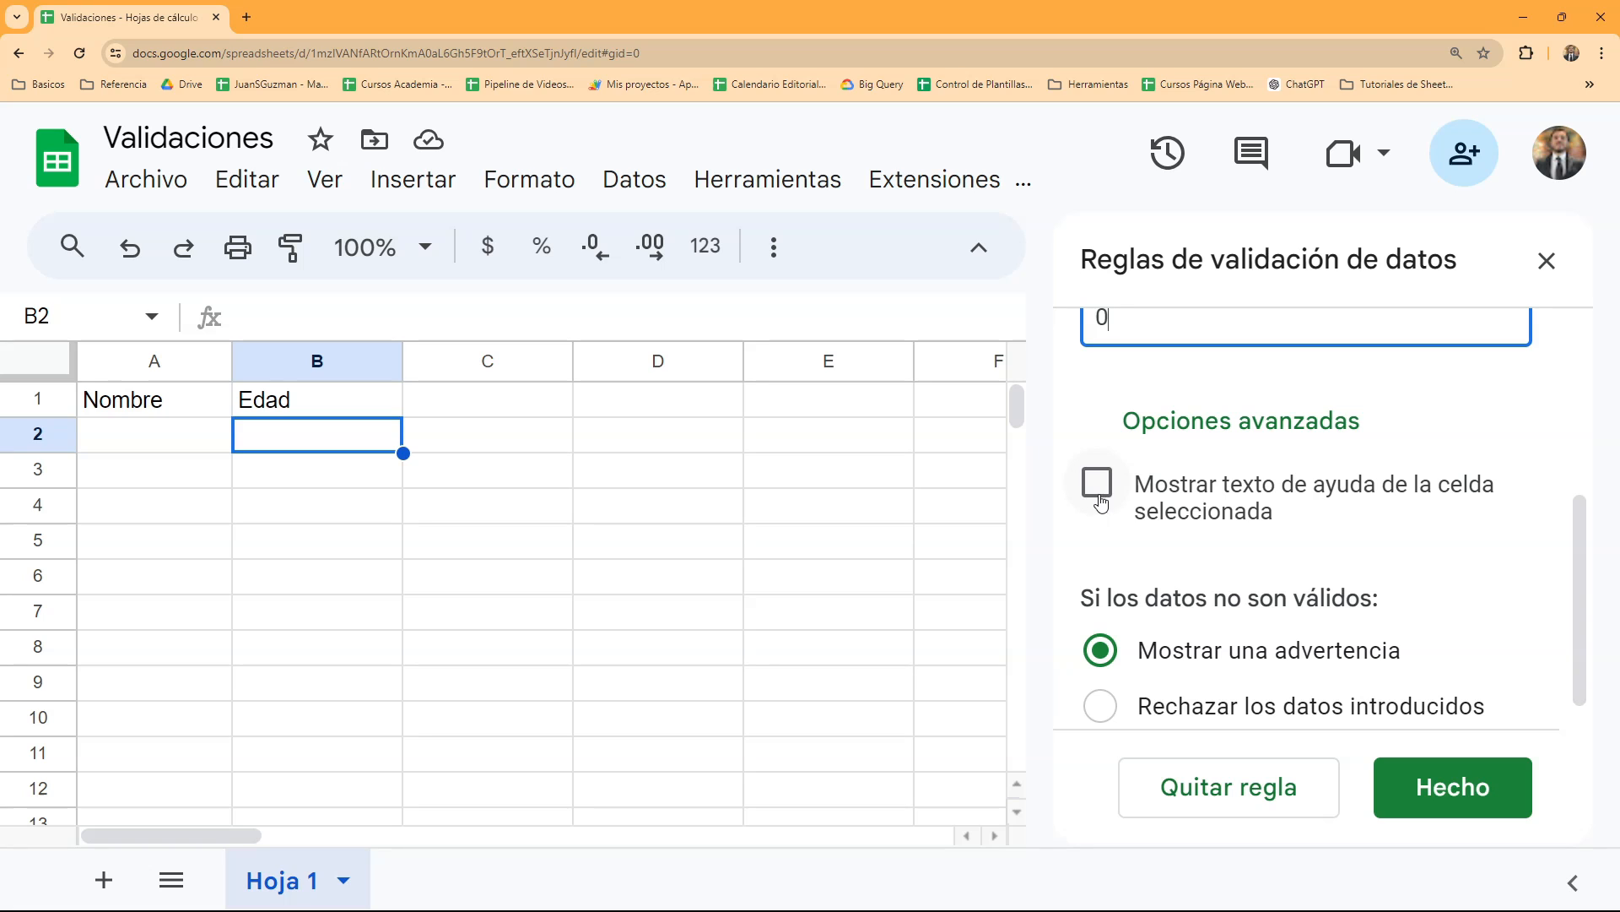
scroll(1212, 490, "down", 1)
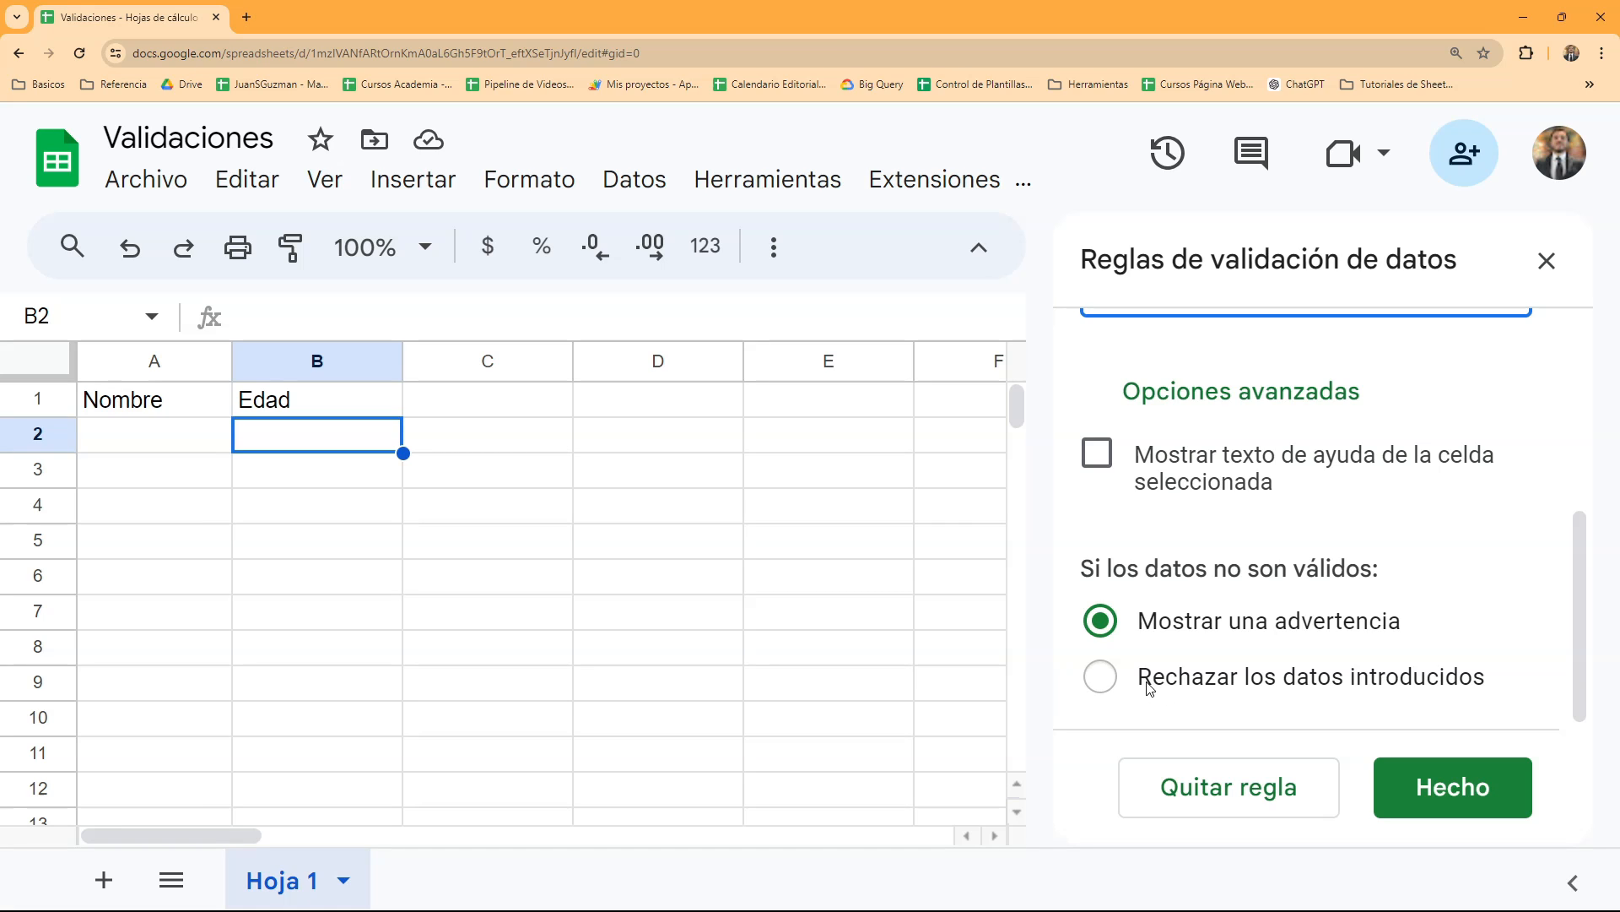
scroll(1148, 683, "up", 2)
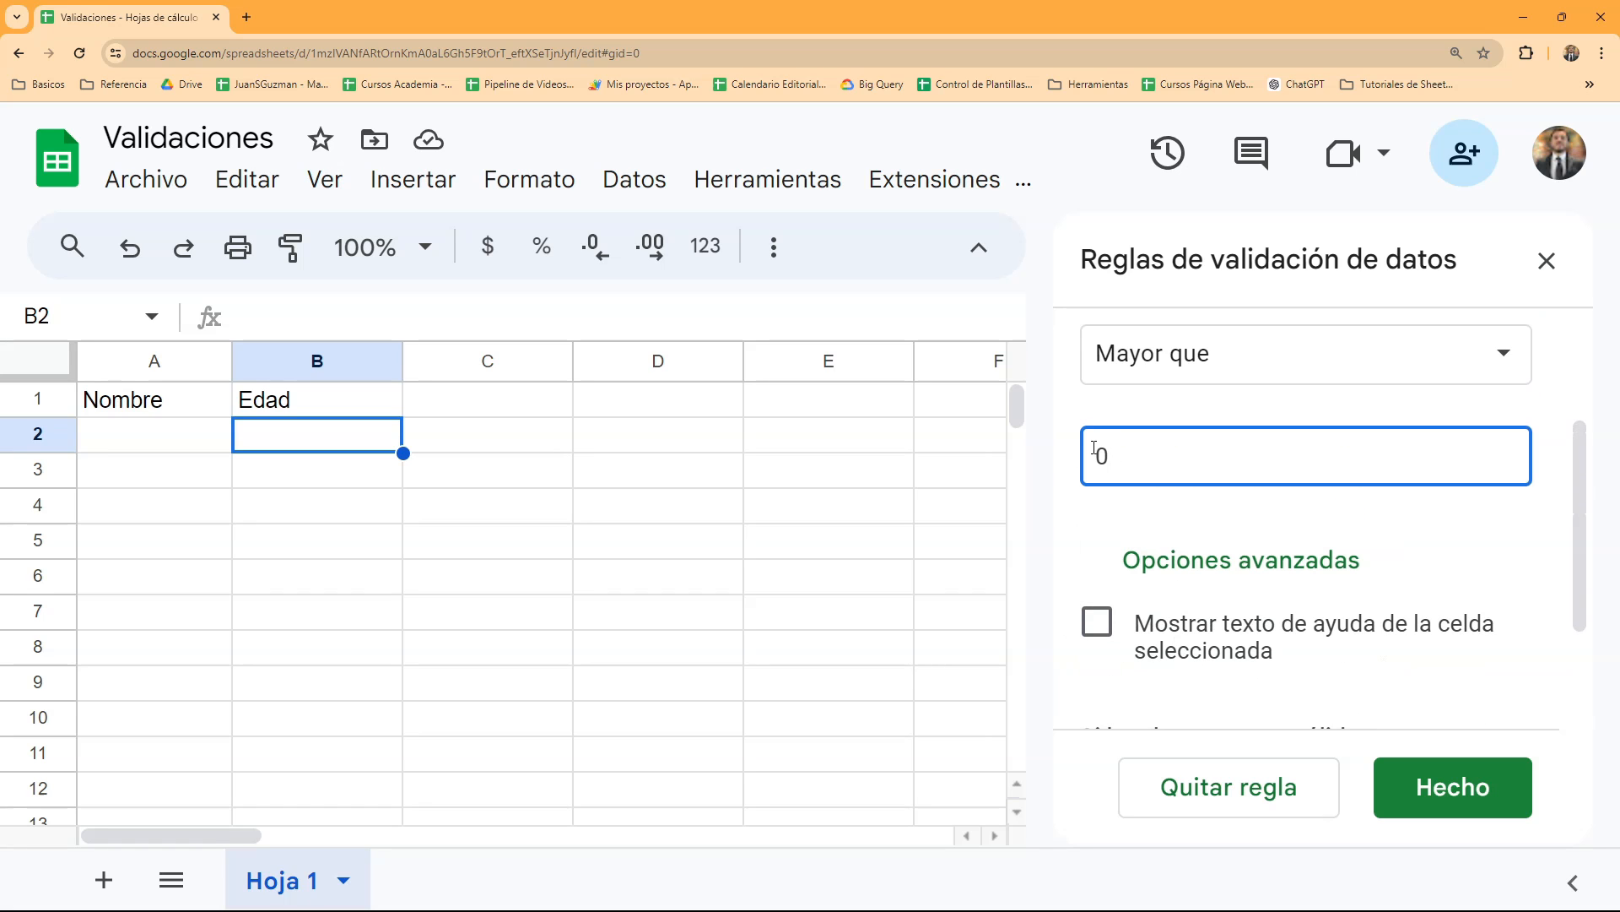
scroll(1101, 464, "down", 2)
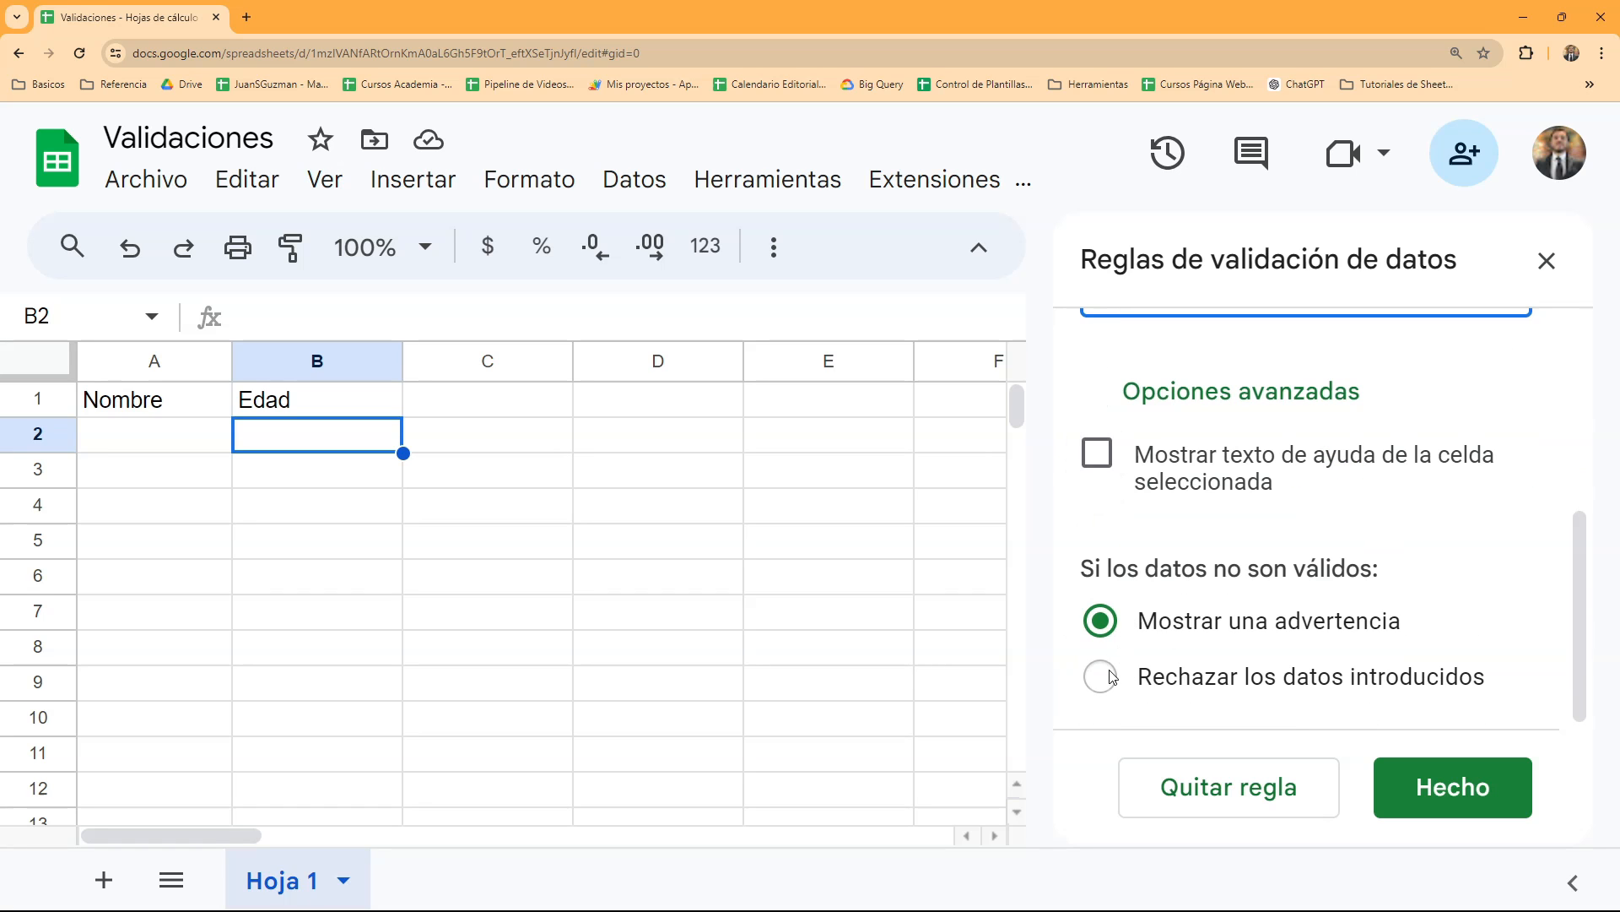
left_click(1112, 676)
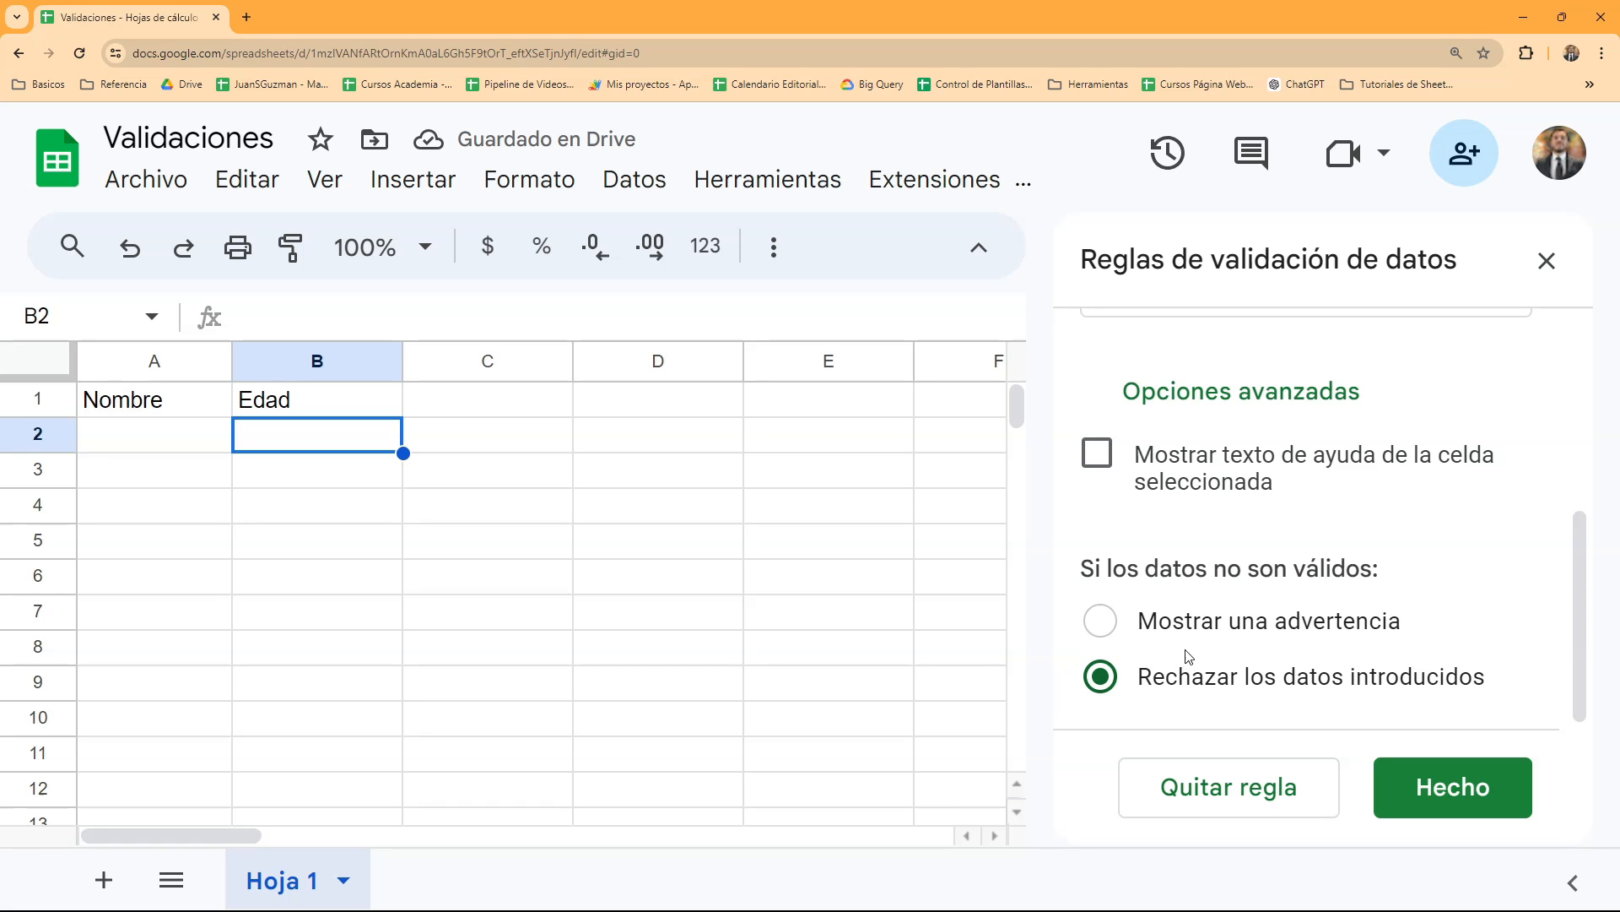
- Save the validation rule and test it by trying to enter -3 in cell B2, dismissing the resulting dialog
left_click(1481, 786)
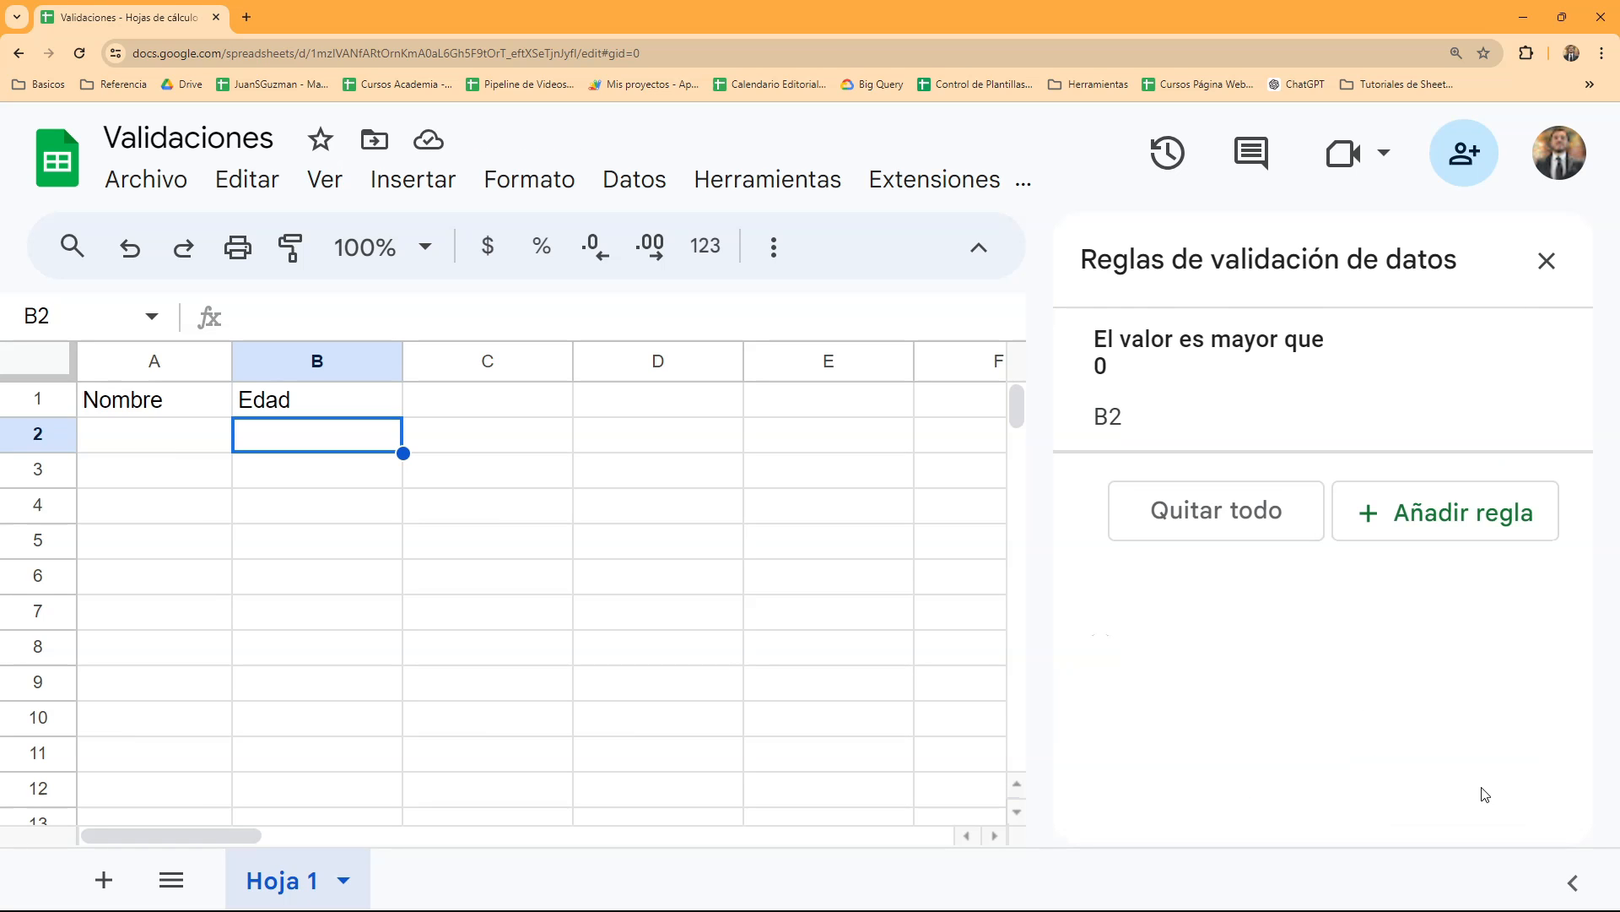
left_click(402, 517)
left_click(316, 439)
type("-3")
key("Return")
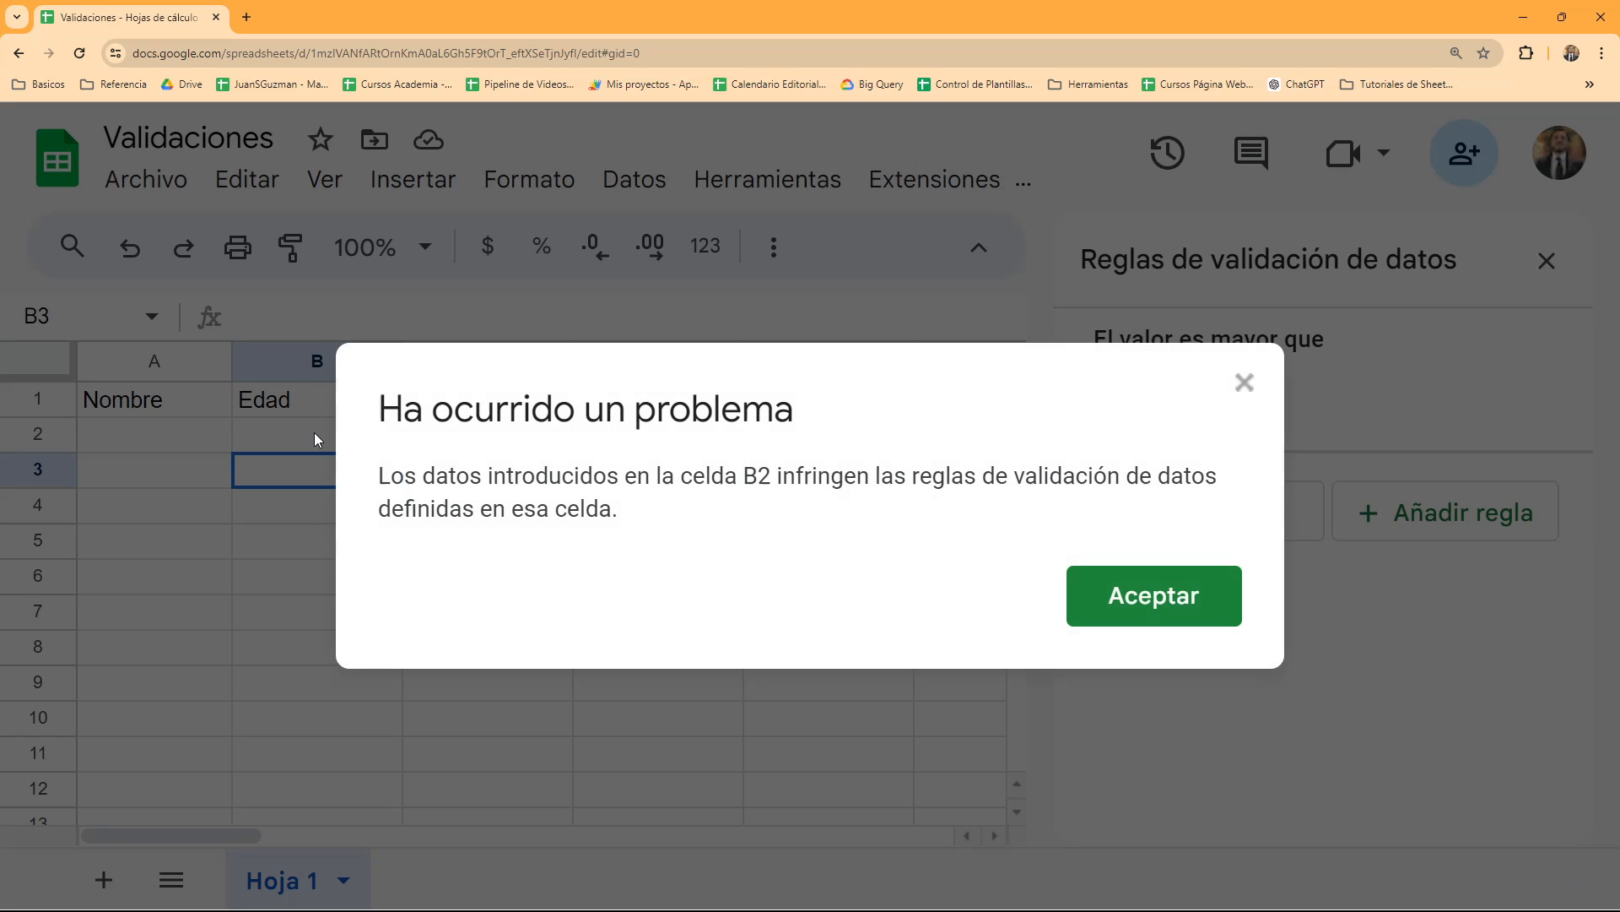
left_click_drag(514, 477, 1139, 490)
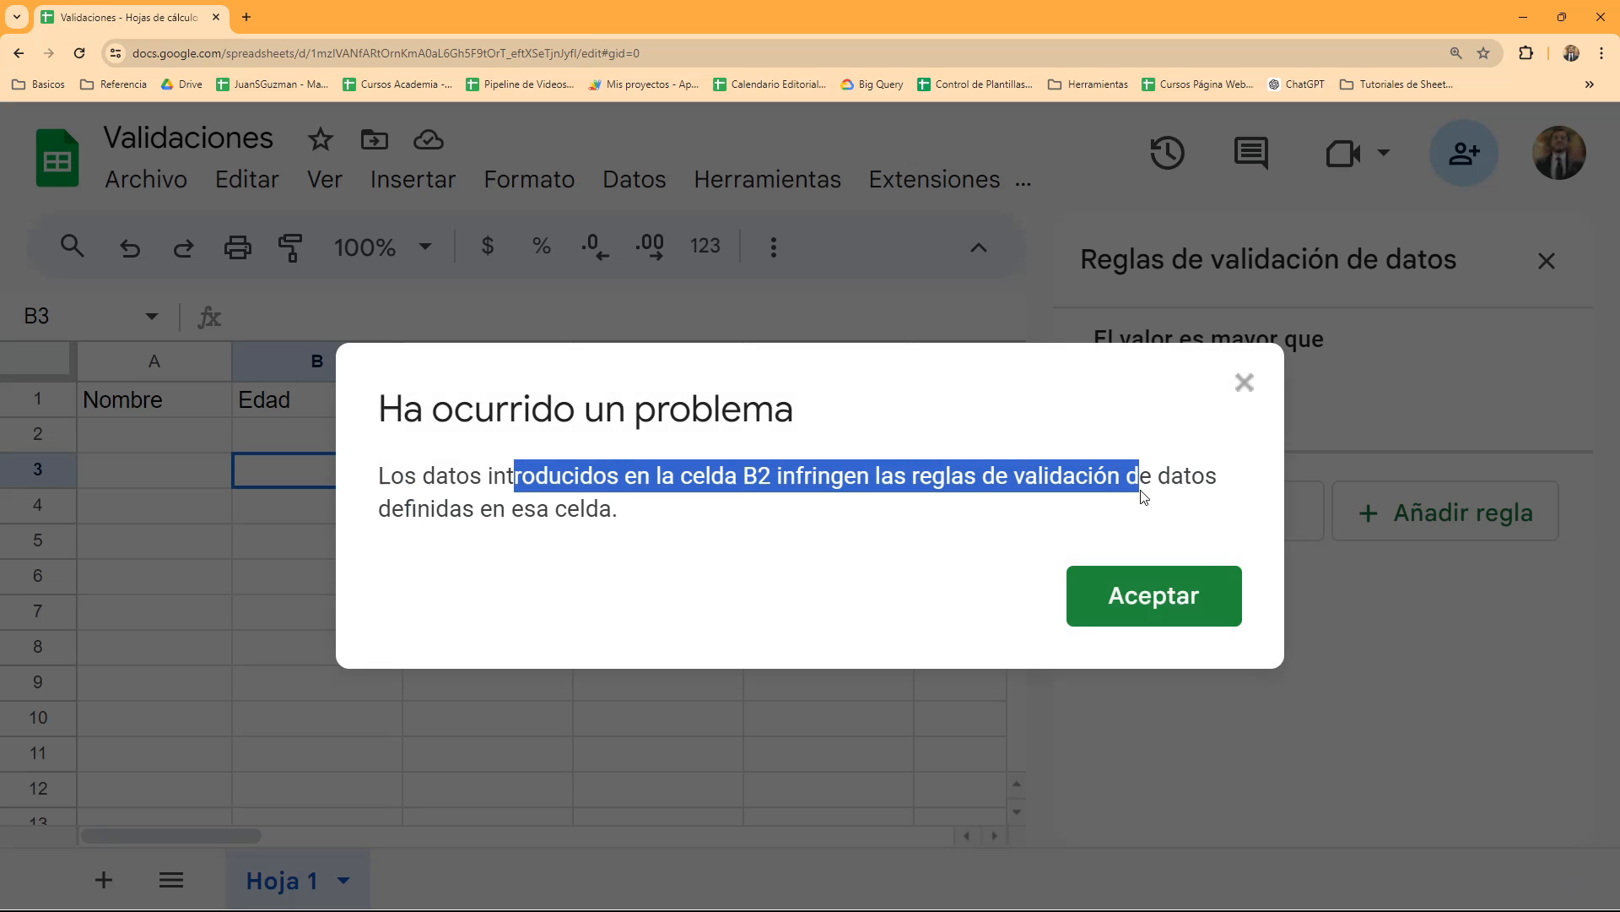
left_click(1205, 618)
- Try to enter -4 in cell B2 as a second test of the rule
left_click(342, 435)
type("-4")
key("Return")
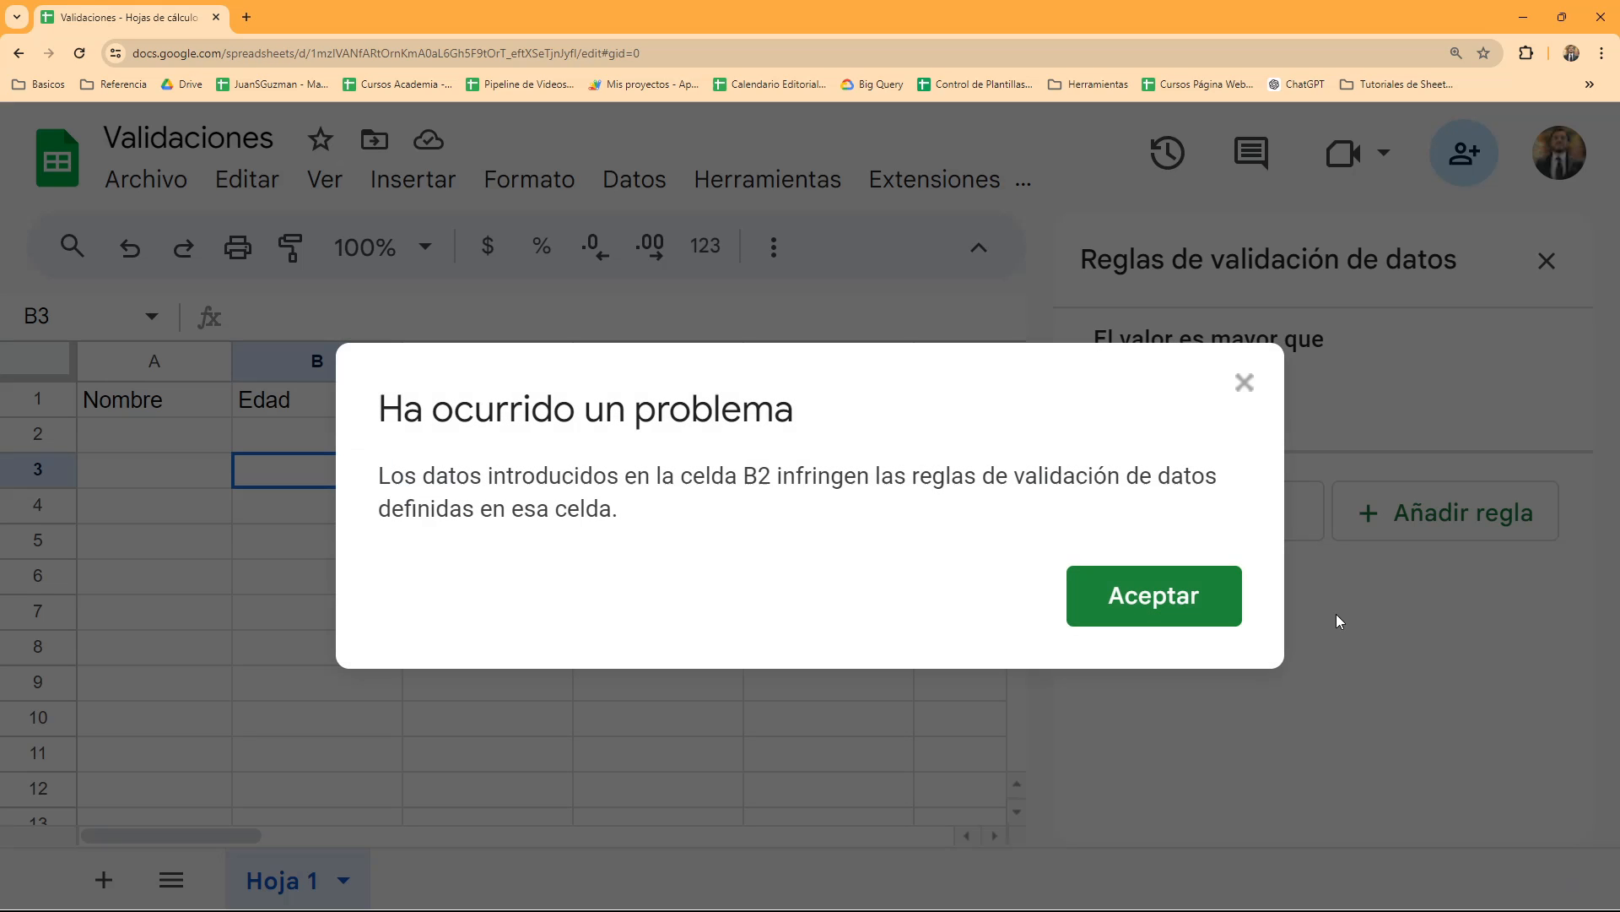
left_click(1204, 588)
left_click(380, 443)
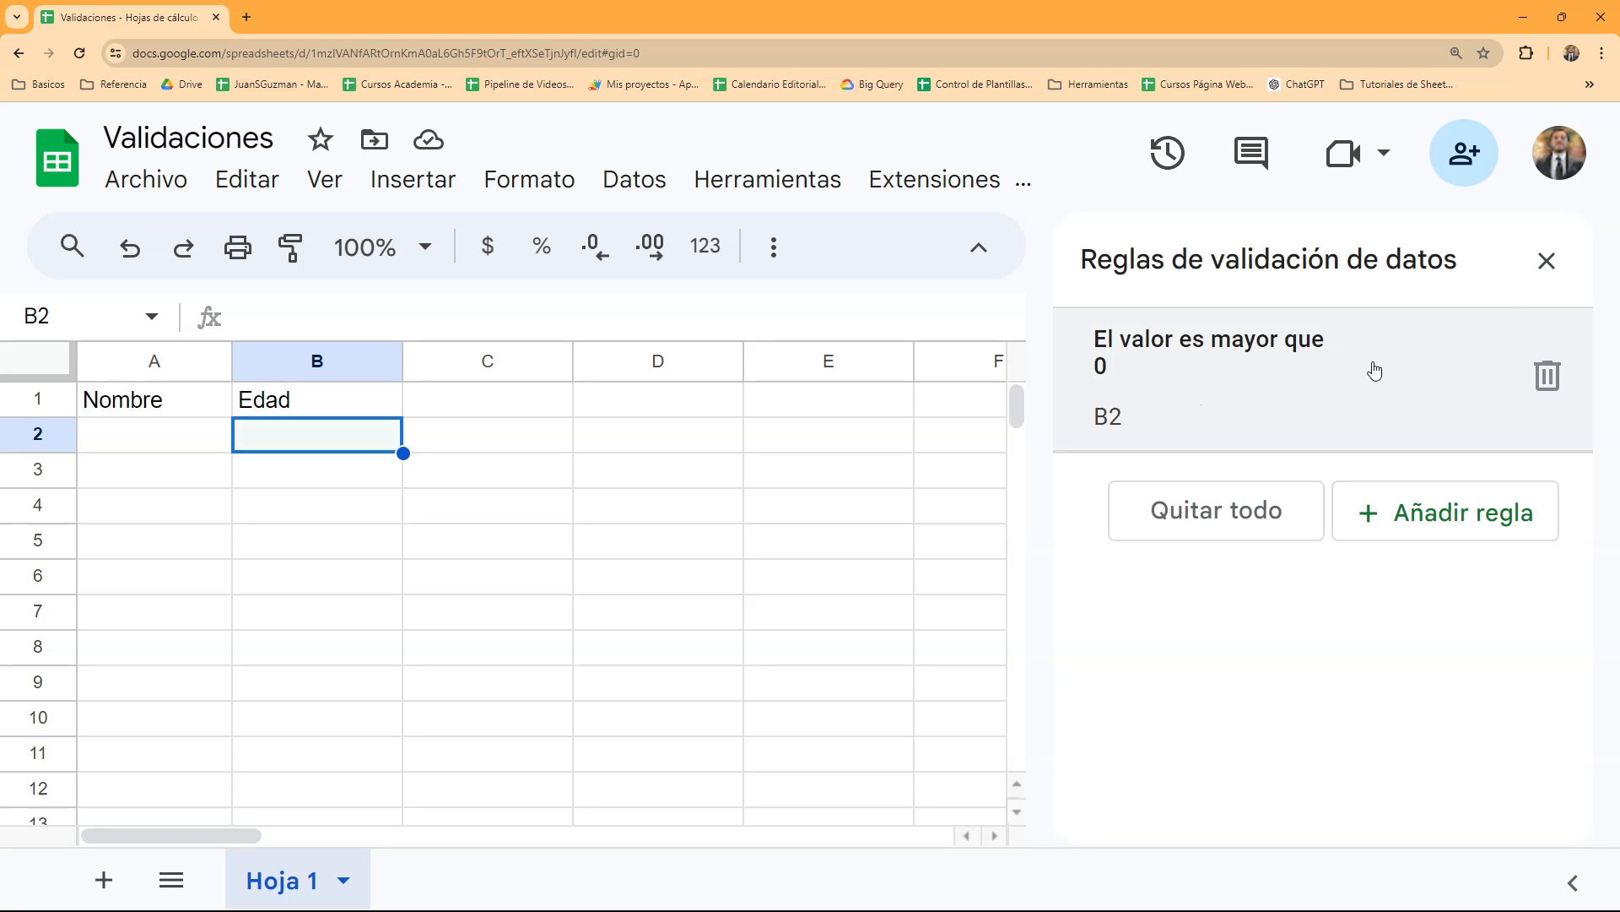
- Close the data validation rules and reopen them for cell B2
left_click(1546, 261)
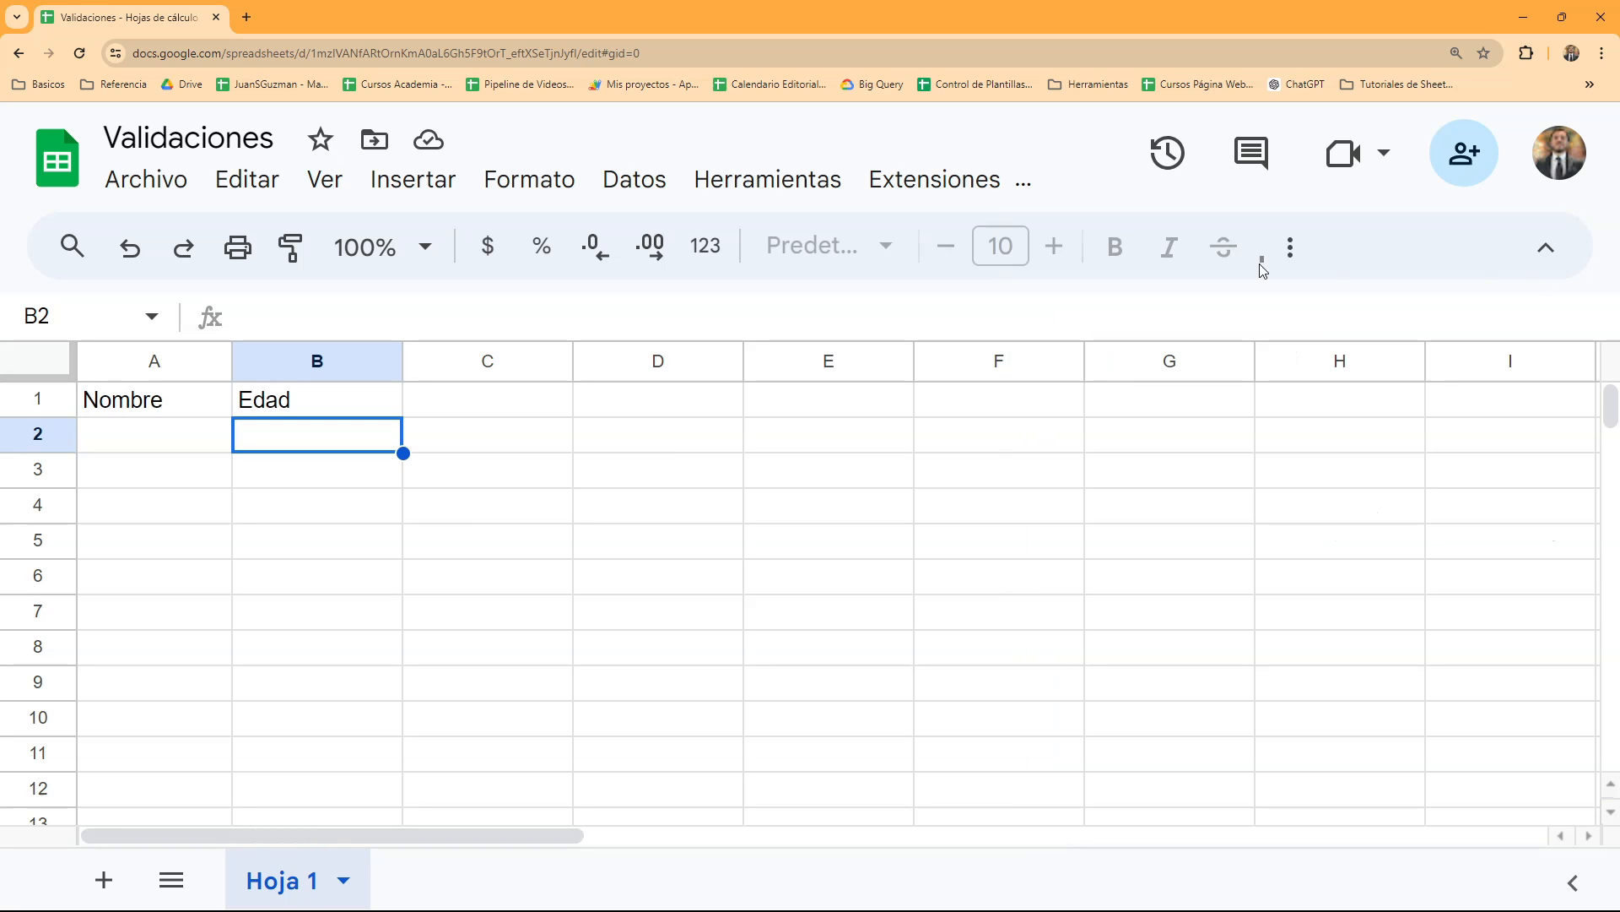
left_click(635, 179)
left_click(780, 588)
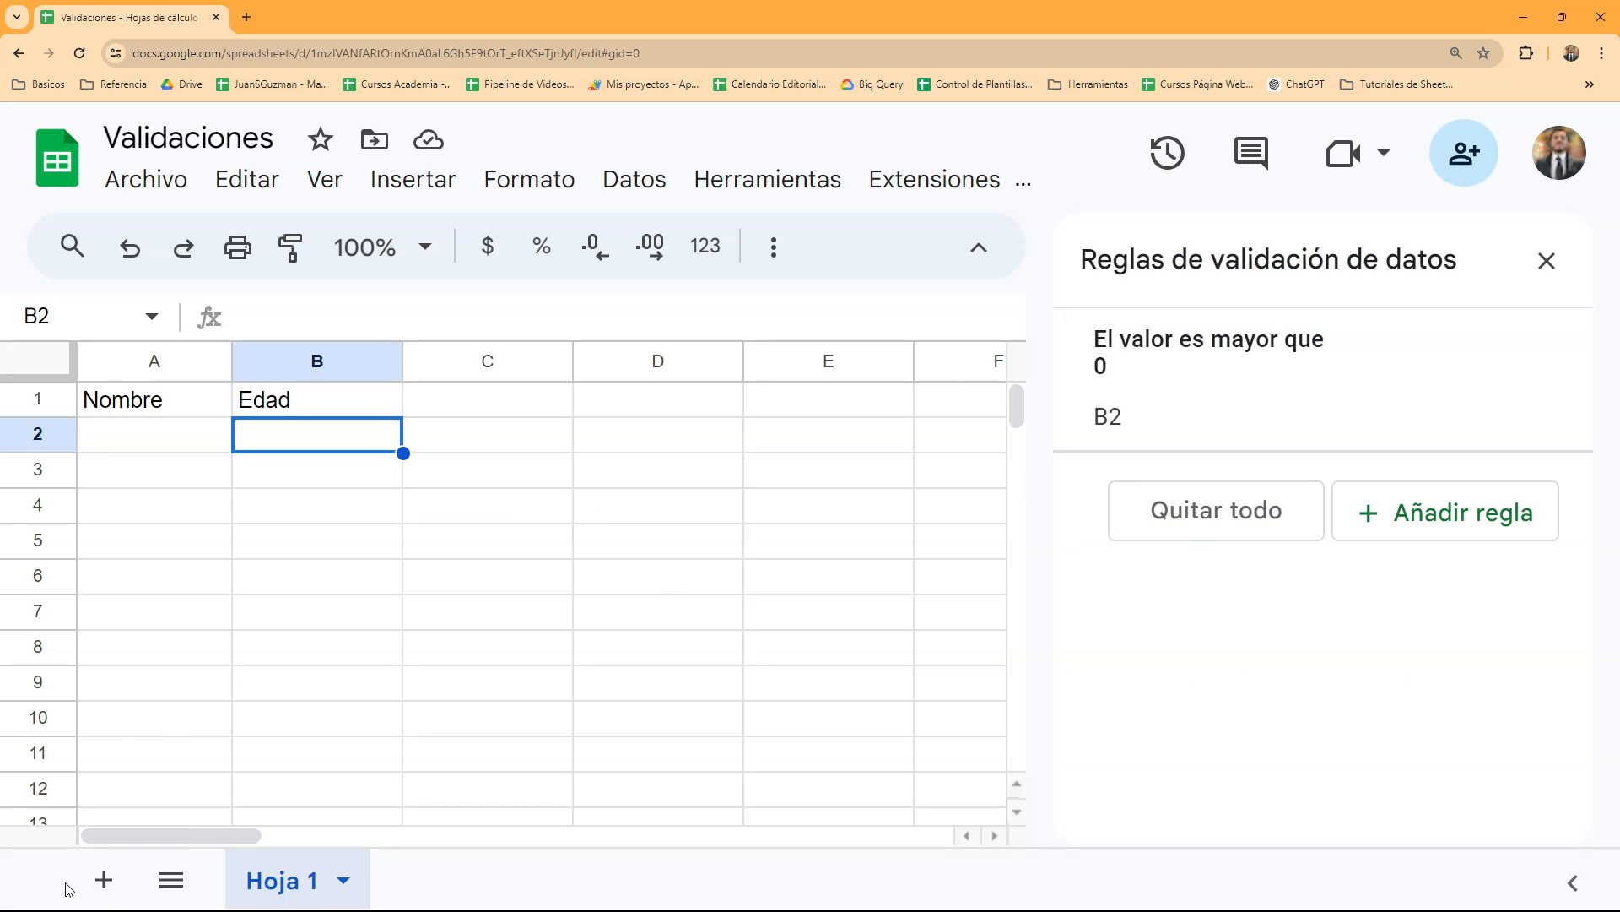
- Add a second sheet to check its validation rules, and return to Hoja 1
left_click(102, 882)
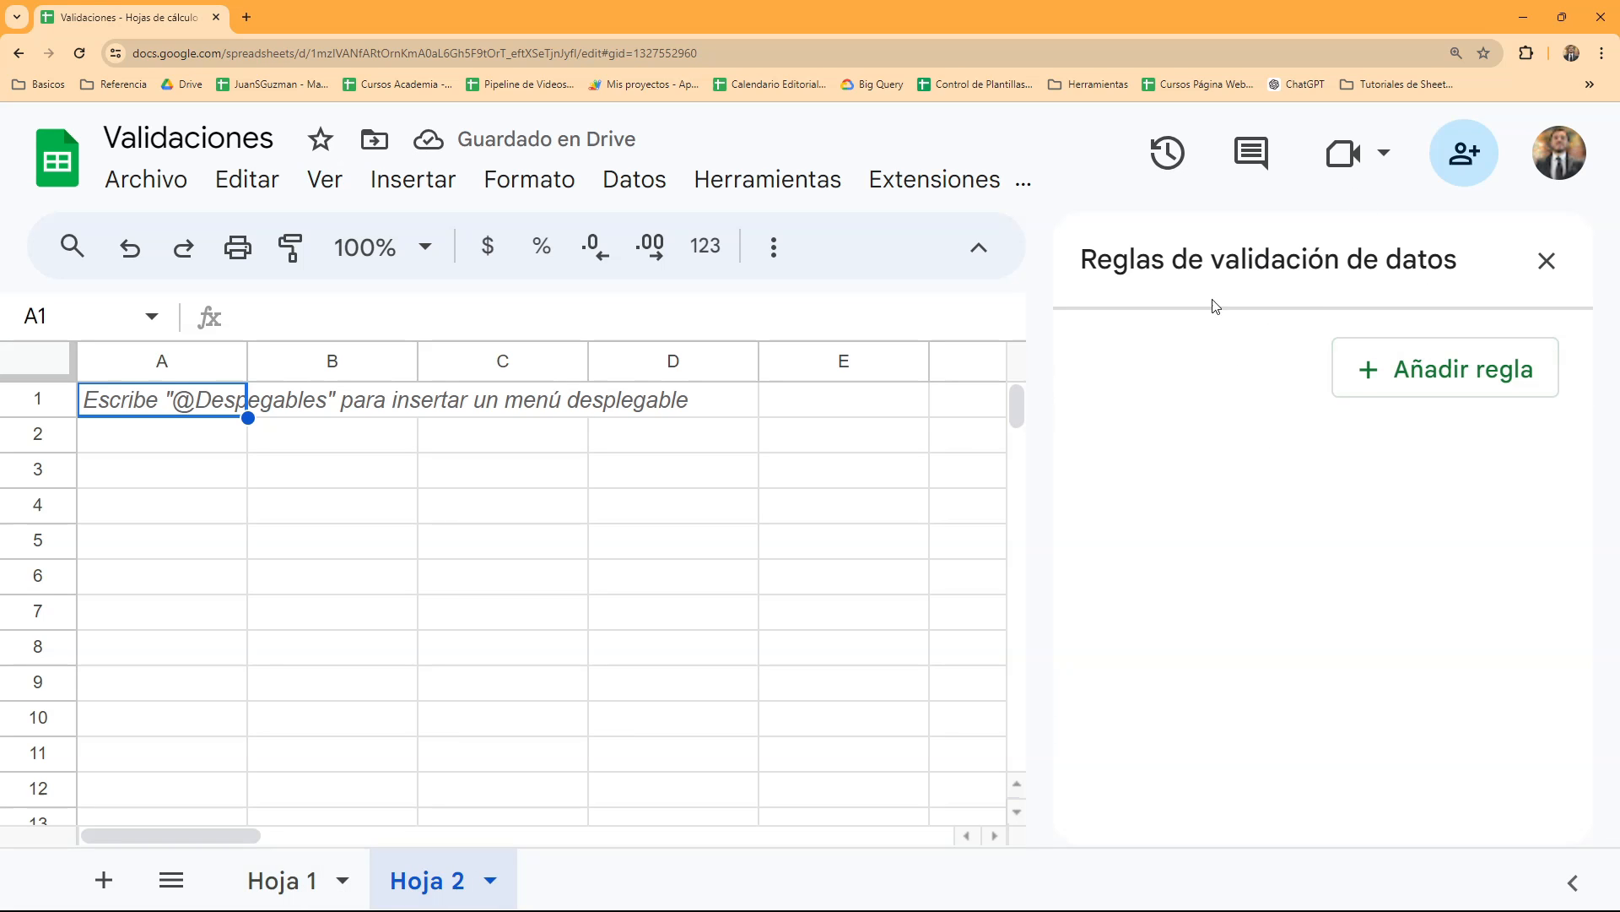
left_click(268, 880)
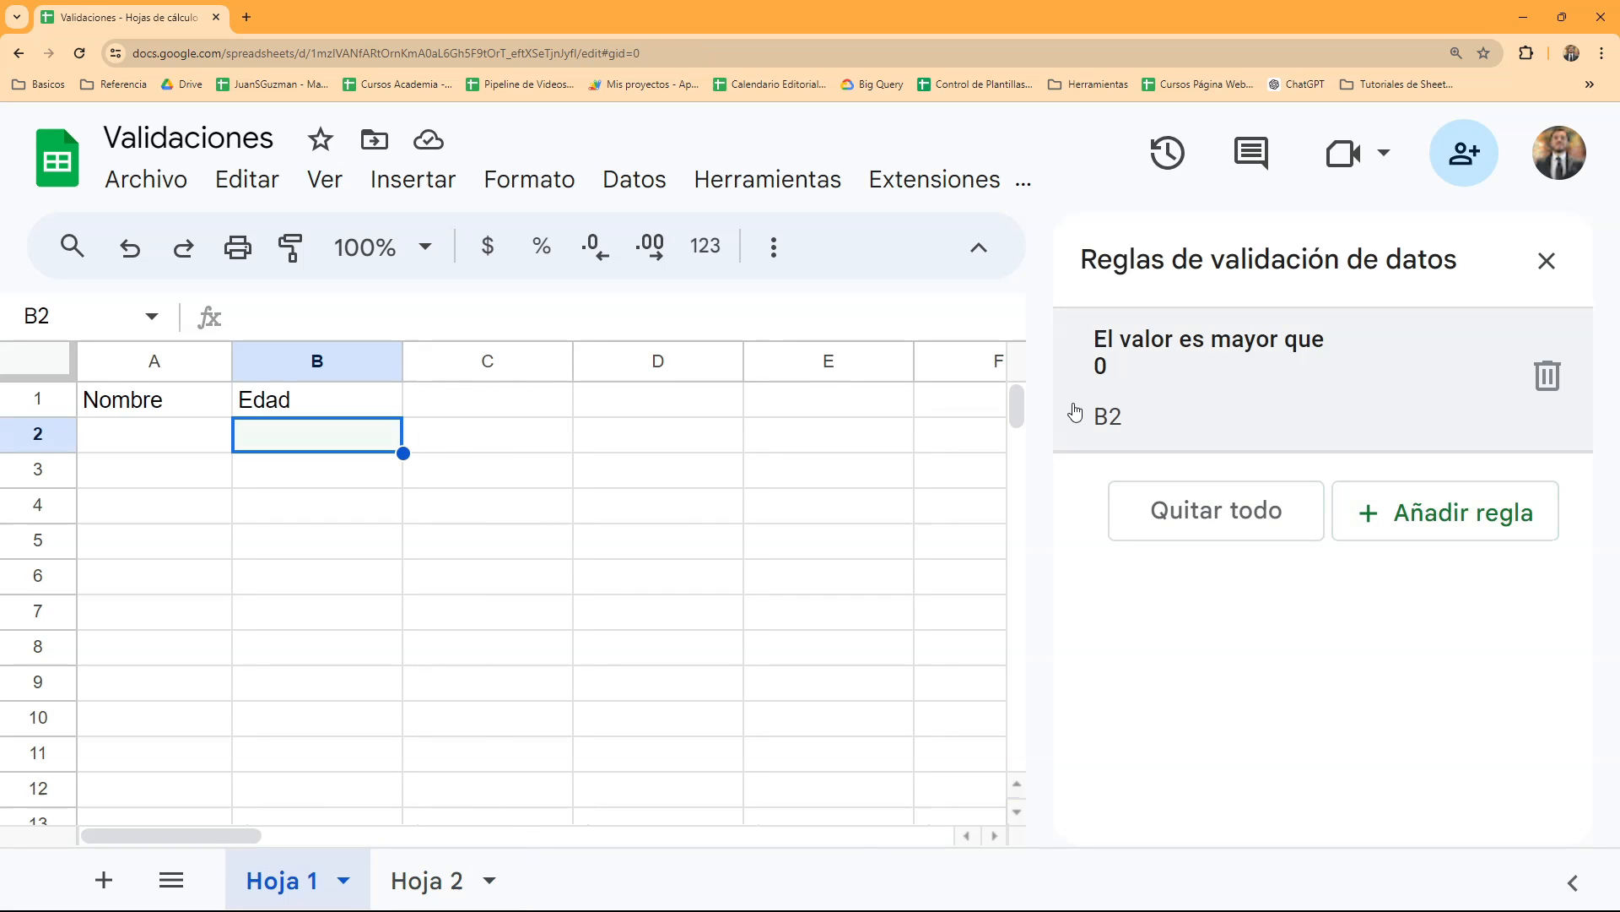
- Add the help text "No puedes tener una edad menor a 1" to the B2 validation rule and save the rule
left_click(1137, 391)
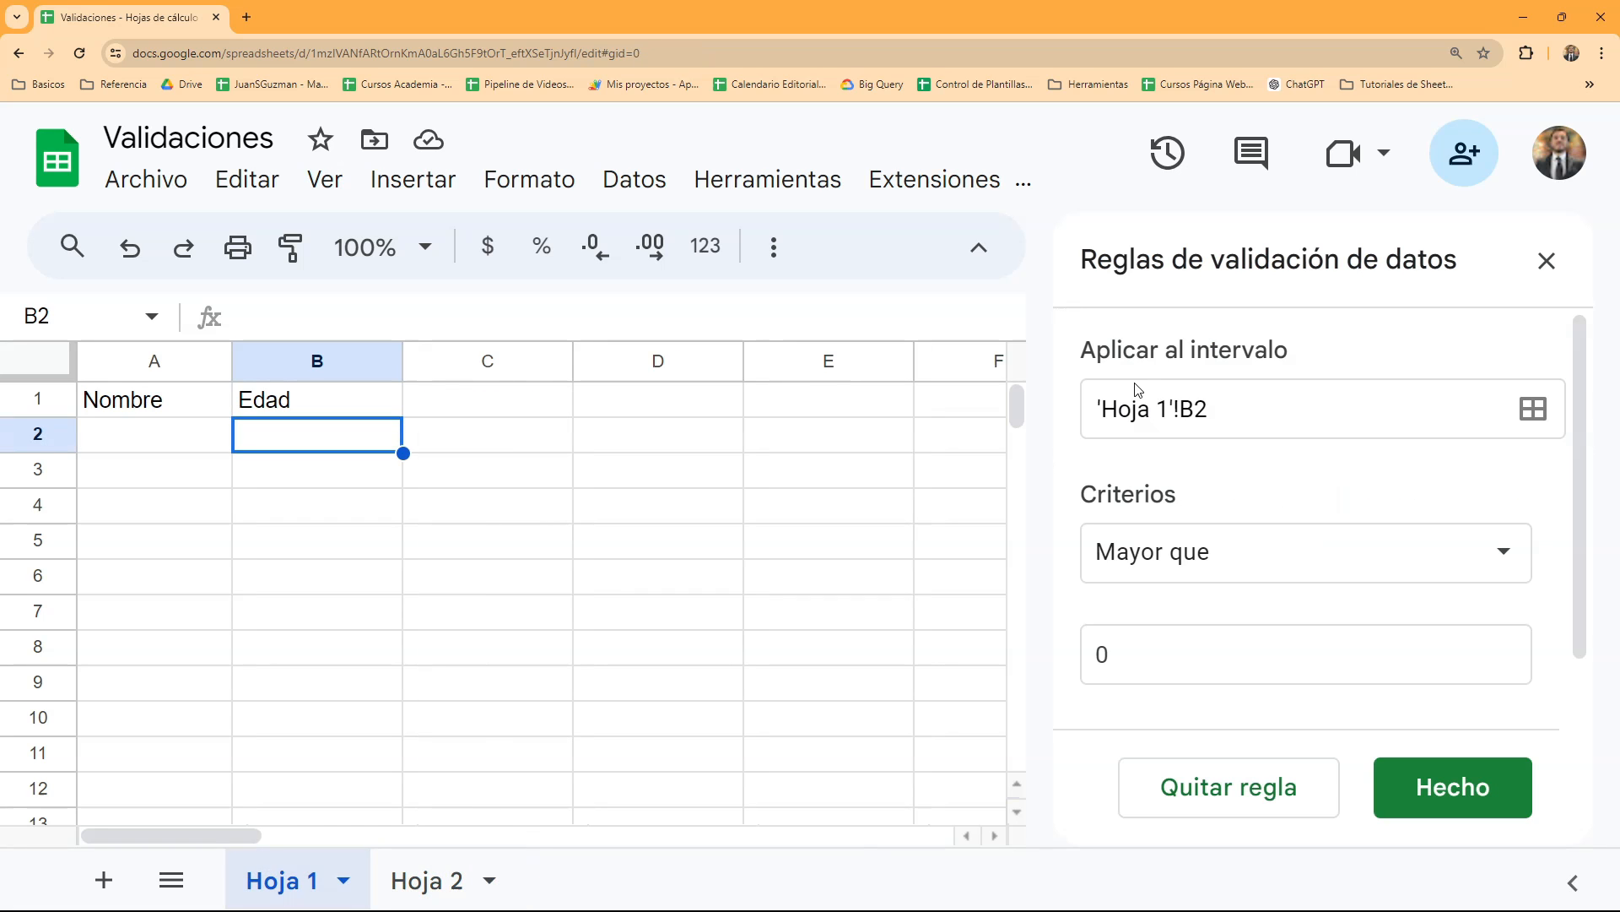
scroll(1286, 493, "down", 1)
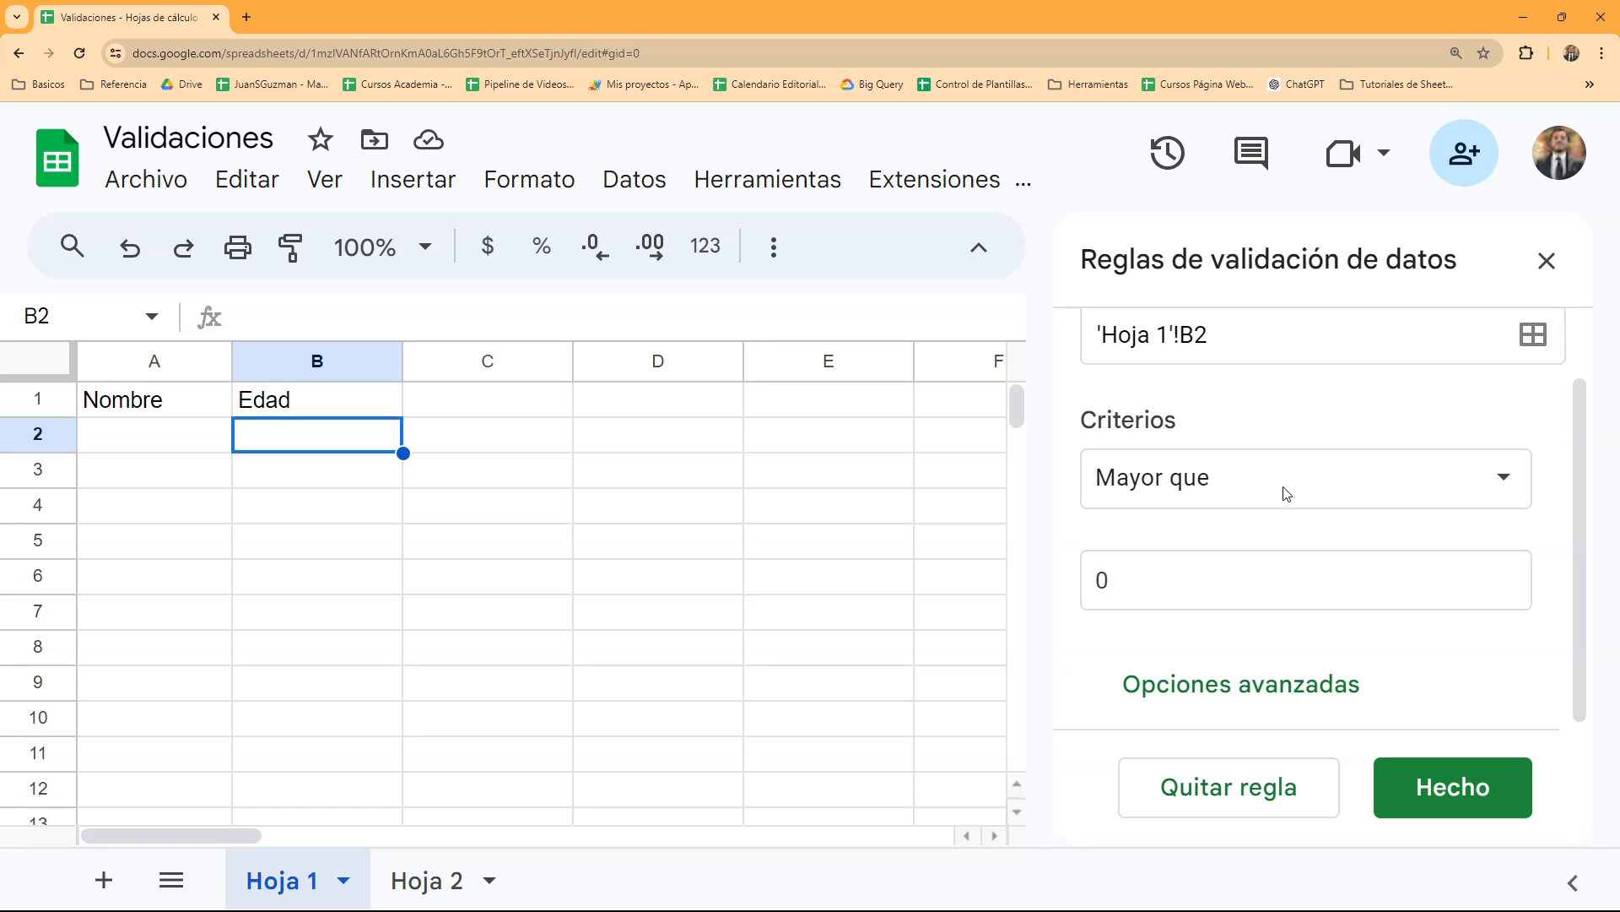
left_click(1275, 691)
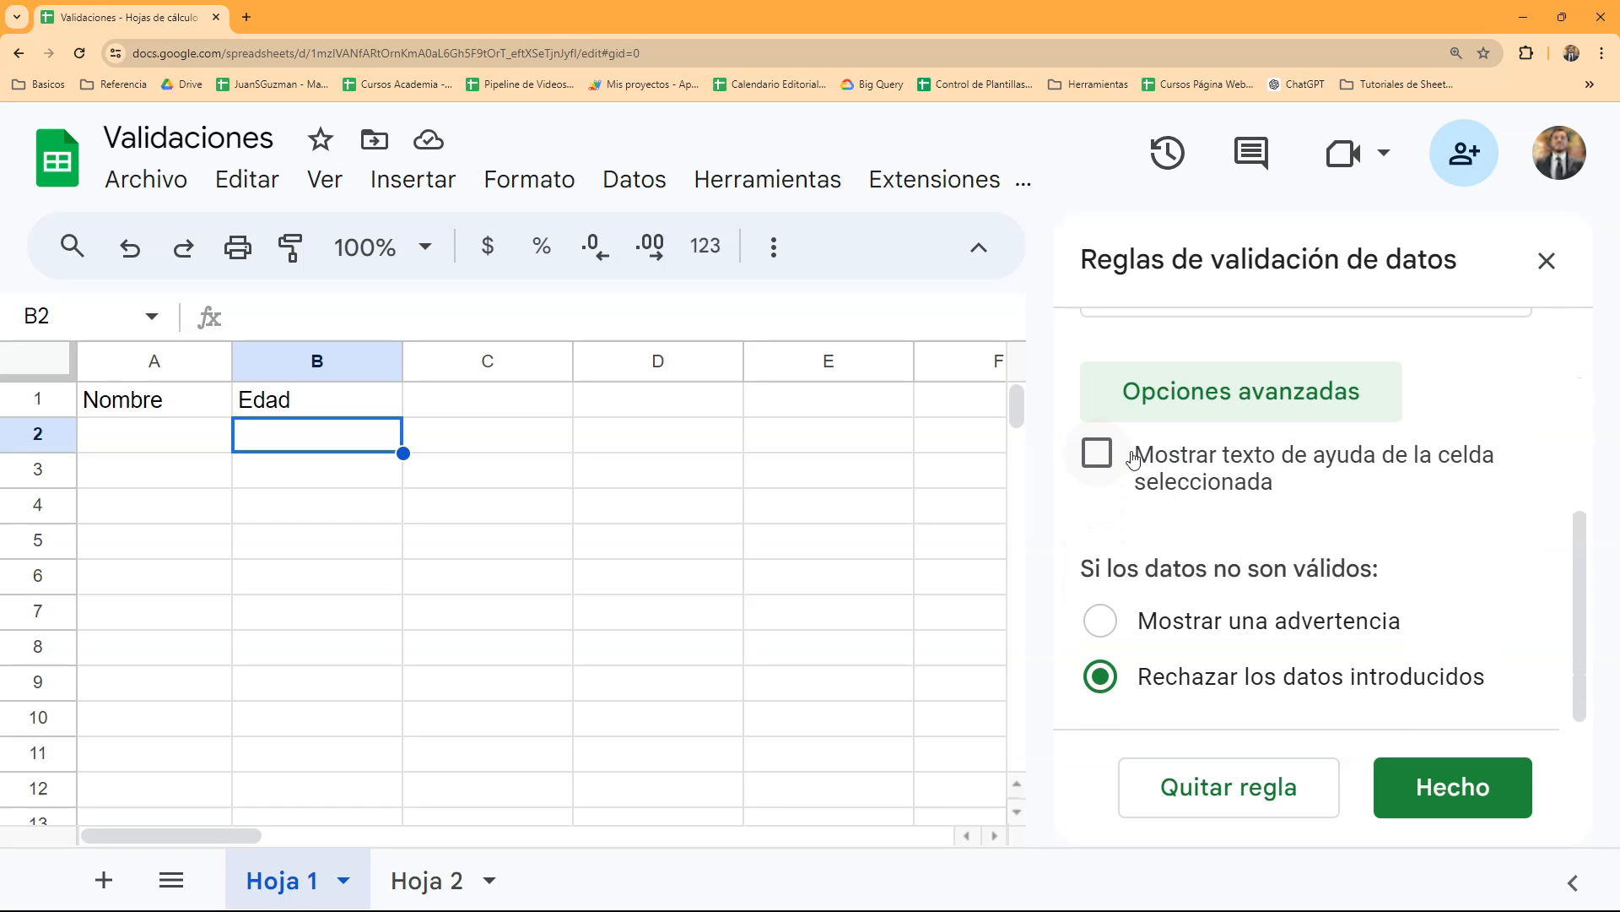
left_click(1101, 460)
left_click(1197, 570)
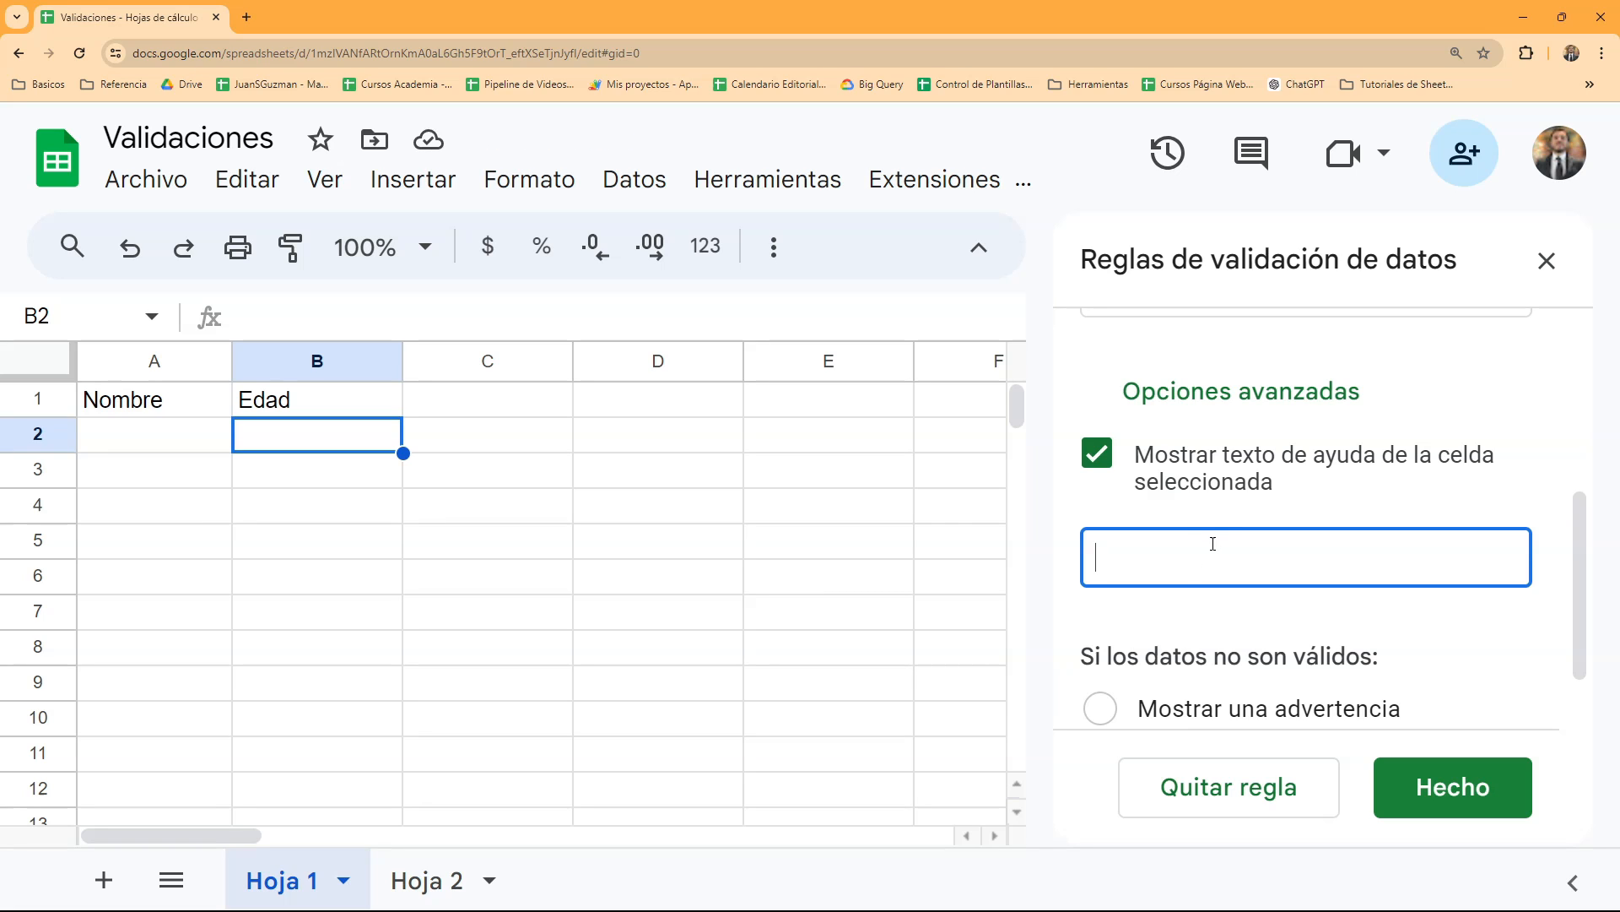
type("No puedes tener una edad")
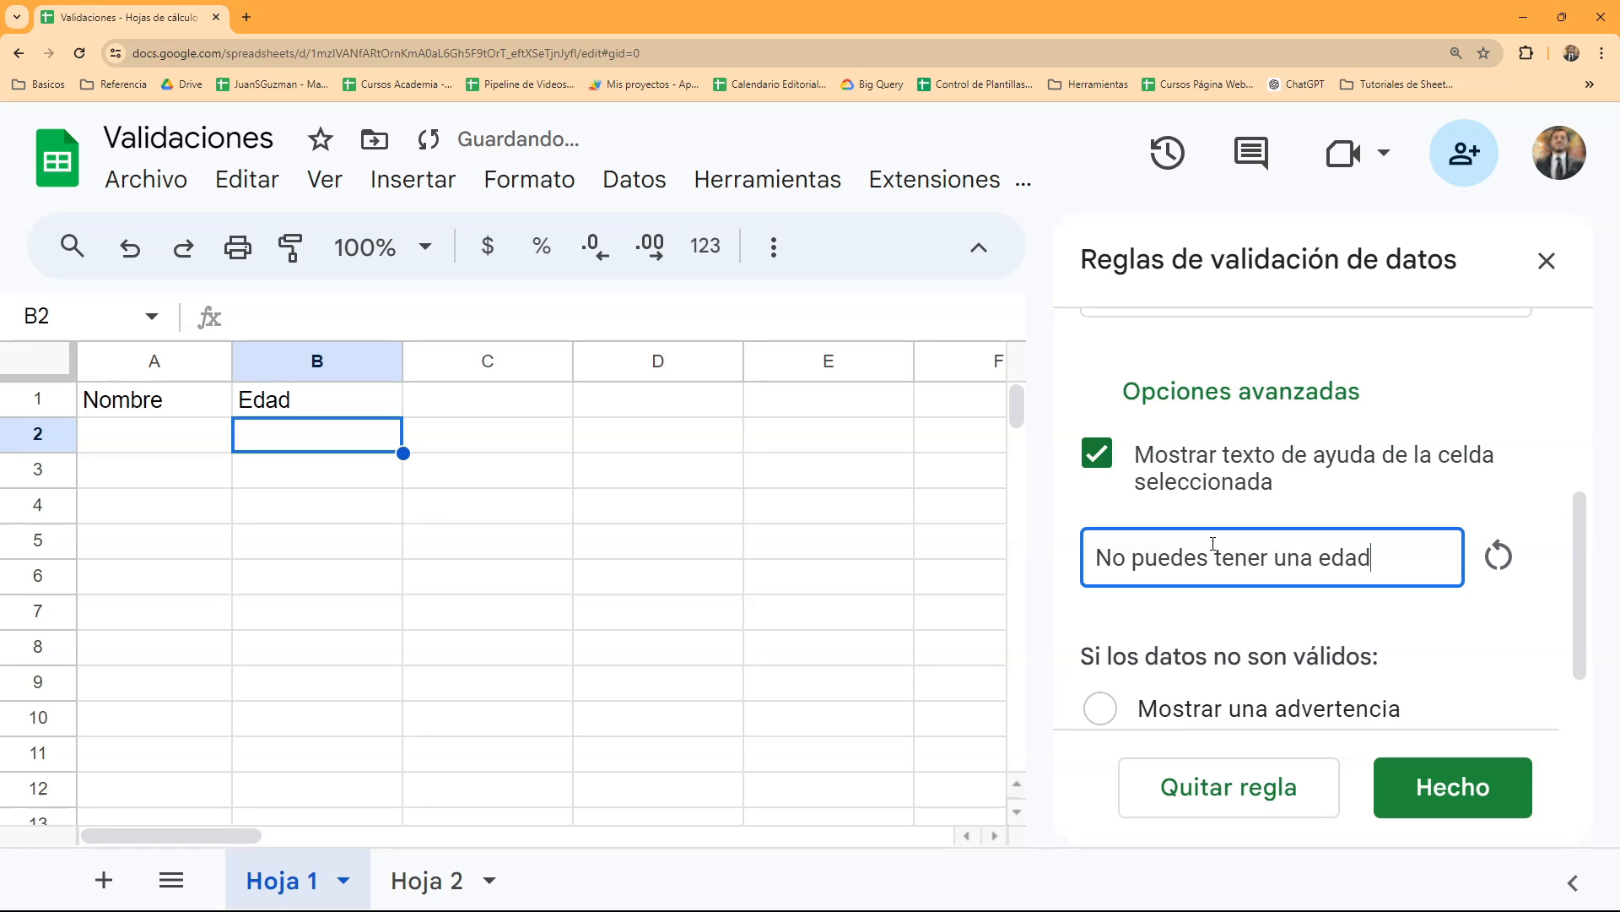
type(" menor a 1")
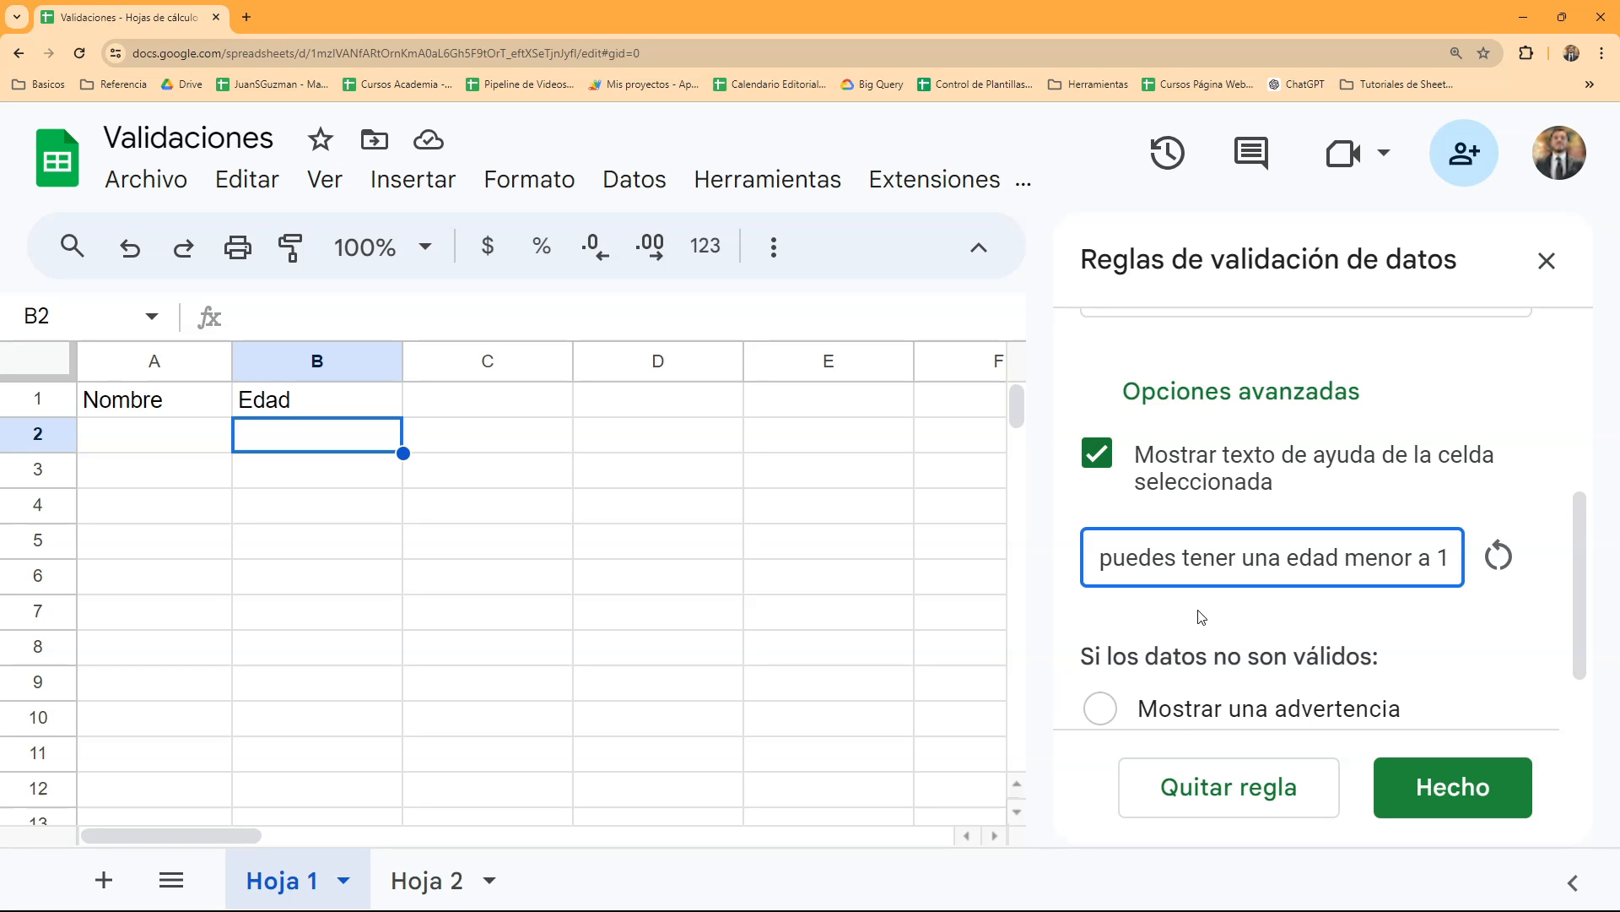
scroll(1382, 560, "down", 1)
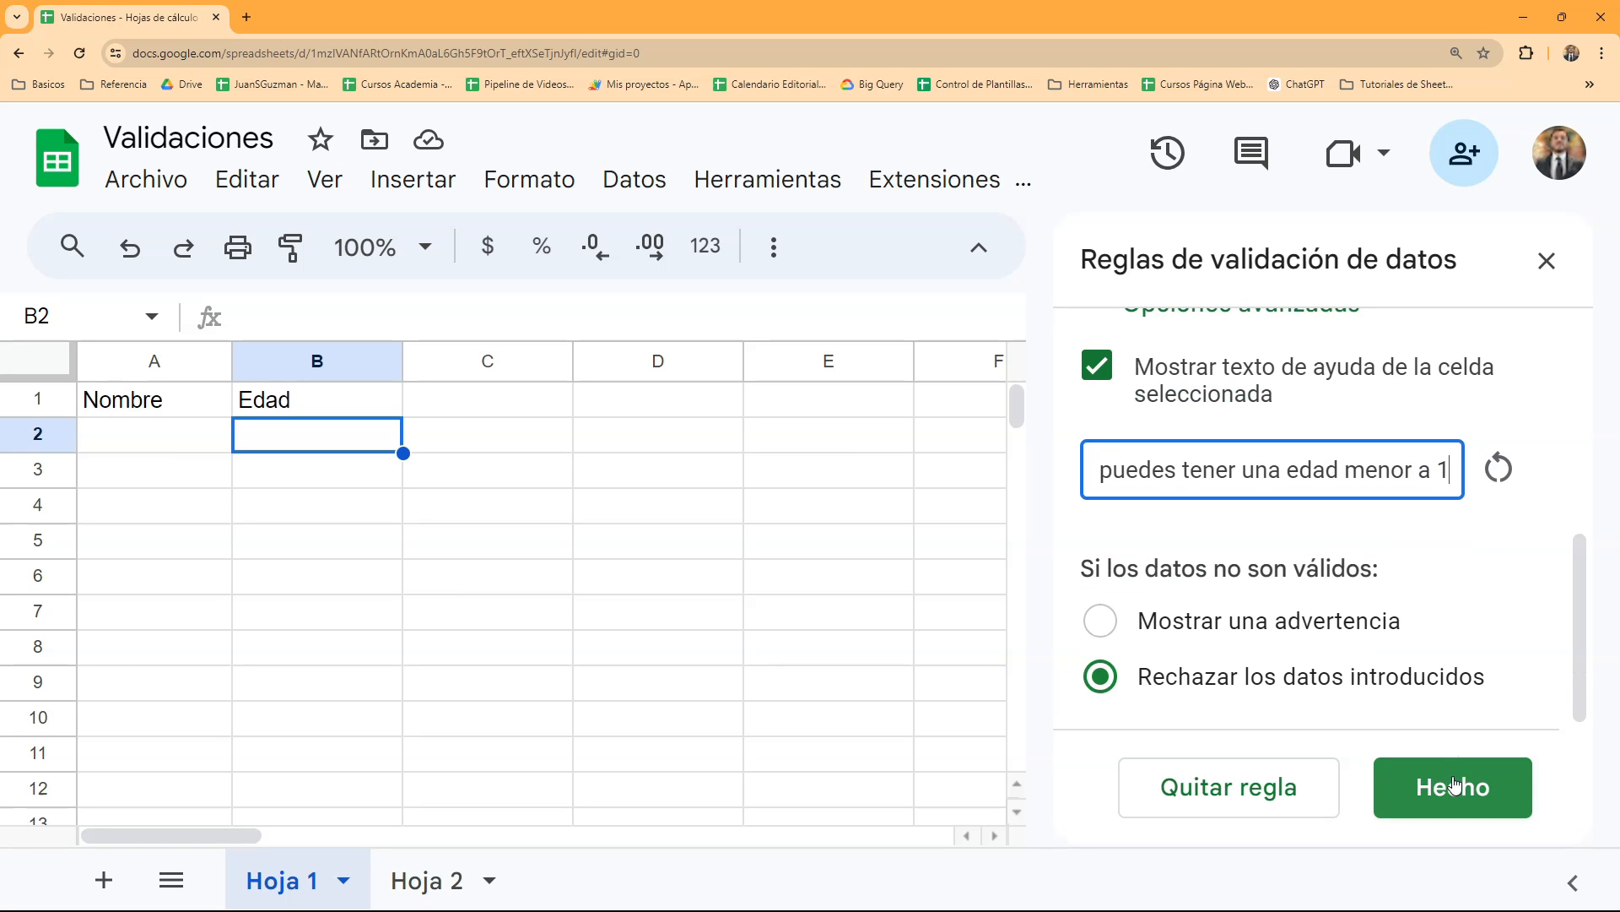
left_click(1456, 783)
- Test the custom help text by trying to enter -5 in cell B2
left_click(604, 576)
left_click(343, 421)
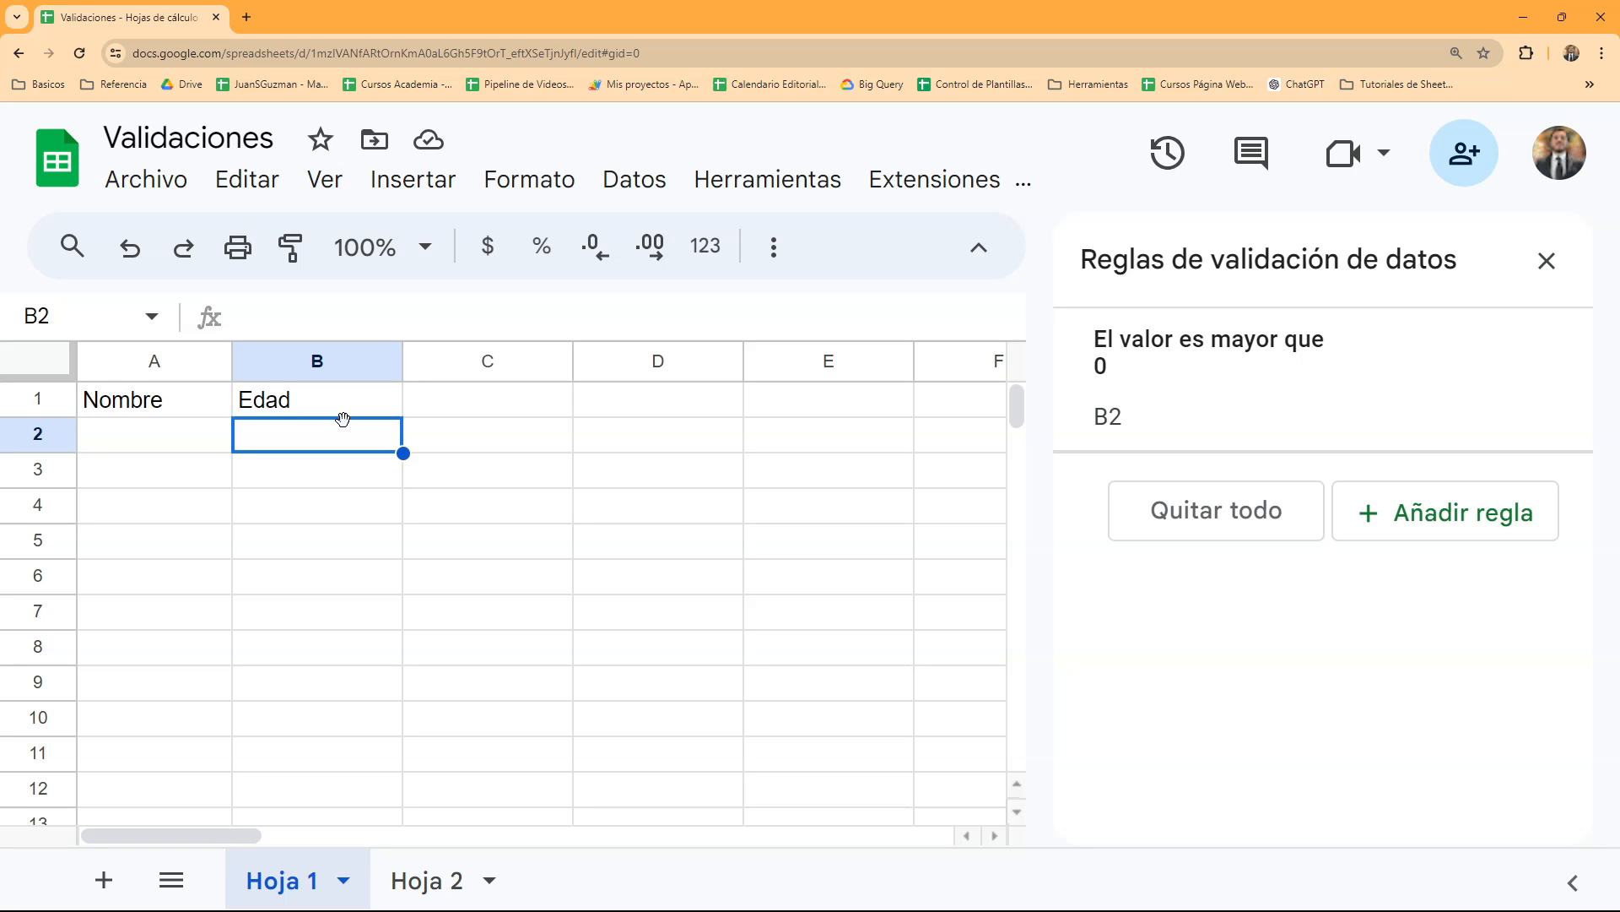
type("-5")
key("Return")
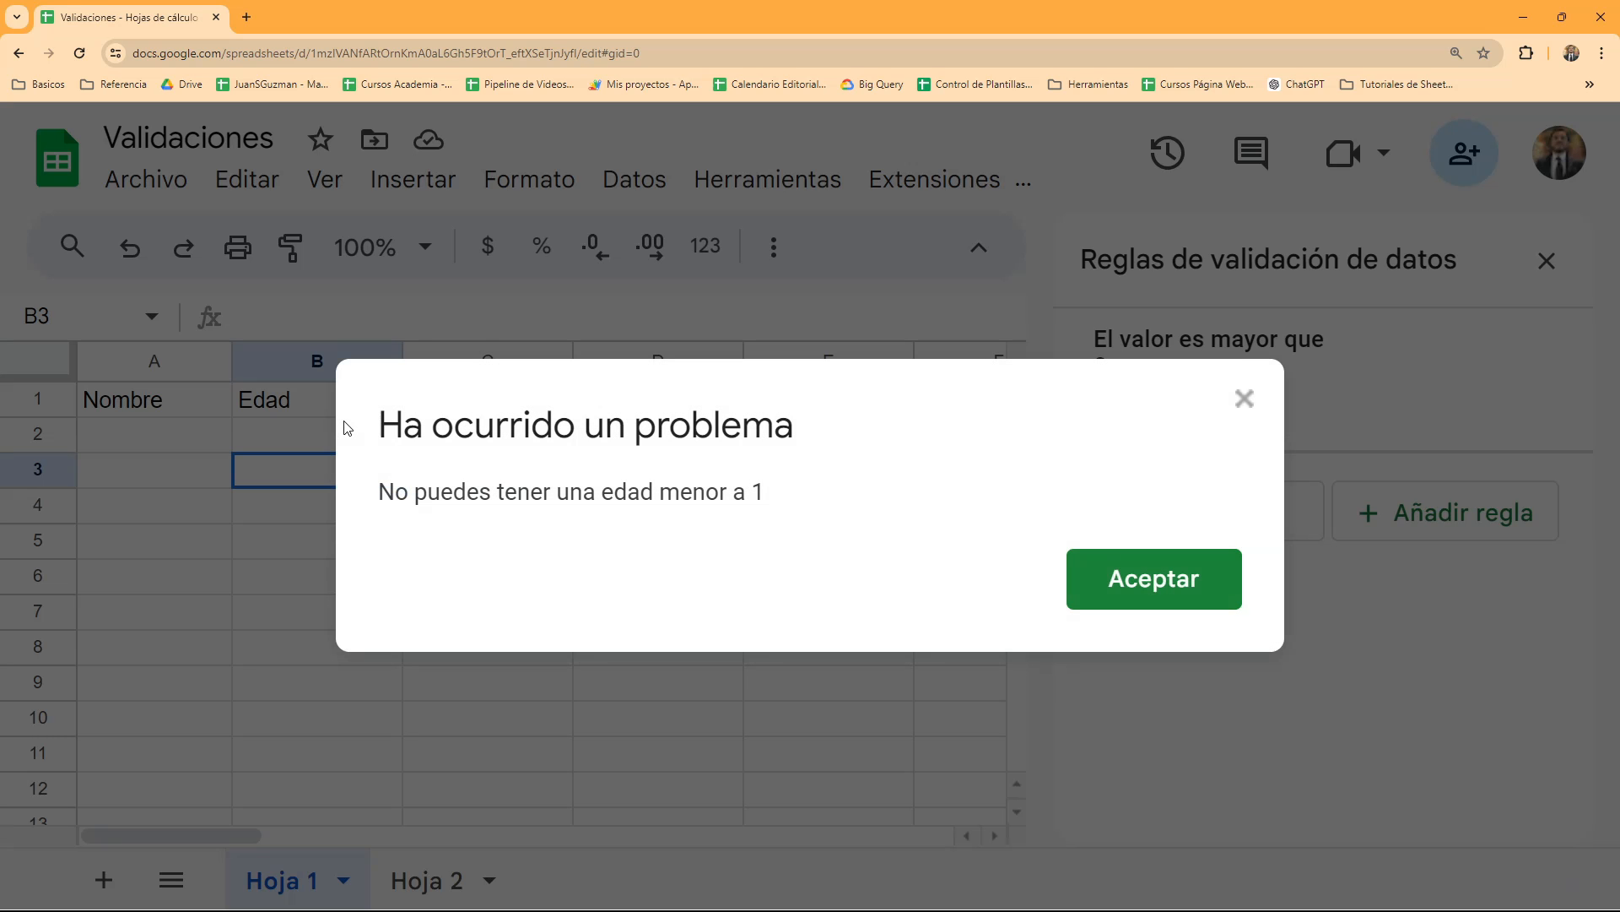
left_click(1185, 601)
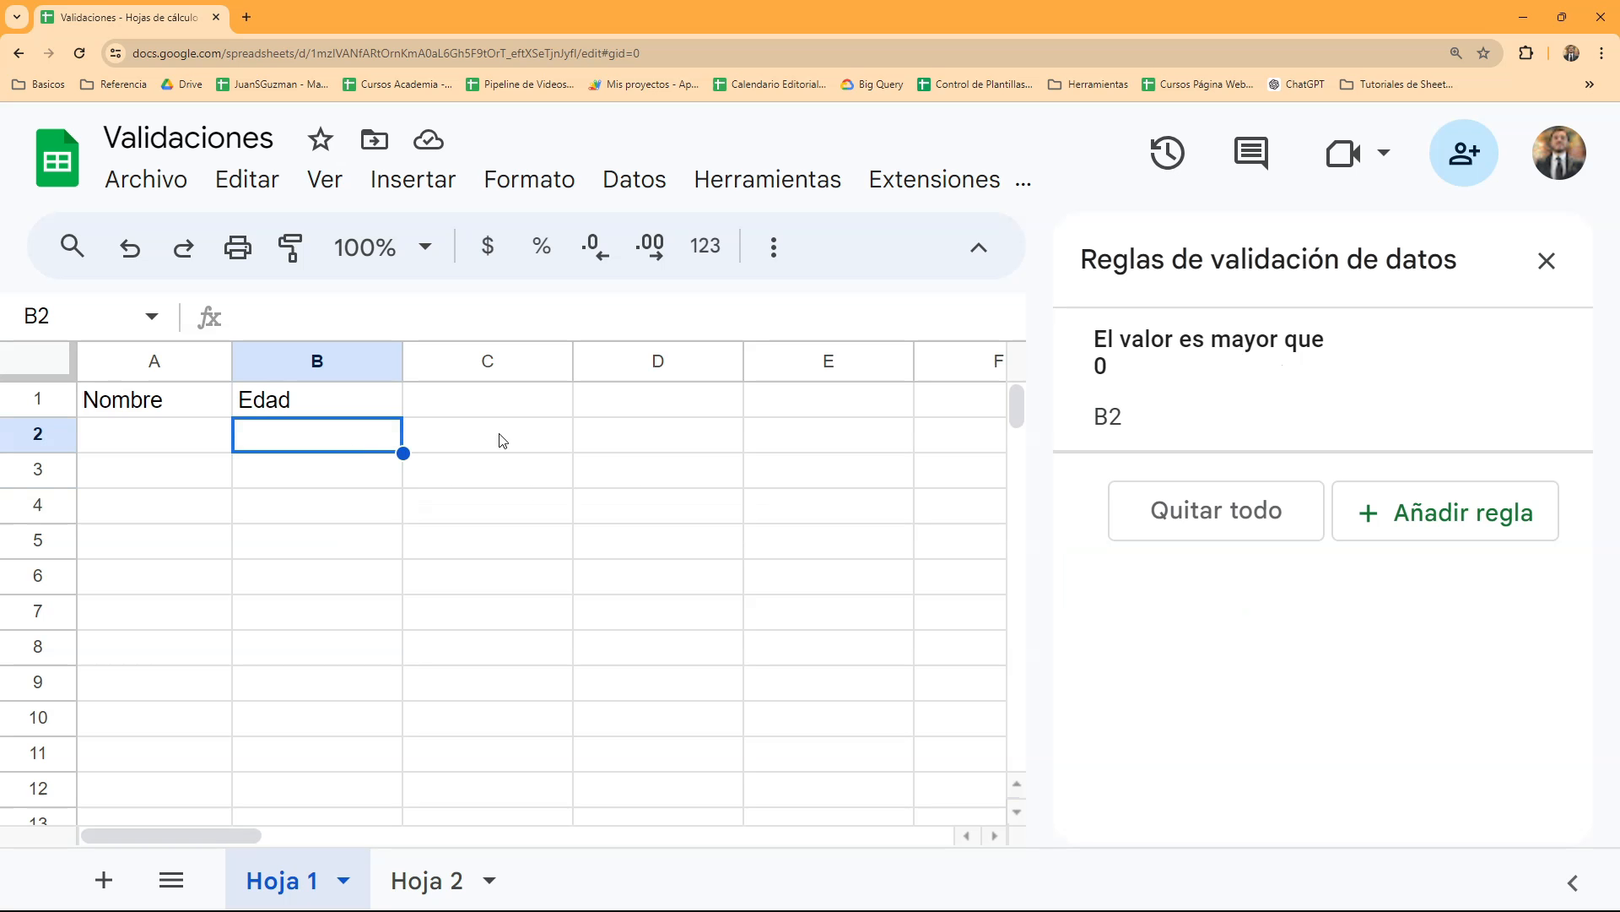
- Change the B2 rule's handling of invalid data to "Mostrar una advertencia" and save the rule
left_click(1230, 384)
scroll(1352, 625, "down", 1)
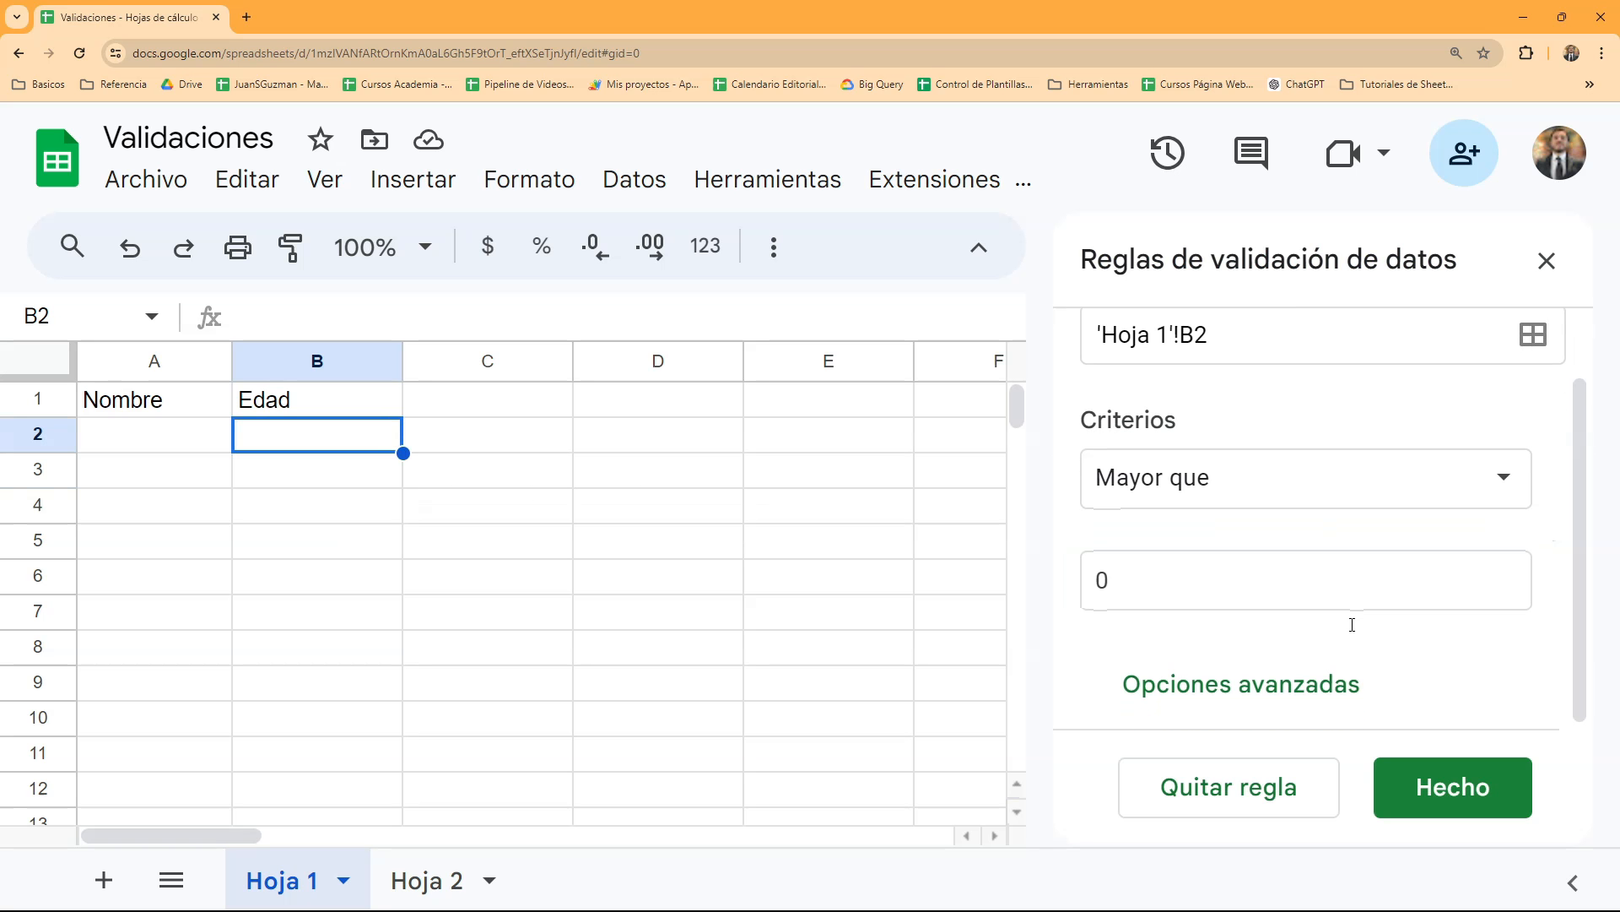
left_click(1318, 675)
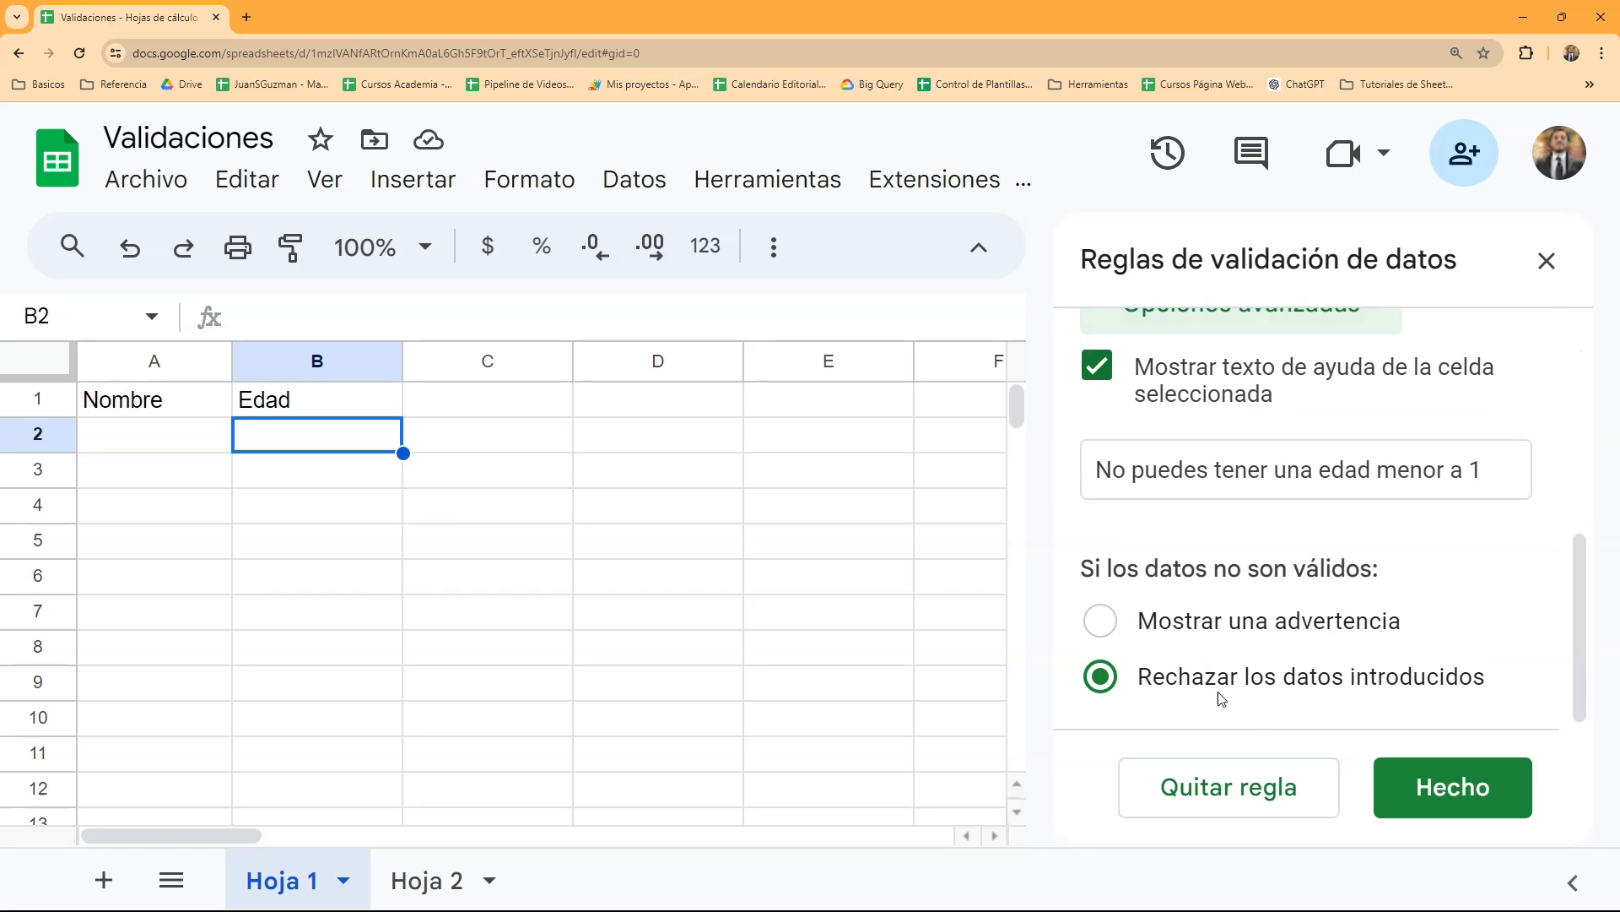
left_click(1211, 635)
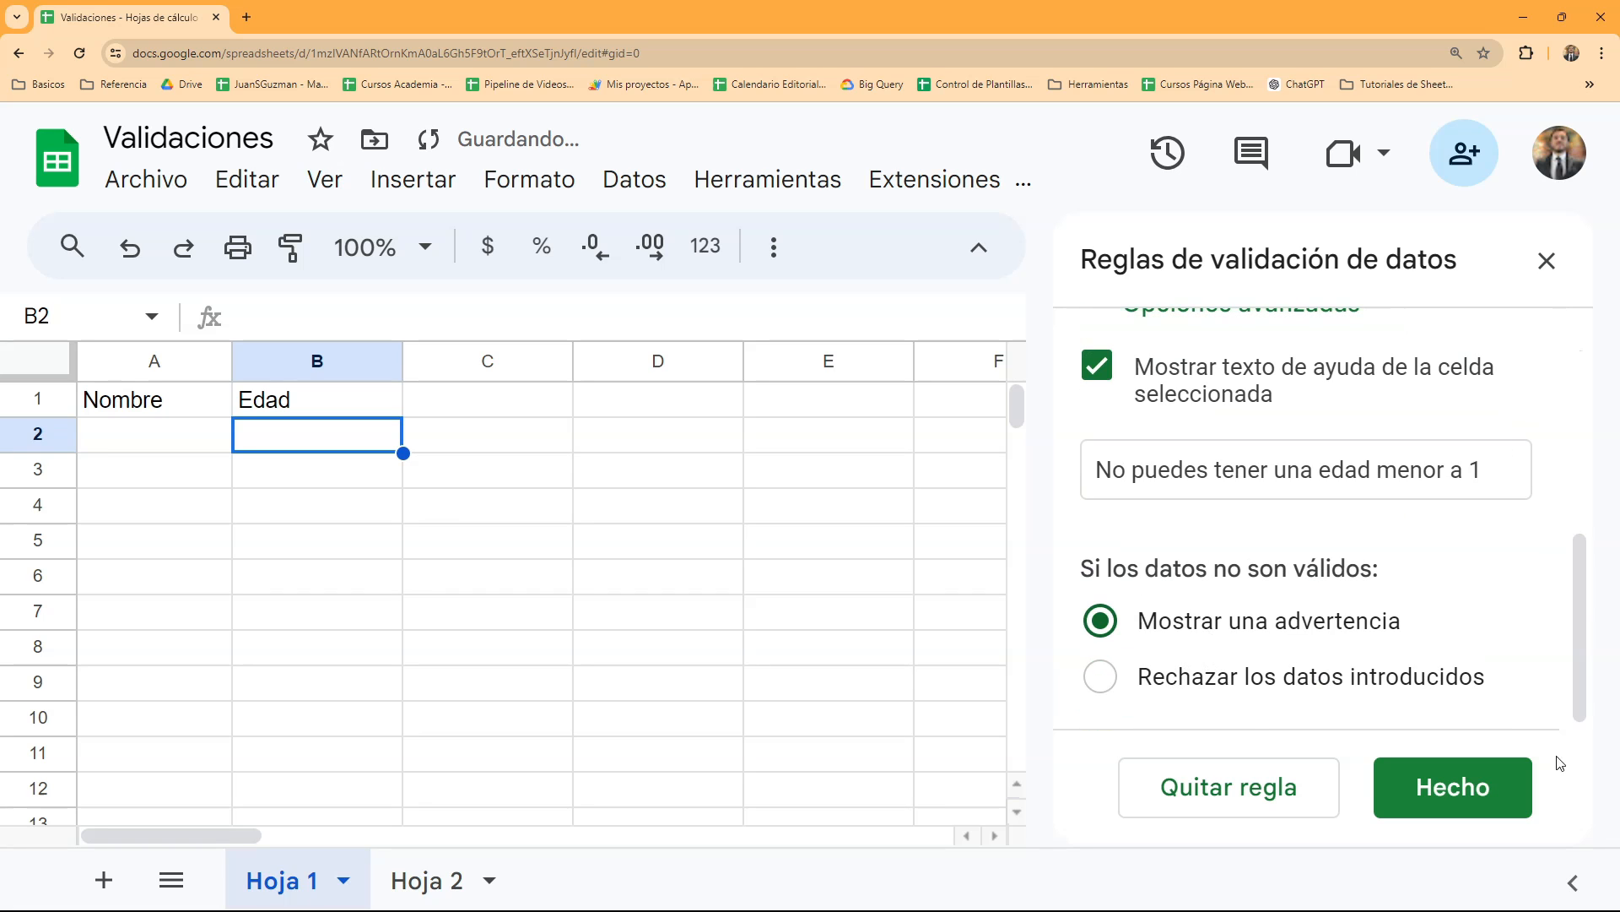
left_click(1452, 786)
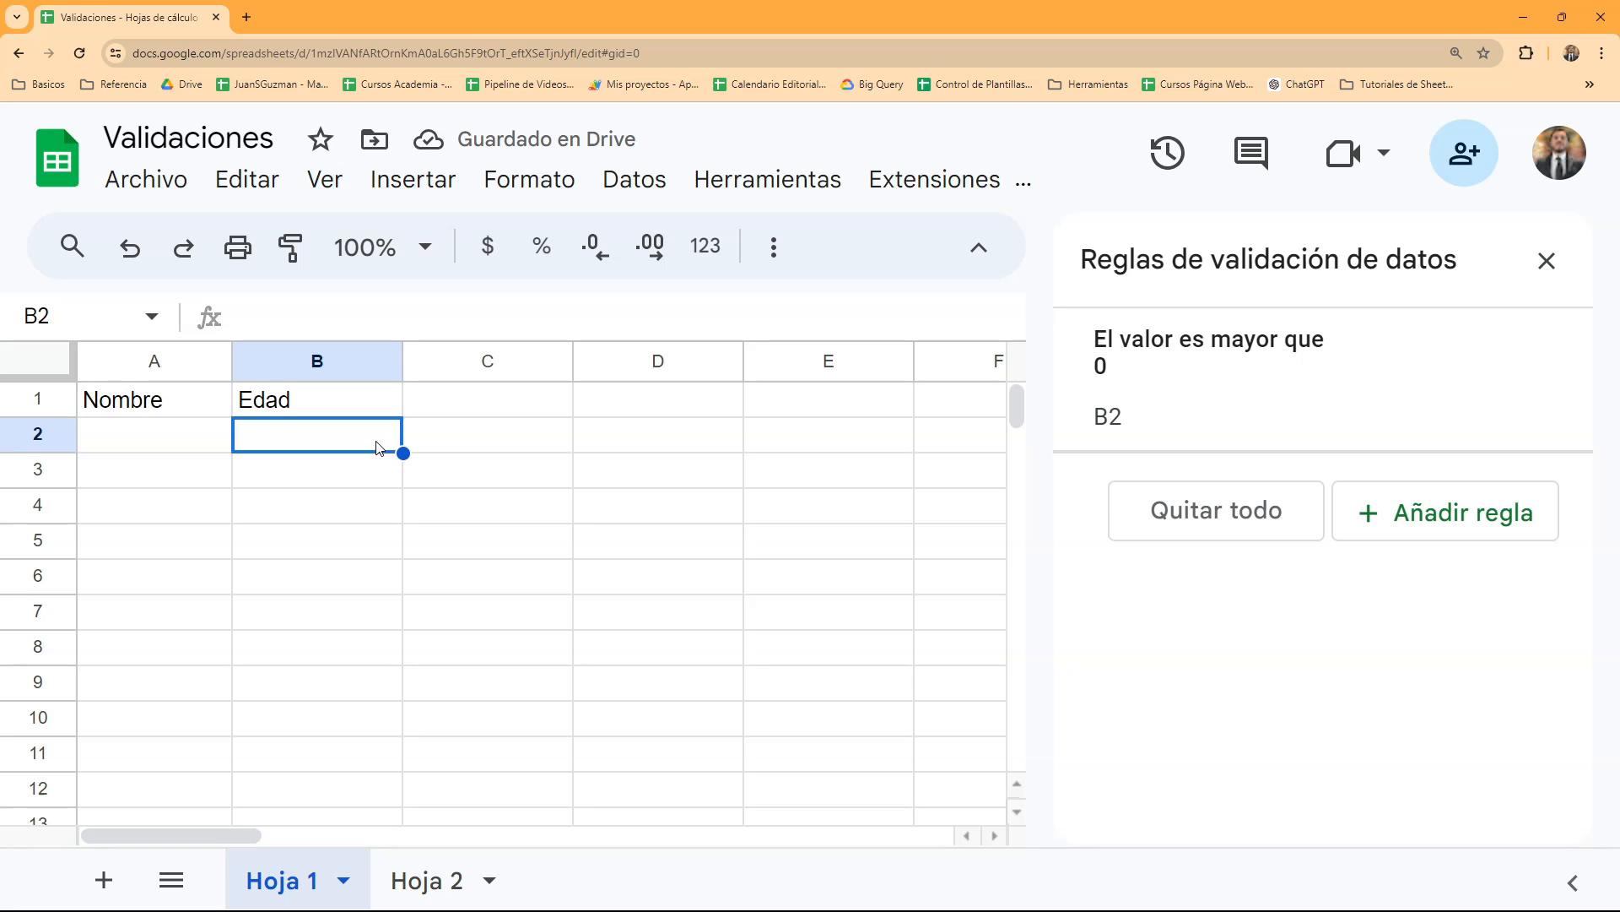
- Enter a first name instead of a number in cell B2 and view the cell's validation note
type("an")
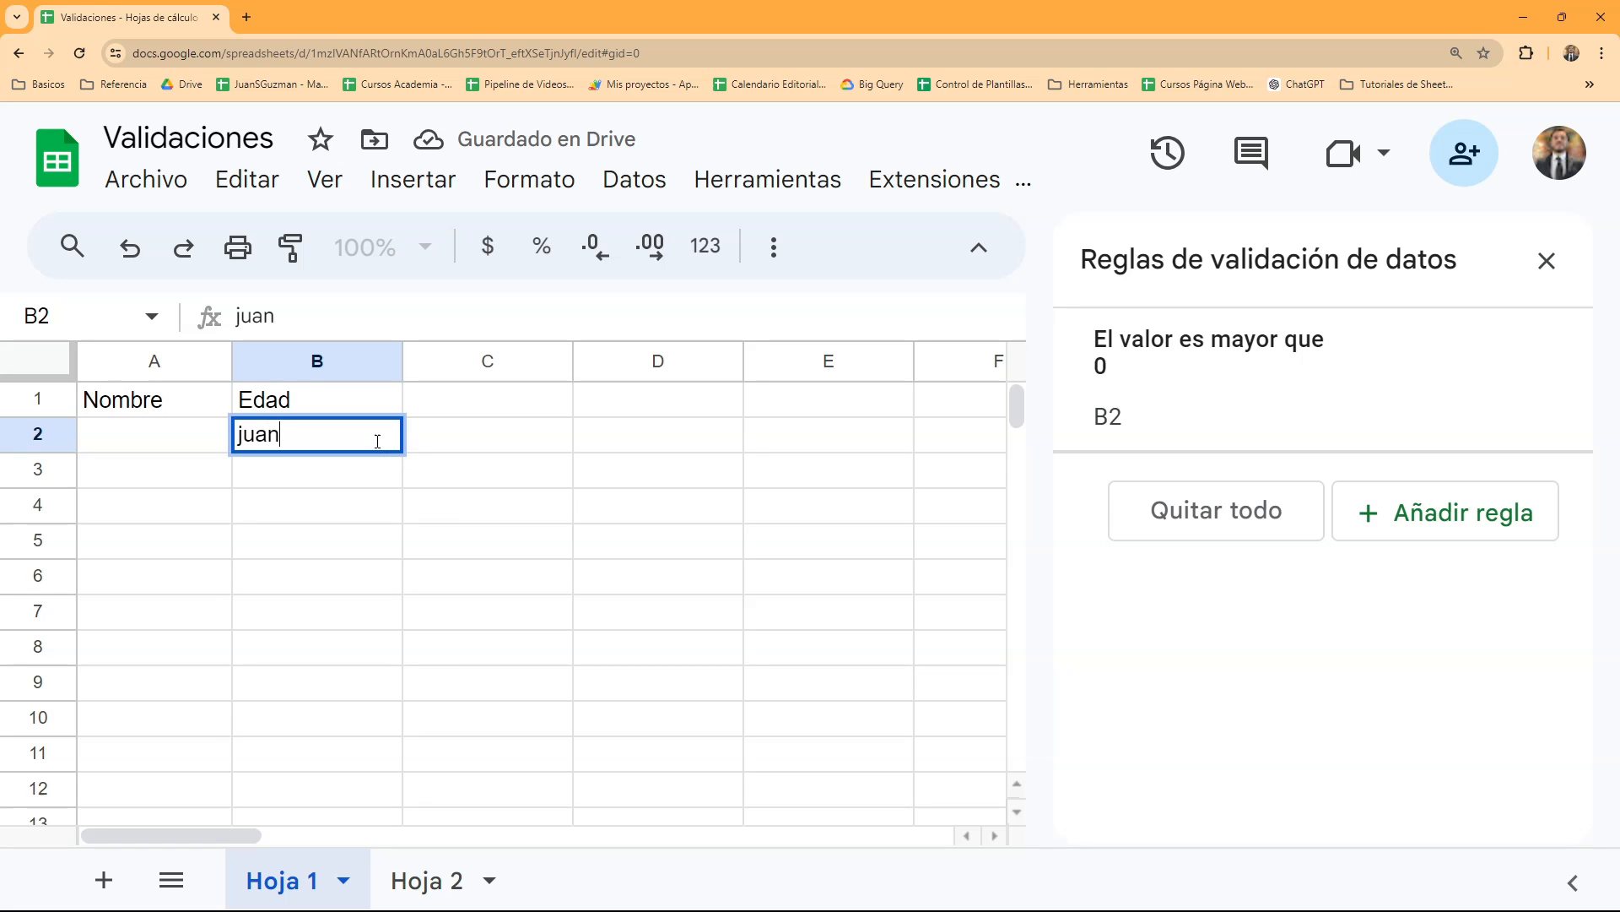
key("Return")
mouse_move(399, 430)
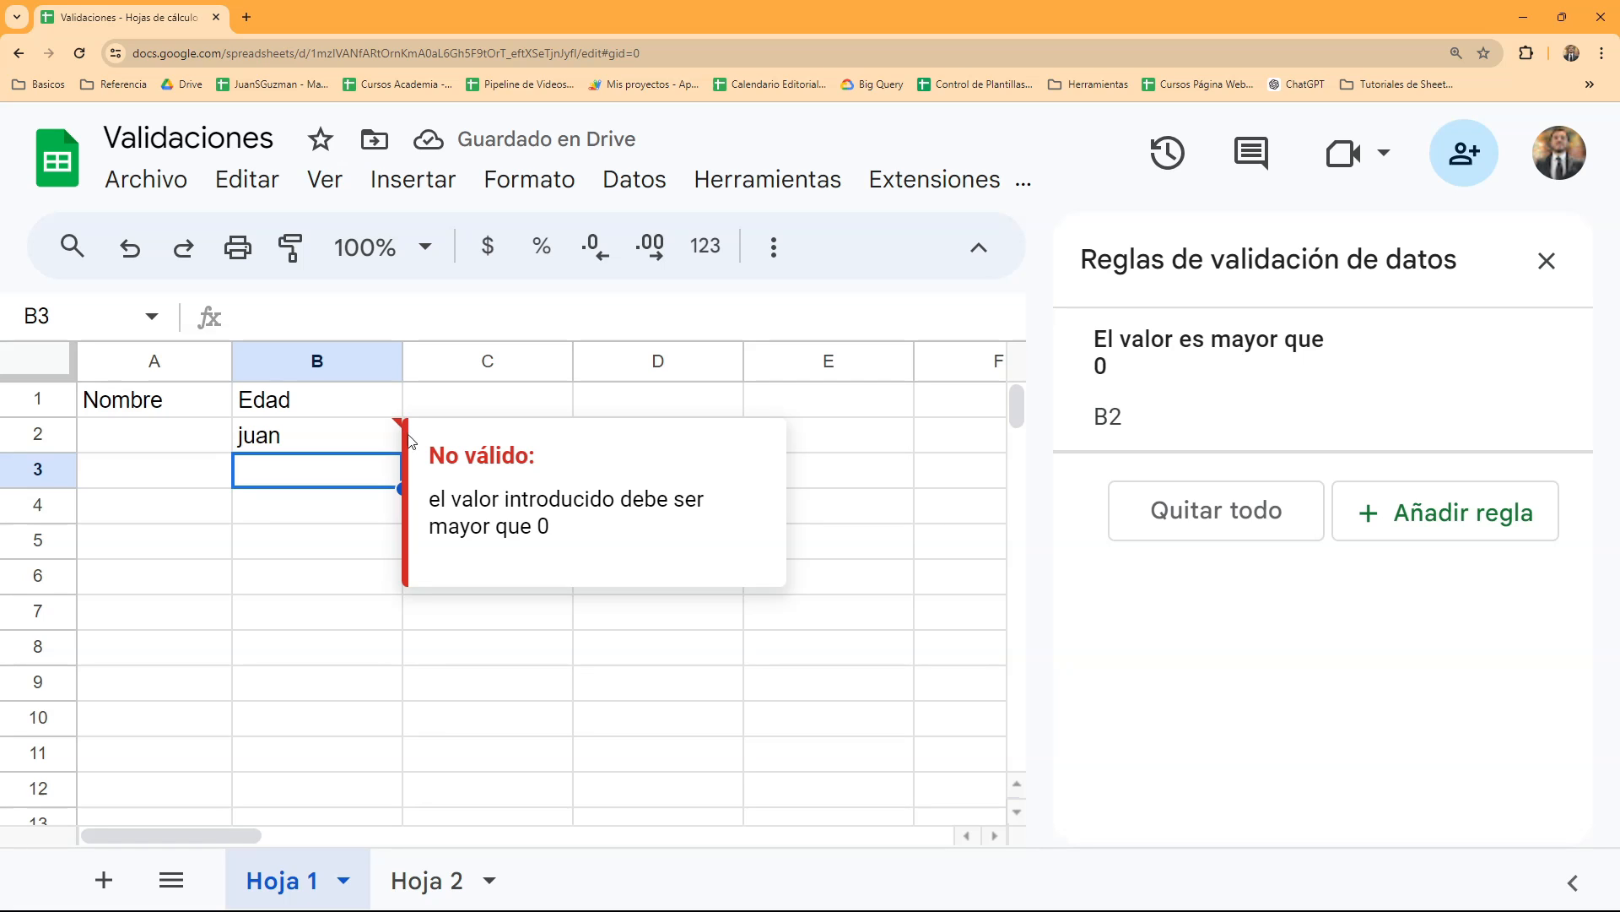
- Reopen the B2 rule and set its handling of invalid data back to "Rechazar los datos introducidos"
left_click(362, 448)
left_click(1240, 447)
left_click(1277, 672)
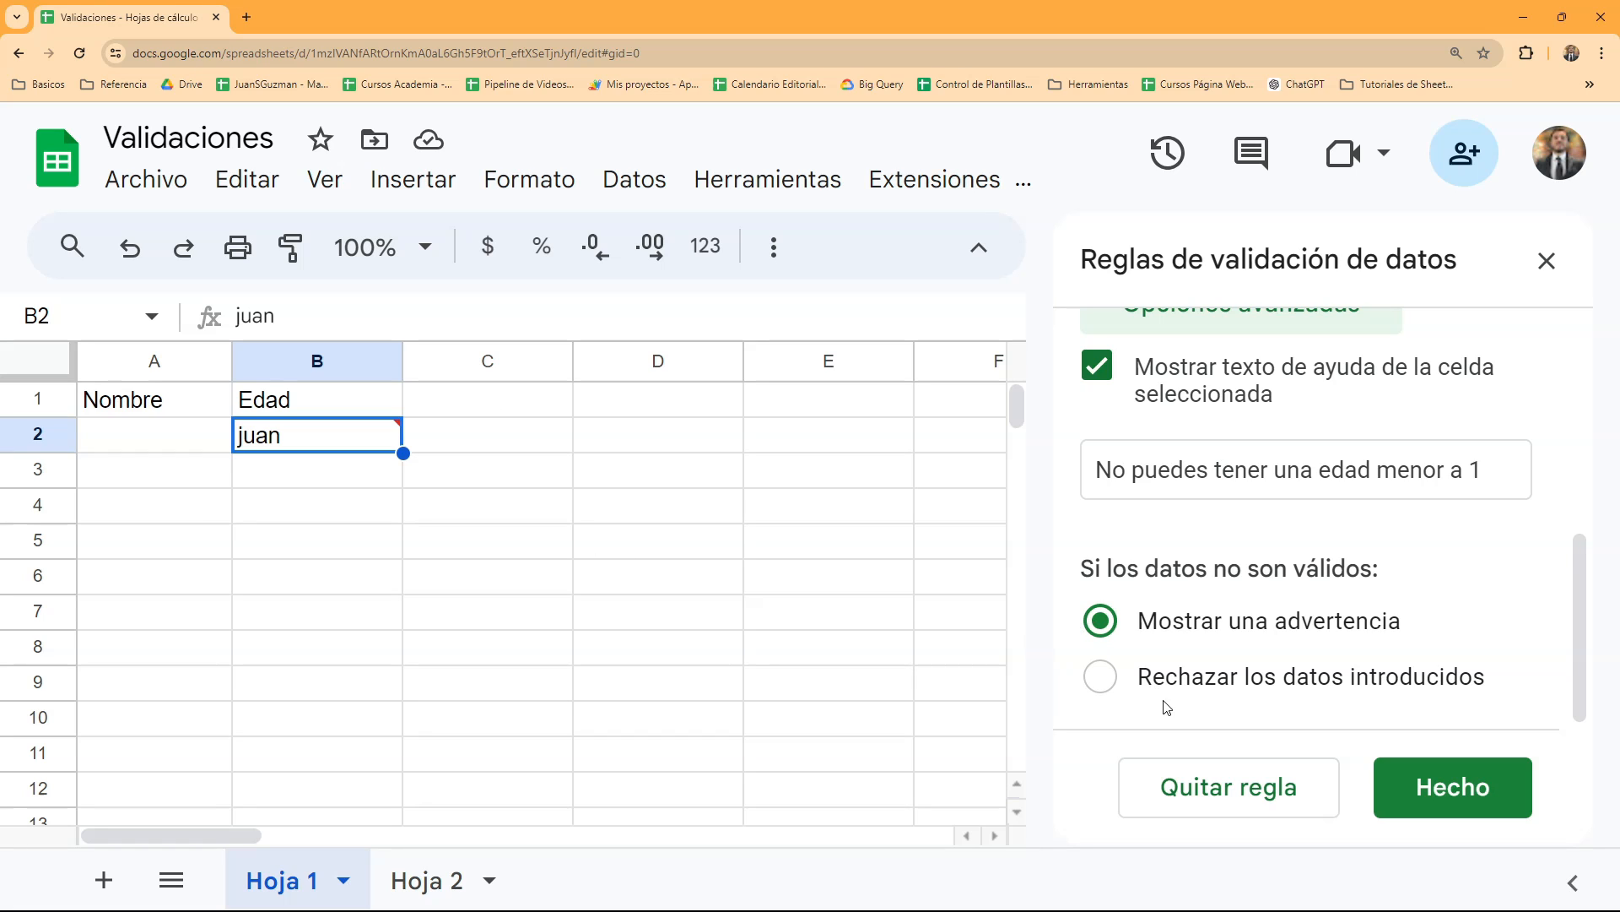
left_click(1105, 682)
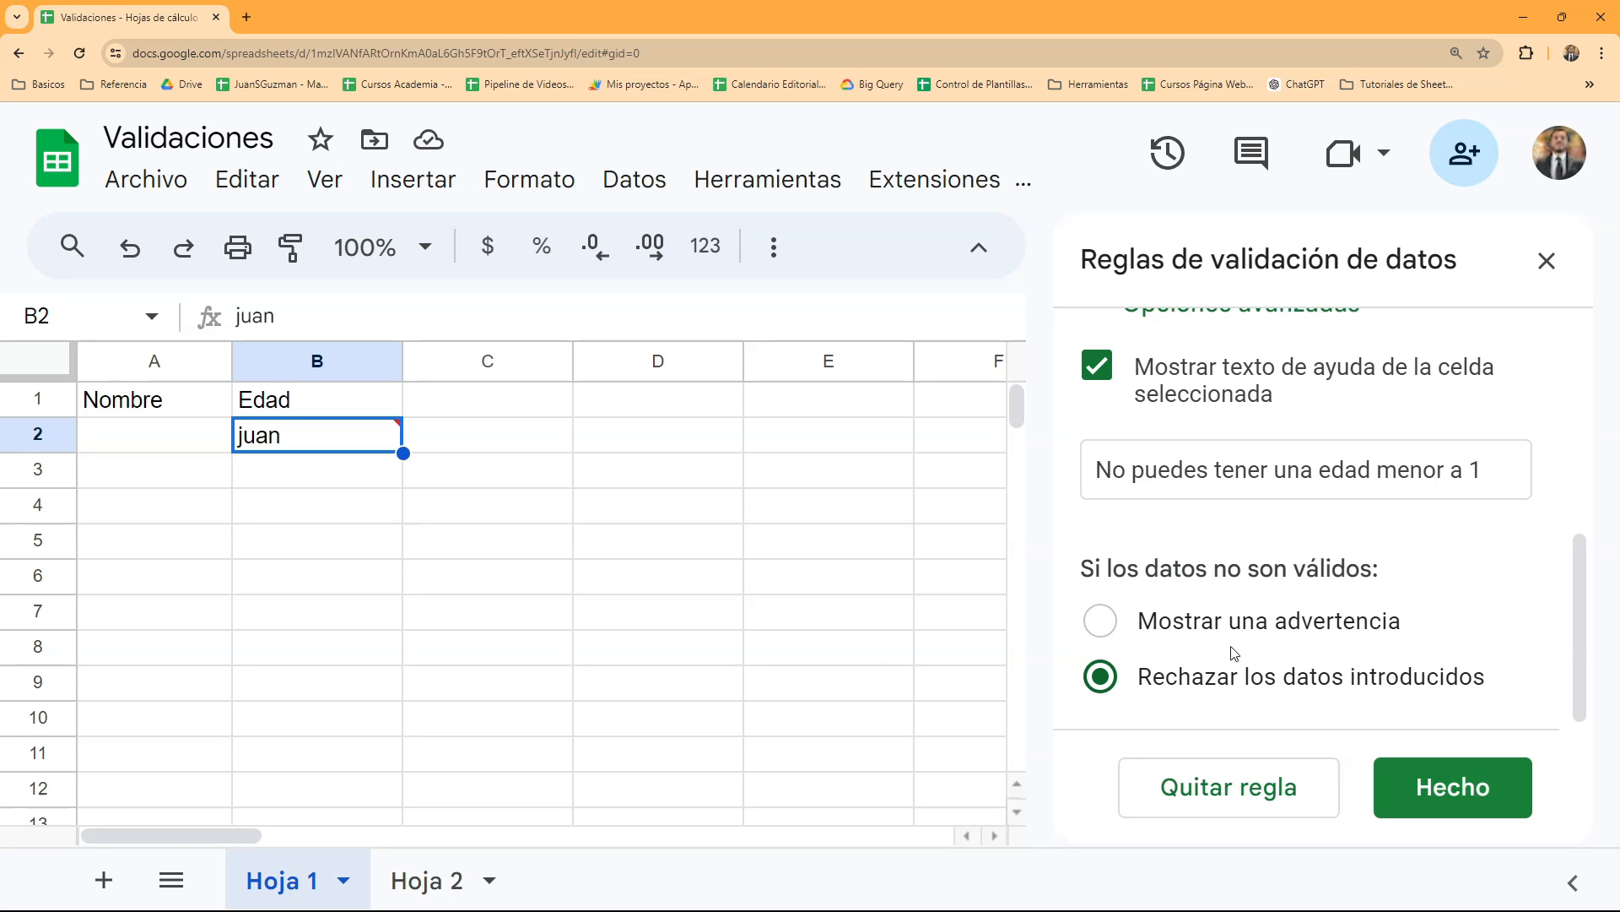
scroll(1270, 644, "up", 5)
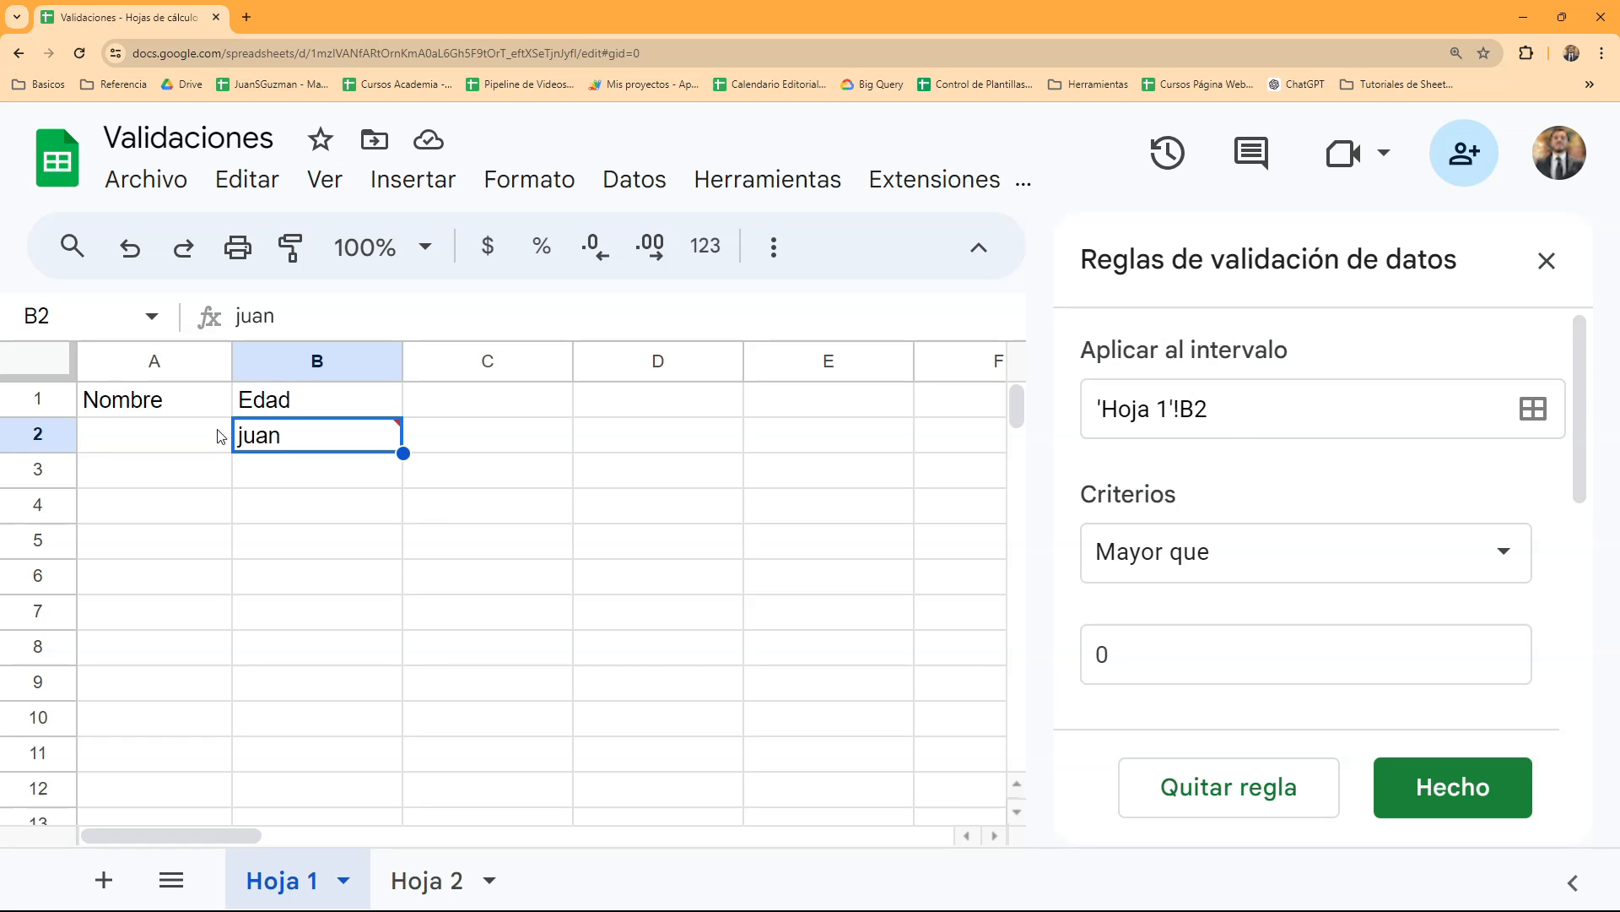
left_click_drag(208, 401, 684, 411)
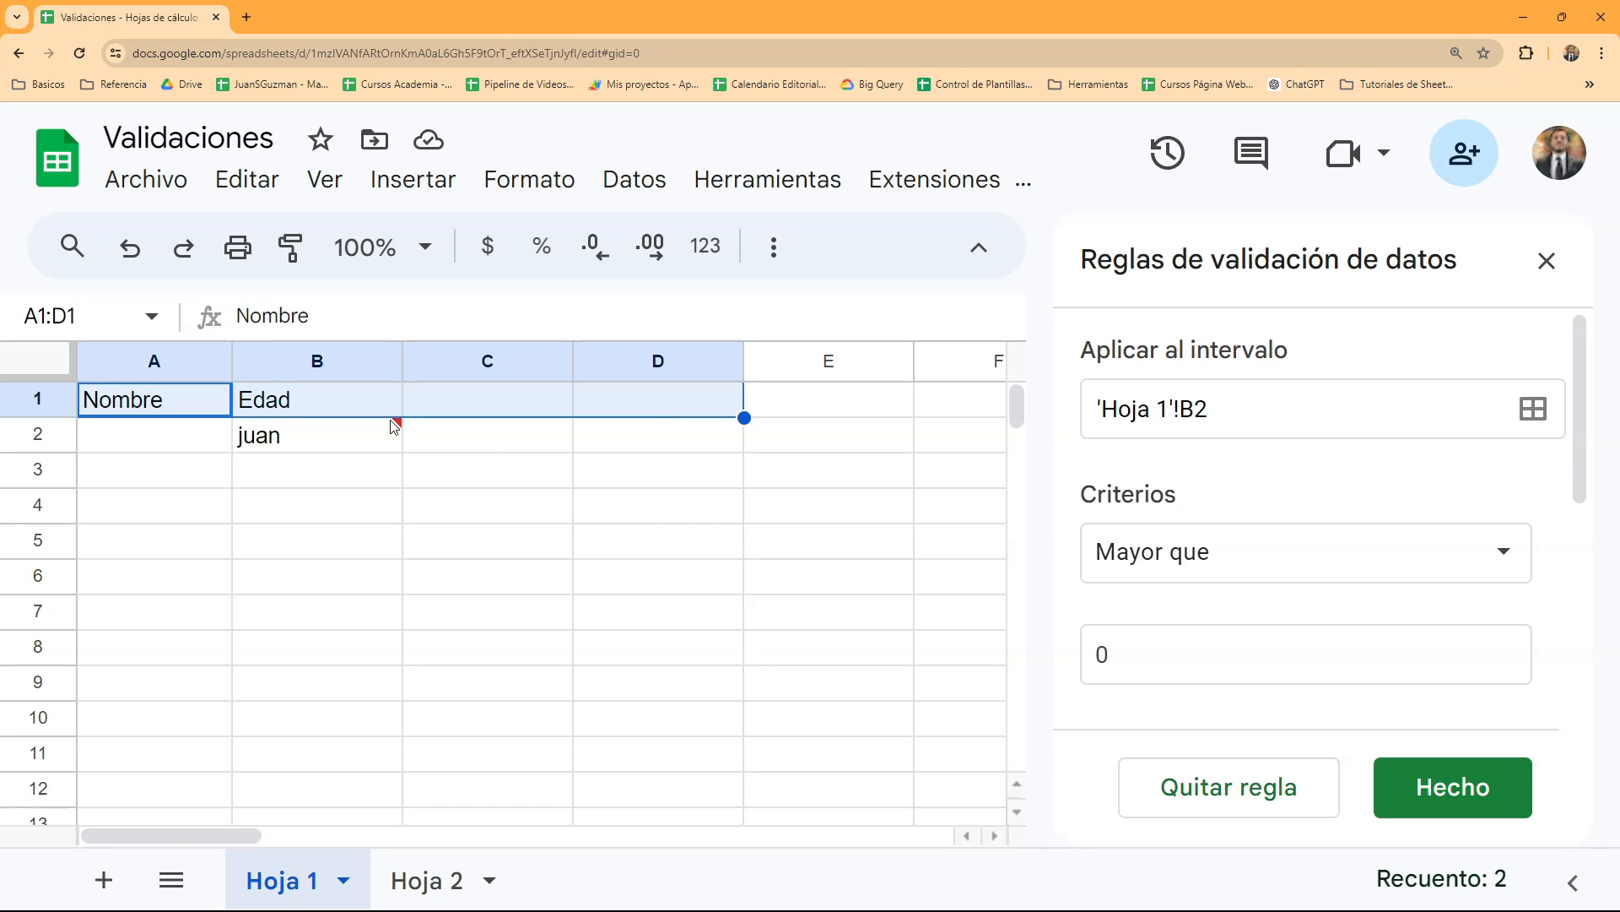
left_click(371, 447)
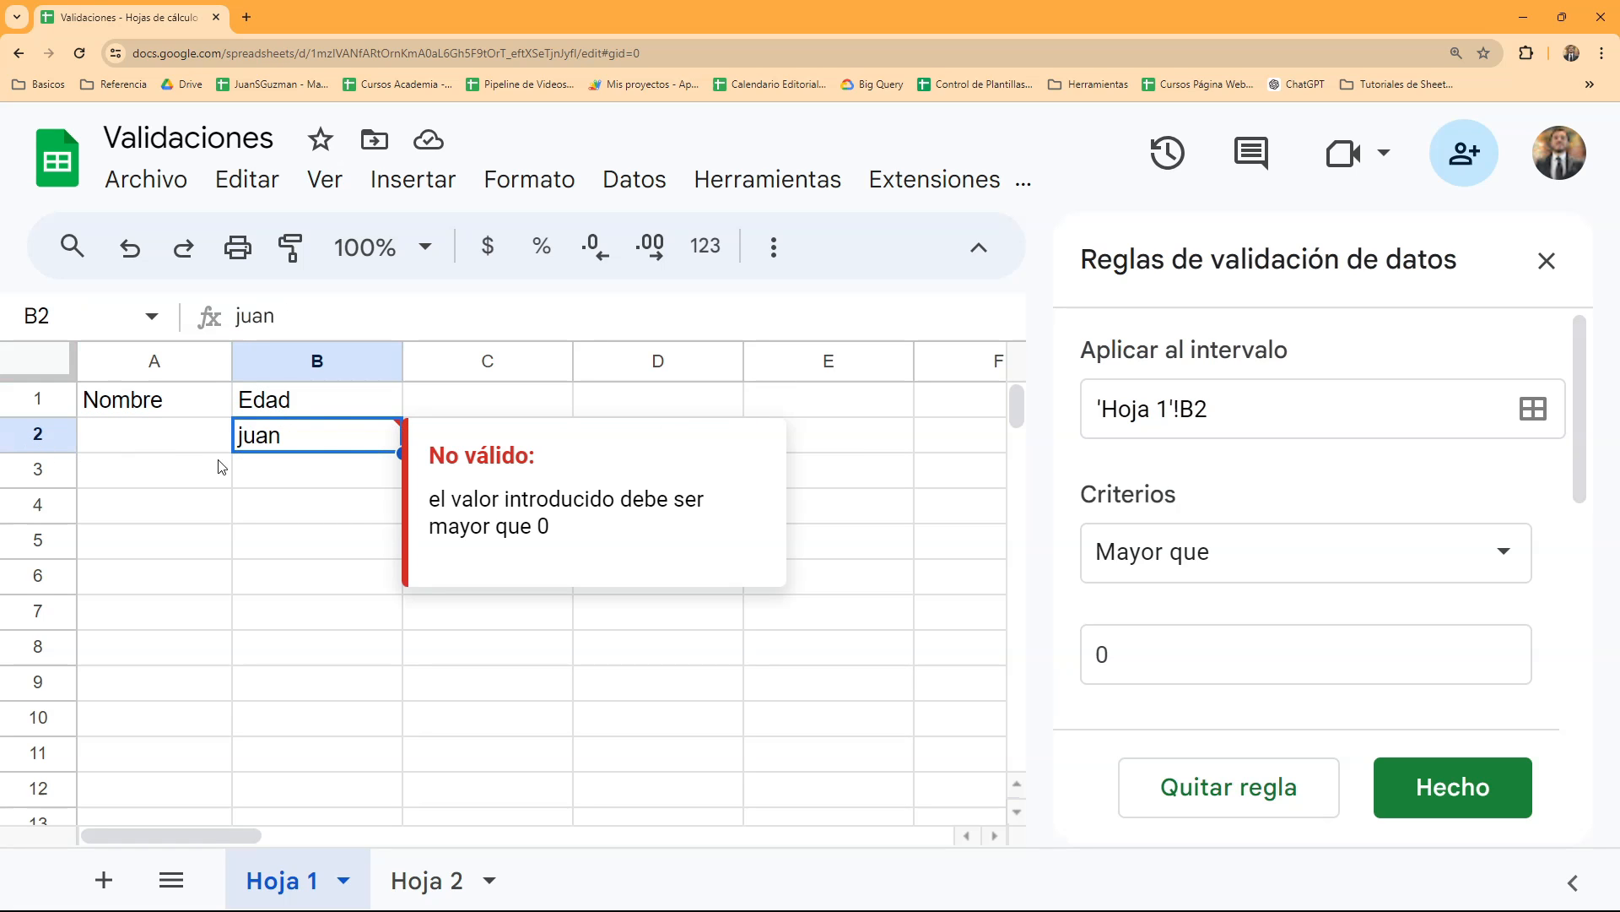
left_click_drag(380, 442, 339, 714)
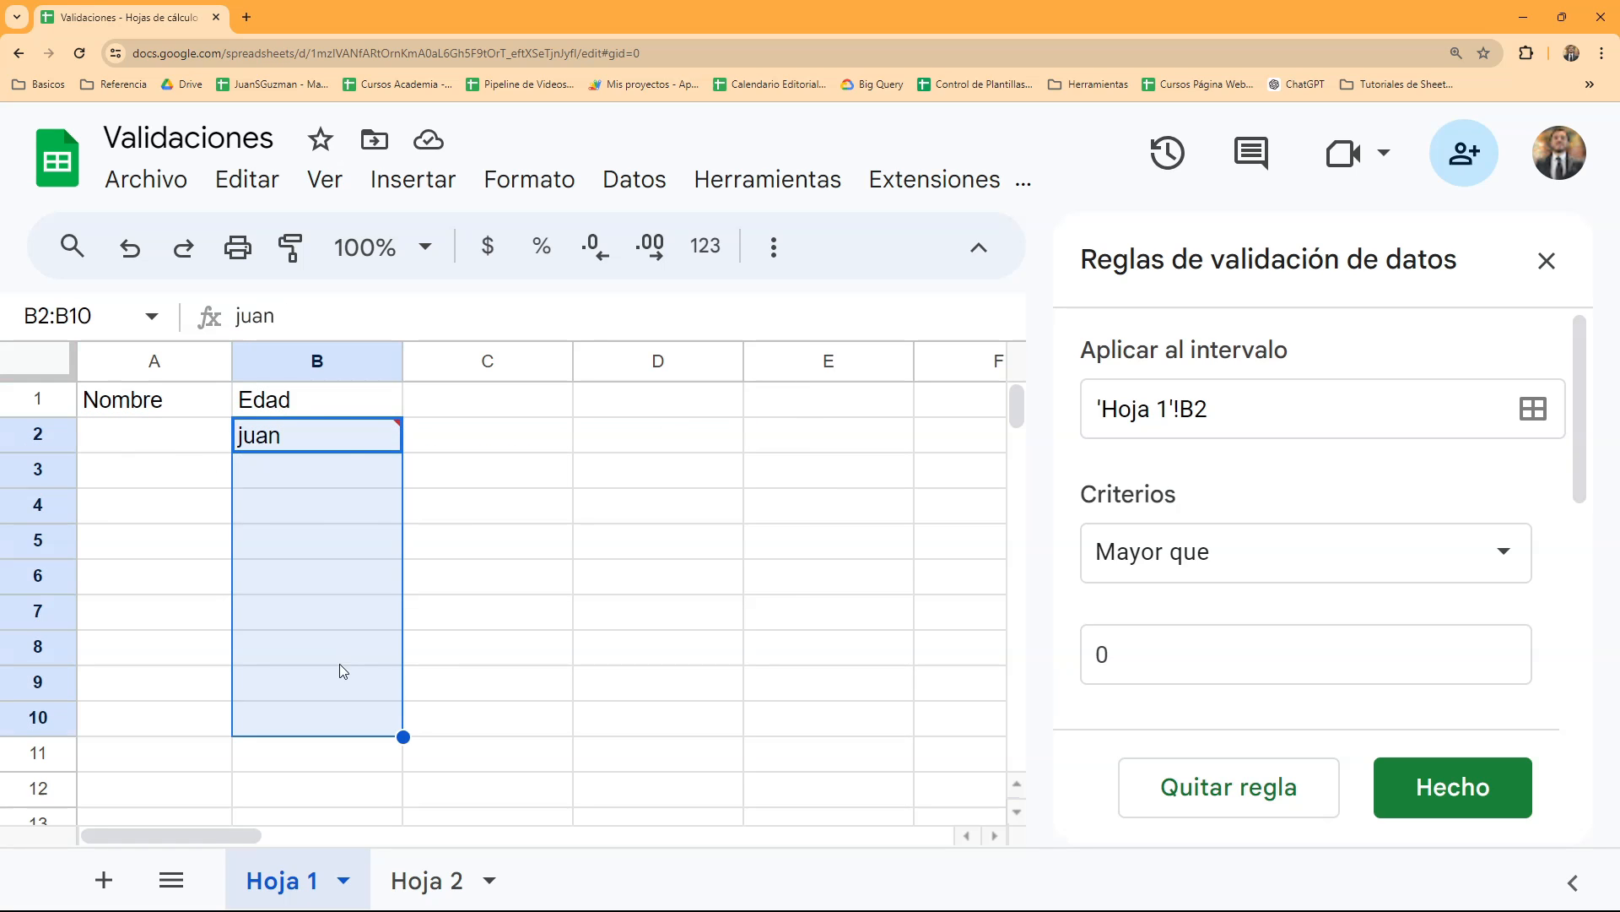
left_click(345, 446)
- Extend the rule's range to 'Hoja 1'!B2:B so it covers the whole Edad column, and save the rule
left_click(1257, 426)
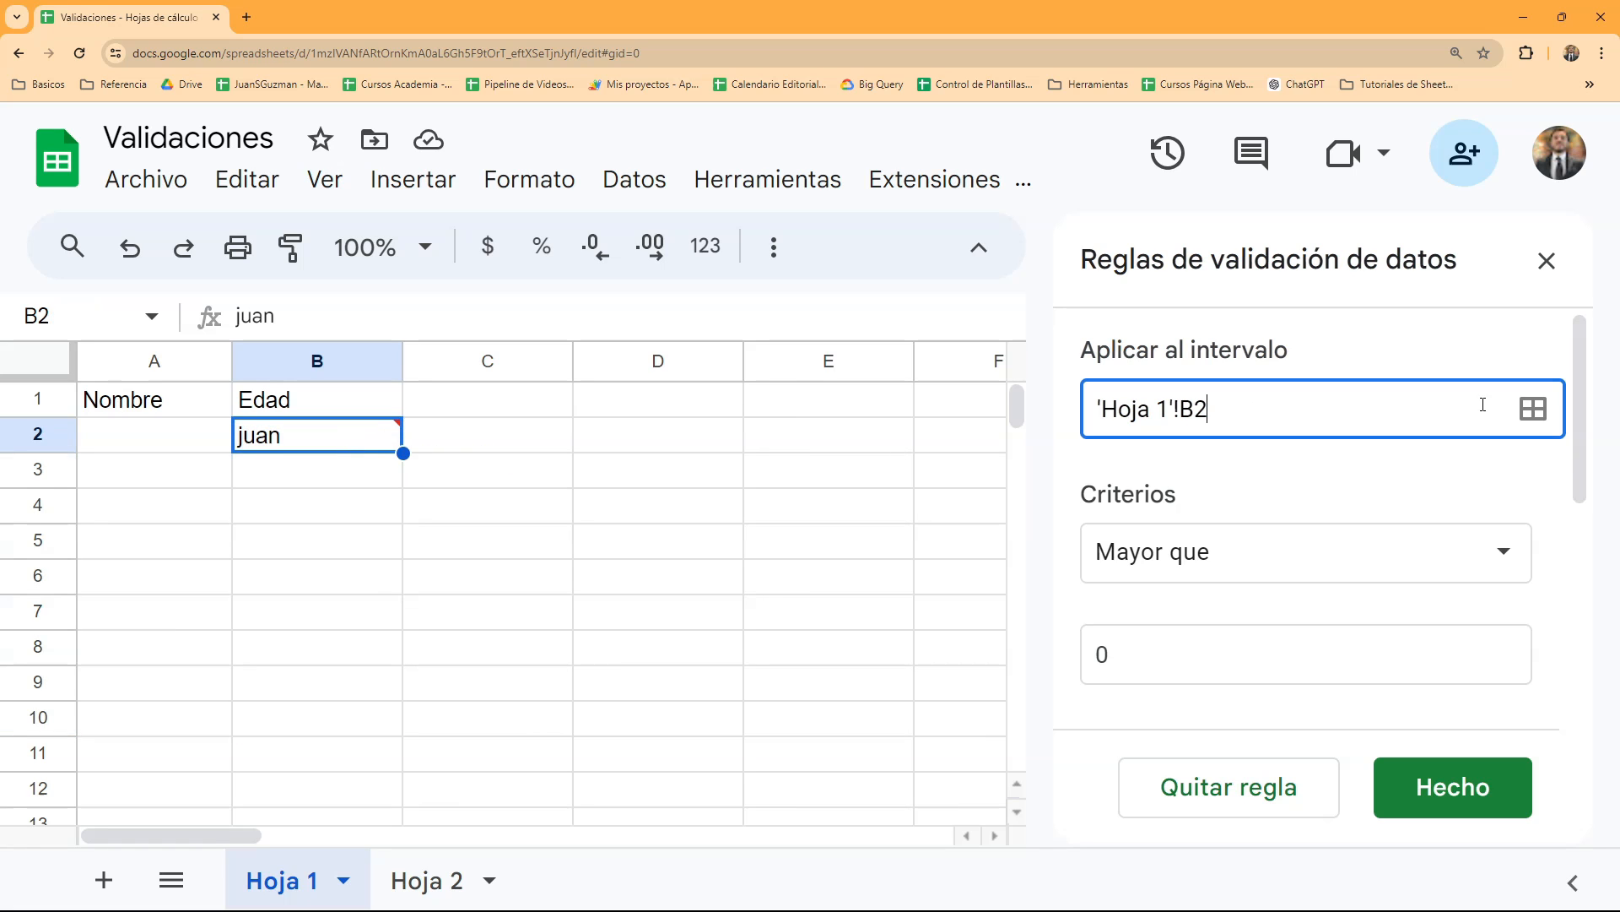
left_click(1532, 409)
left_click(837, 478)
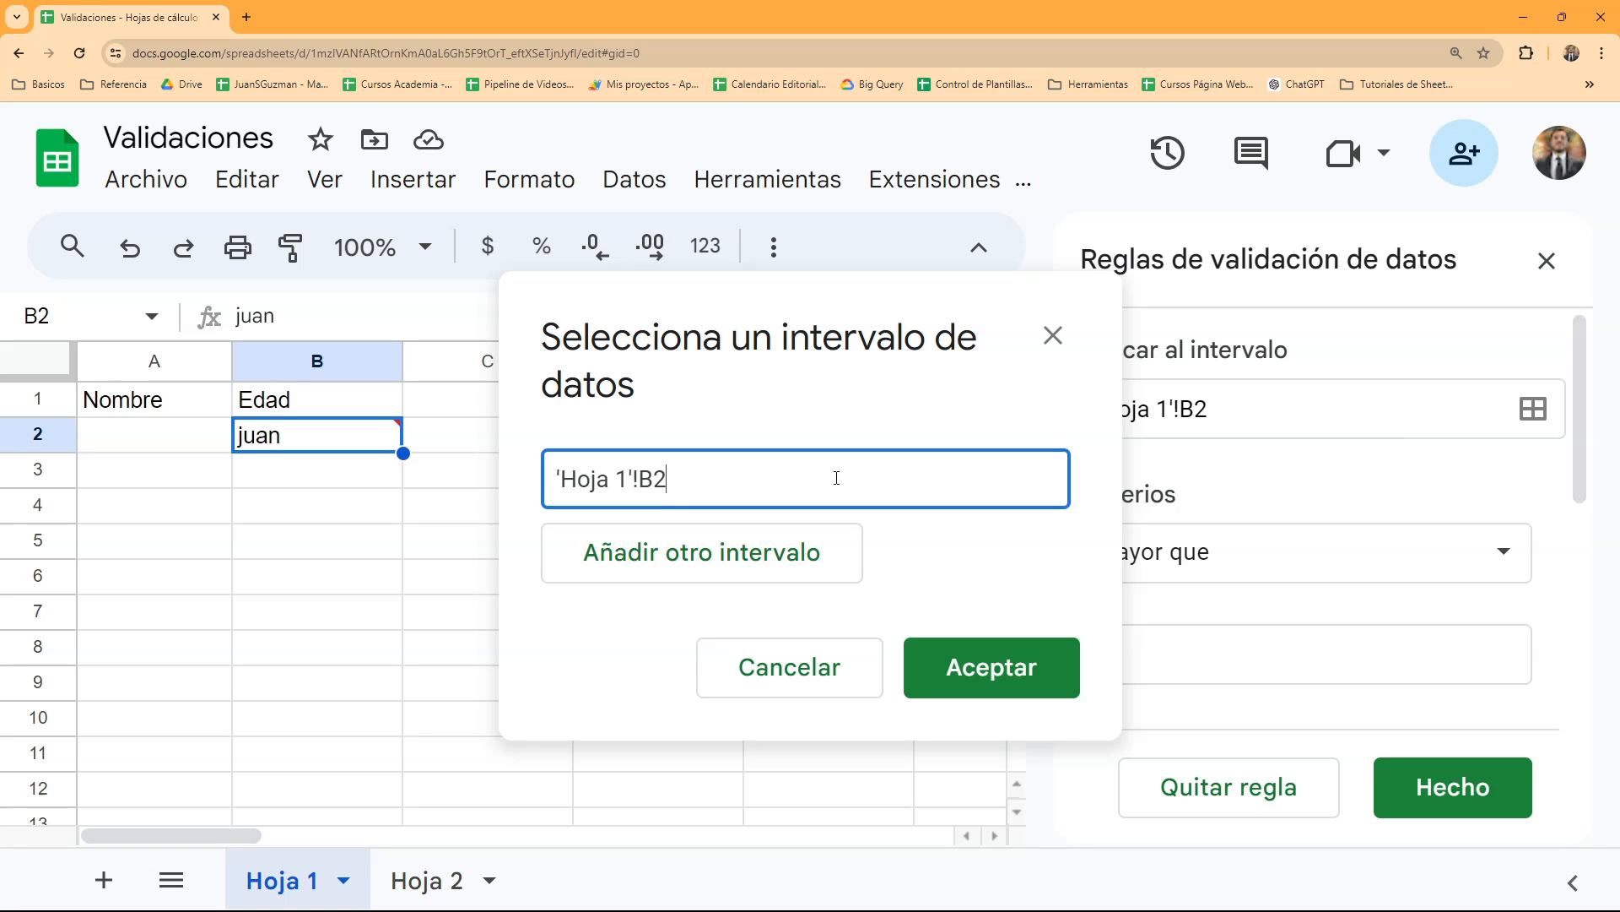
type(":B")
mouse_move(664, 481)
left_mouse_down()
mouse_move(688, 479)
mouse_move(675, 479)
left_mouse_up()
scroll(174, 634, "down", 10)
scroll(175, 635, "up", 6)
scroll(175, 635, "down", 5)
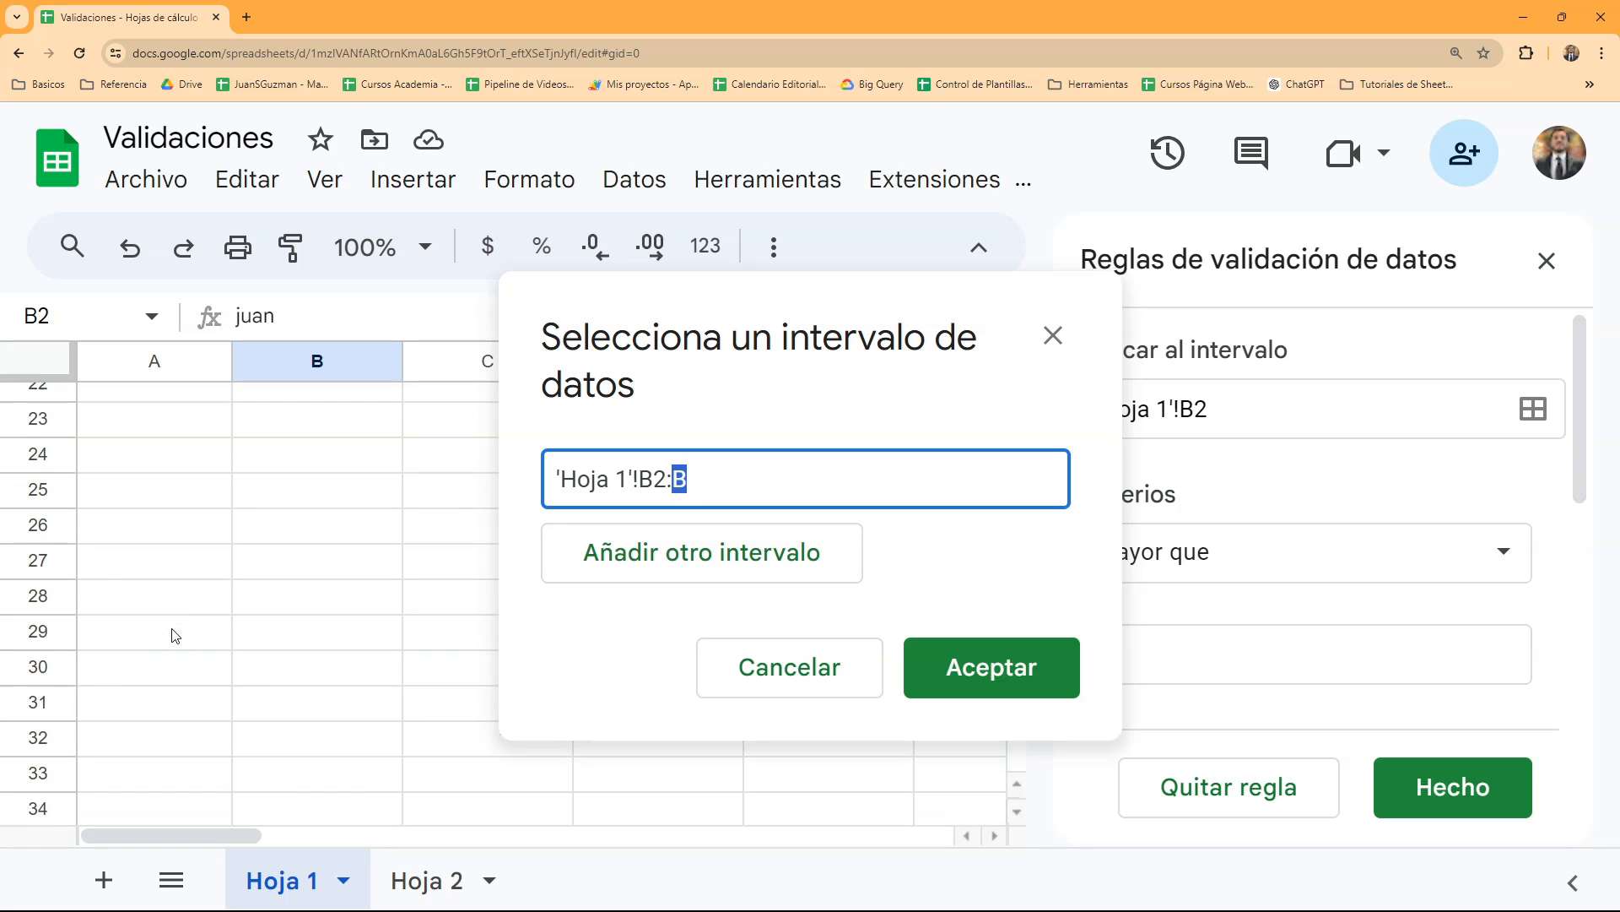
scroll(116, 510, "up", 10)
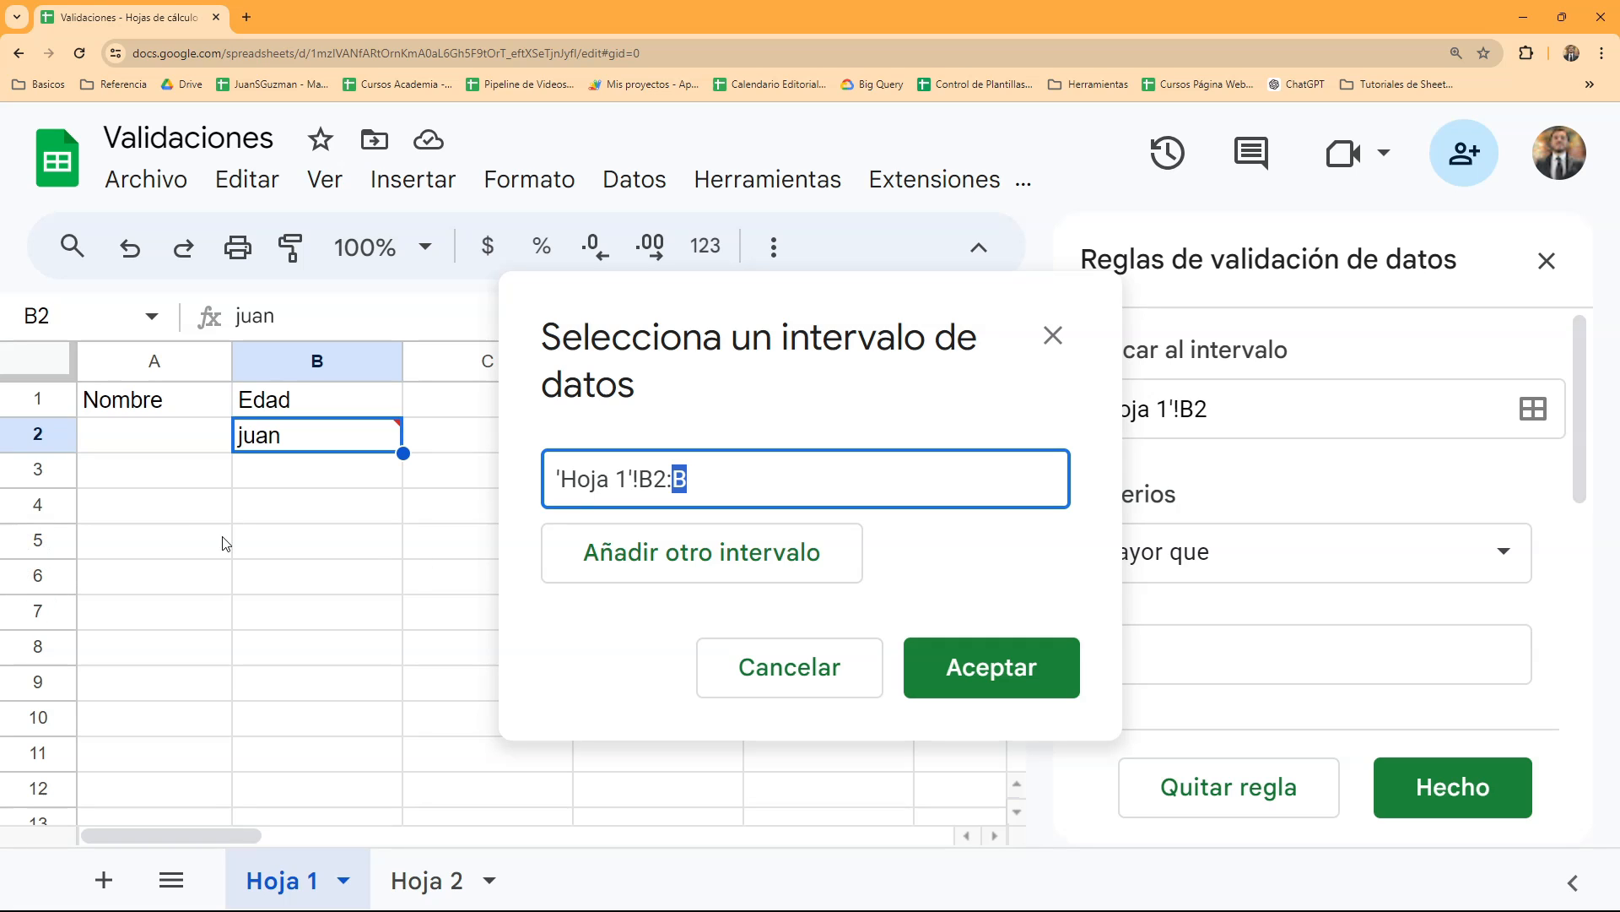
left_click(706, 472)
left_click(1061, 672)
left_click(1454, 788)
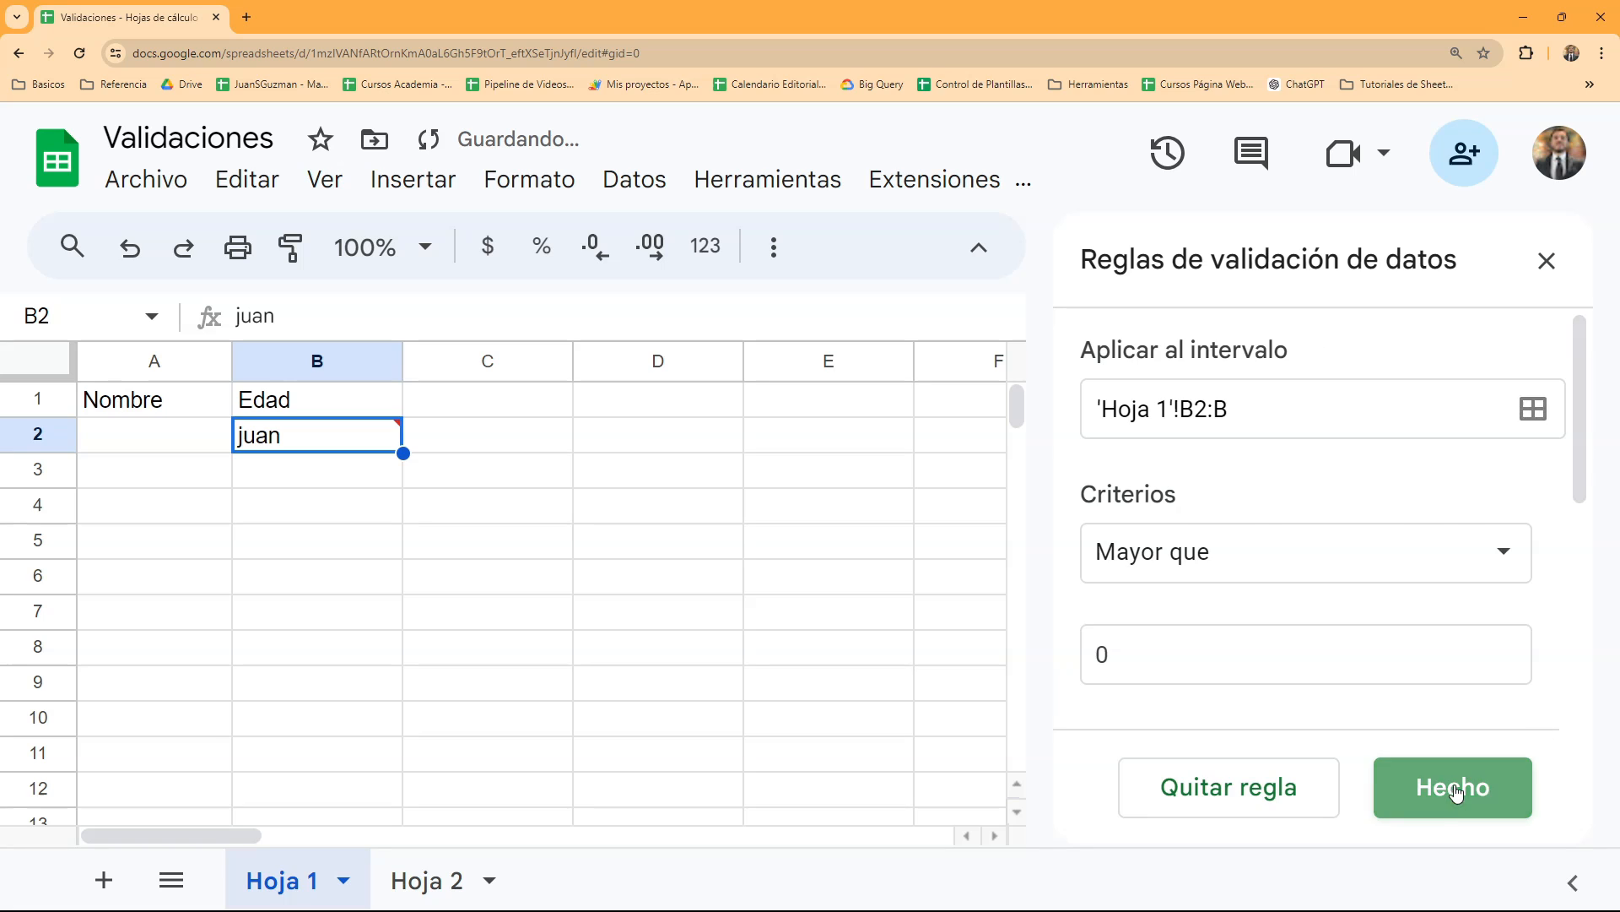
- Clear the invalid entry from cell B2, then check the Edad rule's advanced options and save it with invalid data rejected
left_click(359, 517)
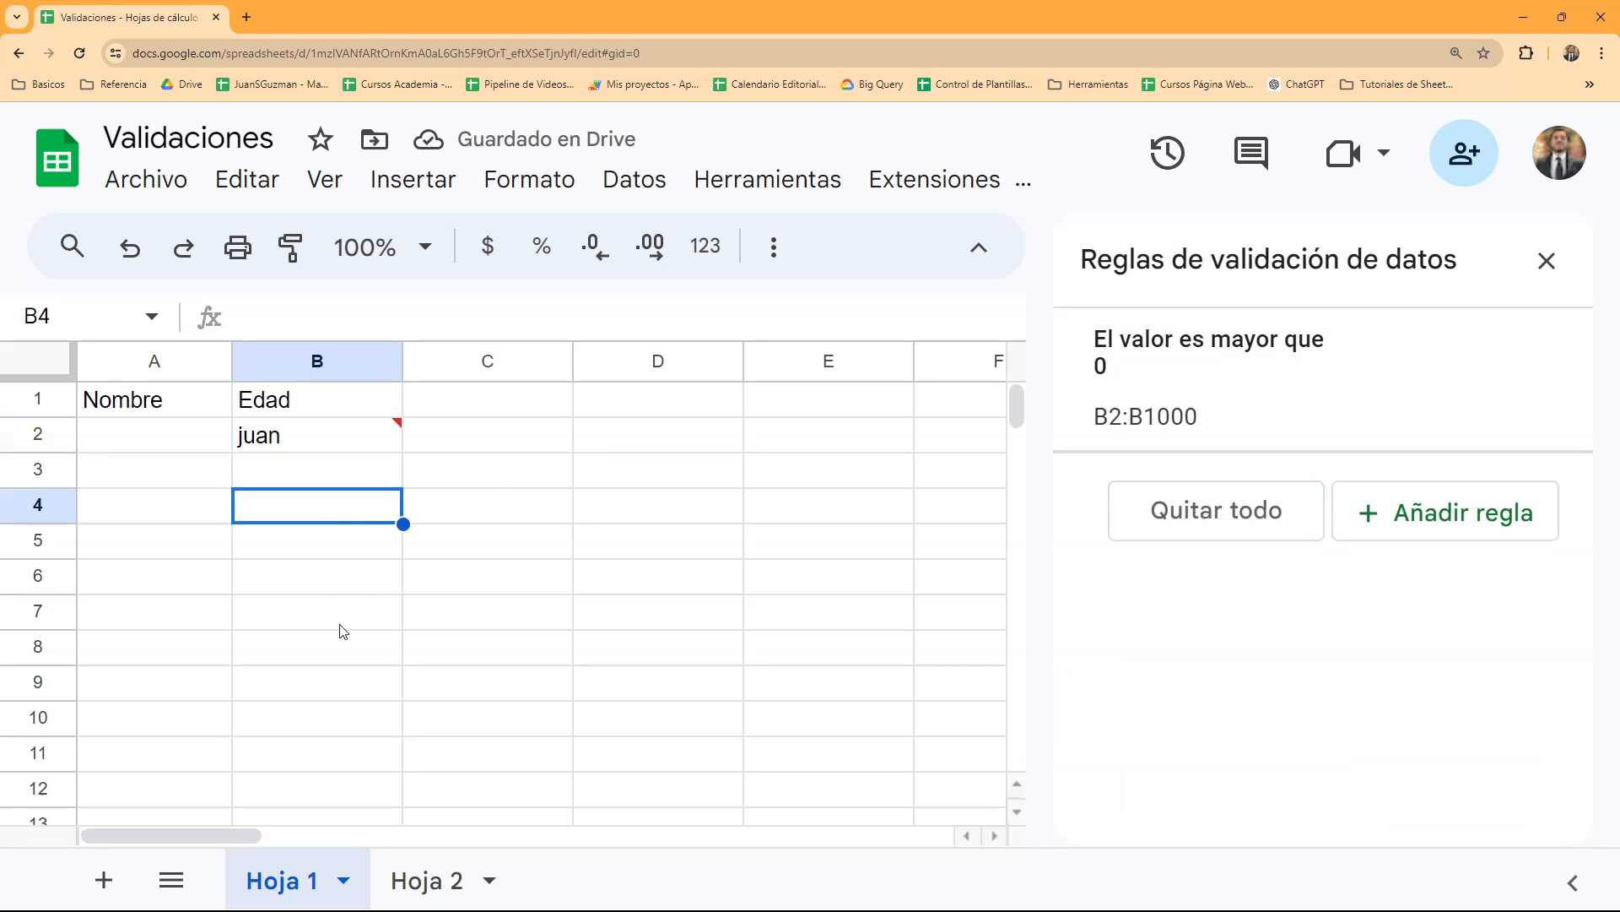
left_click(312, 443)
mouse_move(1065, 377)
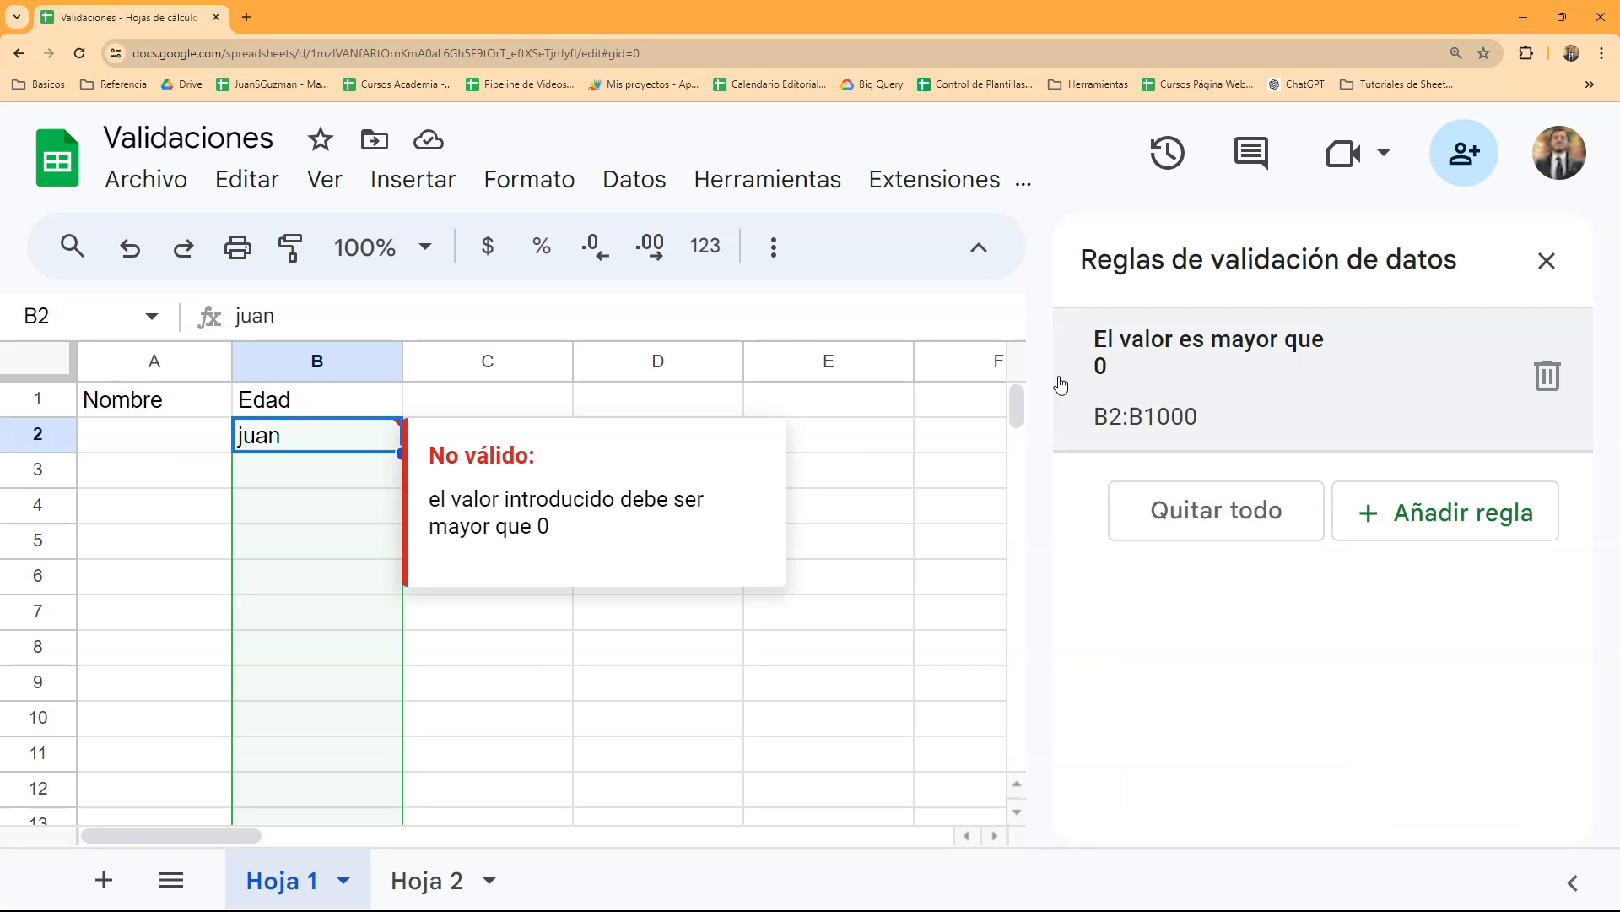
key("Delete")
left_click(1144, 388)
scroll(1300, 590, "down", 1)
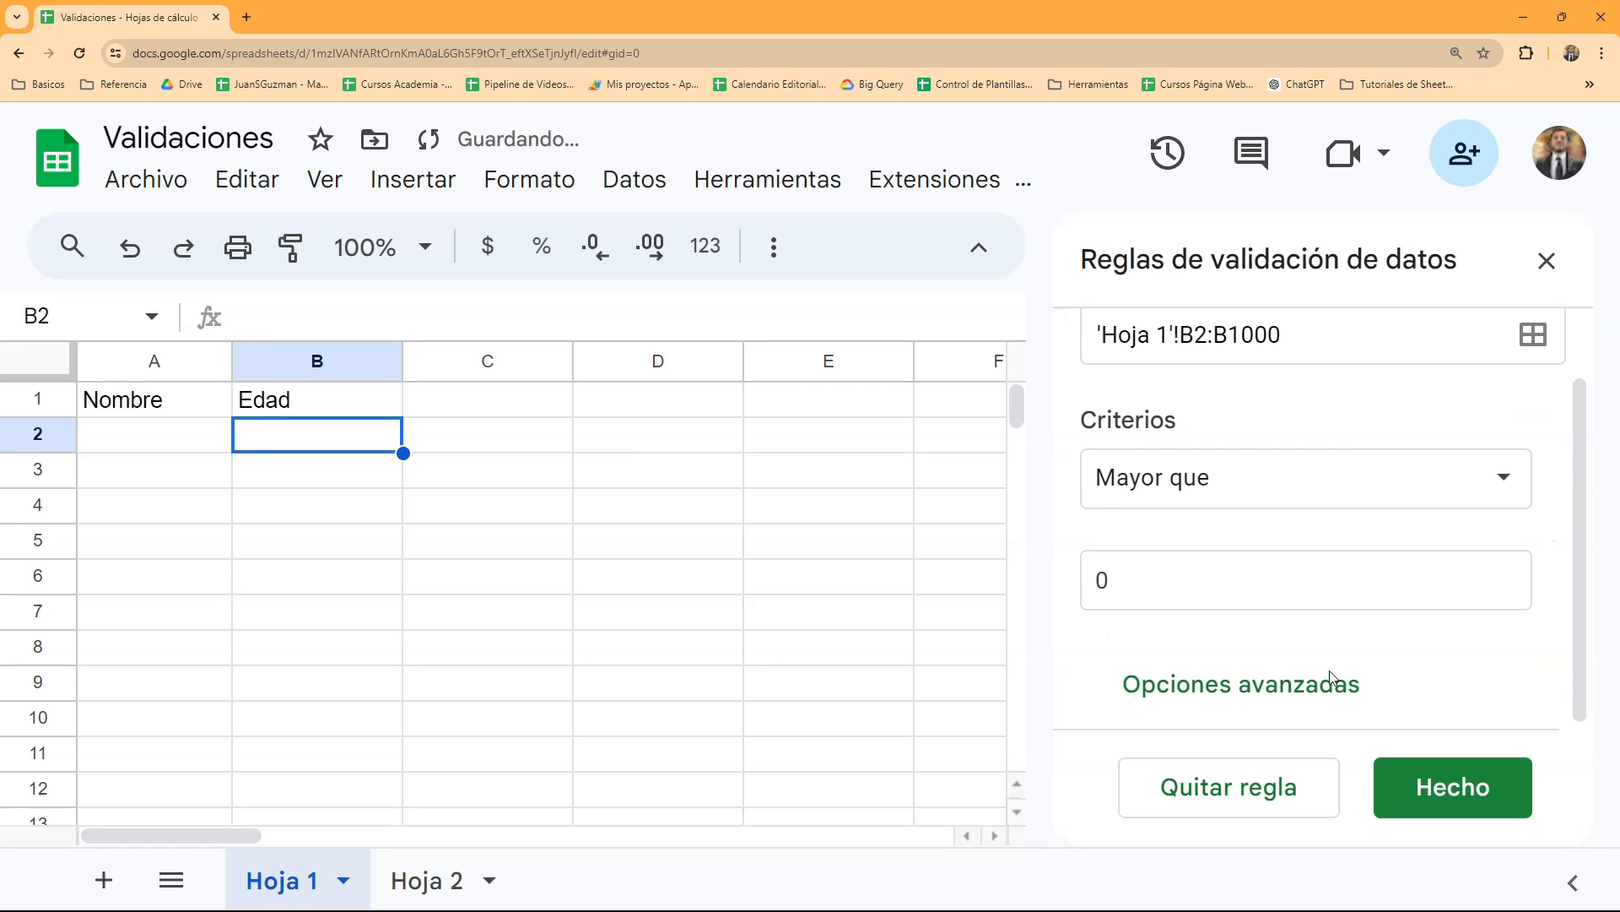
left_click(1327, 690)
left_click(1274, 680)
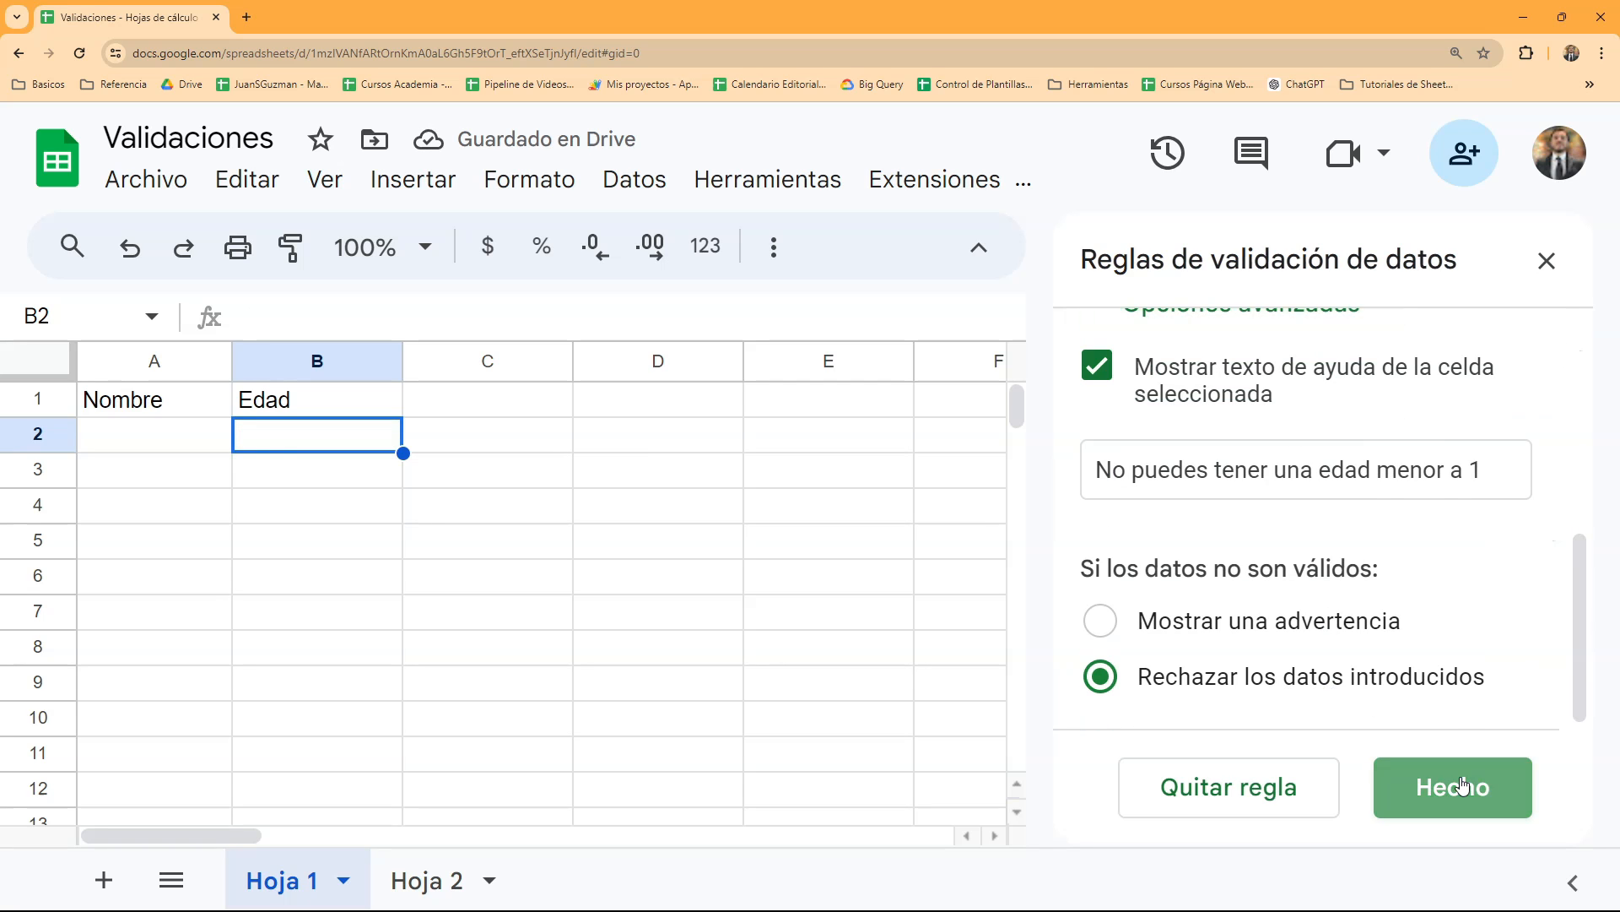
left_click(1471, 746)
- Test the Edad column's validation by trying to enter a first name and then 0 in cell B8
type("juan")
key("Return")
left_click(1165, 570)
left_click(349, 646)
type("0")
key("Return")
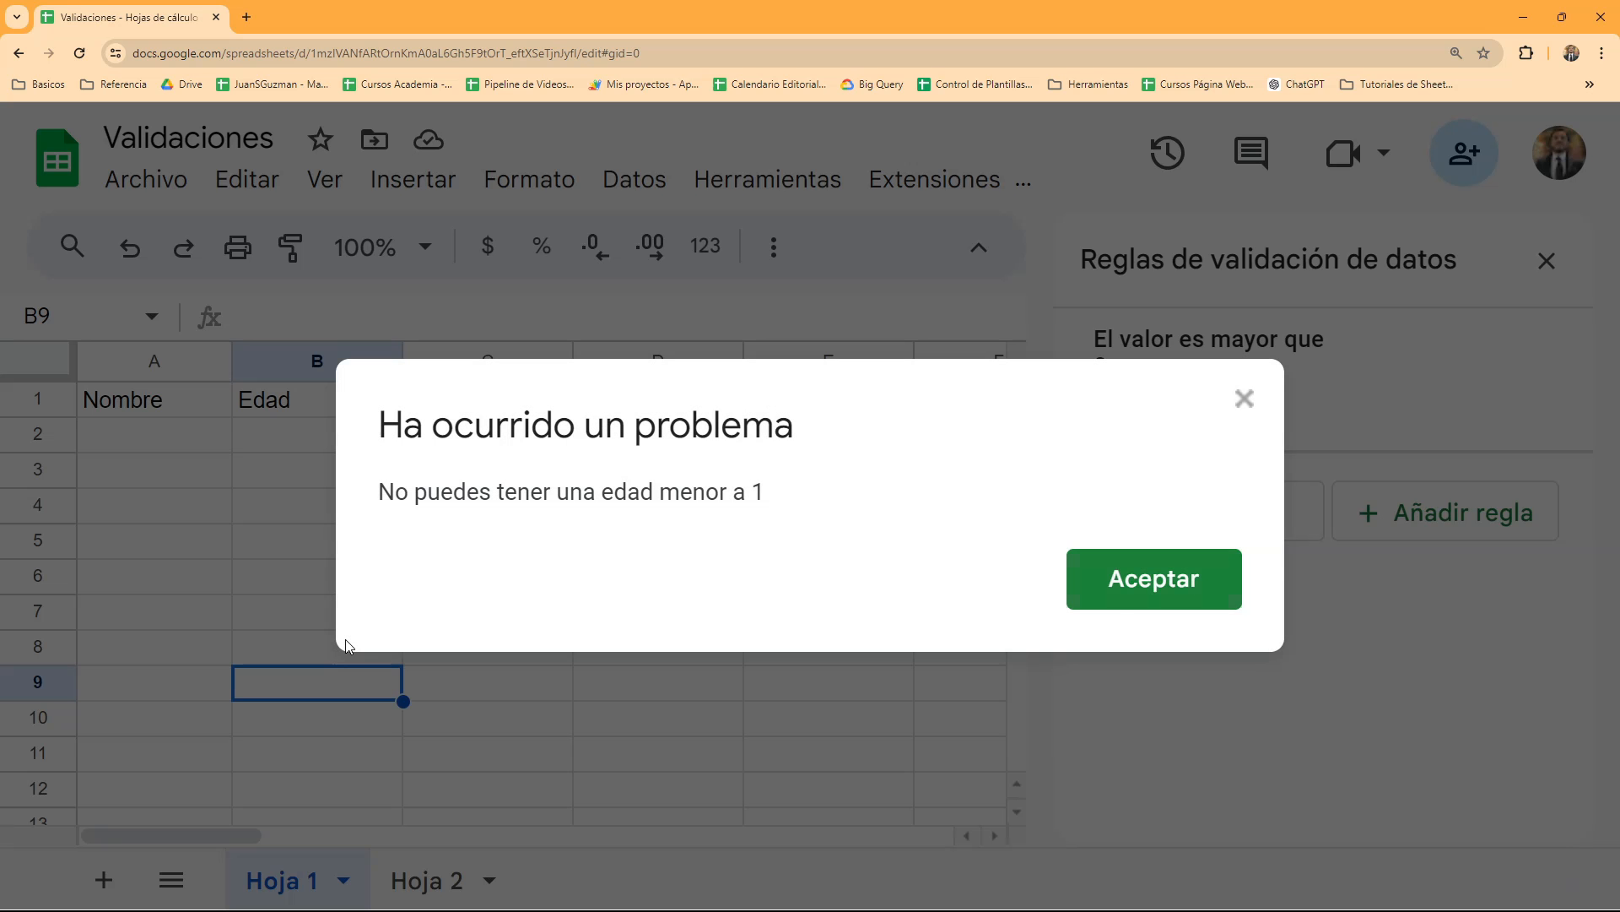
left_click(1180, 580)
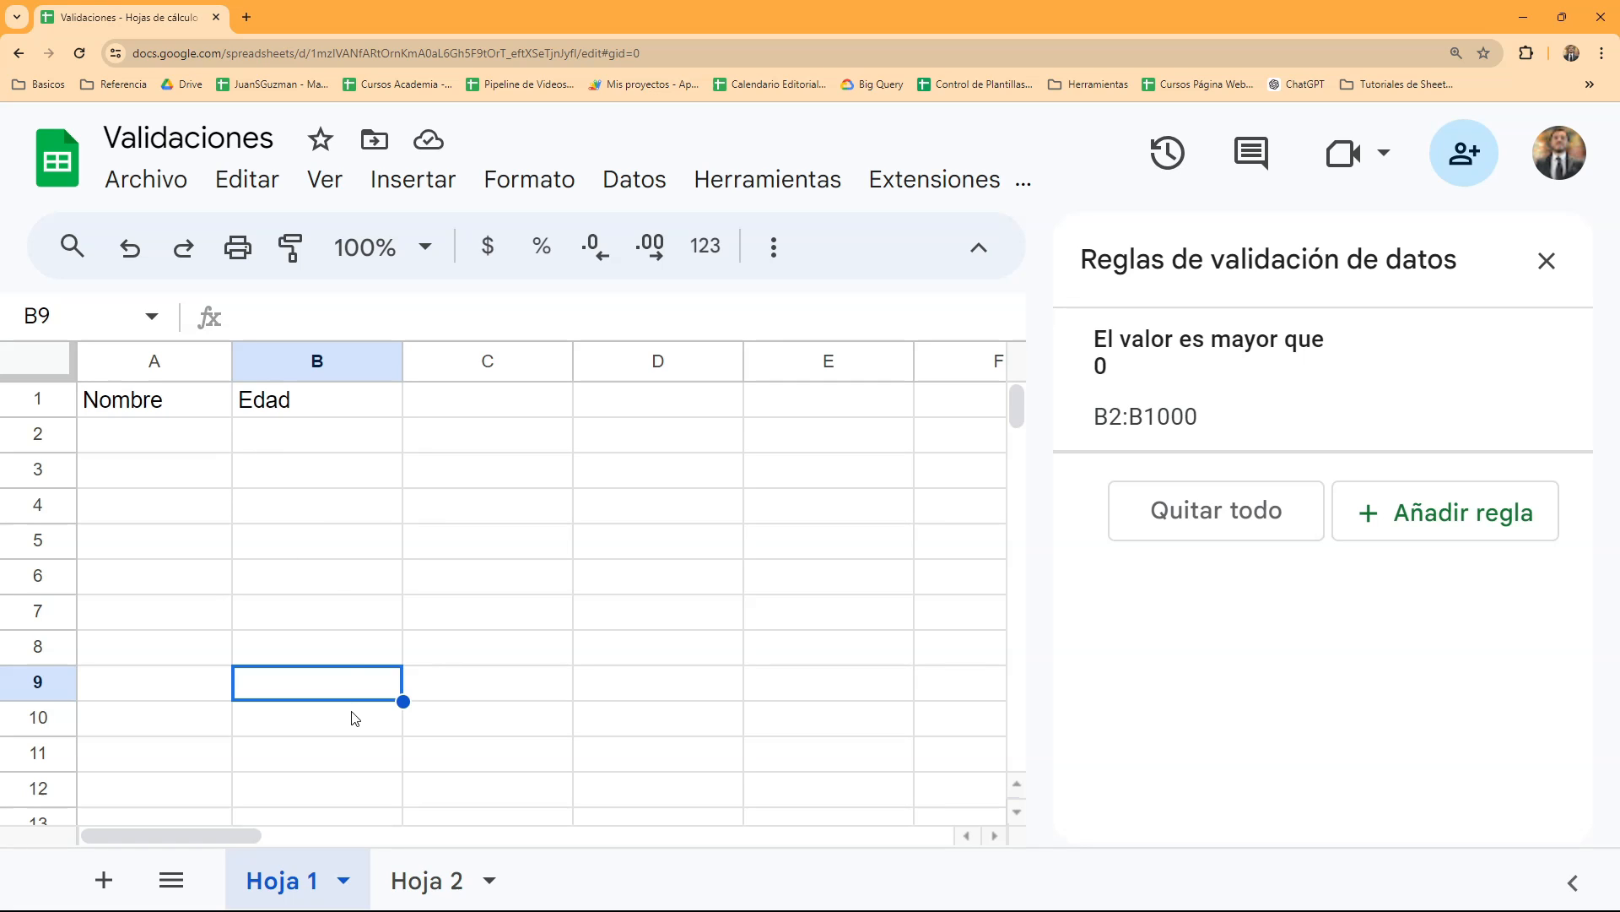
- Enter the header "Edad Padre" in cell D1
left_click(335, 578)
left_click(458, 406)
left_click(645, 410)
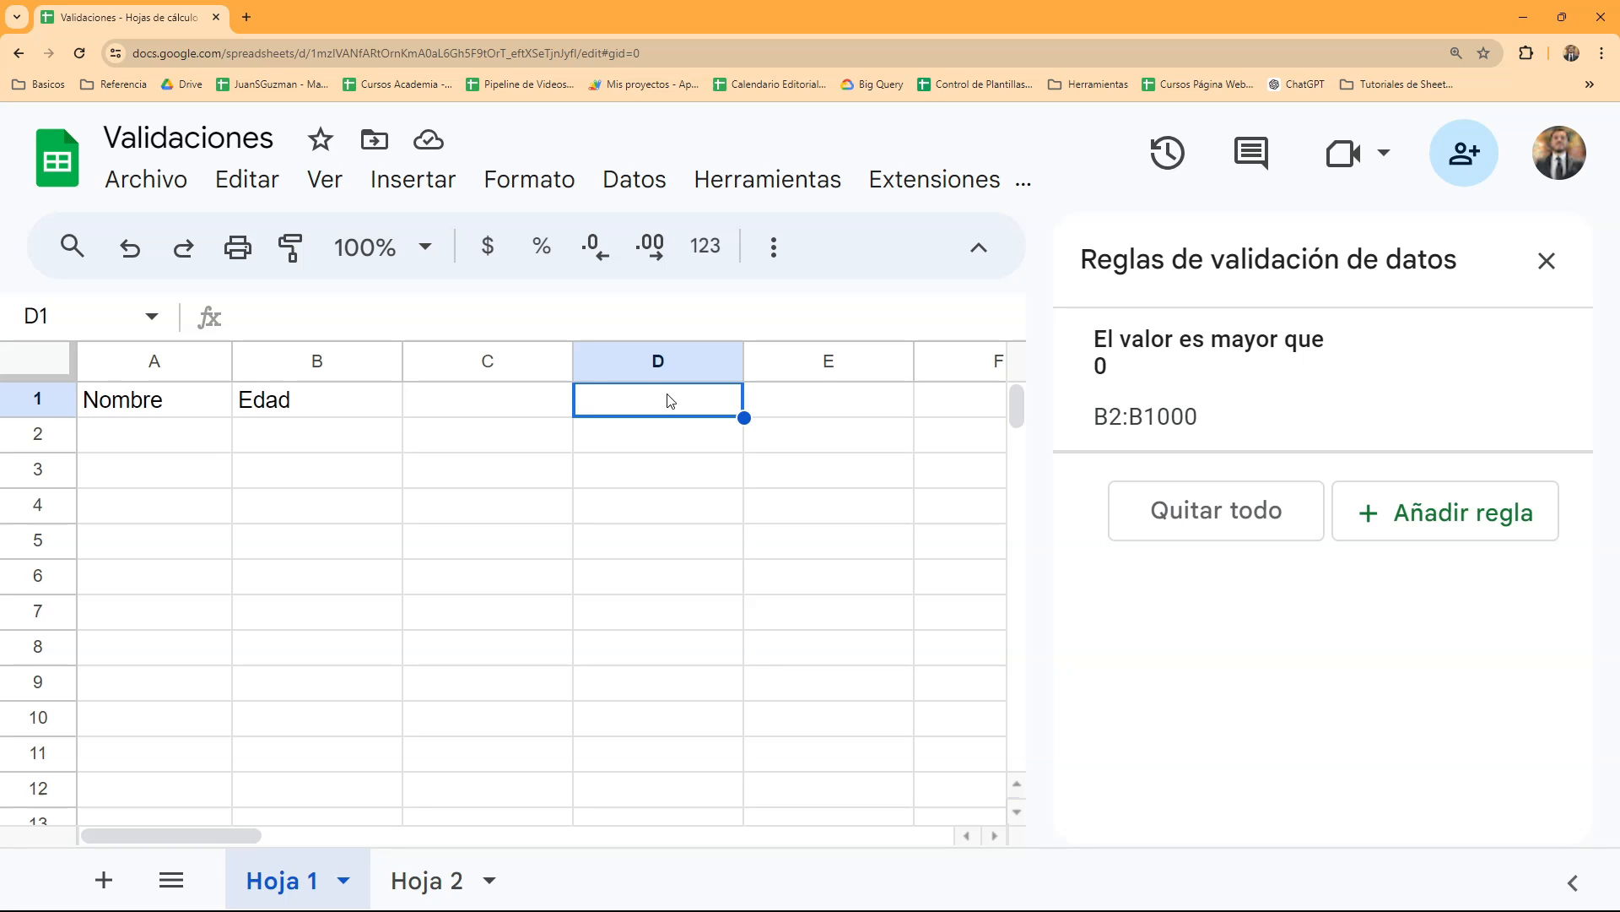
type("Edad PAdr")
key("BackSpace")
key("BackSpace")
key("BackSpace")
type("adre")
key("Return")
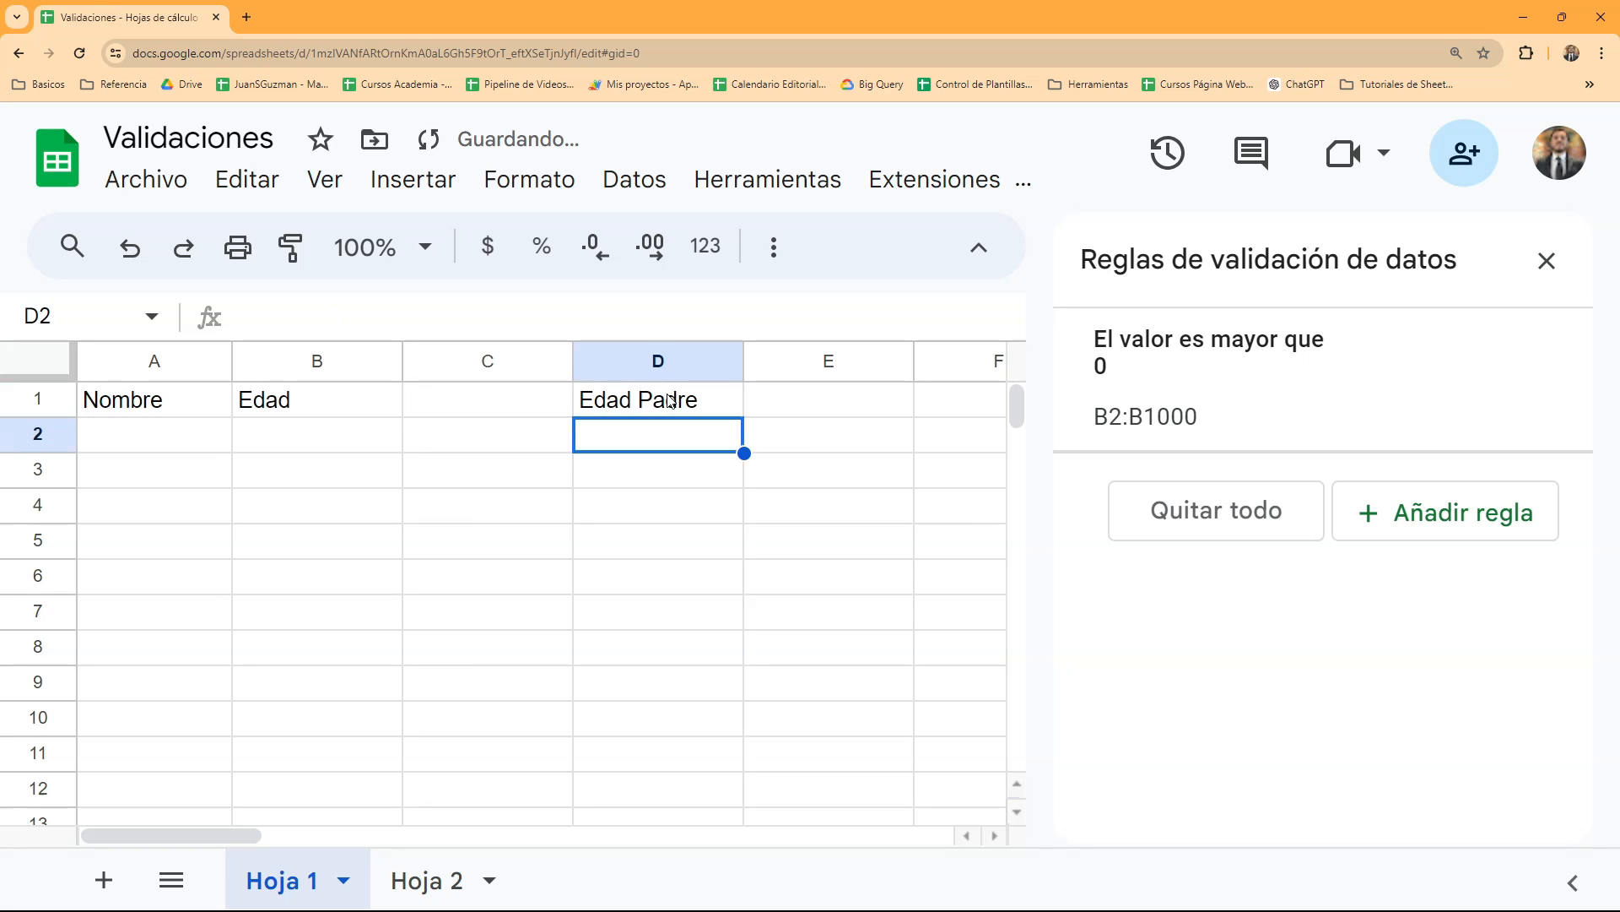
- Add 'Hoja 1'!D2:D as a second range of the Edad validation rule and save the rule
left_click_drag(304, 434, 337, 650)
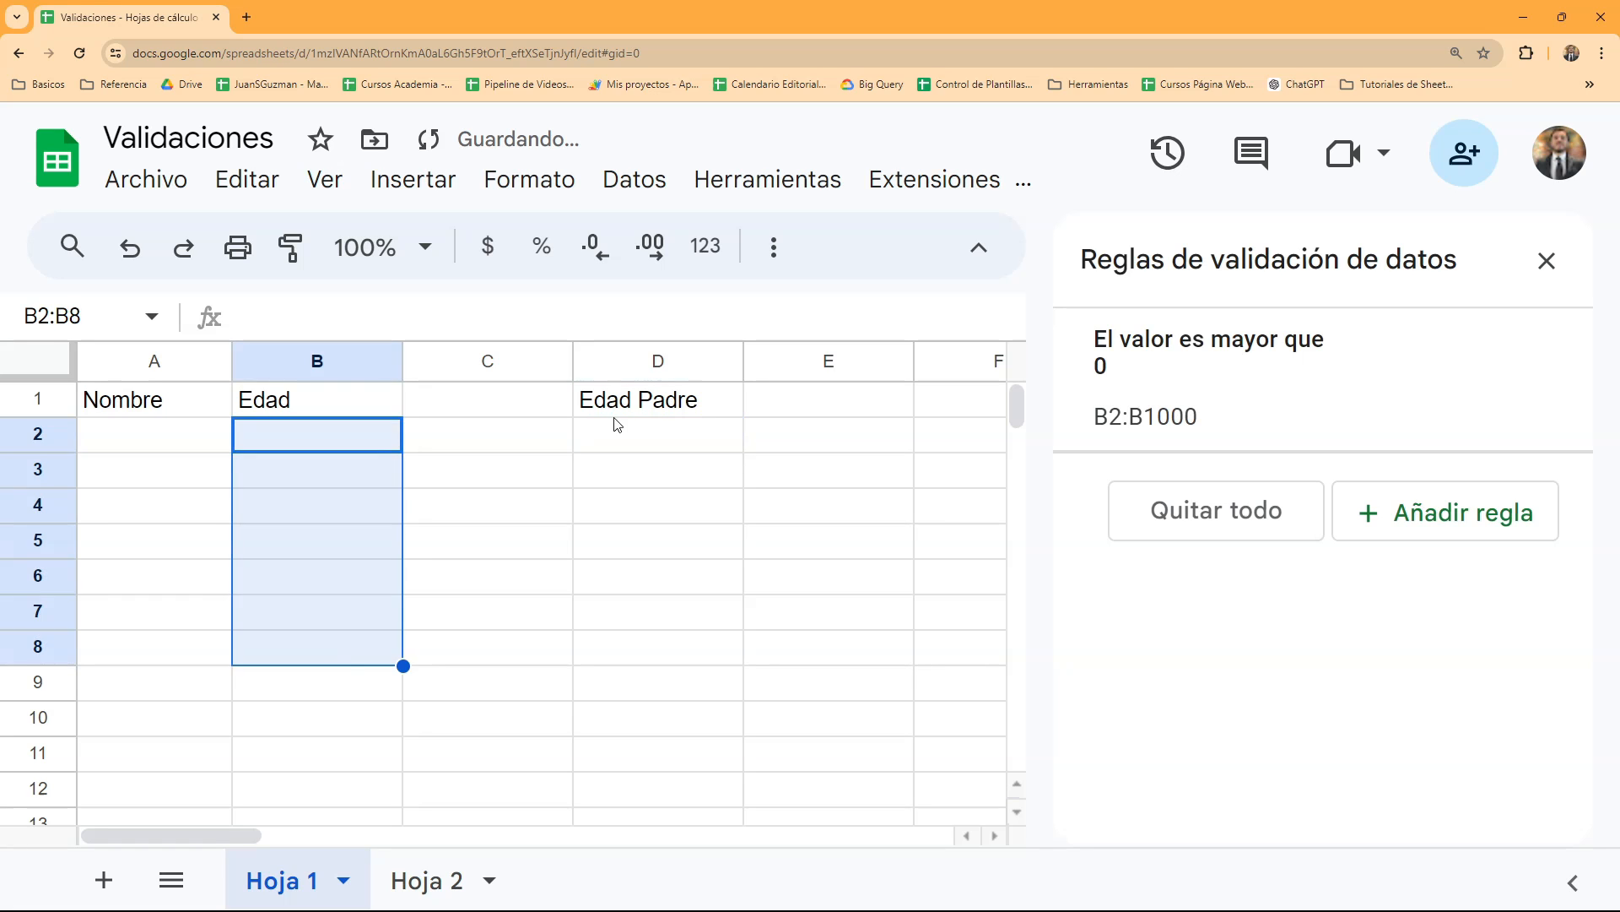
left_click_drag(617, 424, 633, 651)
left_click(330, 450)
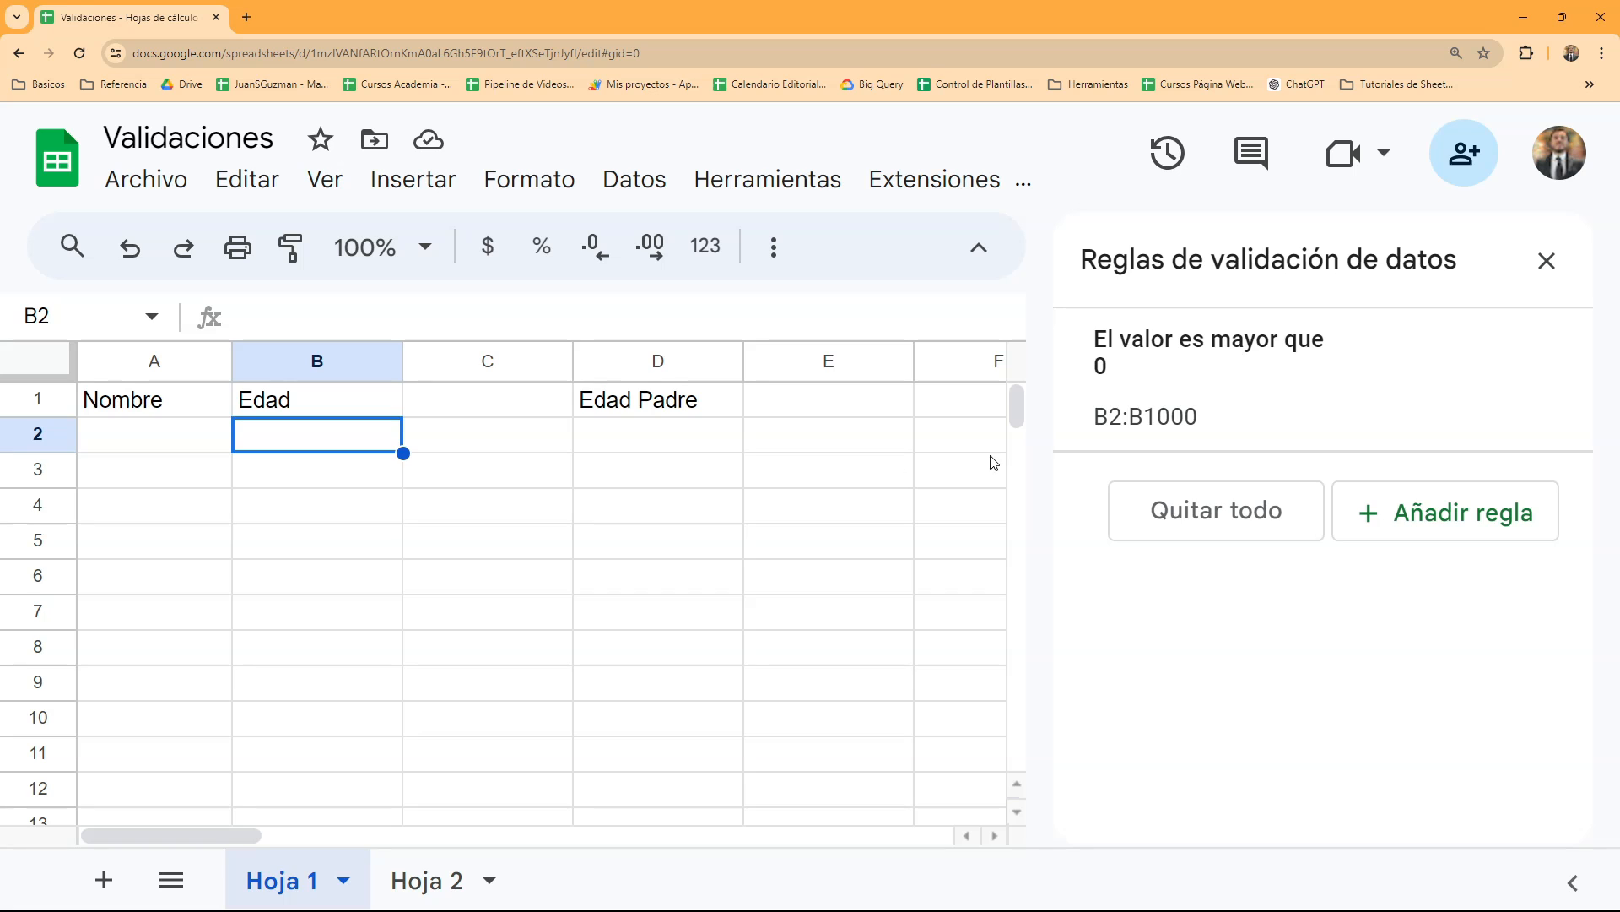
left_click(1168, 416)
left_click(1533, 408)
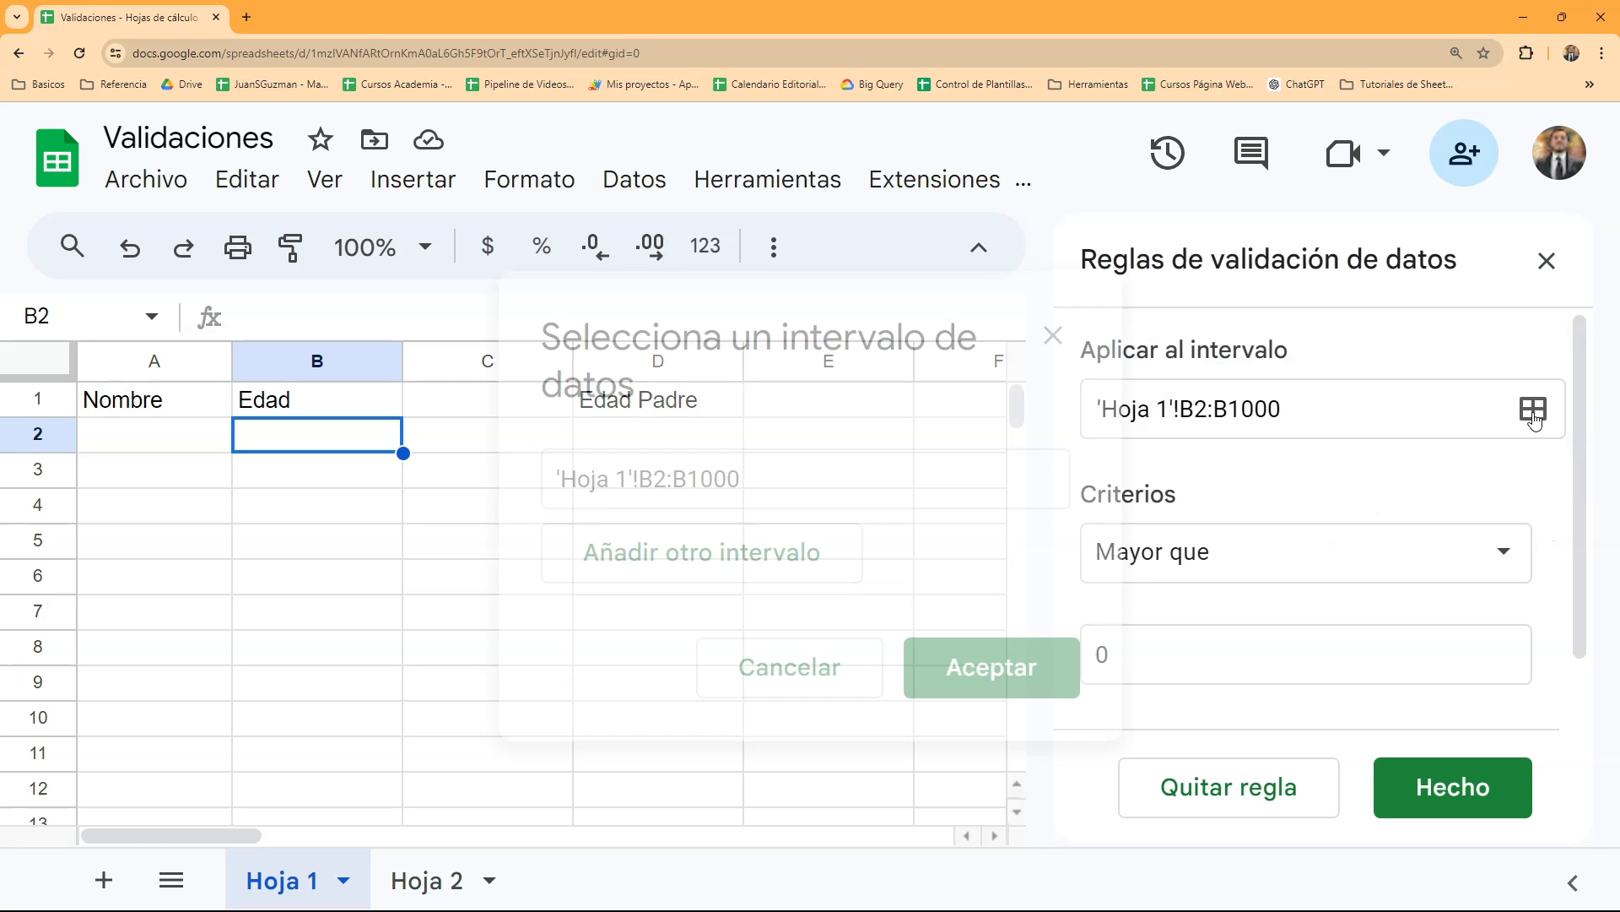
left_click(818, 555)
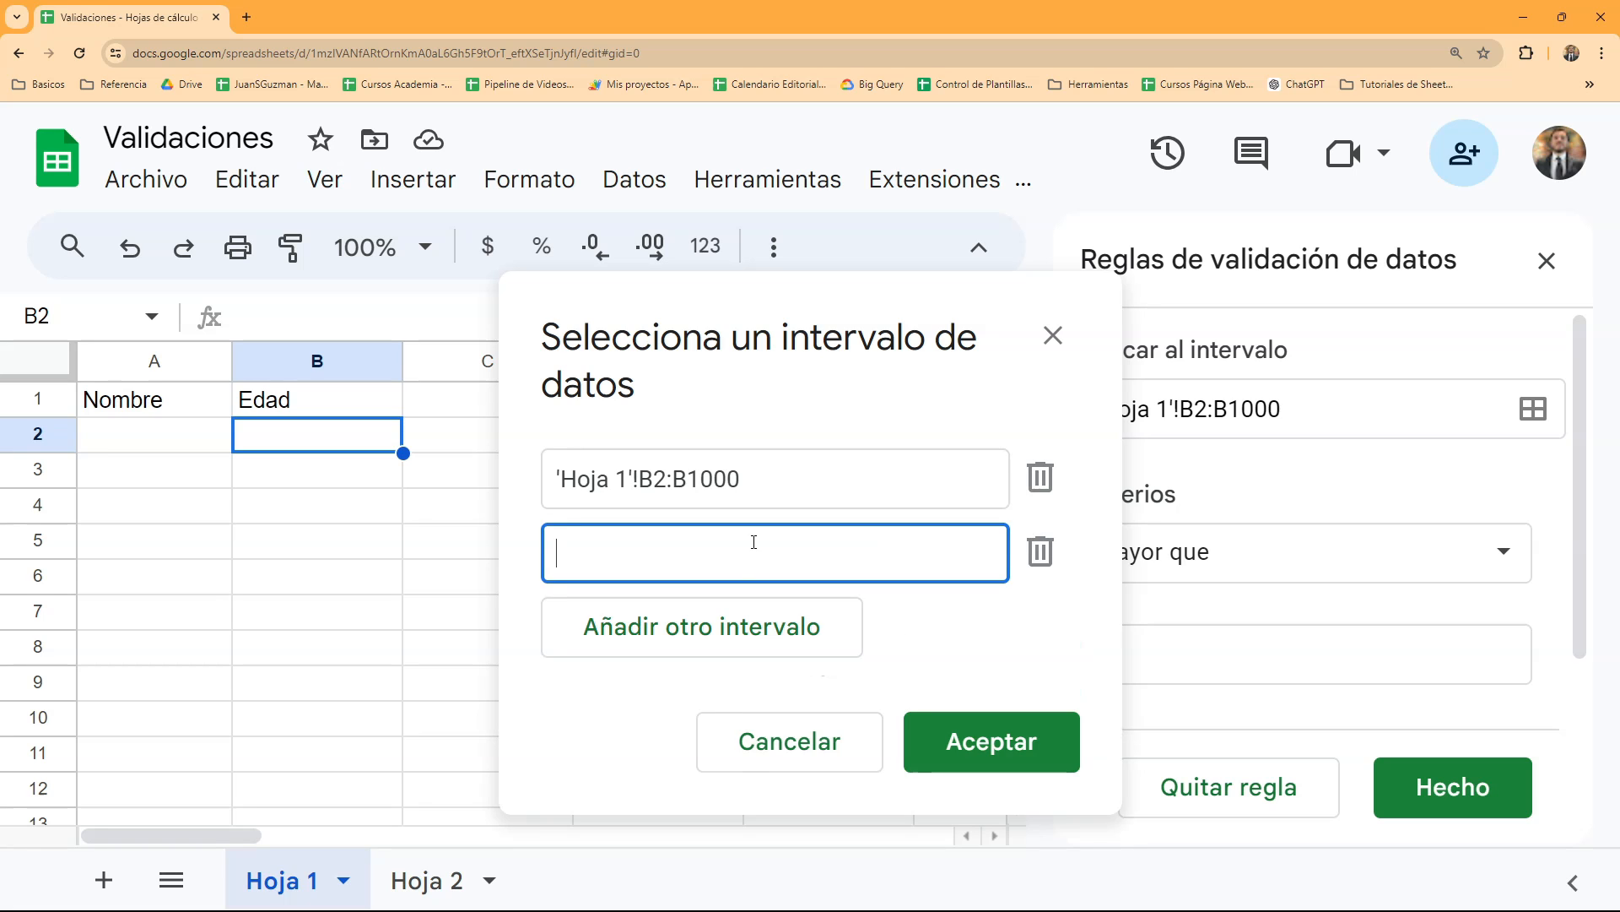
left_click_drag(719, 301, 1228, 312)
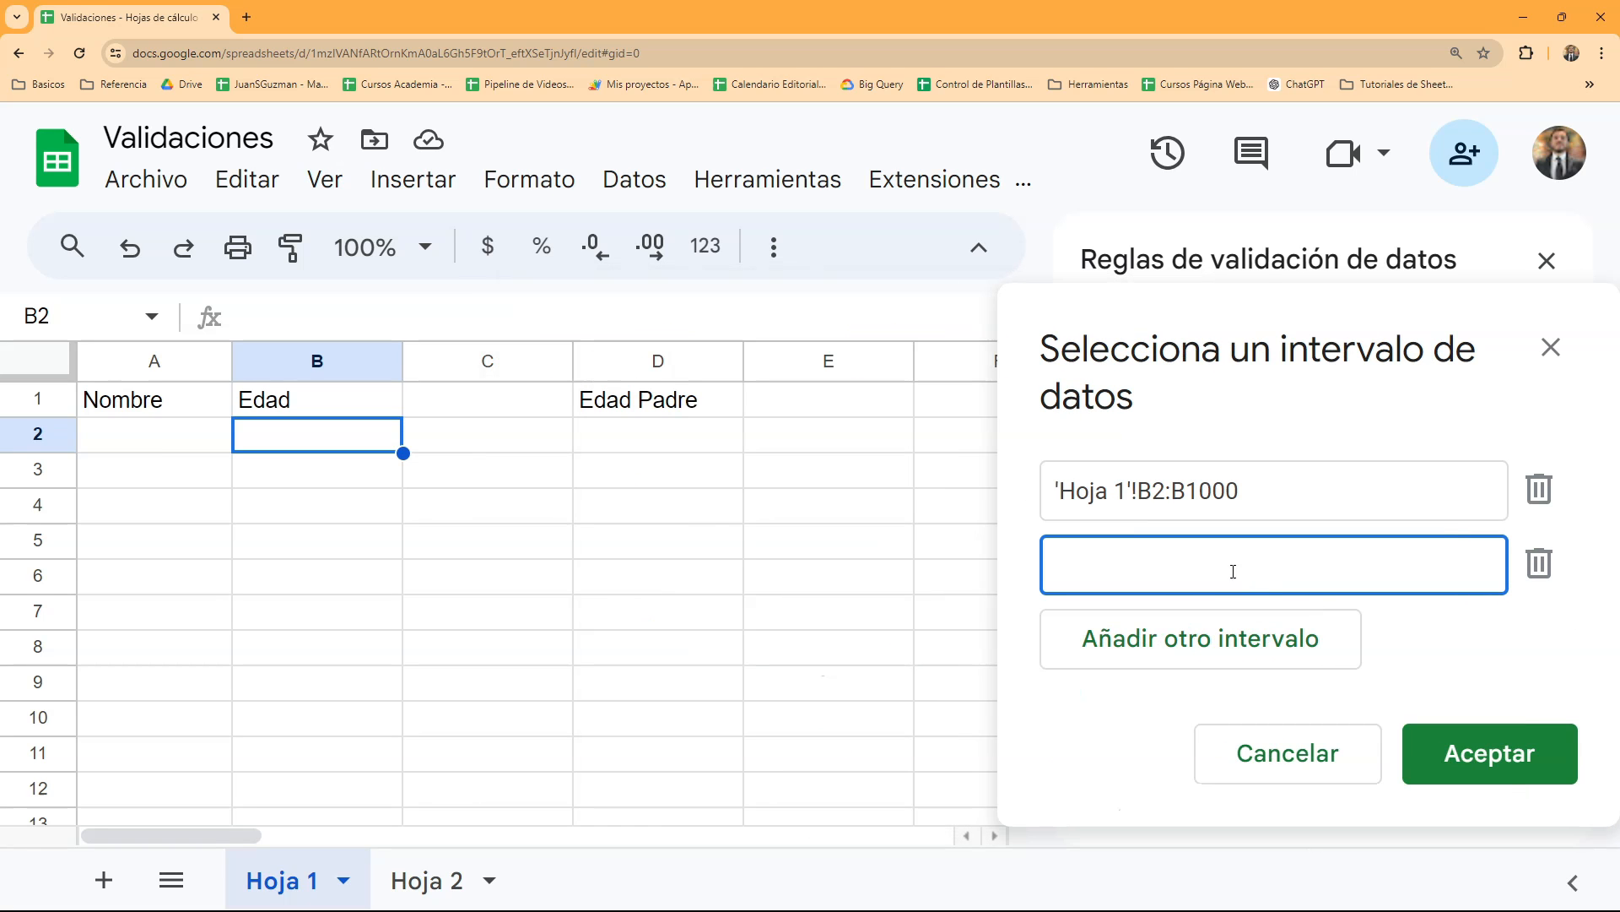
left_click_drag(662, 446, 749, 789)
left_click(1258, 572)
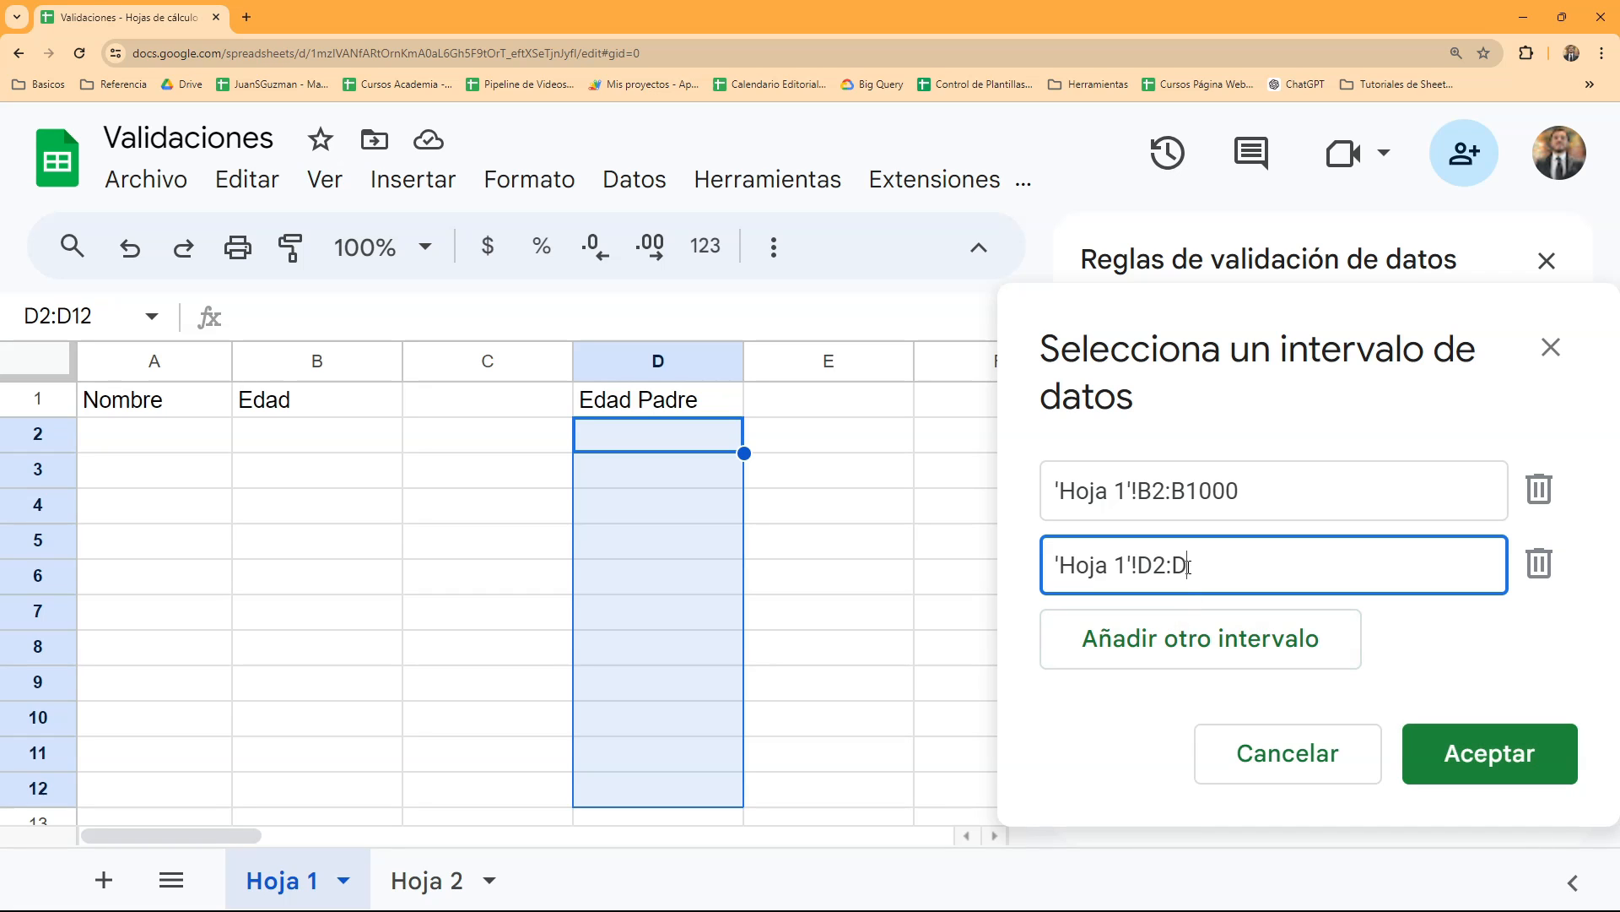
left_click(1462, 749)
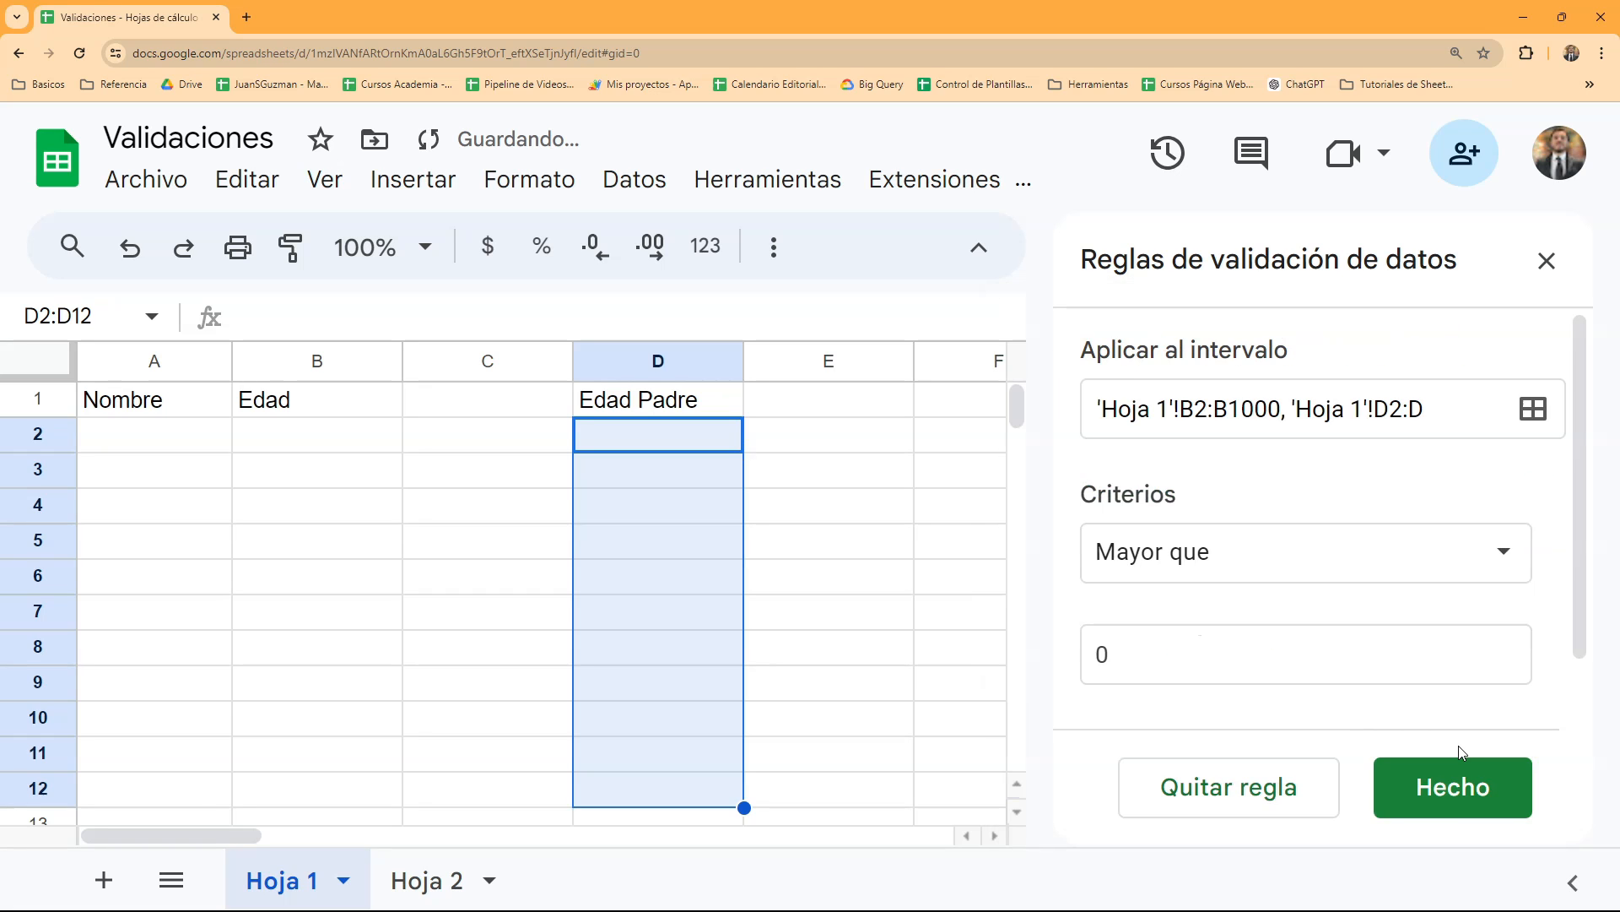
left_click(1432, 785)
- Test the extended rule by trying to enter "yui" in cell D2, and view the ranges the rule covers
left_click(364, 478)
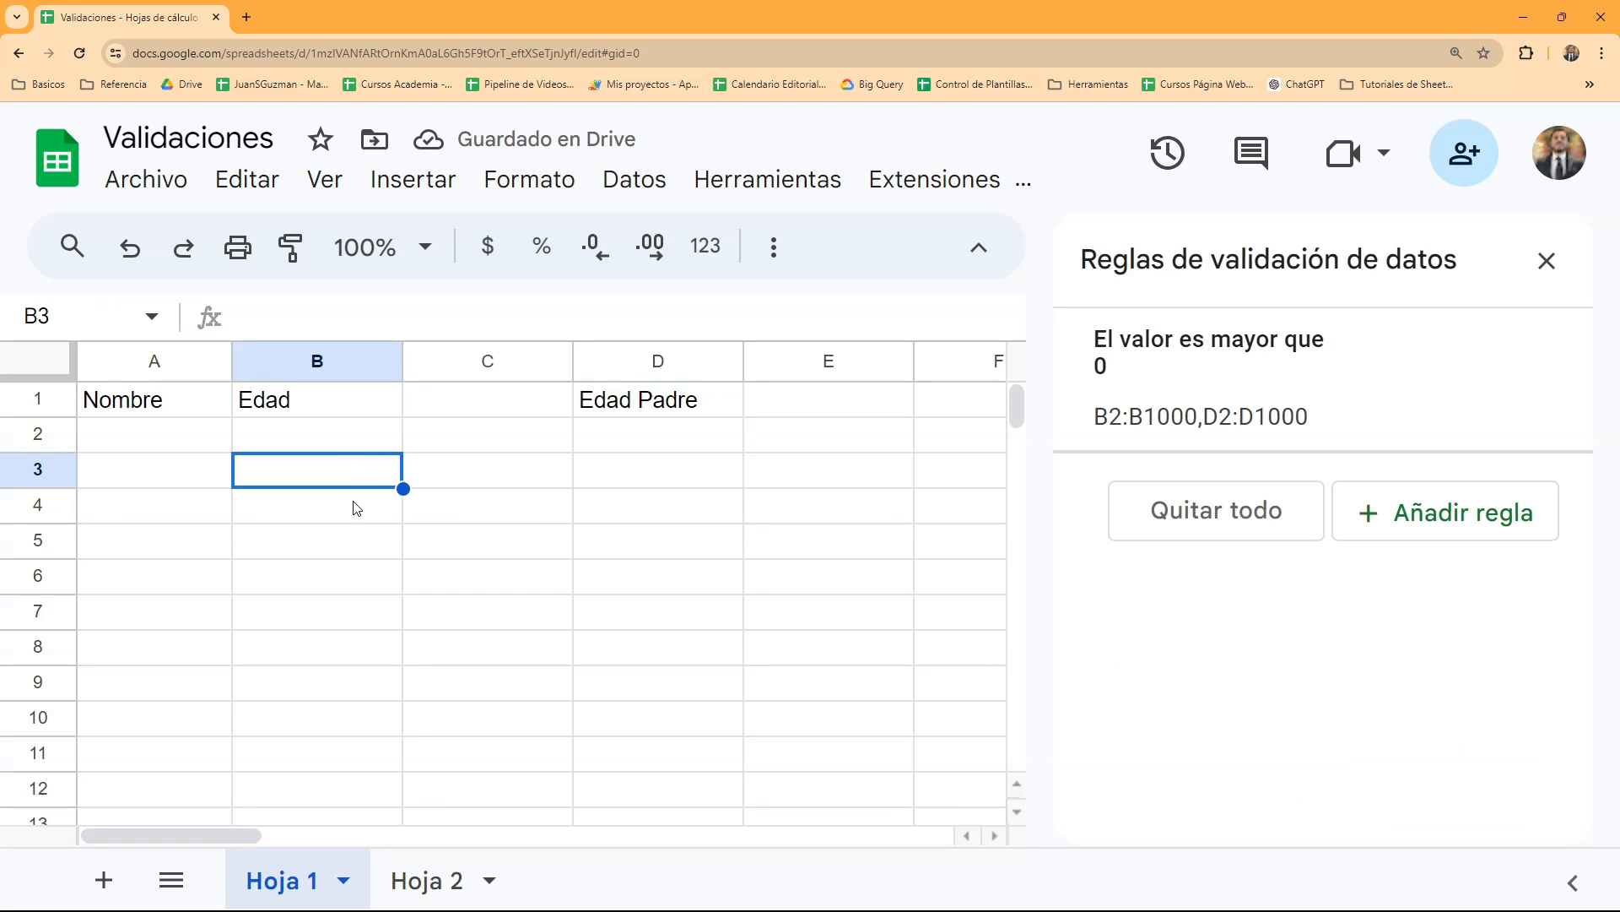
left_click(682, 448)
type("yui")
key("Return")
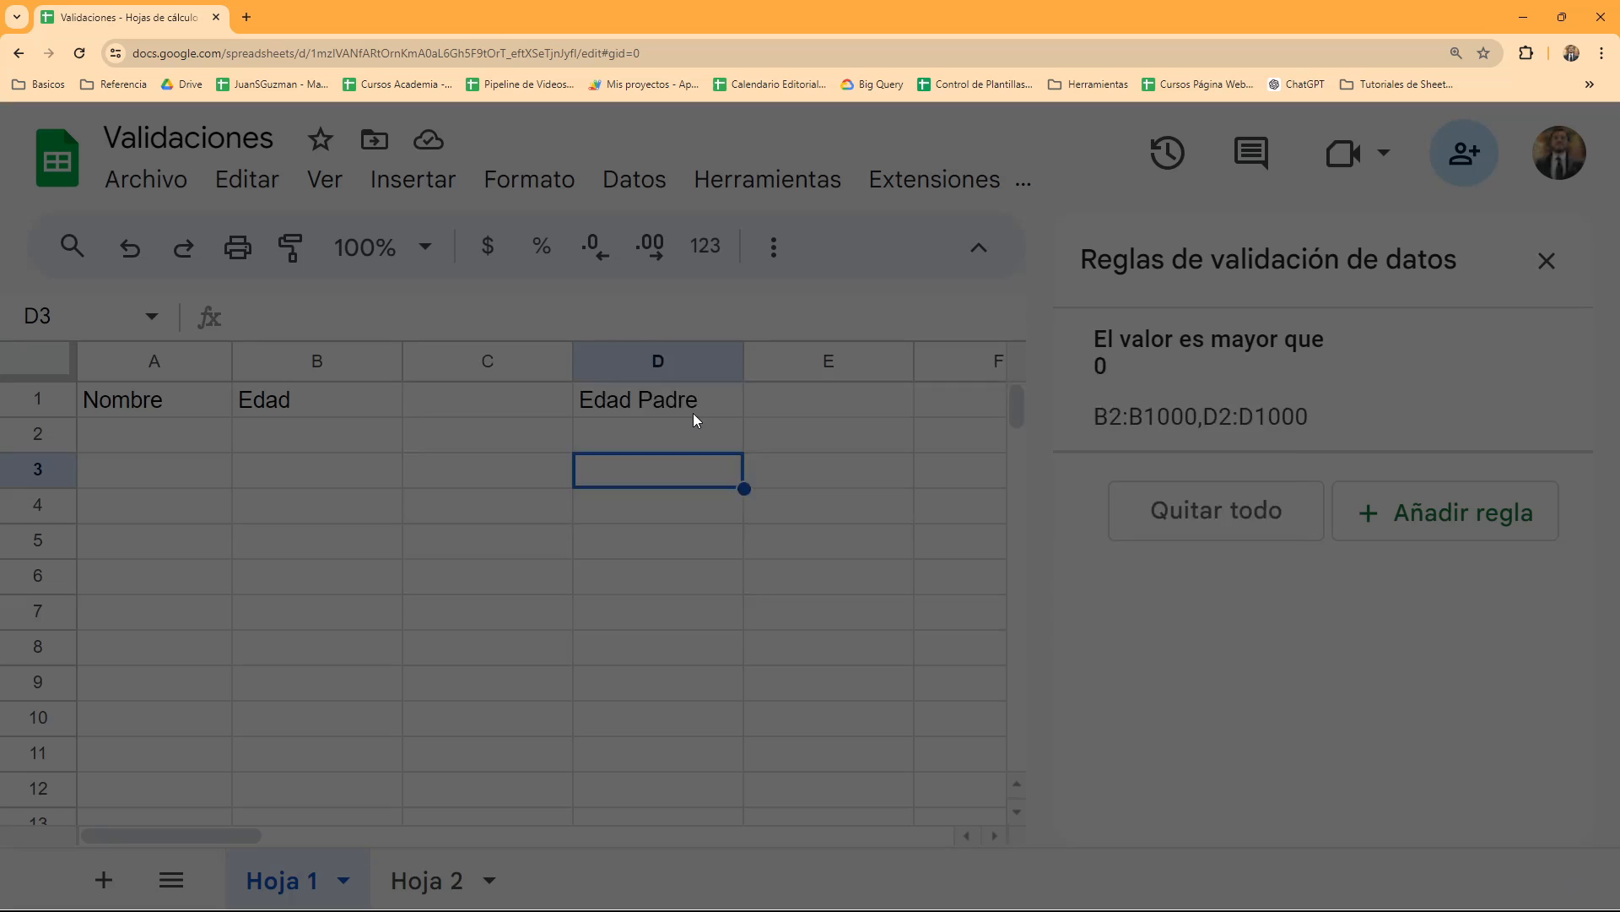
key("Return")
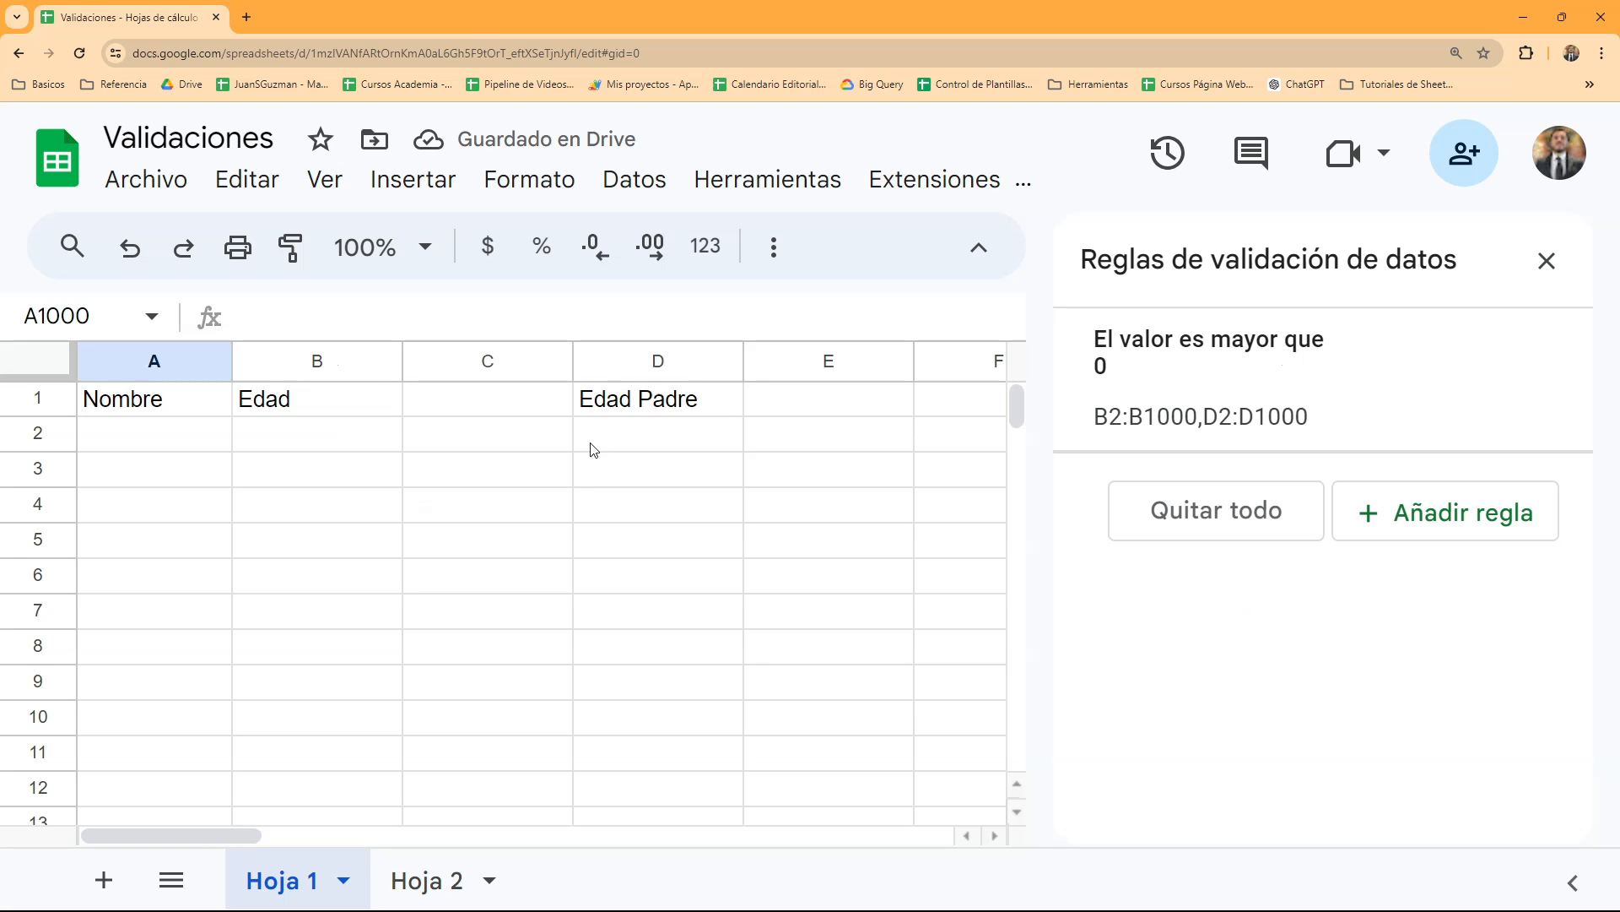
mouse_move(1158, 407)
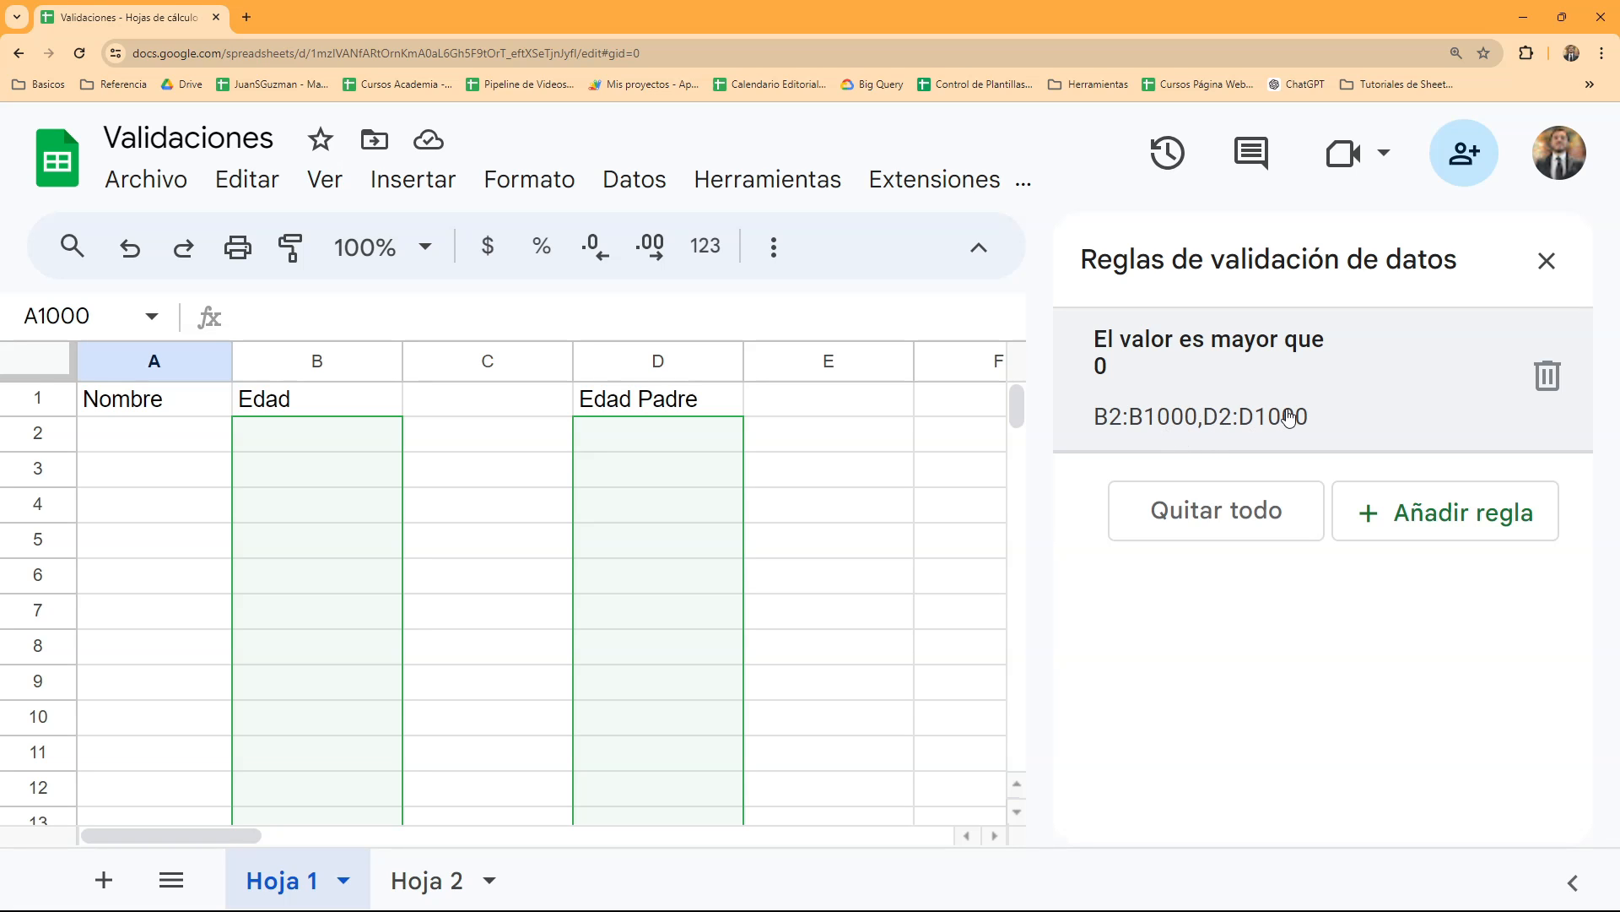
- Enter the header "Fecha de Nacimiento" in cell C1 and fit column C's width to its text
left_click(411, 481)
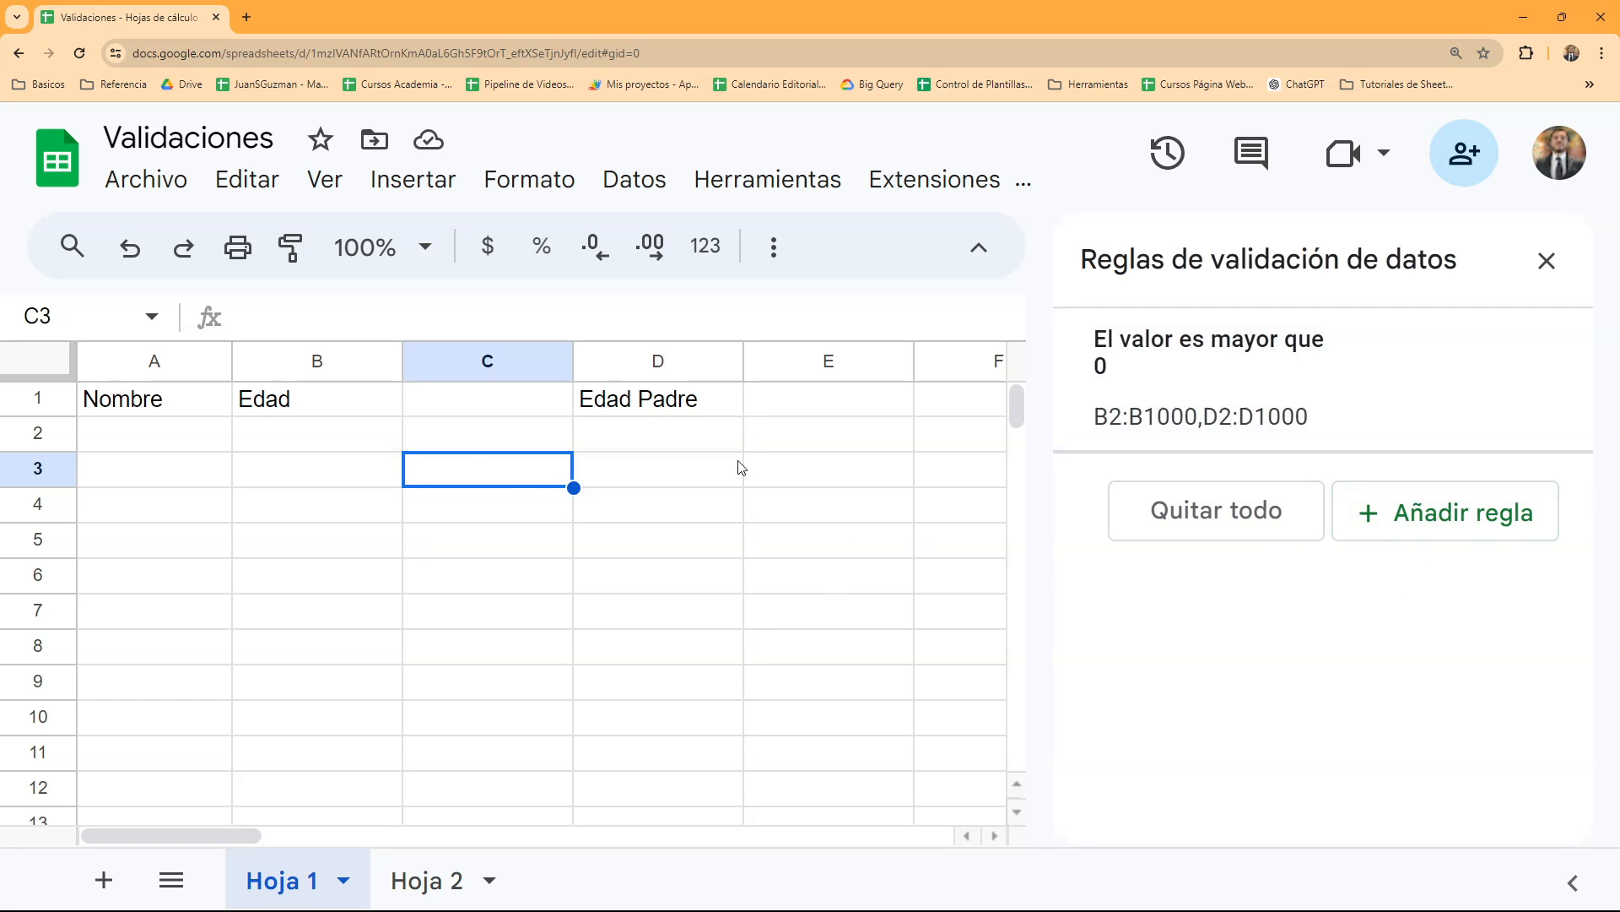
left_click(516, 409)
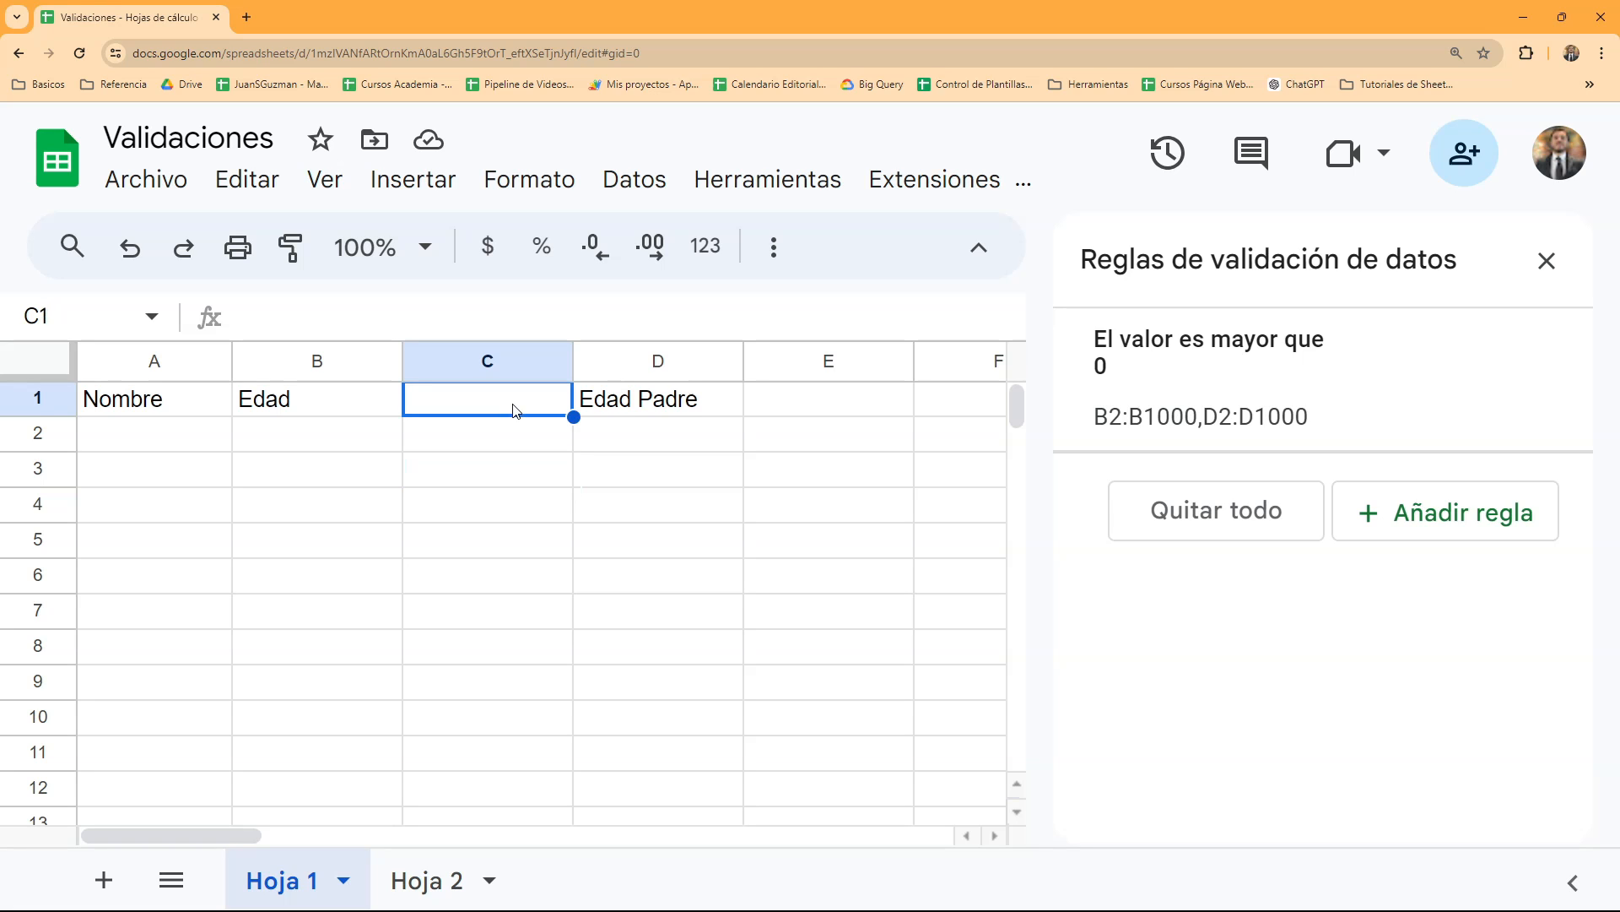
type("Fecha de Nacimiento")
key("Return")
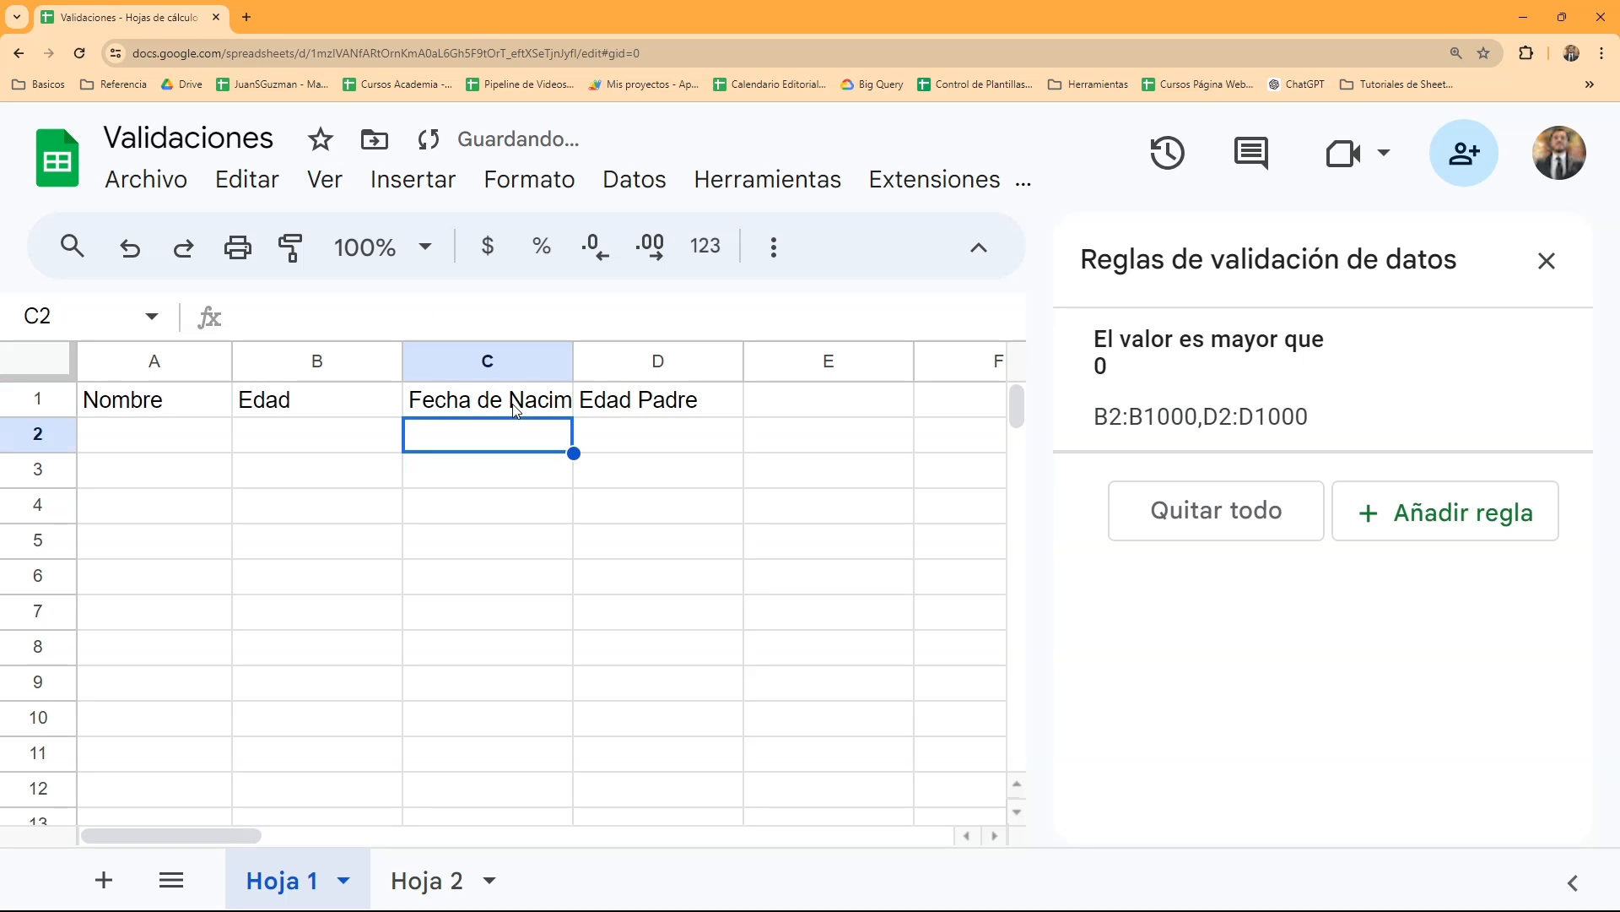
double_click(573, 361)
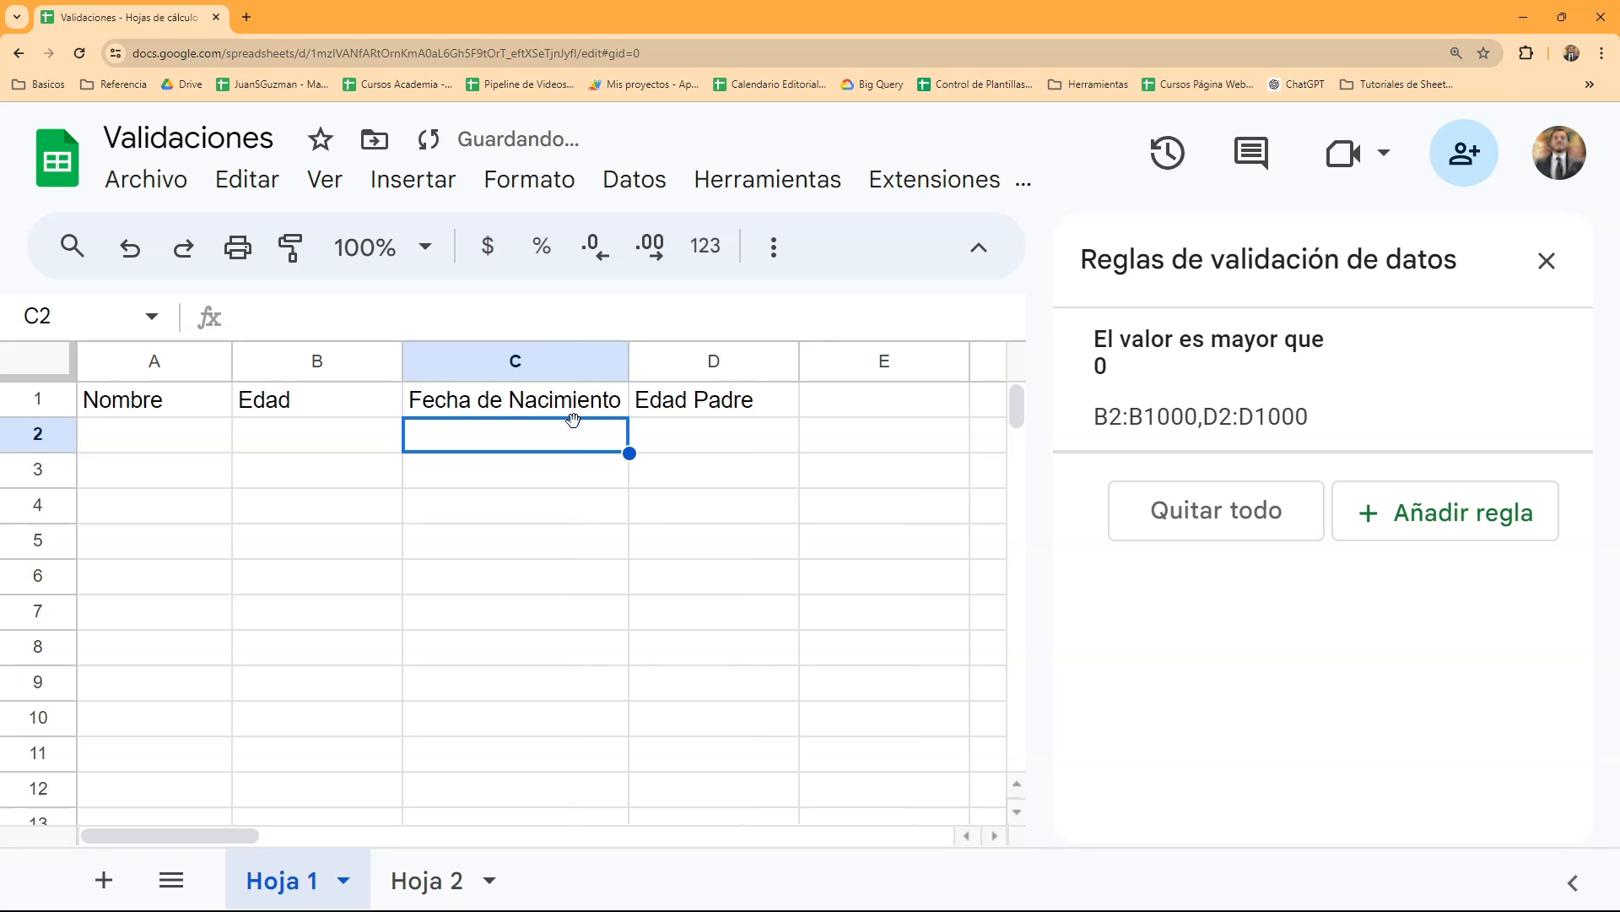
- Add a new validation rule for the Fecha de Nacimiento column with the range 'Hoja 1'!C2:C
left_click(1432, 519)
left_click(1228, 424)
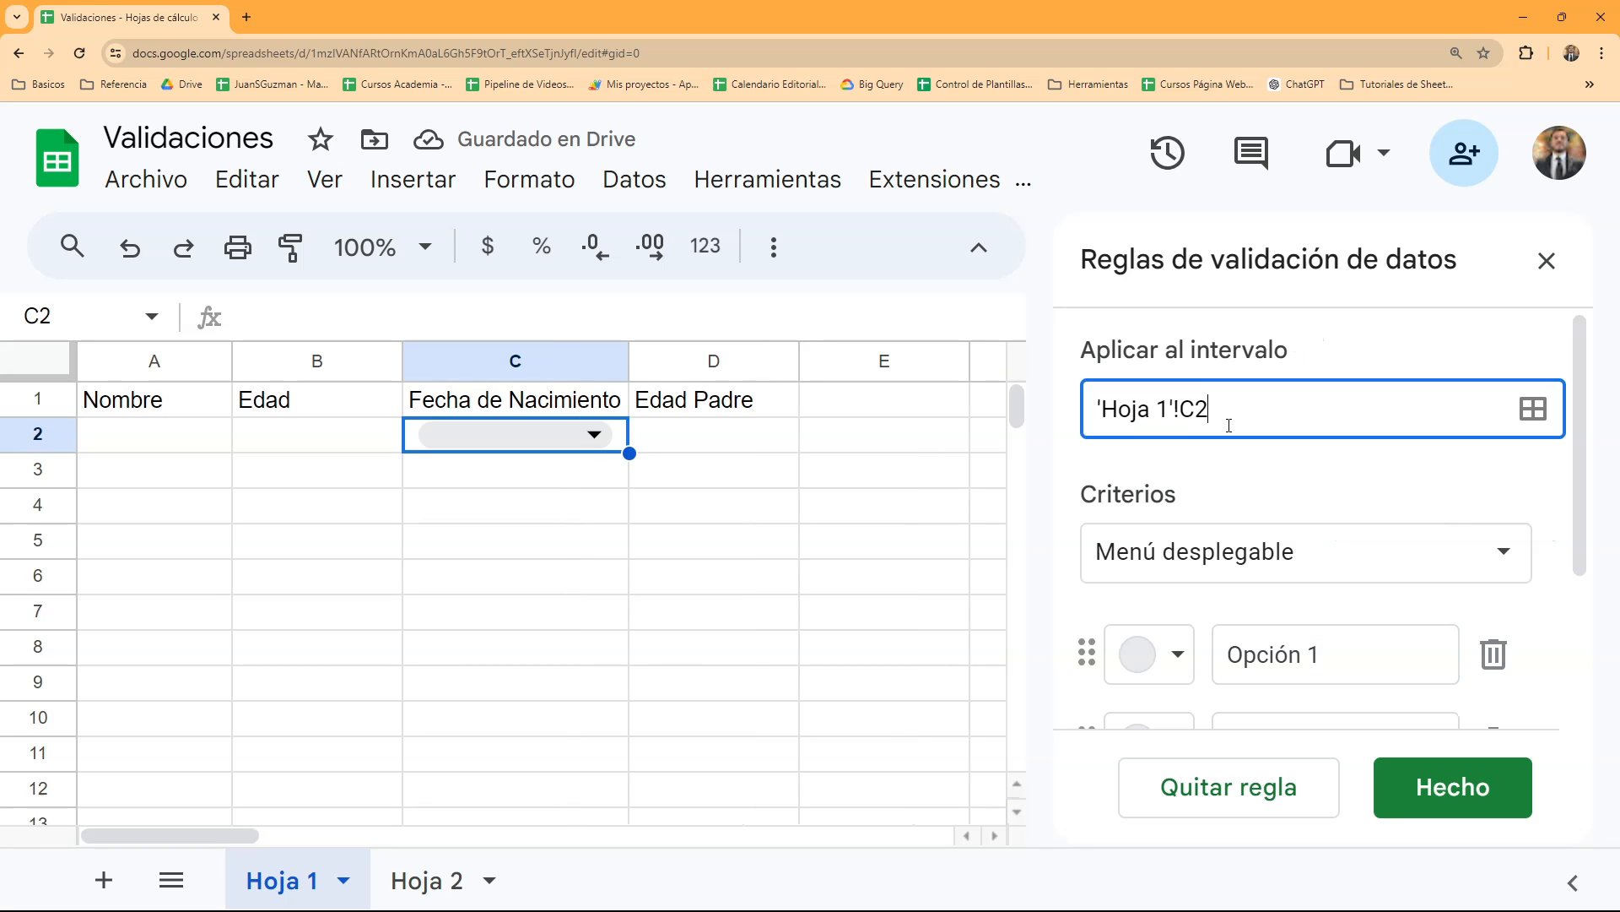
type(":C")
- Set the criterion of the 'Hoja 1'!C2:C validation rule to "La fecha es anterior"
left_click(1404, 561)
scroll(1286, 687, "down", 3)
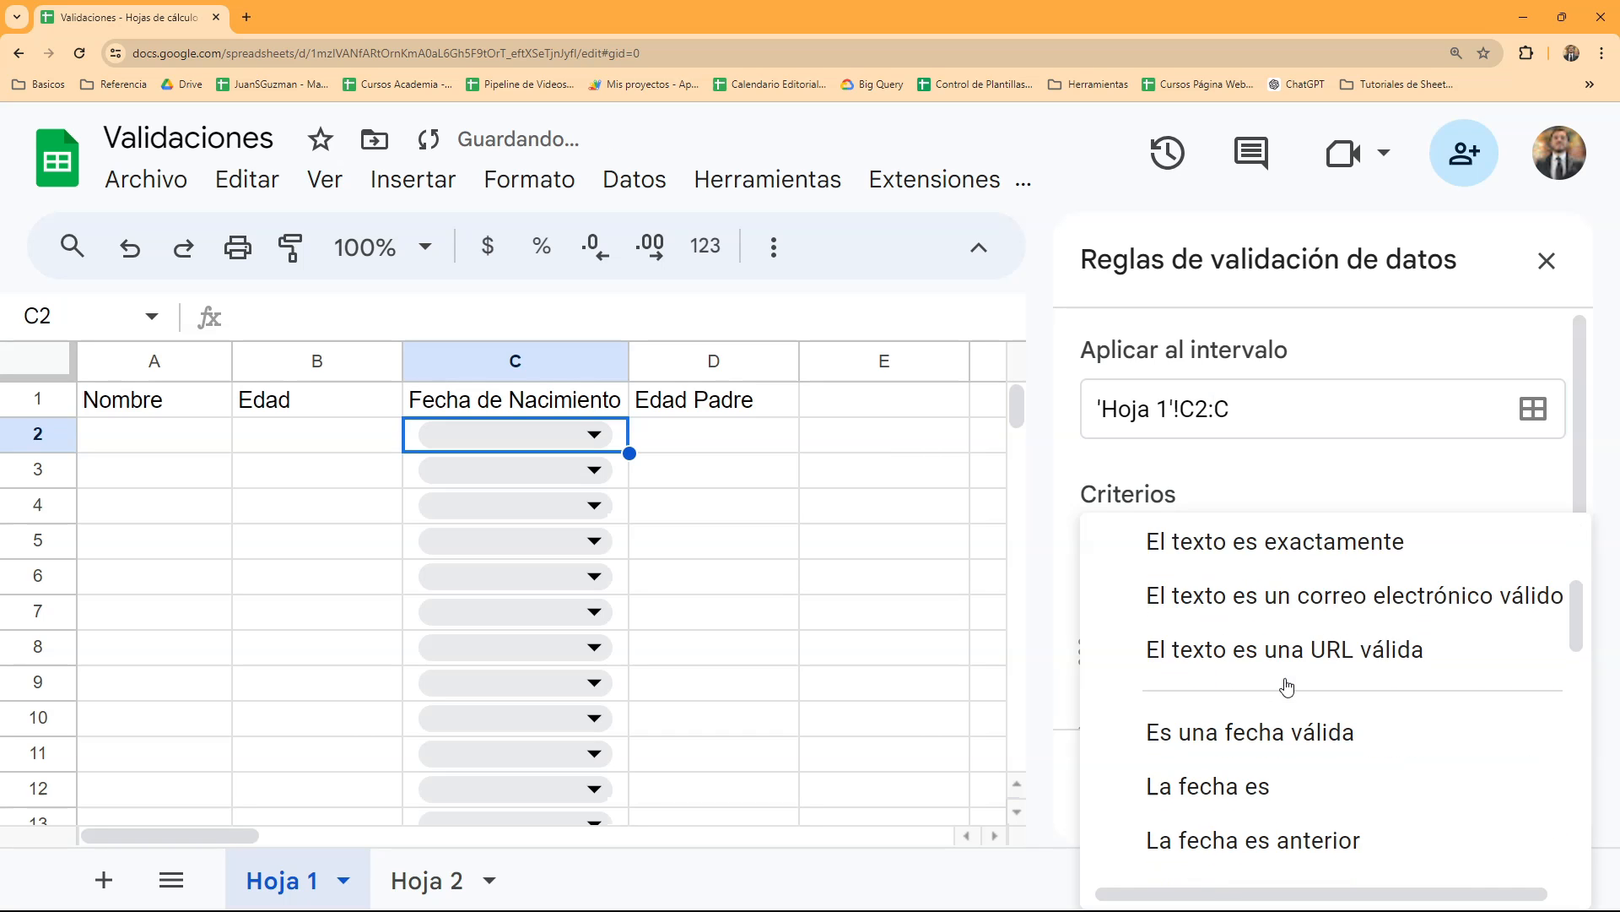
scroll(1283, 687, "down", 3)
scroll(1273, 669, "up", 2)
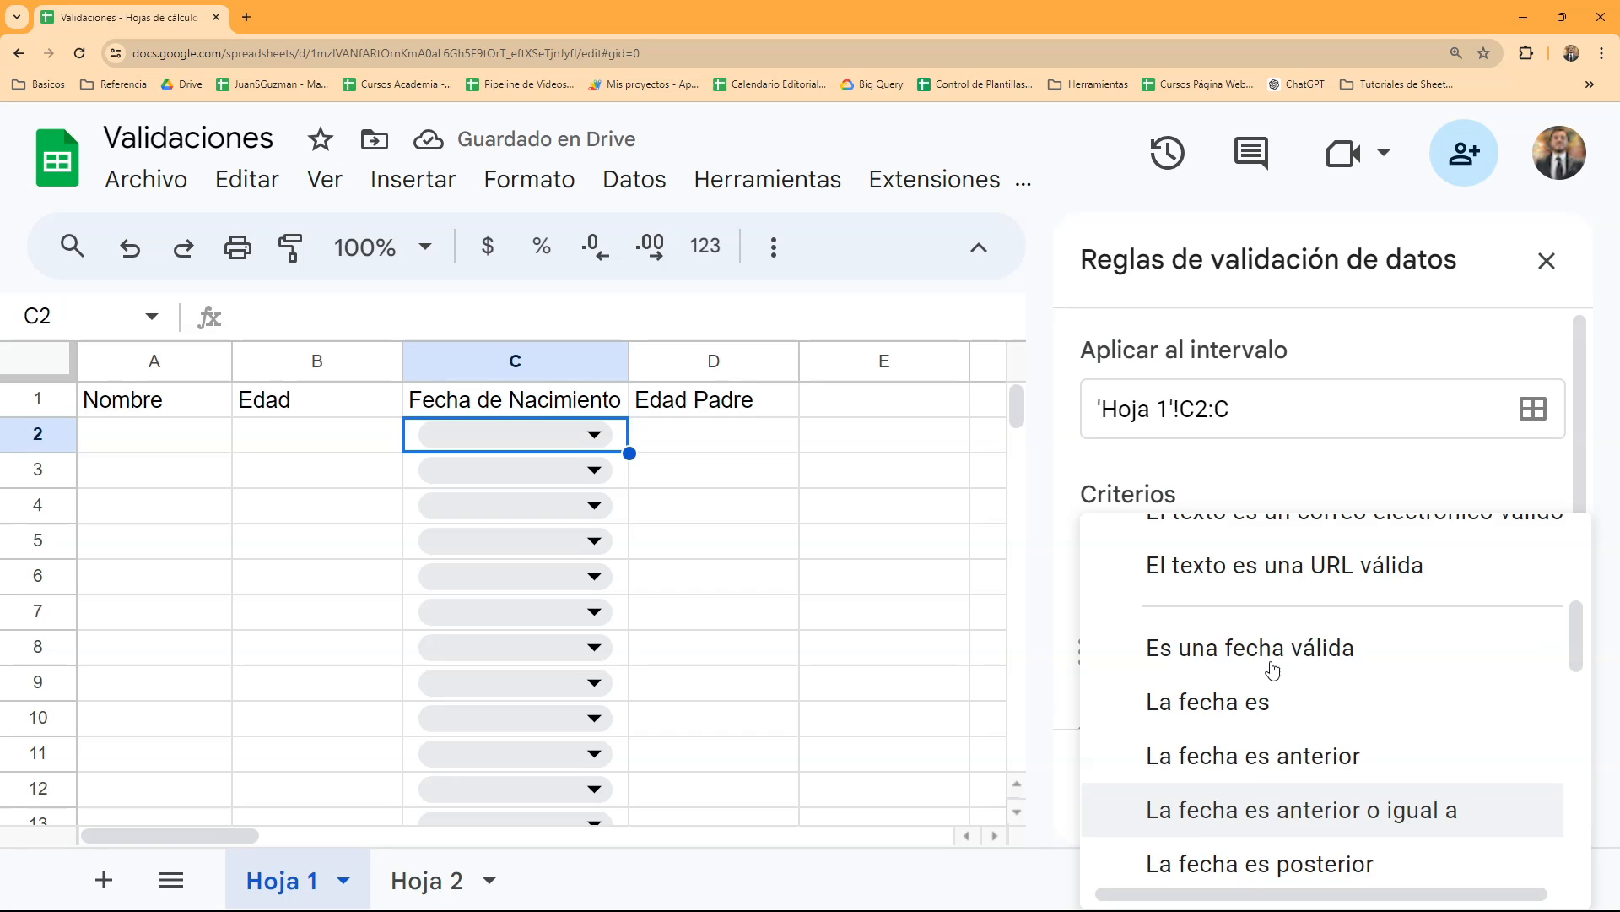
scroll(1274, 705, "down", 1)
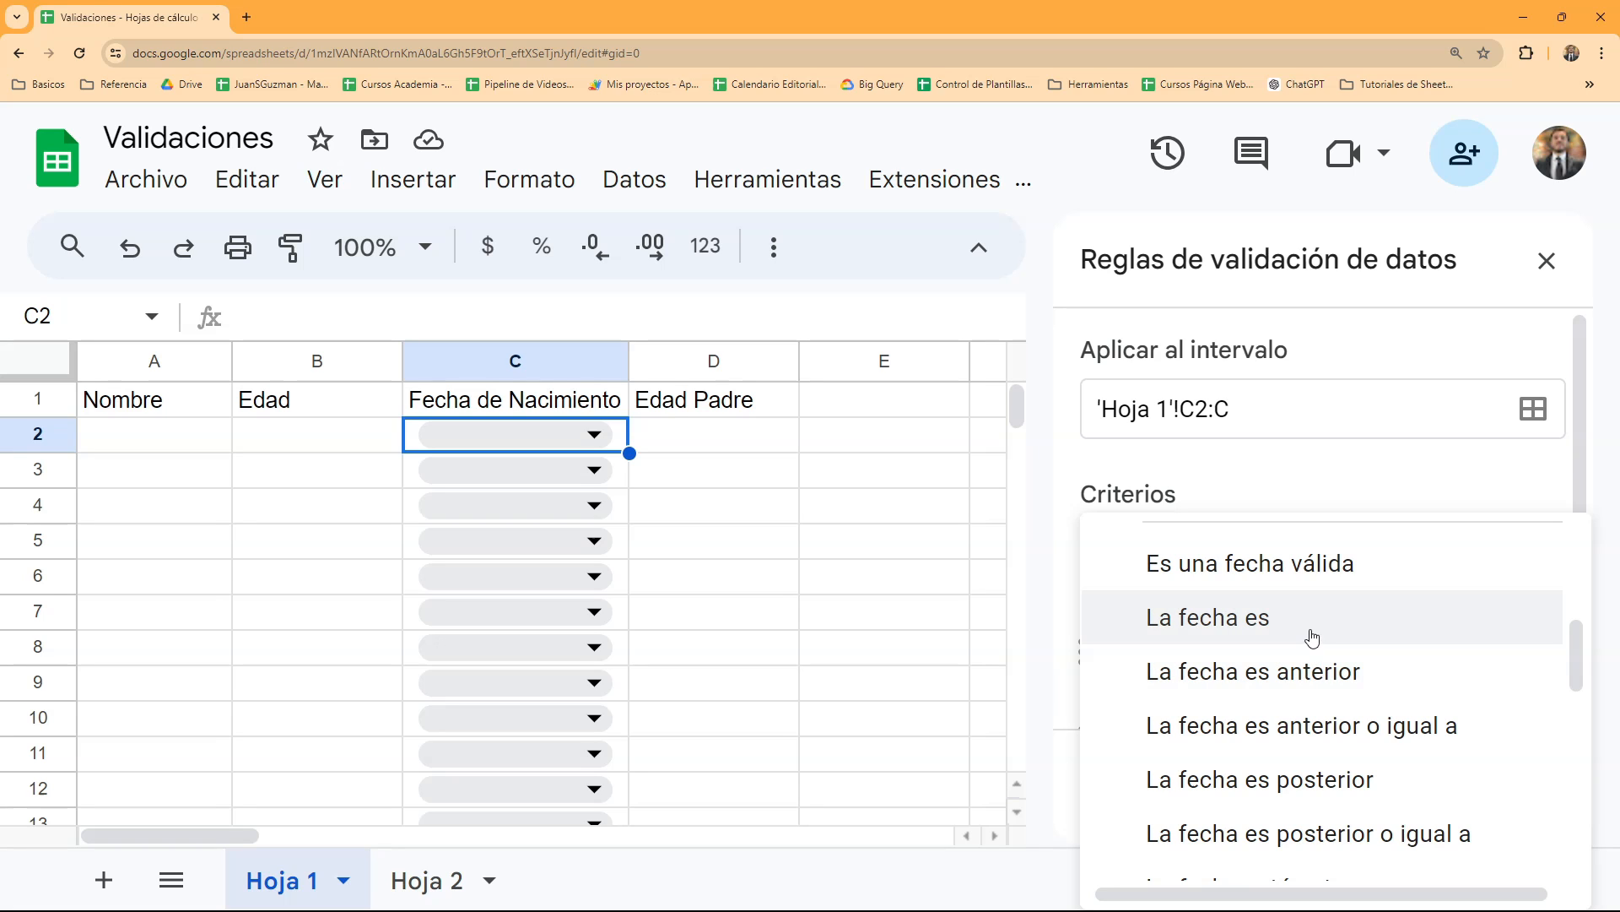
scroll(1317, 641, "down", 1)
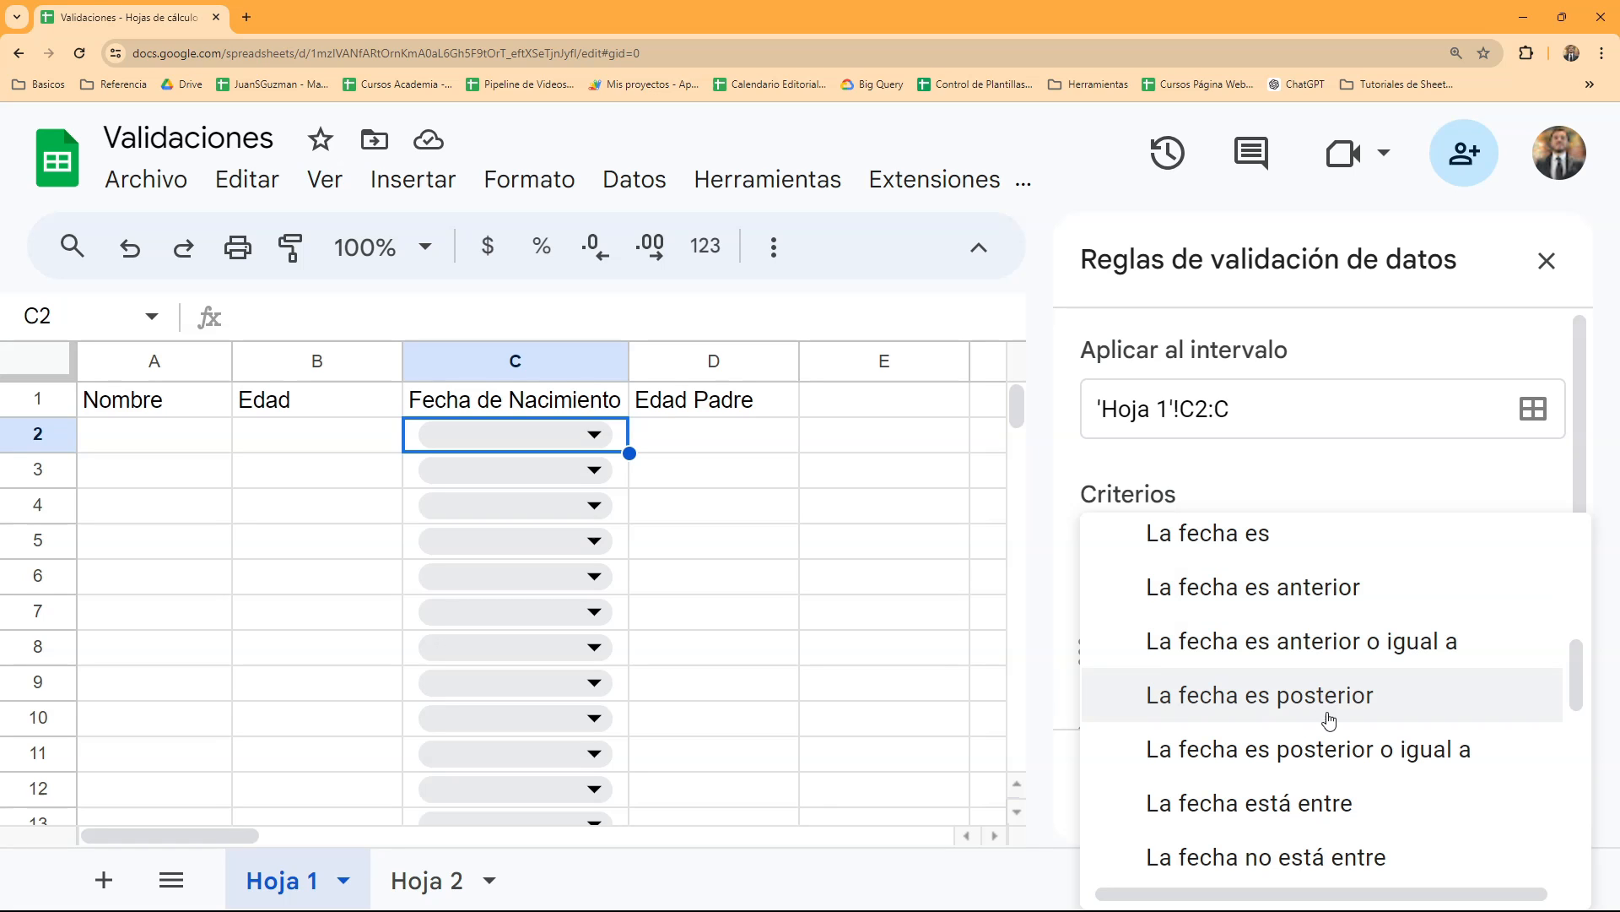
scroll(1331, 700, "down", 2)
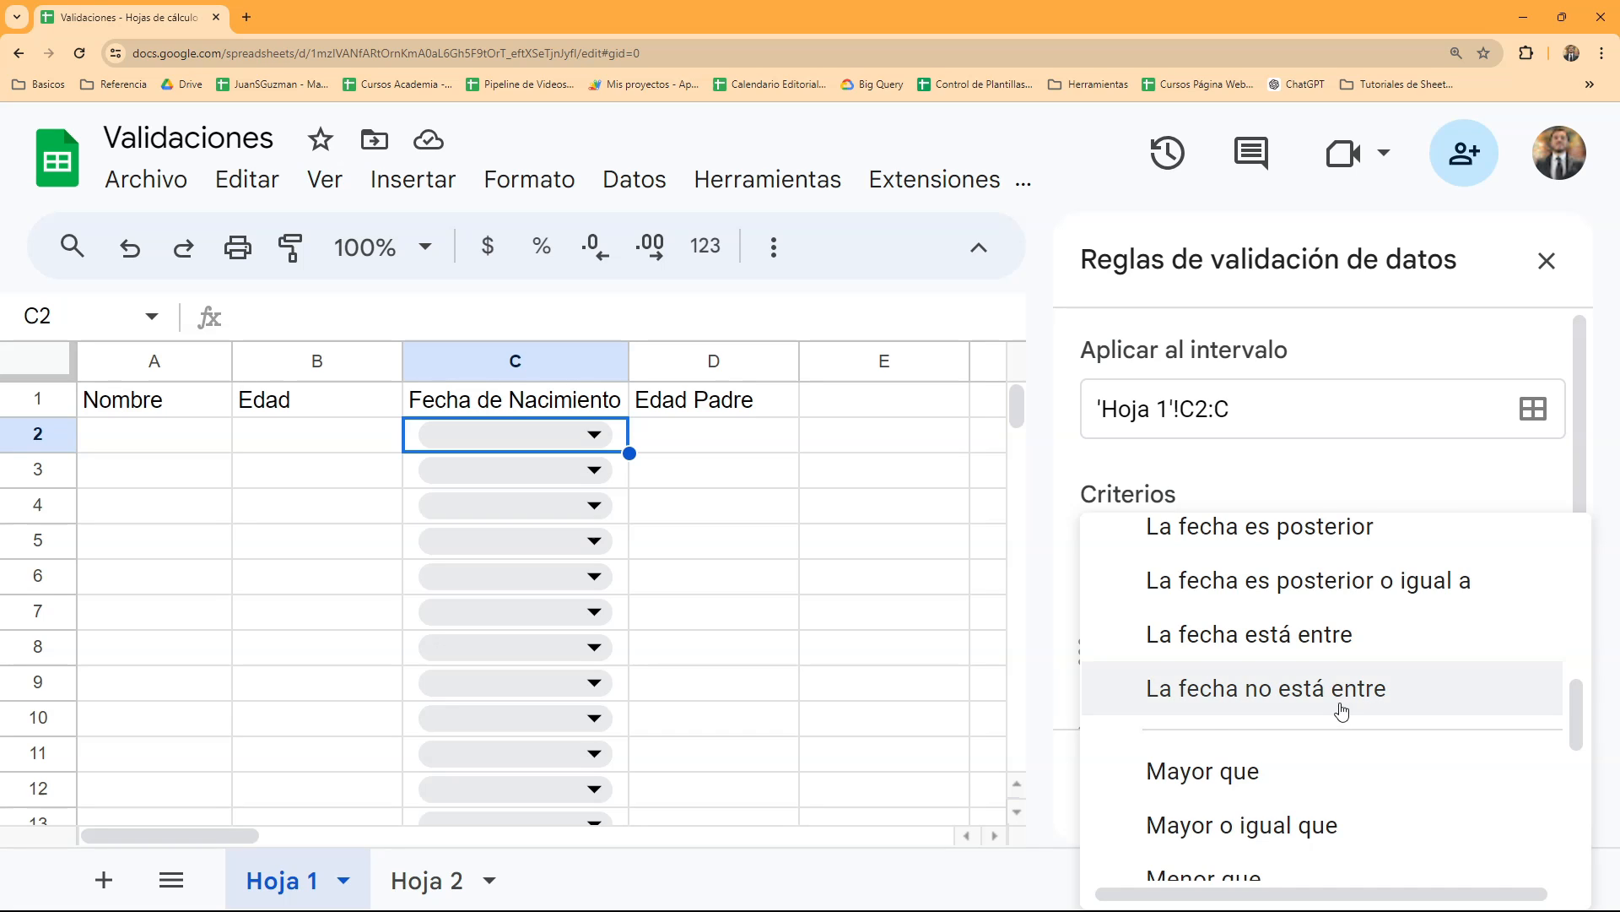
scroll(1341, 709, "up", 2)
scroll(1332, 702, "up", 1)
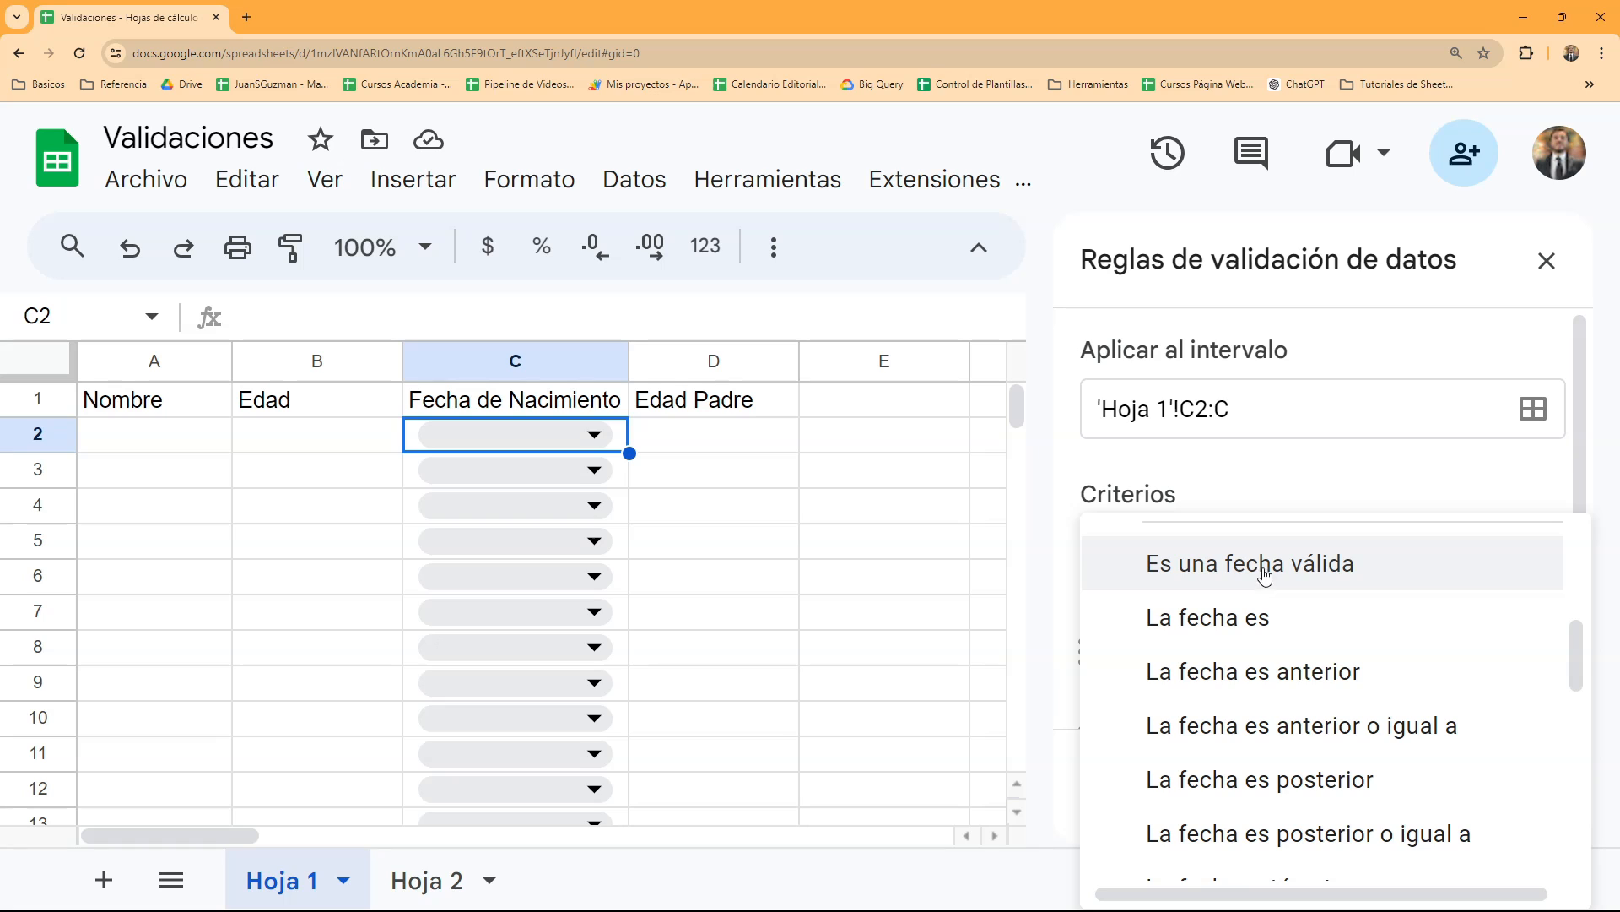
left_click(1287, 681)
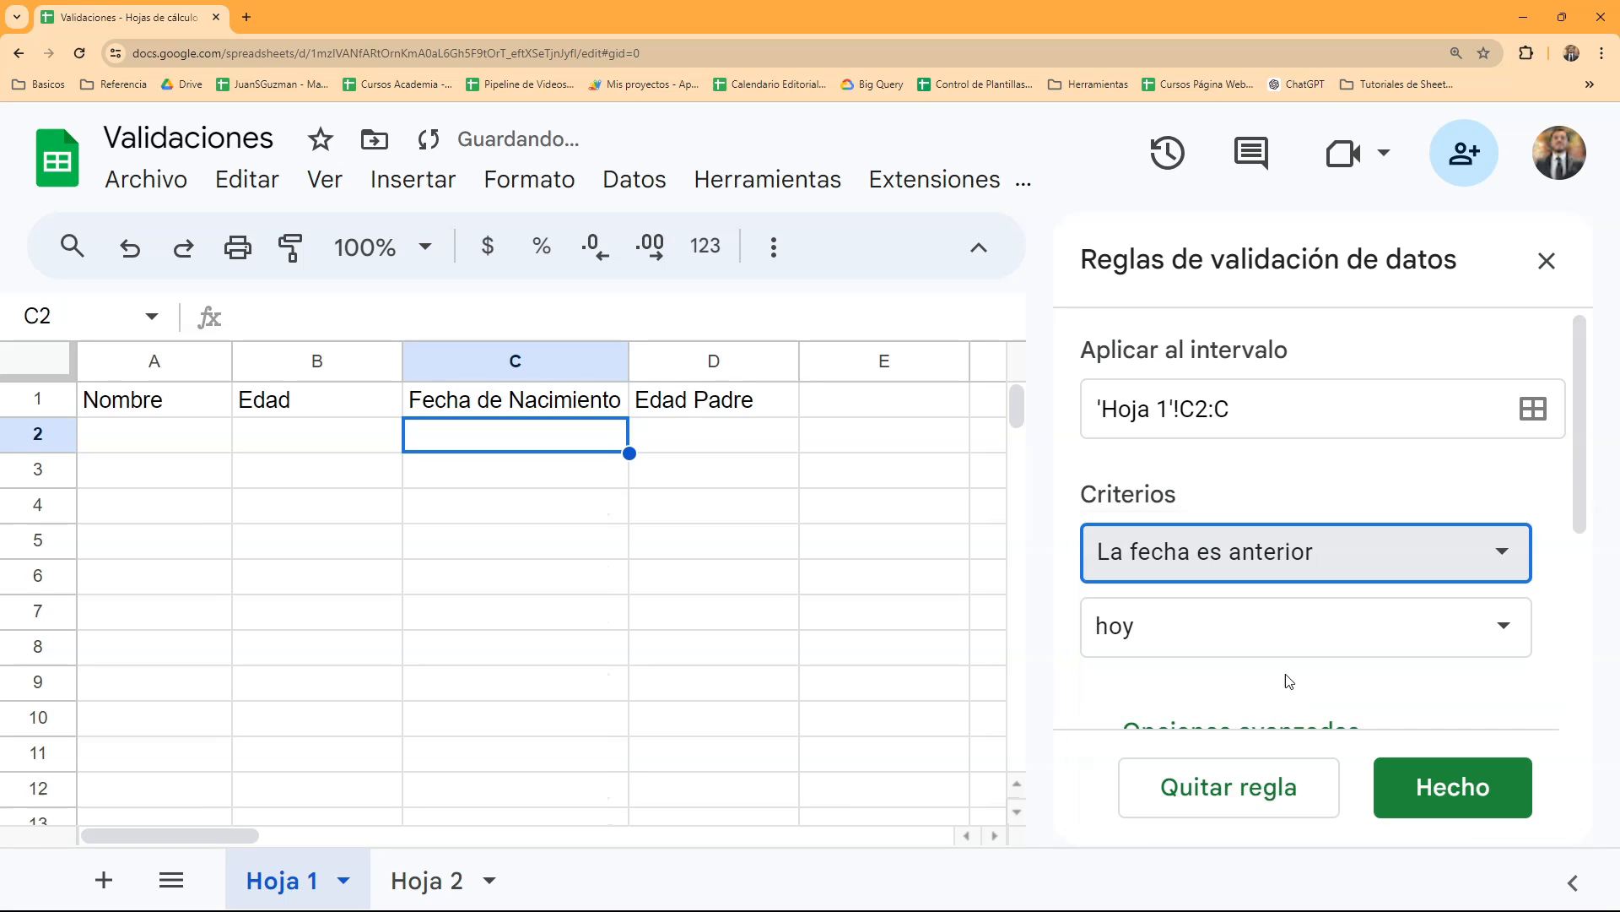
- Compare the dates against an exact date ("fecha exacta") and set that date to 01/01/2010
left_click(1324, 655)
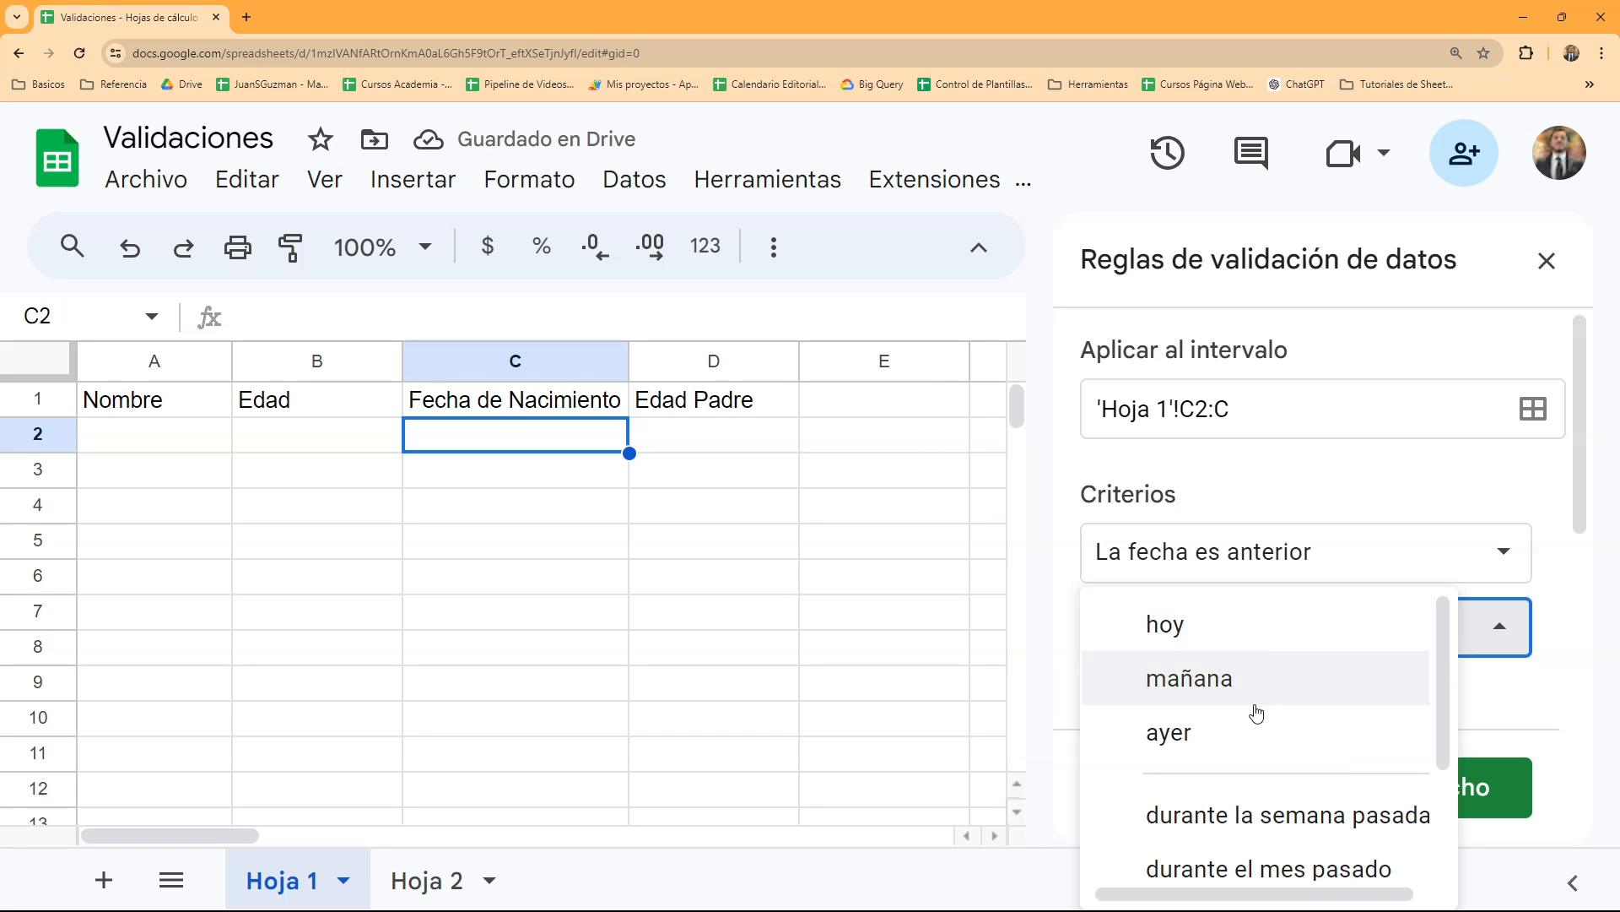
scroll(1271, 724, "down", 2)
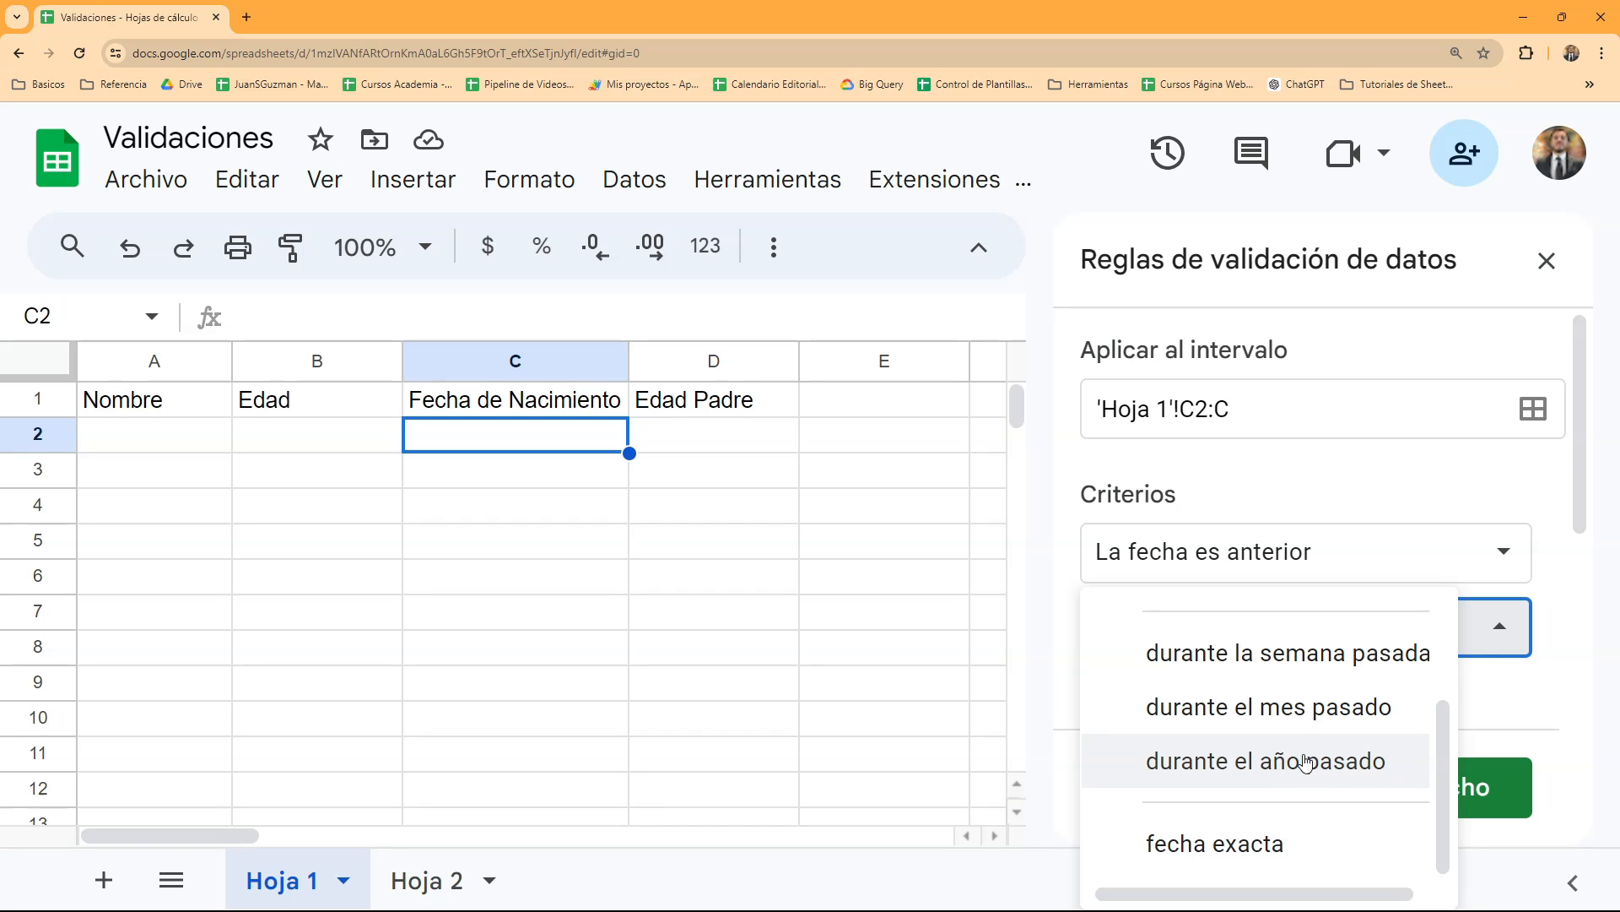
scroll(1306, 761, "up", 3)
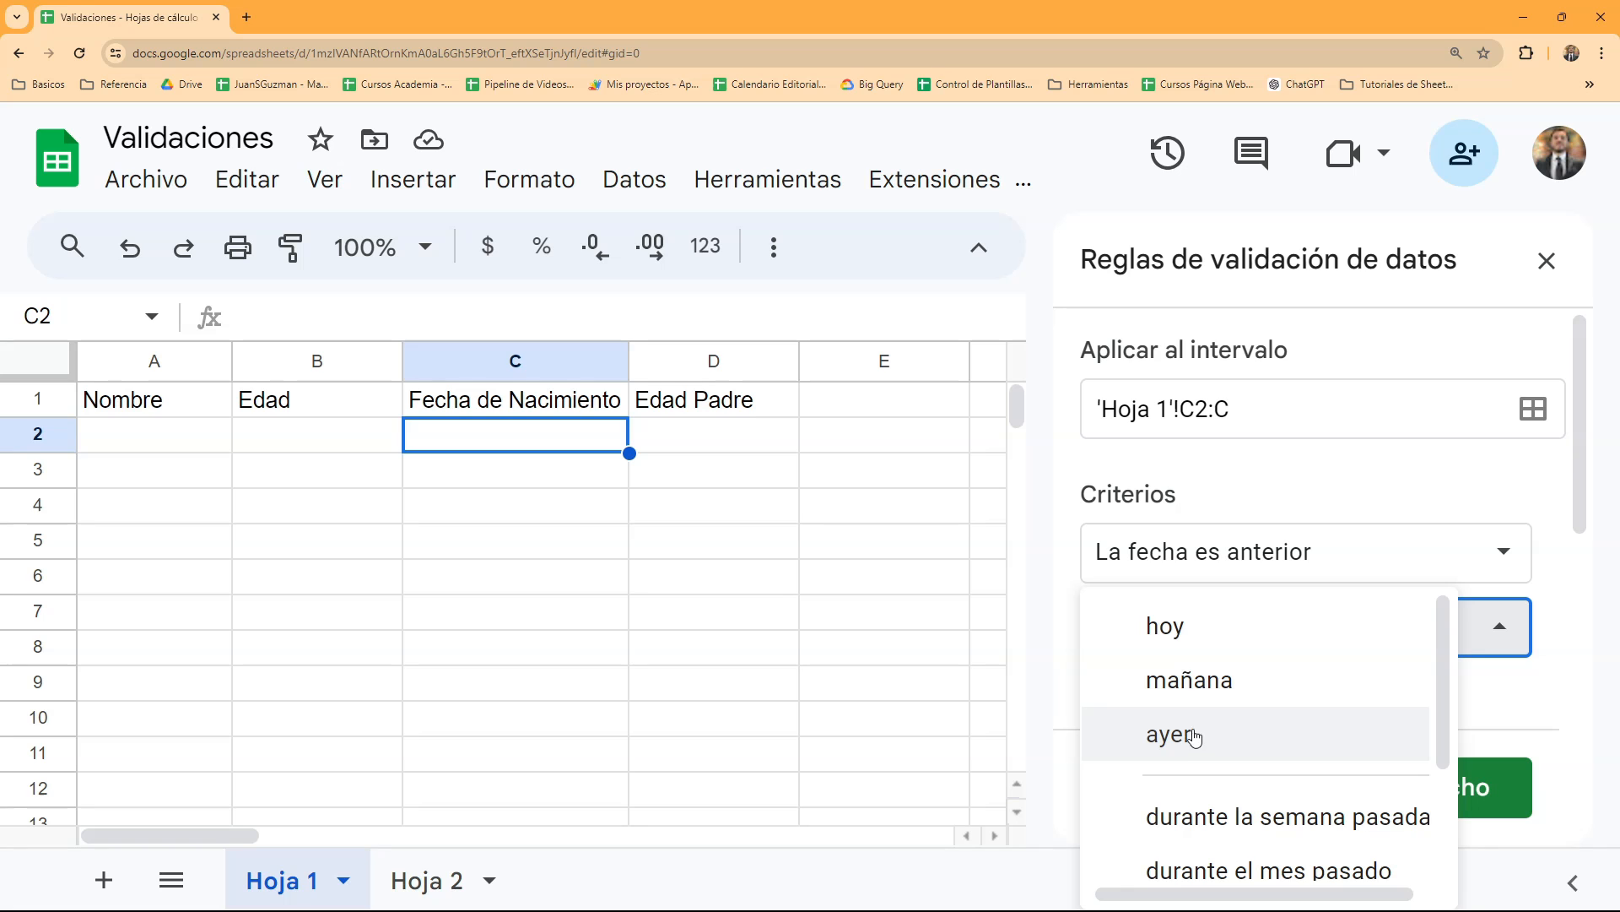
scroll(1220, 737, "down", 2)
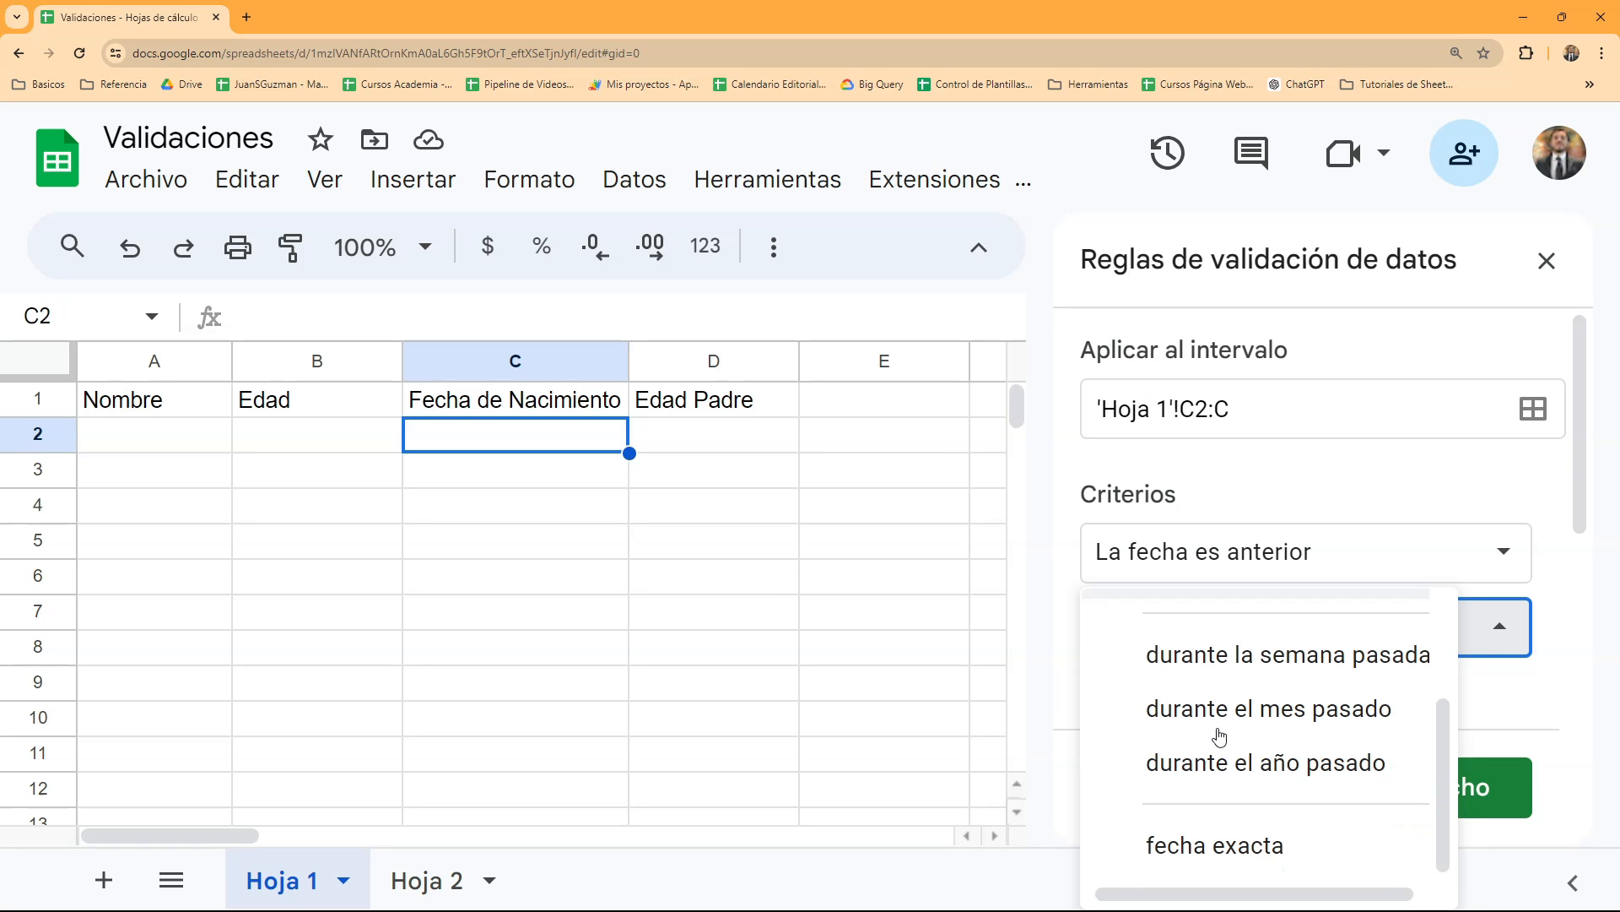
left_click(1202, 846)
scroll(1226, 687, "down", 4)
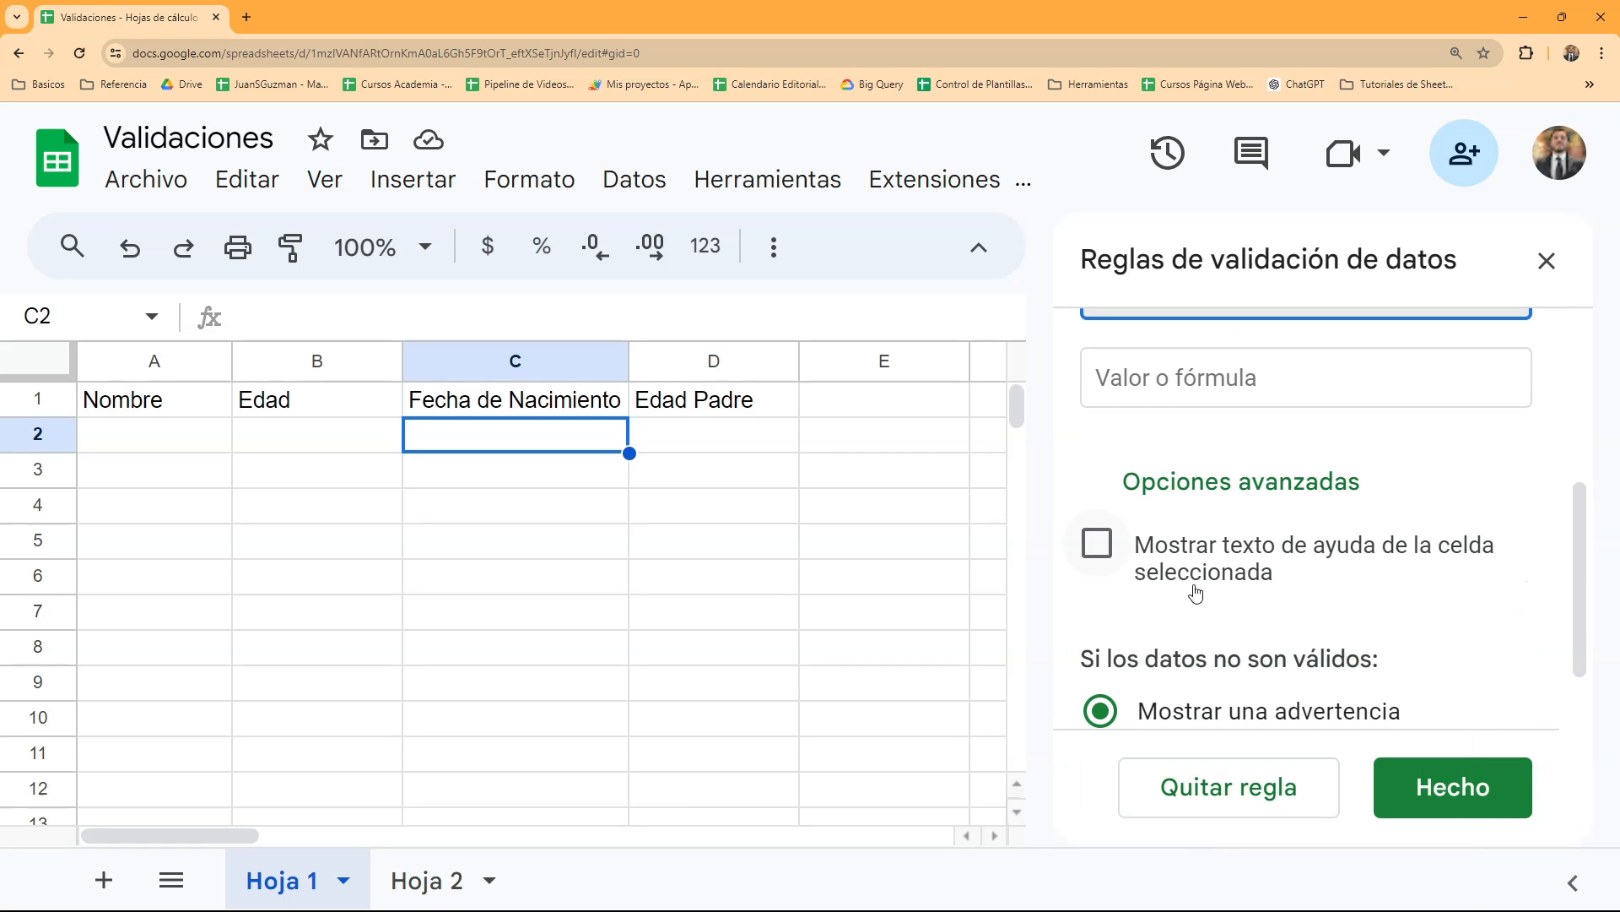
scroll(1168, 517, "up", 2)
left_click(1163, 537)
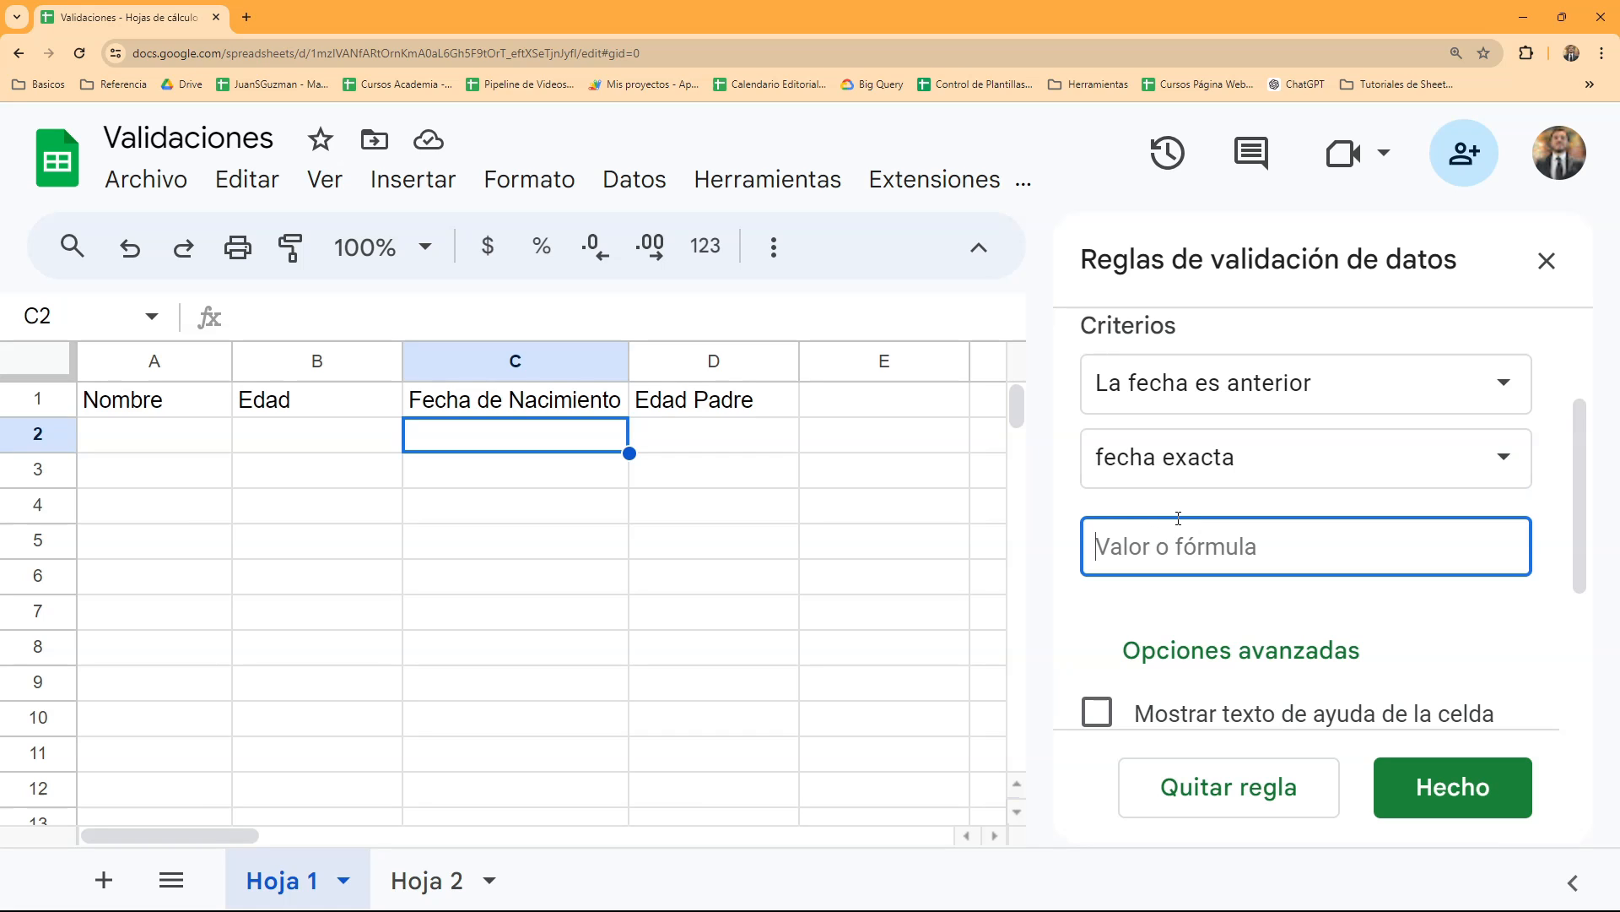
type("01/01/")
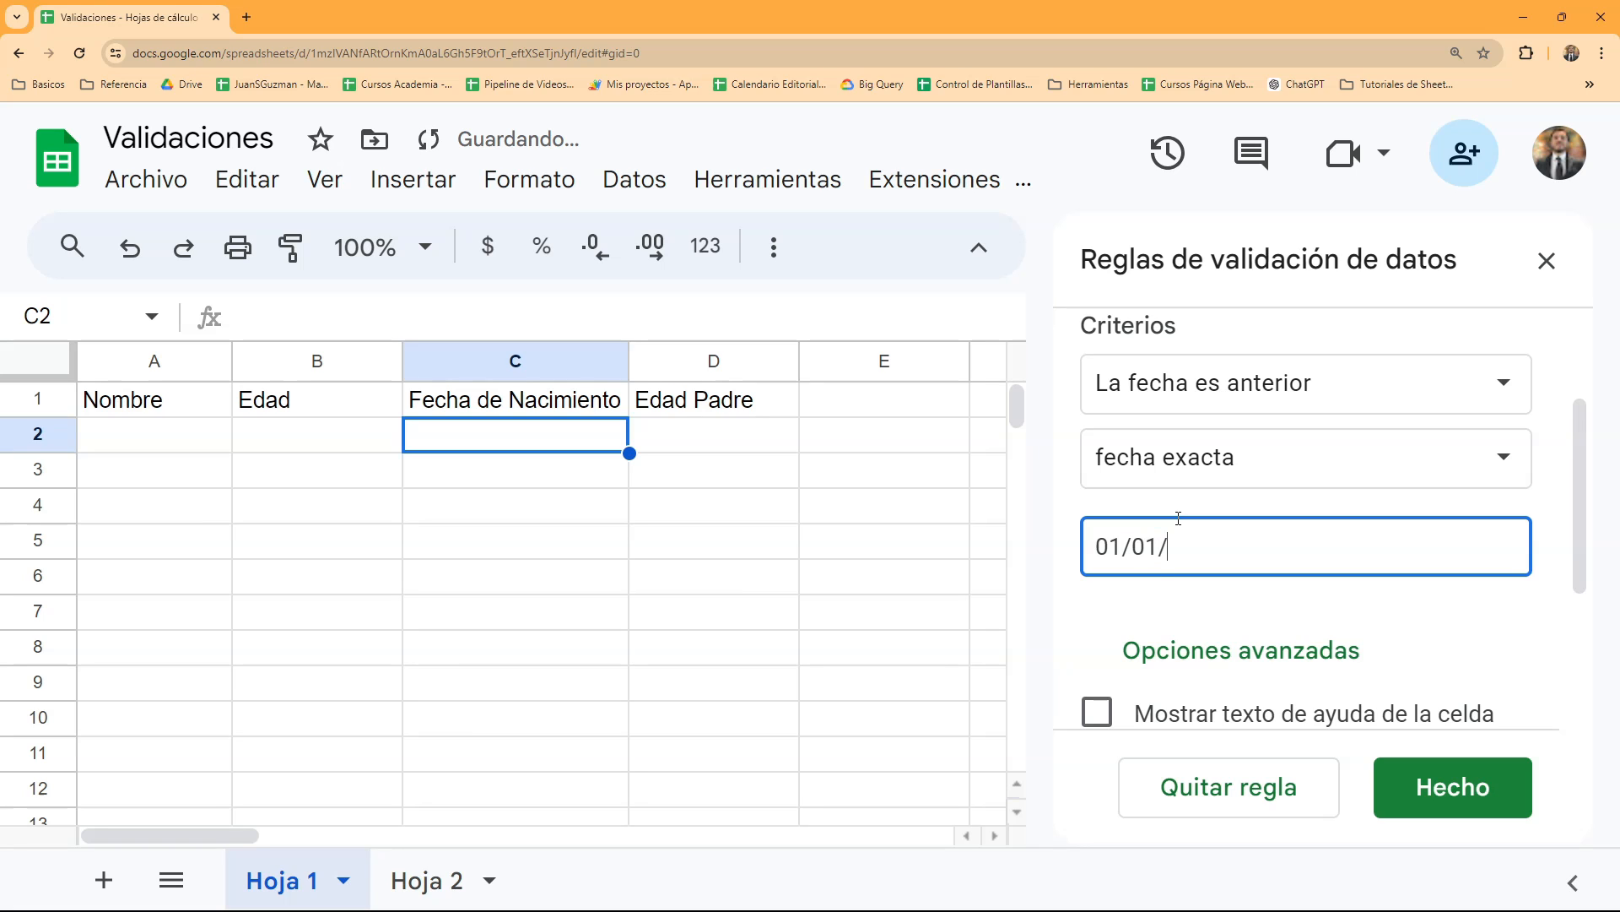
type("2010")
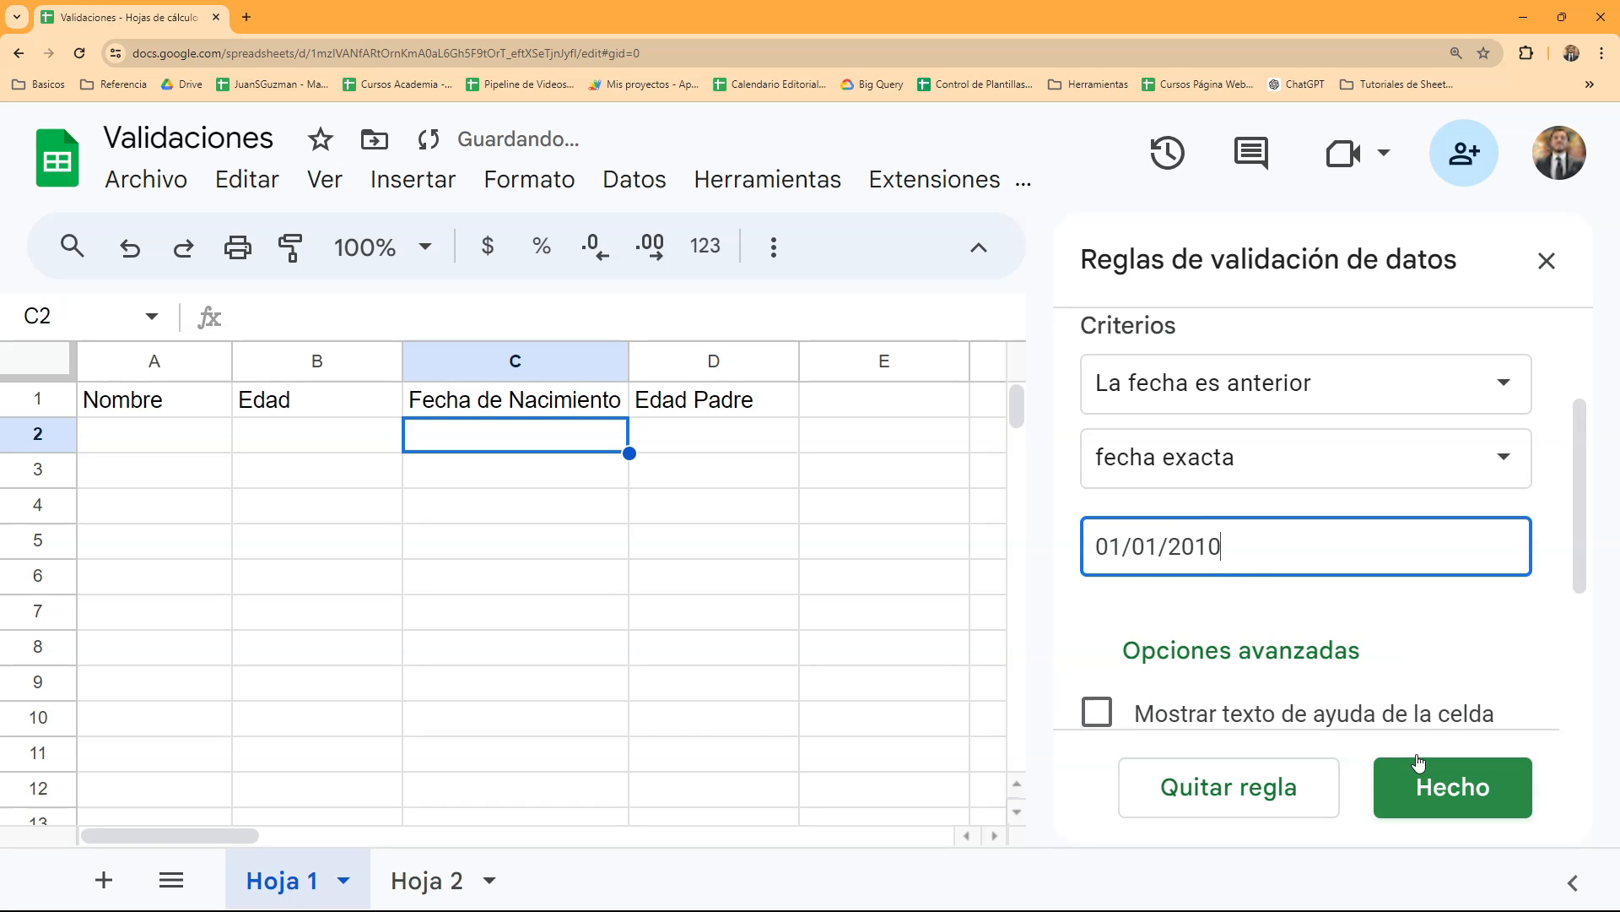
- Make the date rule reject invalid data ("Rechazar los datos introducidos") and save the rule
scroll(1249, 658, "down", 3)
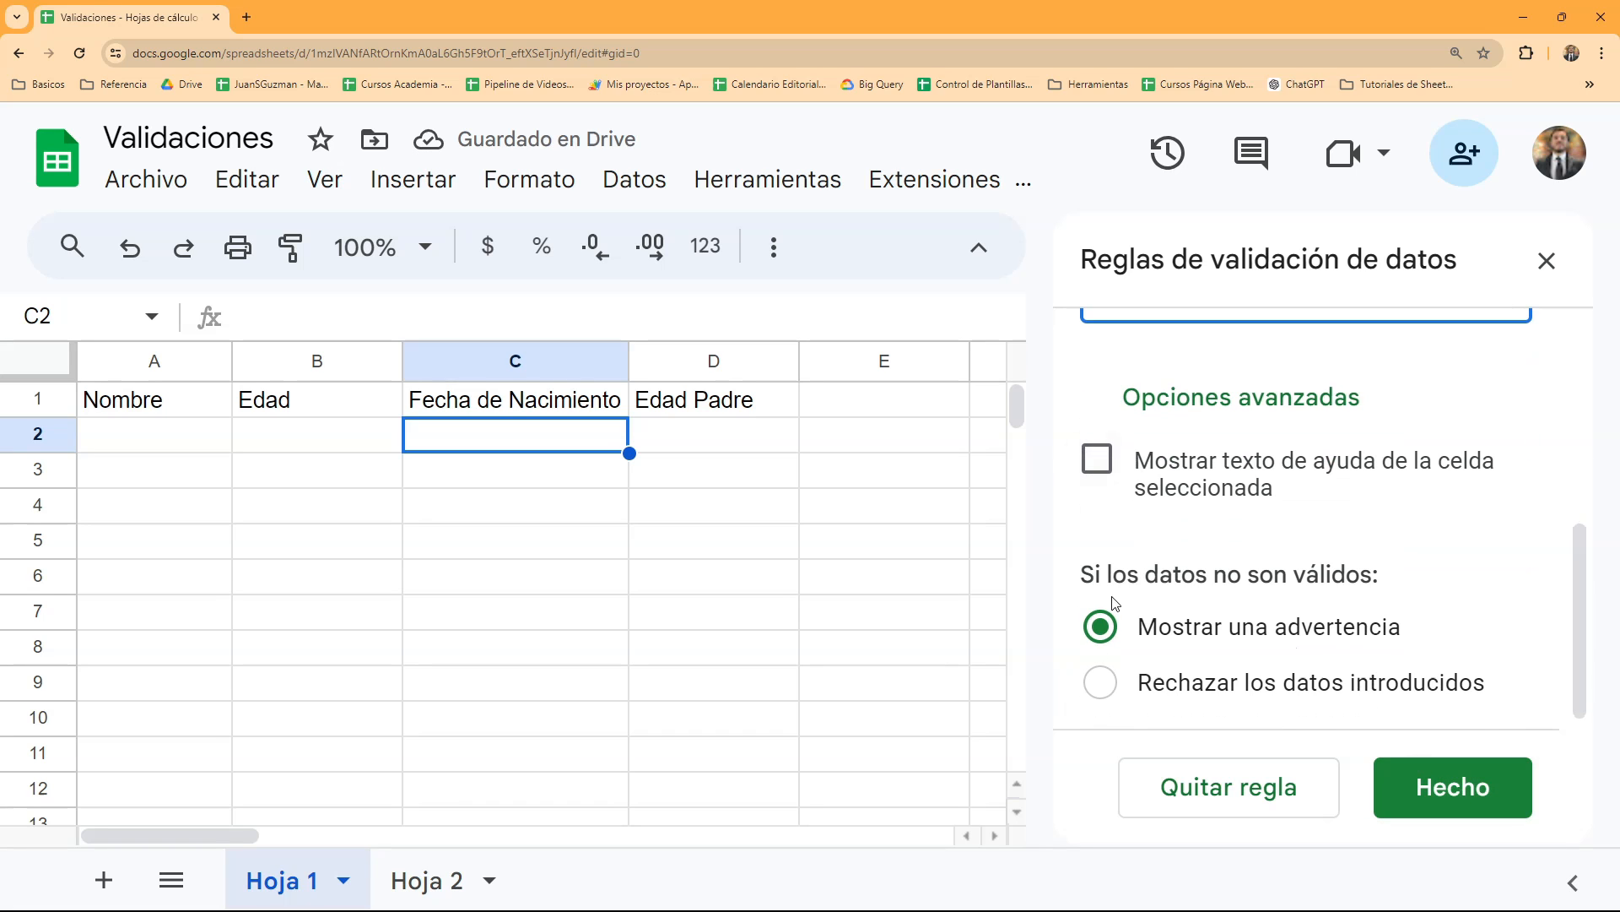
left_click(1099, 682)
left_click(1452, 788)
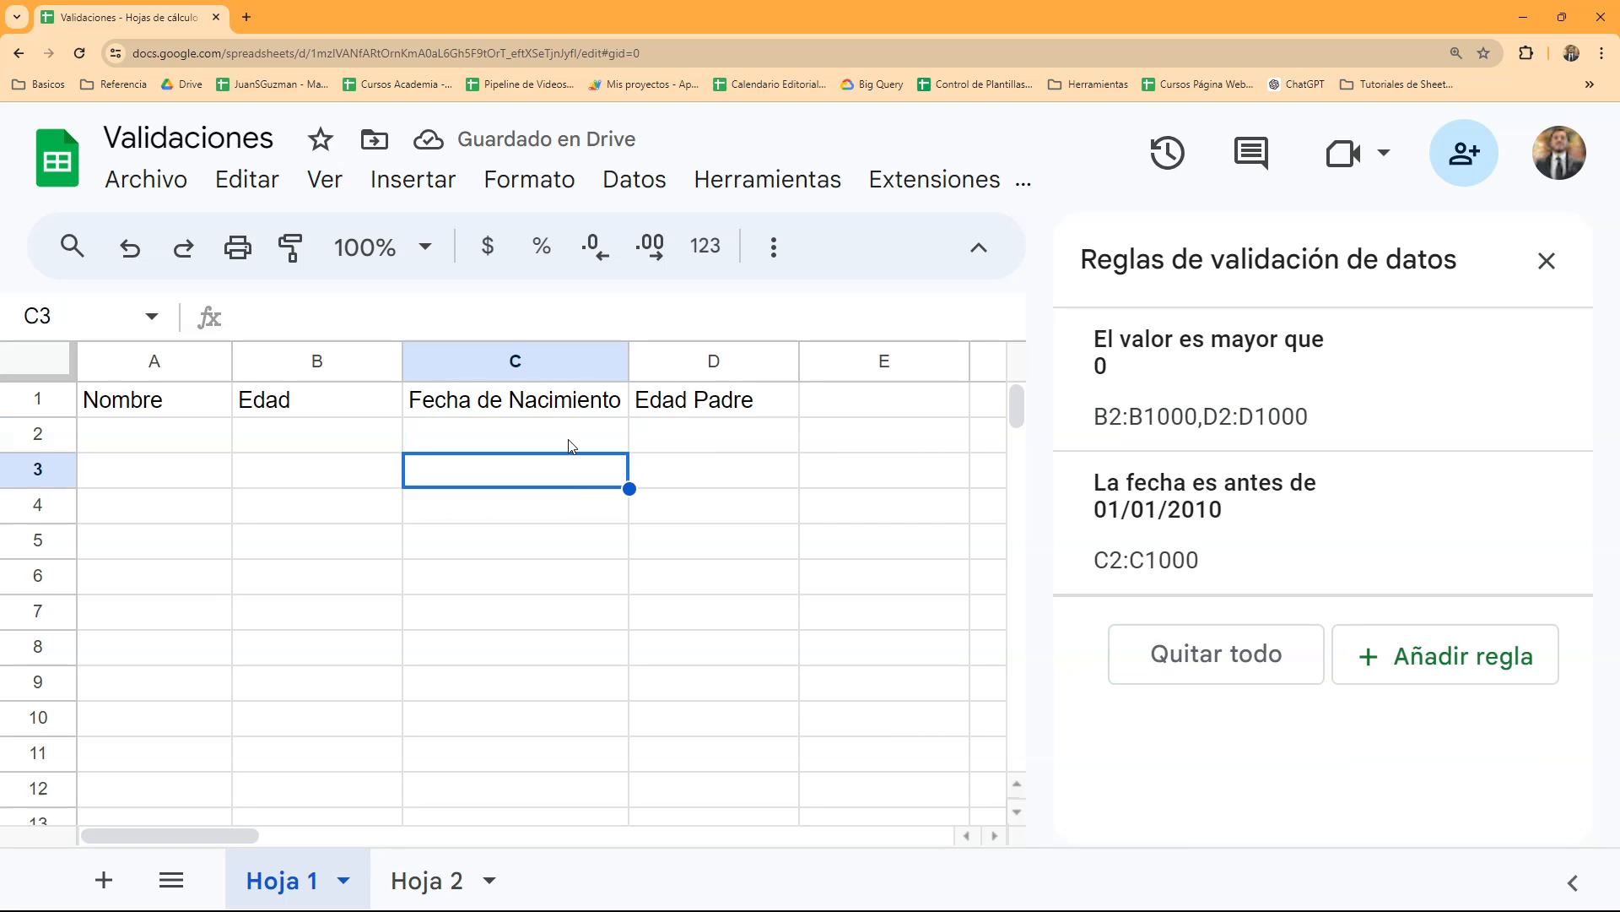
- Test the date rule in cell C2 by trying the text "dfdf" and the number 3, and clear the cell
type("dfdf")
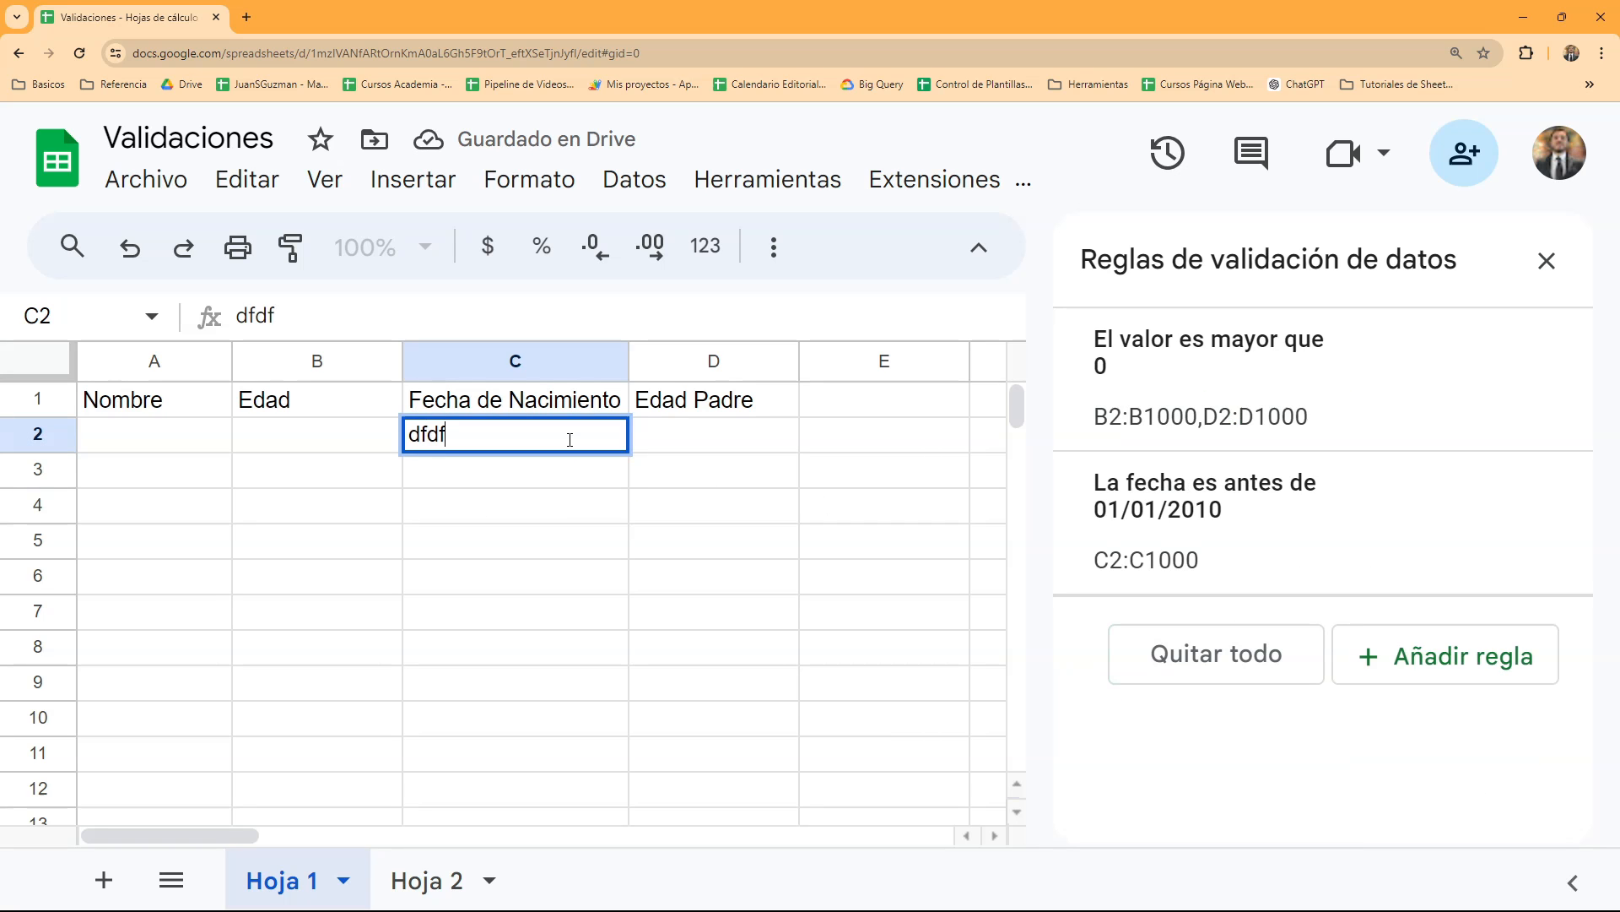
key("Return")
key("Return")
left_click(569, 439)
type("3")
key("Return")
left_click(569, 445)
key("Delete")
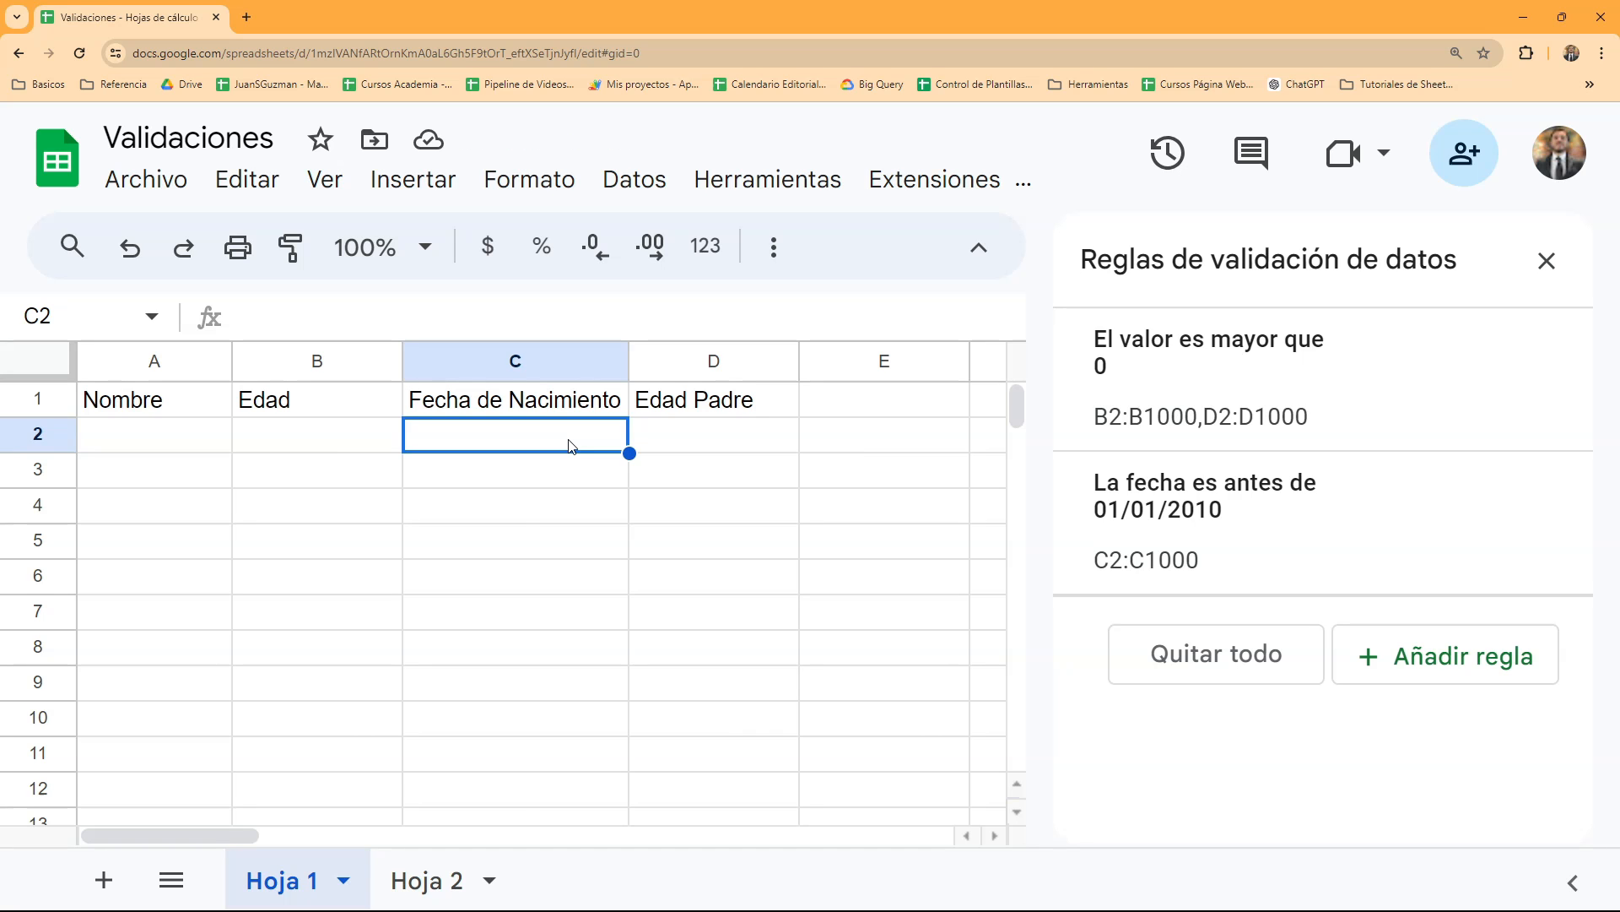
type("768974358973895")
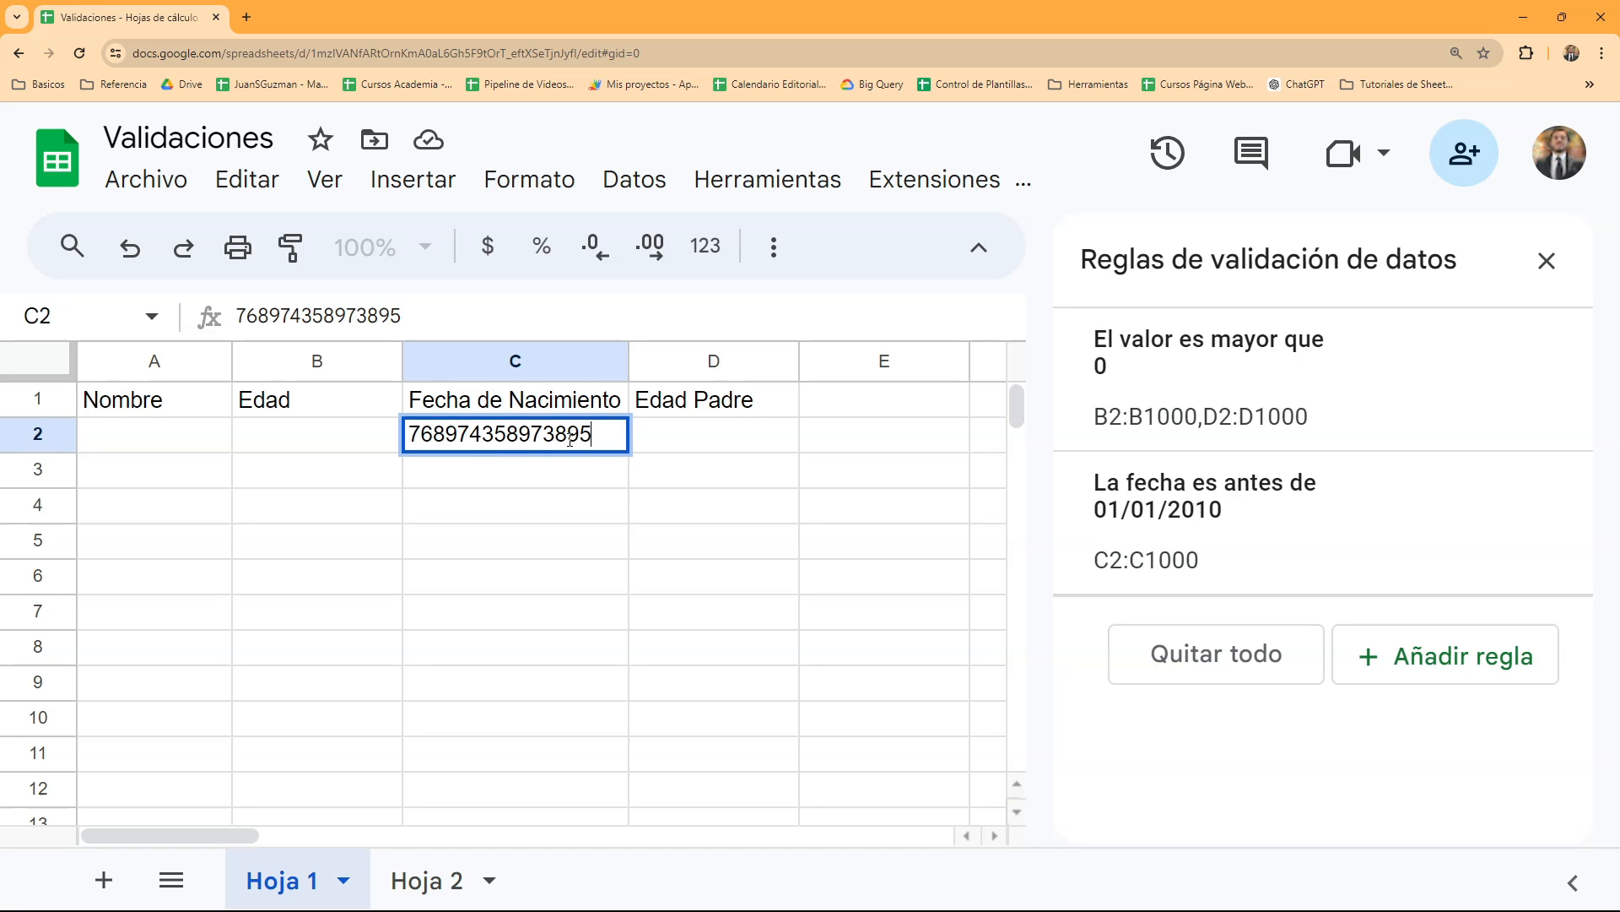
key("Return")
key("Return")
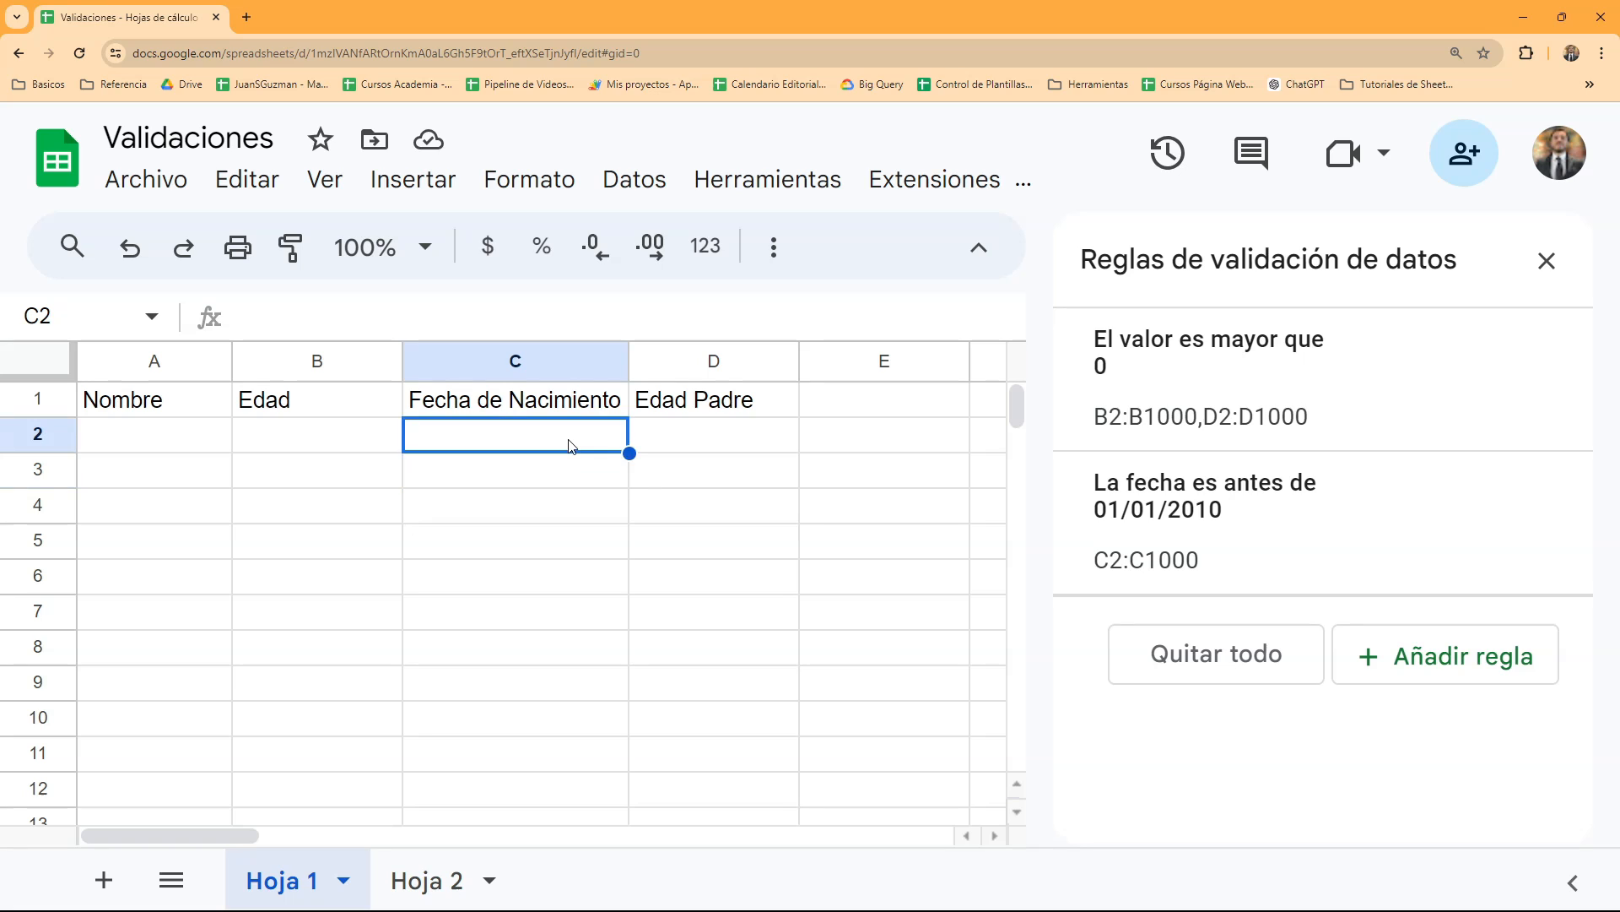
type("5")
key("Delete")
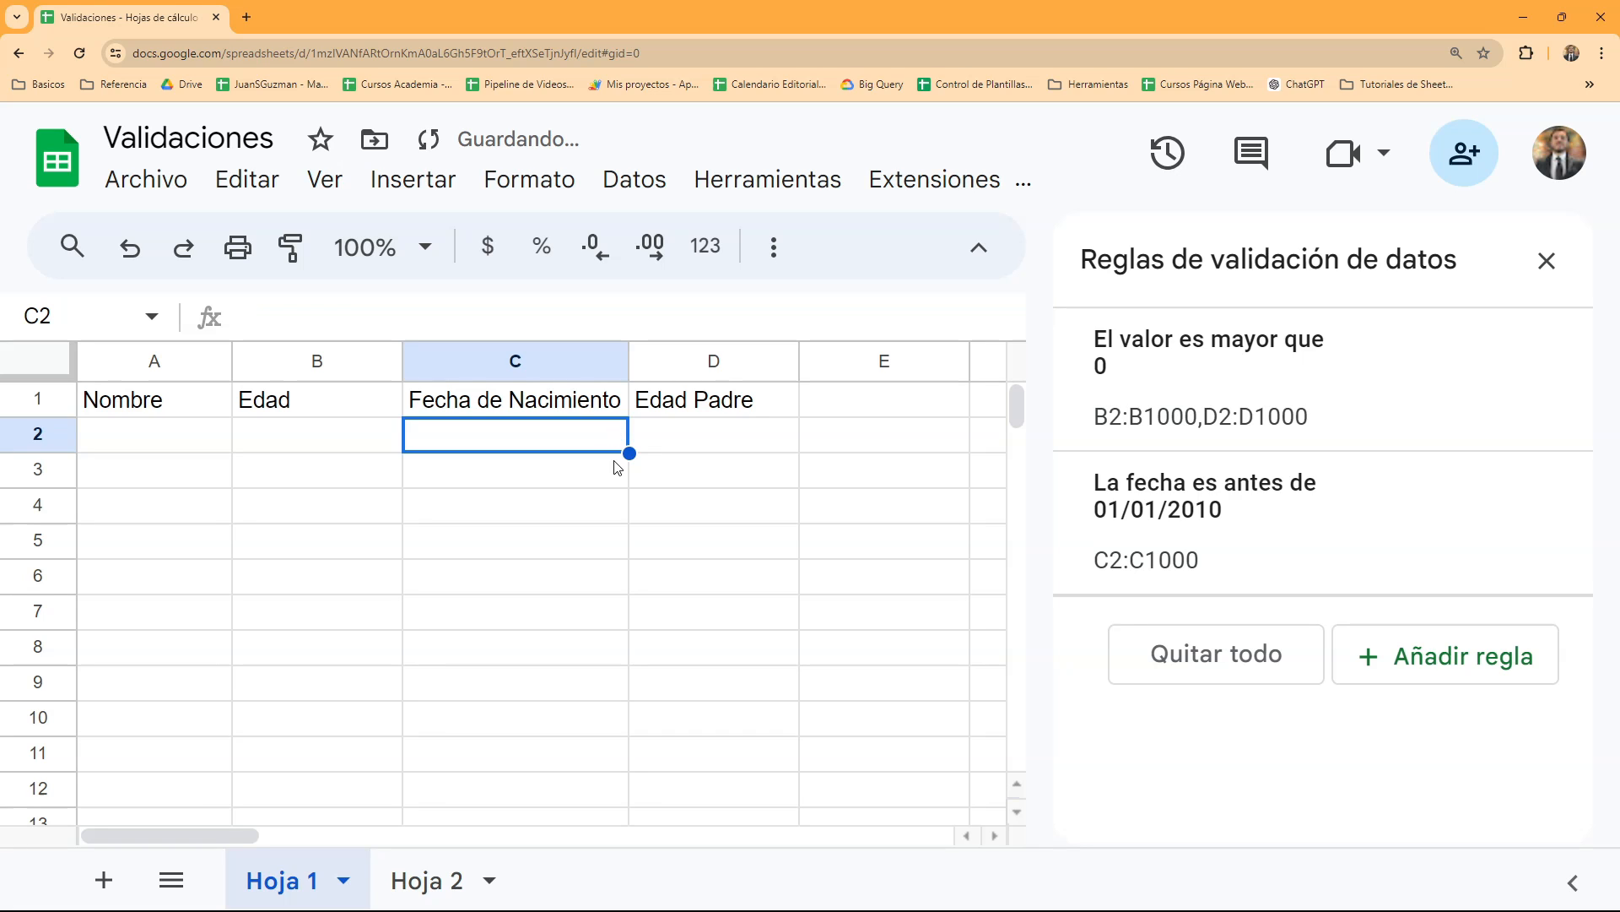
- Enter a birth date earlier than 01/01/2010 in cell C2
type("11/1/1980")
key("Return")
key("Up")
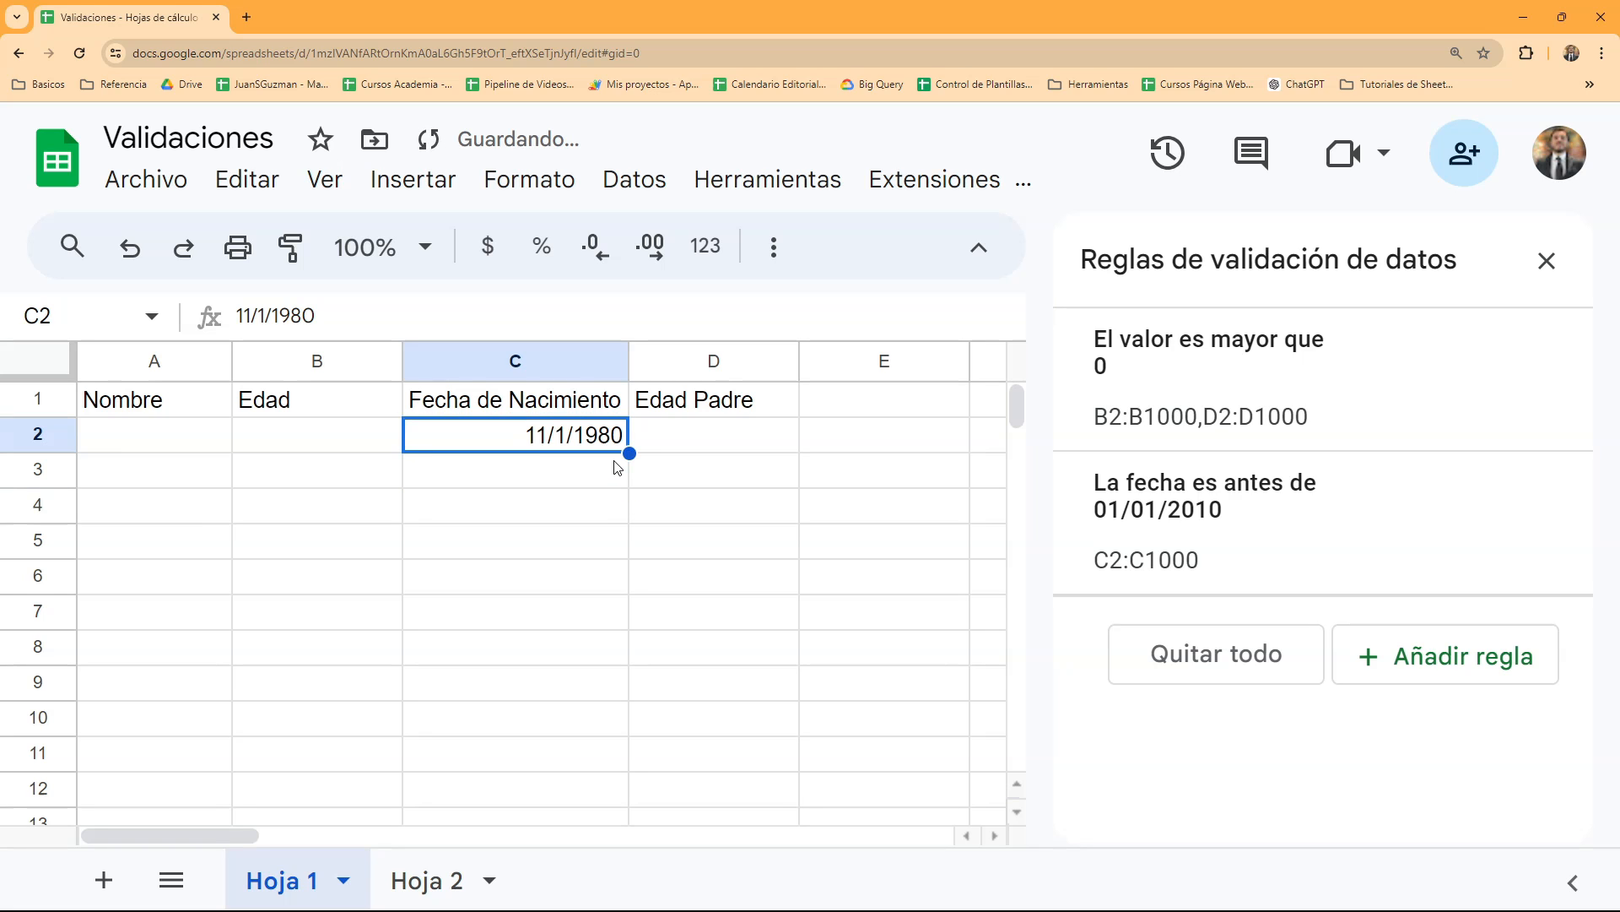
- Try to replace the birth date in cell C2 with a date after 01/01/2010
type("11/1")
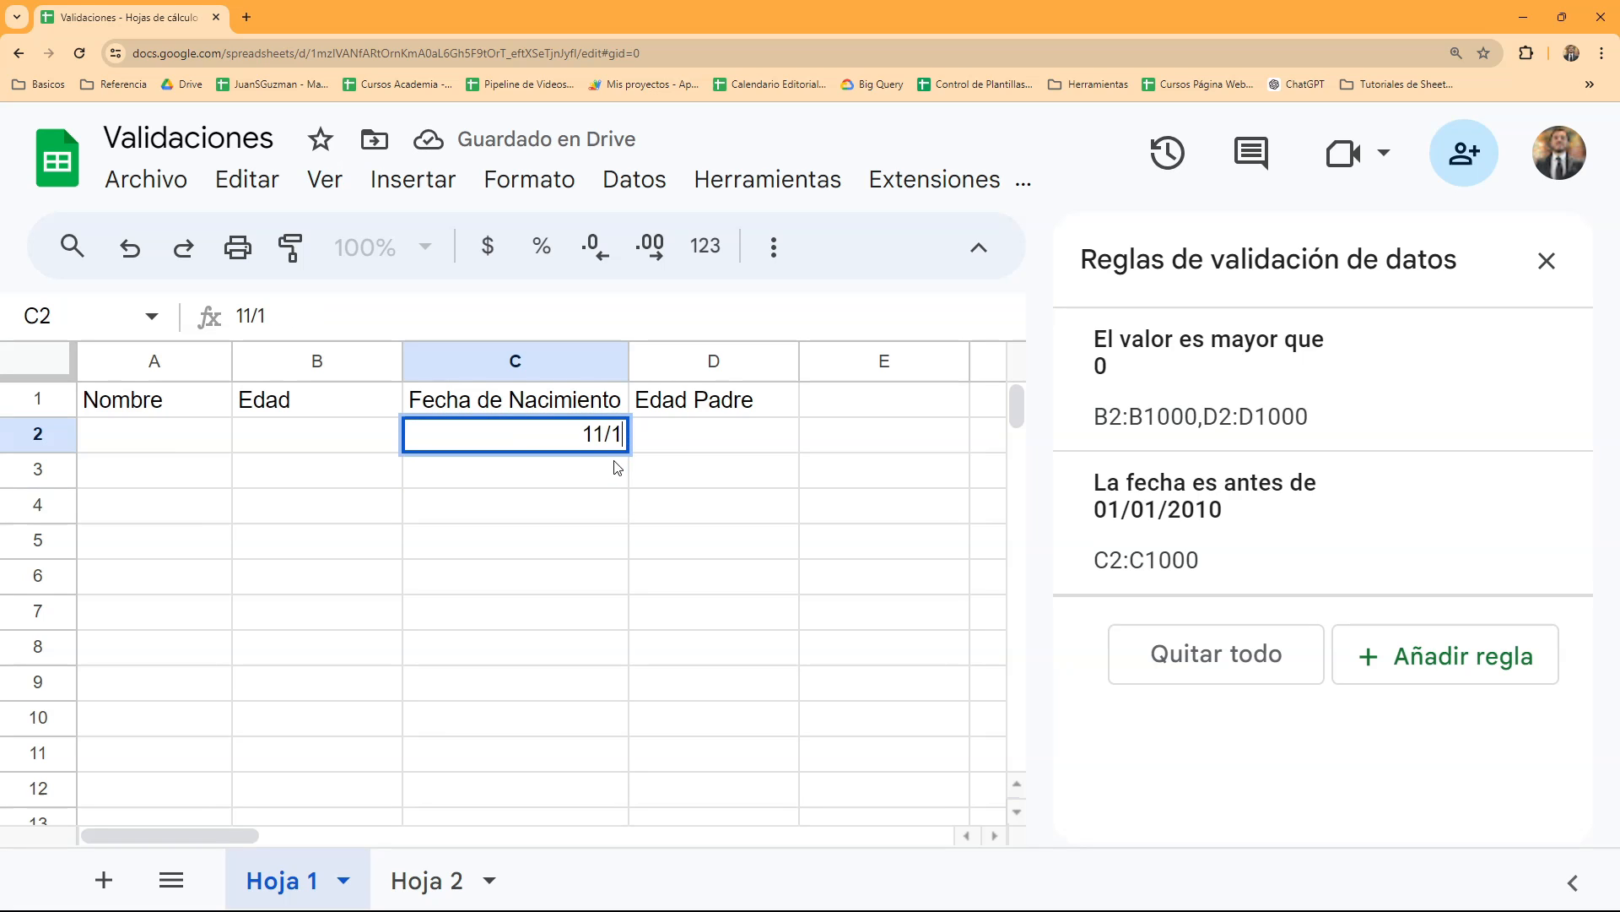
type("/2023")
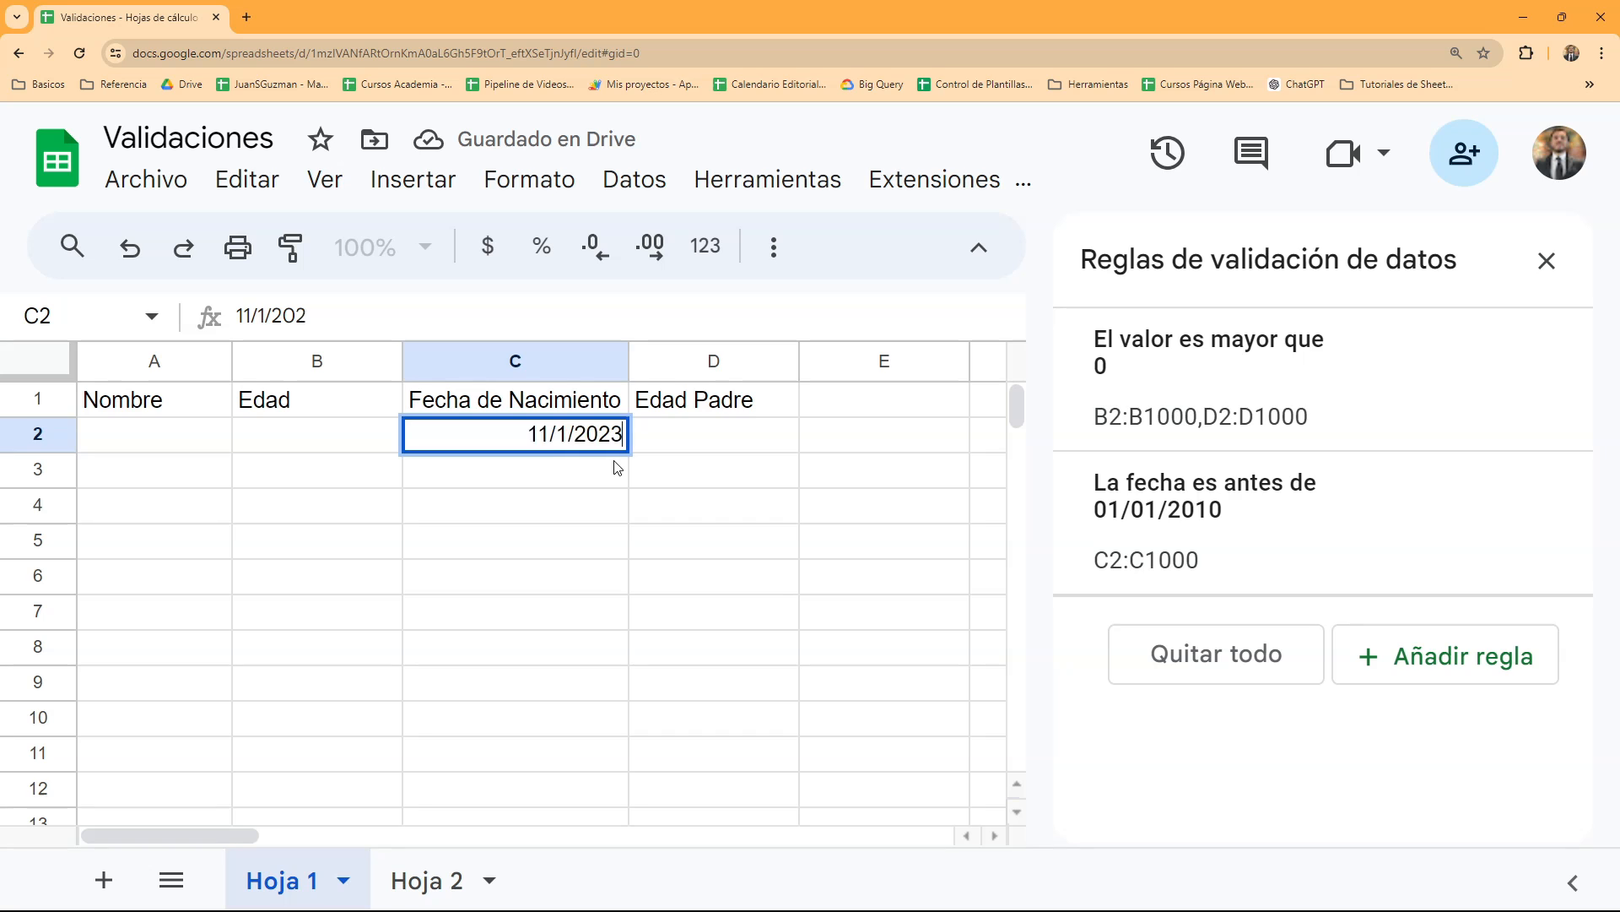
key("Return")
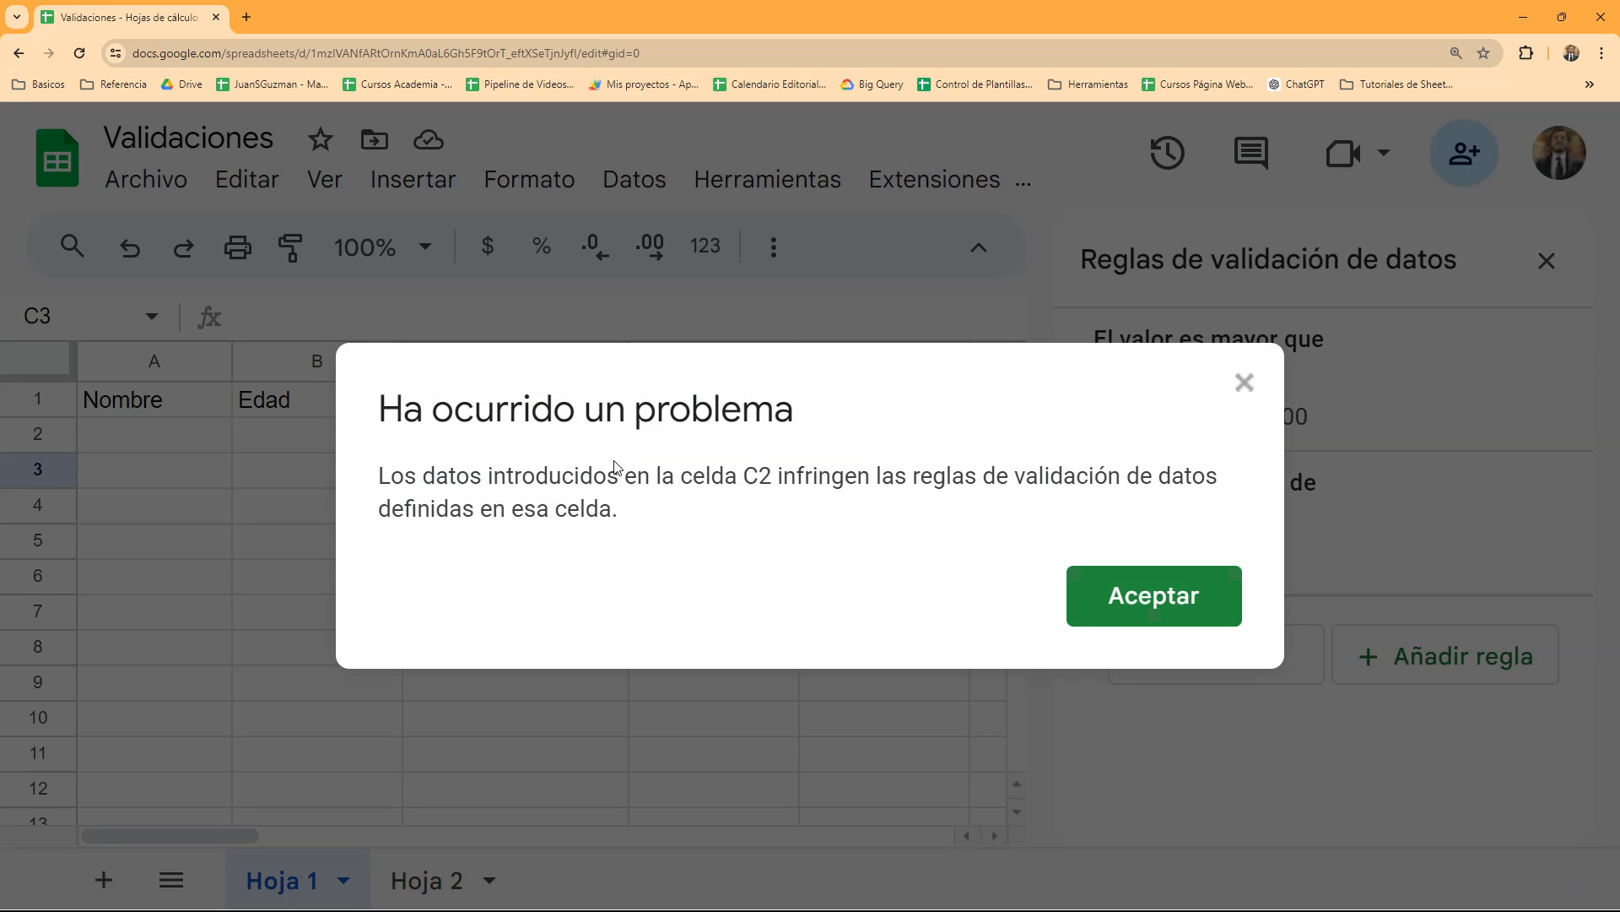
key("Return")
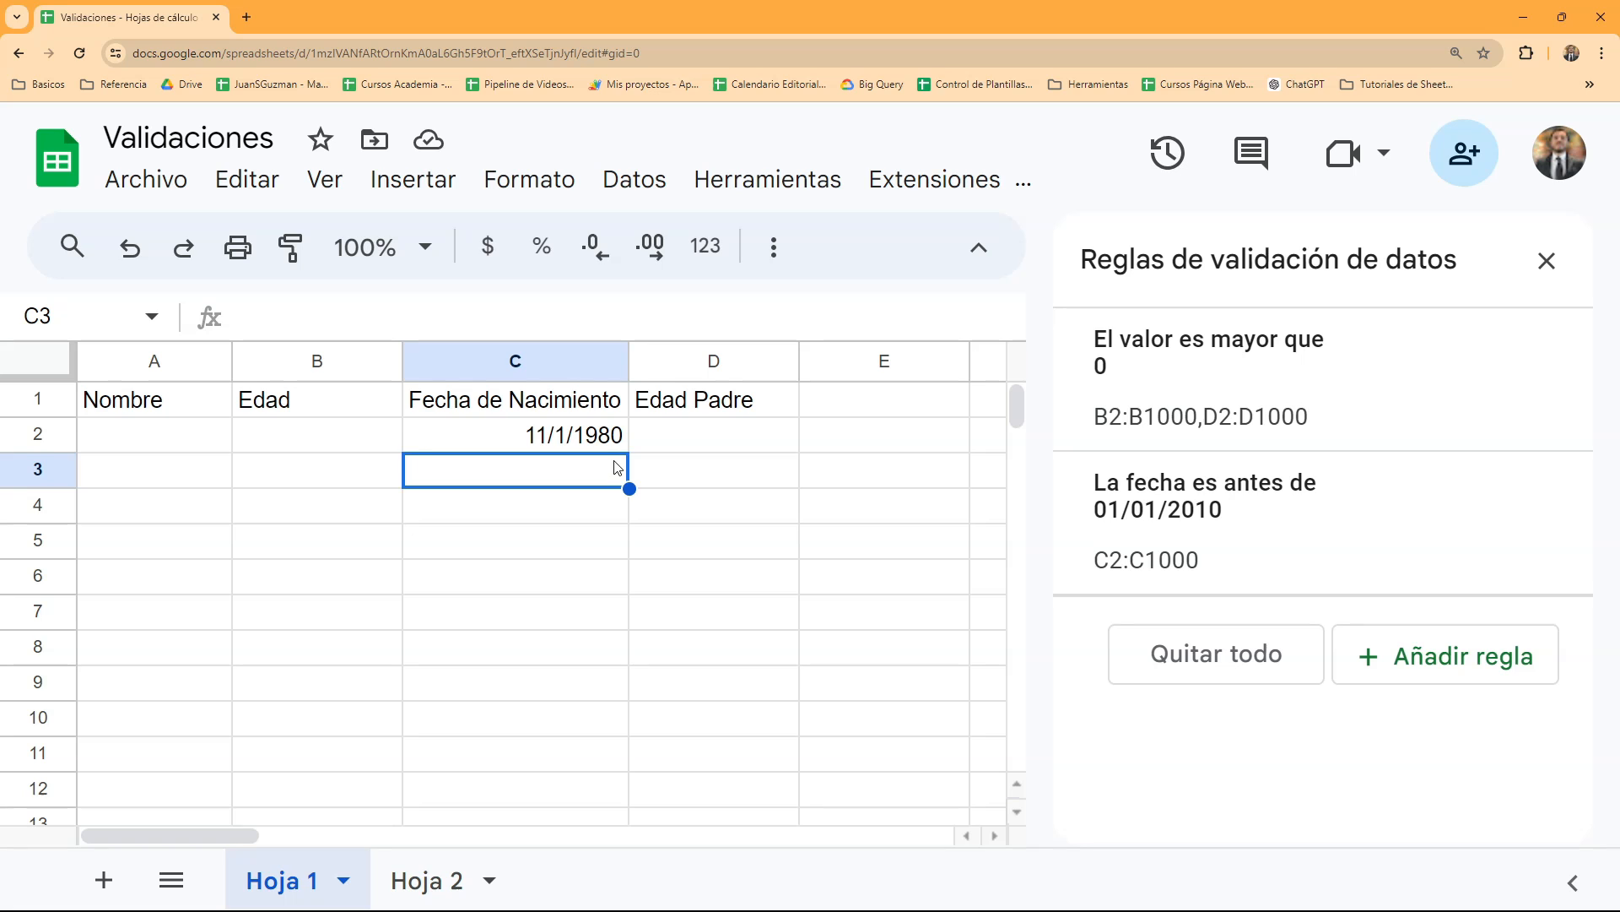
left_click(598, 435)
- Add a new validation rule from cell E1 with the criterion "El texto contiene" and the text "REF"
left_click(834, 409)
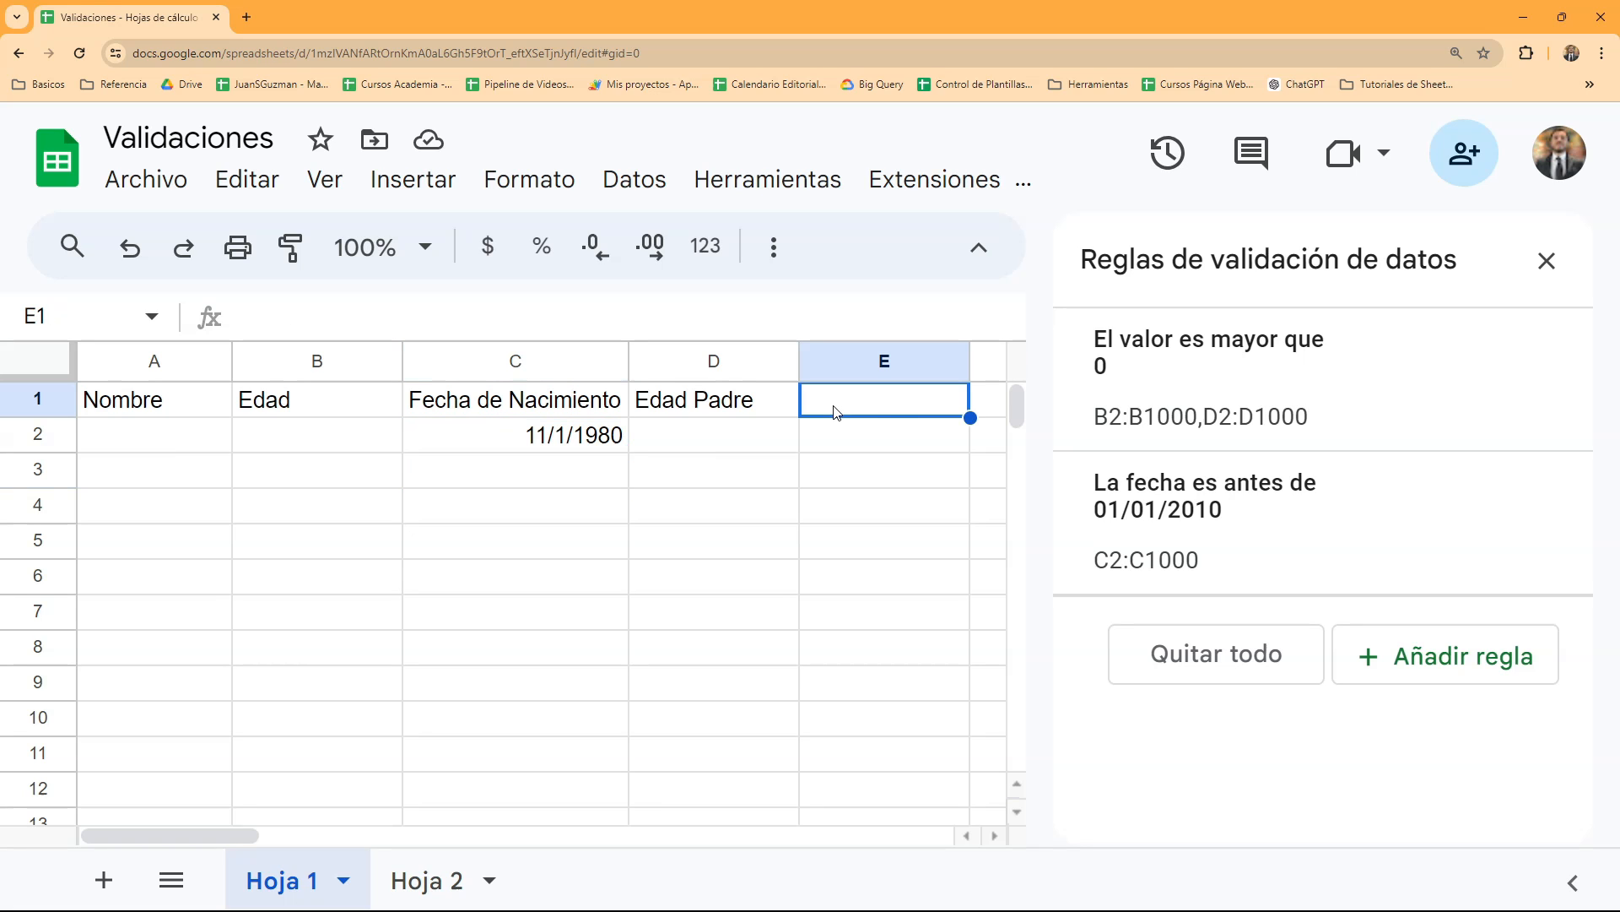
mouse_move(1467, 309)
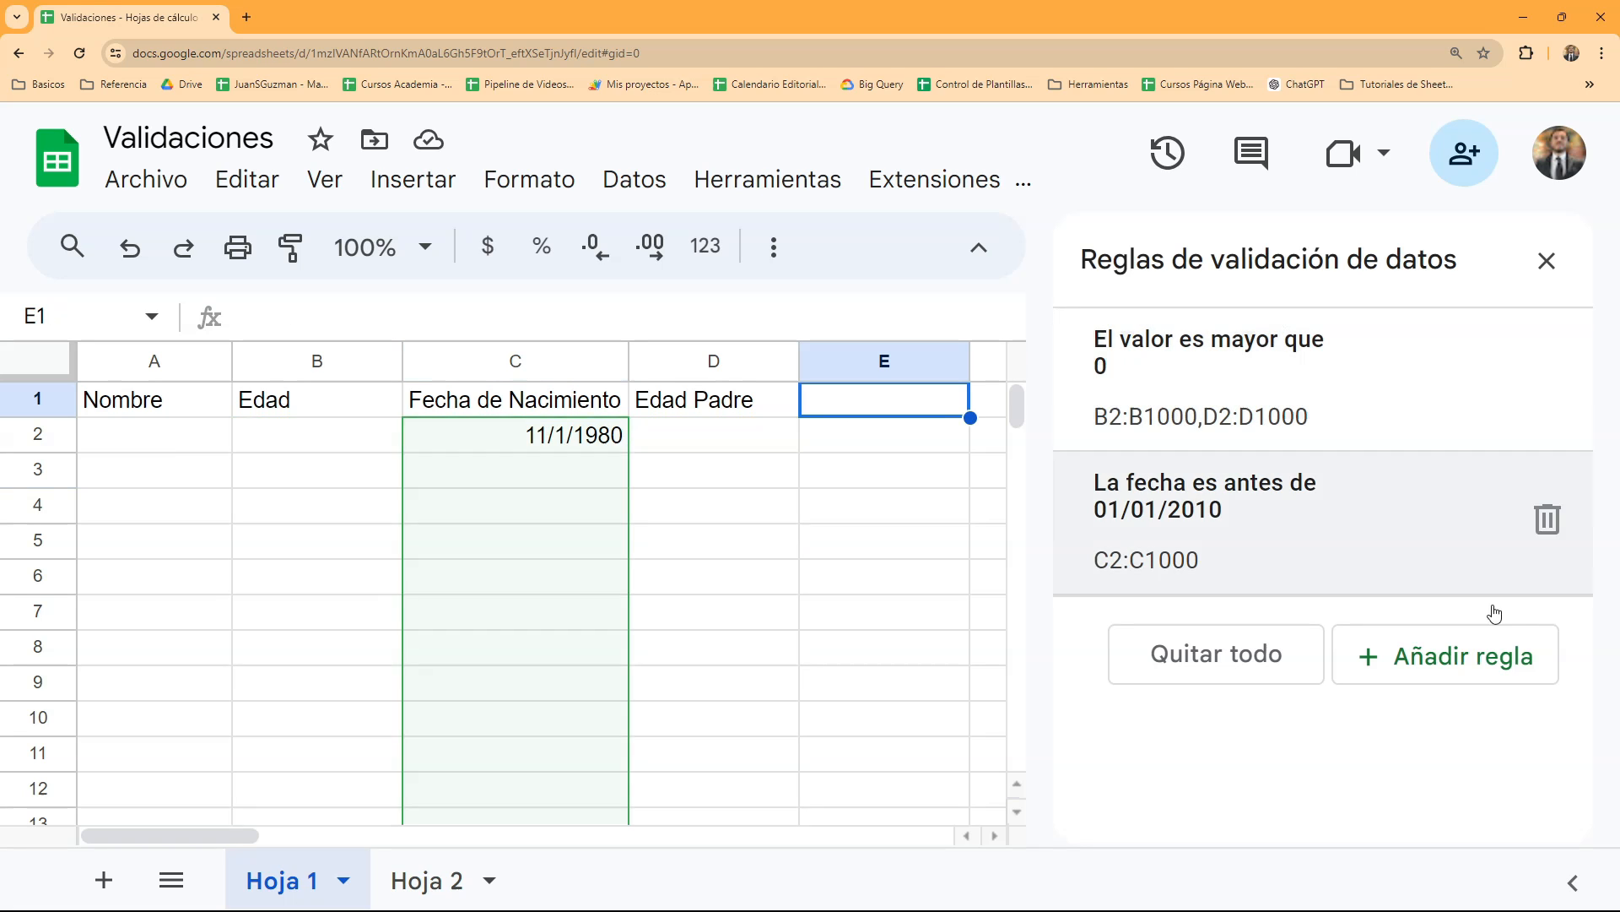
left_click(1424, 637)
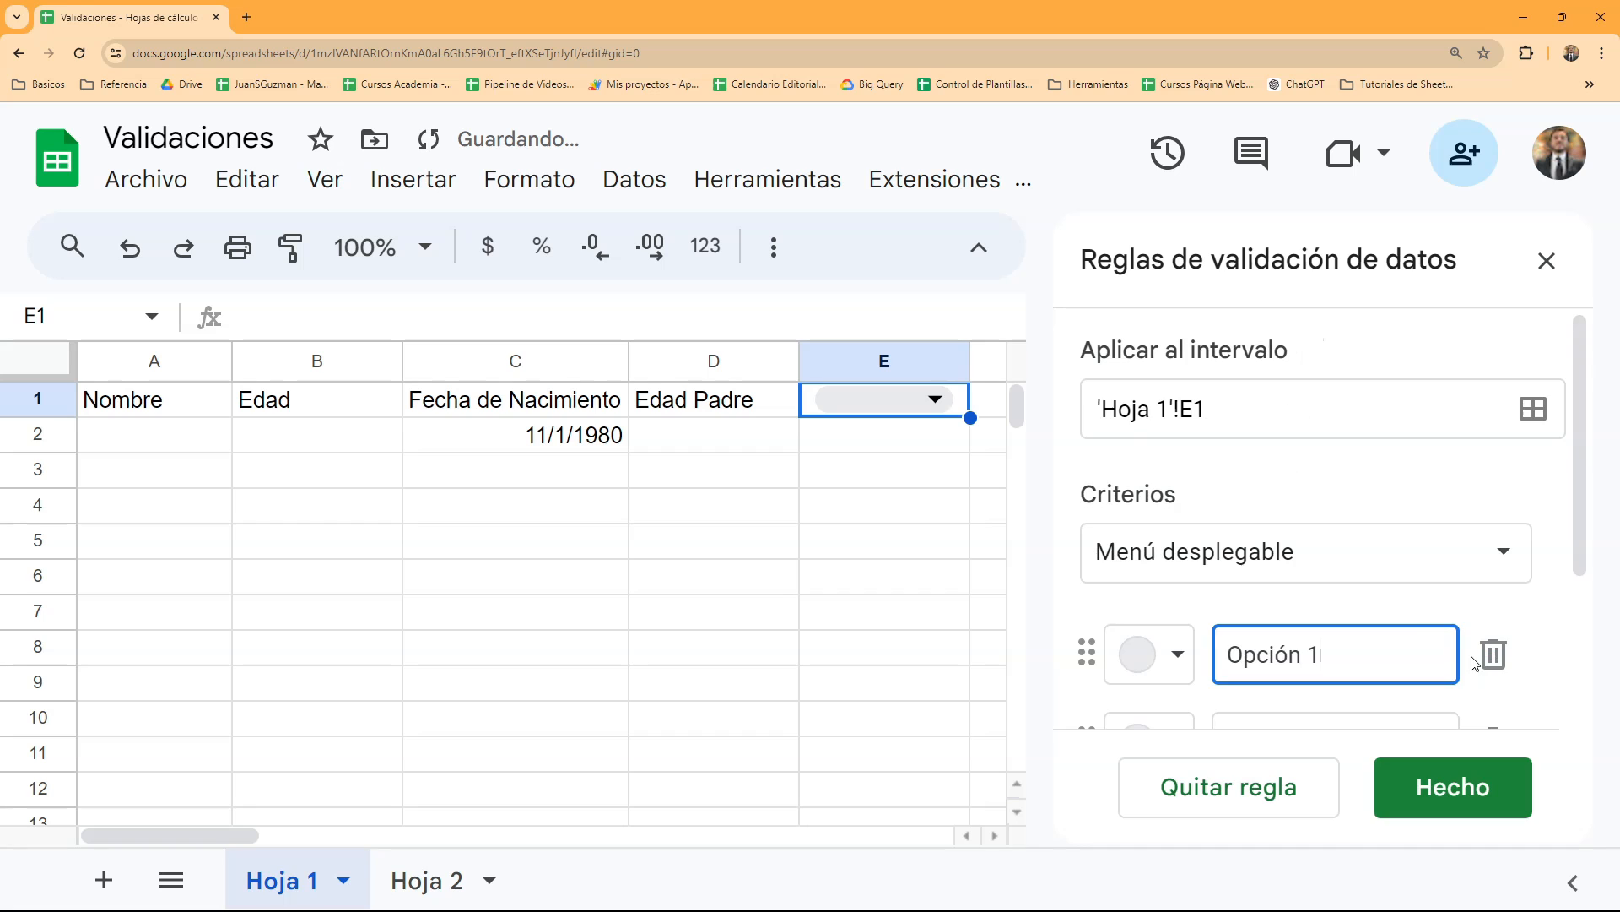
left_click(1393, 563)
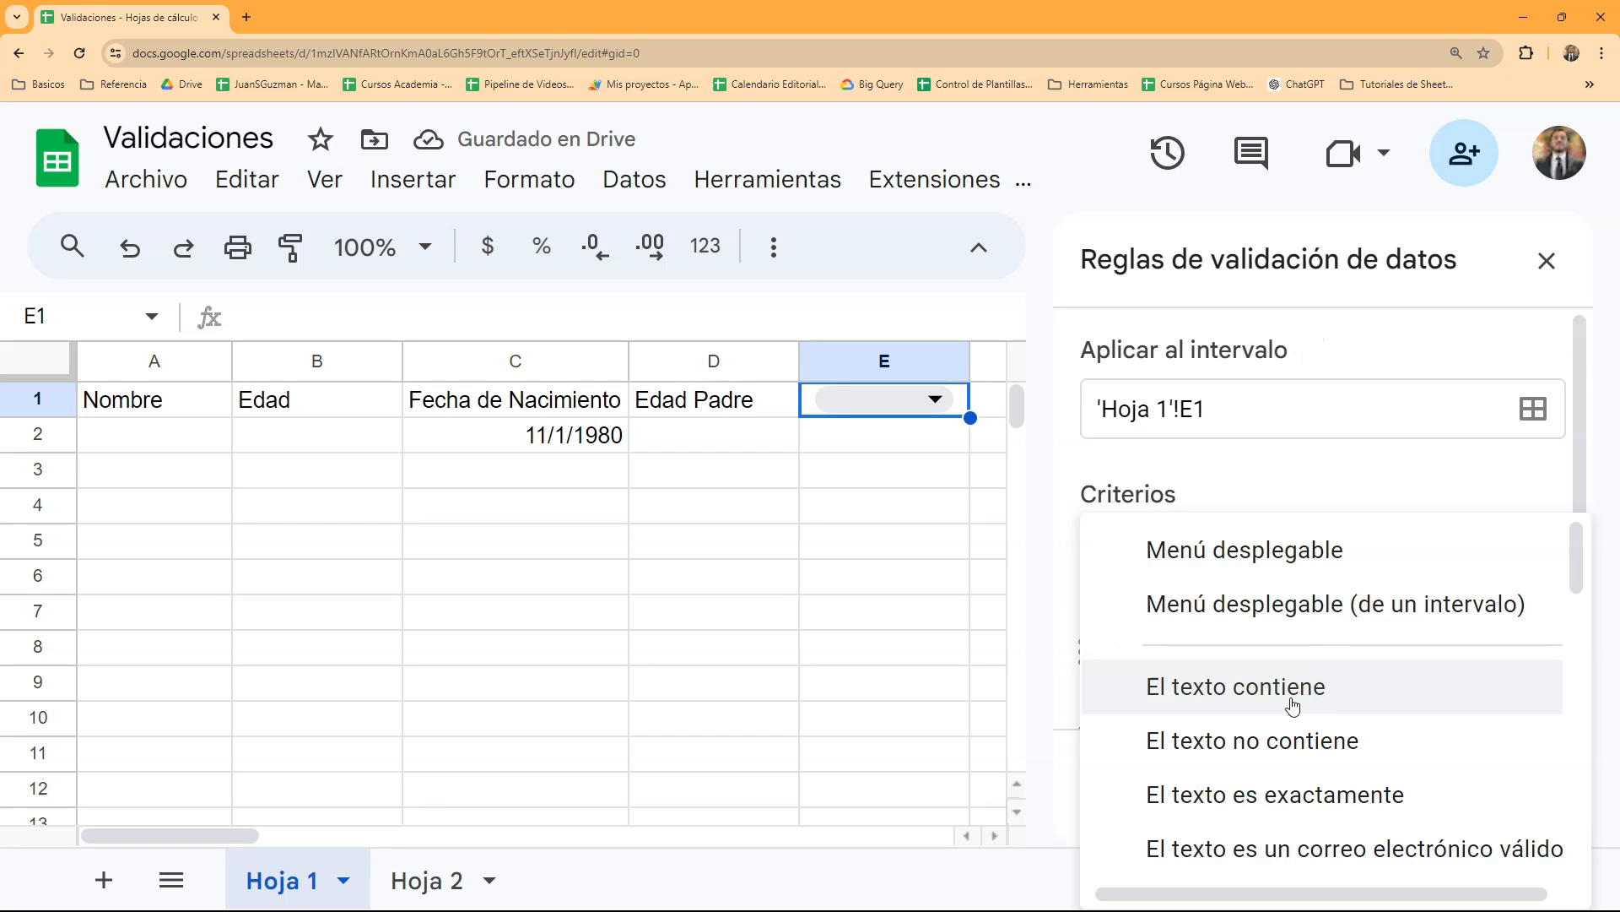
scroll(1309, 762, "down", 1)
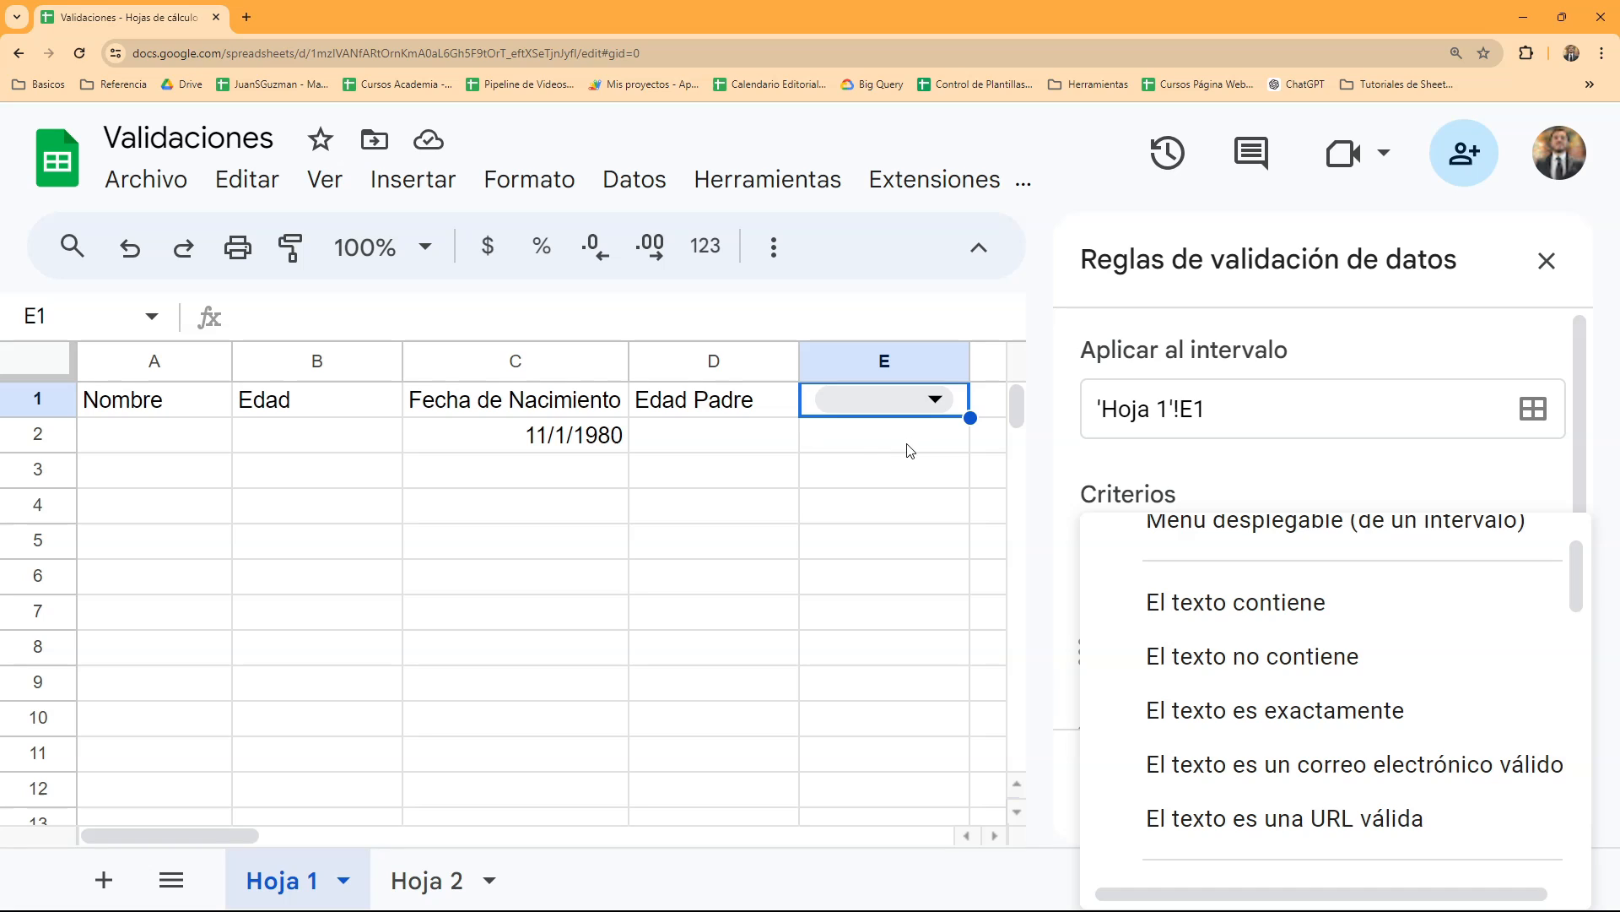
left_click(1190, 604)
left_click(1206, 658)
type("REF")
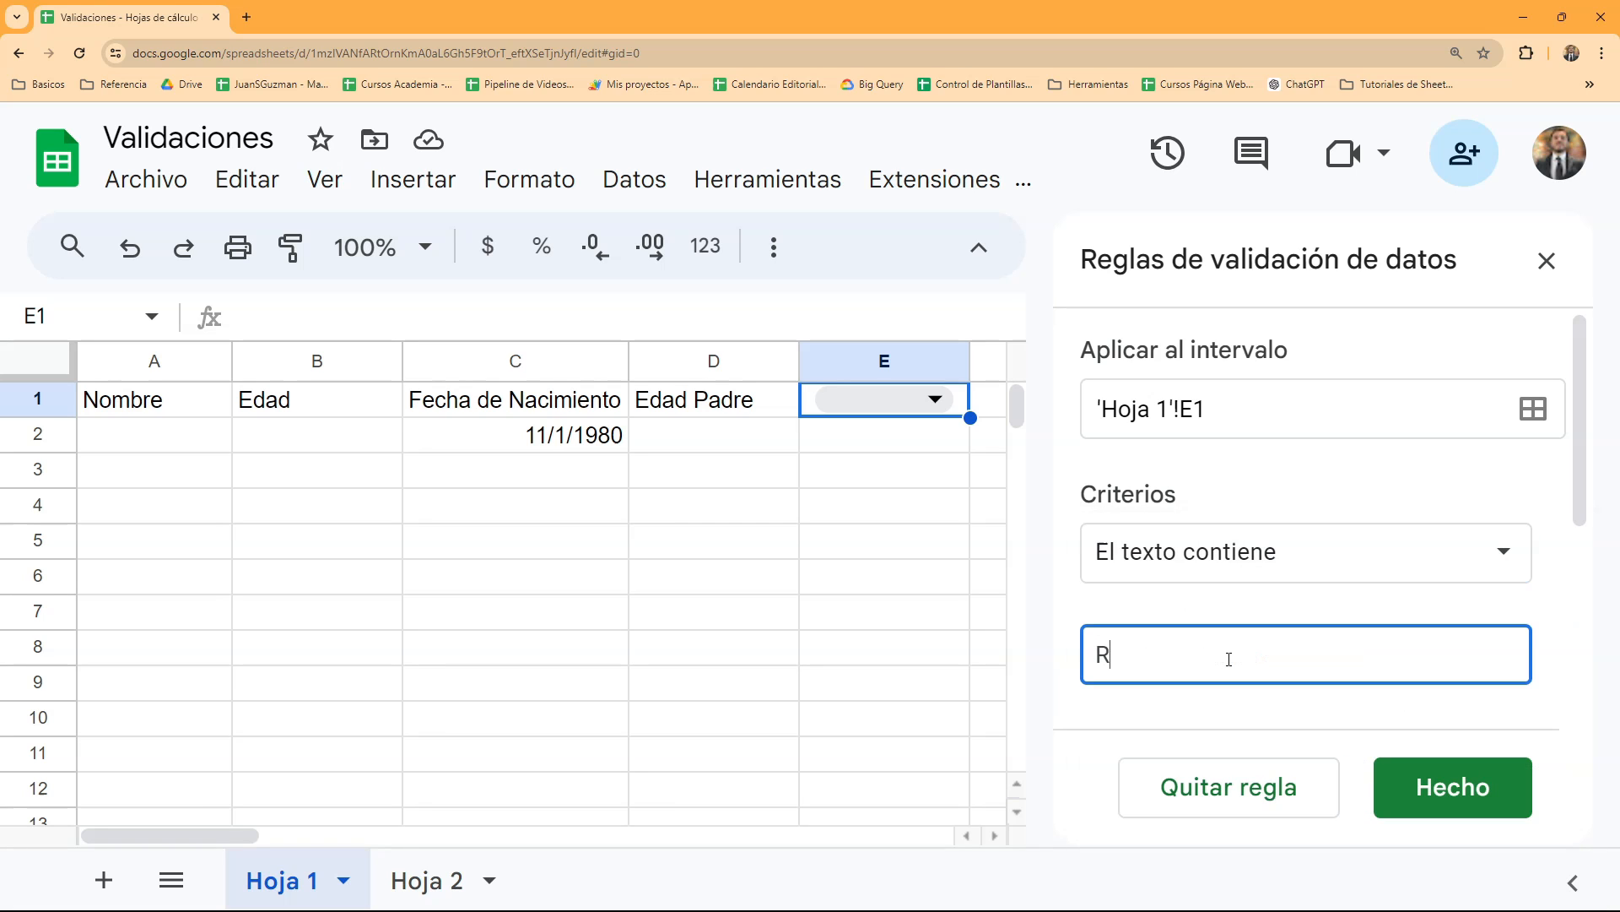
- Apply the "REF" text rule to the range E2:E, set it to reject invalid data, and save it
left_click(1236, 414)
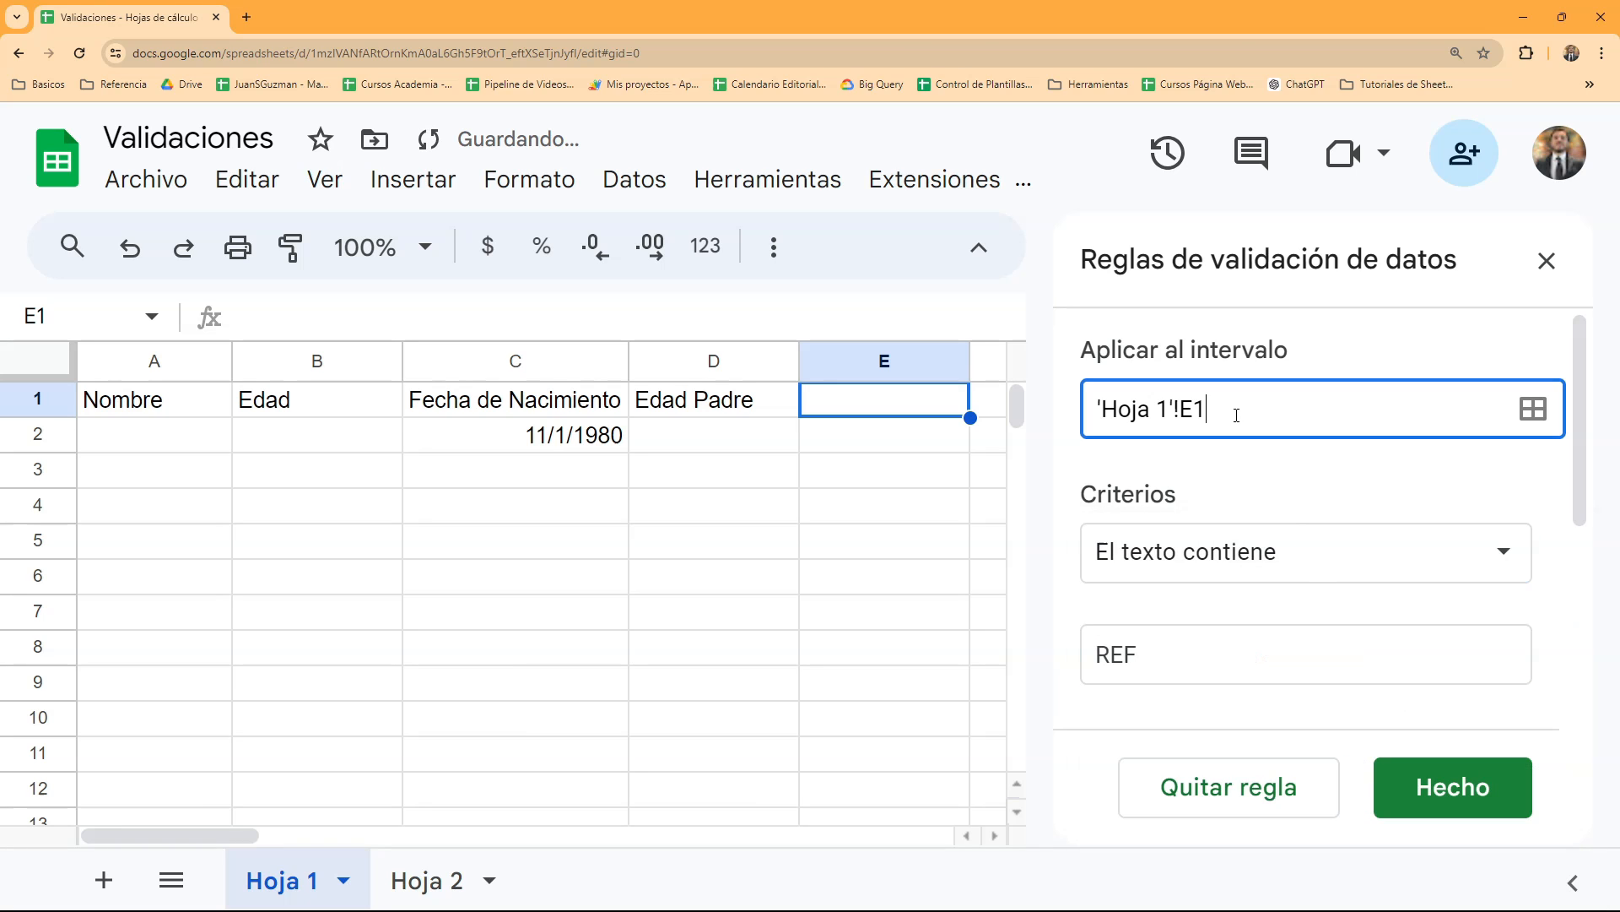
key("BackSpace")
type("2:")
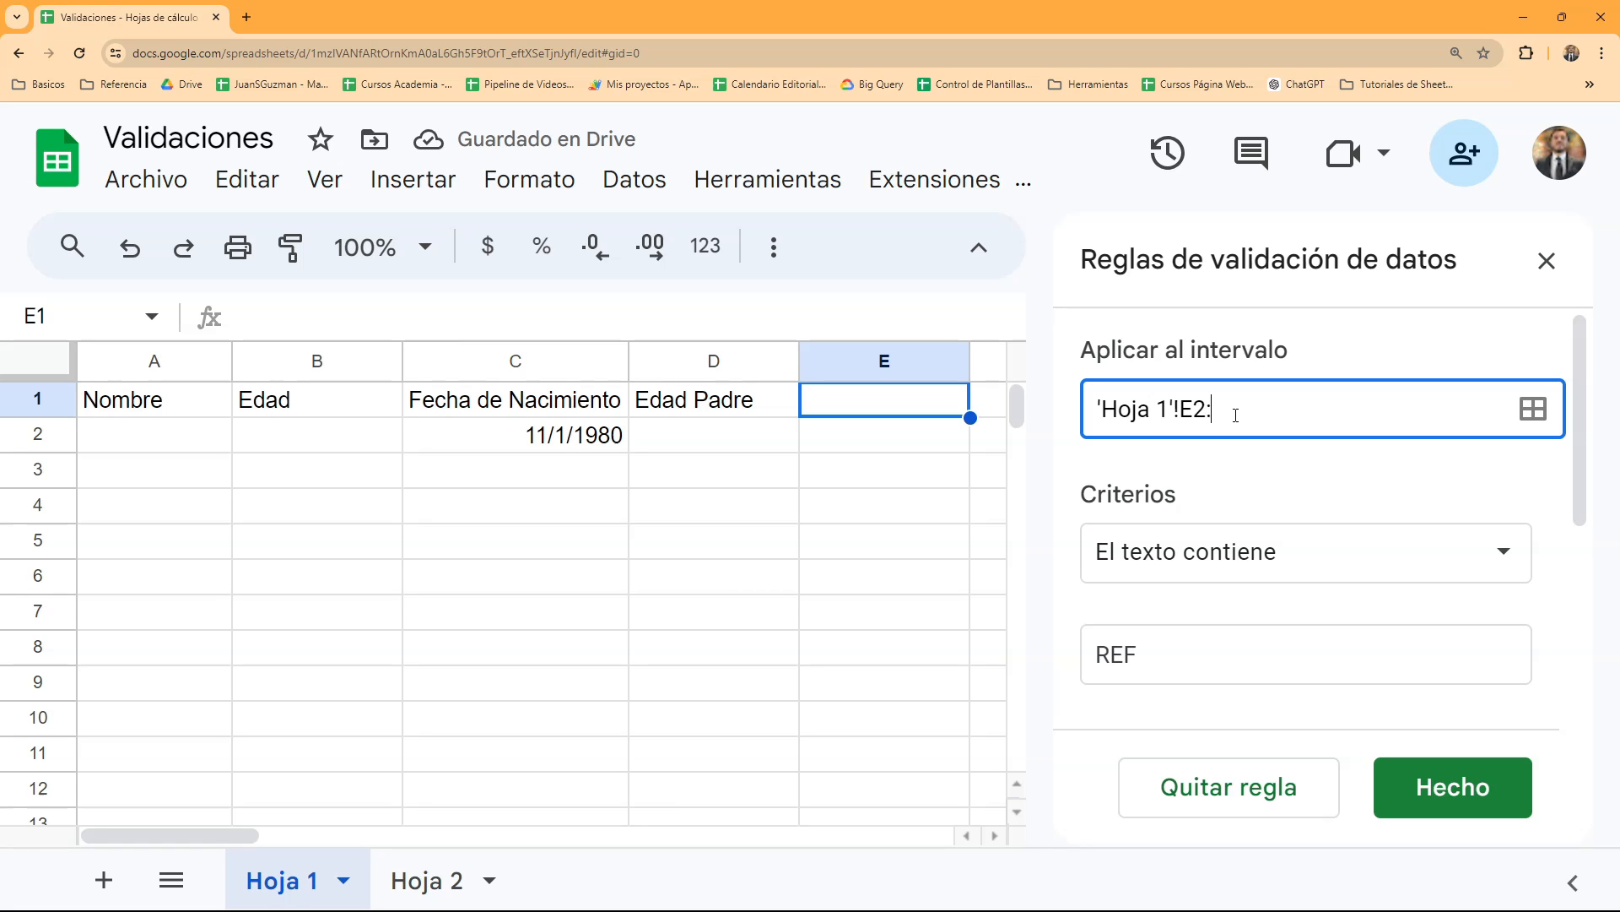
type("E")
scroll(1258, 606, "down", 5)
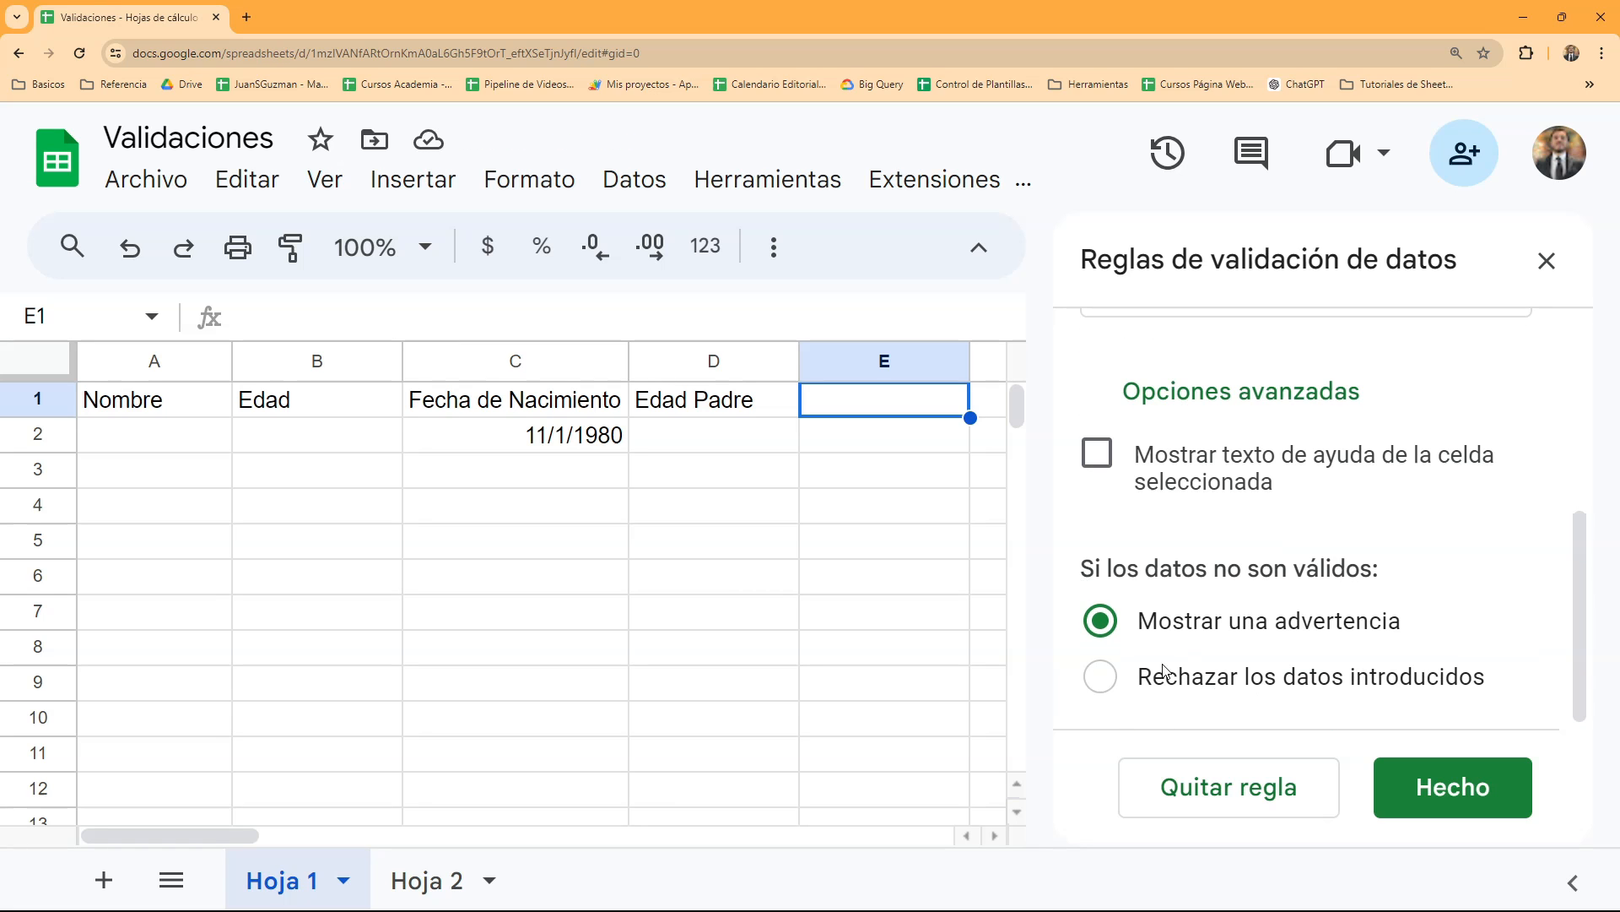
left_click(1091, 686)
left_click(1418, 780)
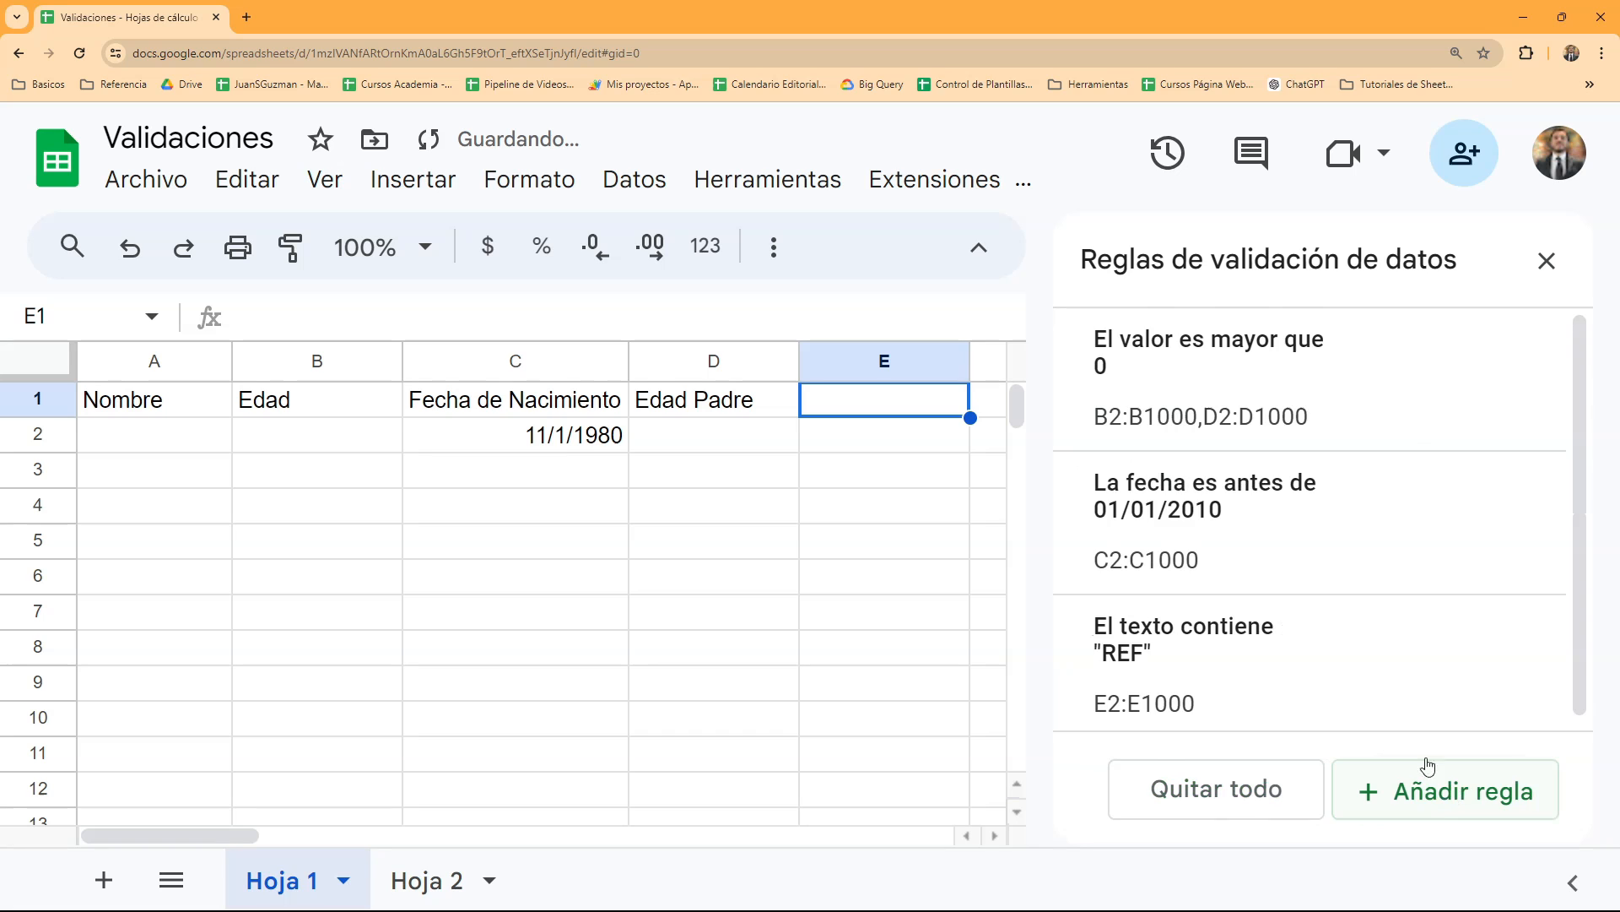
- Enter the header "Referencia" in cell E1
type("Ref")
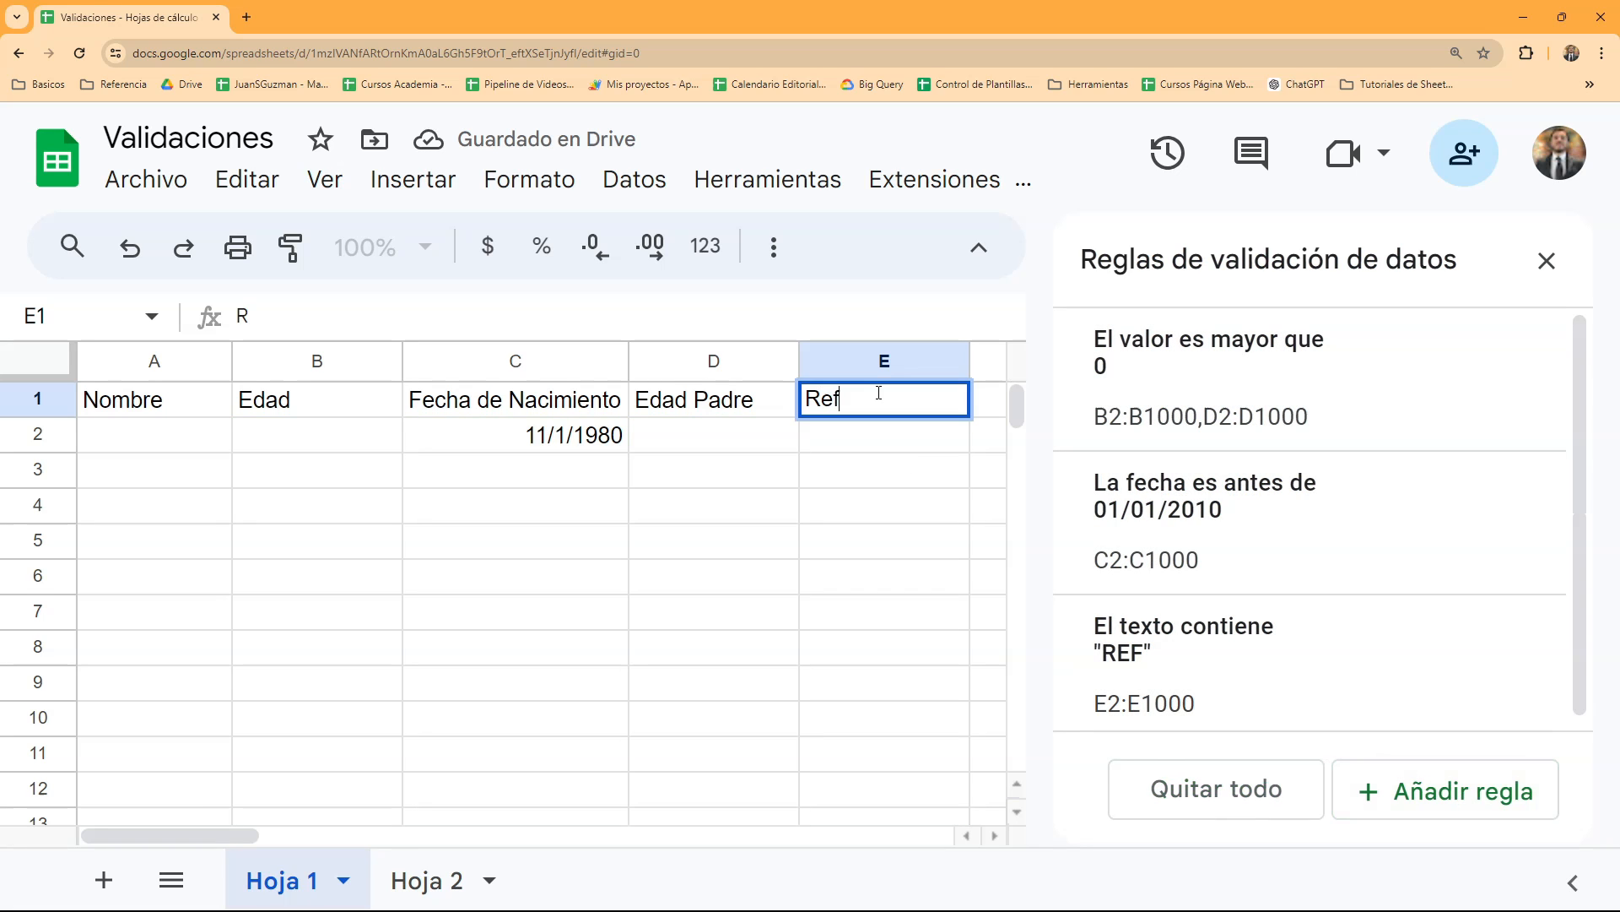
type("erencia")
key("Return")
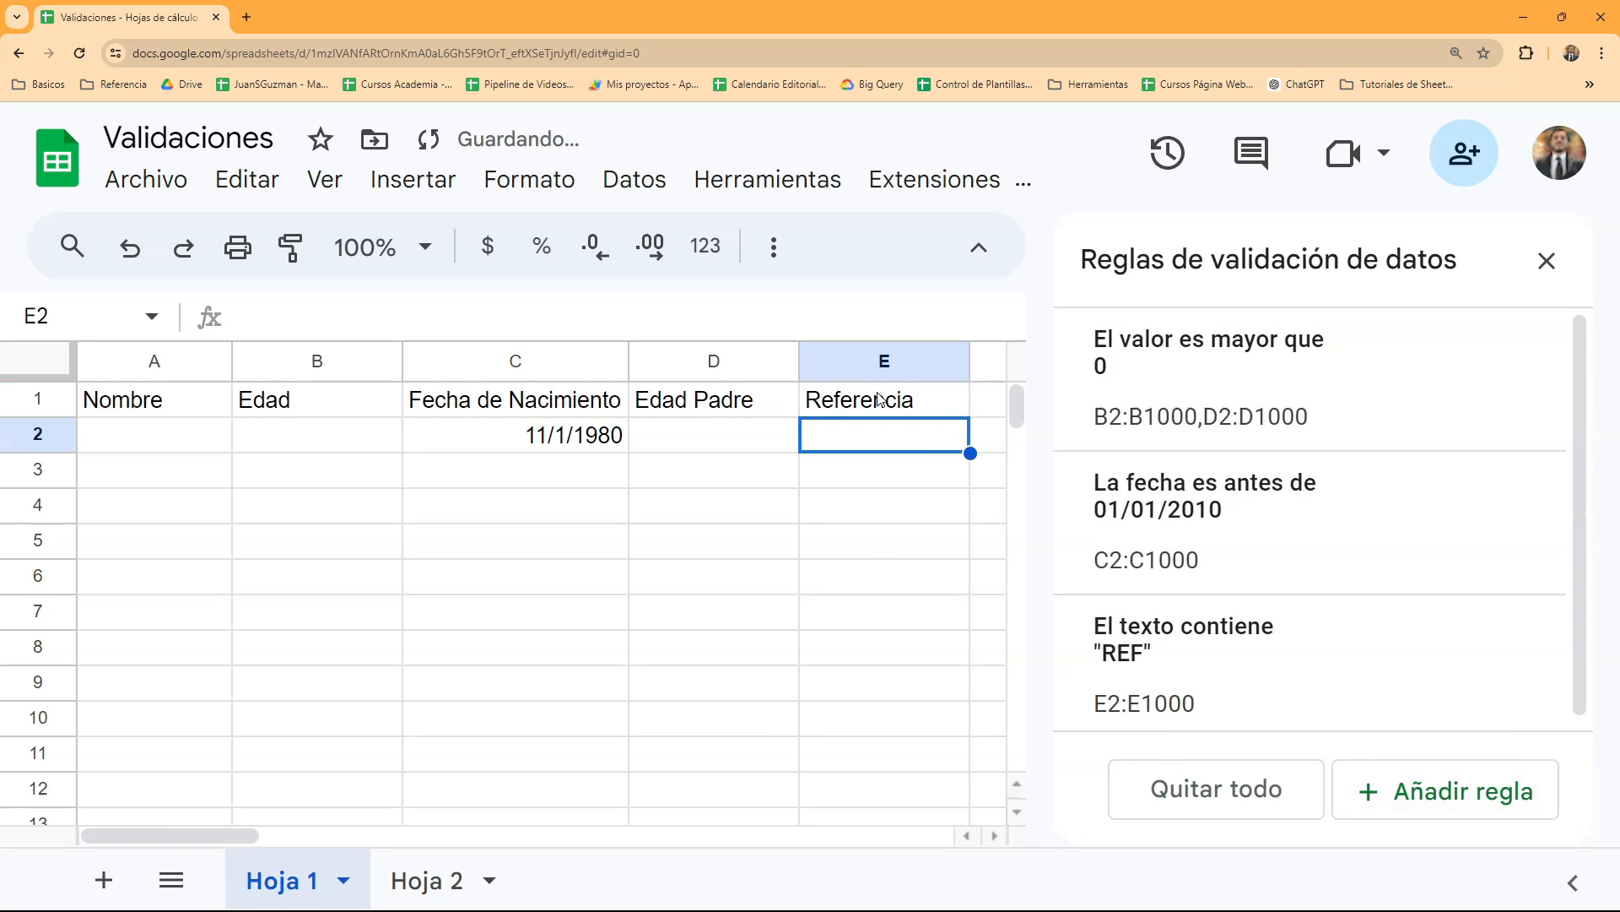
- Try to enter "jkldj" in cell E2 to test the text rule
type("jkldj")
key("Return")
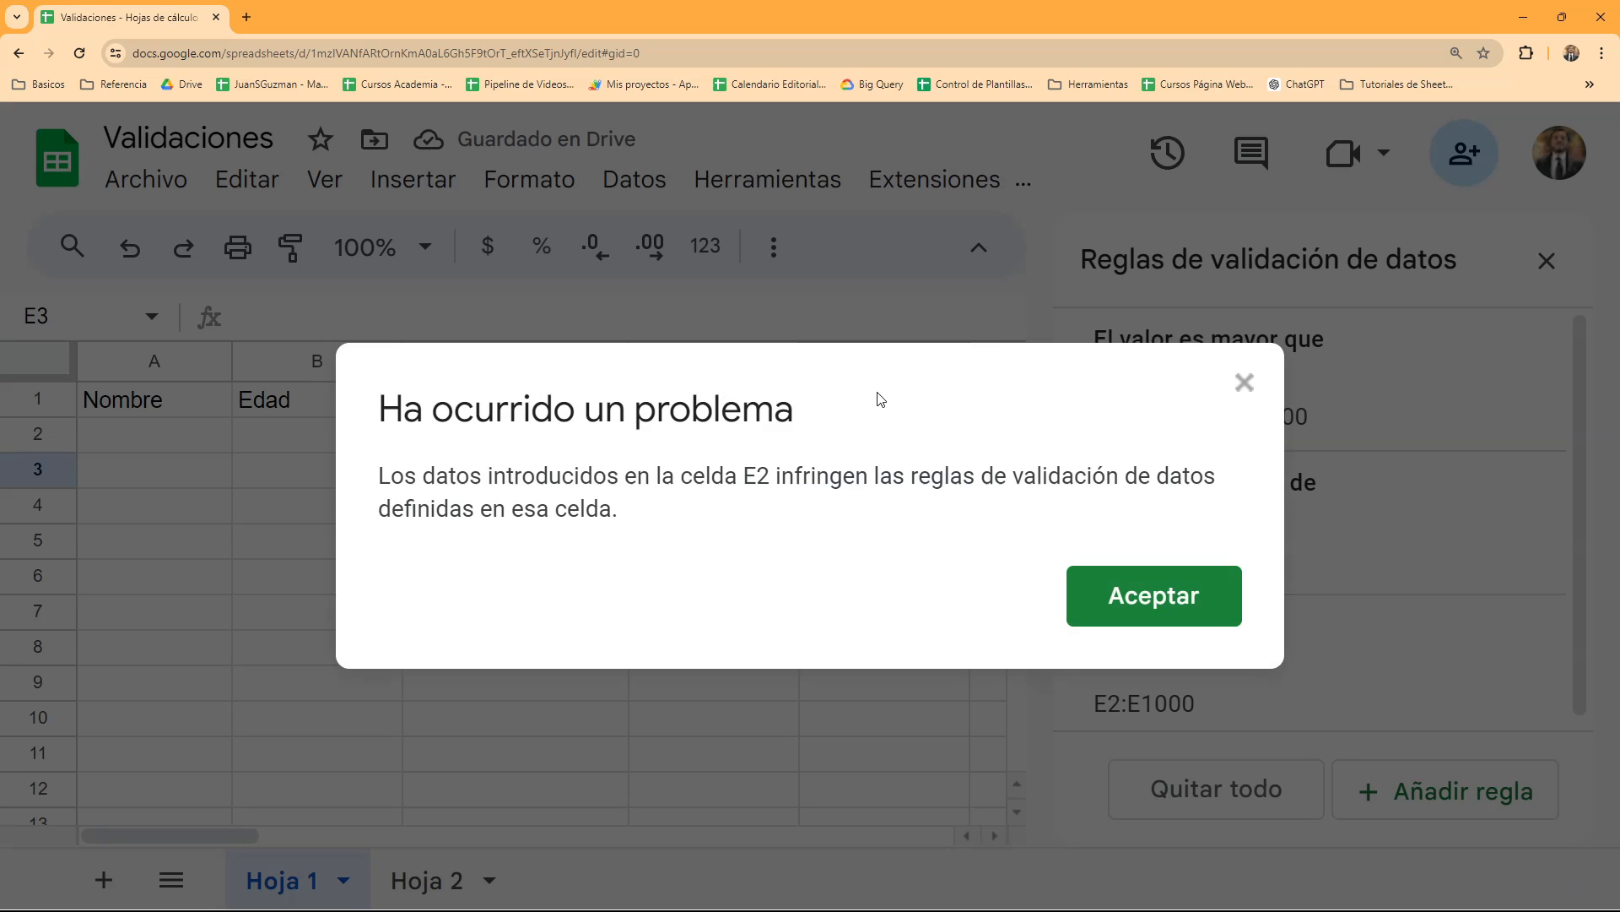
key("Return")
- Enter the reference "REF013" in cell E2
key("Up")
type("RE")
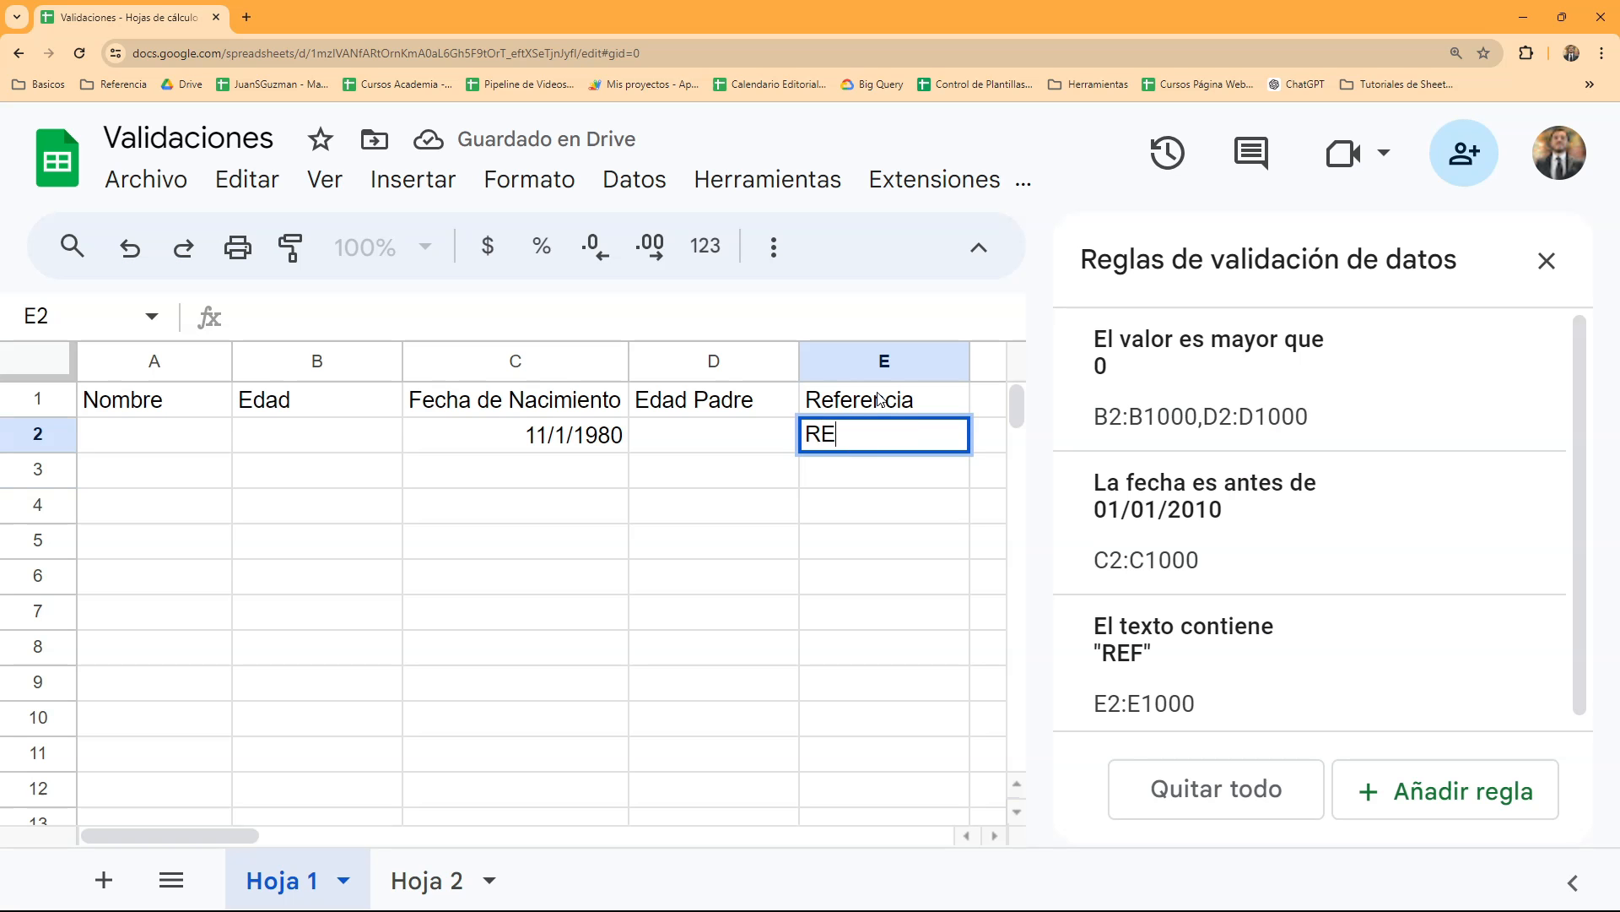
type("F013")
key("Return")
- Add the headers "Email" in cell F1 and "Web" in cell G1
key("Up")
key("Right")
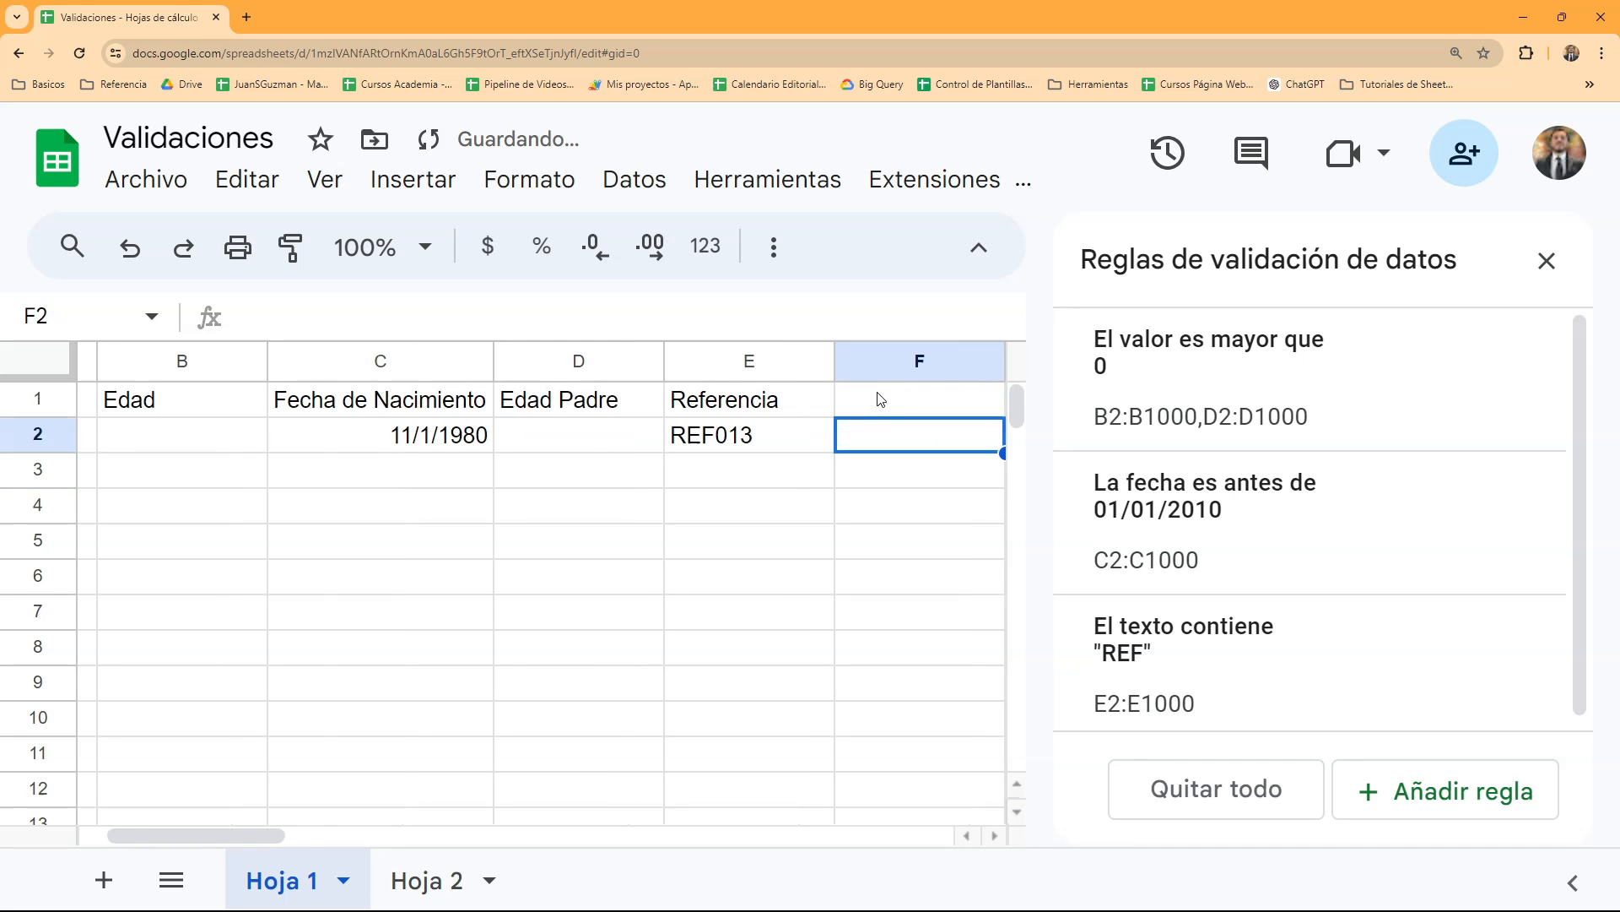
key("Right")
key("Left")
key("Up")
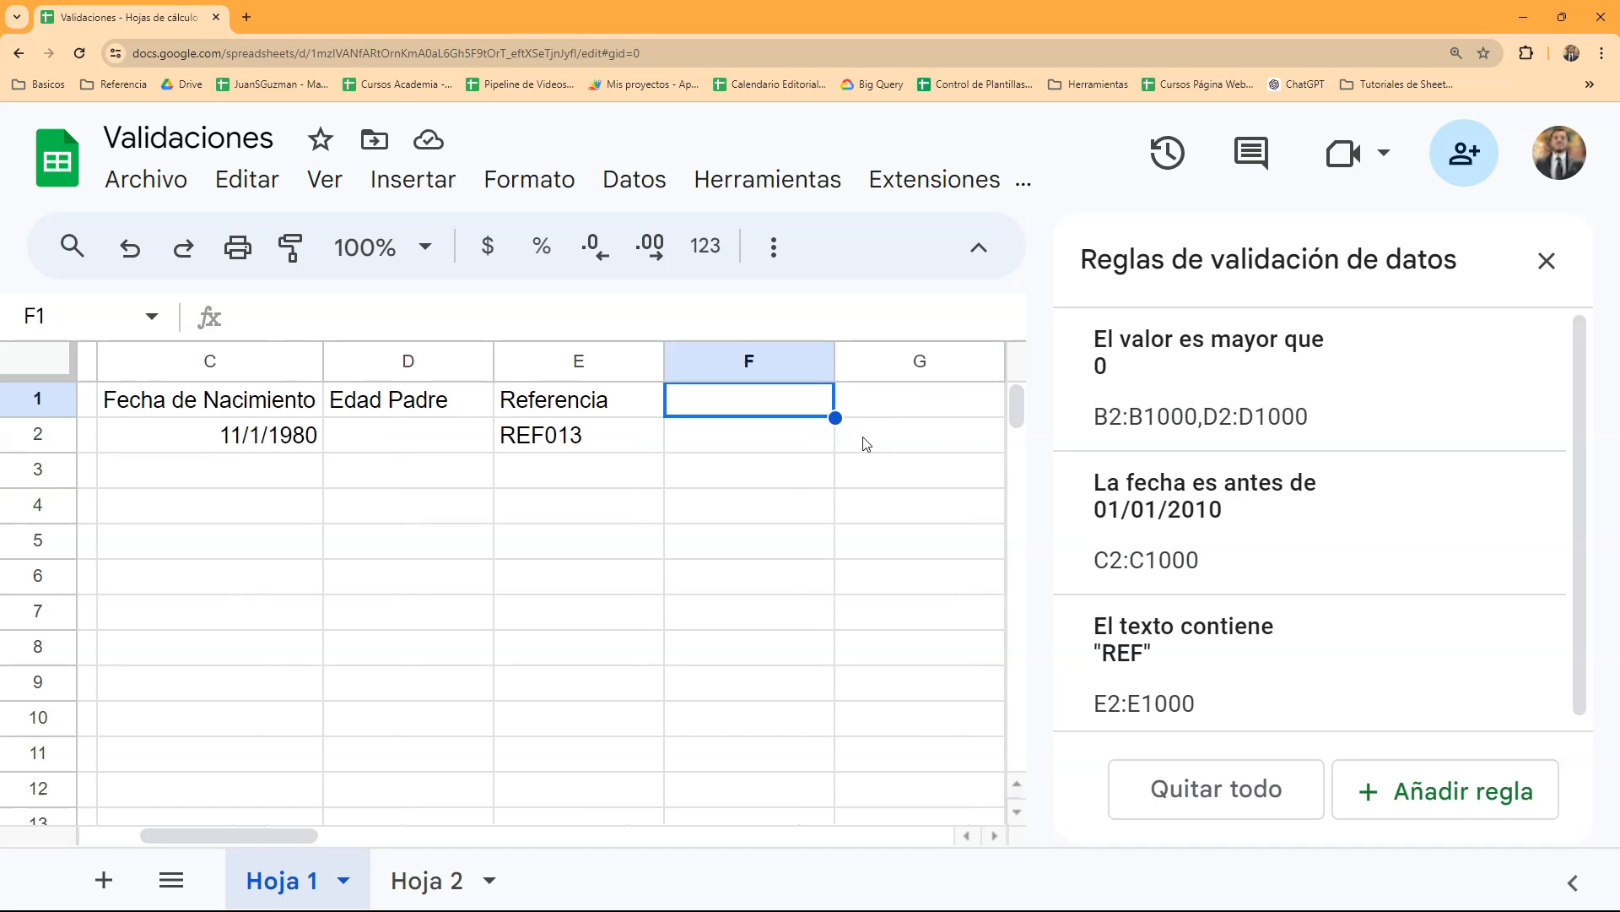
type("Email")
key("Tab")
type("Web")
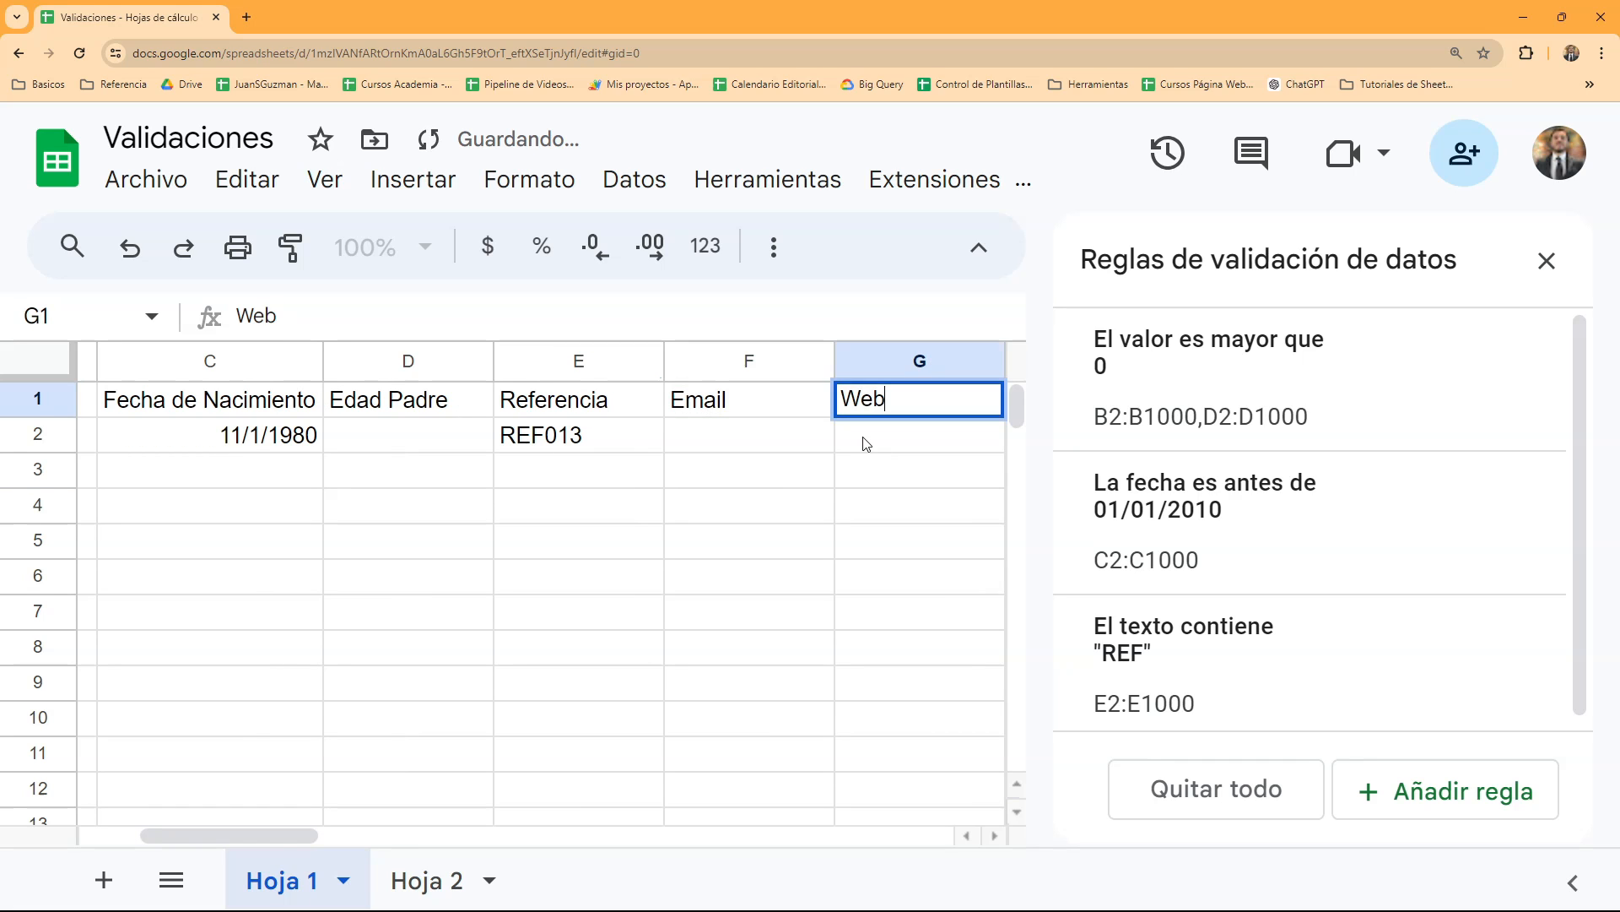
key("Return")
- Add a validation rule to cell F2 that requires the text to be a valid e-mail address and rejects invalid data
left_click(1453, 791)
scroll(1289, 595, "down", 3)
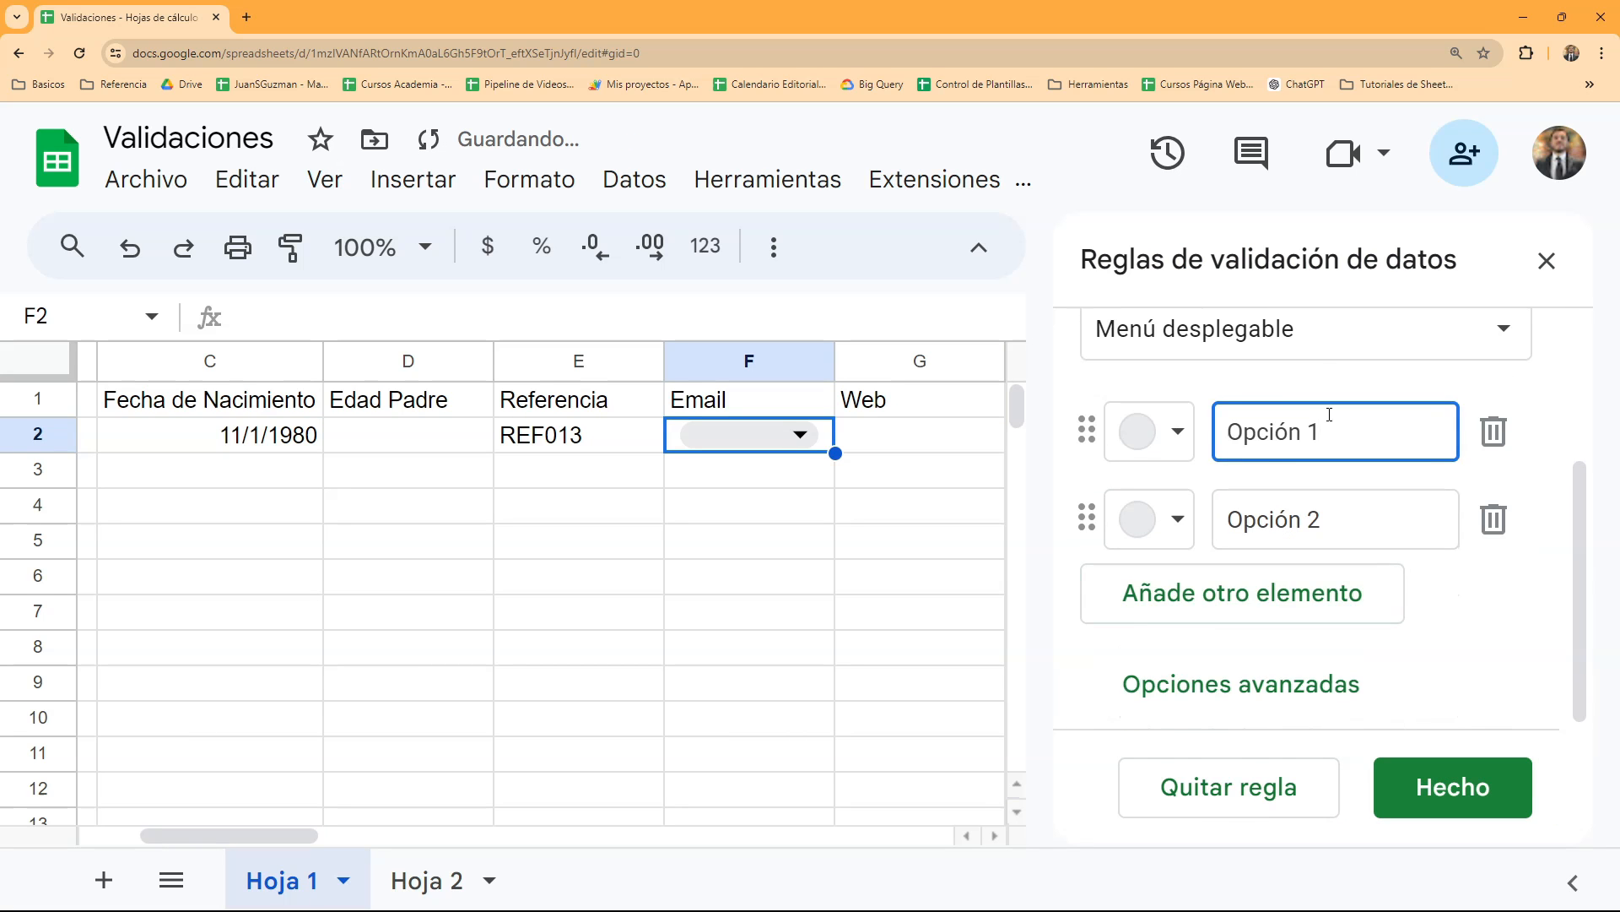
left_click(1325, 338)
left_click(1328, 634)
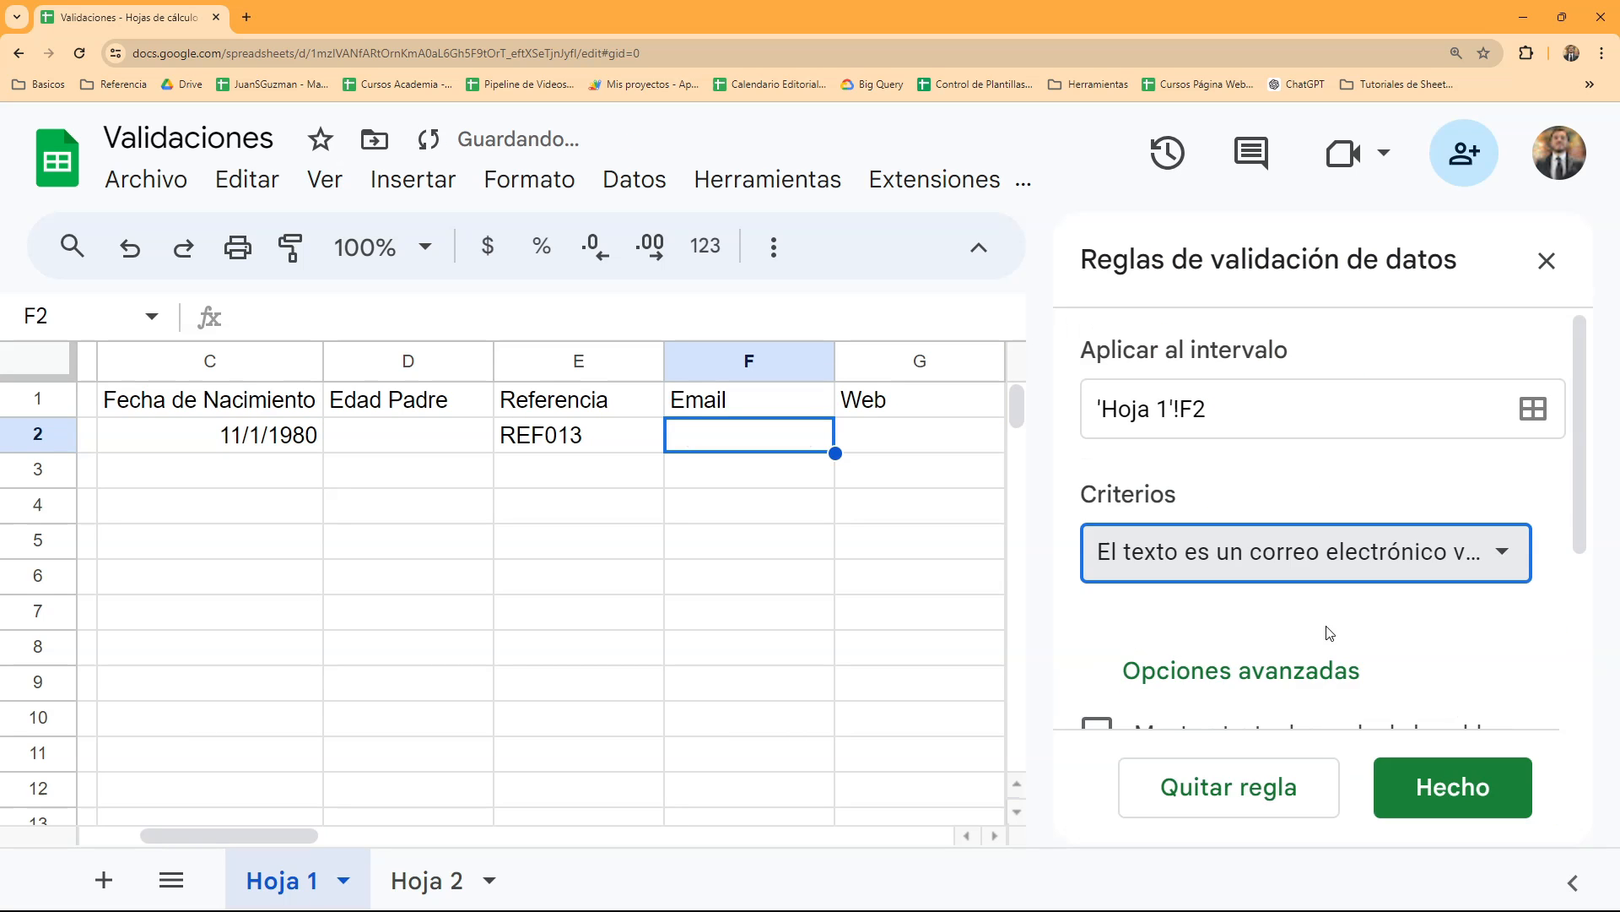
scroll(1330, 633, "down", 3)
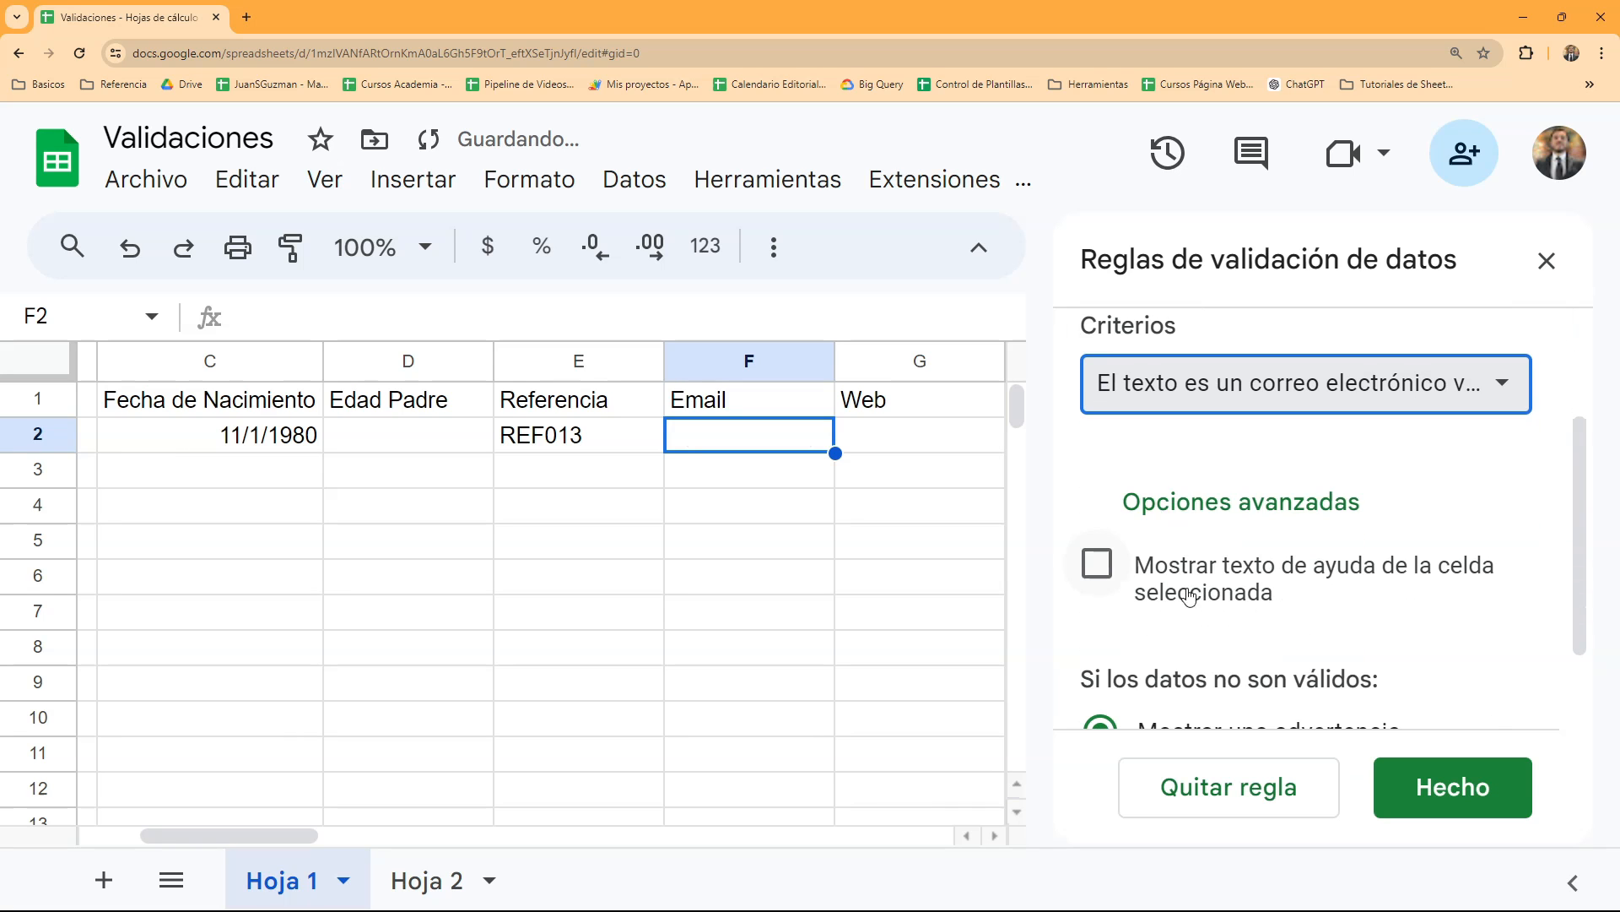
left_click(1118, 676)
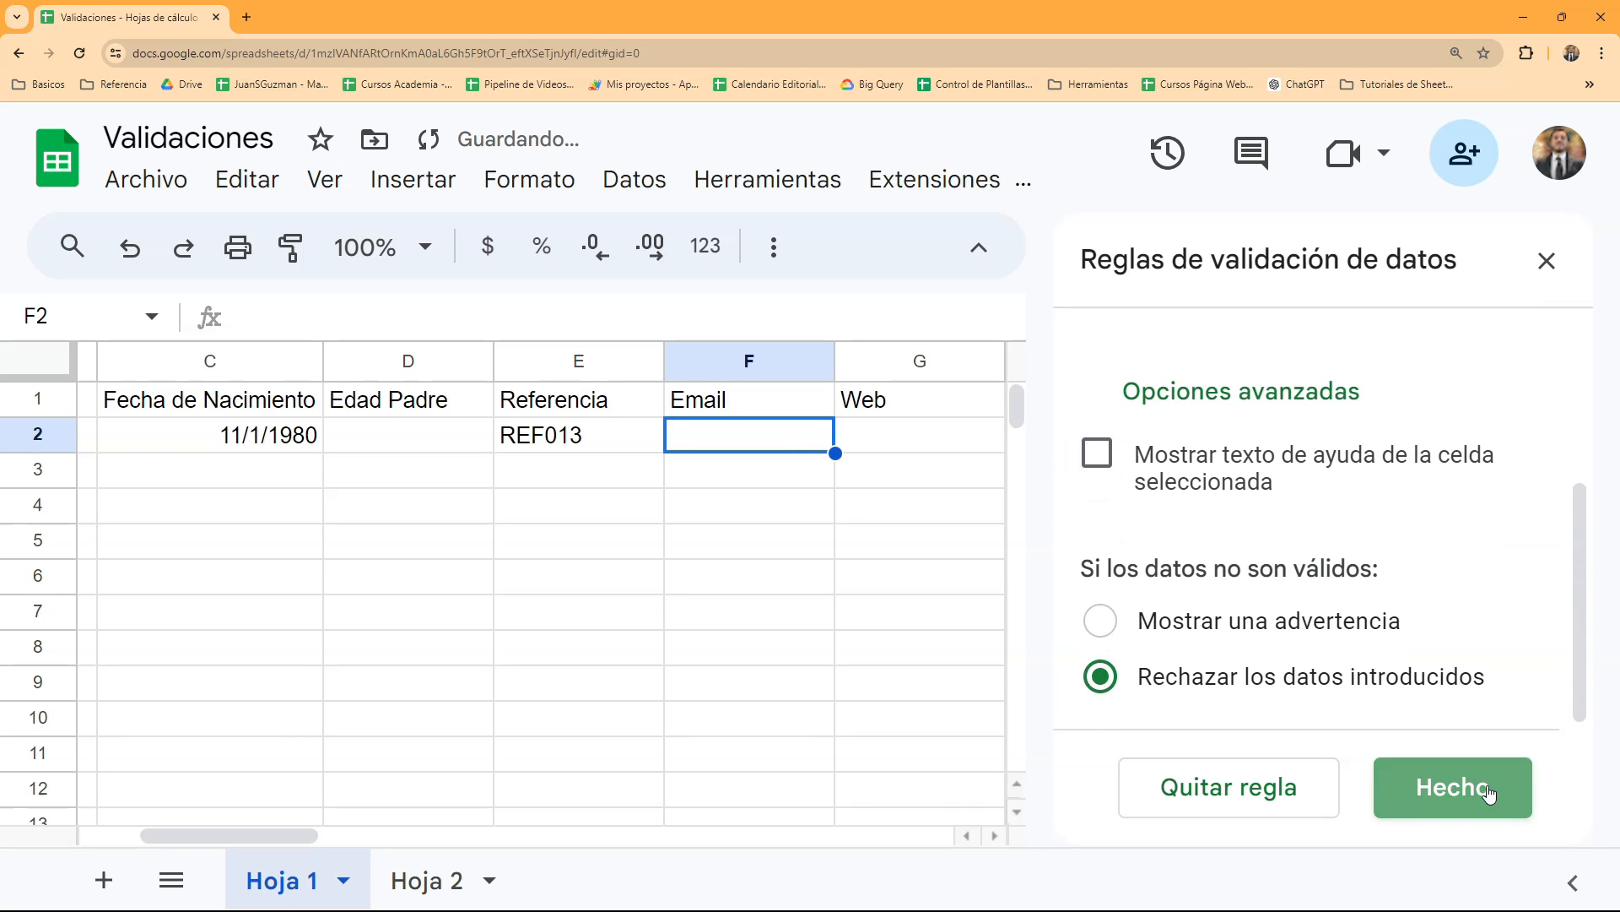
left_click(1453, 787)
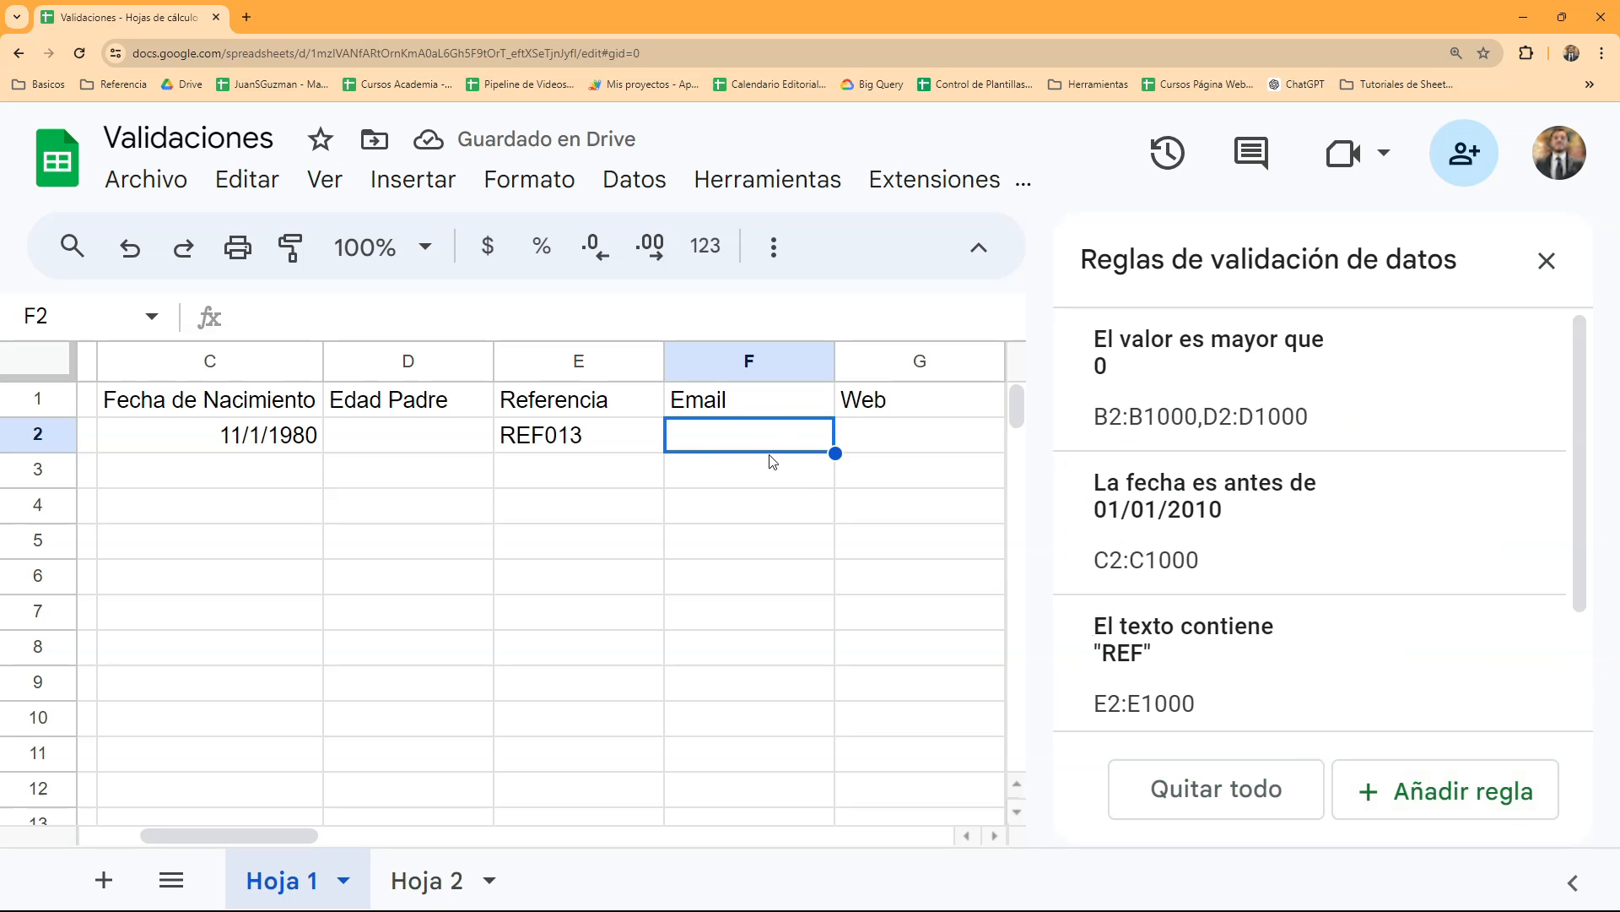
- Test the e-mail rule by trying to enter "dfdf" and "adsd.com" in cell F2
type("dfdf")
key("Return")
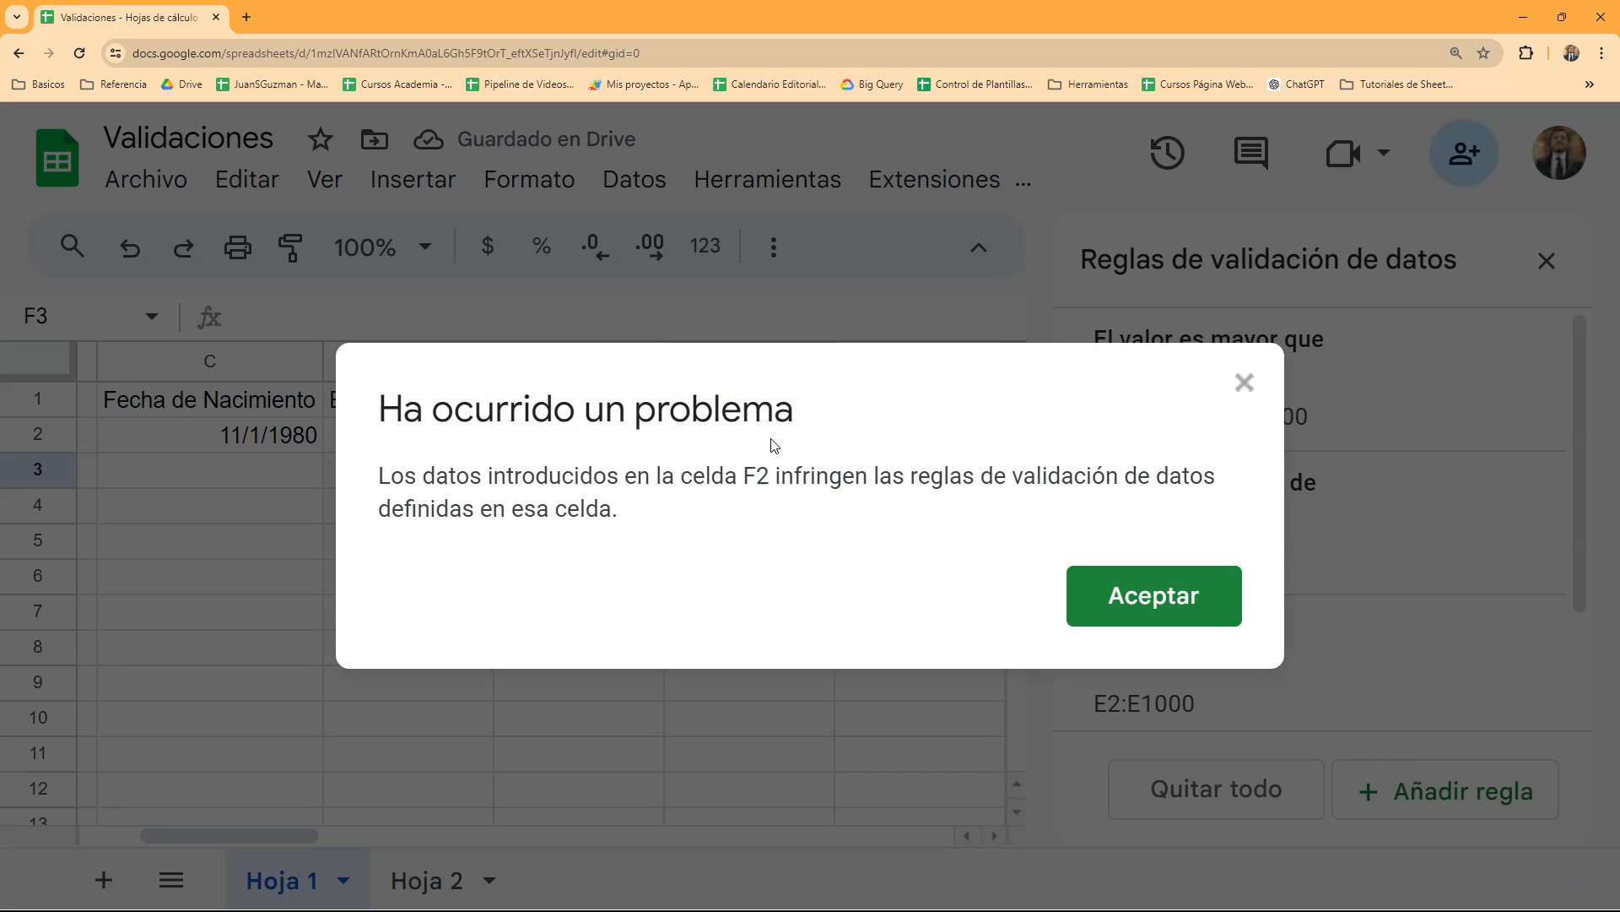
key("Return")
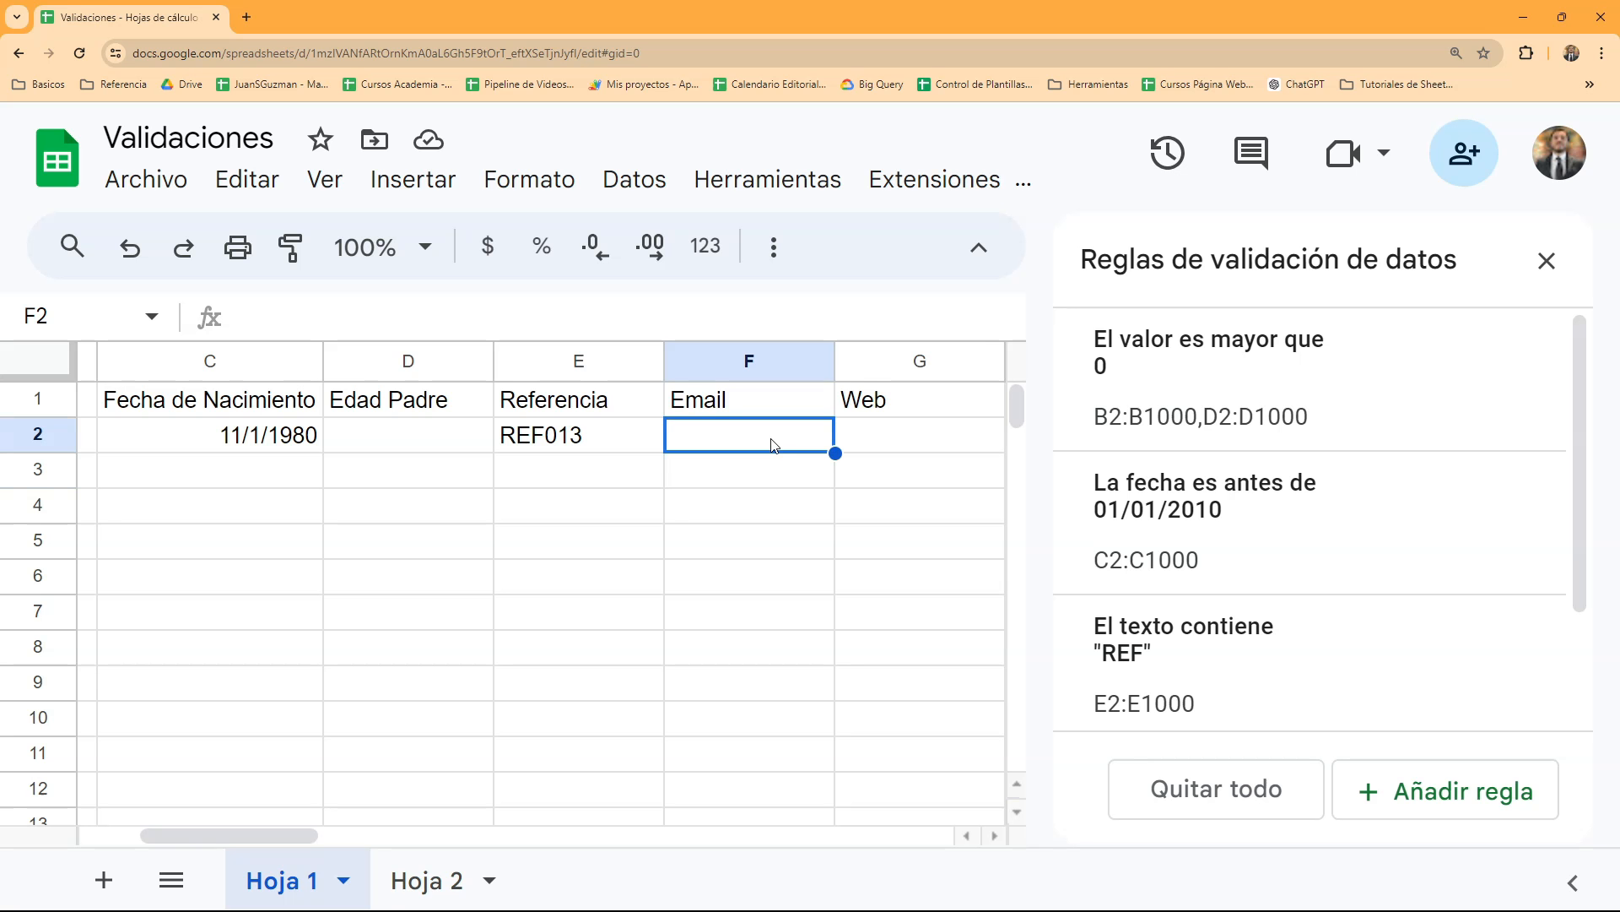
type("adsd.com")
key("Return")
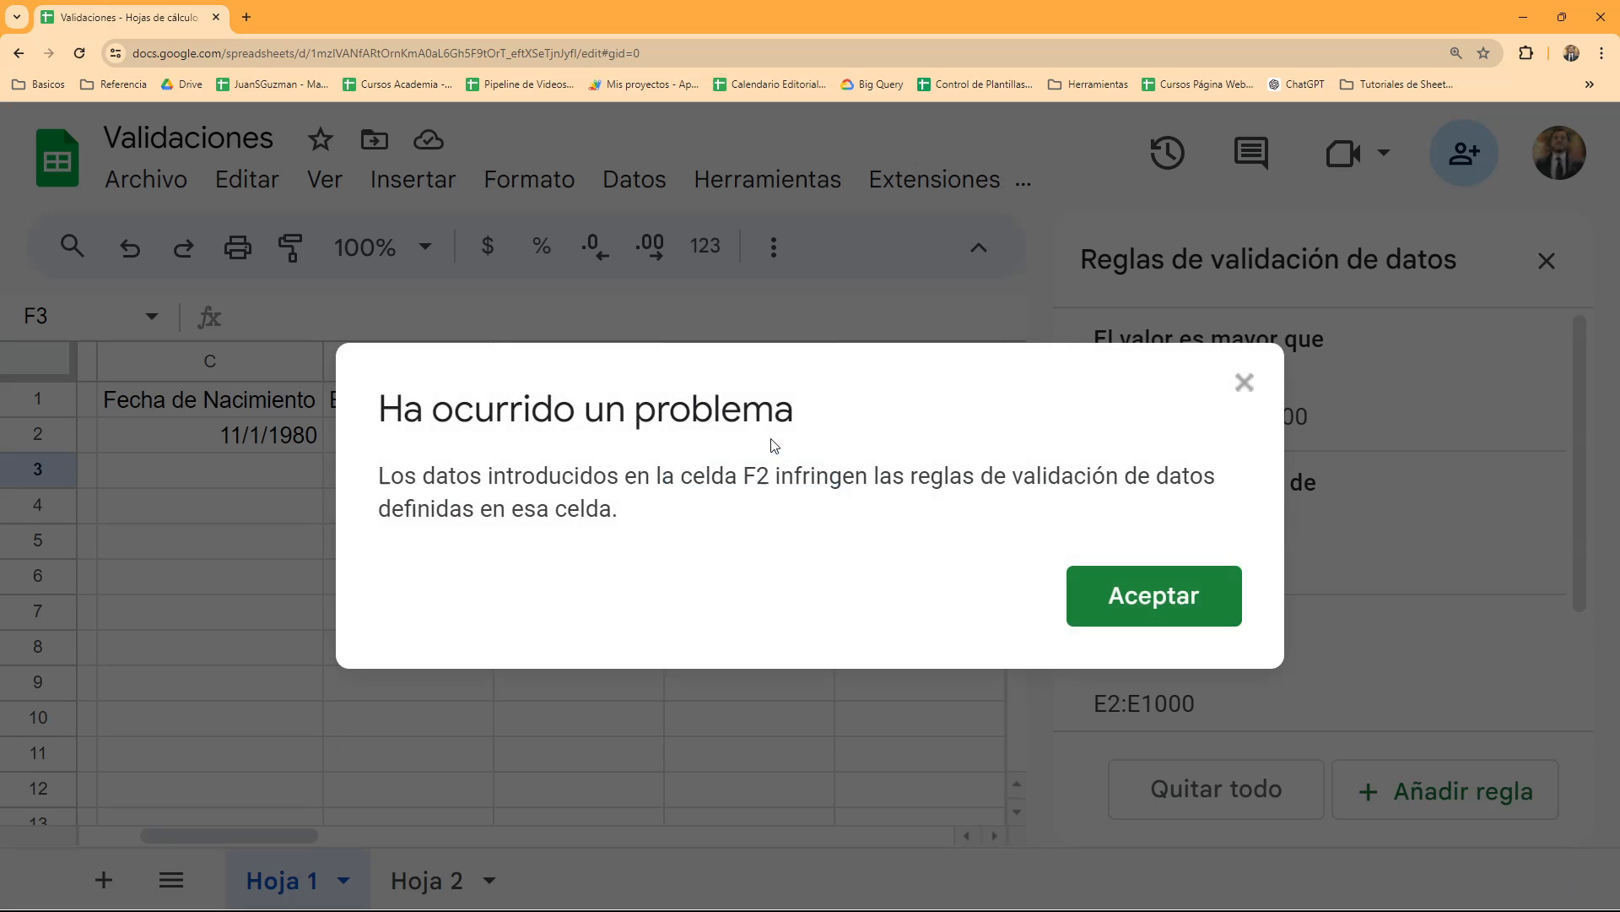
key("Return")
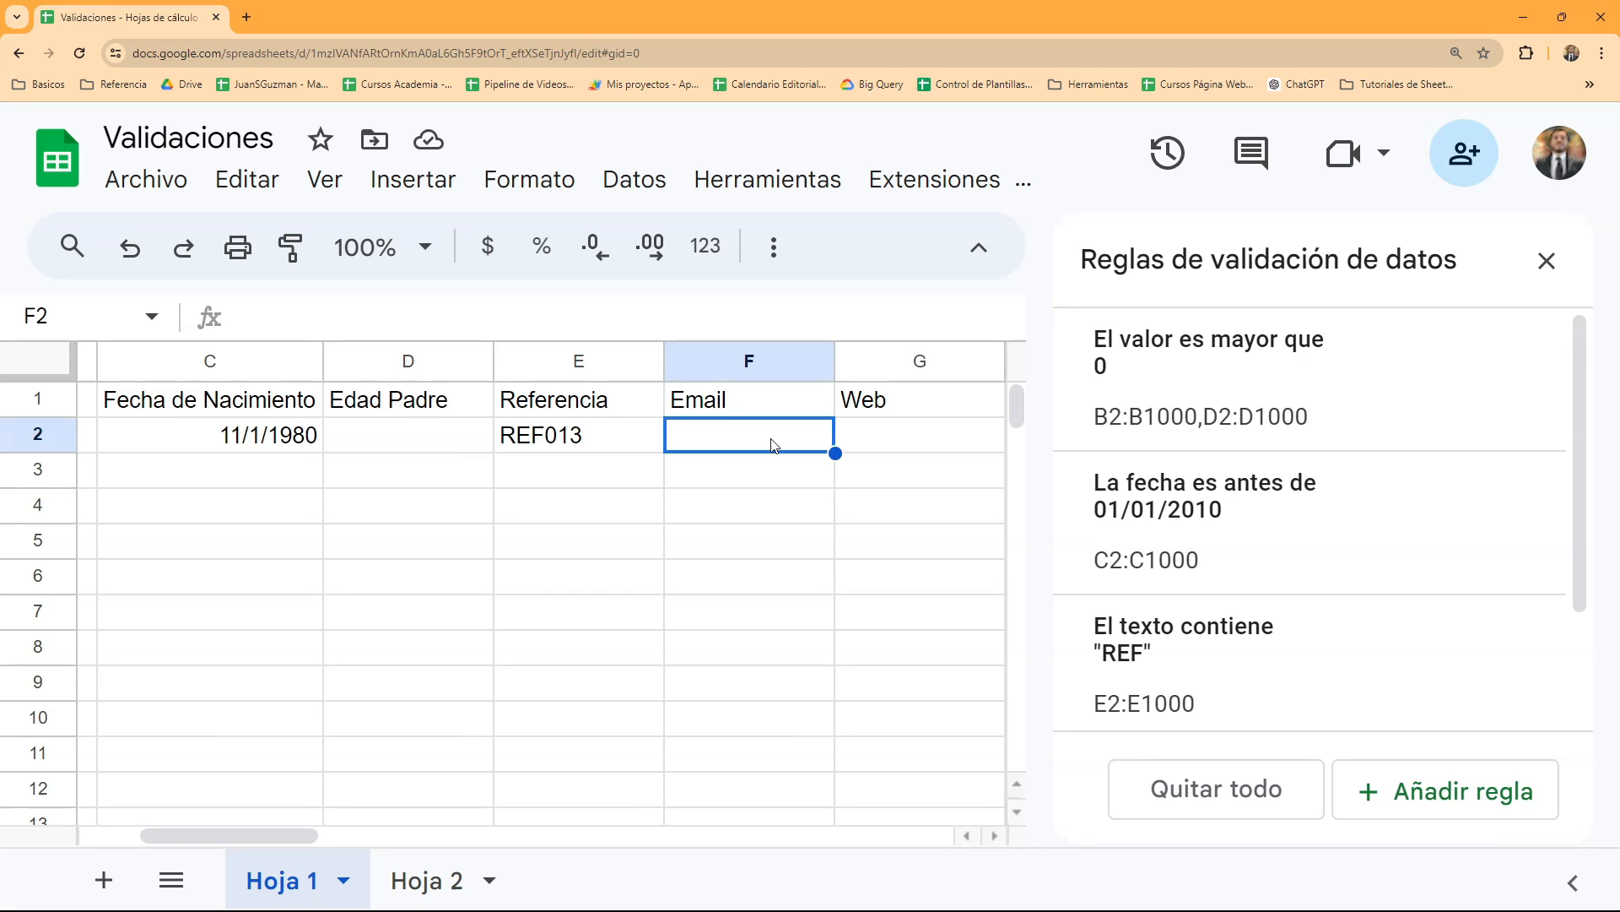
- Enter a correctly formed e-mail address in cell F2
type("e@")
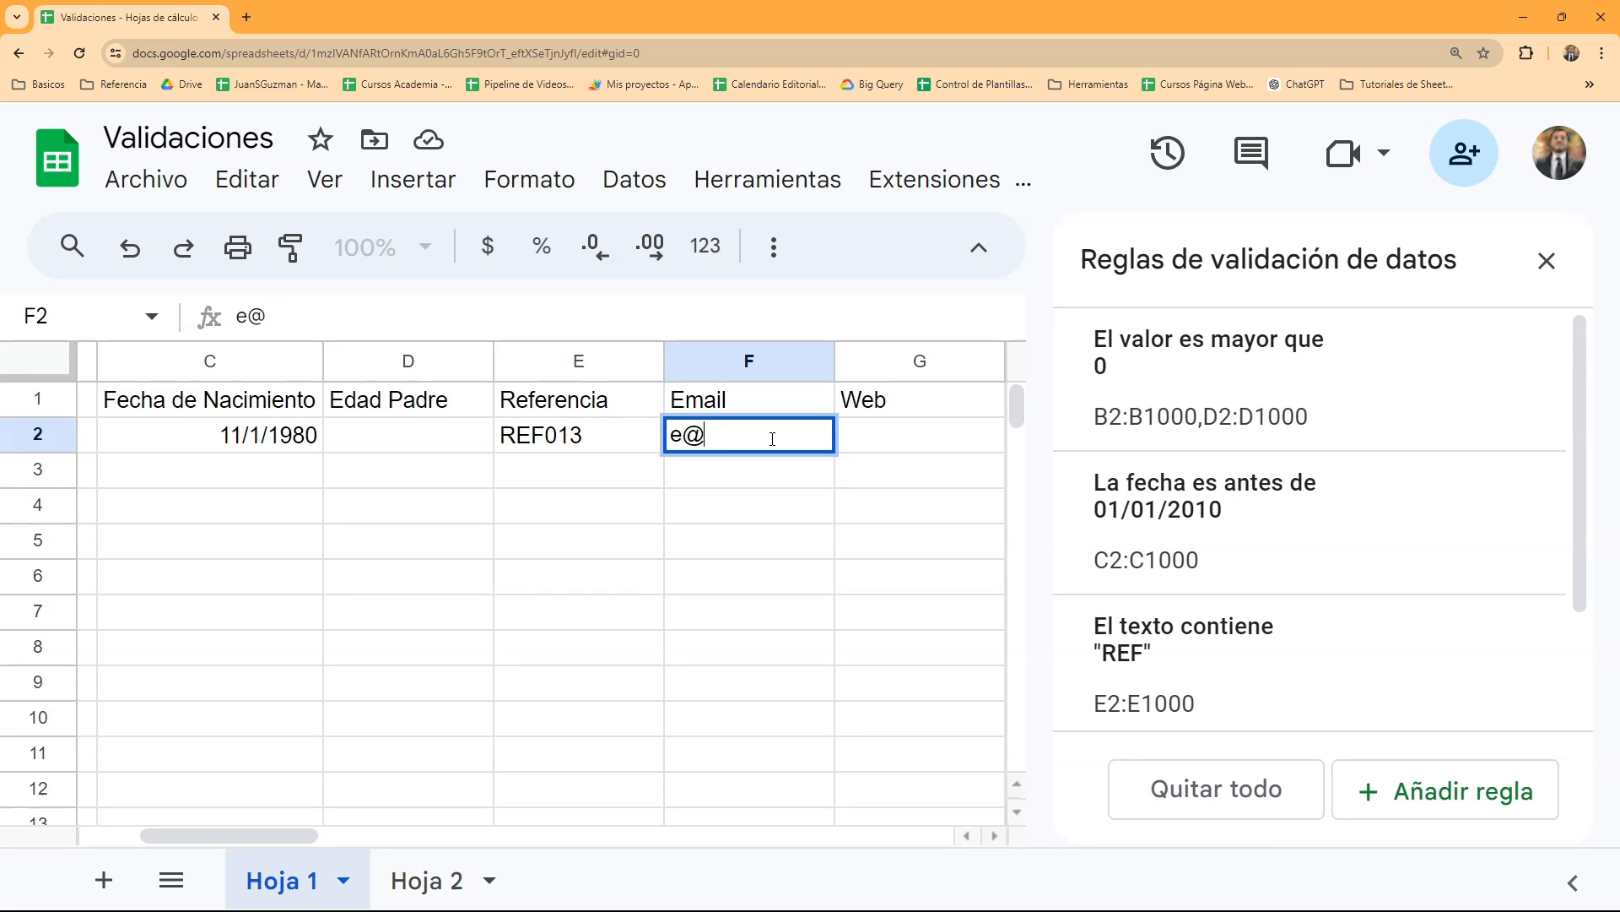
type("sdsd.com")
key("Return")
left_click(774, 445)
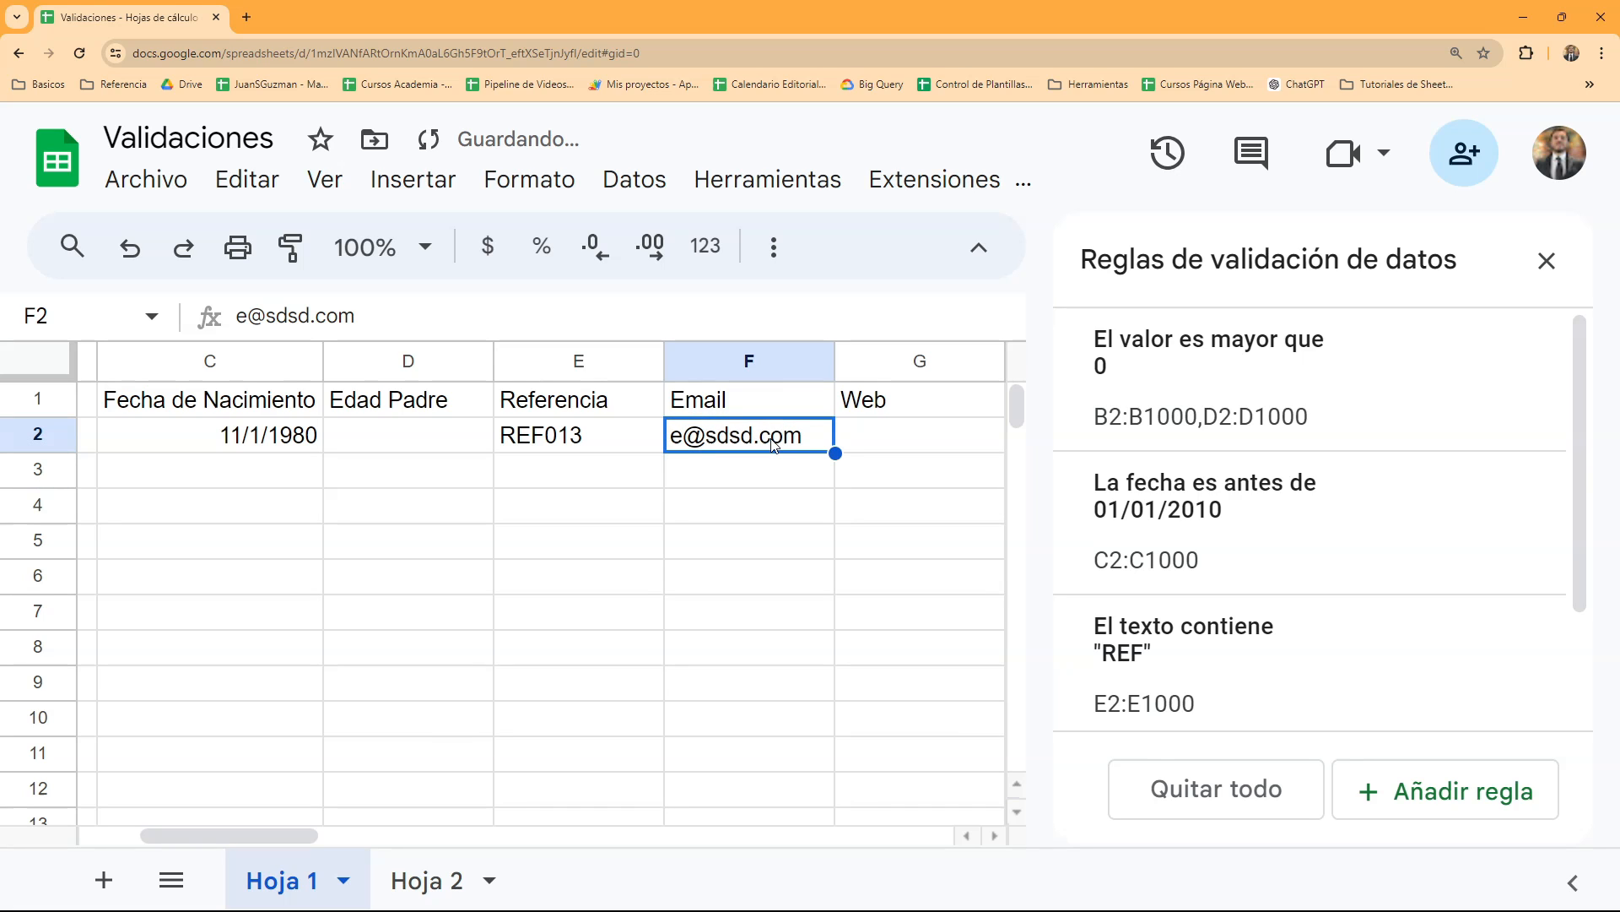
- Add a validation rule to G2:G with the criterion "El texto es una URL válida" and rejection of invalid data
left_click(902, 446)
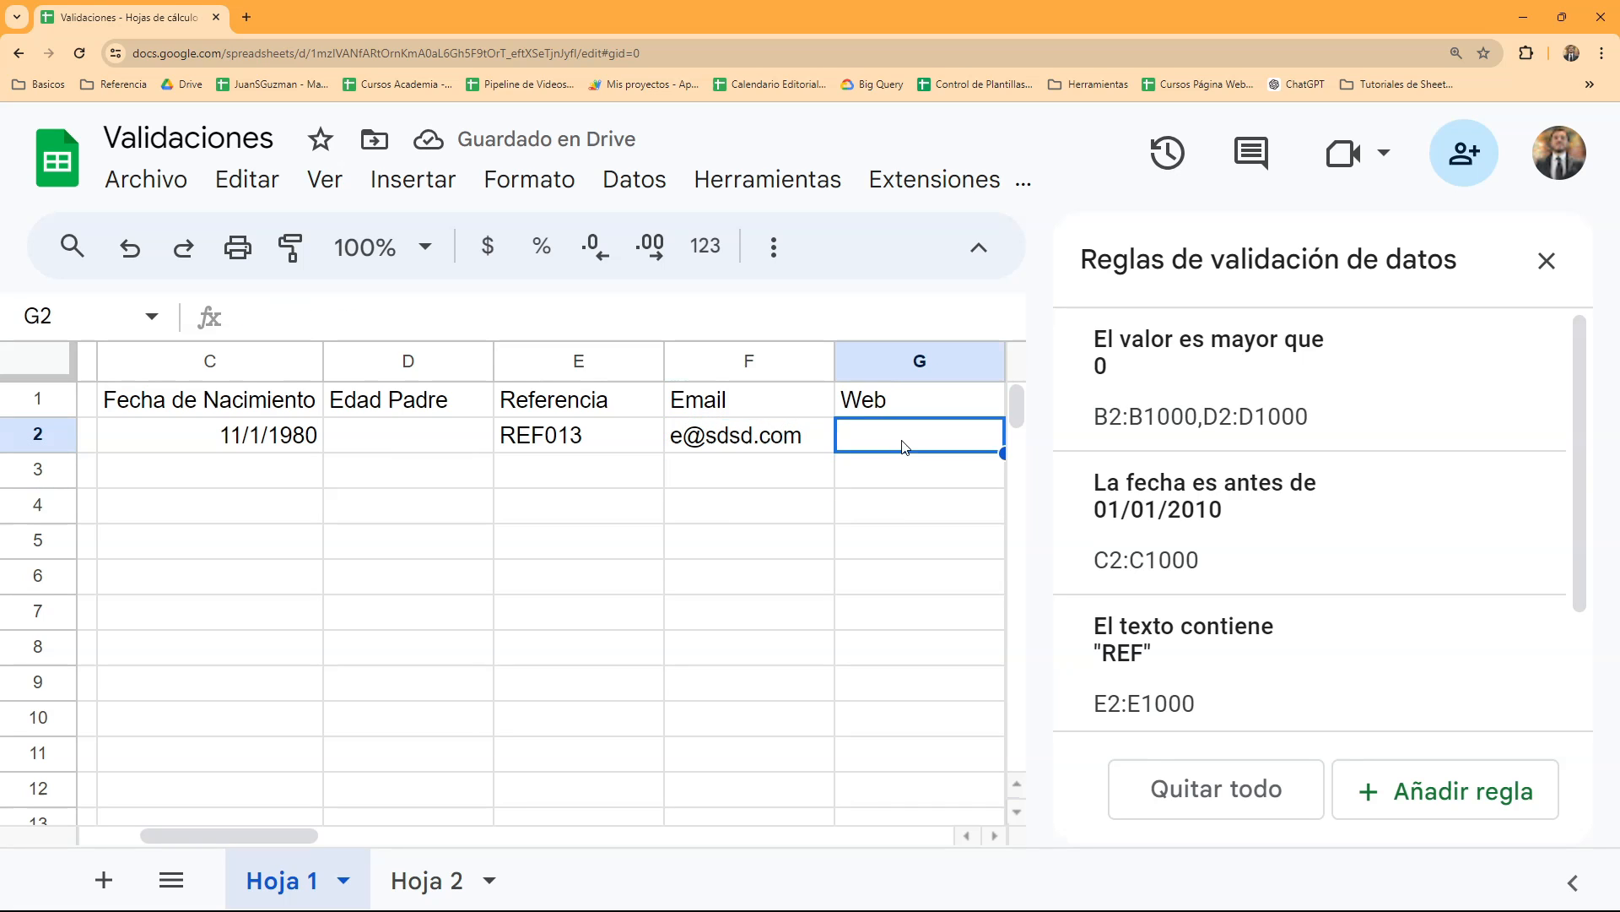
left_click(1393, 791)
left_click(1245, 417)
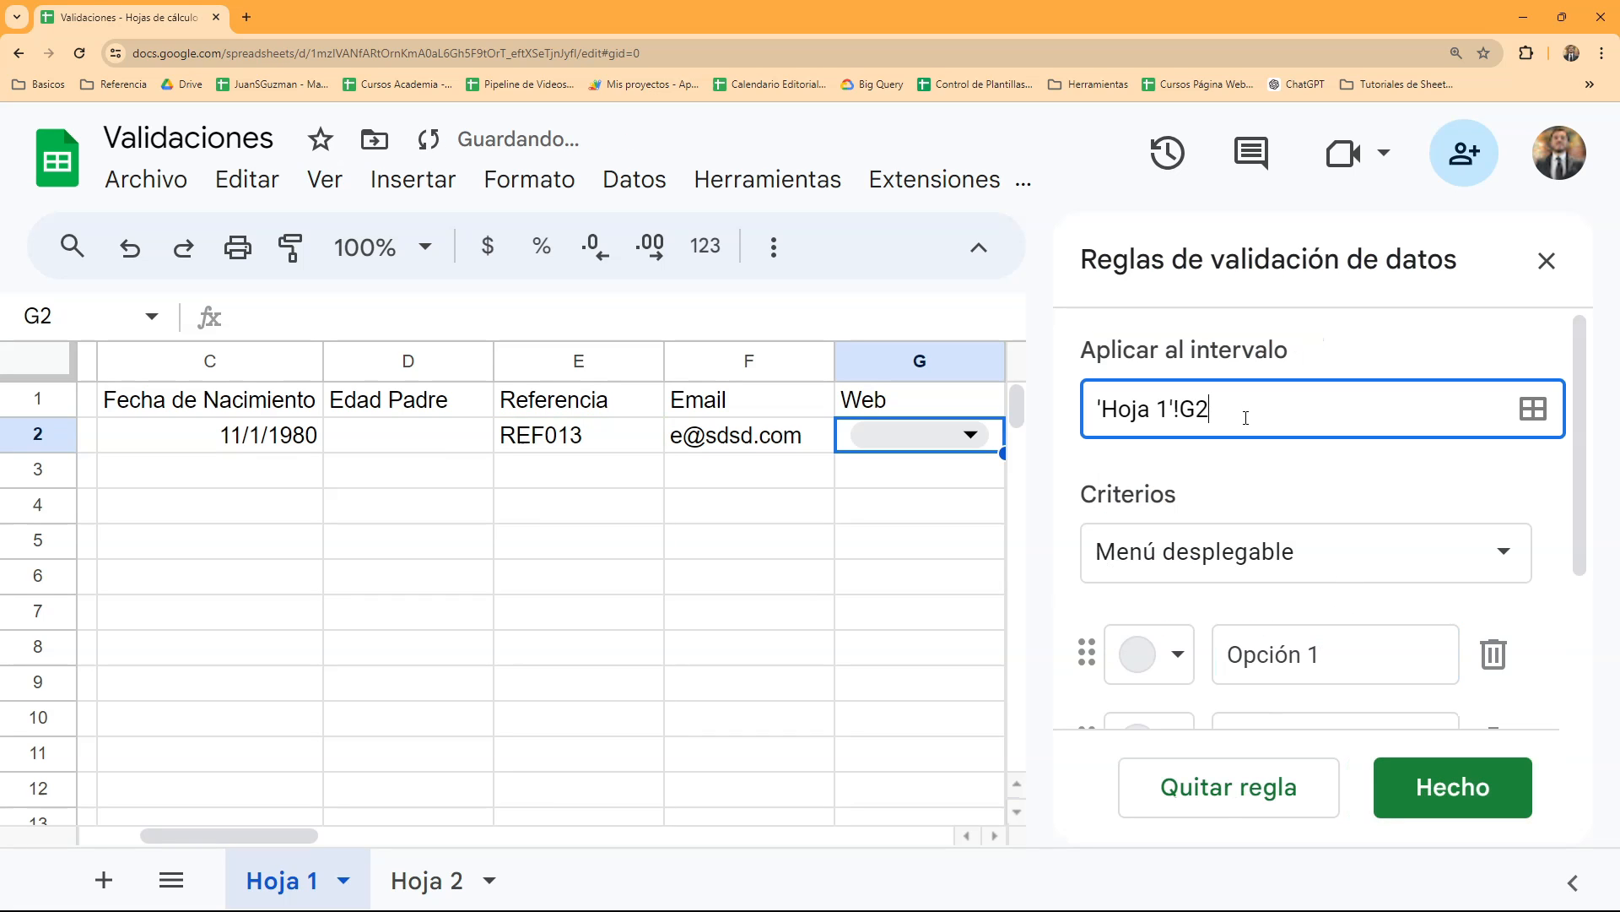
type(":G")
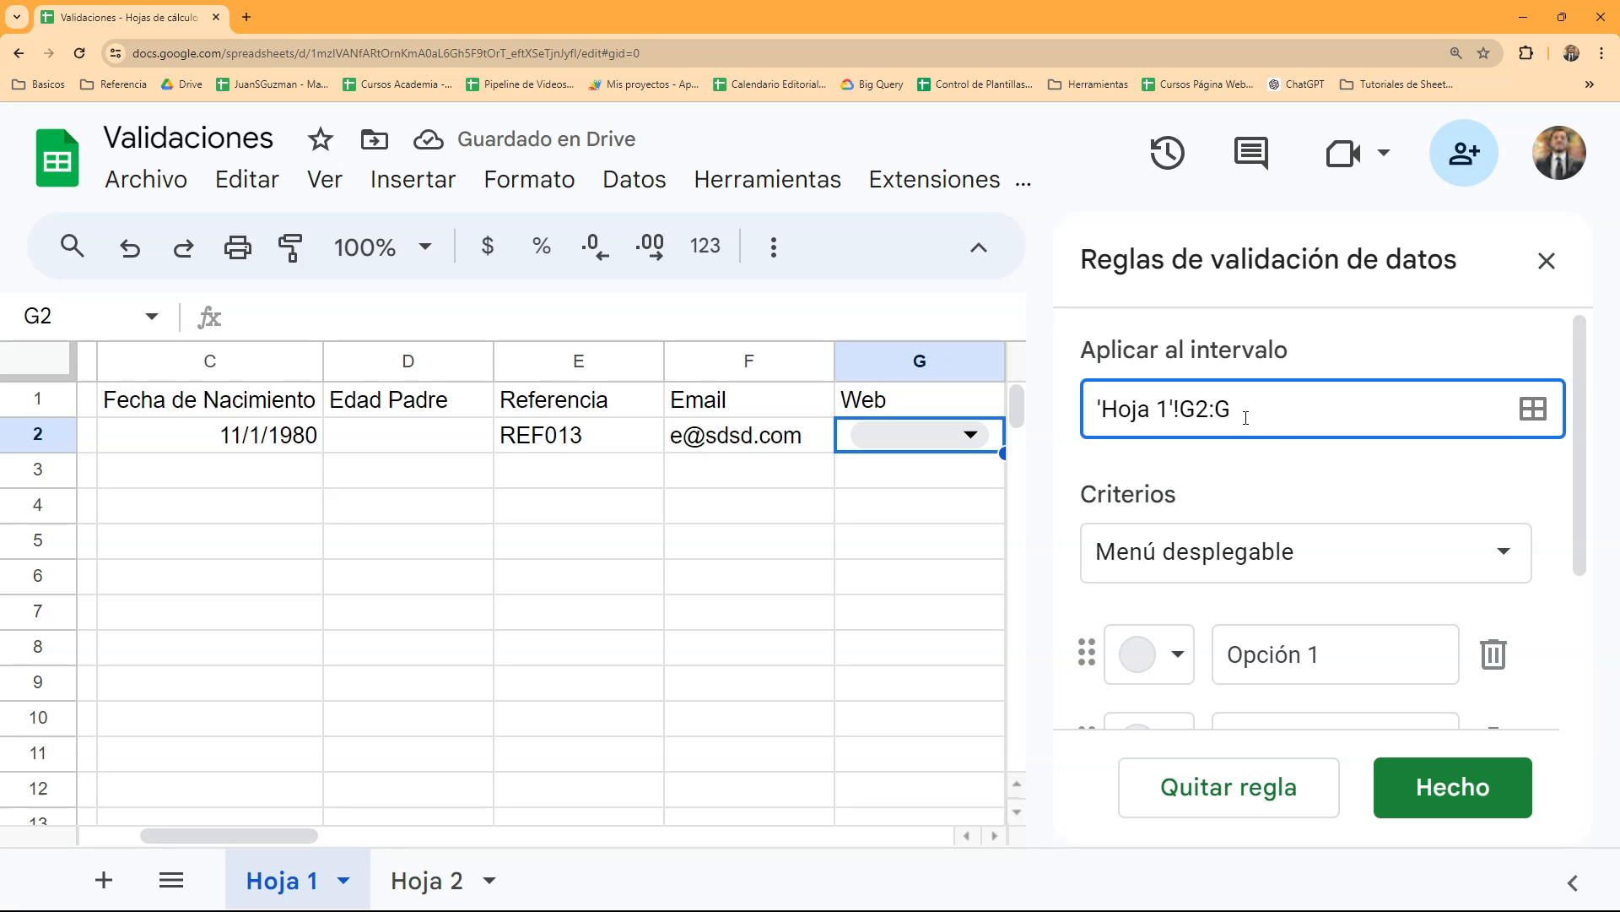
left_click(1336, 557)
scroll(1348, 632, "down", 5)
scroll(1348, 631, "up", 2)
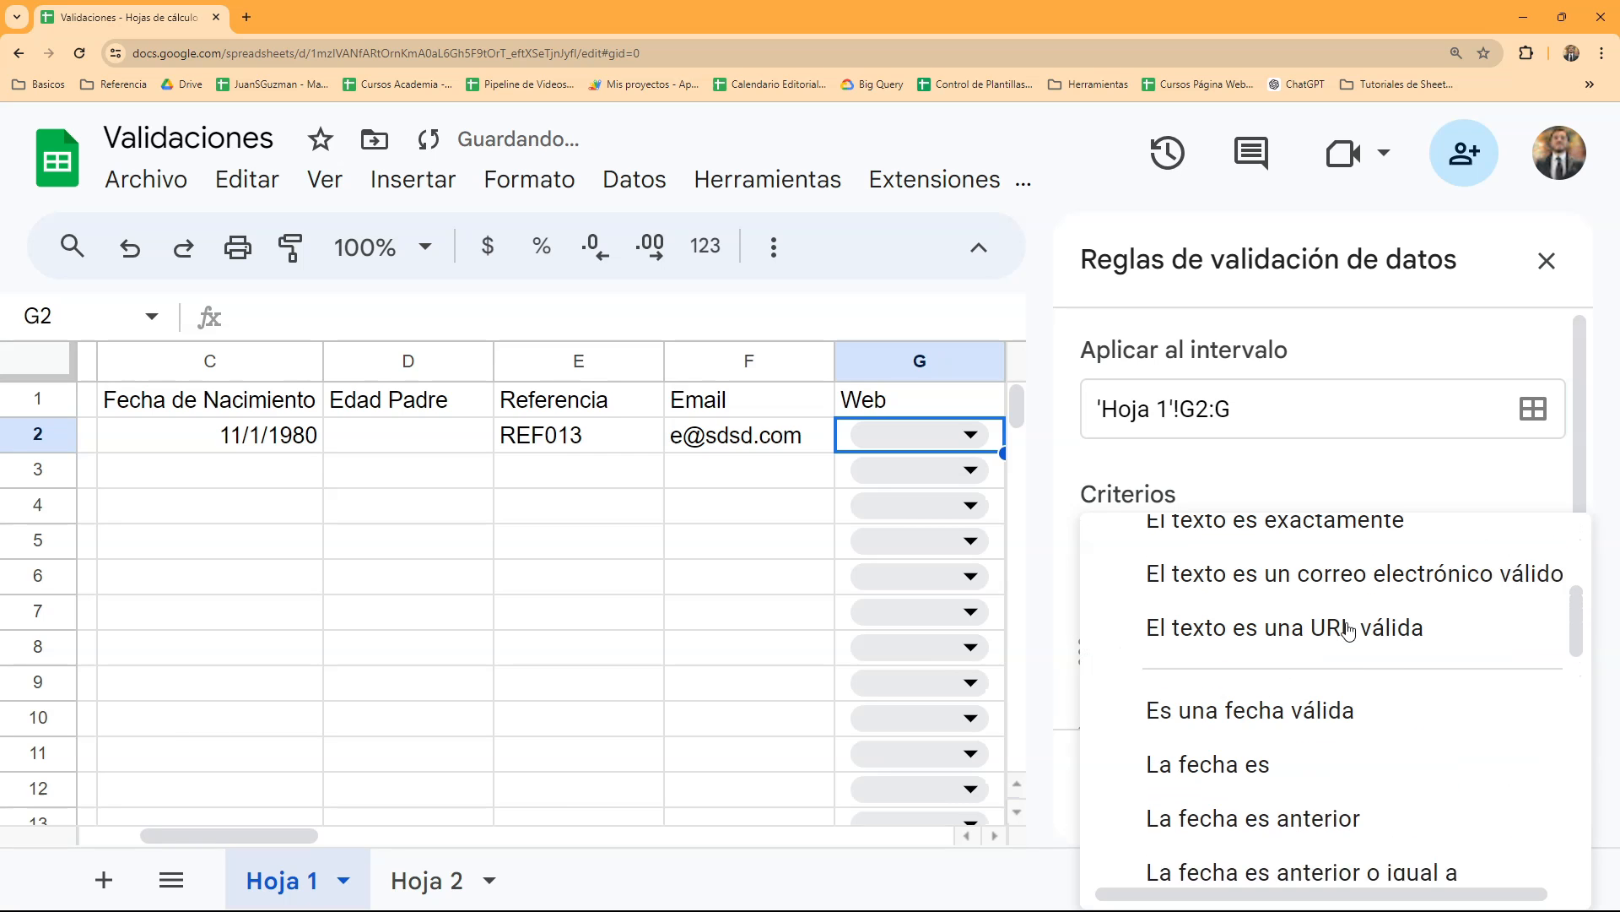
left_click(1348, 645)
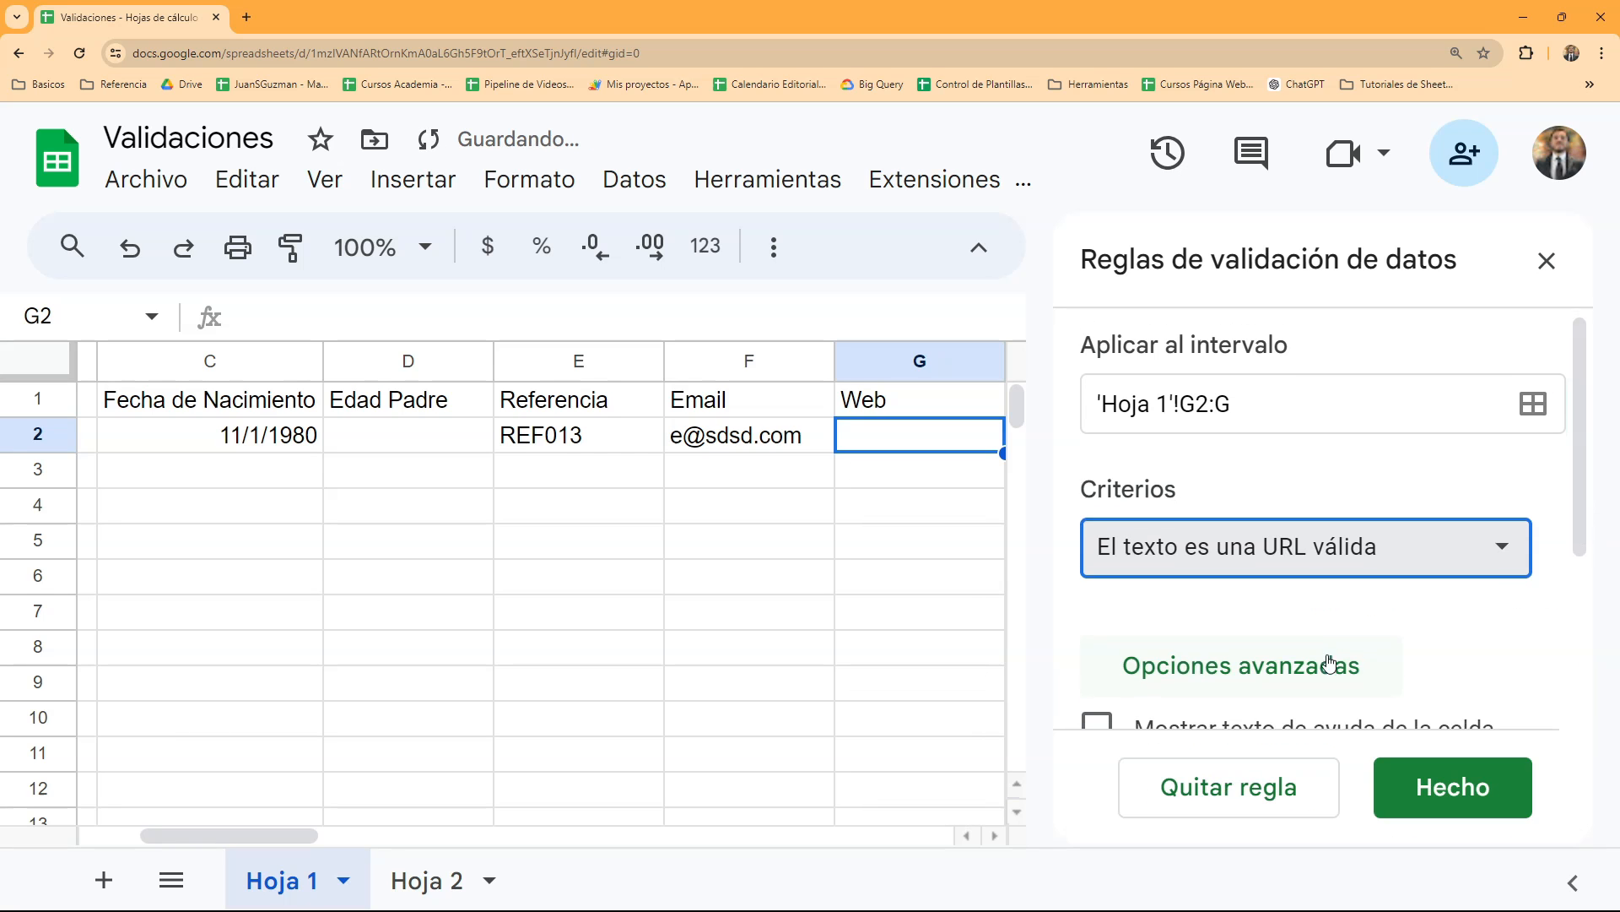
scroll(1342, 648, "down", 3)
left_click(1249, 675)
left_click(1464, 786)
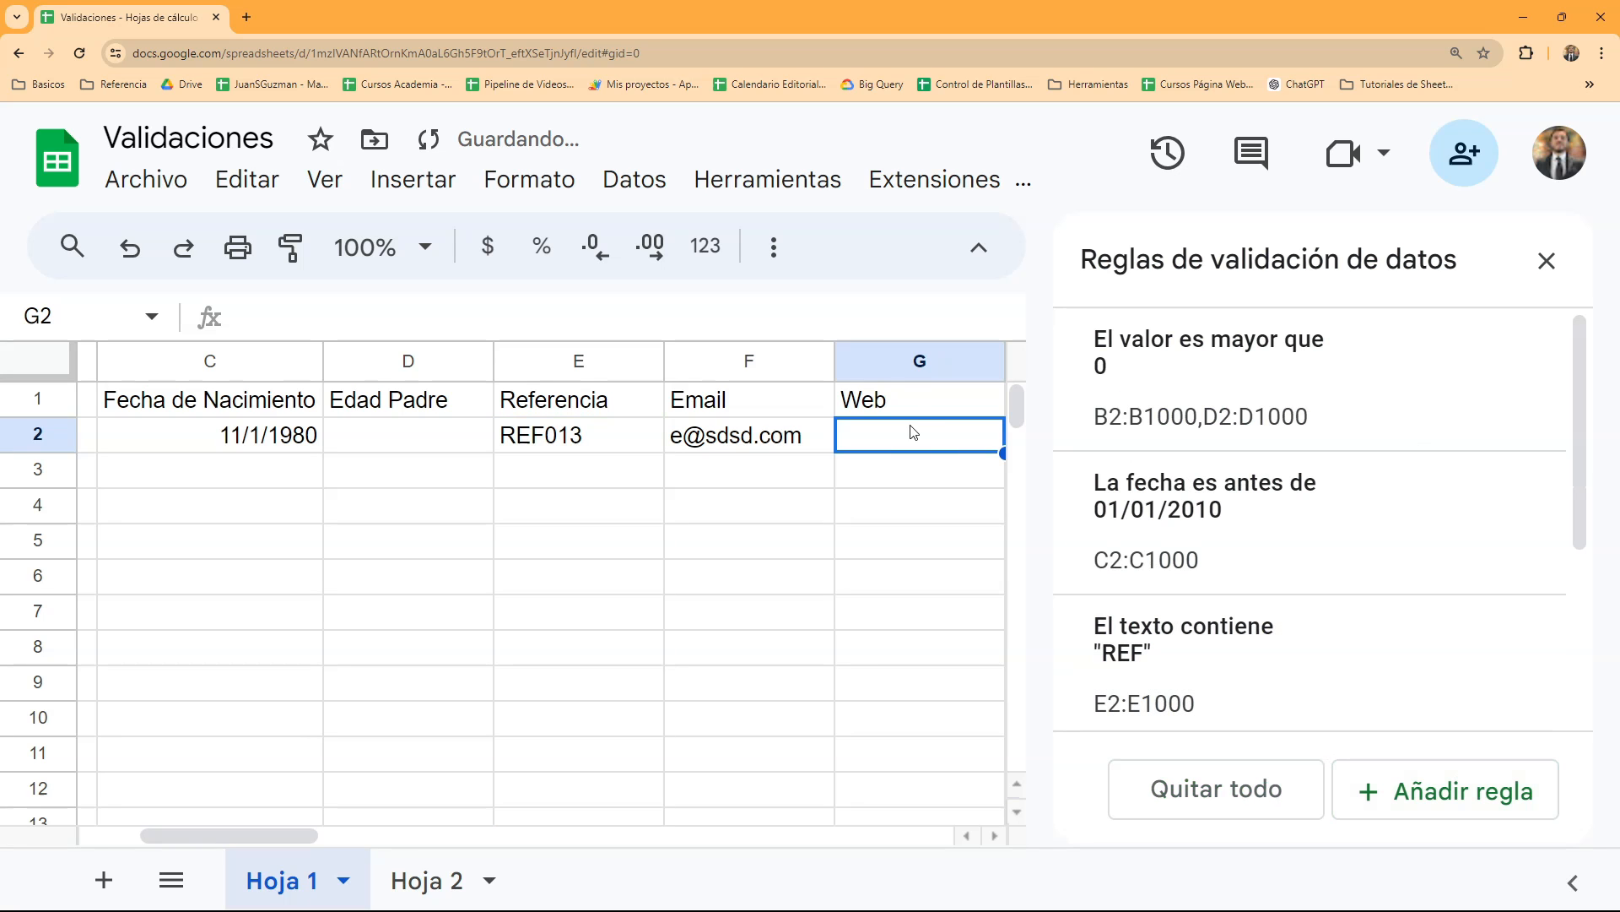
- Try to enter "asas" in cell G2 to test the URL rule, and discard the stray entry in G3
type("asas")
key("Return")
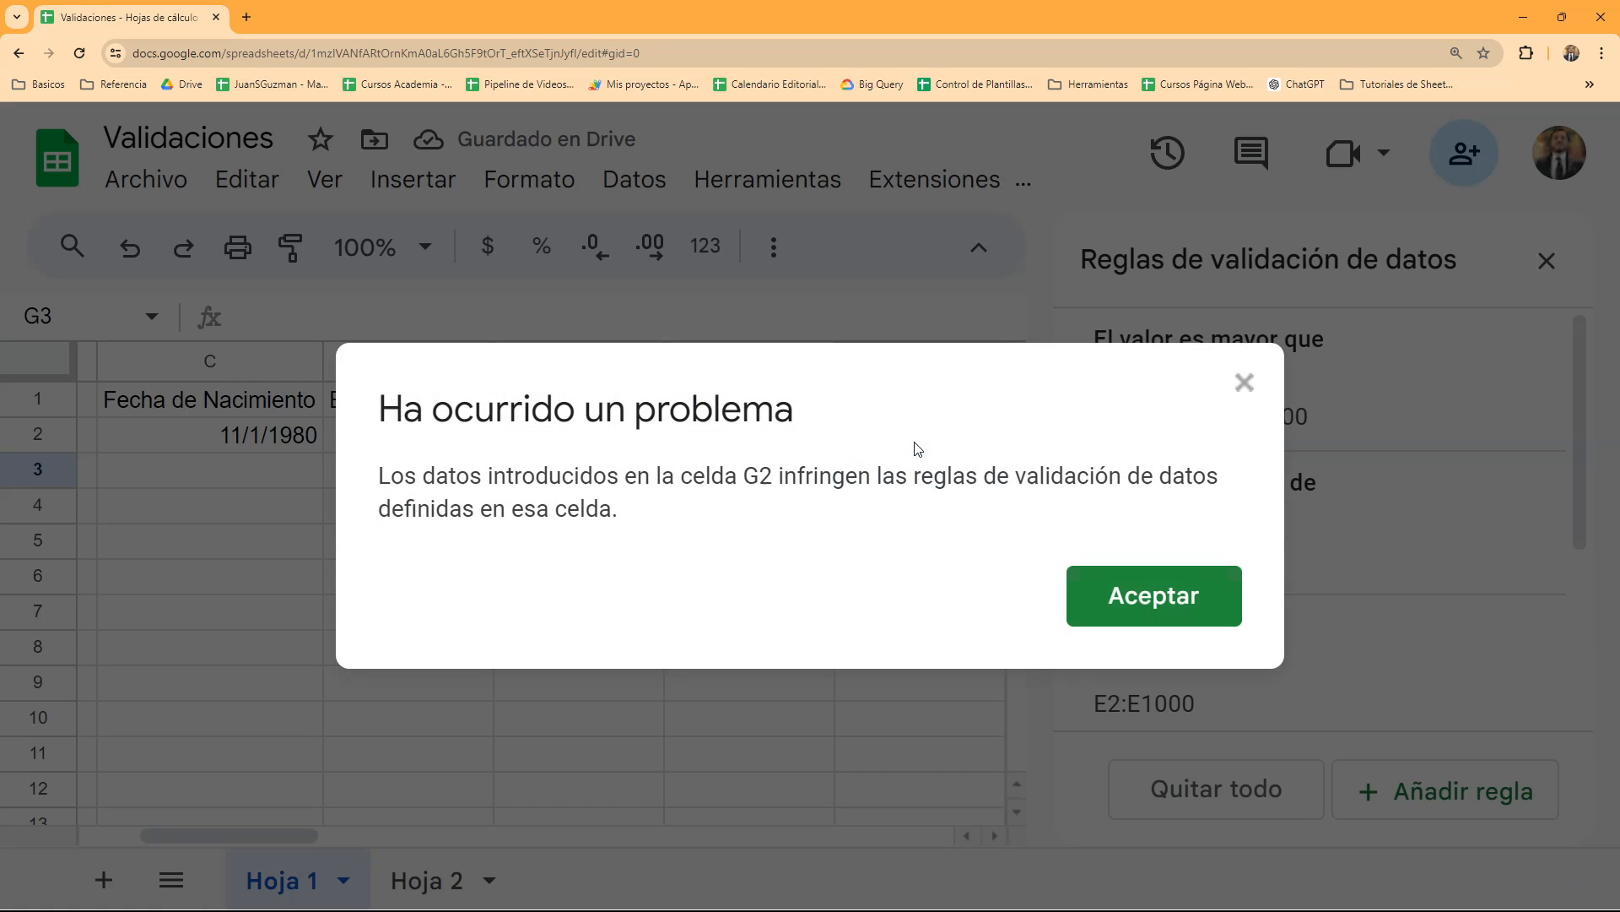
key("Escape")
type("as")
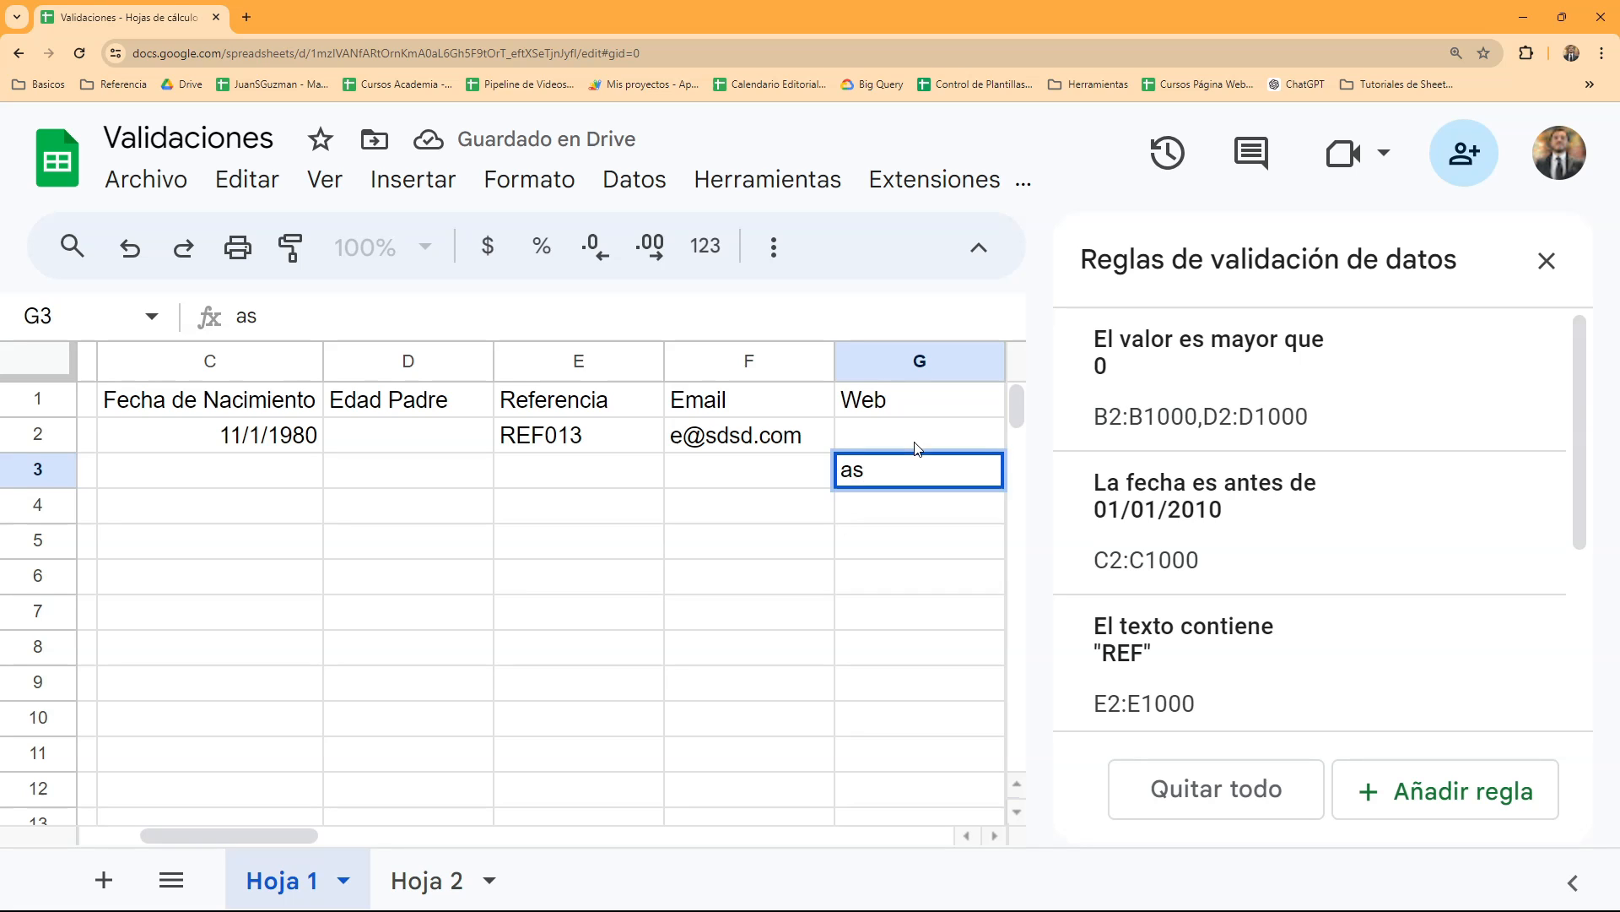
key("Escape")
- Enter the web address "asasas.com" in cell G2
left_click(917, 442)
type("asasas.com")
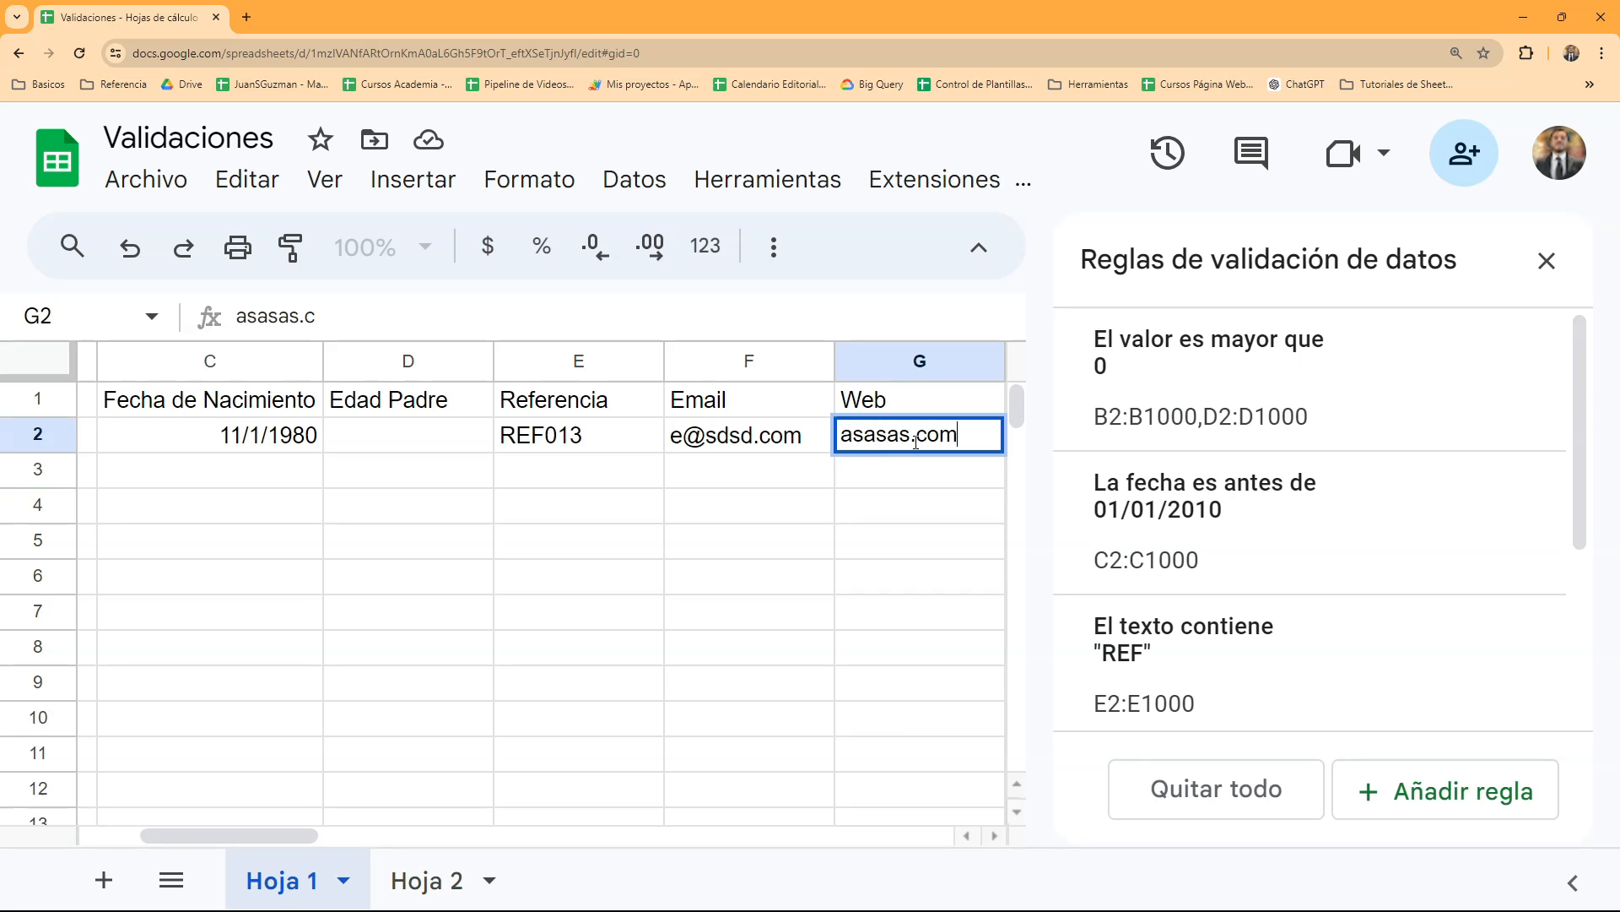
key("Return")
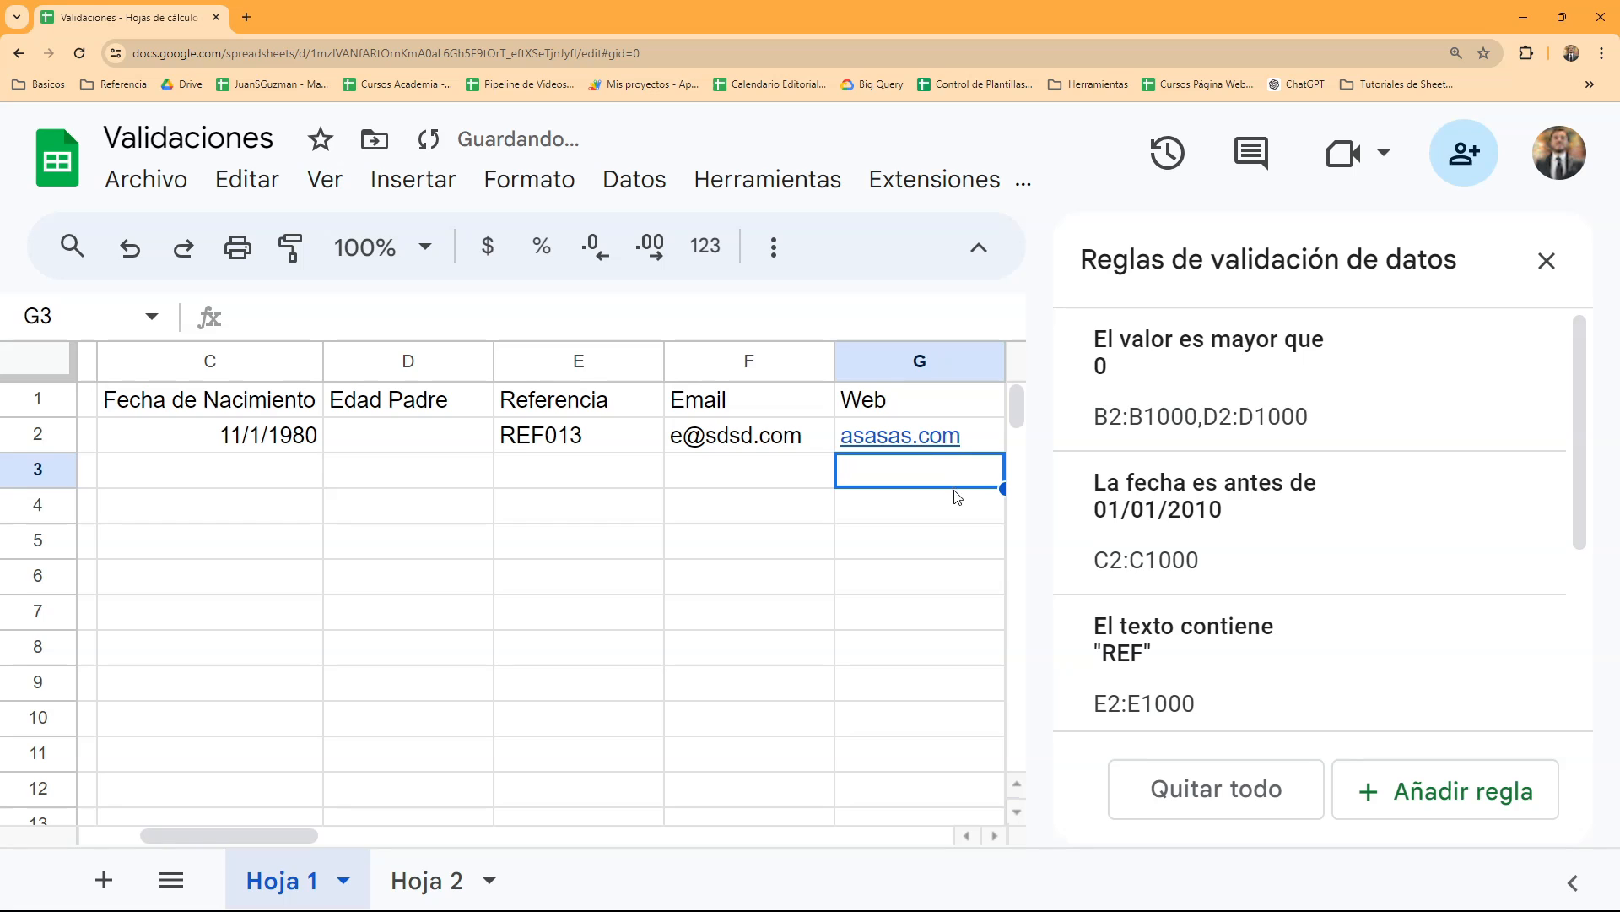
- Fit the widths of columns A to G to their contents
left_click(968, 519)
key("Right")
key("Right")
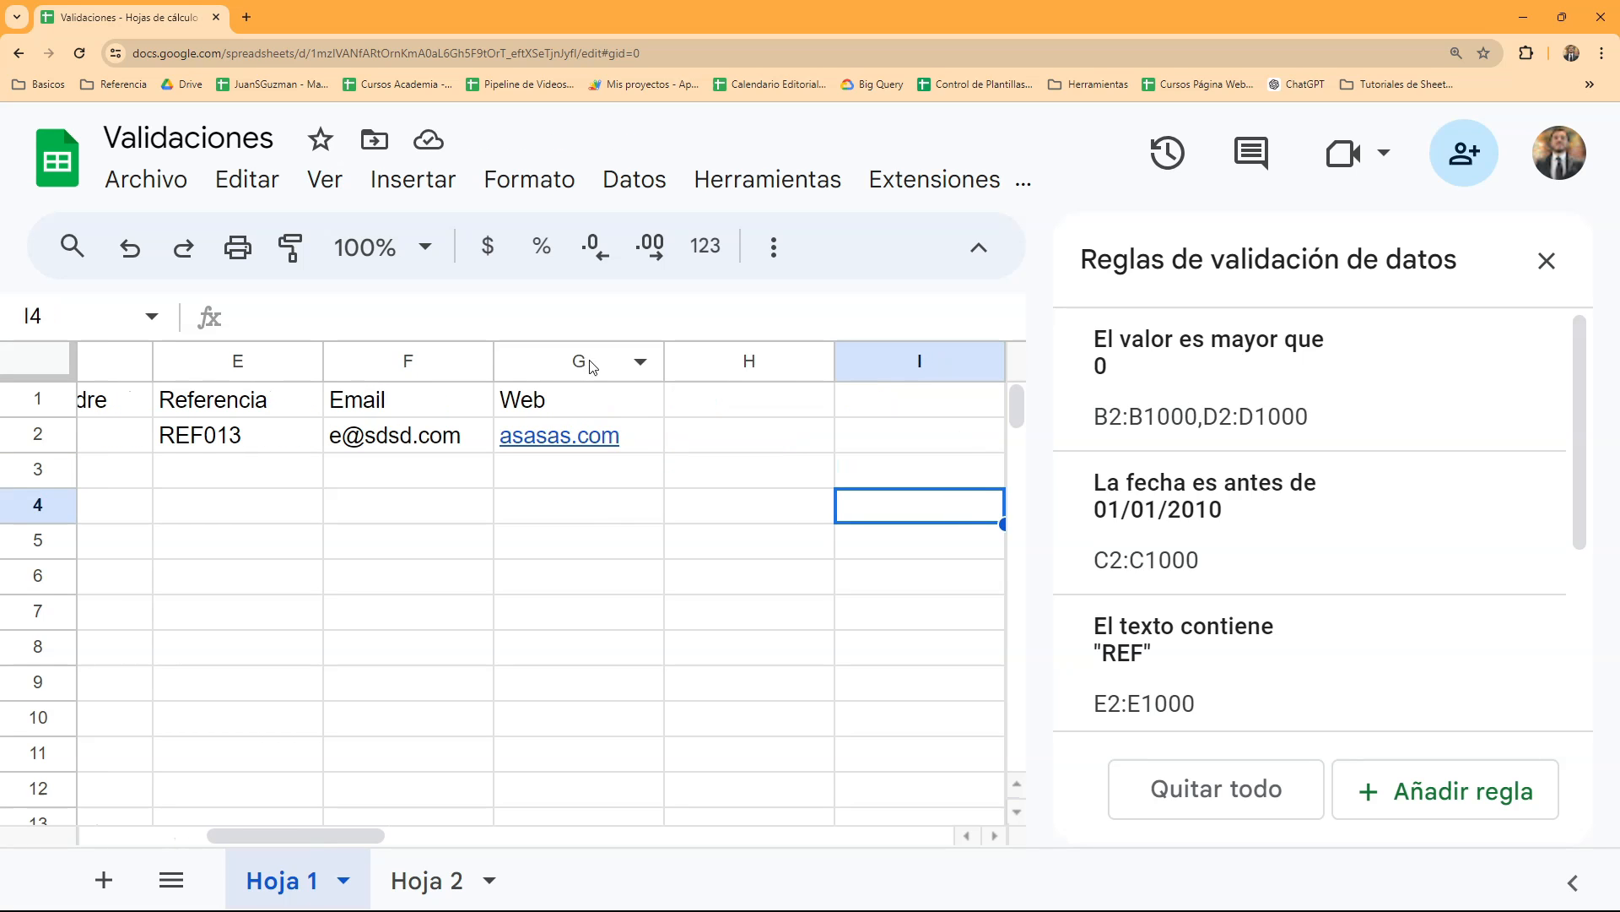
left_click_drag(579, 360, 184, 372)
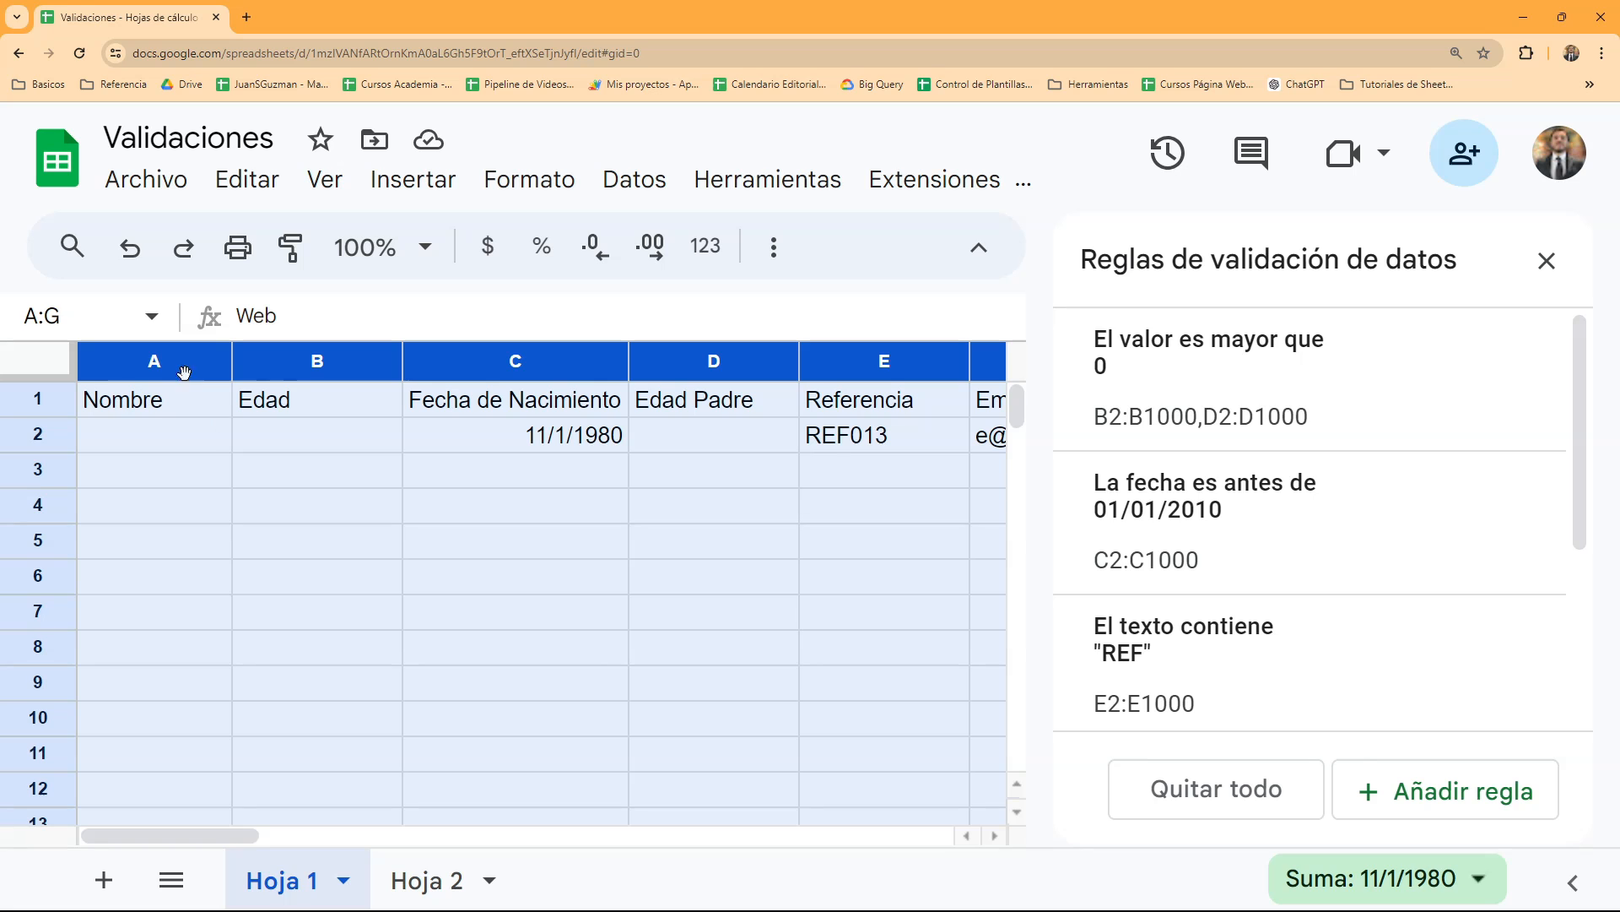
double_click(232, 362)
left_click(312, 449)
key("Right")
key("Right")
key("Right")
key("Right")
key("Right")
key("Right")
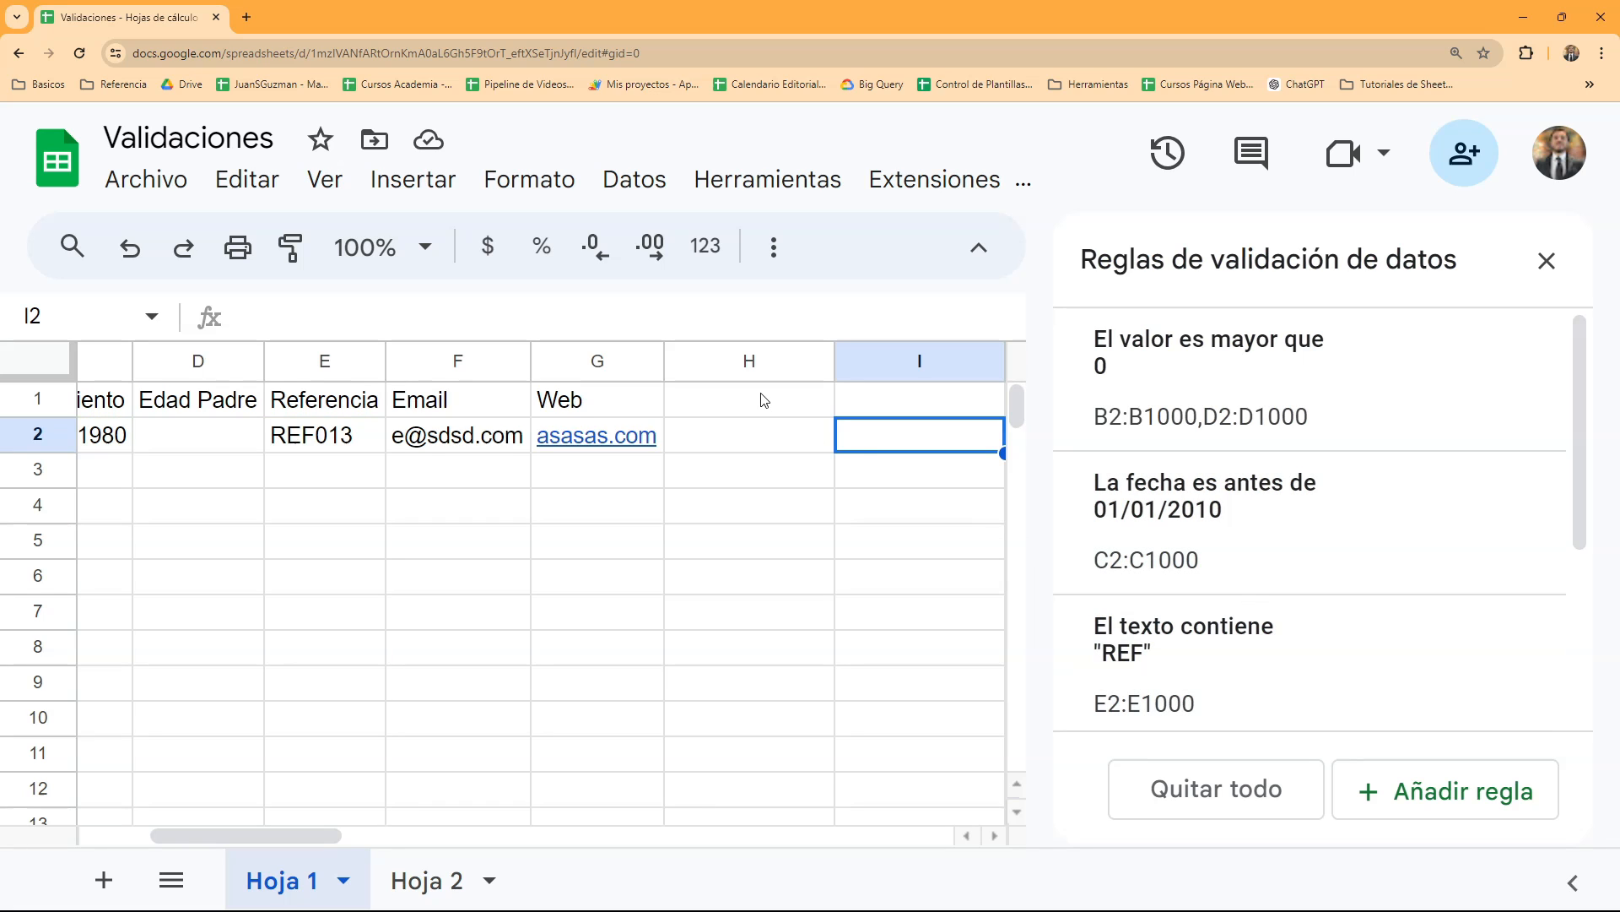
- Add a validation rule to H2:H with the criterion "Casilla"
left_click(760, 399)
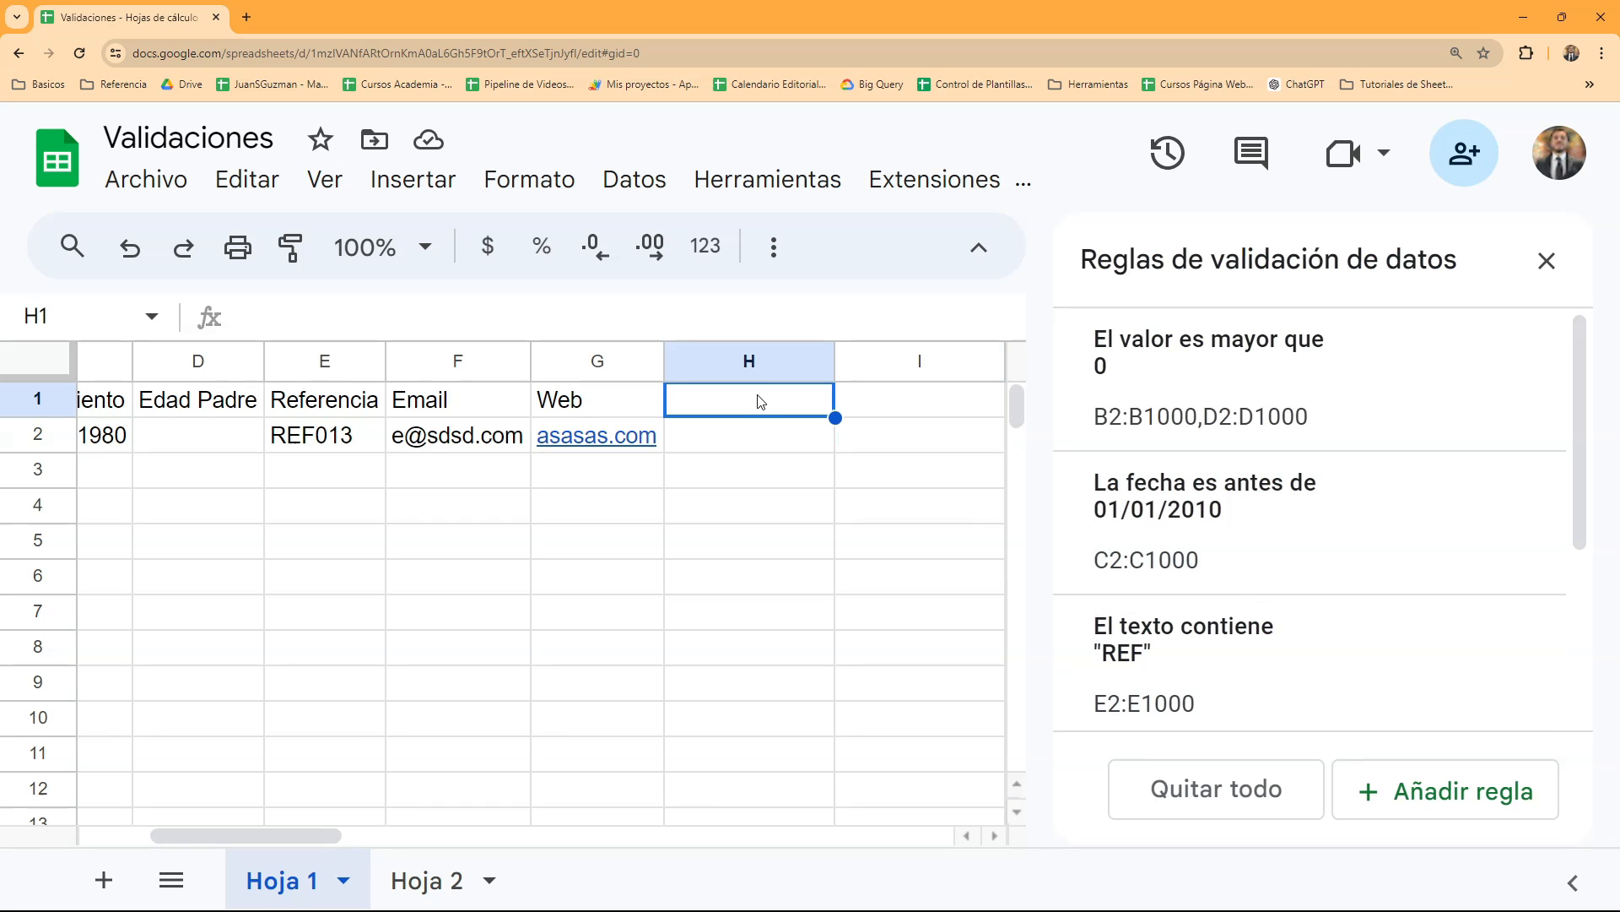
left_click(1464, 792)
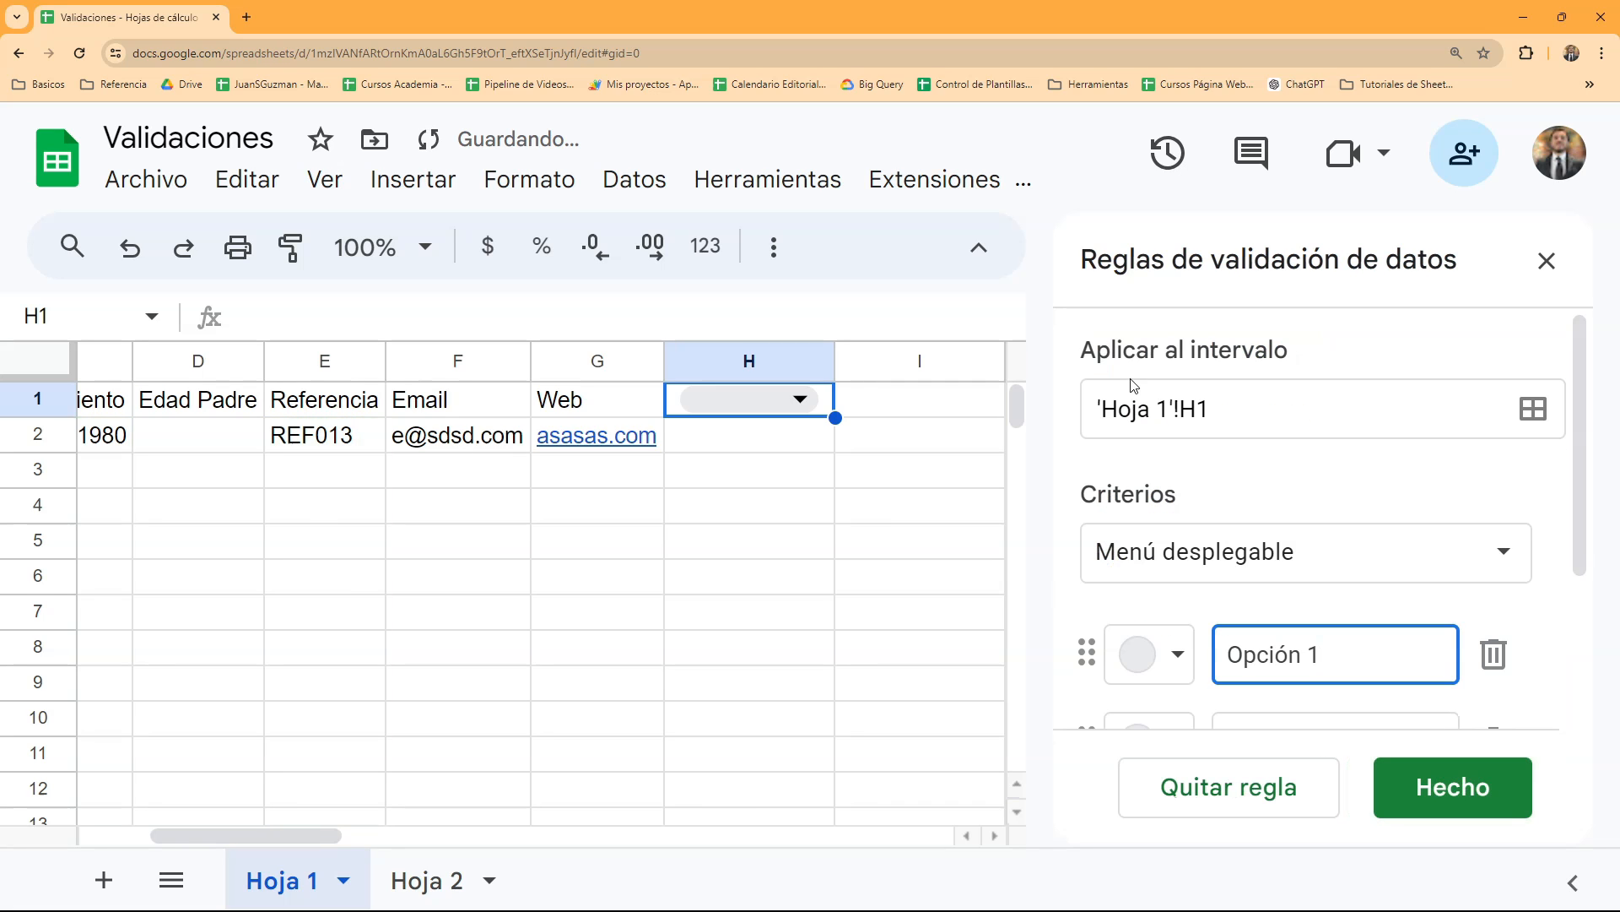
left_click(1215, 418)
type("2:H")
left_click(1344, 578)
scroll(1338, 604, "down", 5)
scroll(1338, 606, "down", 7)
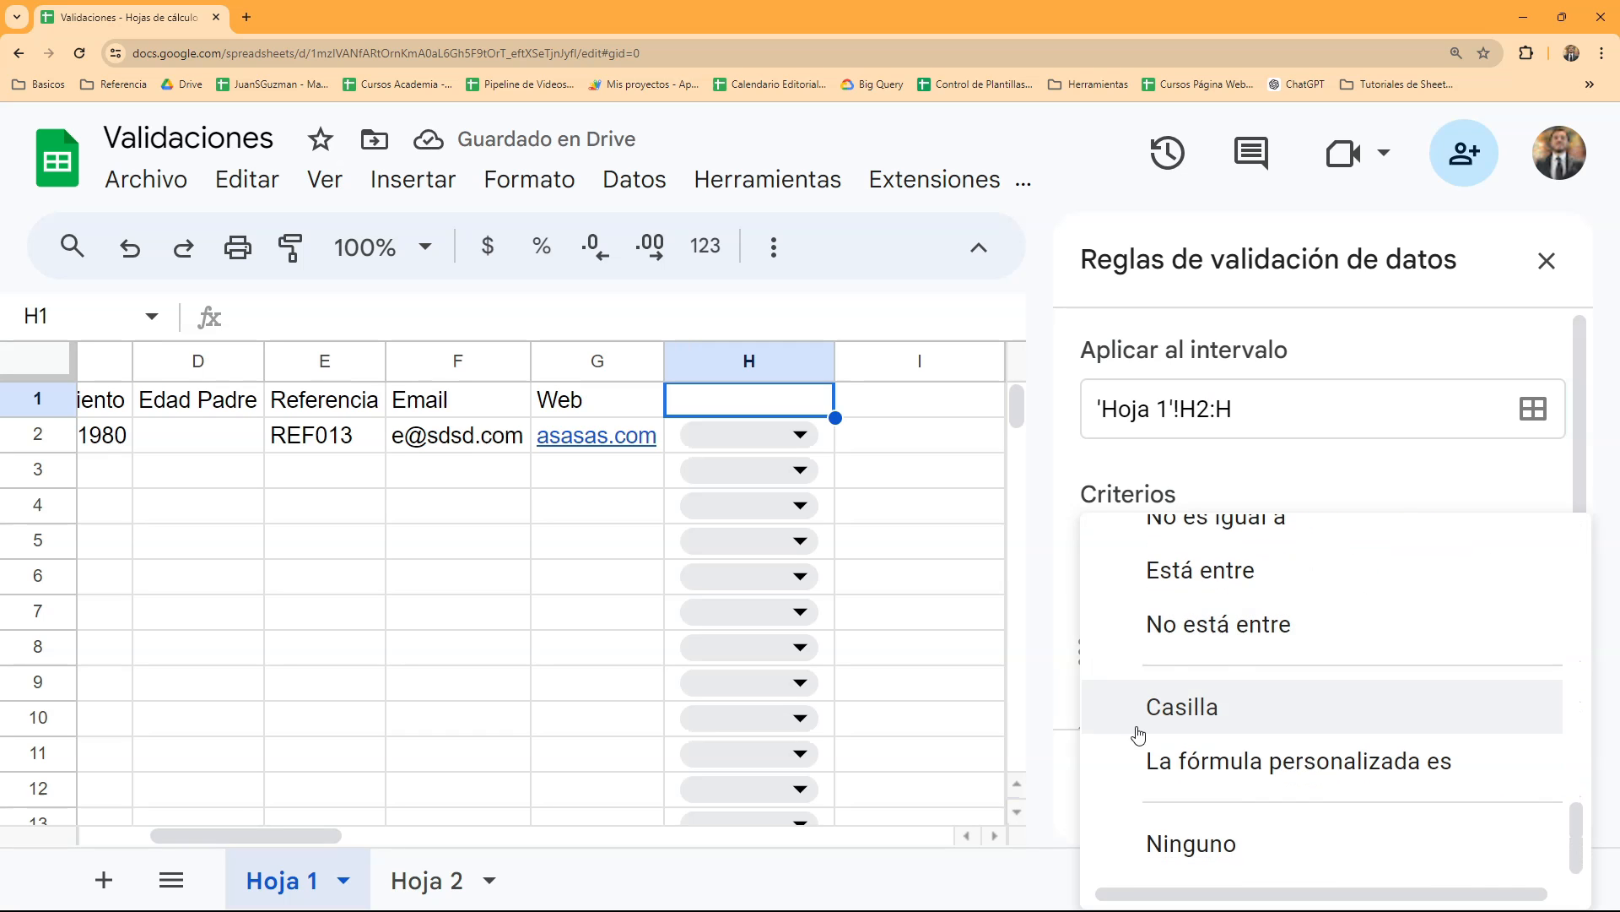
left_click(1176, 716)
scroll(1173, 713, "down", 1)
- Enter the header "Cliente" in cell H1
left_click(769, 406)
type("C")
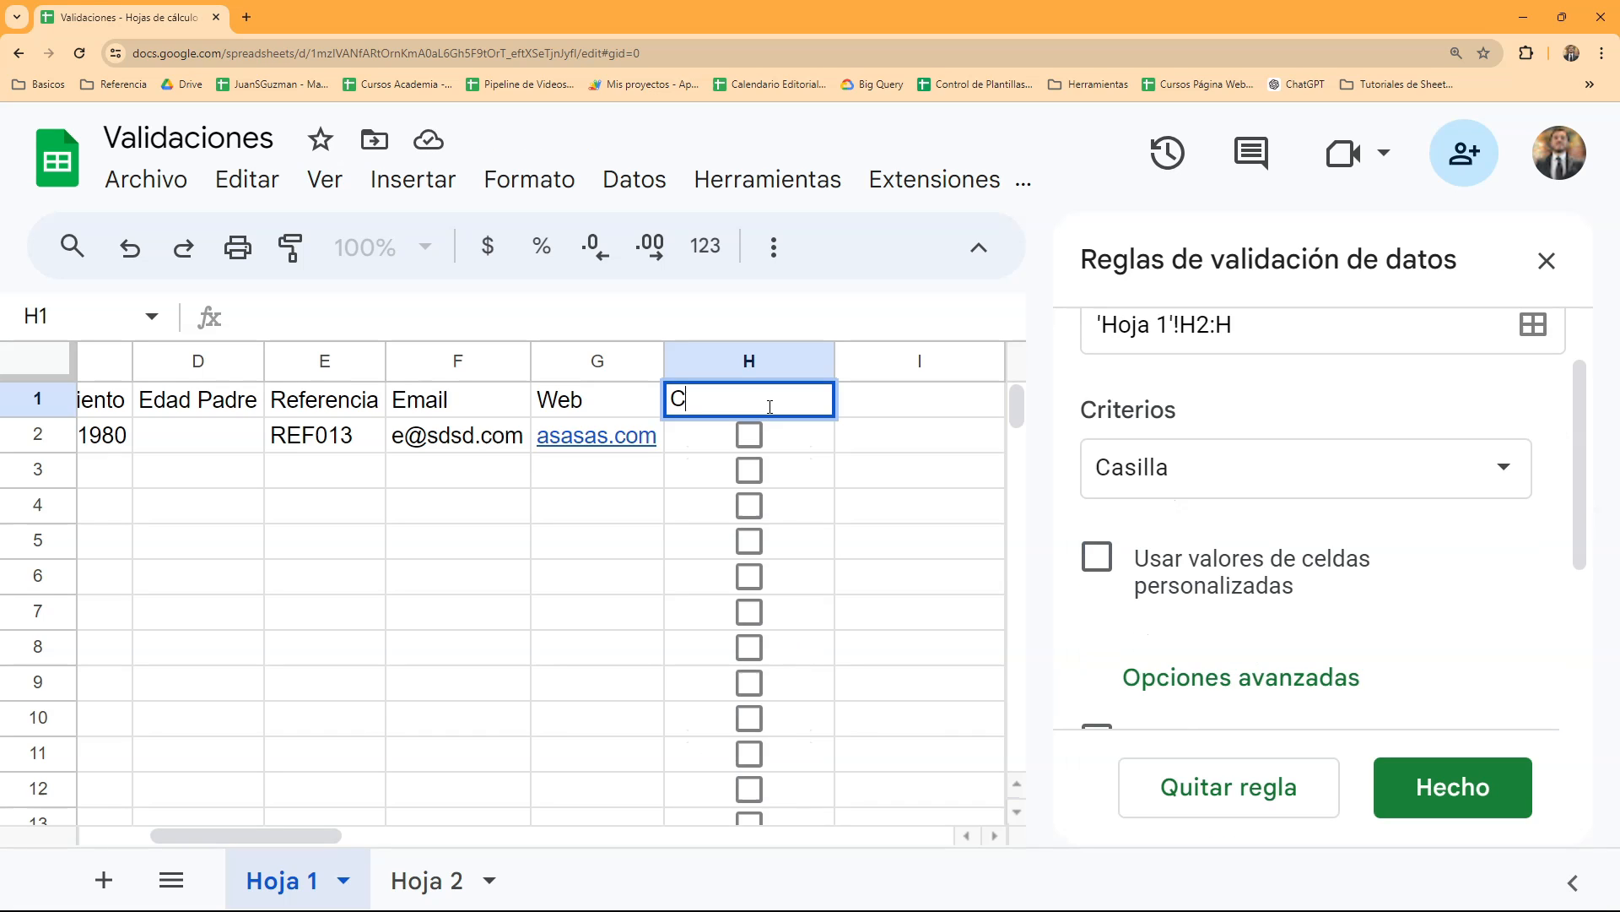
type("liente")
left_click(862, 519)
- Test the H2 checkbox by ticking and unticking it, and fit the width of column H to its contents
left_click(748, 436)
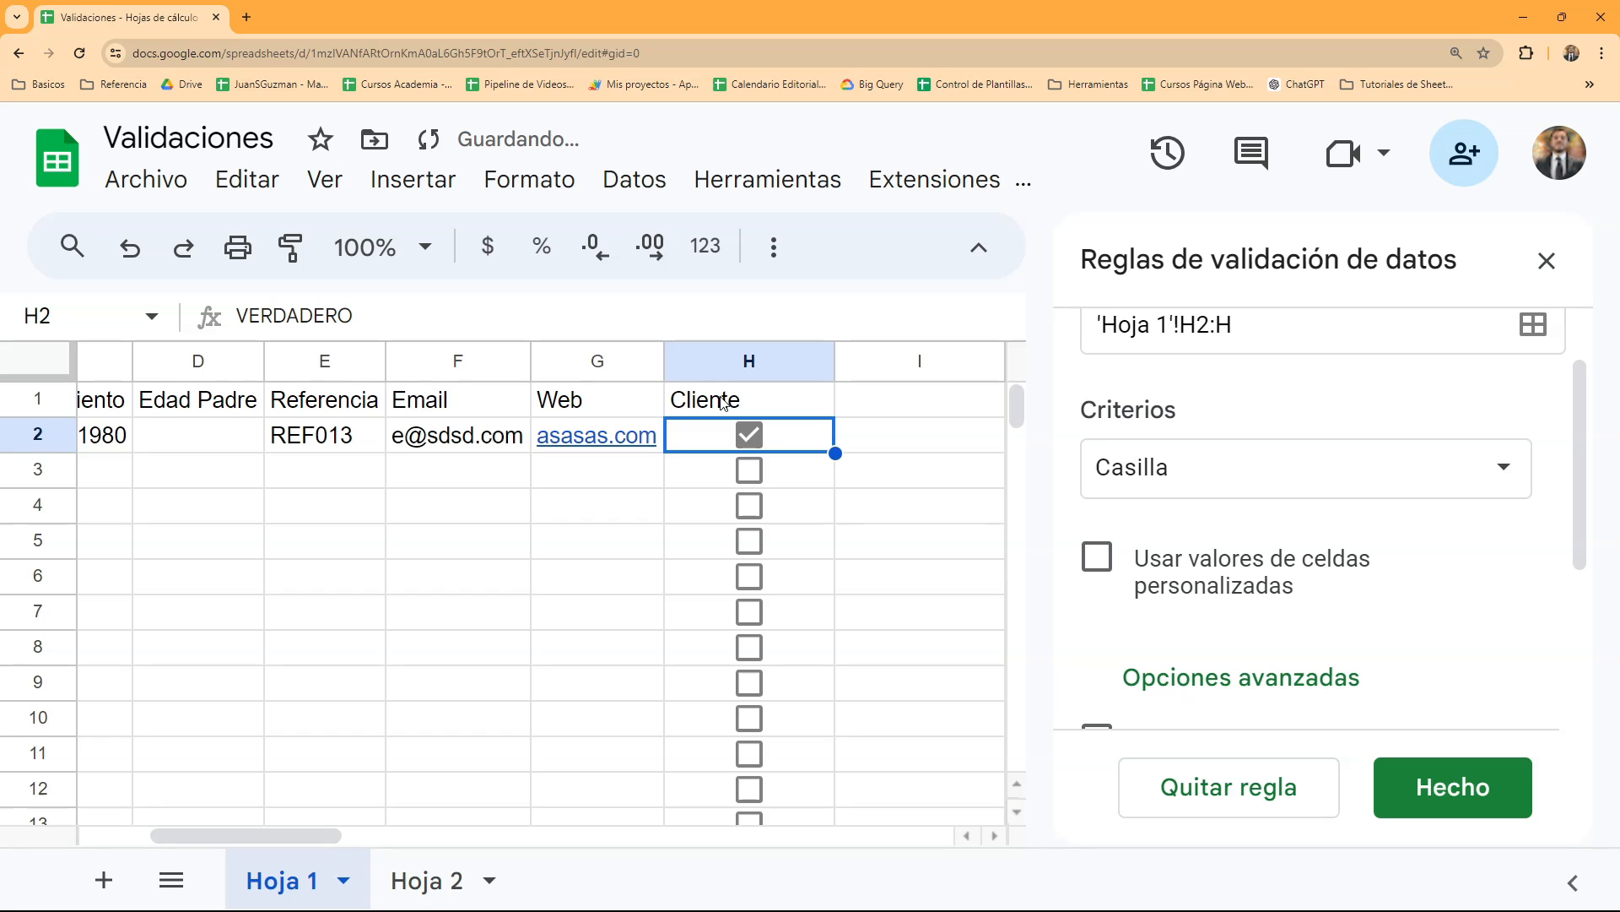
left_click(748, 435)
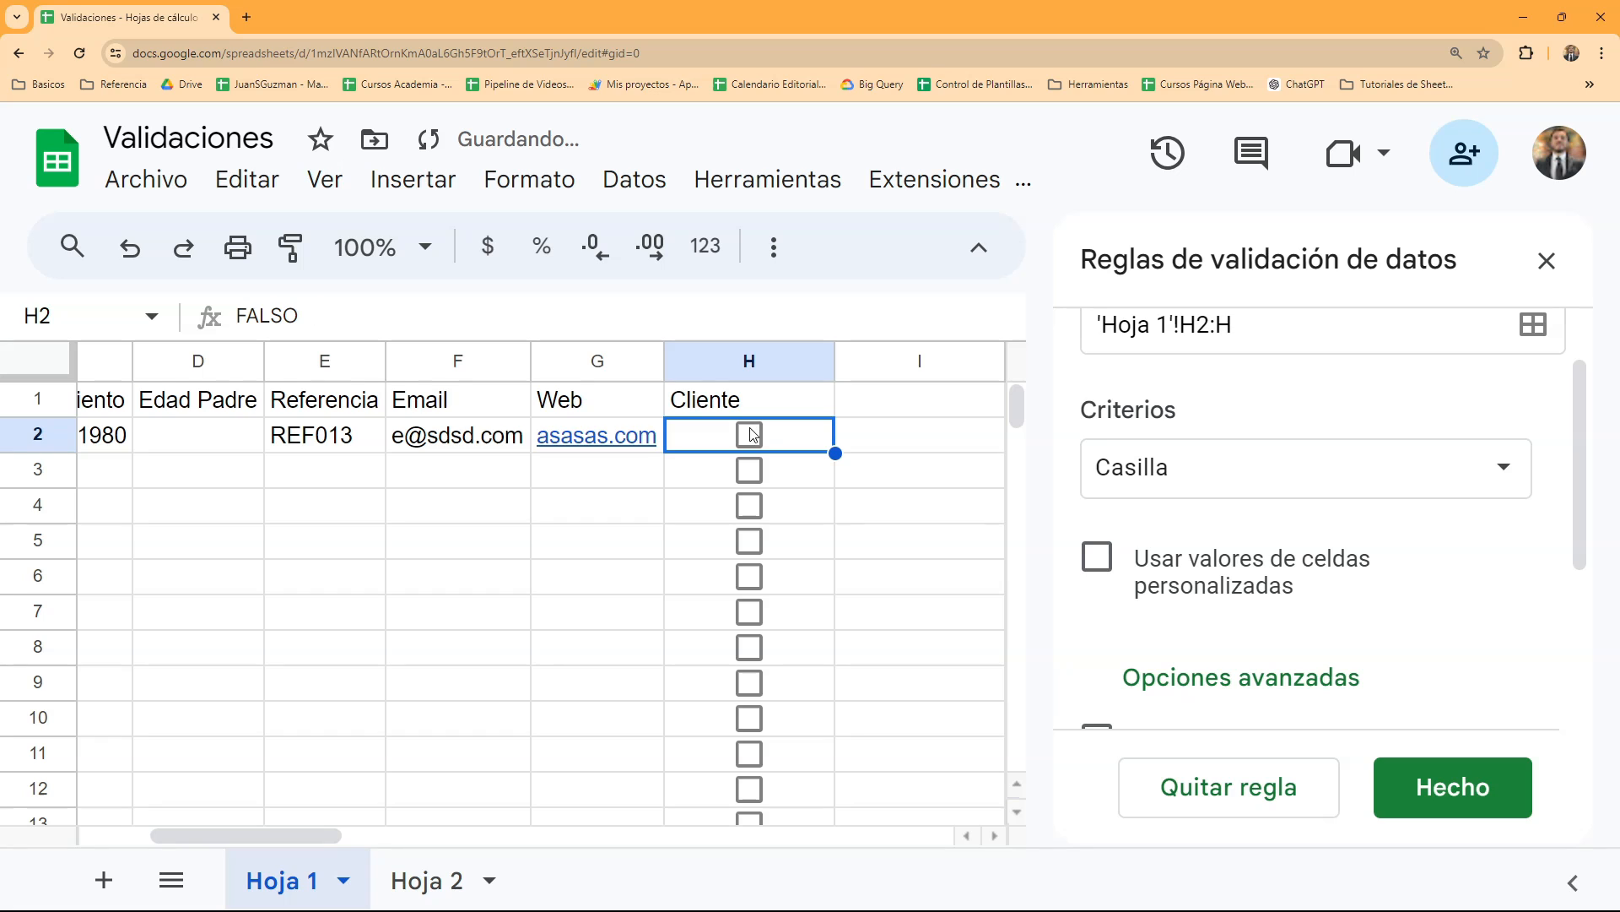
left_click(1557, 281)
left_click(923, 432)
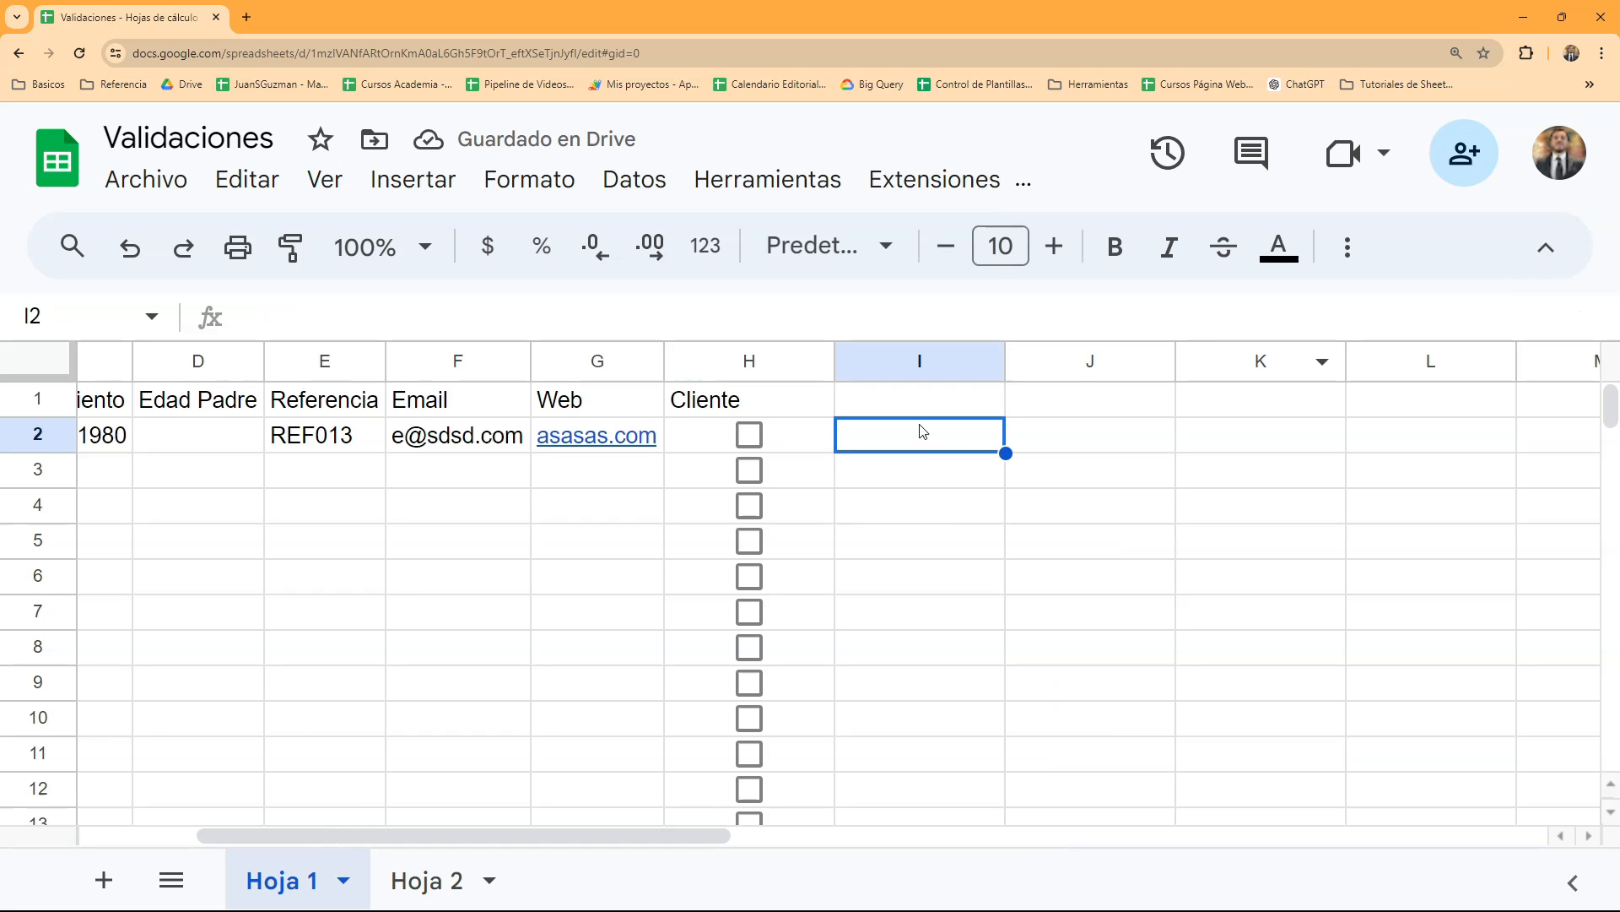
double_click(834, 361)
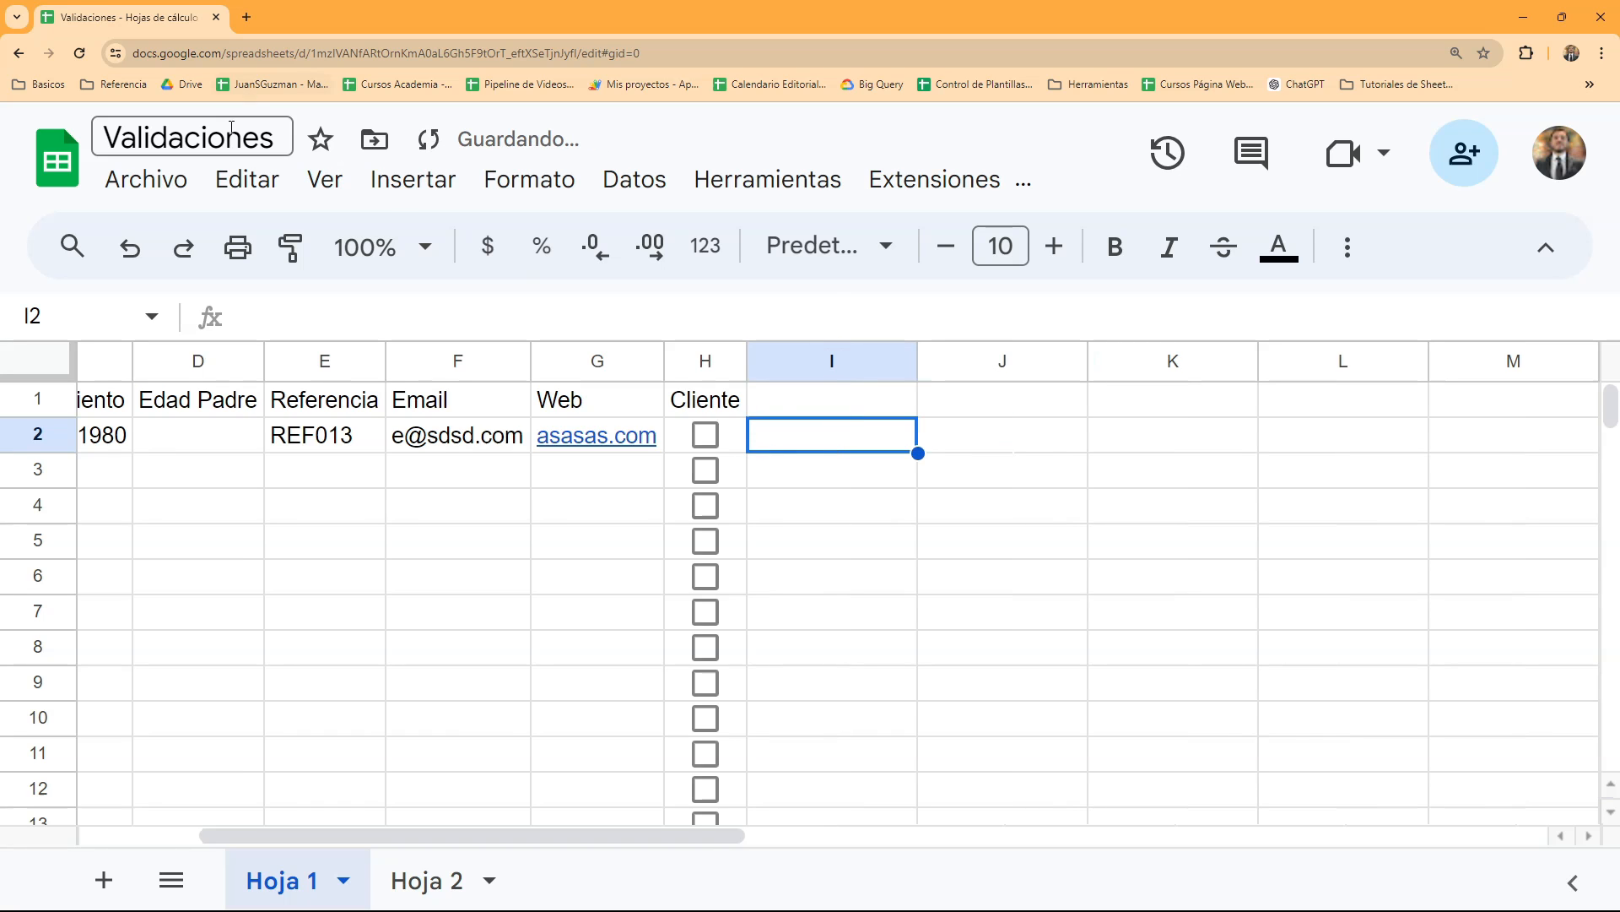
- Insert a checkbox in cell I2 and delete it again
left_click(402, 187)
scroll(642, 591, "down", 3)
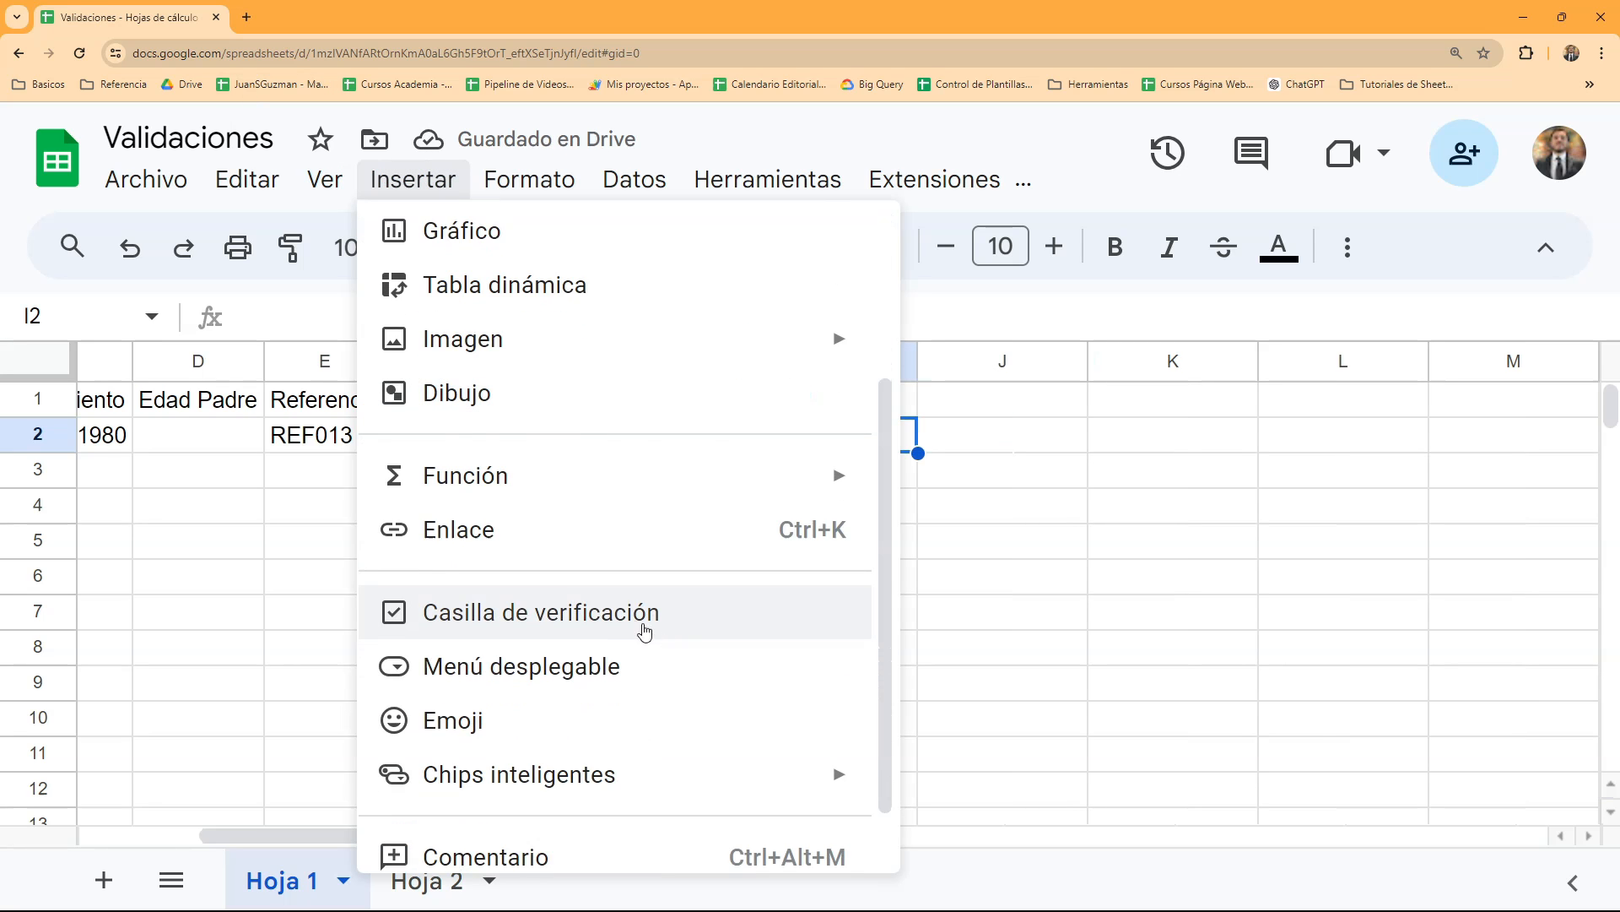
left_click(637, 620)
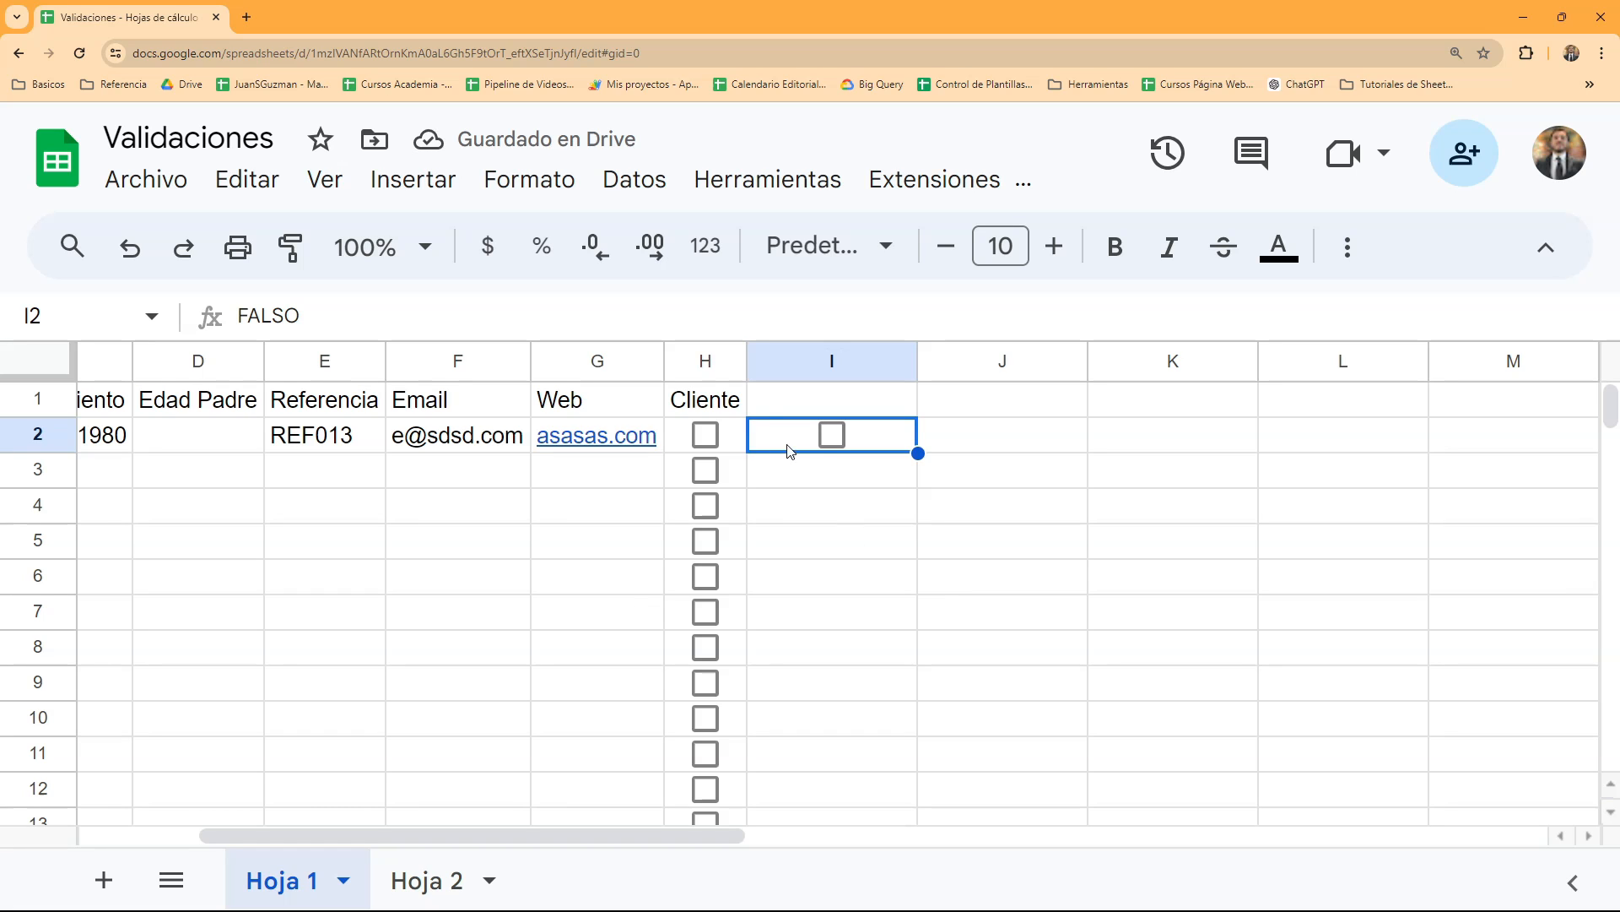
key("Delete")
- Open the "Casilla" validation rule of H2:H1000 for editing
left_click(733, 445)
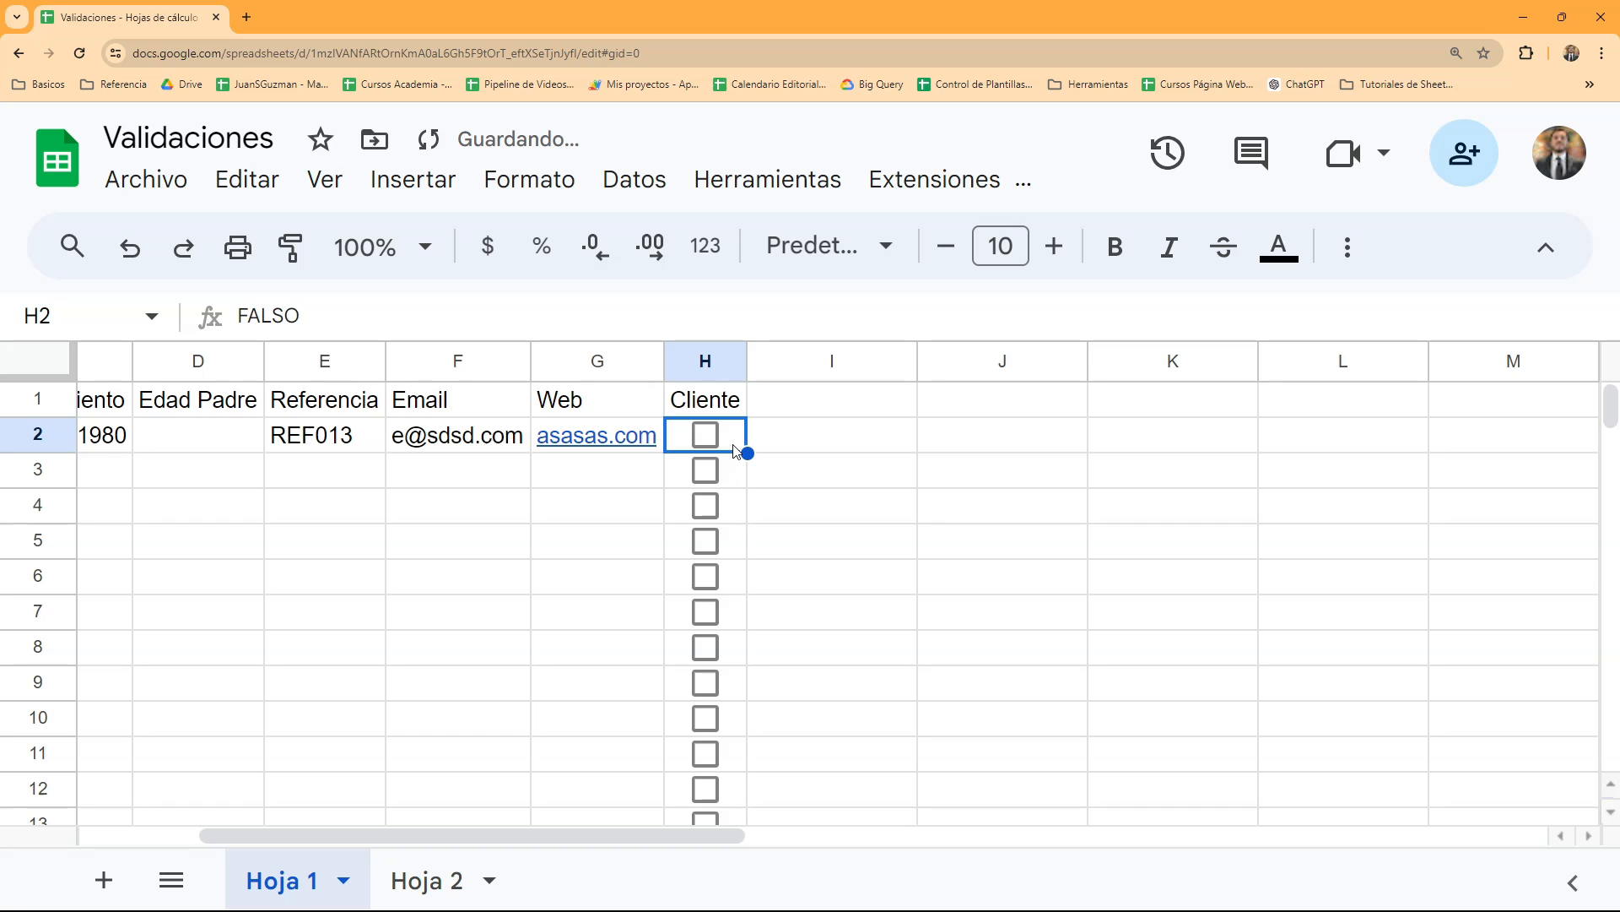
left_click(634, 179)
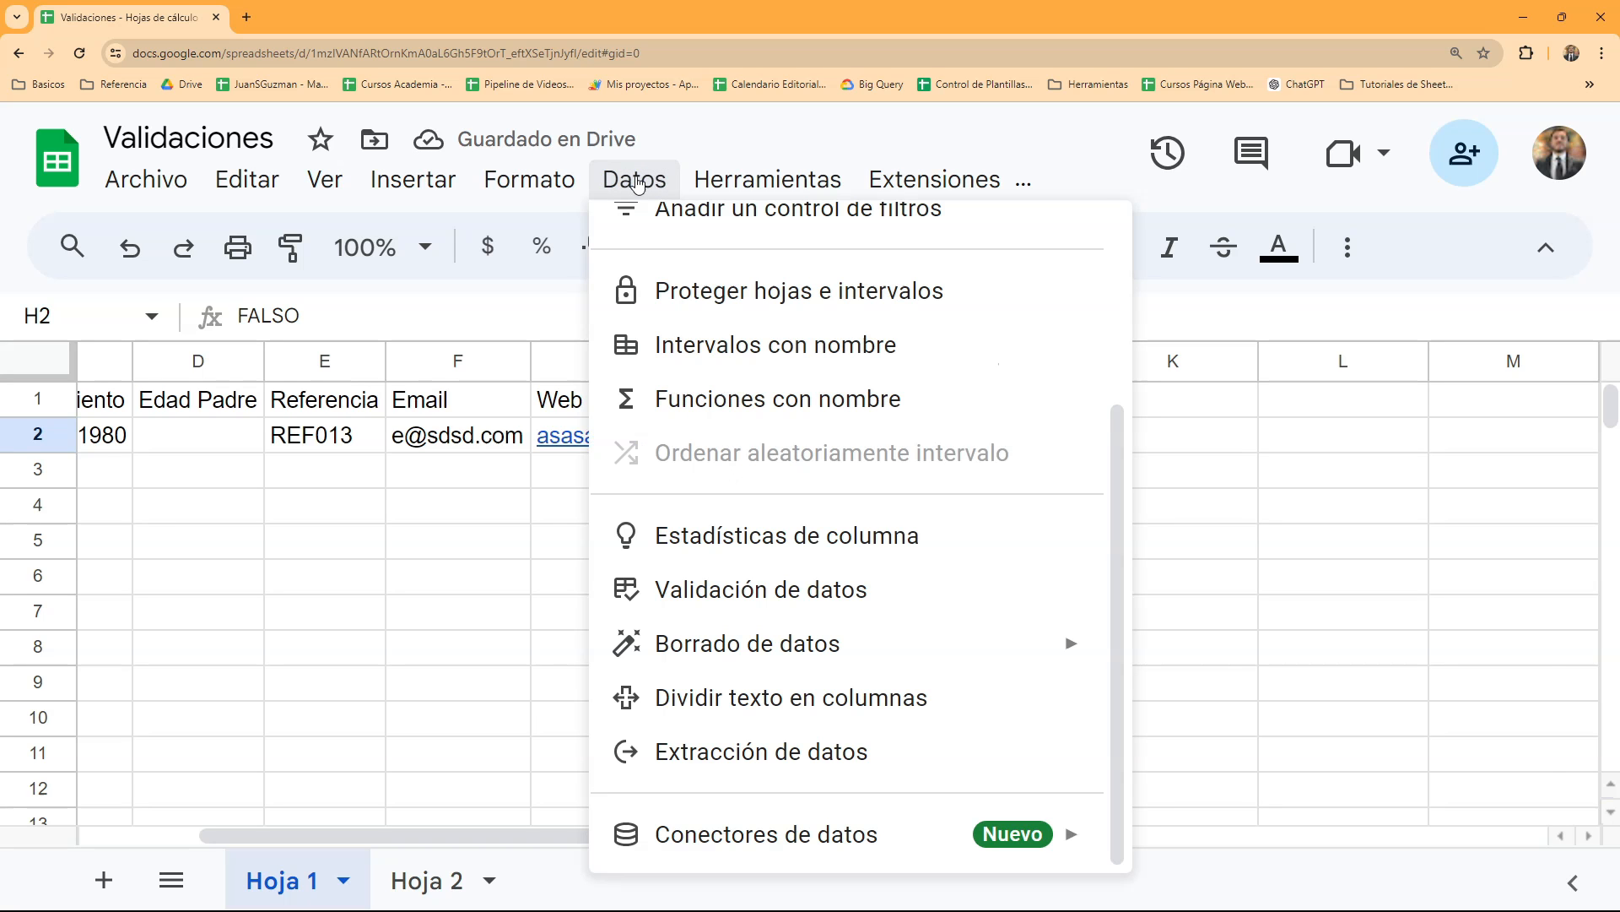
left_click(834, 605)
scroll(1190, 691, "down", 5)
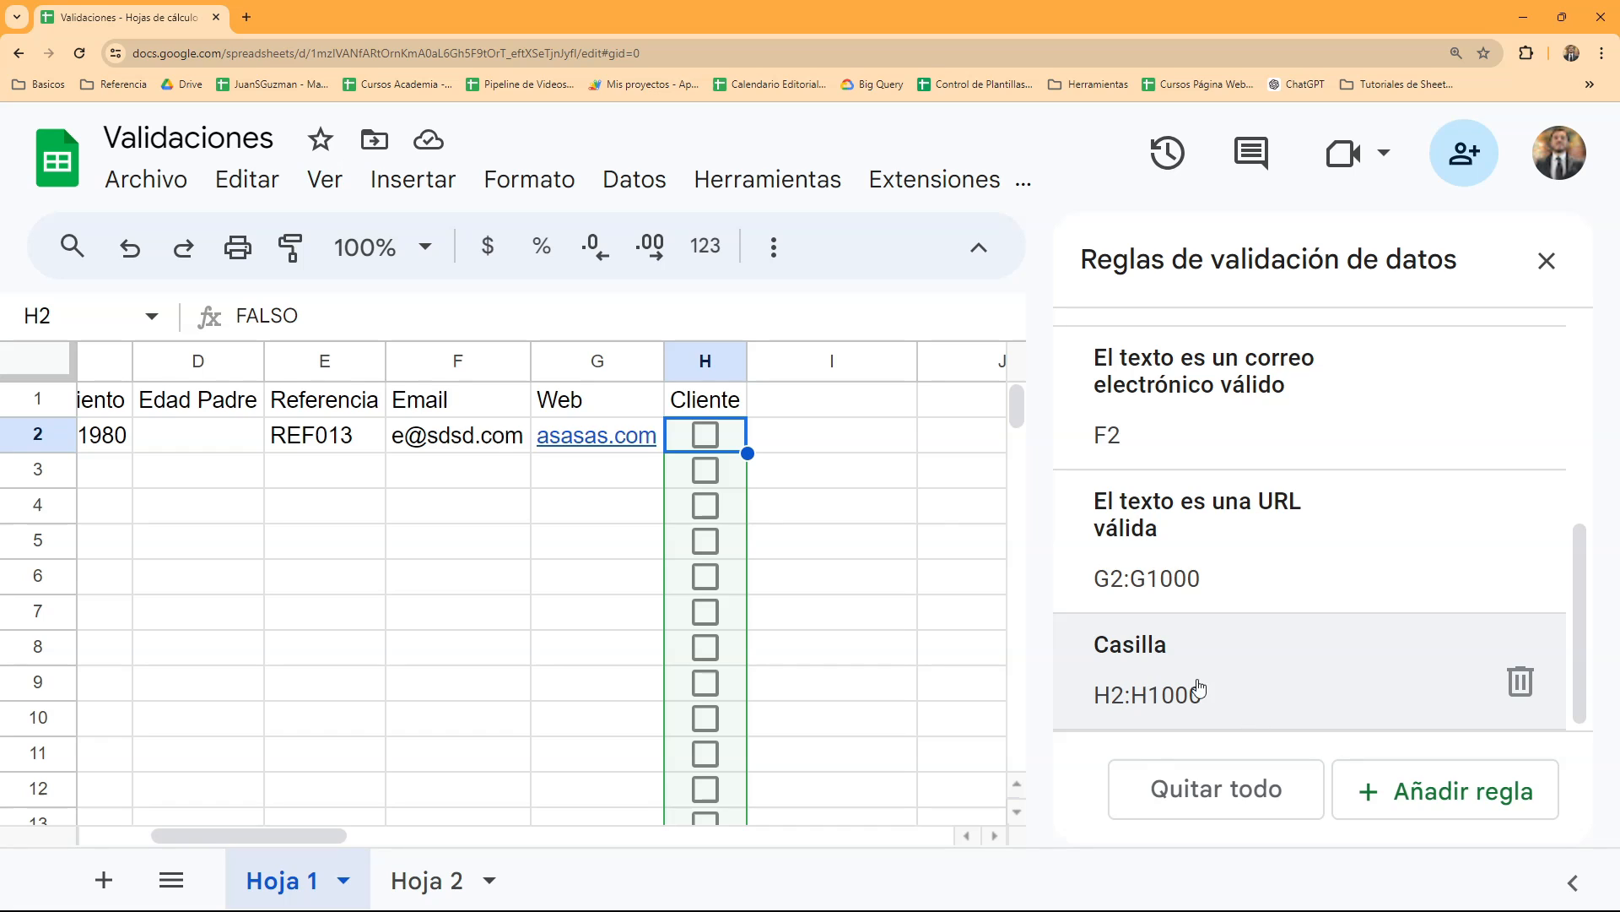
left_click(1219, 699)
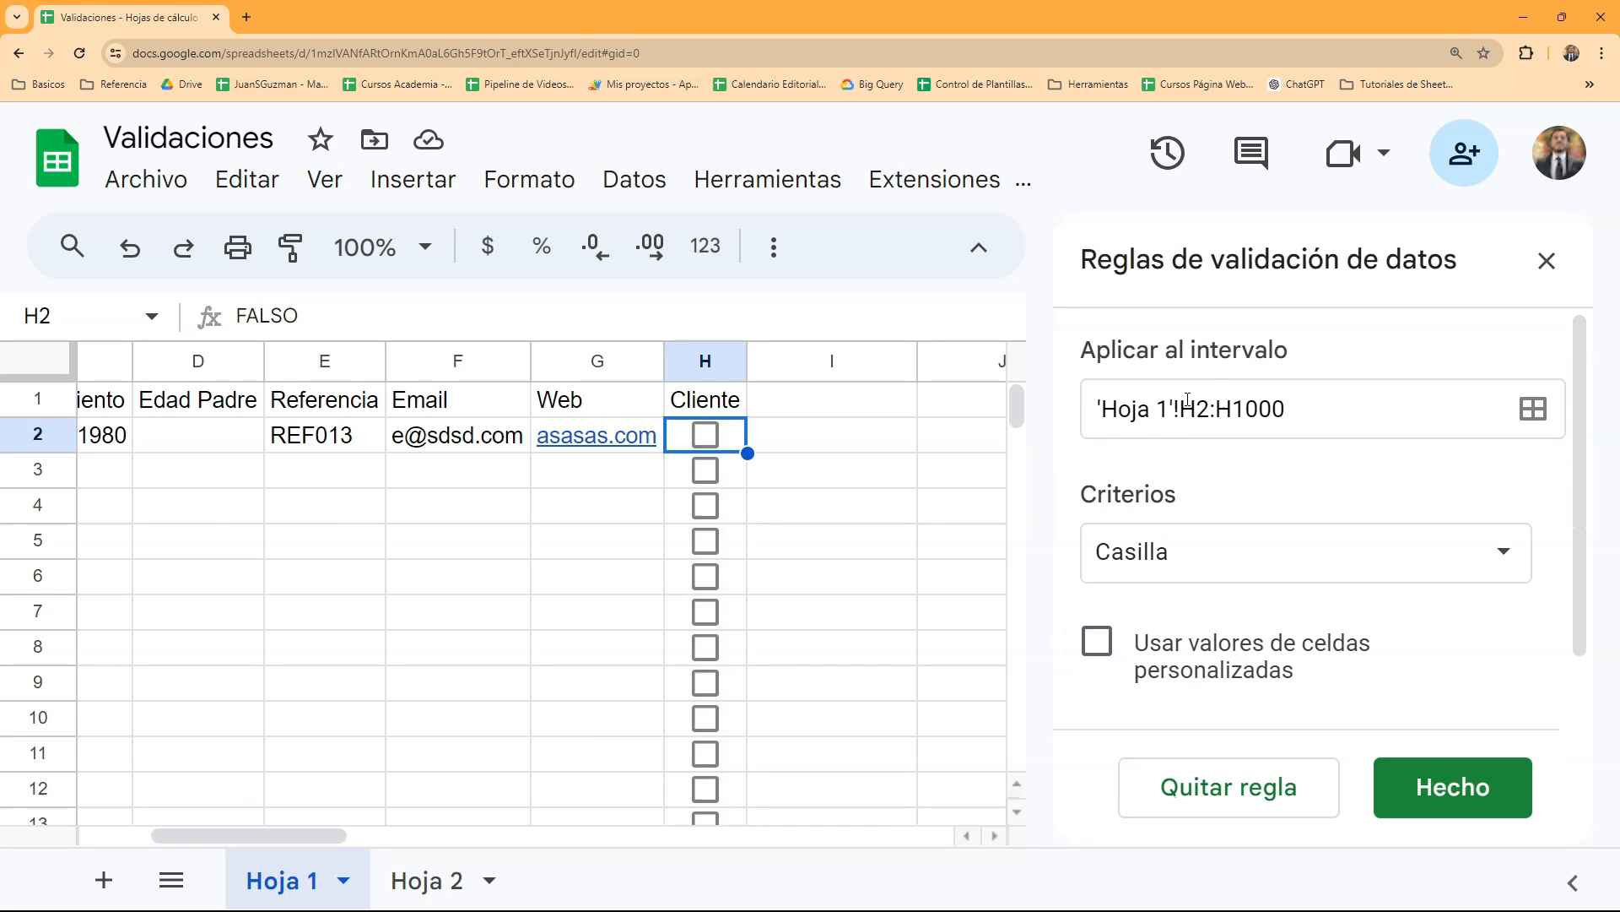
- Tick and untick the H2 checkbox to compare its cell values, cancelling the range selection each time
left_click_drag(1184, 410, 1288, 411)
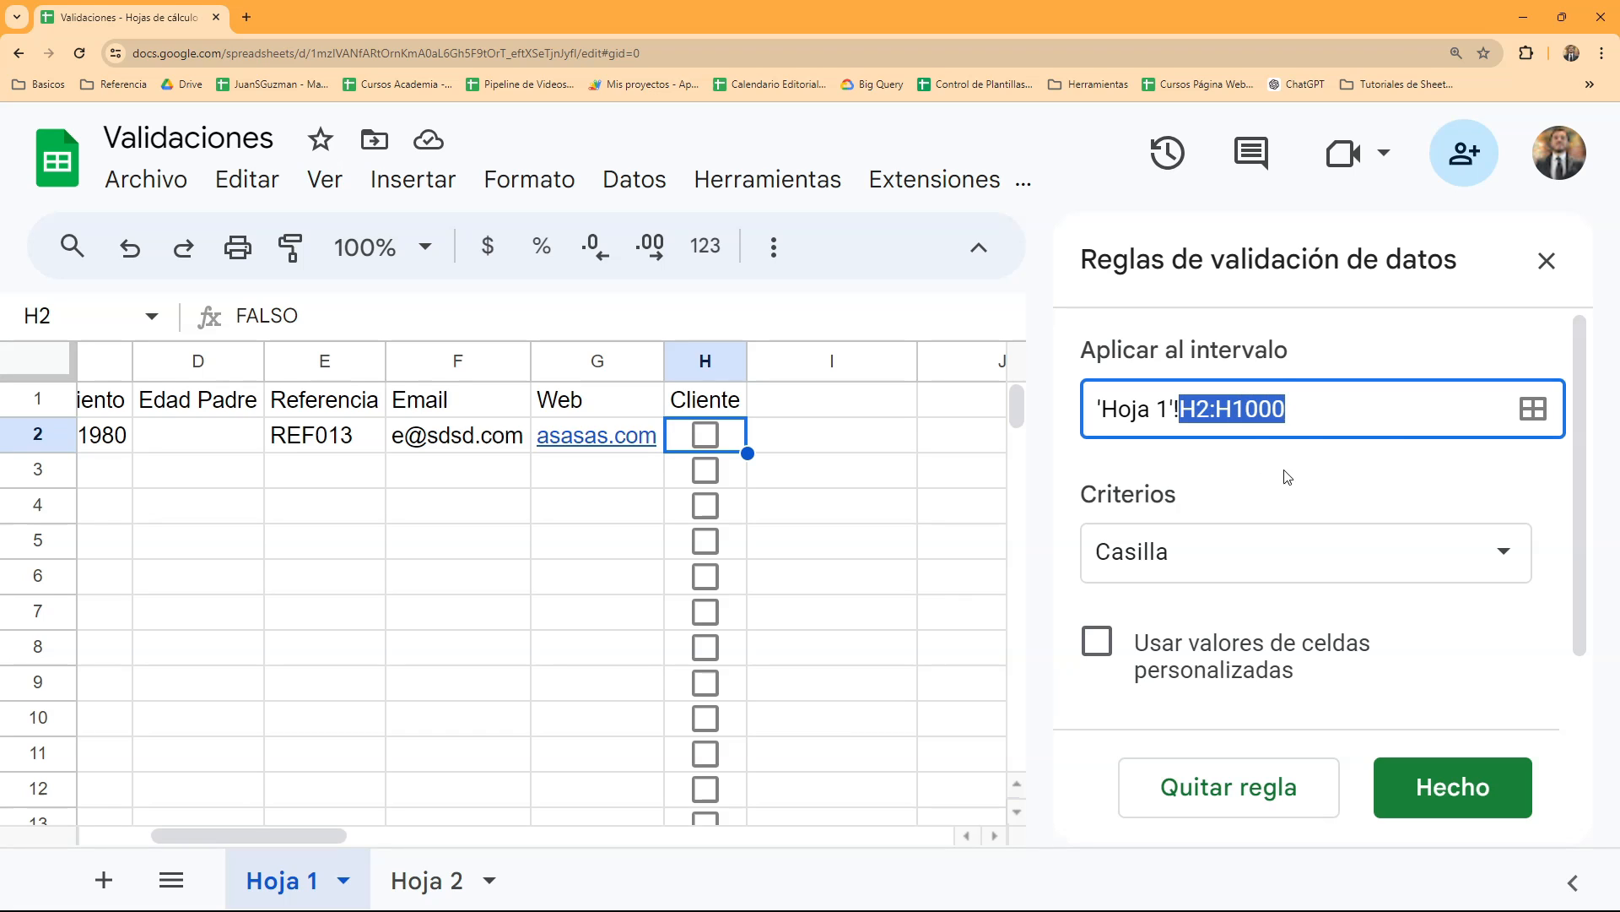
scroll(1342, 583, "down", 1)
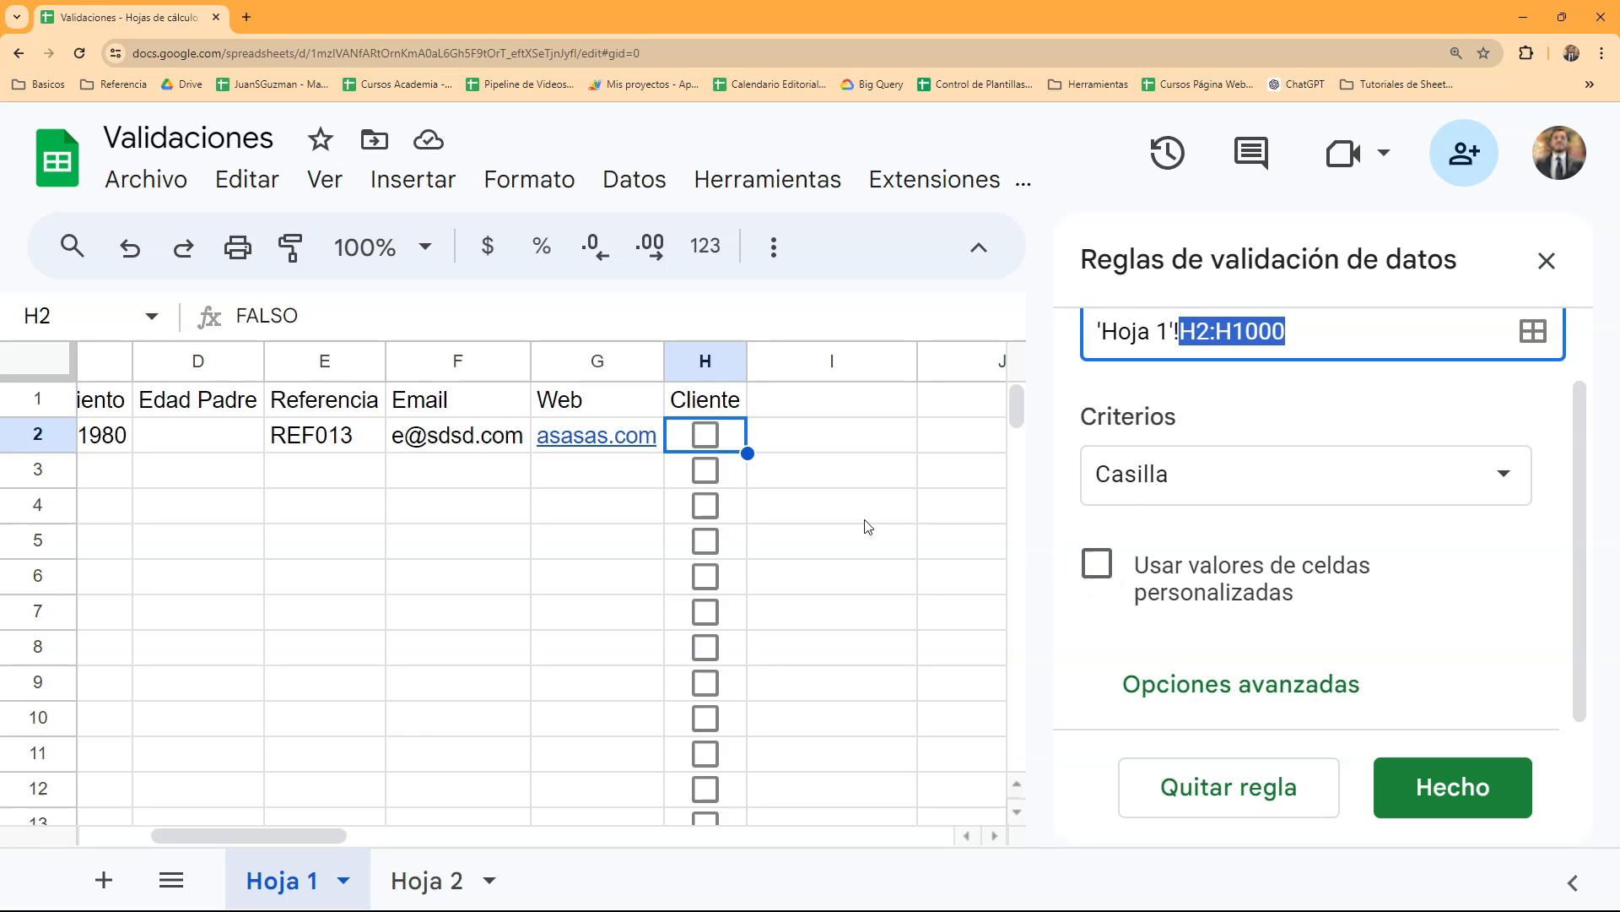
left_click(854, 479)
left_click(1052, 336)
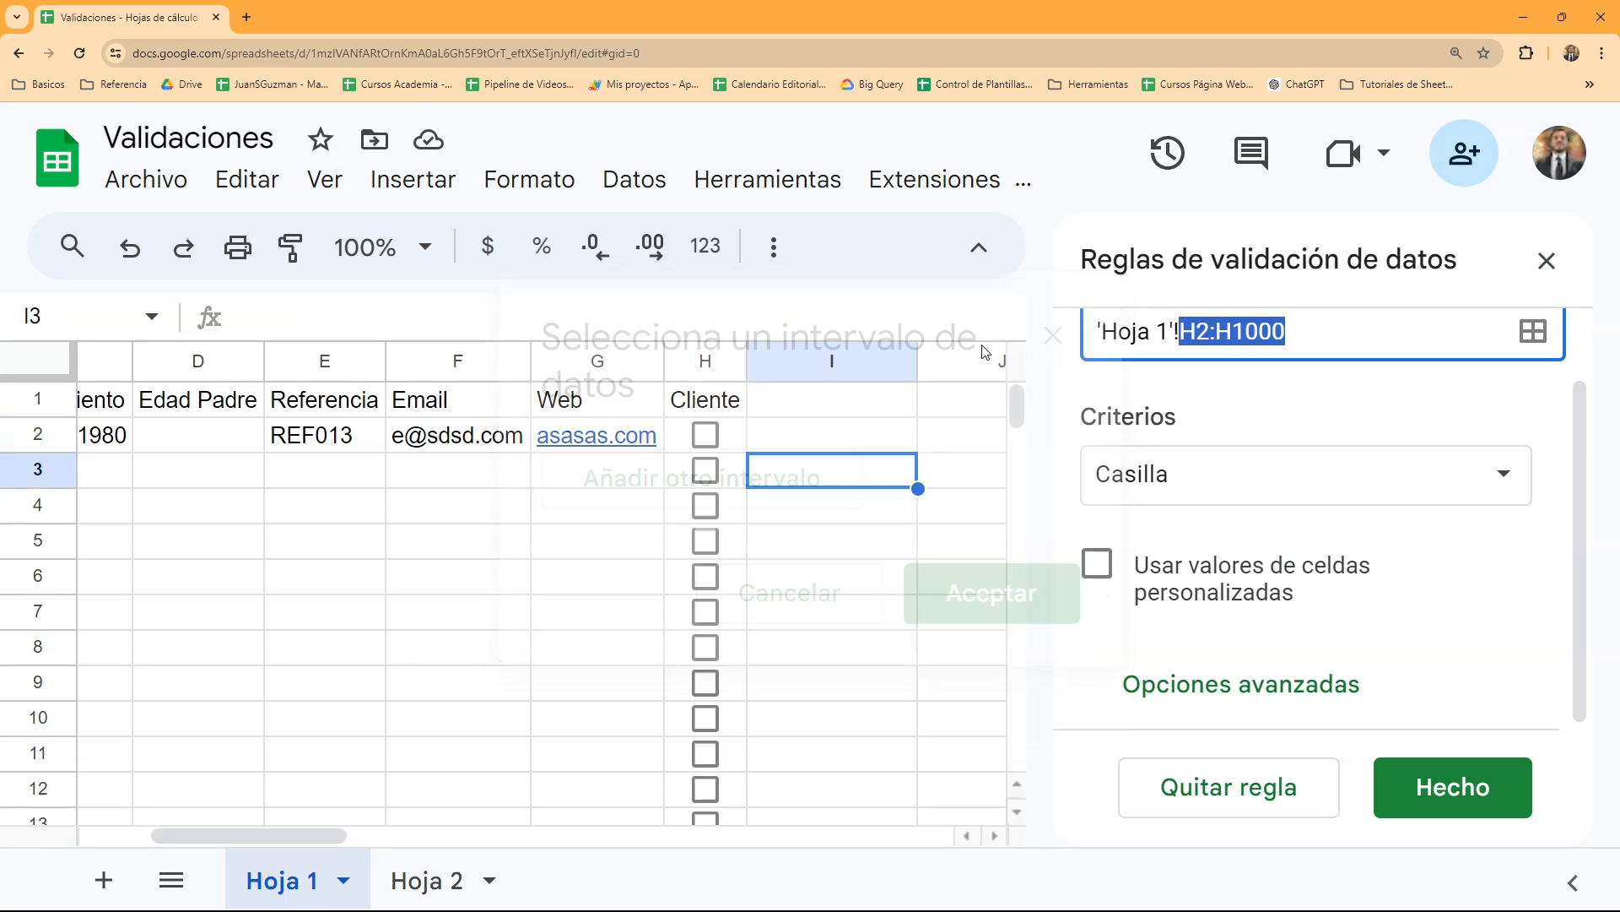
left_click(707, 436)
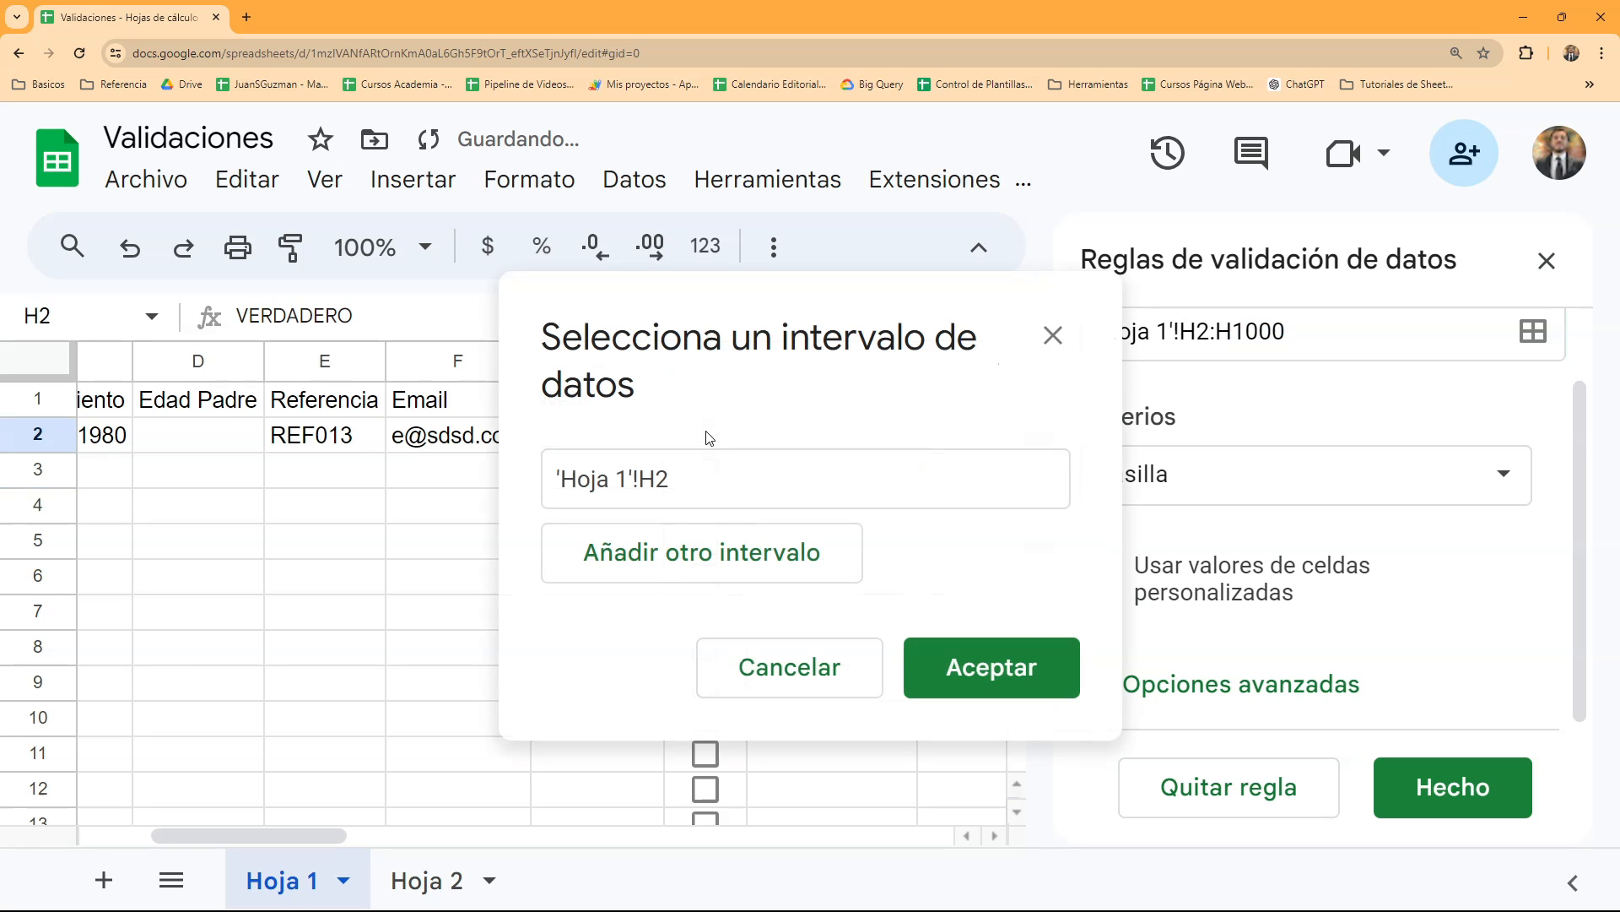
left_click(827, 673)
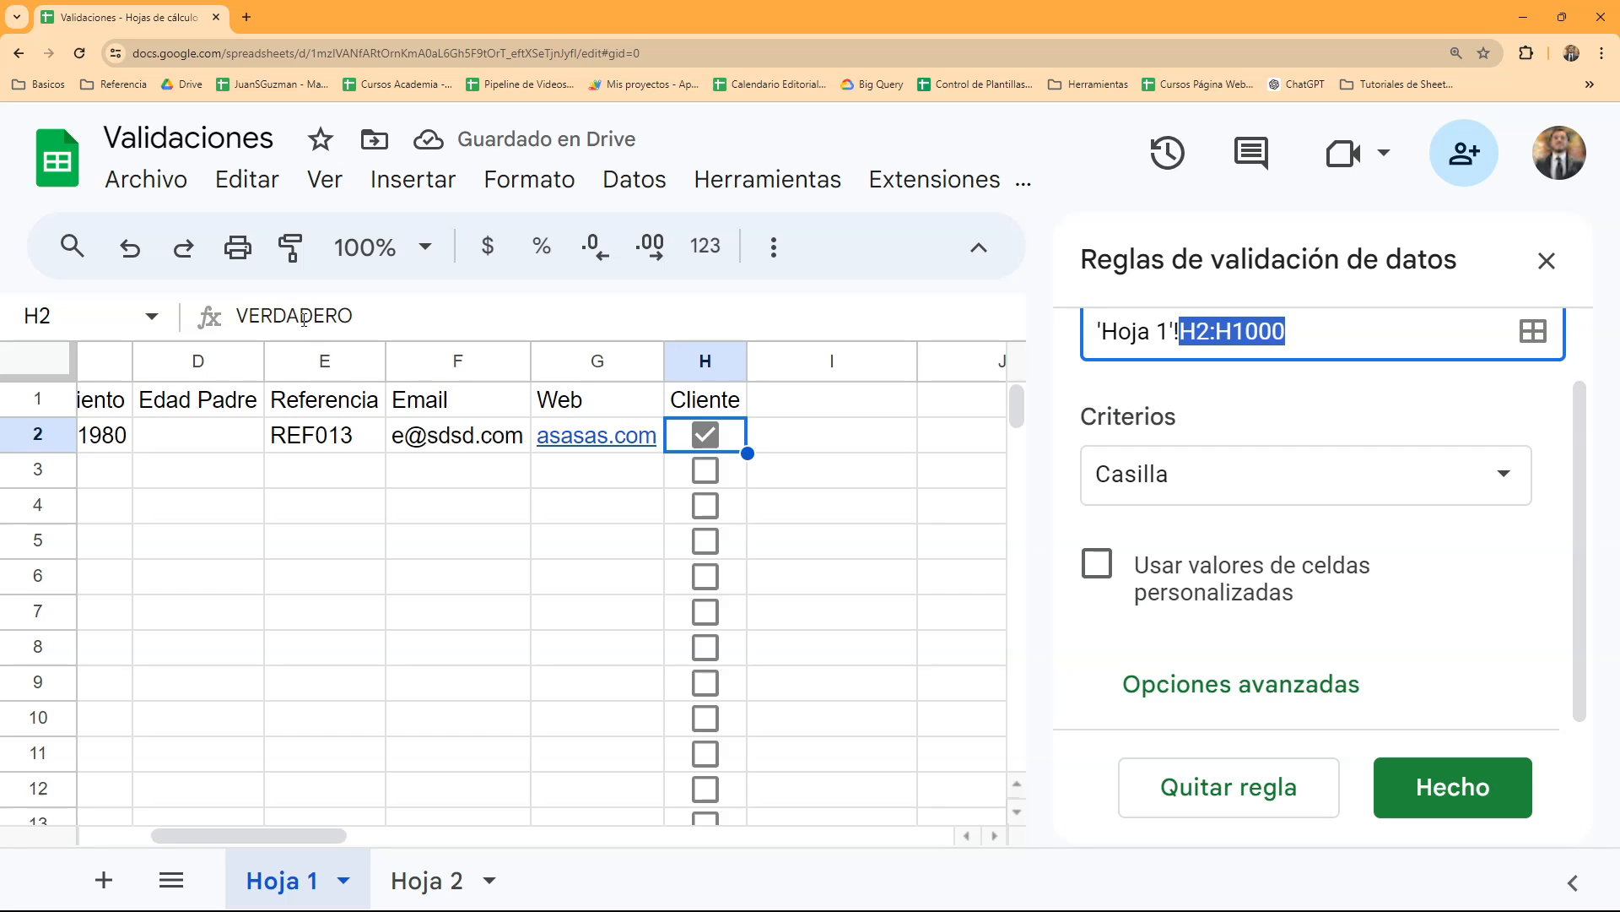
left_click(707, 436)
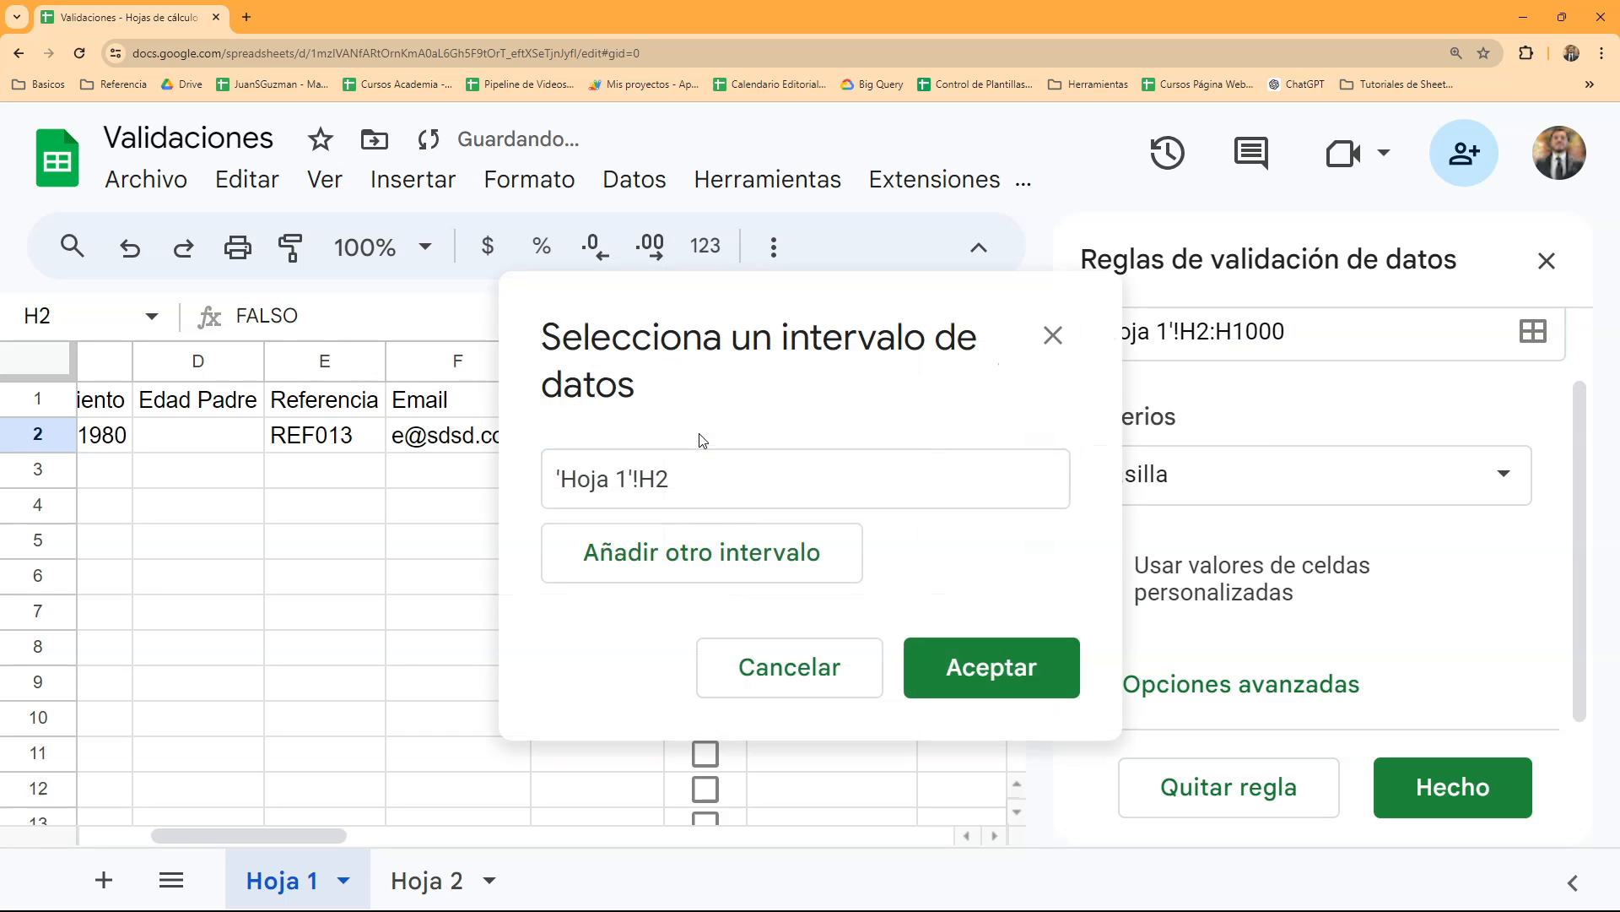
left_click(1049, 334)
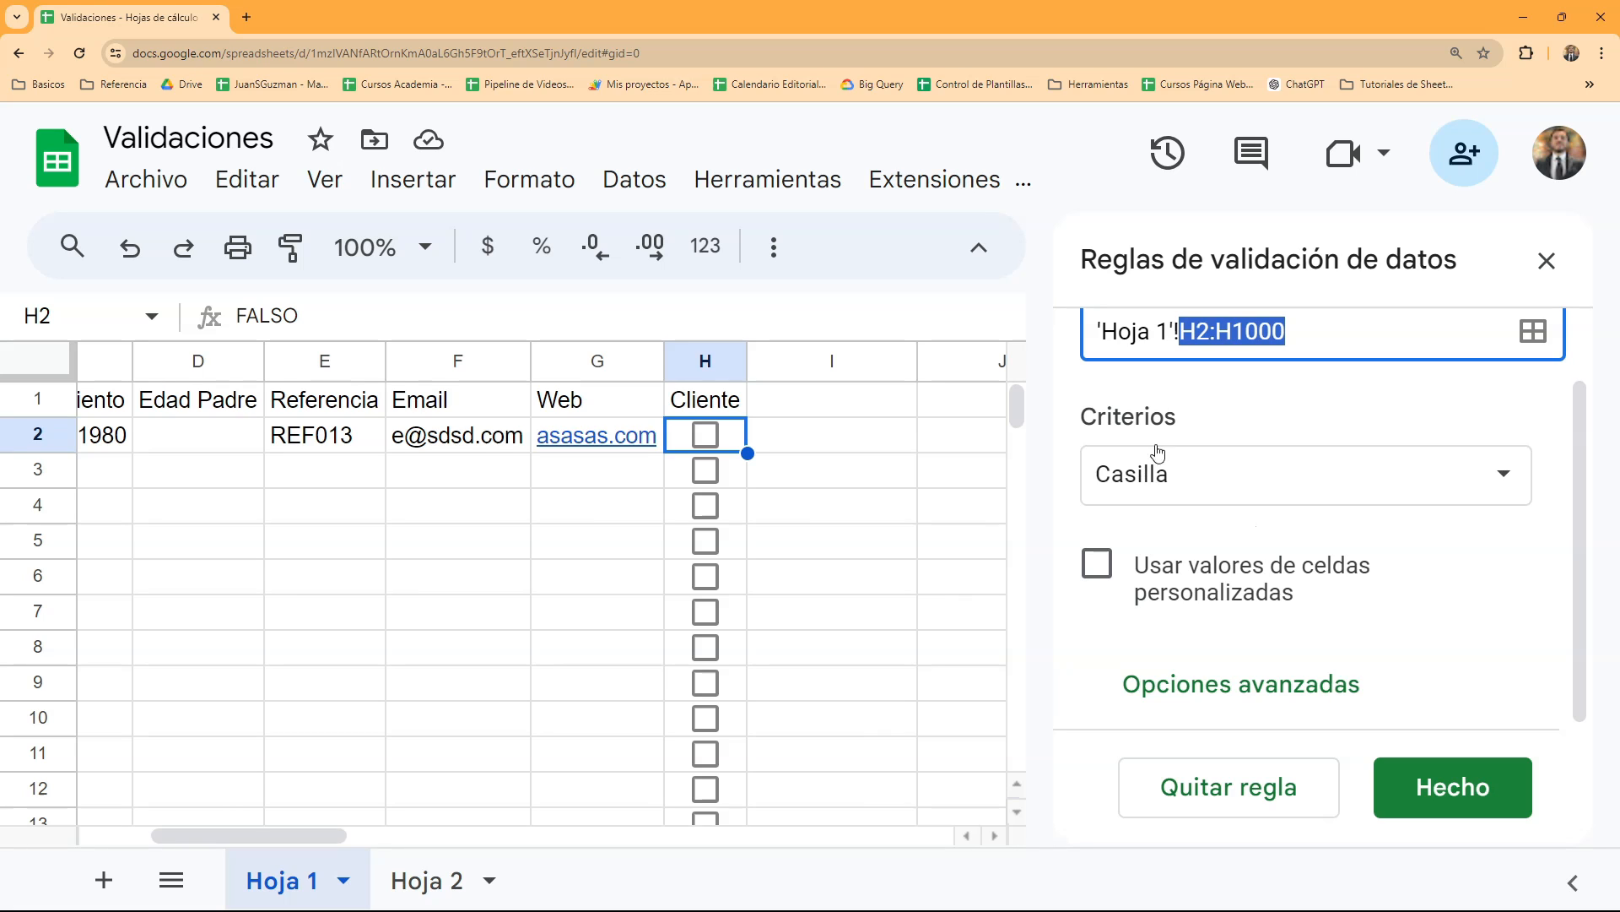
- Give the checkbox rule custom cell values: "Es cliente" when ticked and "No es cliente" when unticked
left_click(1099, 563)
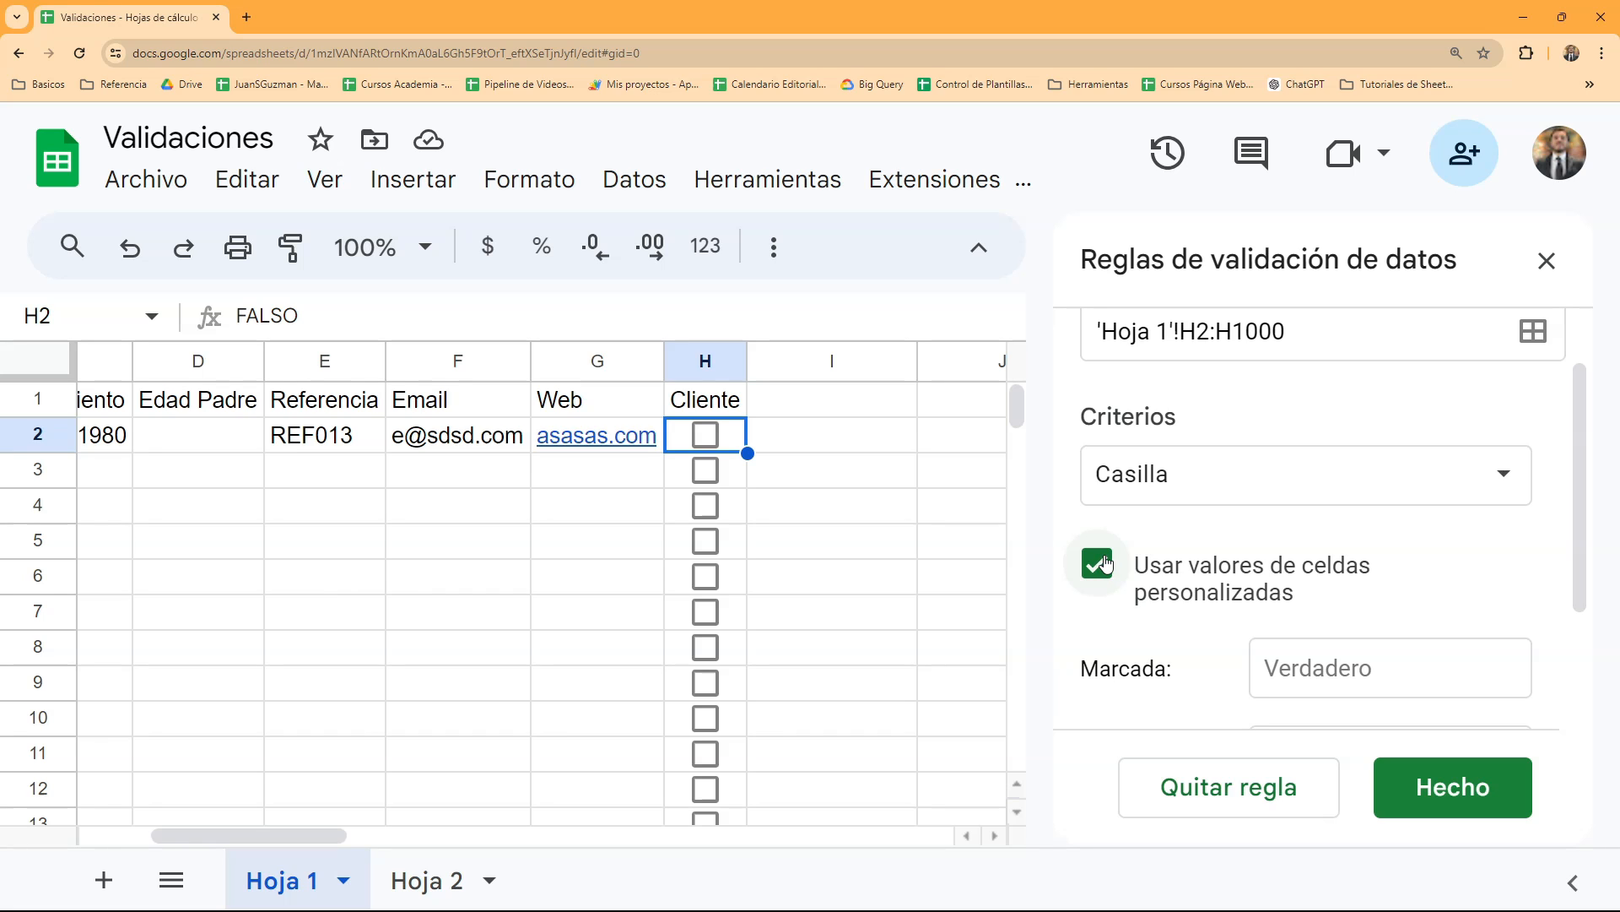
scroll(1355, 532, "down", 2)
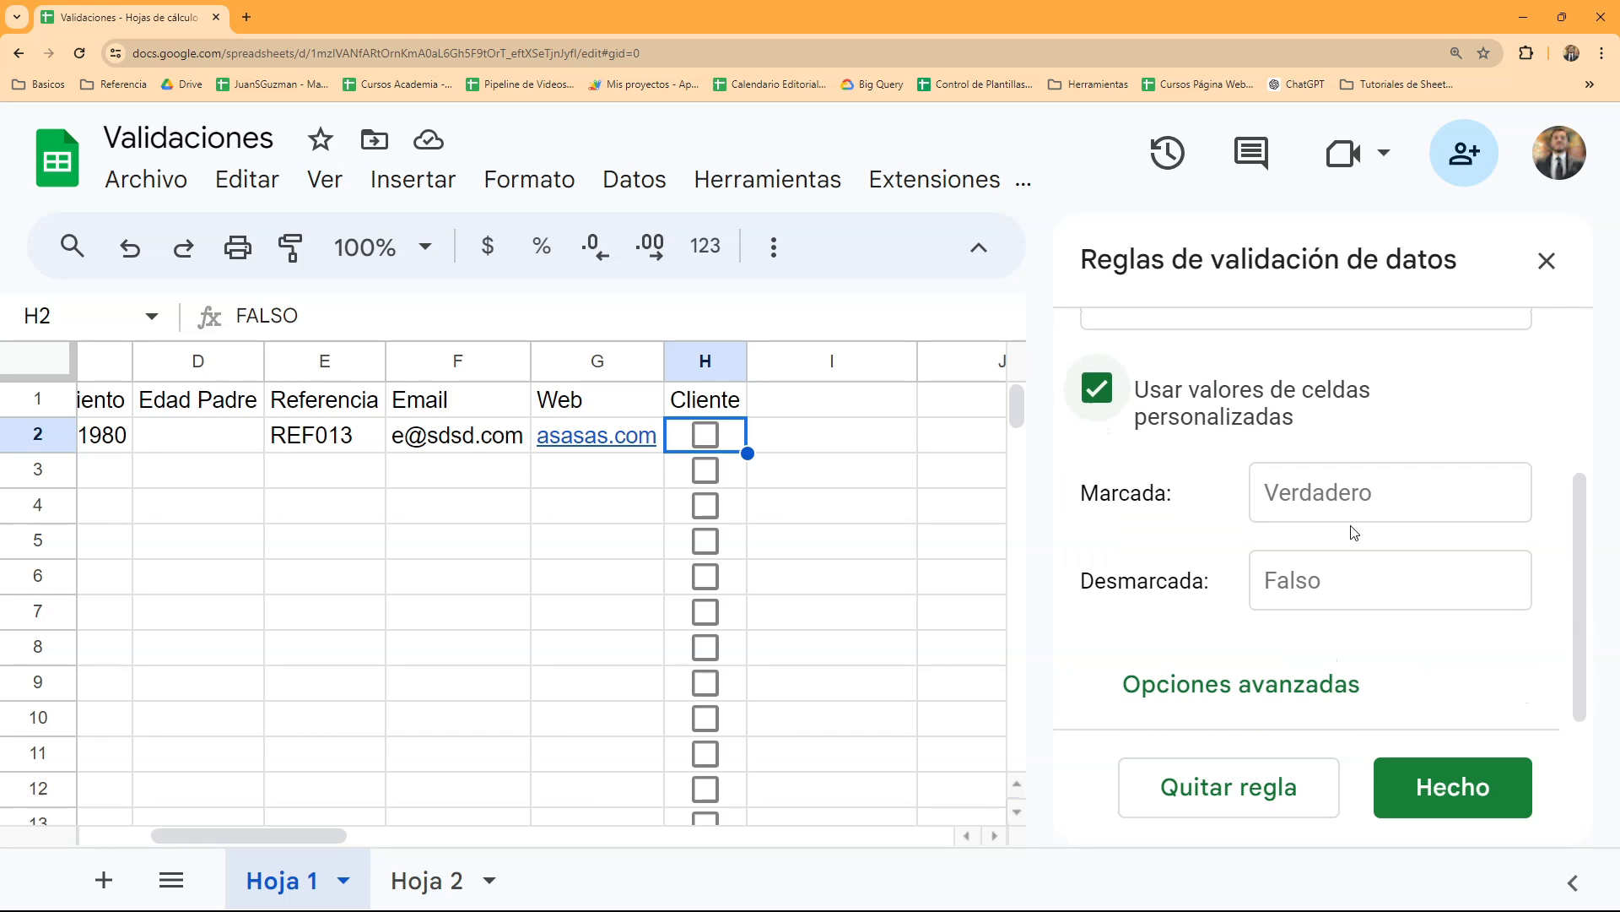
left_click(1354, 500)
type("Es cliente")
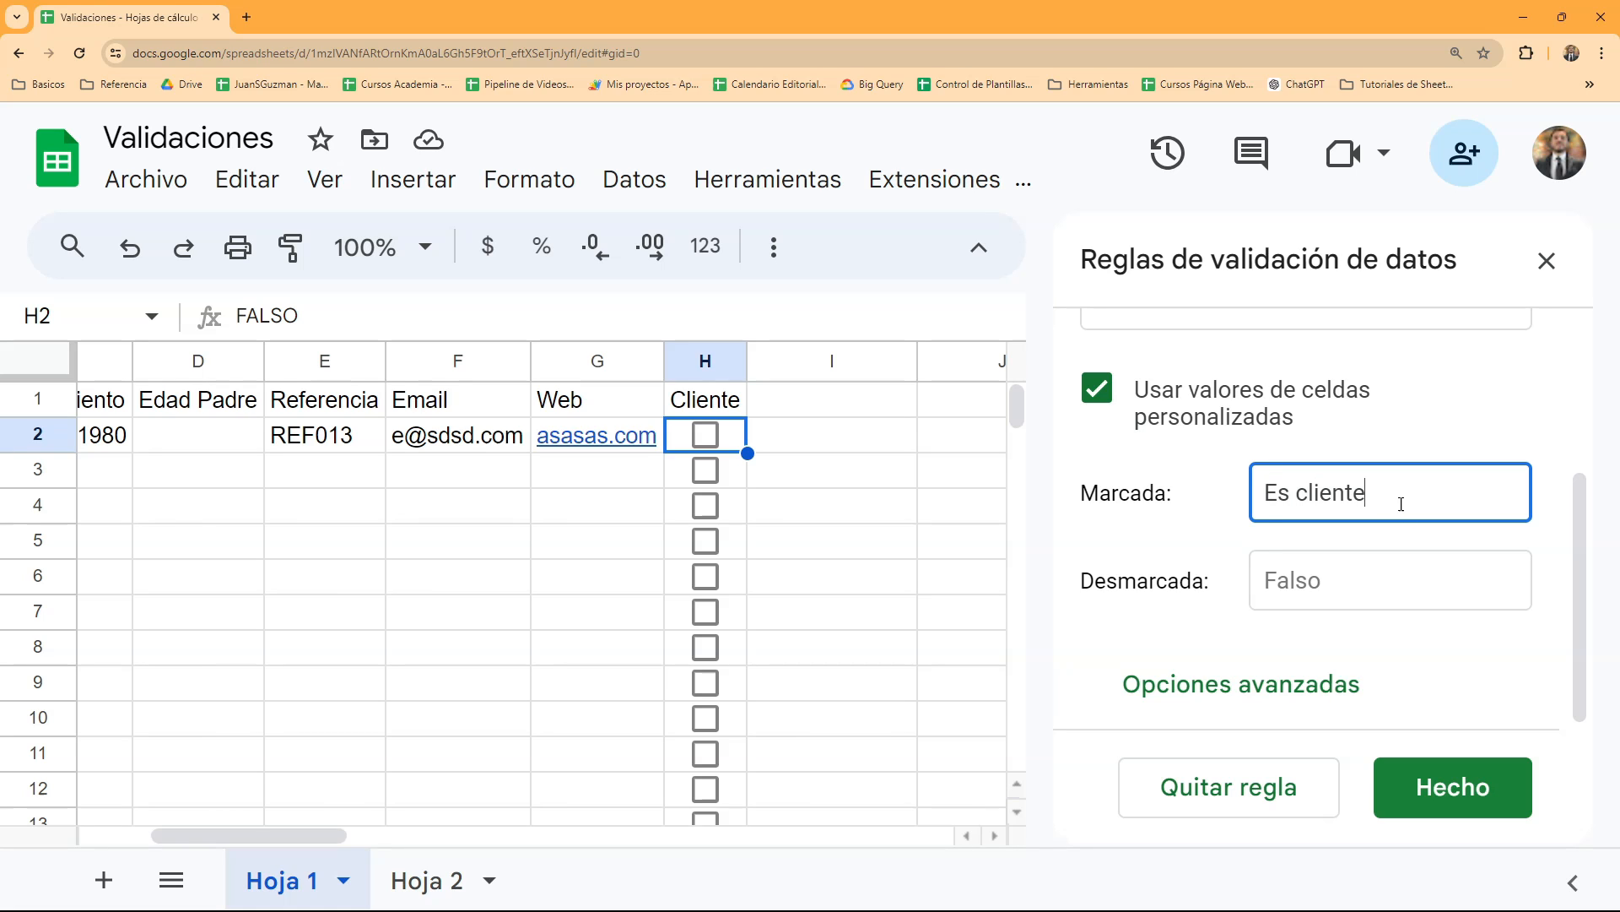
left_click(1388, 573)
type("No es cliente")
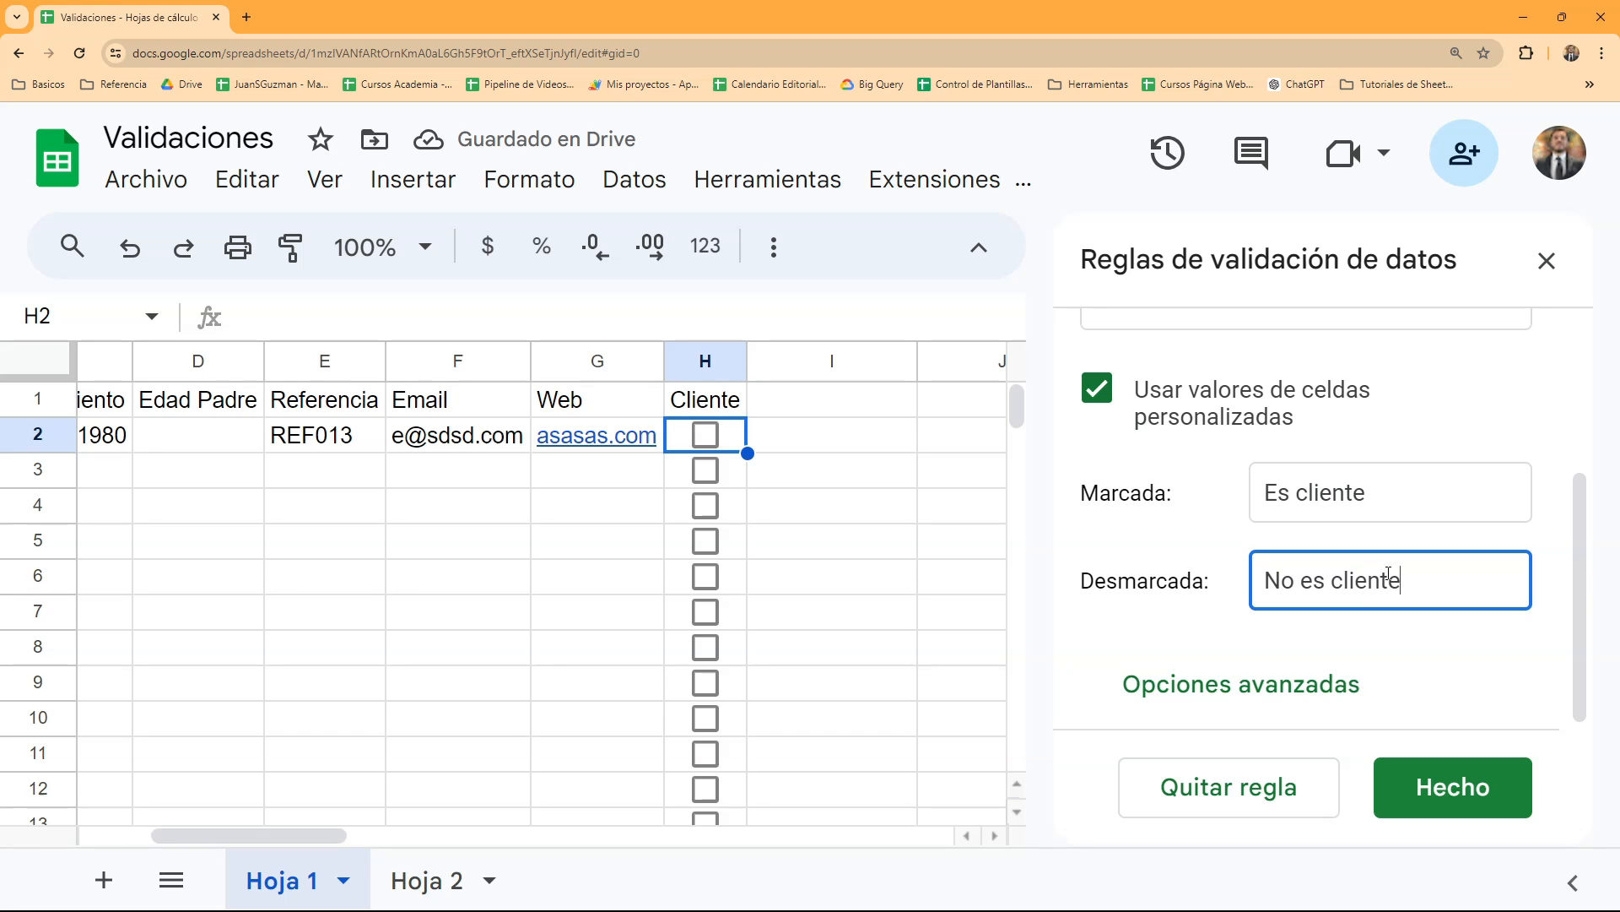
- Set the checkbox rule to reject invalid data and save it
left_click(1246, 682)
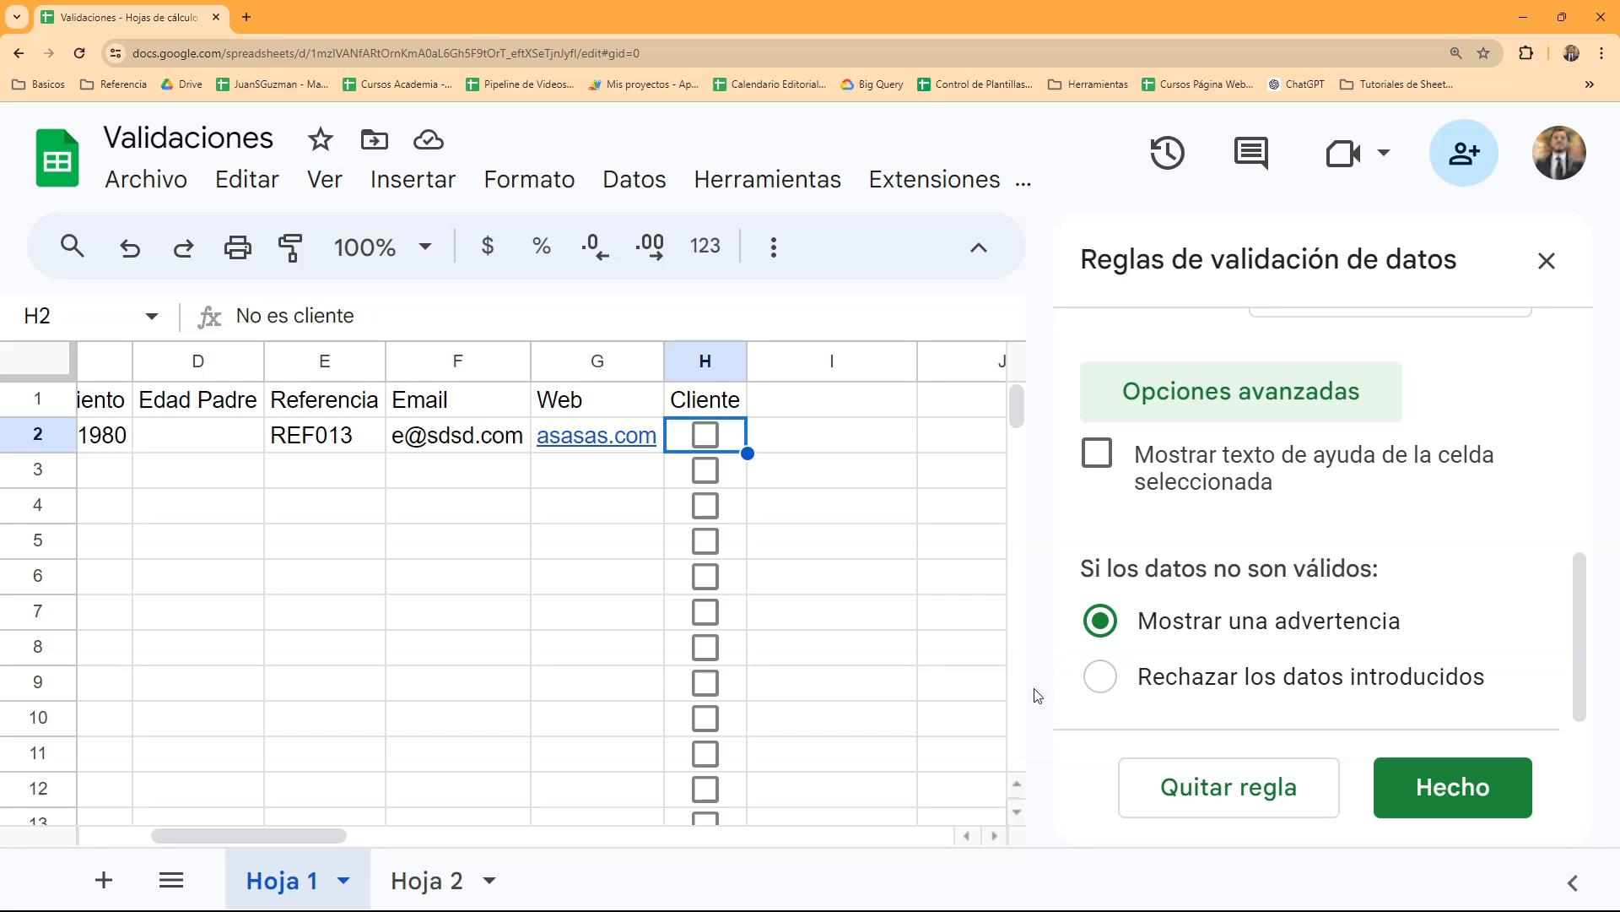
left_click(1107, 678)
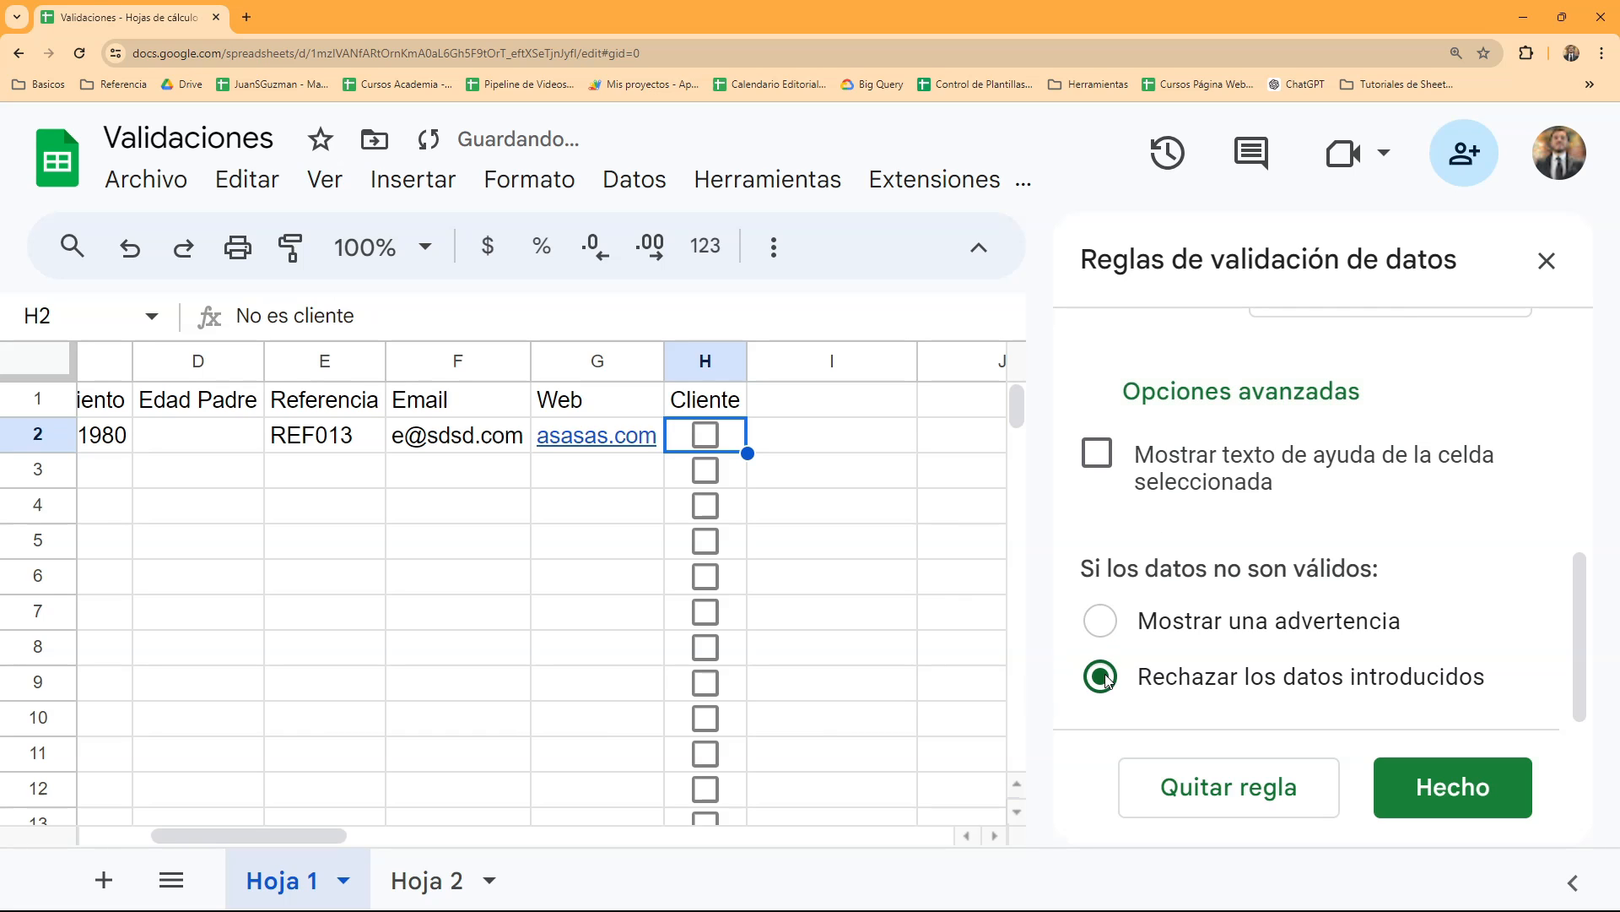
left_click(1452, 787)
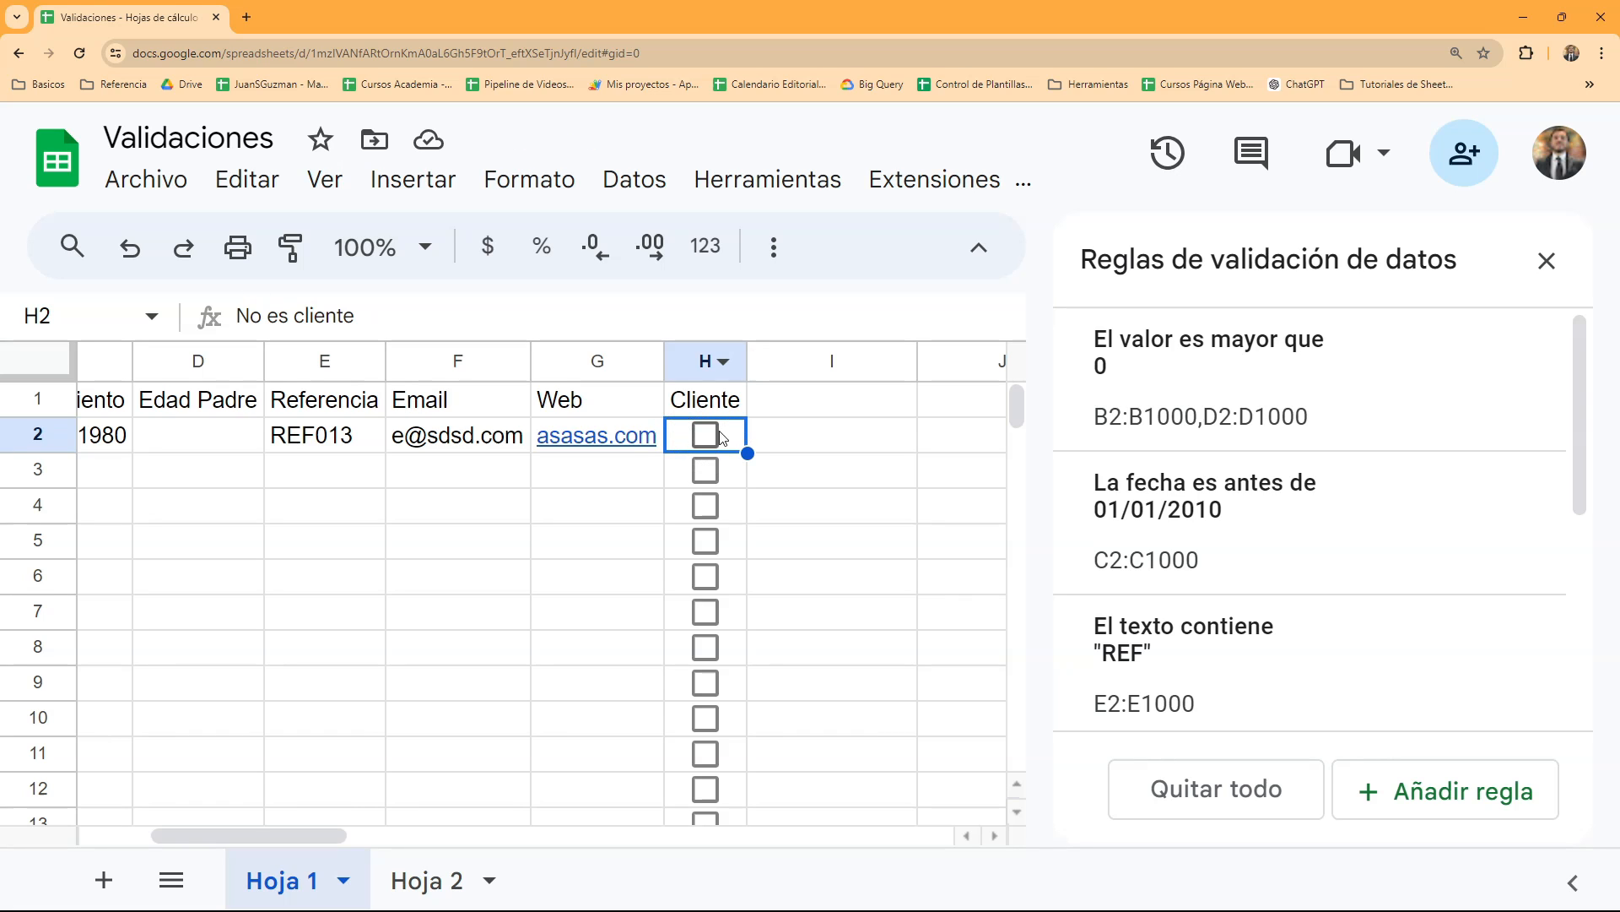
- Inspect the content of cell H2 without editing it, and tick its checkbox
left_click(242, 316)
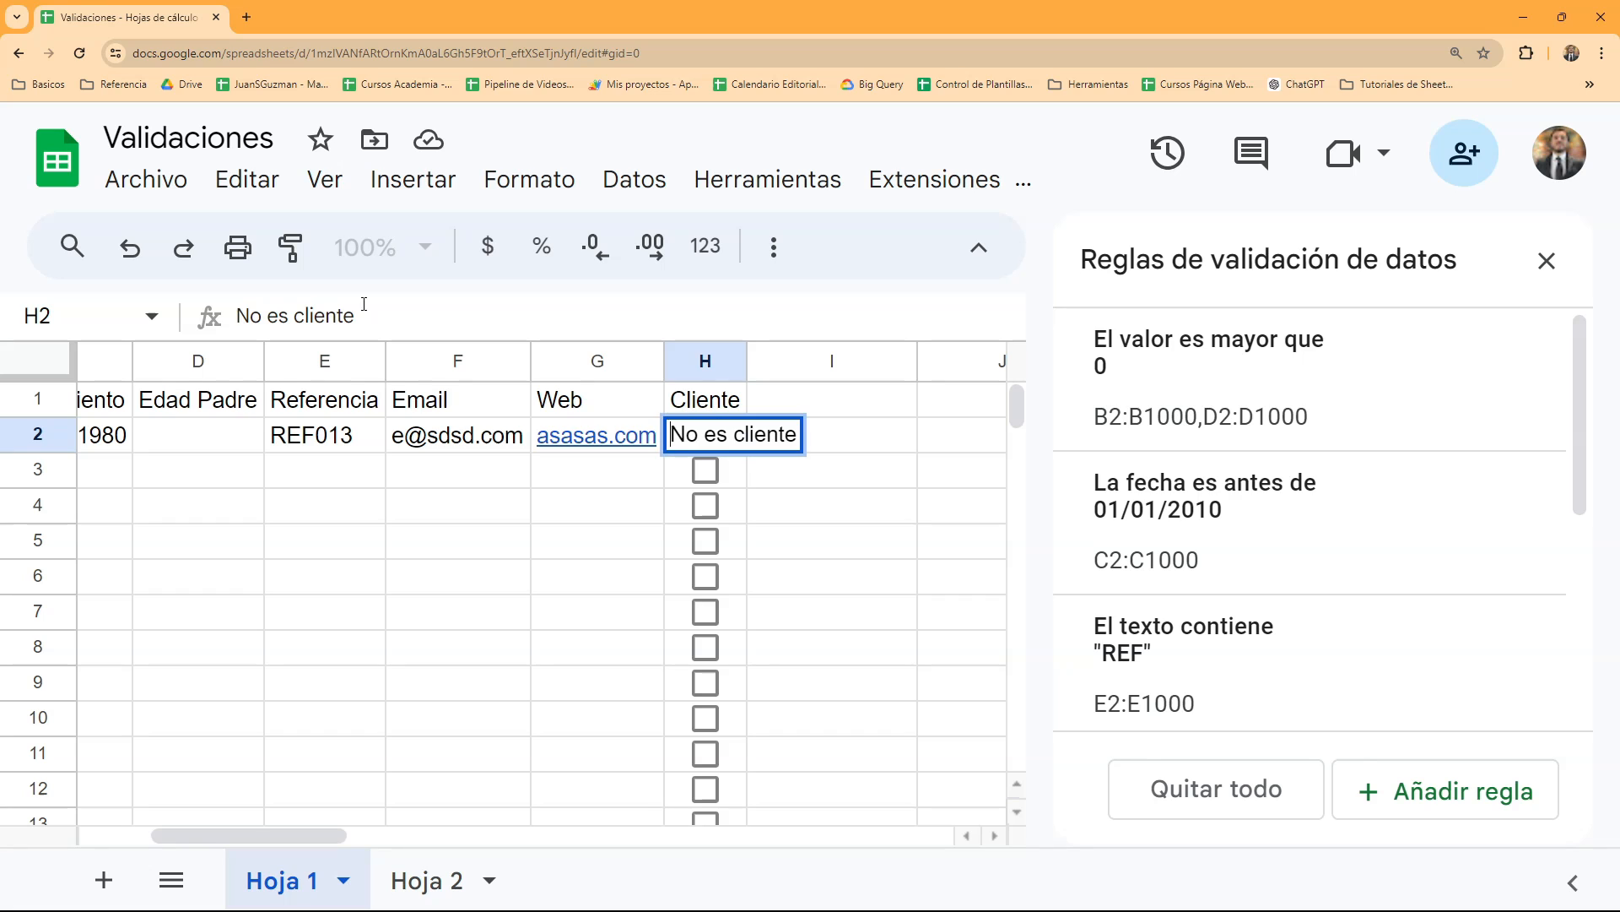
key("Escape")
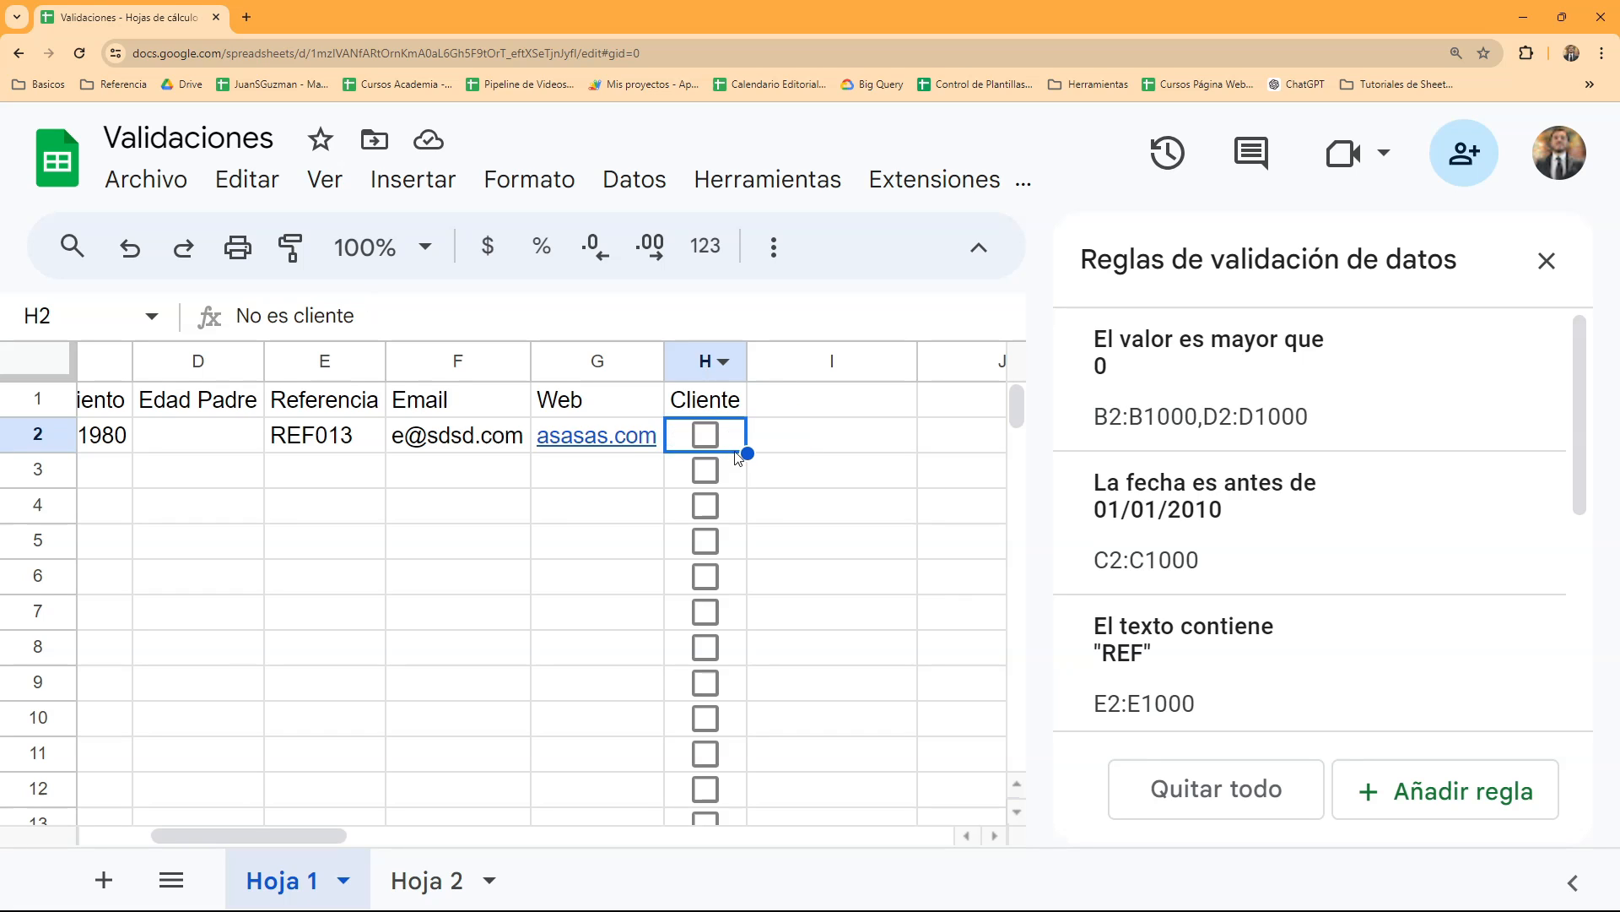
left_click(706, 436)
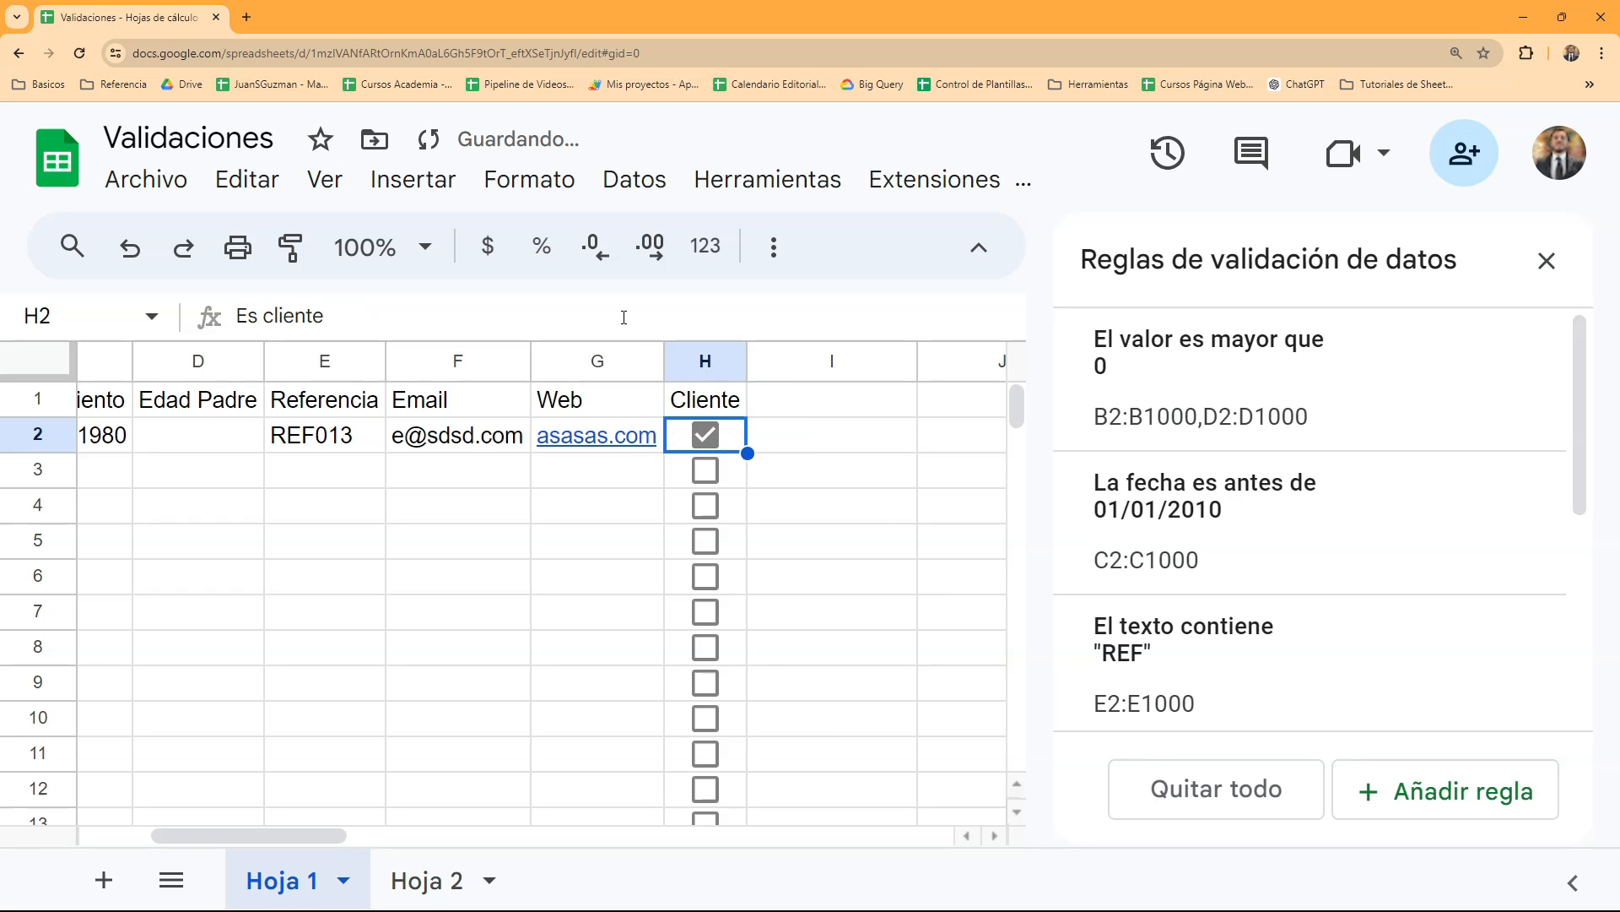
- Try to enter "gdgdg" in cell H2 to test the checkbox rule
type("gdgdg")
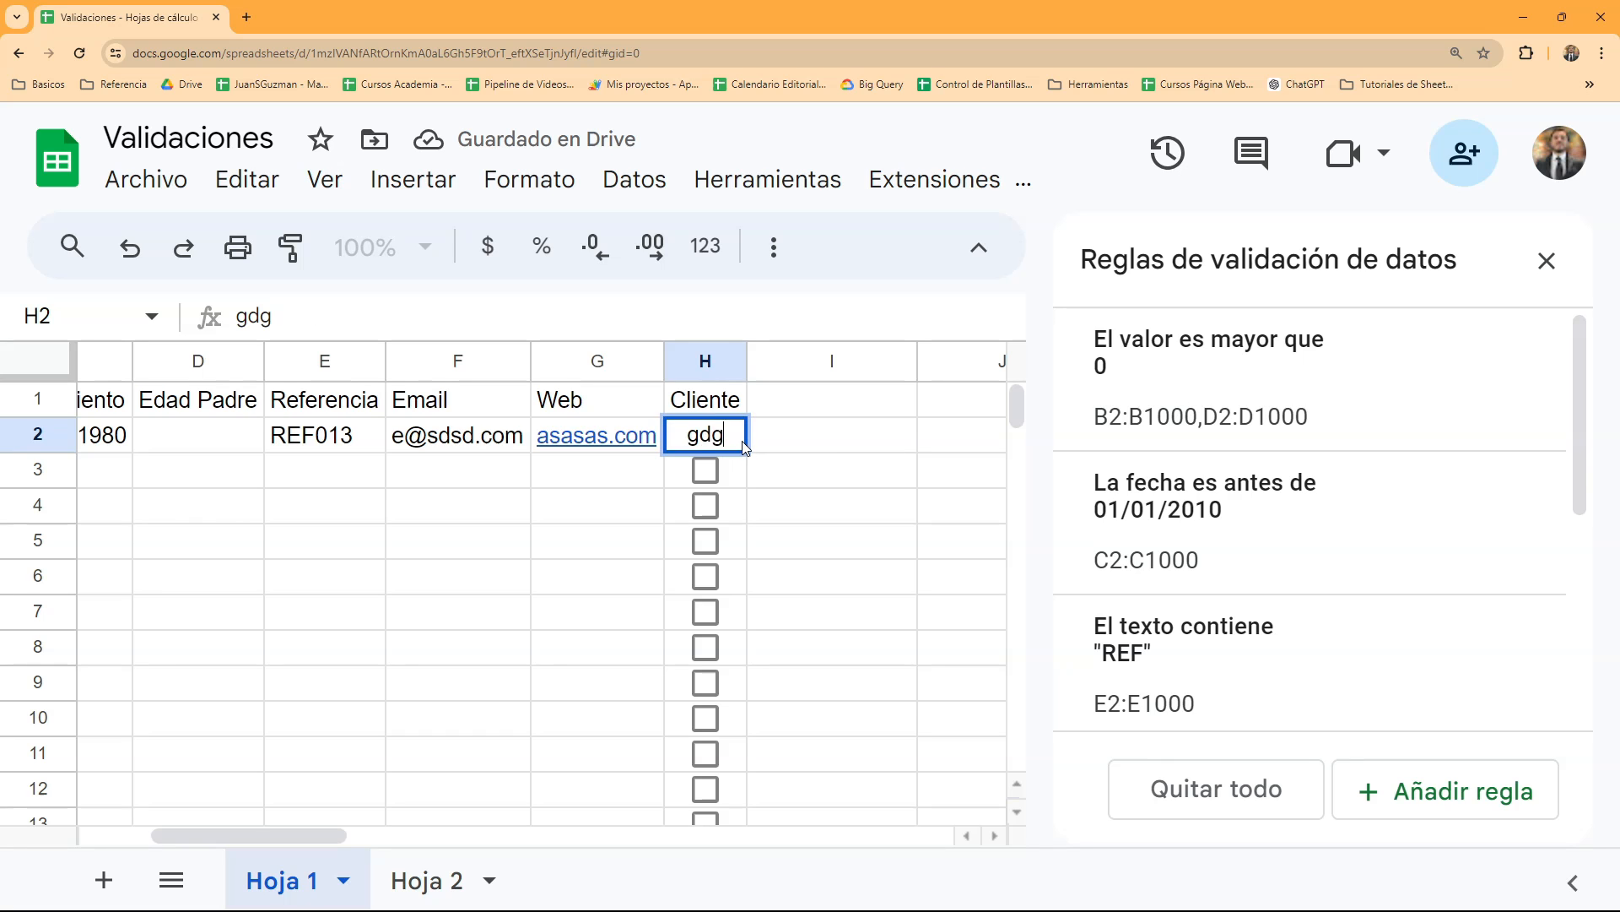
key("Return")
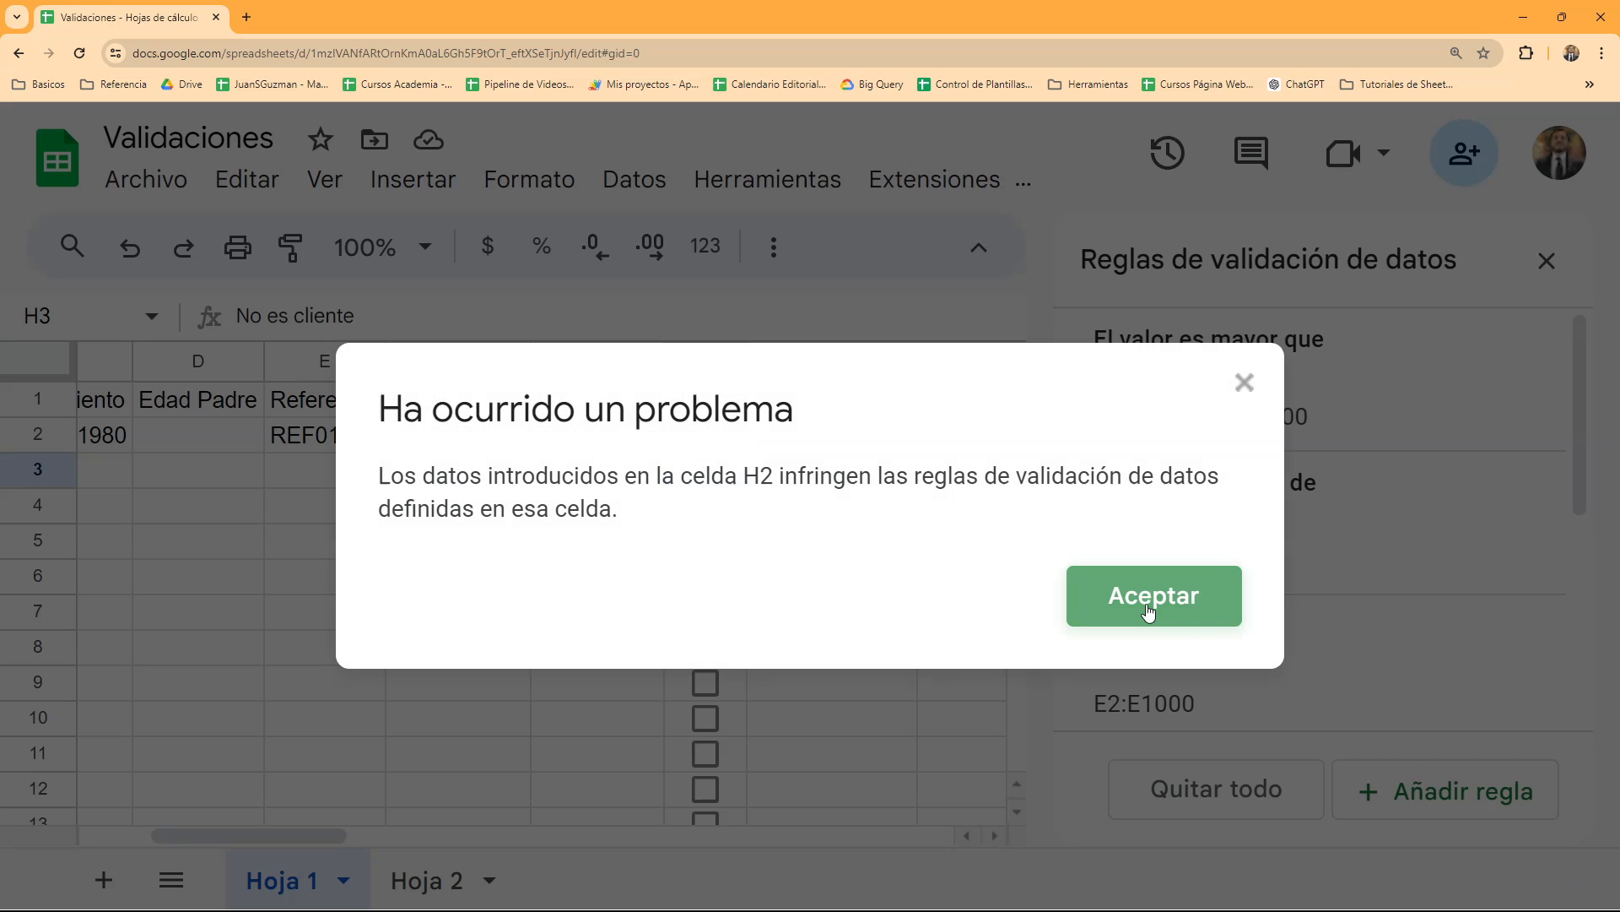
left_click(1153, 594)
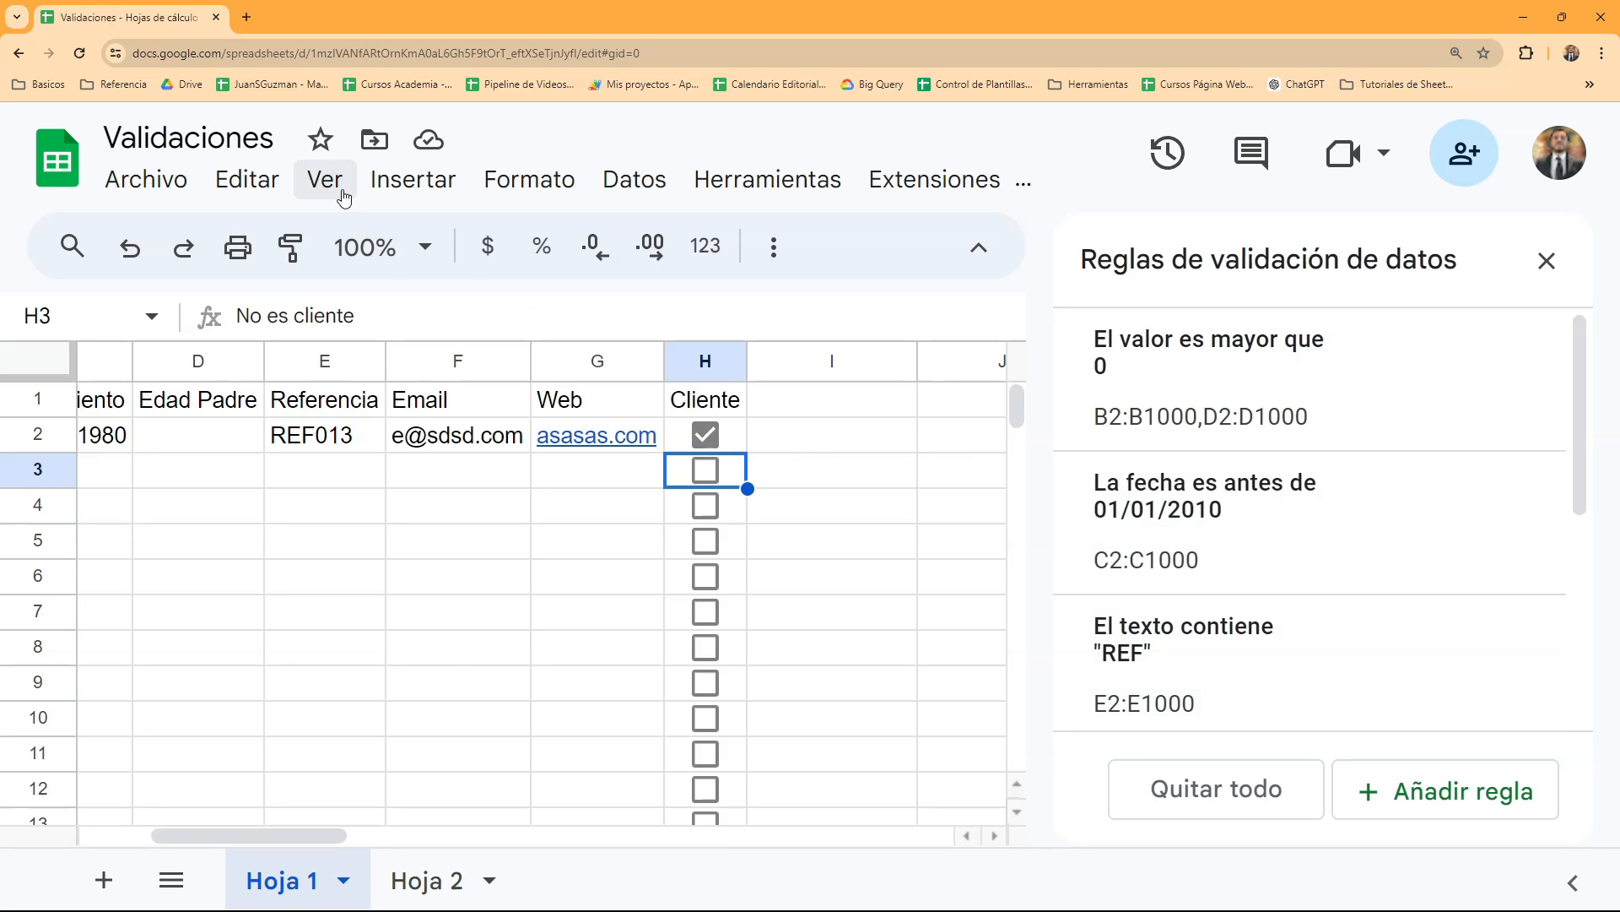
- Insert a checkbox in cell I2 and find its new entry in the list of validation rules
left_click(412, 179)
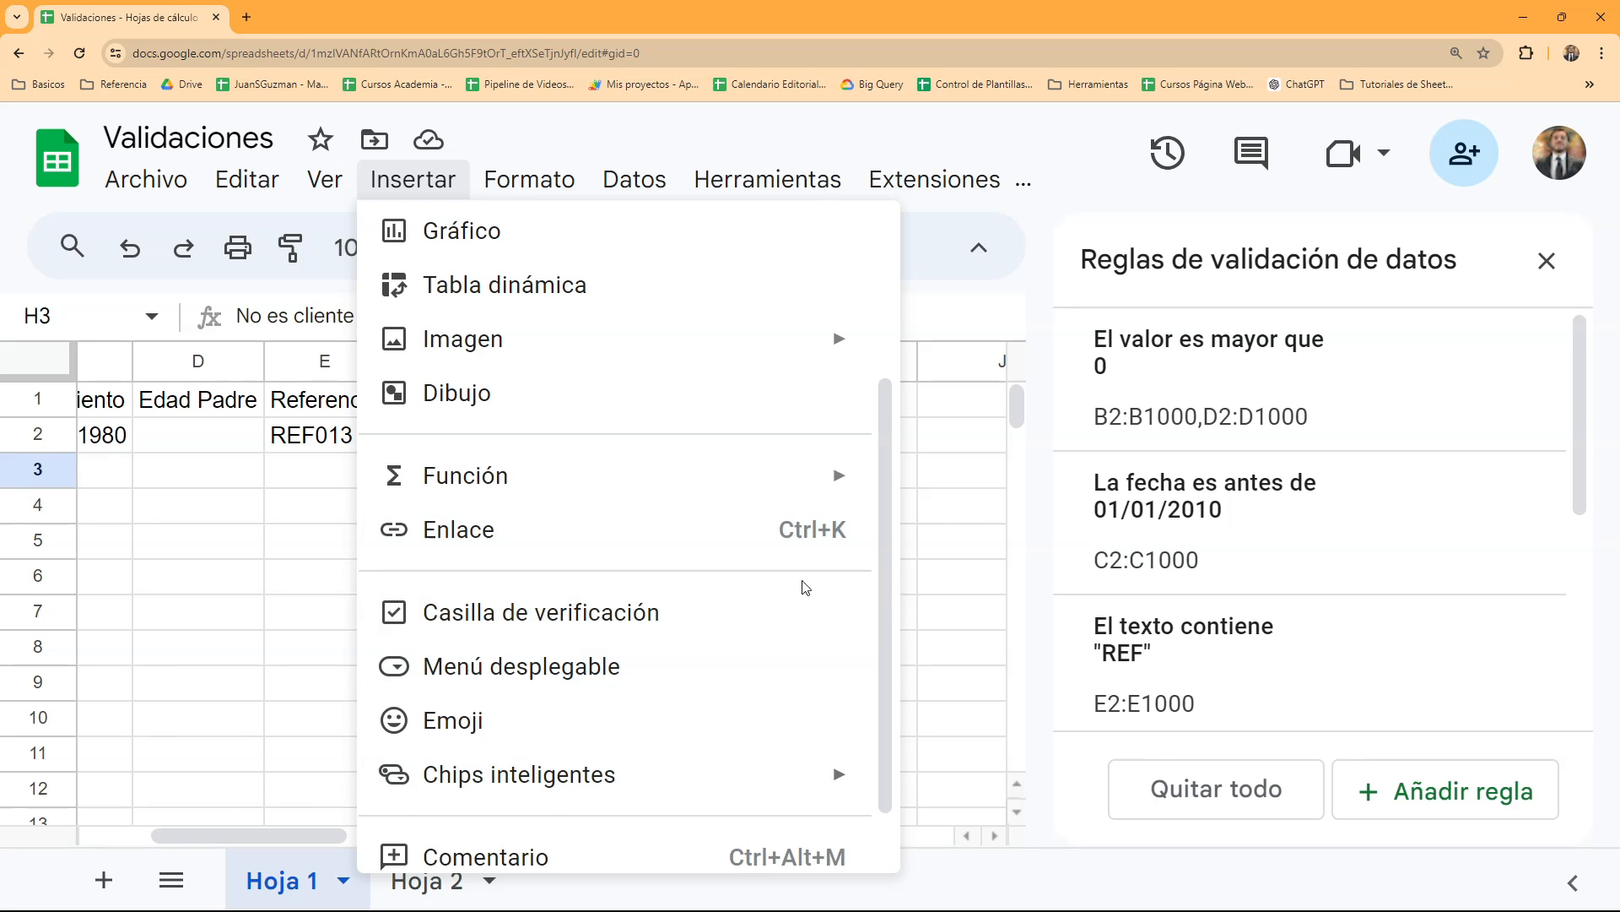
left_click(990, 514)
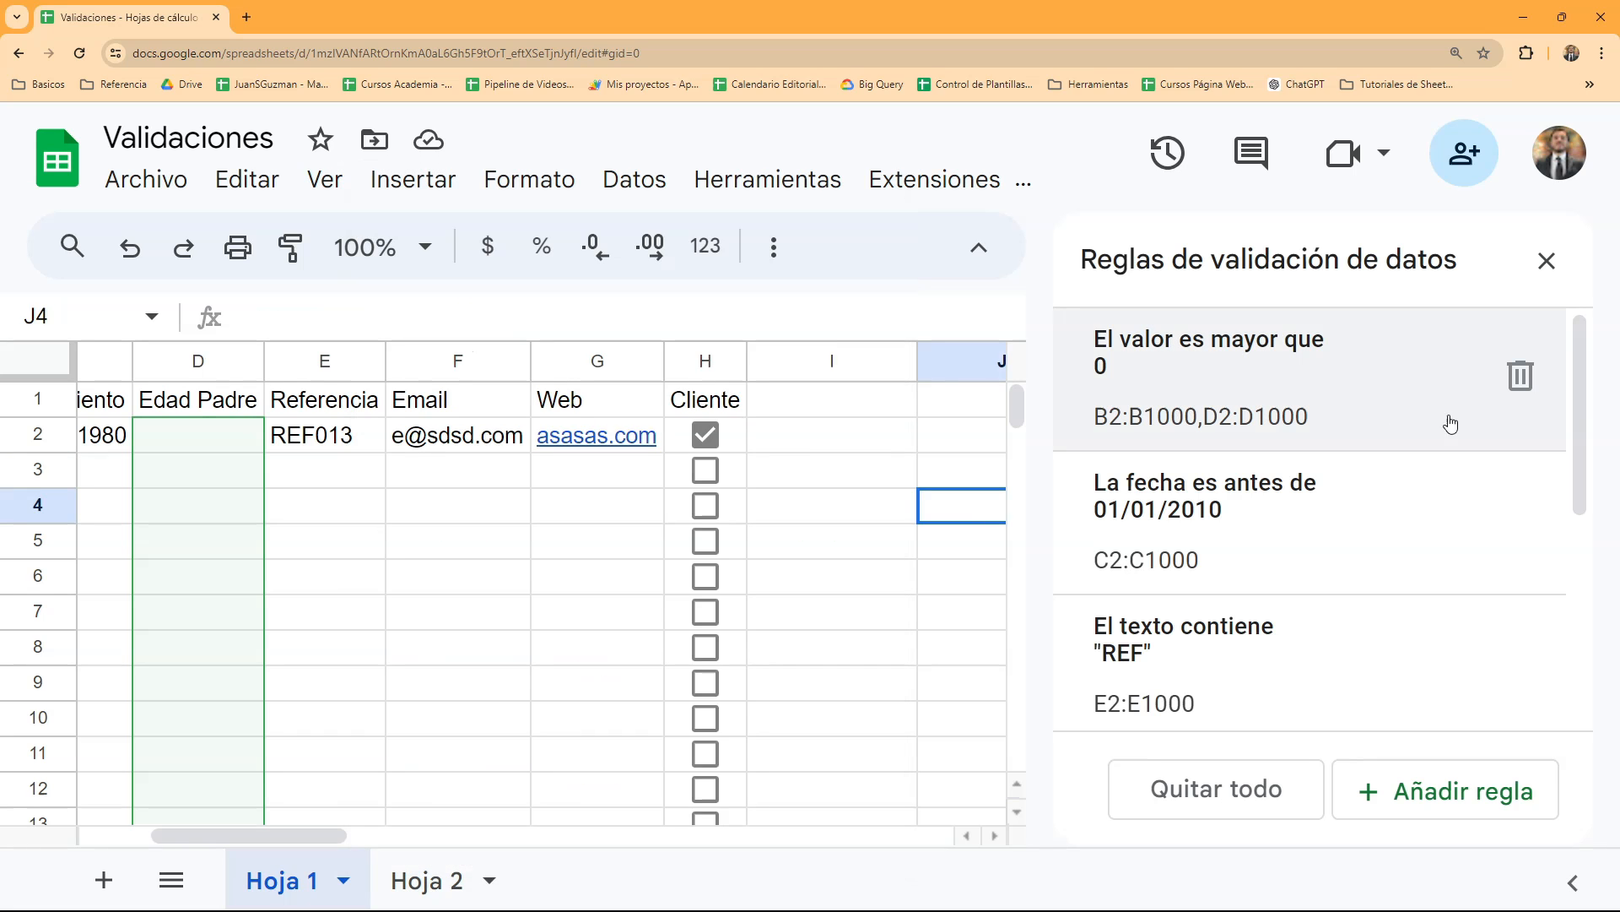
left_click(783, 438)
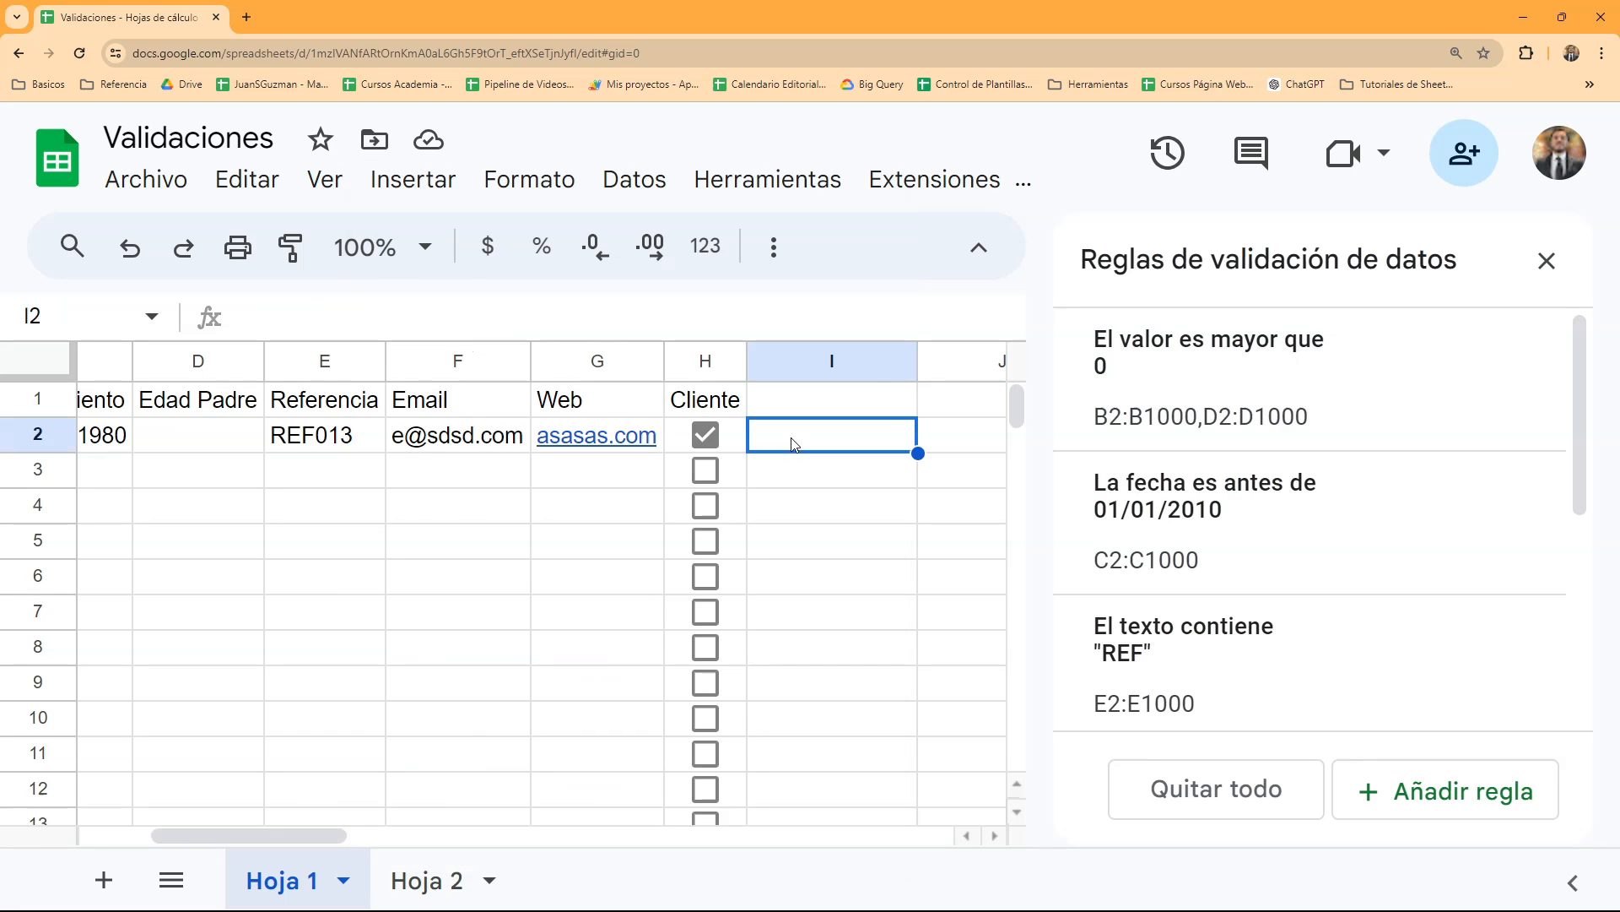
left_click(423, 199)
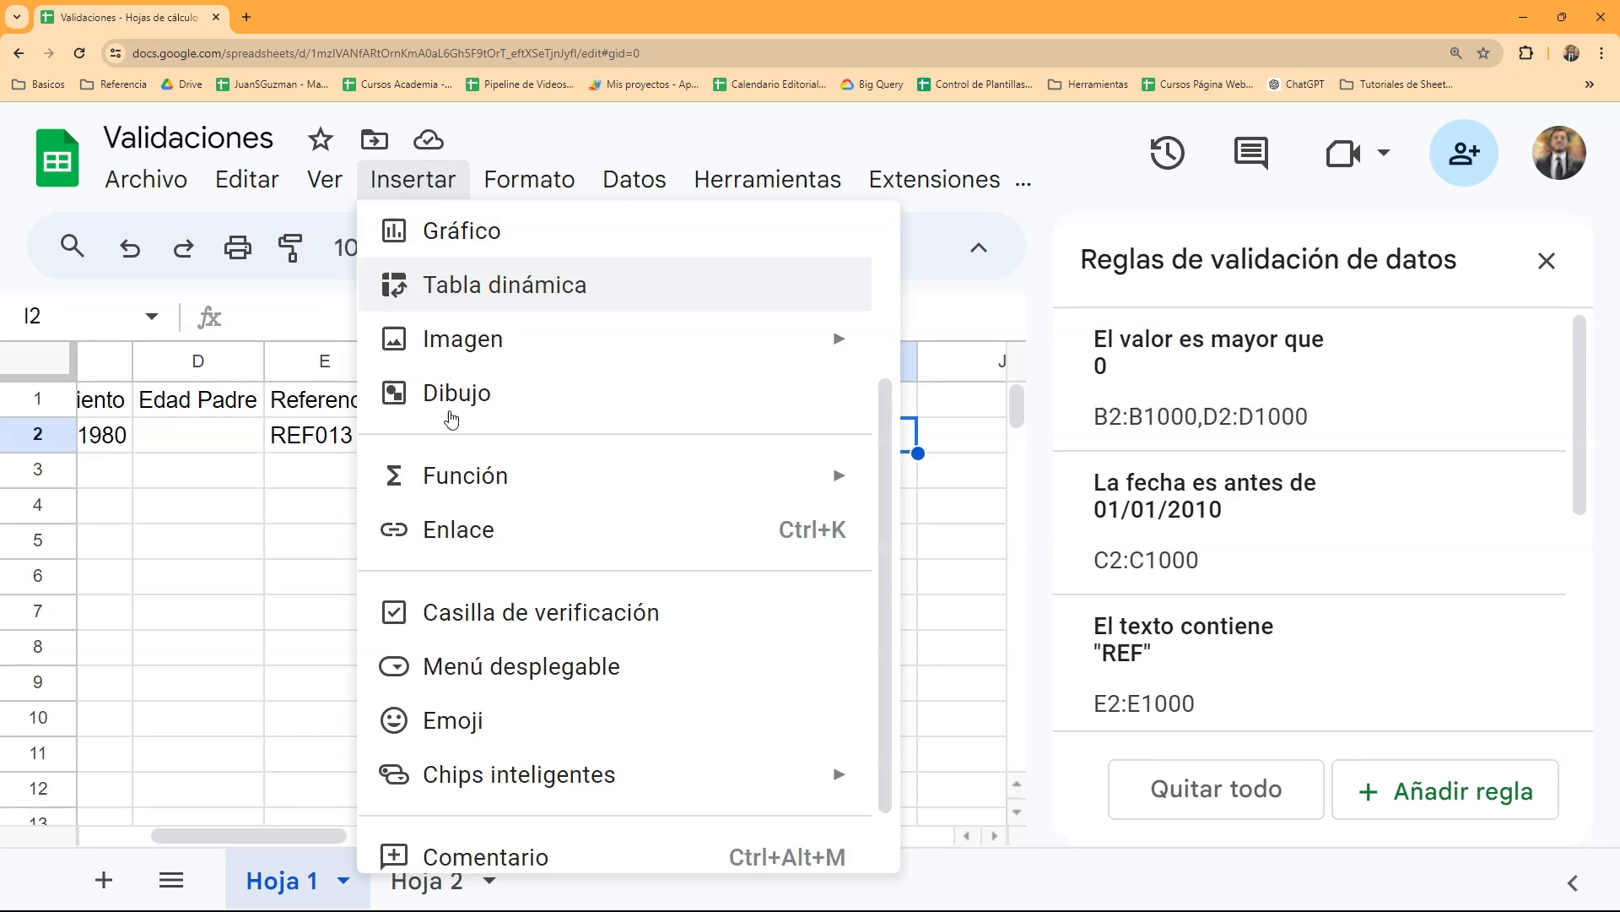
left_click(575, 639)
scroll(1313, 564, "down", 5)
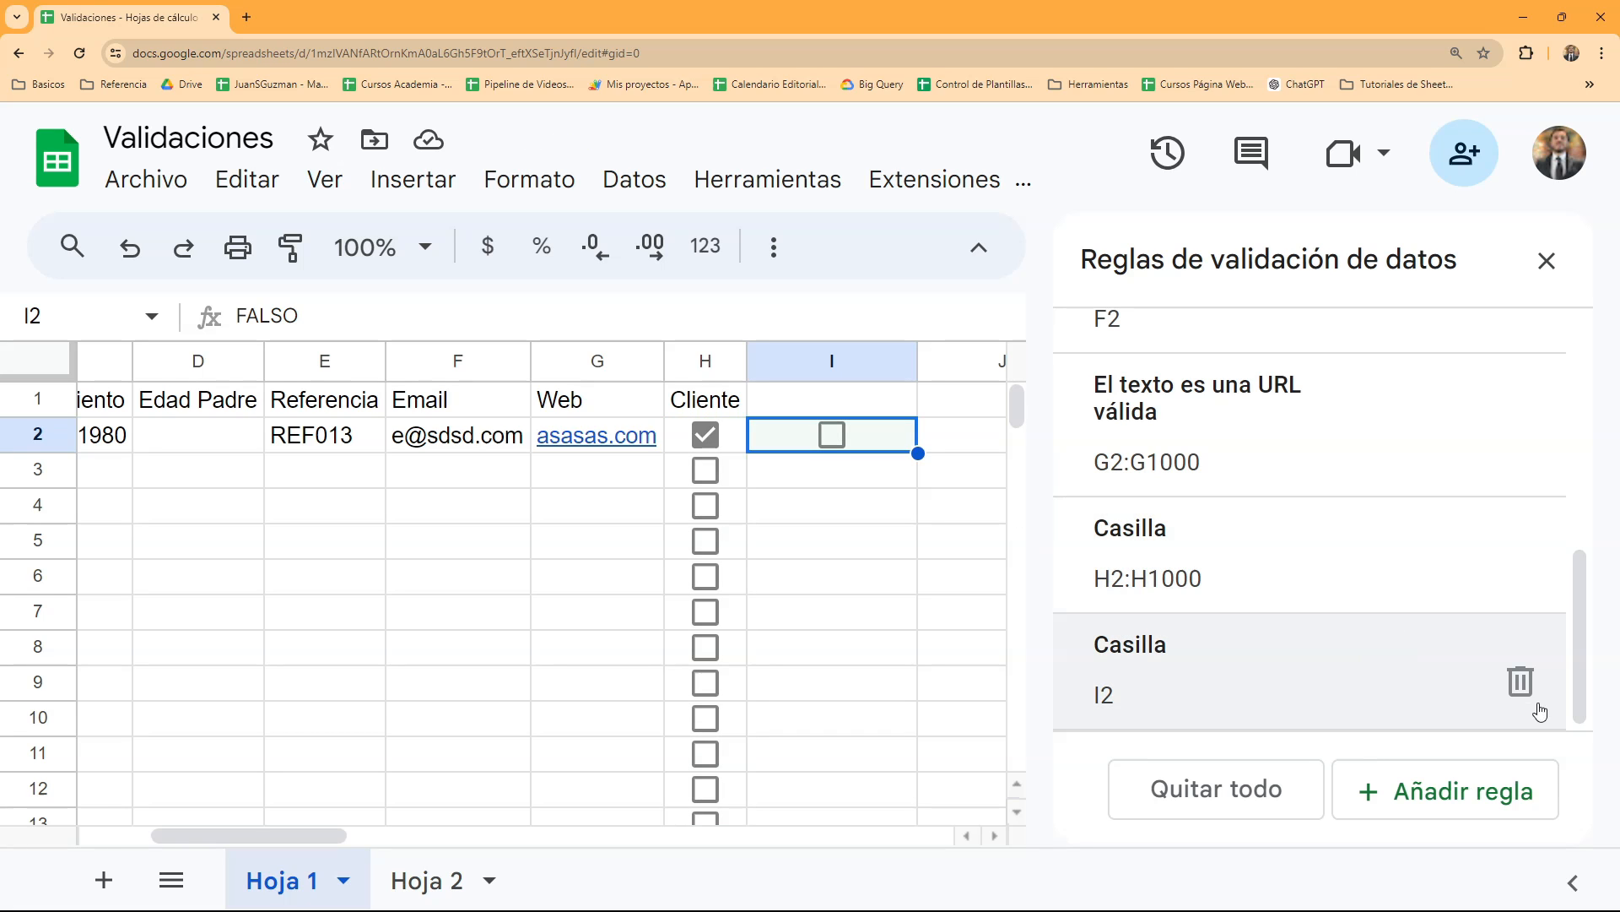
- Delete the checkbox rule applied to I2 and clear the value left in the cell
left_click(1520, 681)
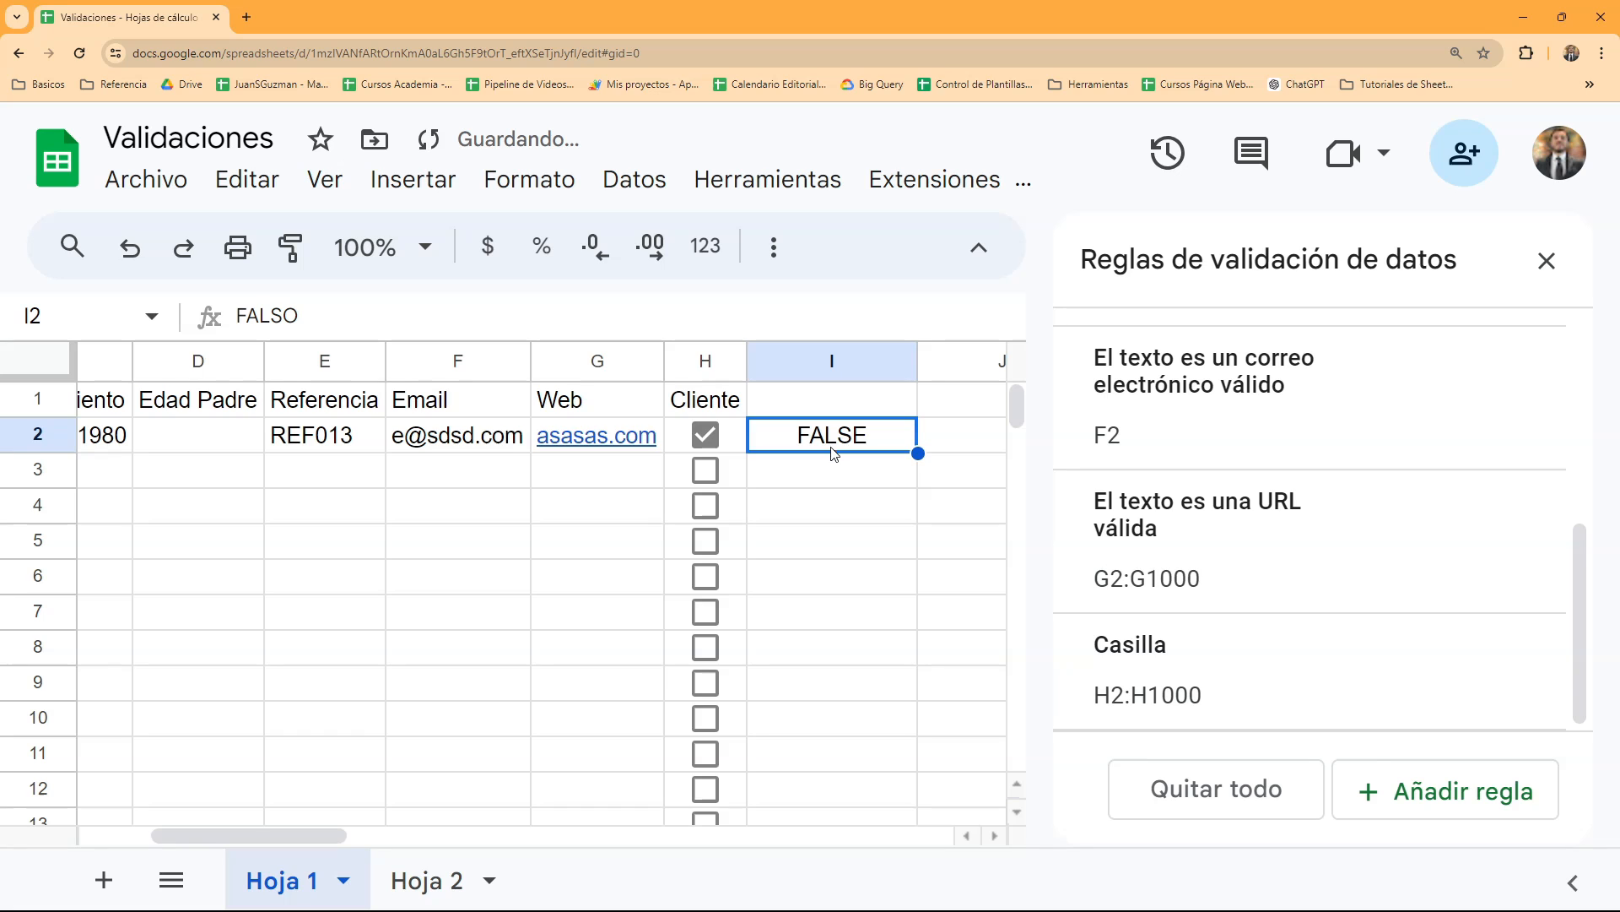
key("Delete")
scroll(1392, 651, "up", 1)
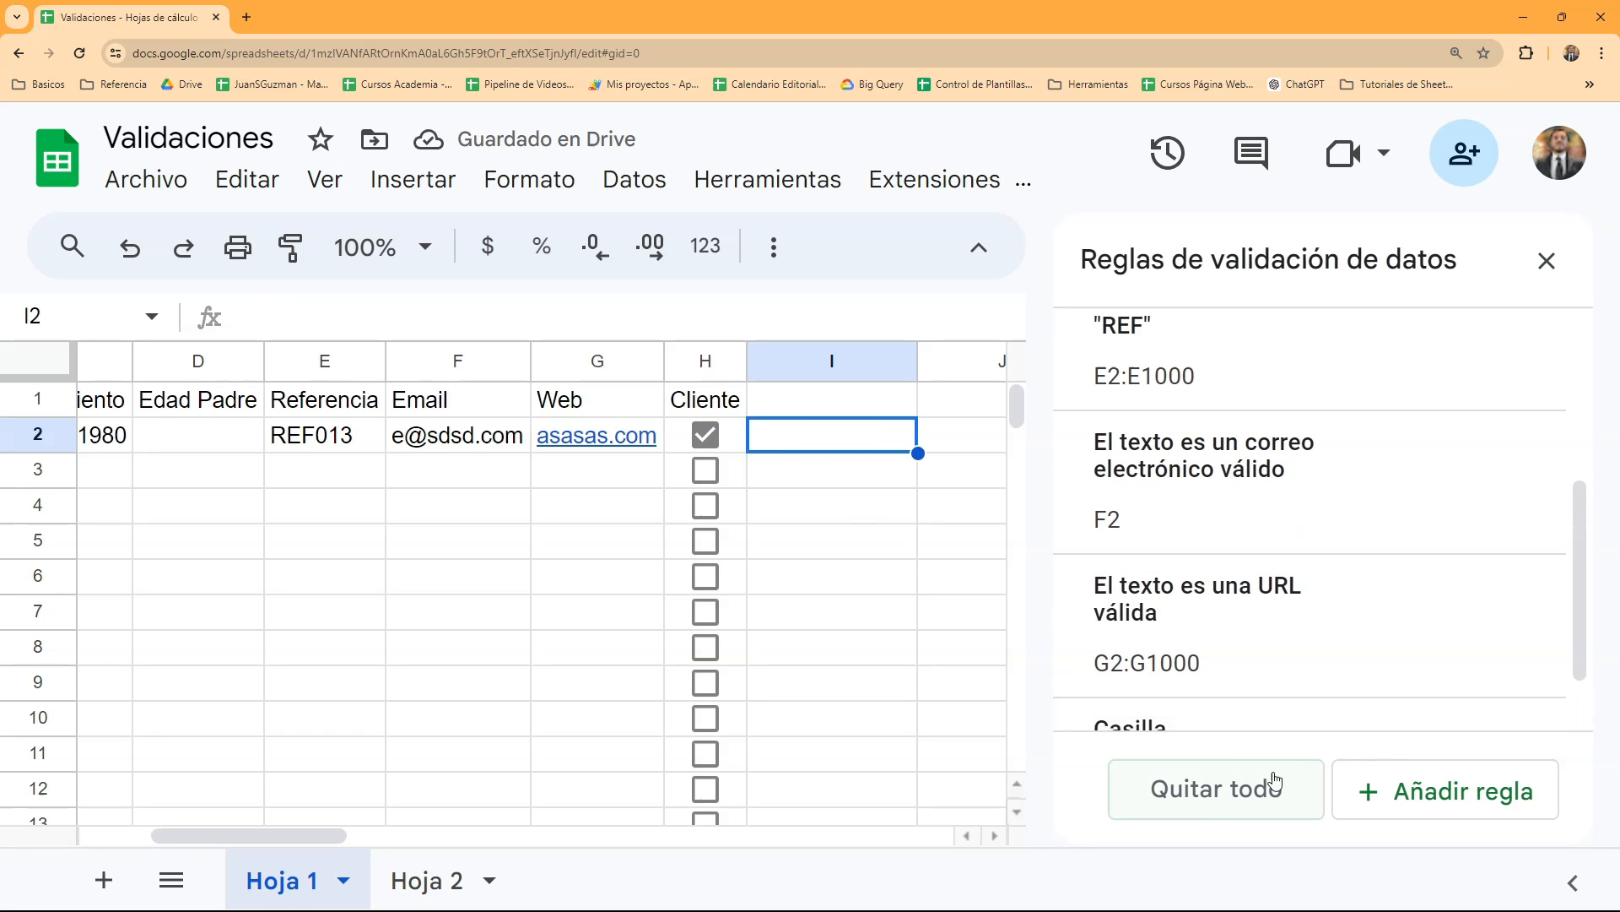
- Enter the heading "Curso interesado" in cell I1
left_click(805, 405)
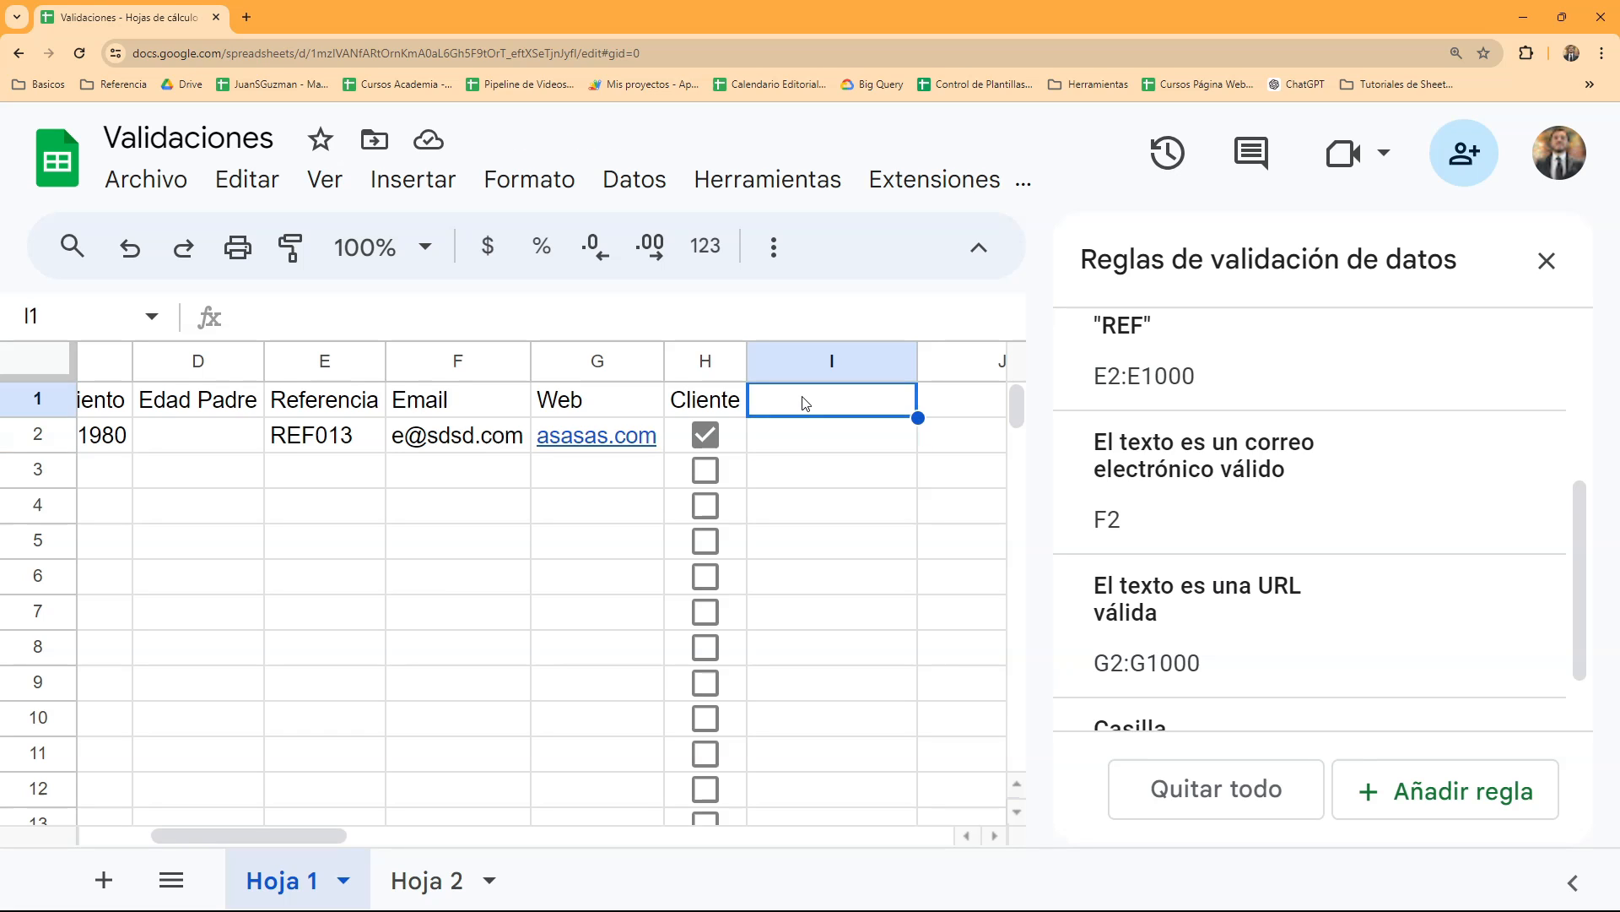
type("Cur")
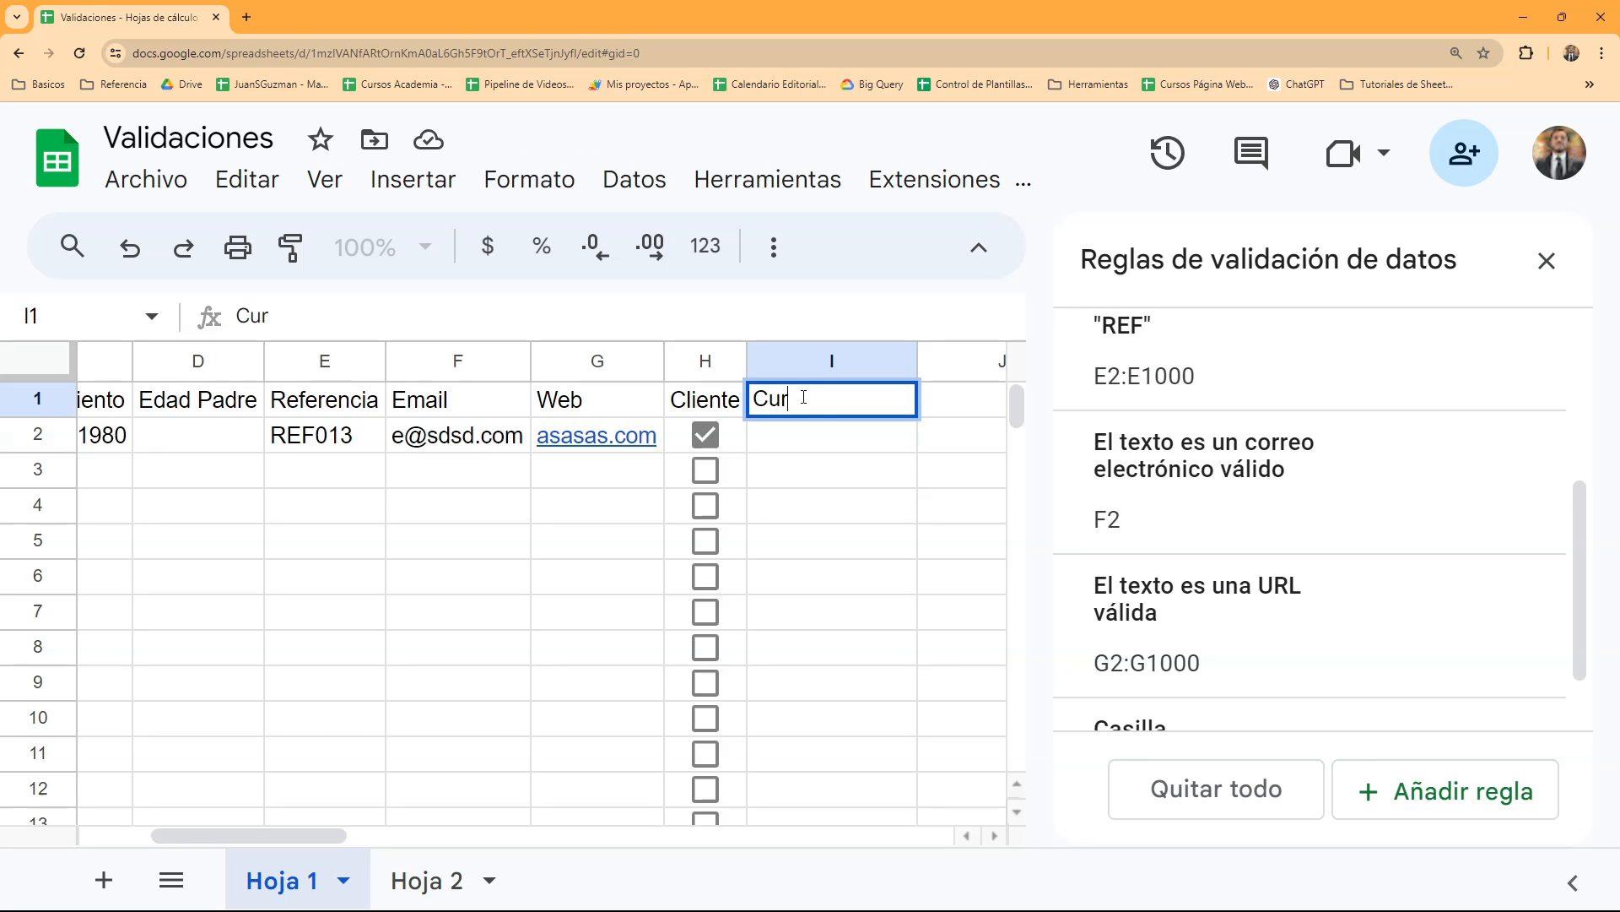
type("so interesado")
key("Return")
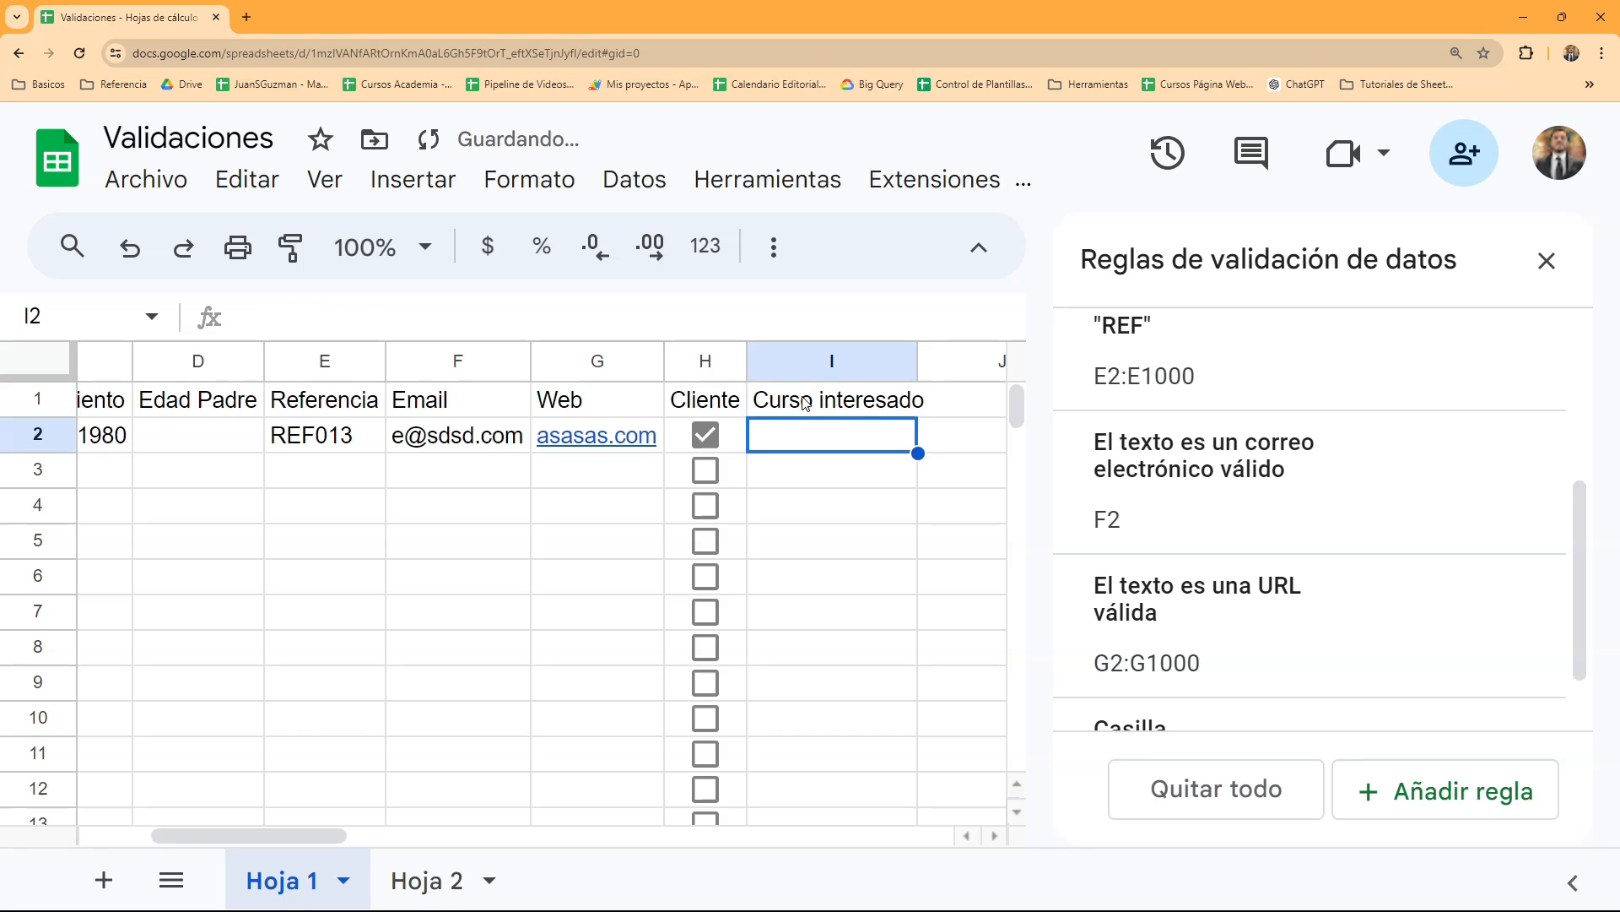
- Add a drop-down validation rule applied to the range 'Hoja 1'!I2:I
left_click(1453, 777)
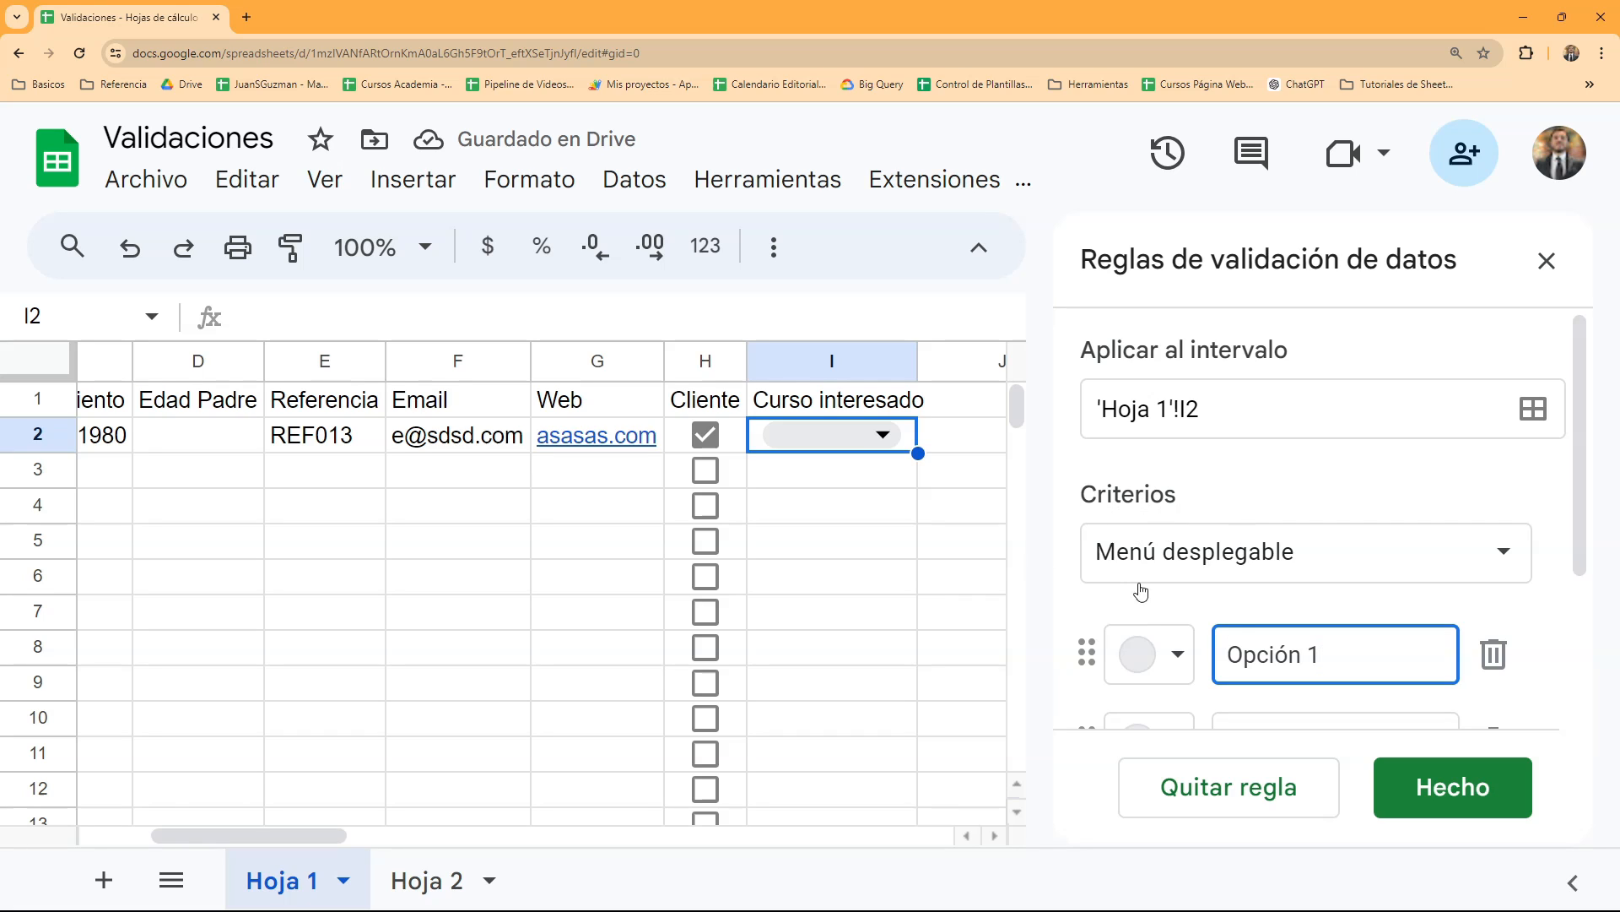
left_click(1254, 396)
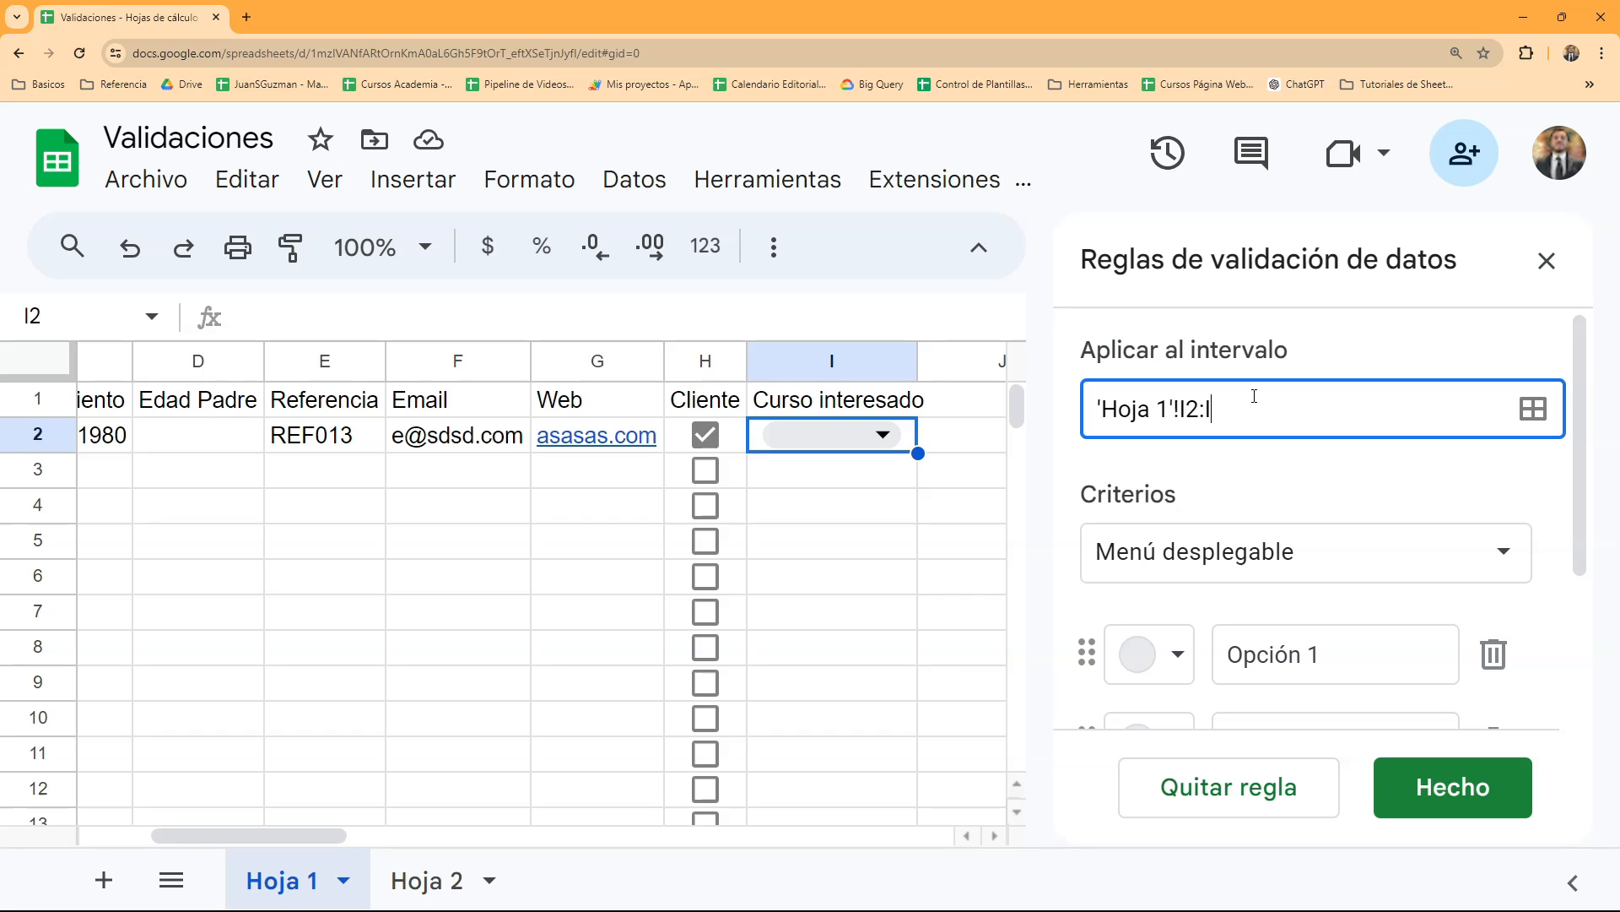
left_click(1319, 487)
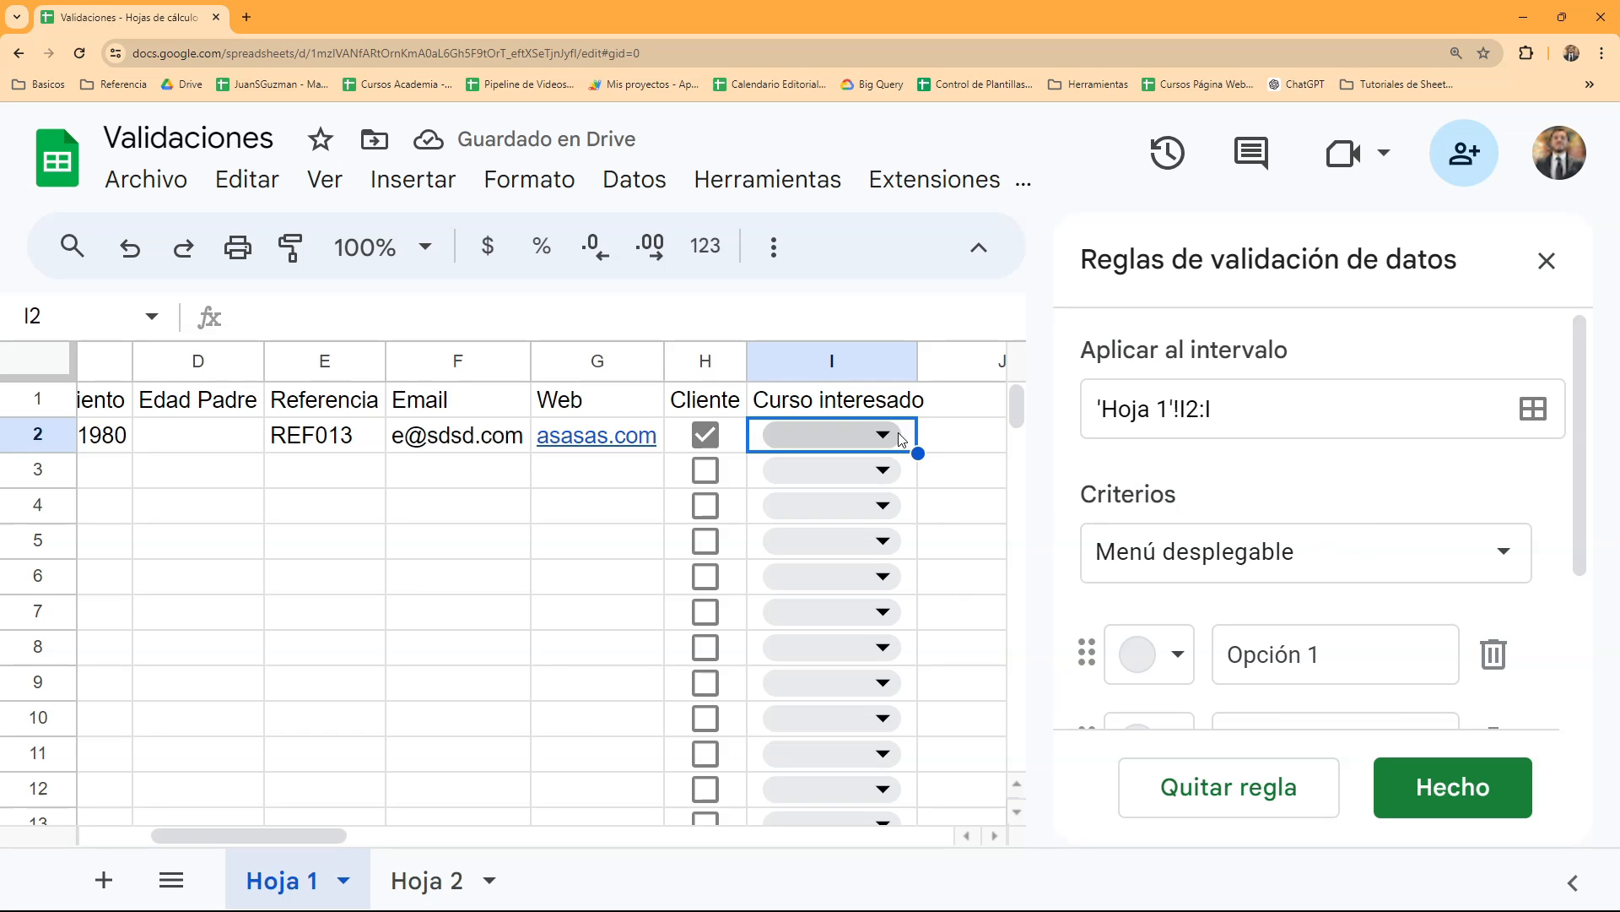
- Define three options for the drop-down rule: "Sheets", "Forms" and "AppSheet"
scroll(1318, 574, "down", 1)
left_click_drag(1332, 572, 1213, 557)
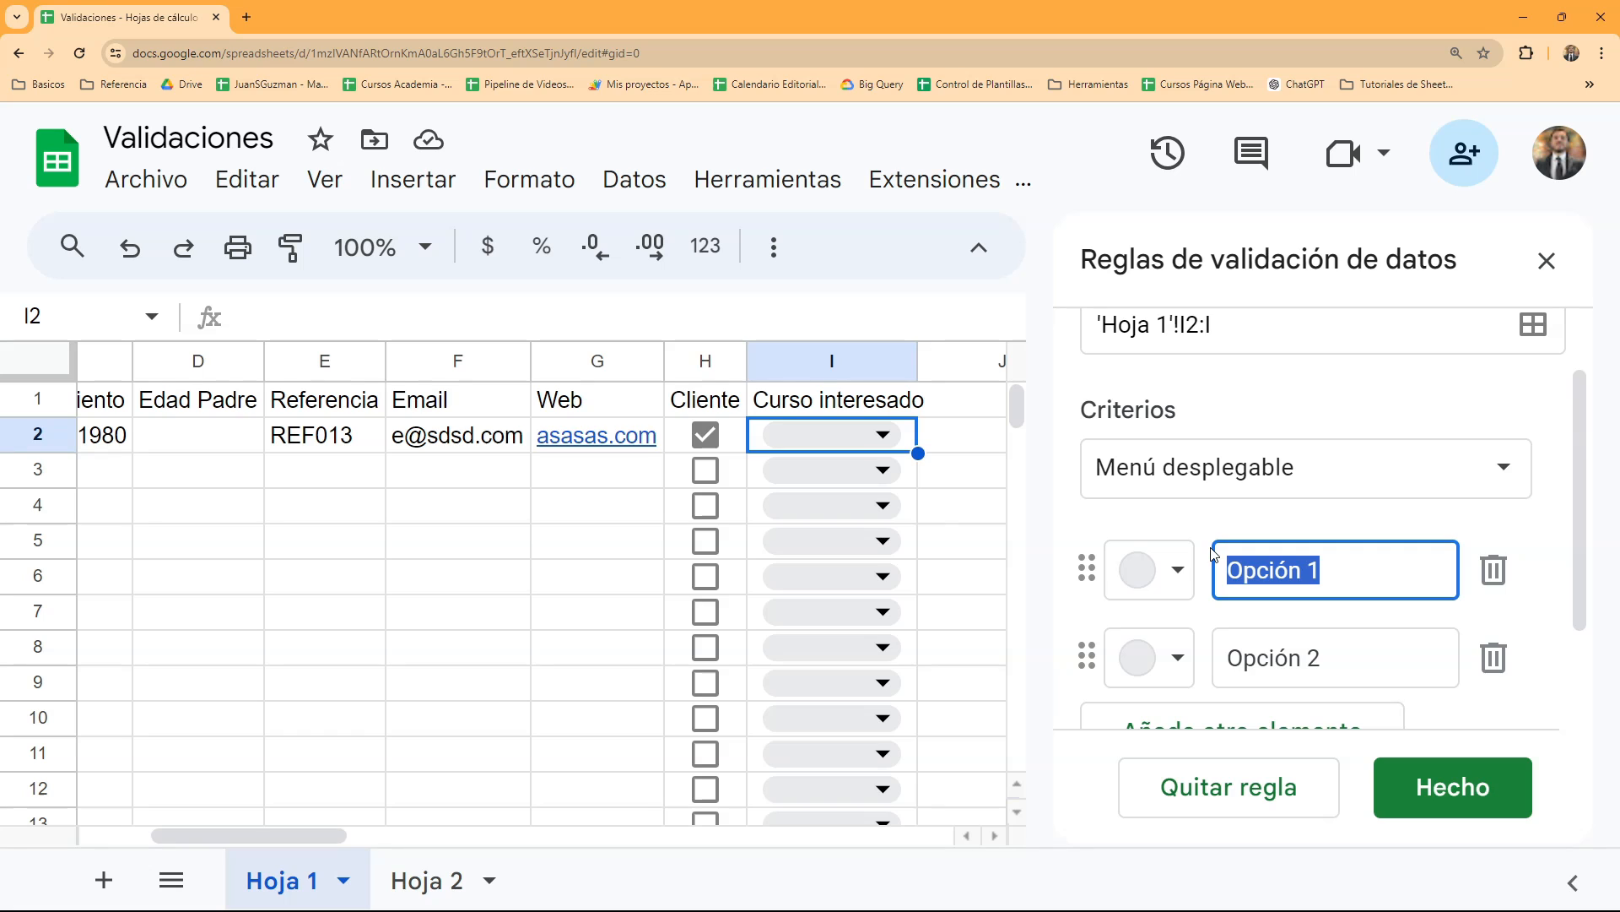
type("Sheets")
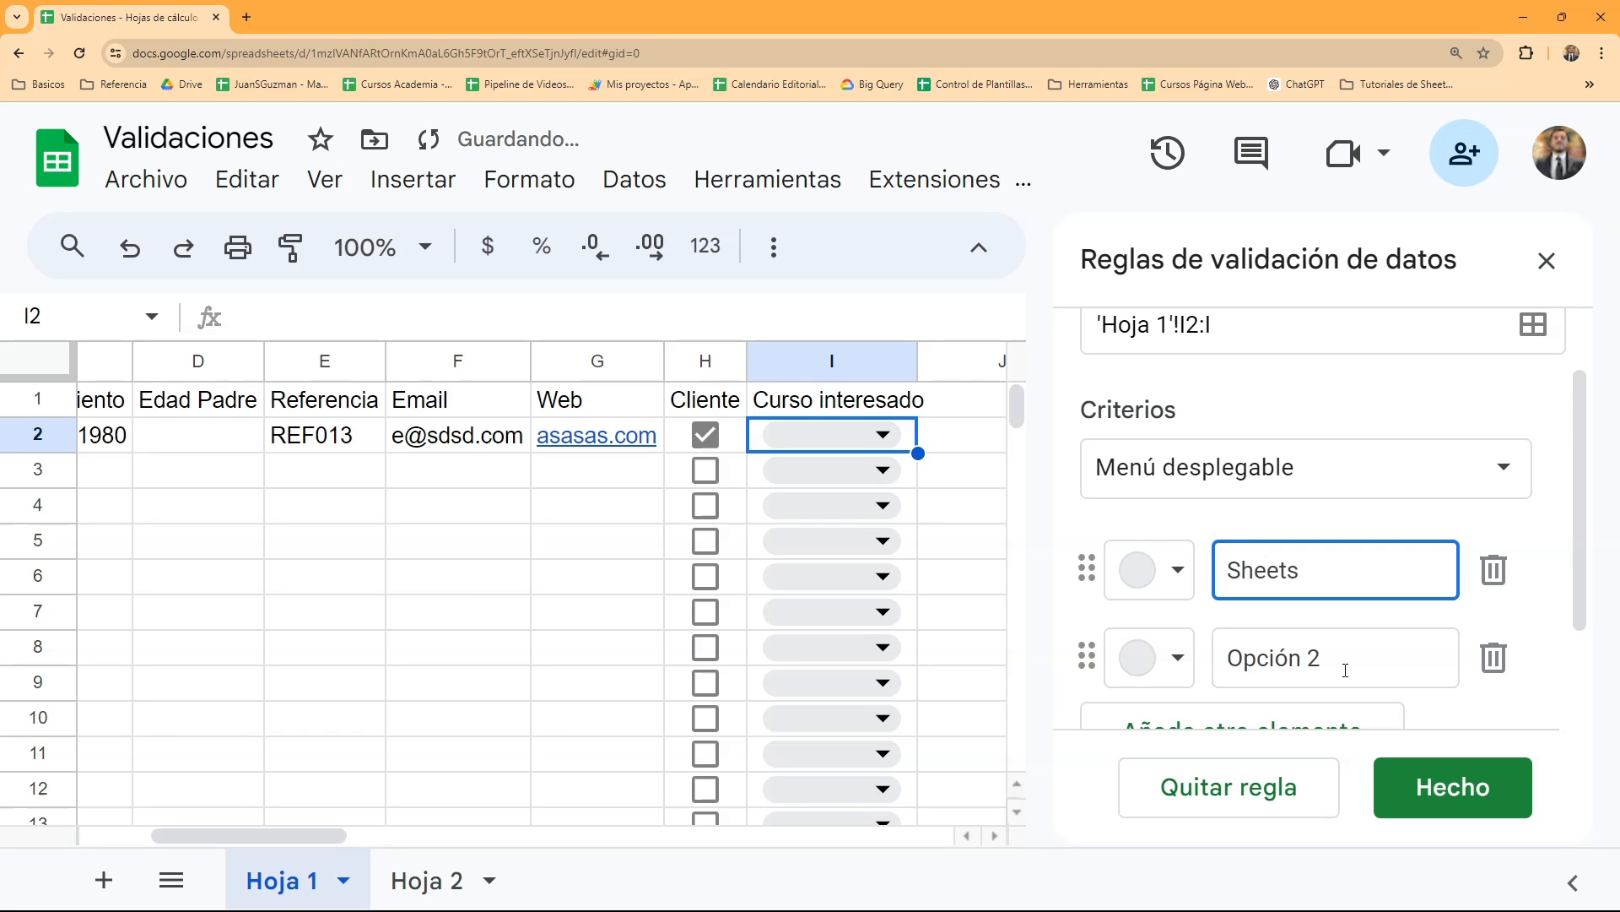
key("Tab")
type("Forms")
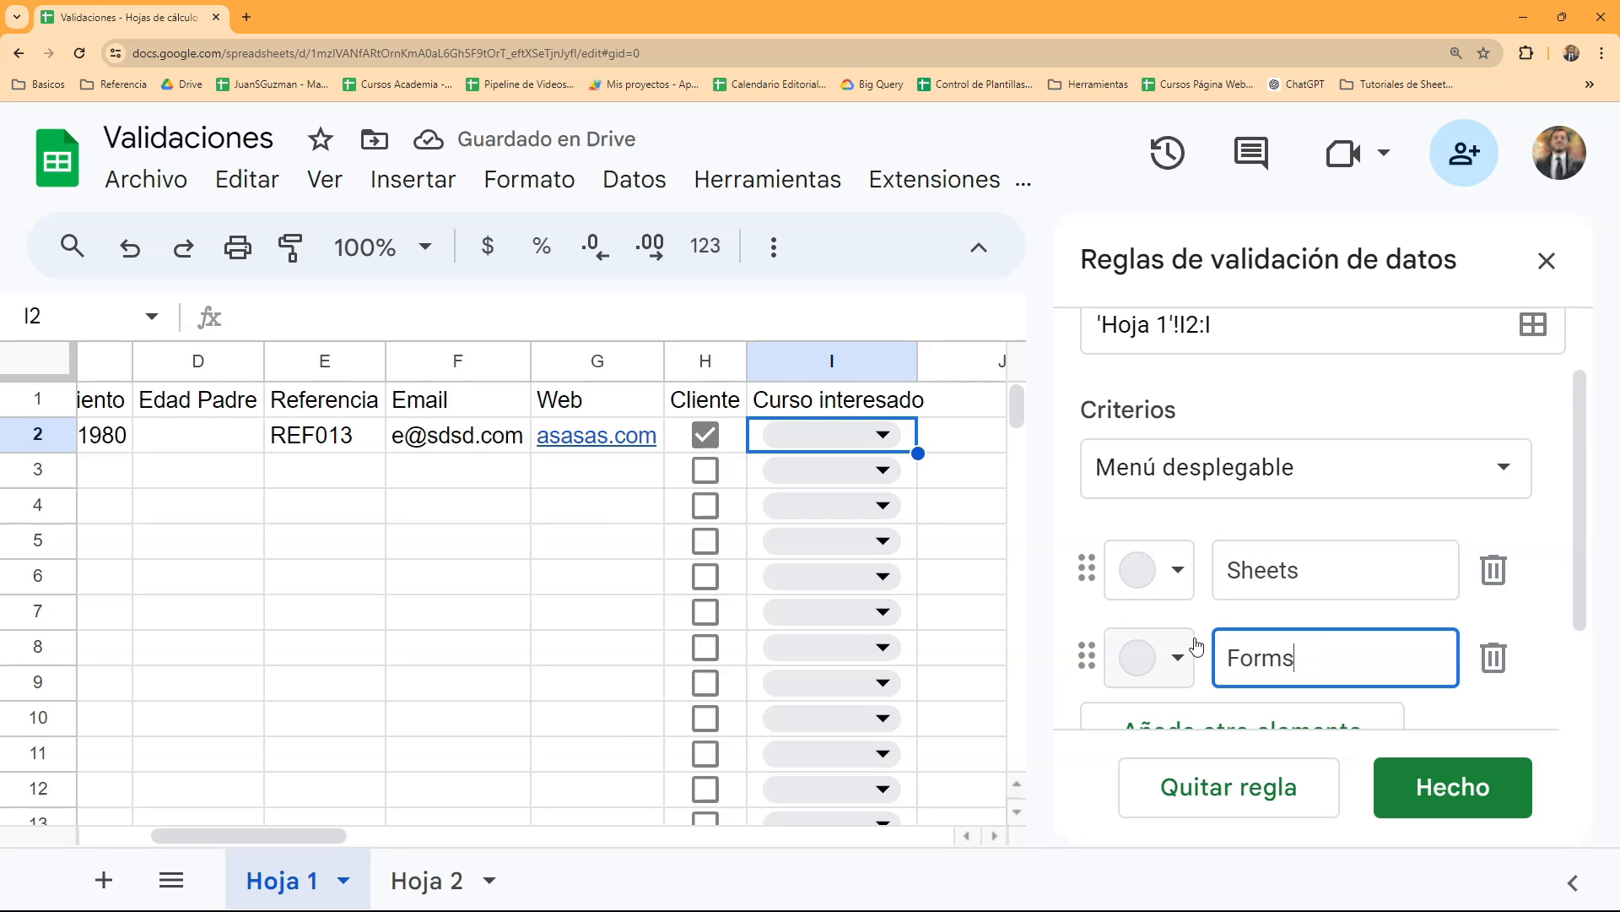
scroll(1302, 609, "down", 2)
left_click(1302, 609)
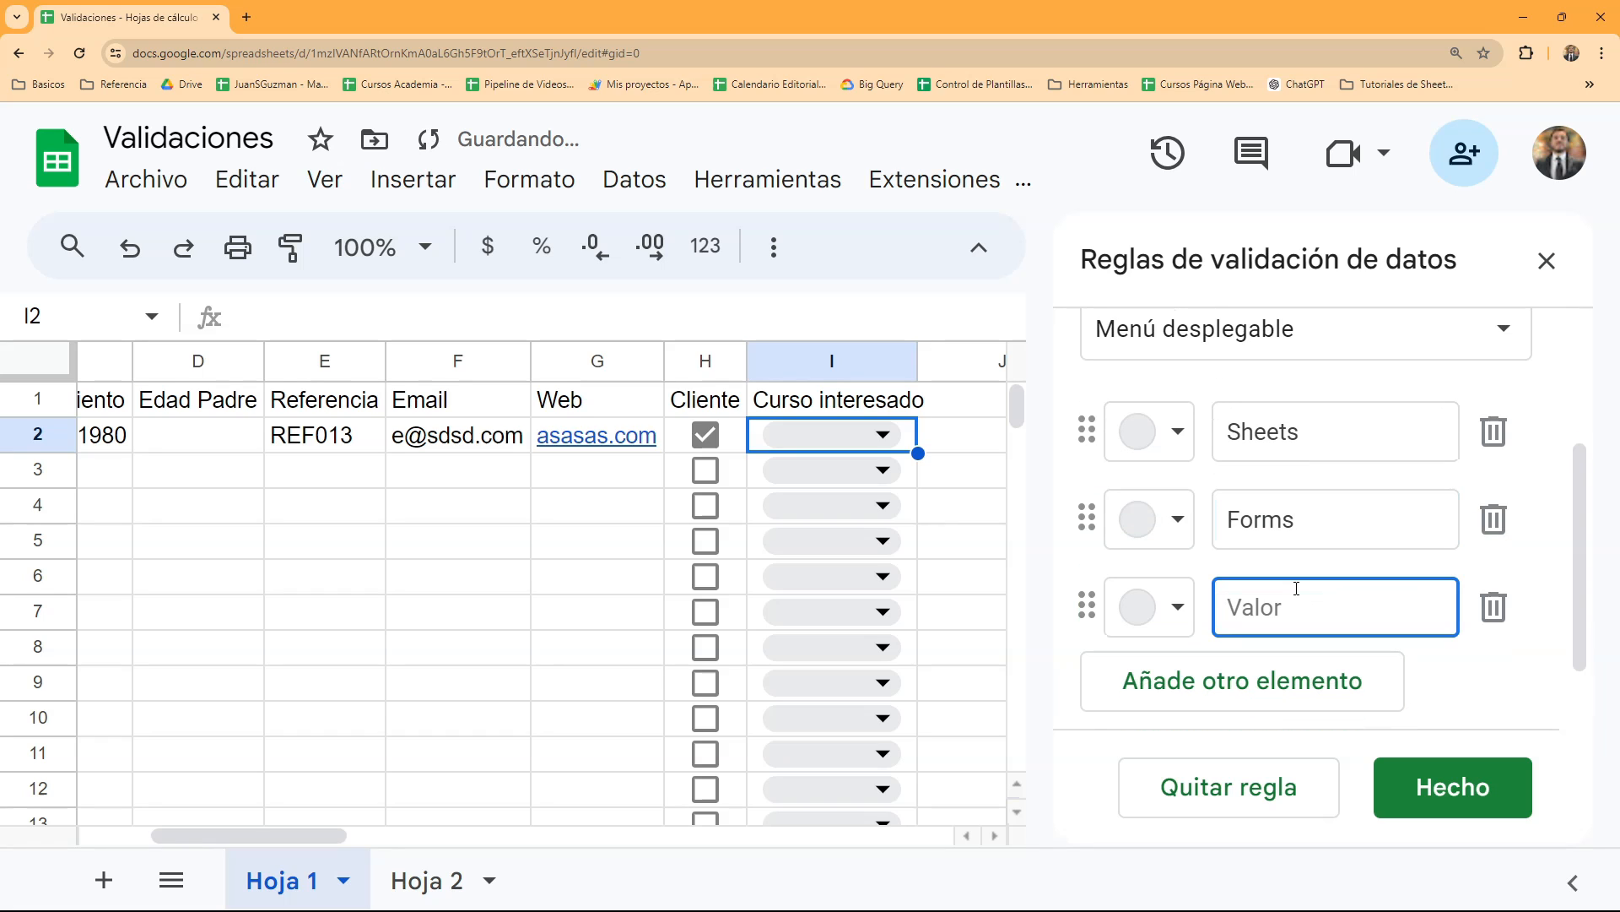
type("AppSheet")
scroll(1296, 588, "down", 1)
left_click(1419, 652)
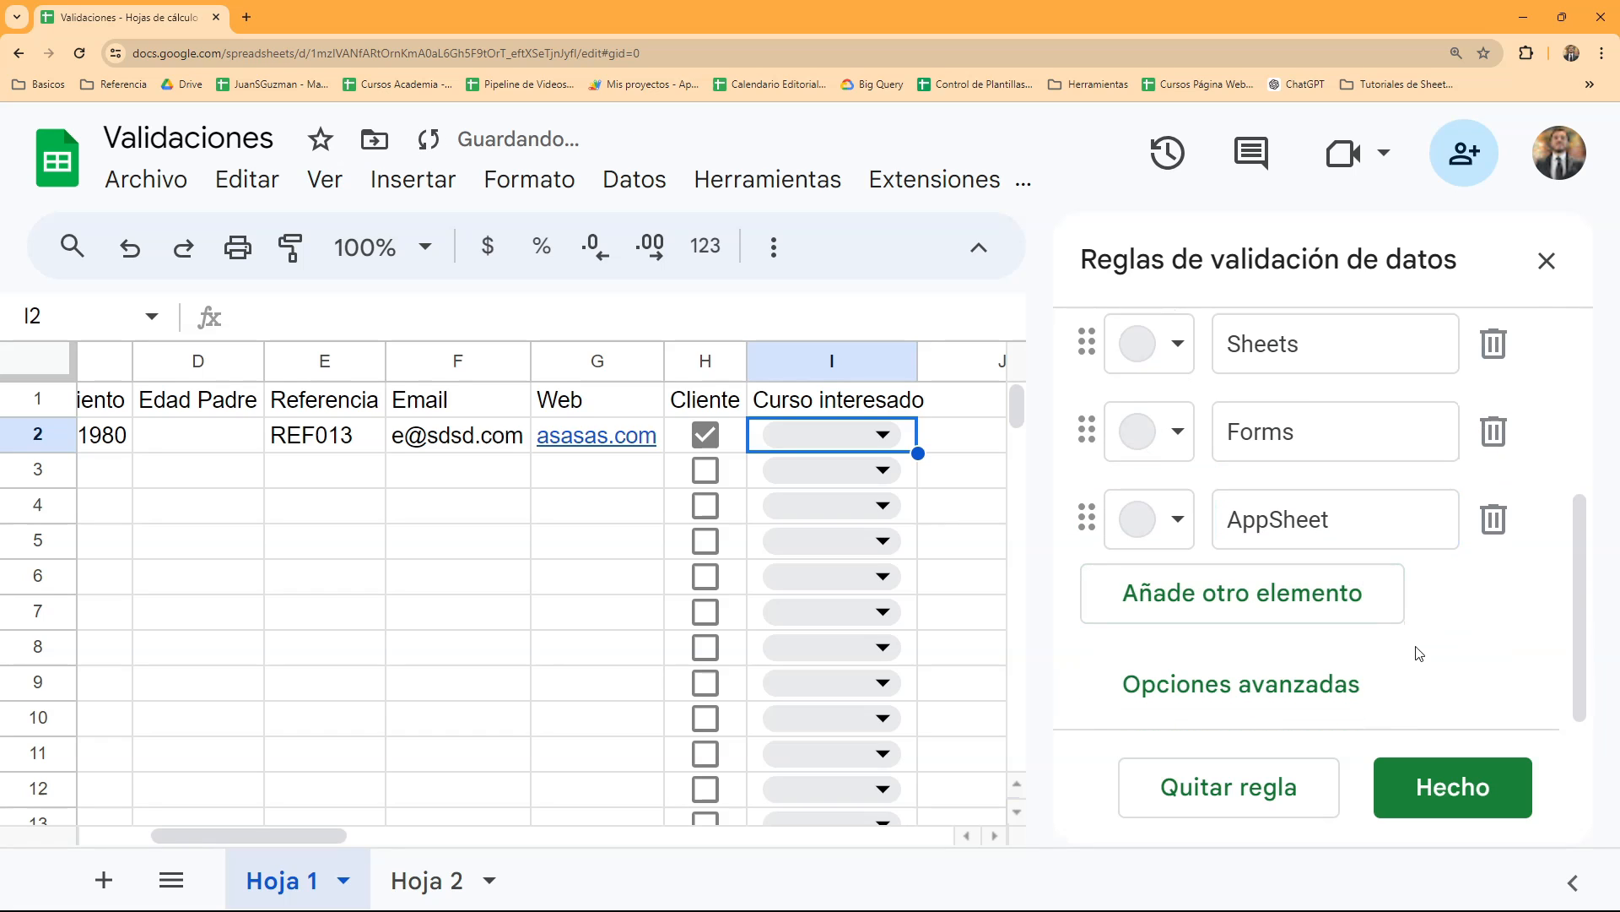
- Try the Flecha and Texto sin formato display styles in the rule's advanced options, return to Chip and save the rule
left_click(1304, 686)
scroll(1303, 688, "down", 3)
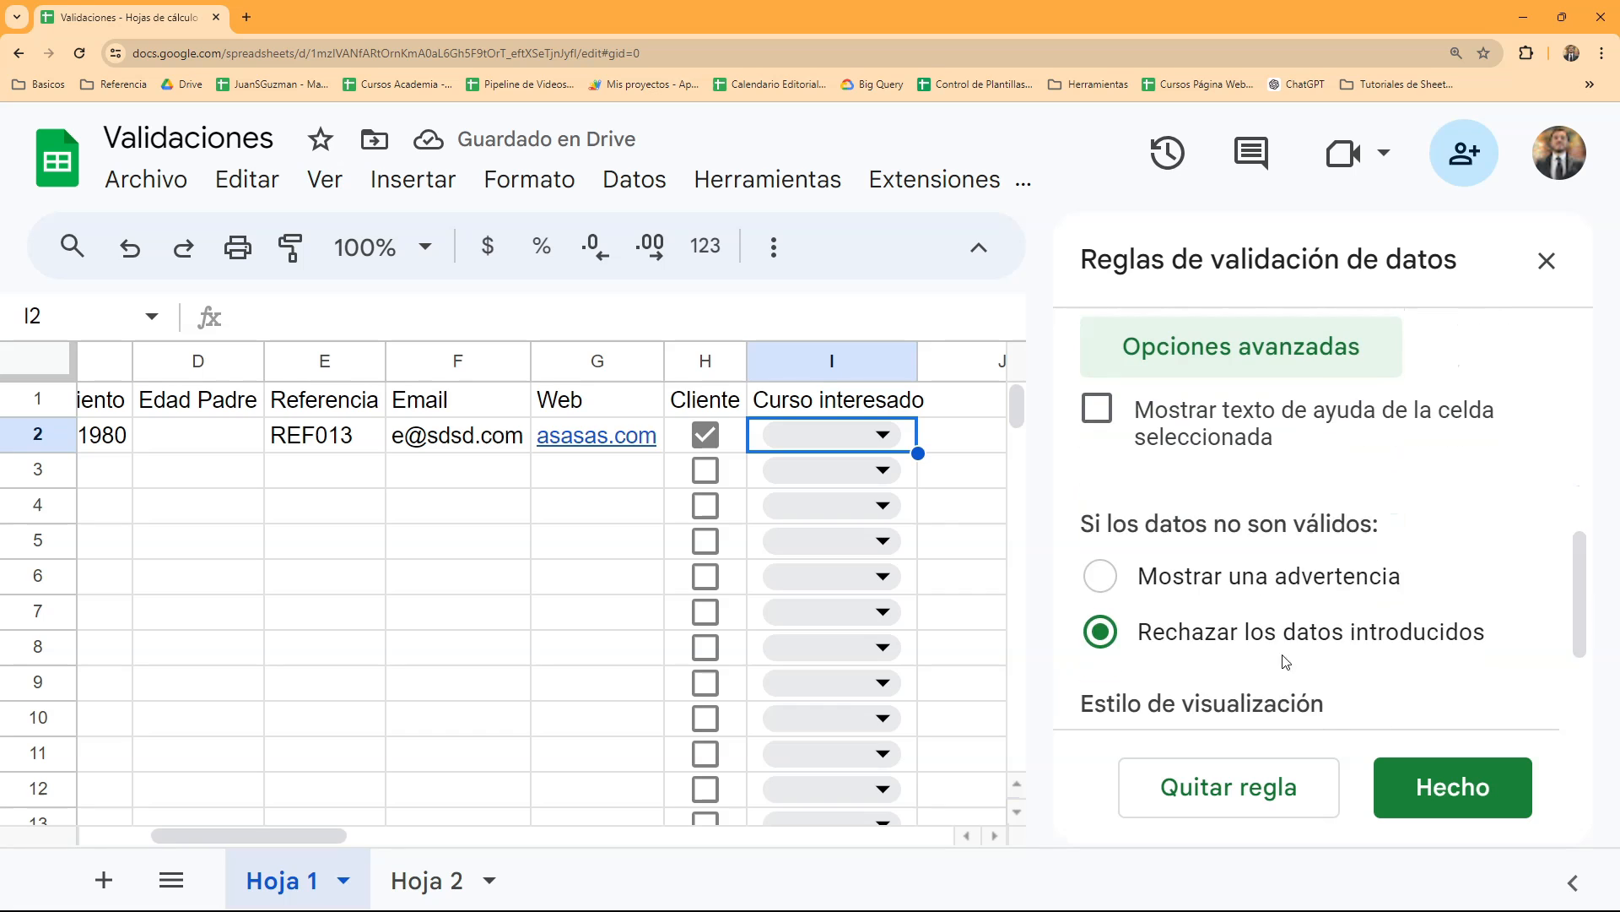
scroll(1261, 590, "up", 1)
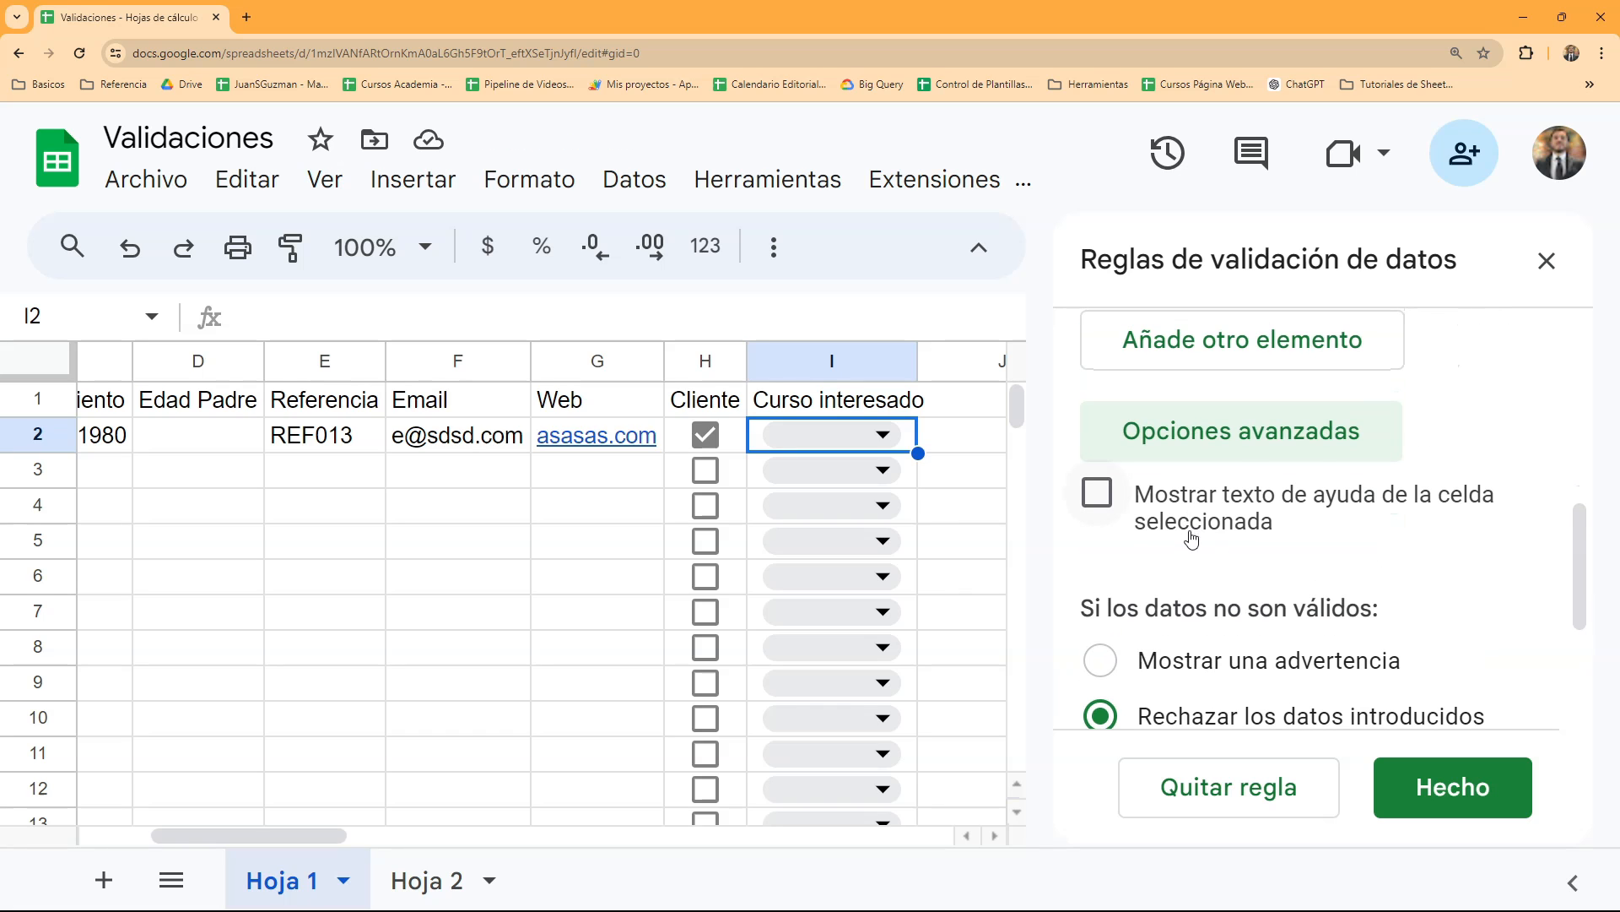
scroll(1191, 539, "down", 3)
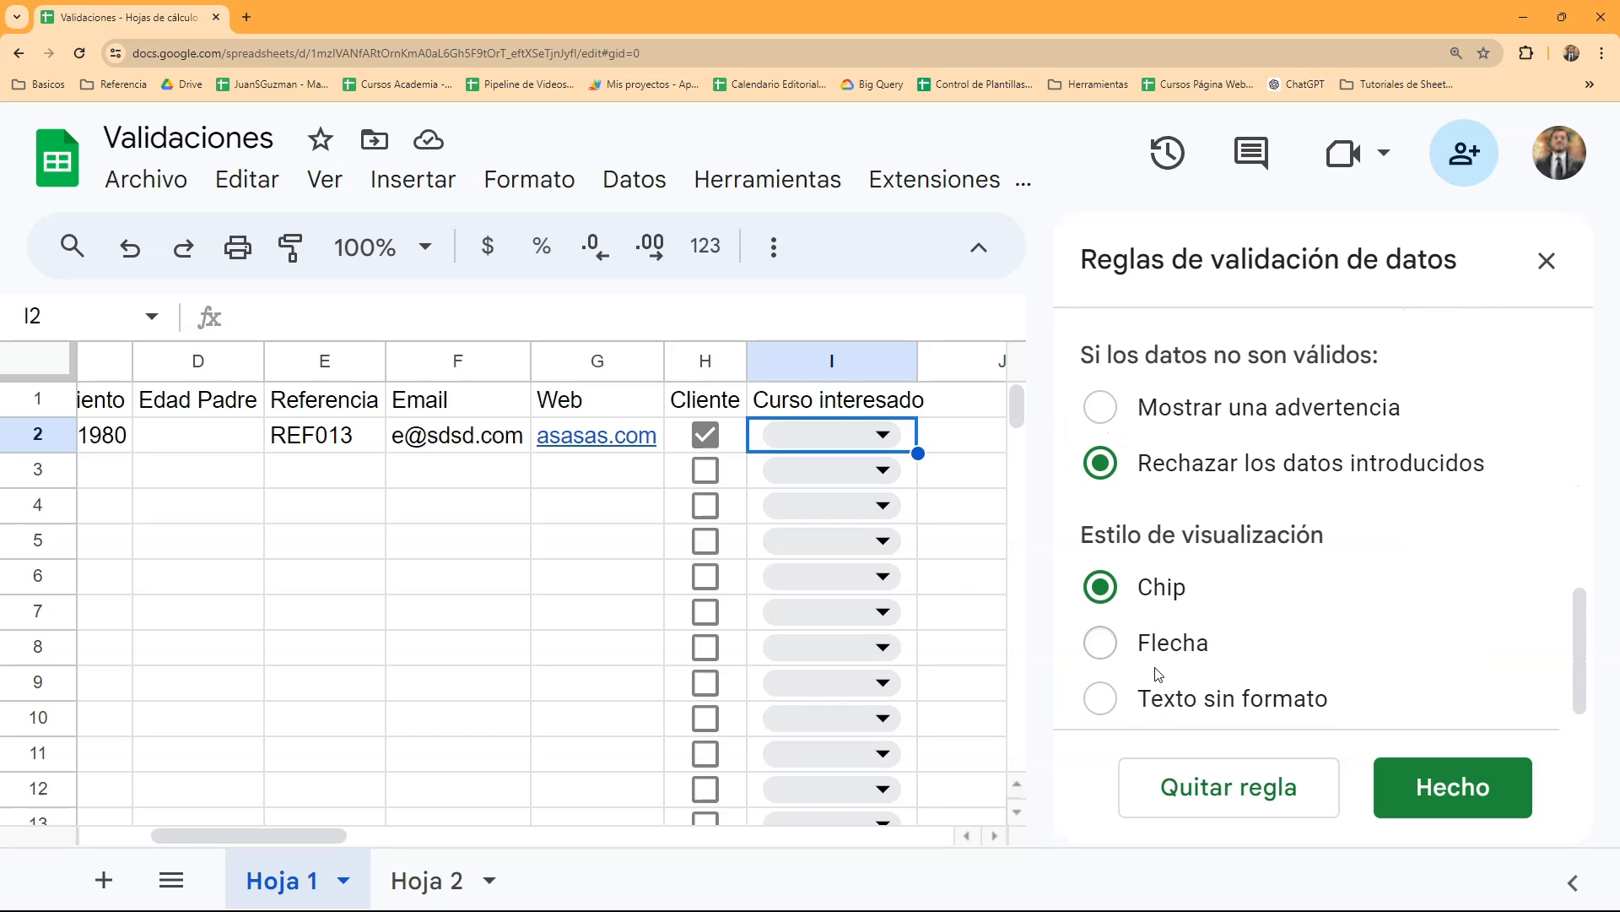
scroll(1173, 650, "down", 1)
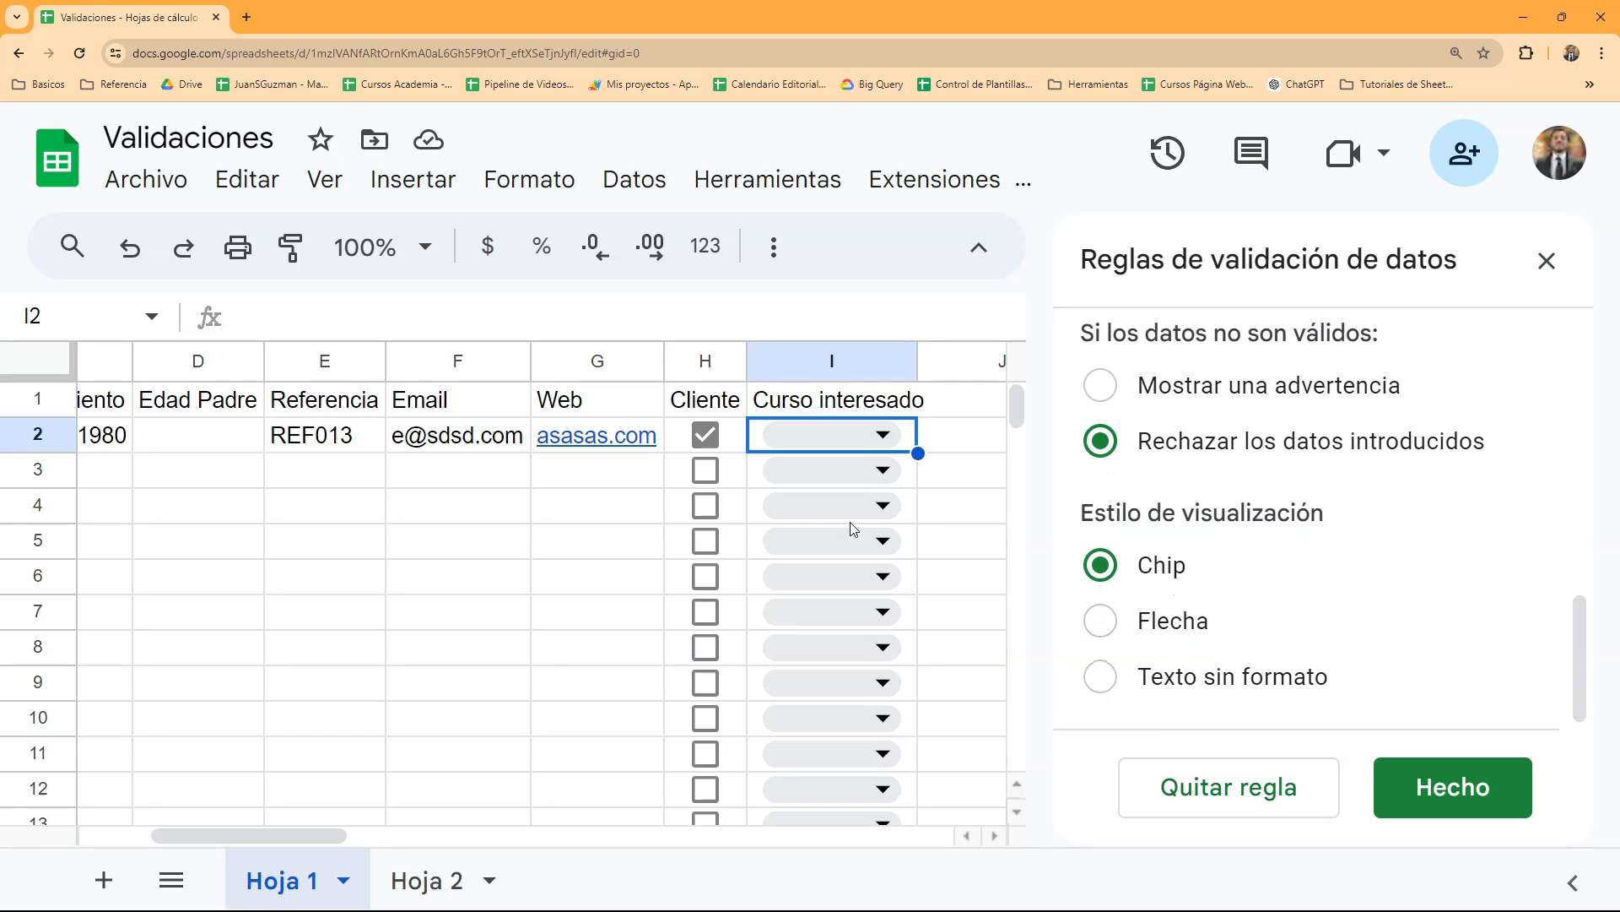
left_click(1098, 619)
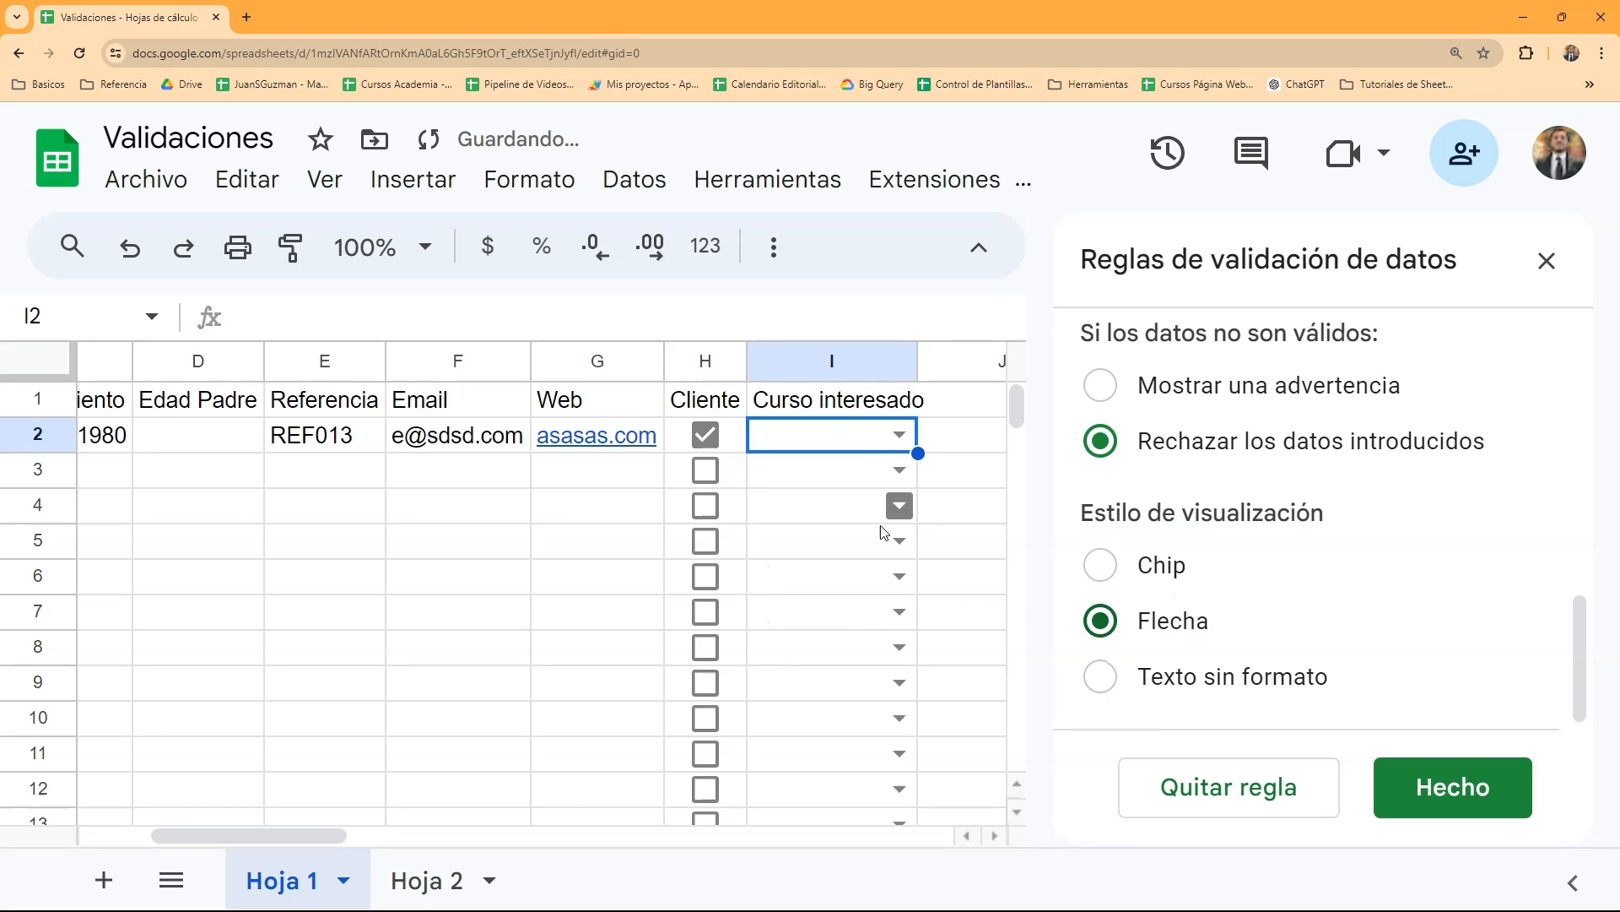
left_click(1099, 676)
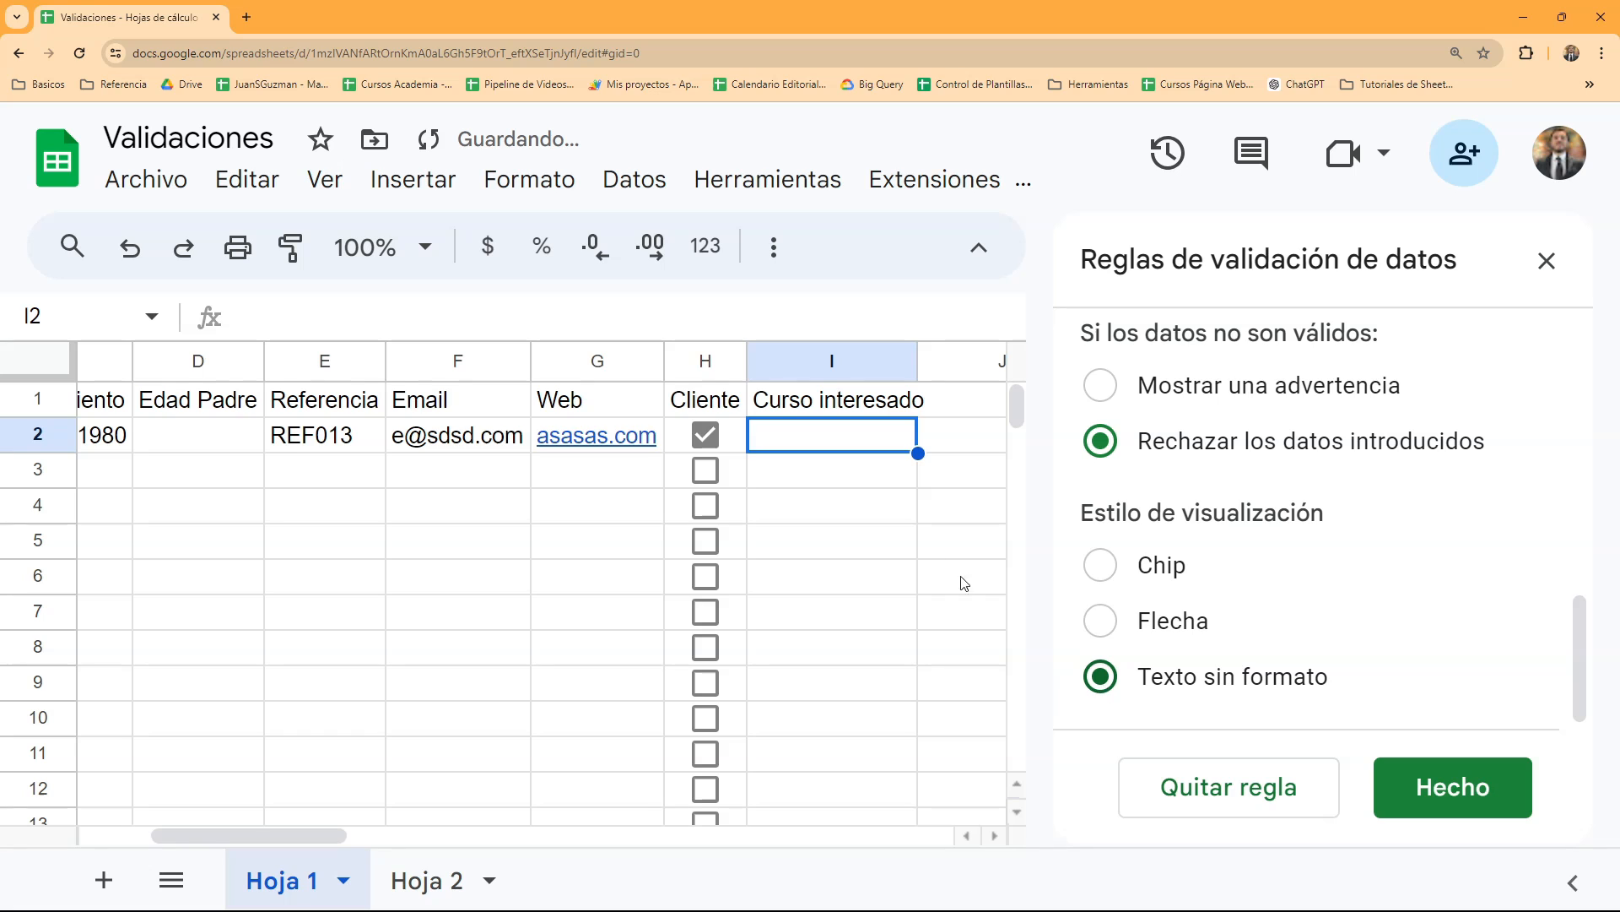
left_click(1110, 560)
left_click(1103, 614)
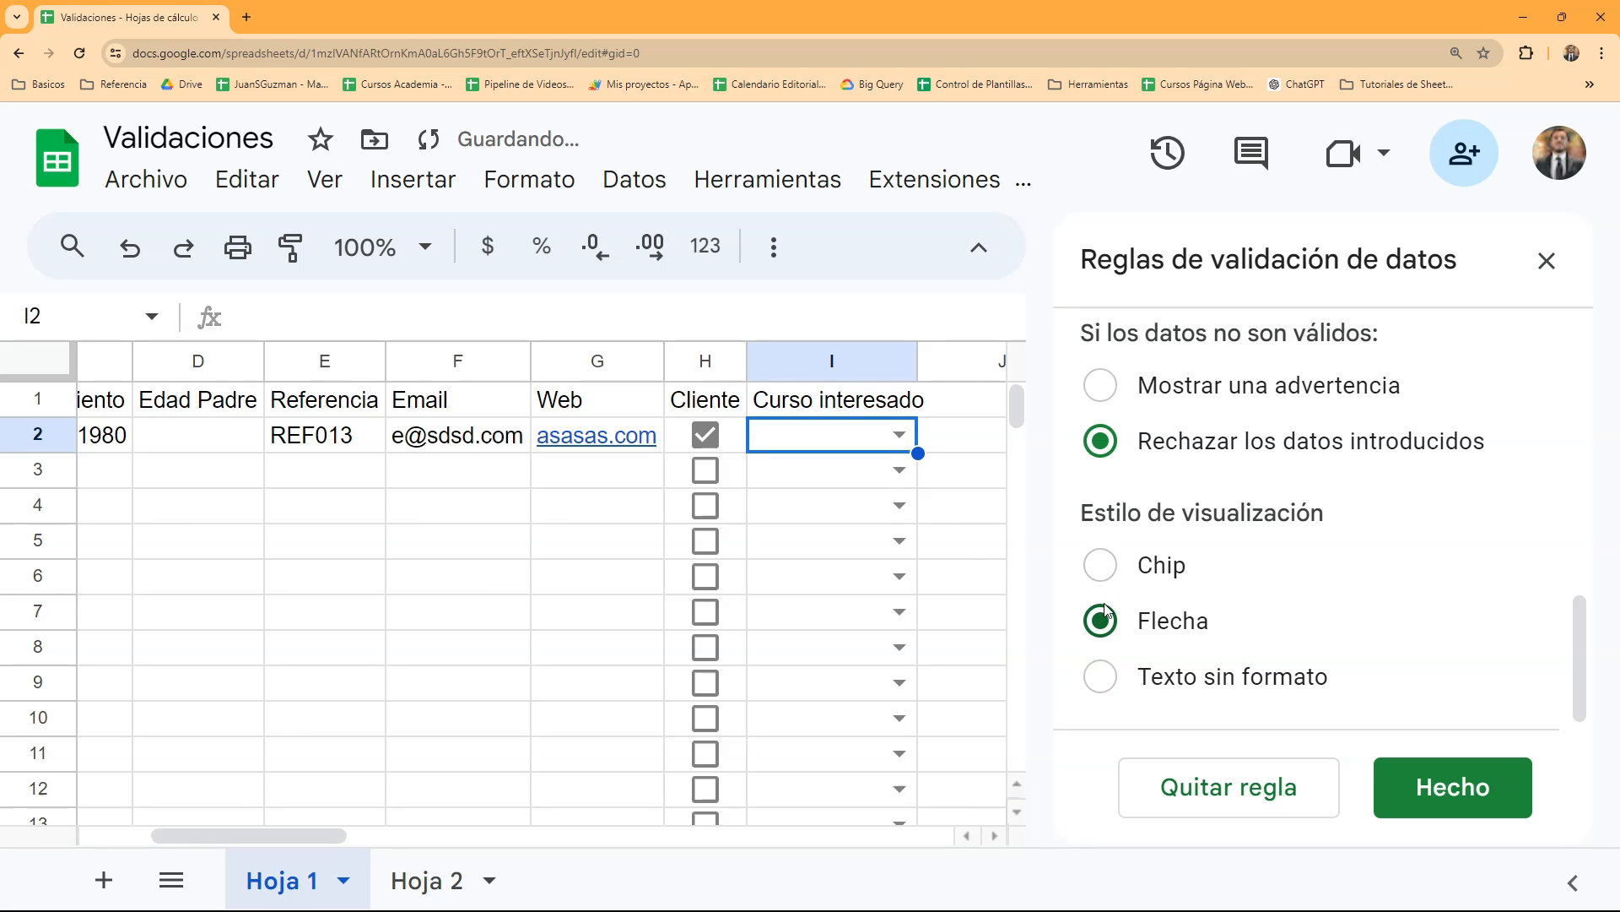
left_click(1101, 569)
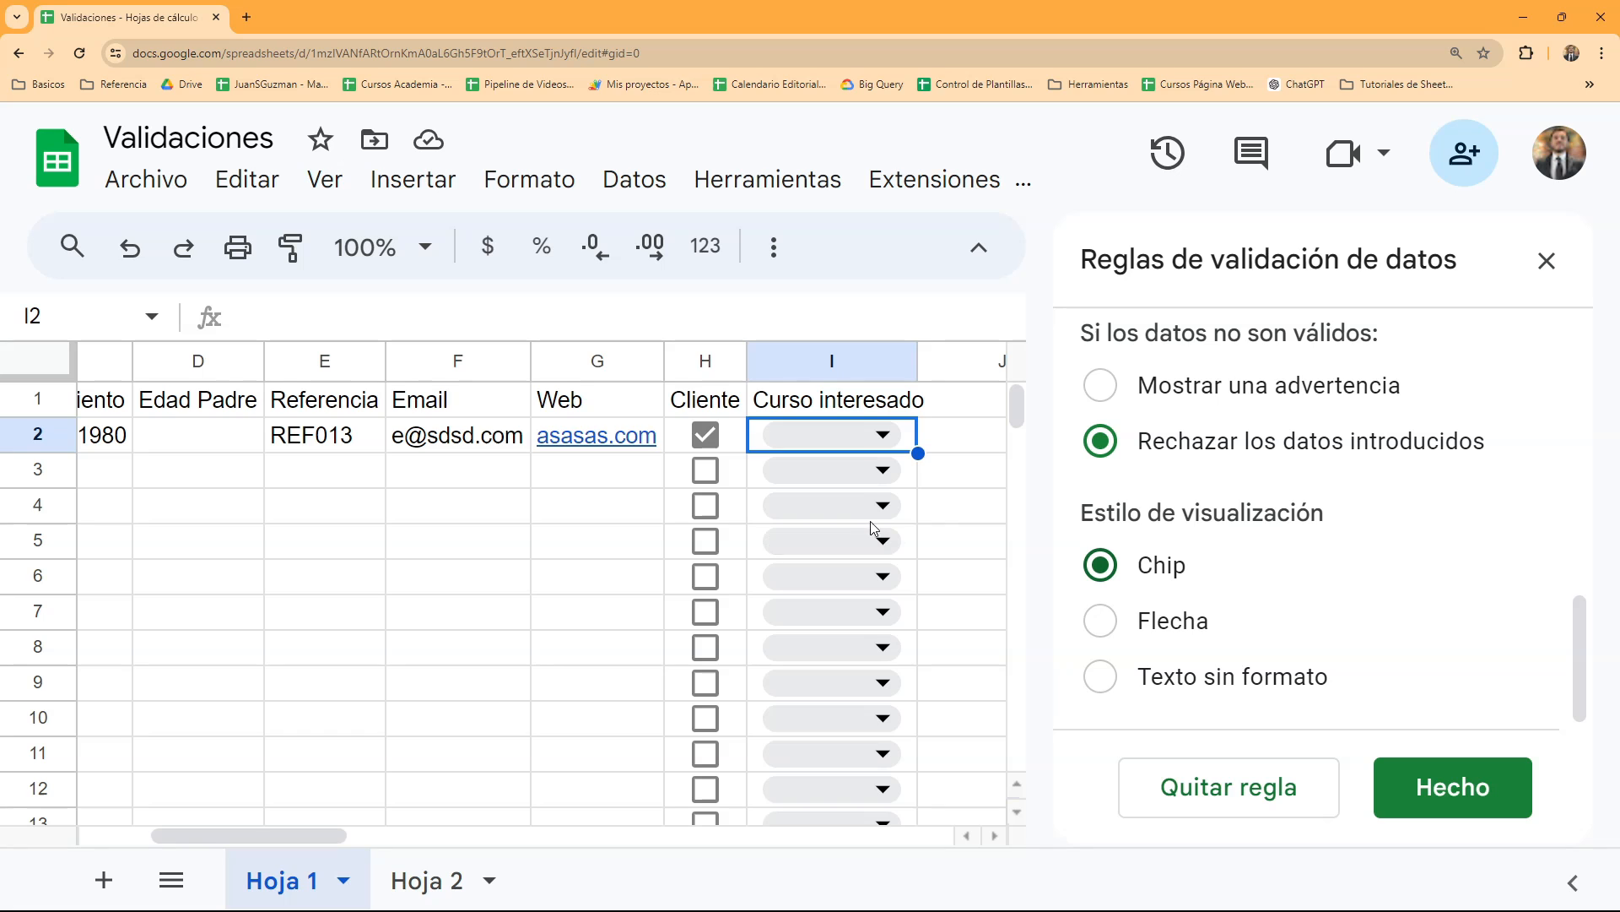
left_click(1454, 786)
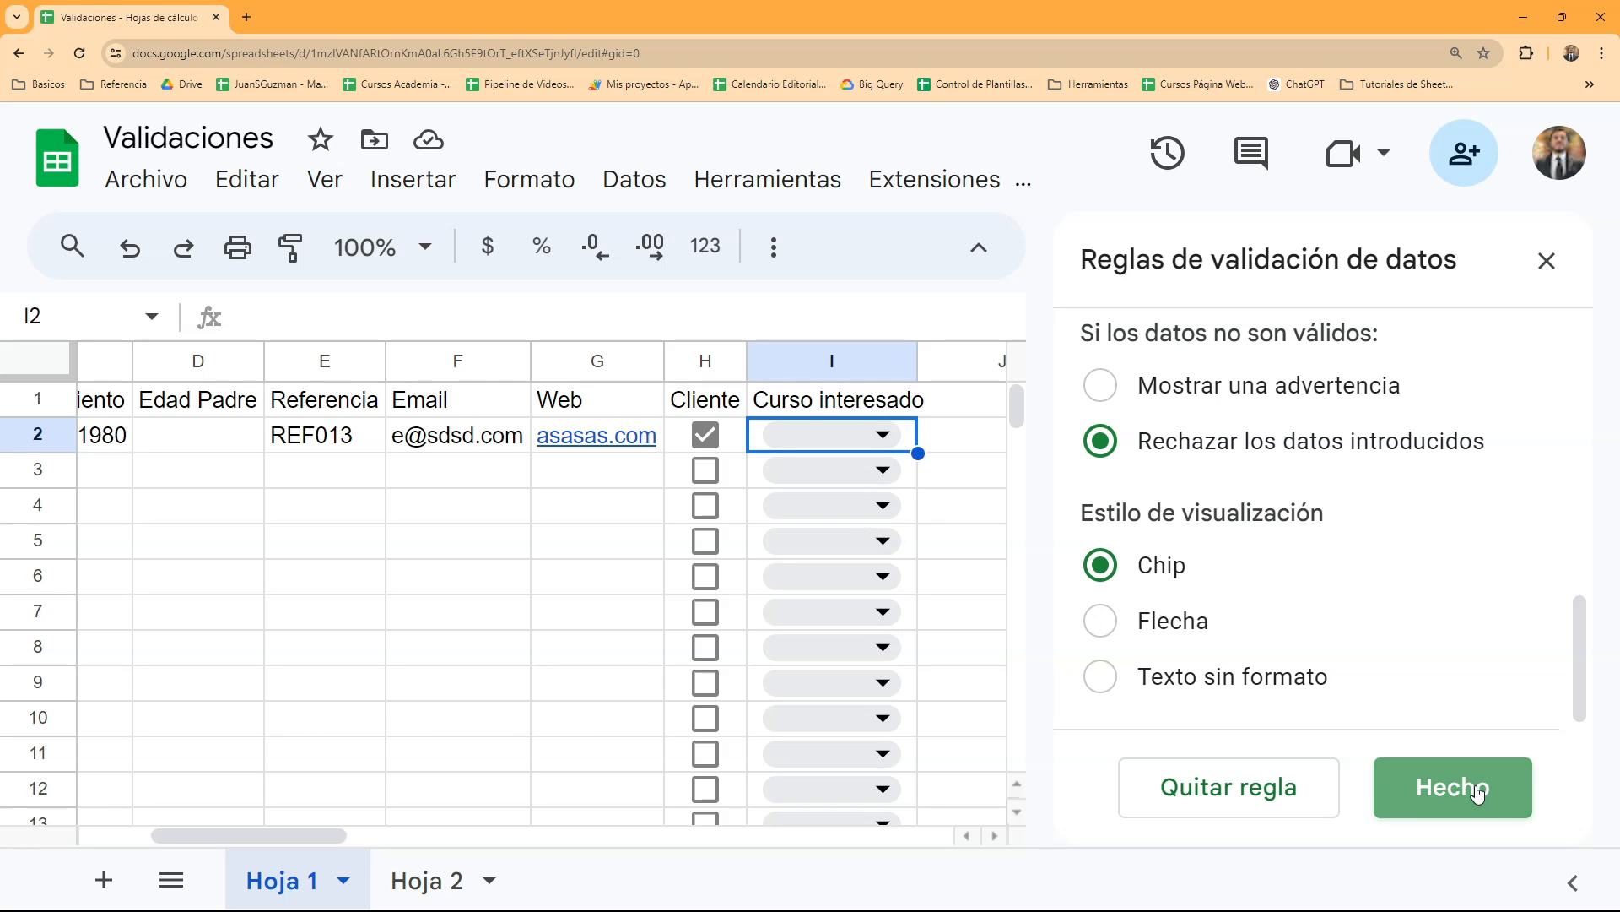
- Review the drop-down options in cell I2 and try to enter "er" there to test the rule
left_click(880, 436)
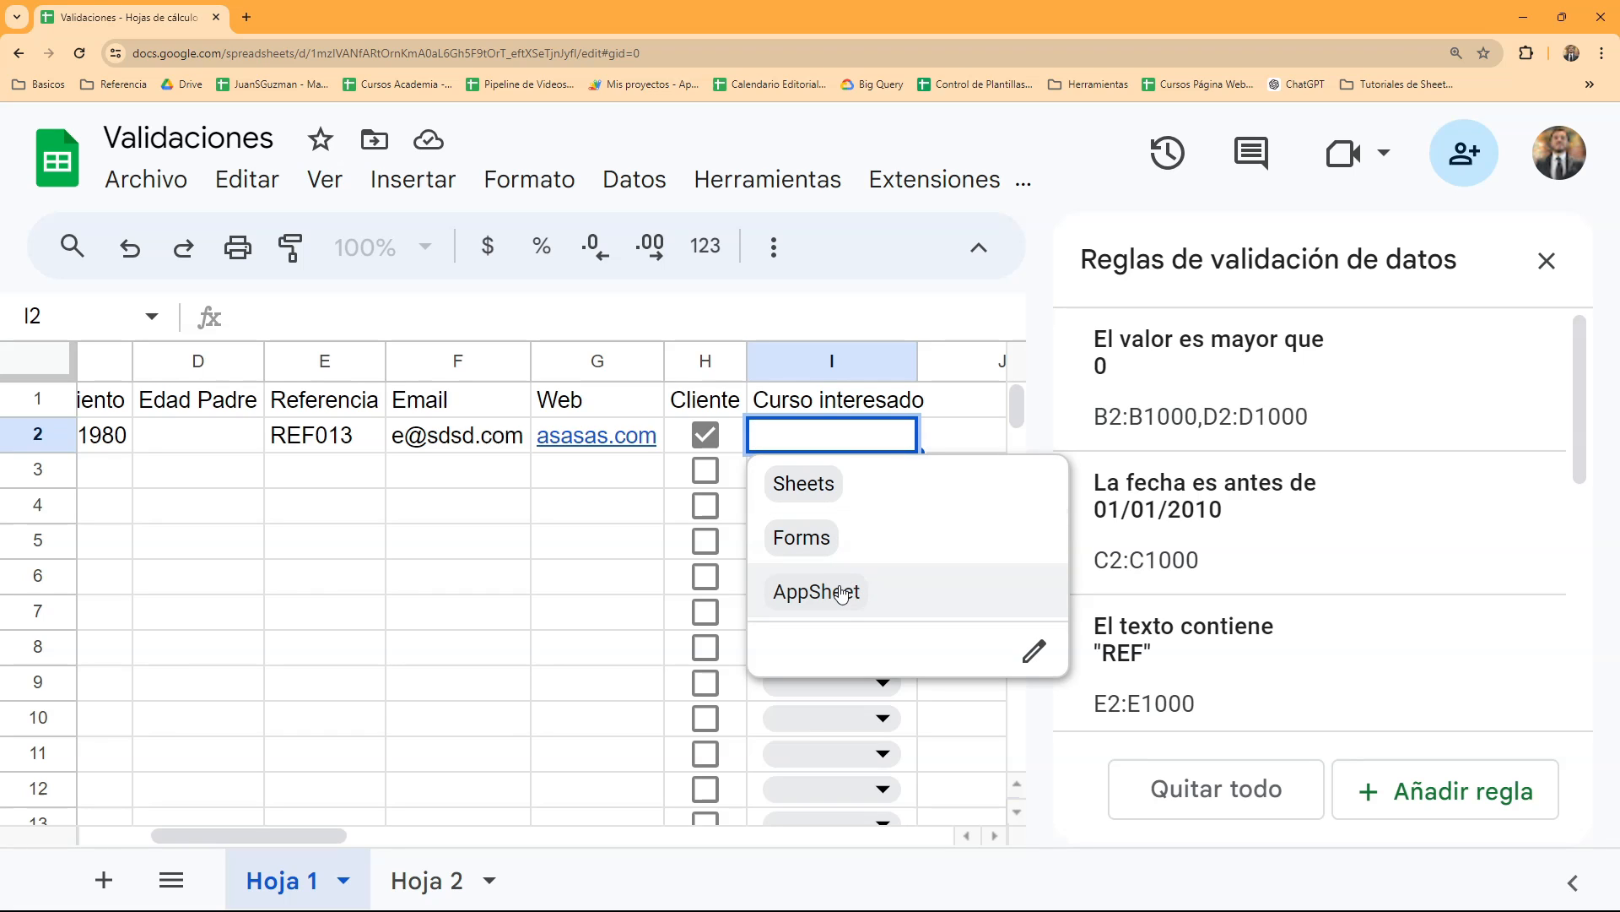
left_click(983, 437)
double_click(827, 434)
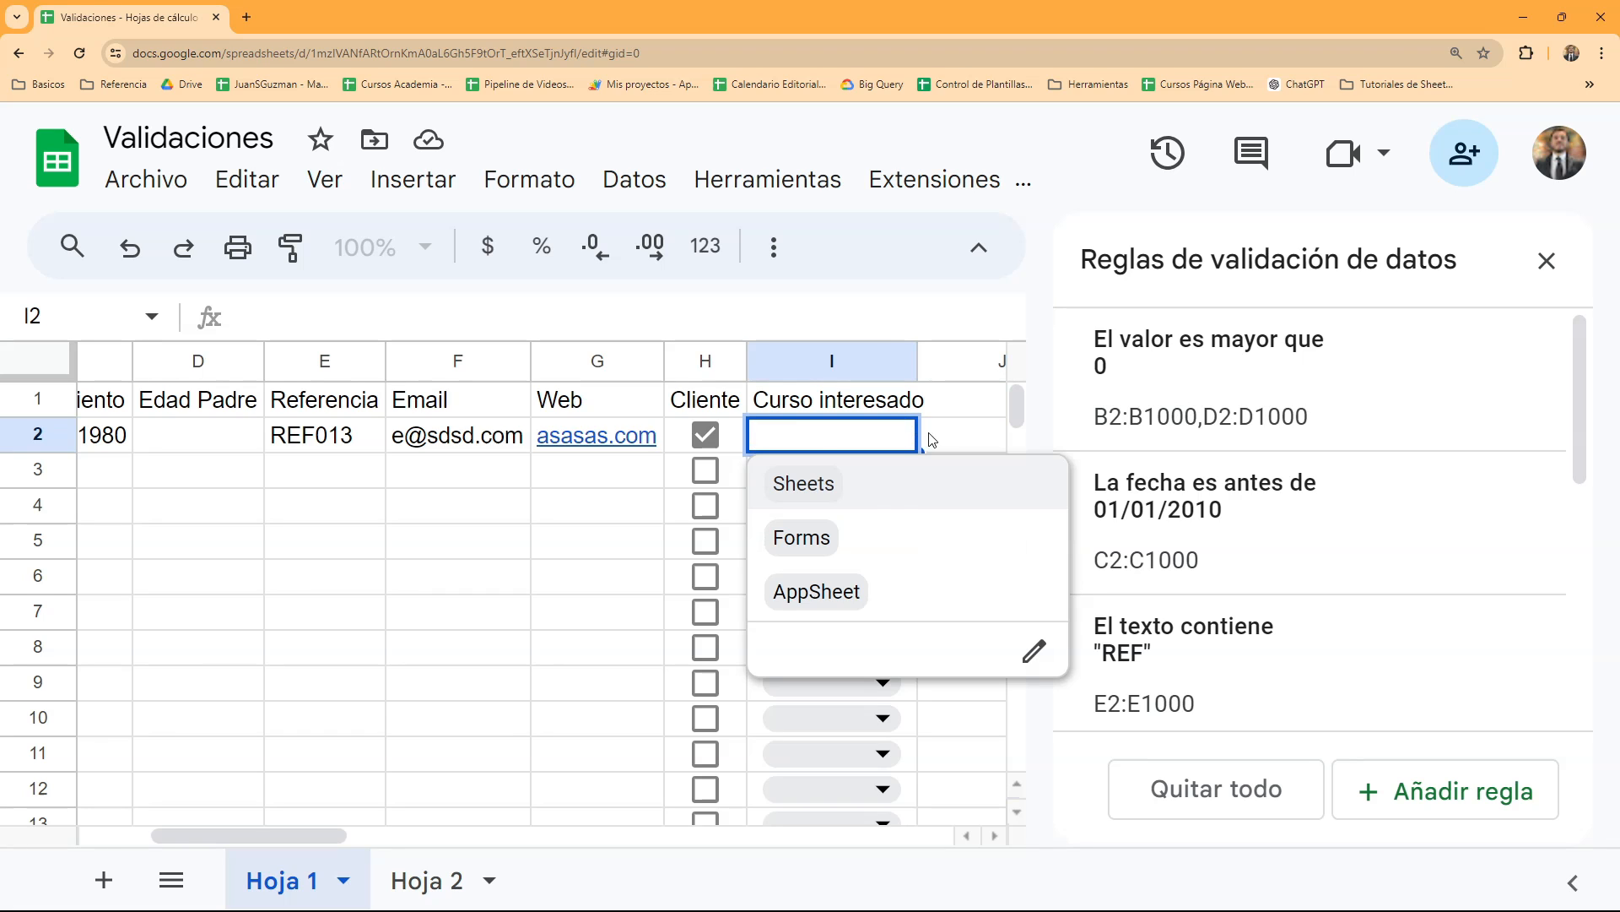
type("er")
key("Return")
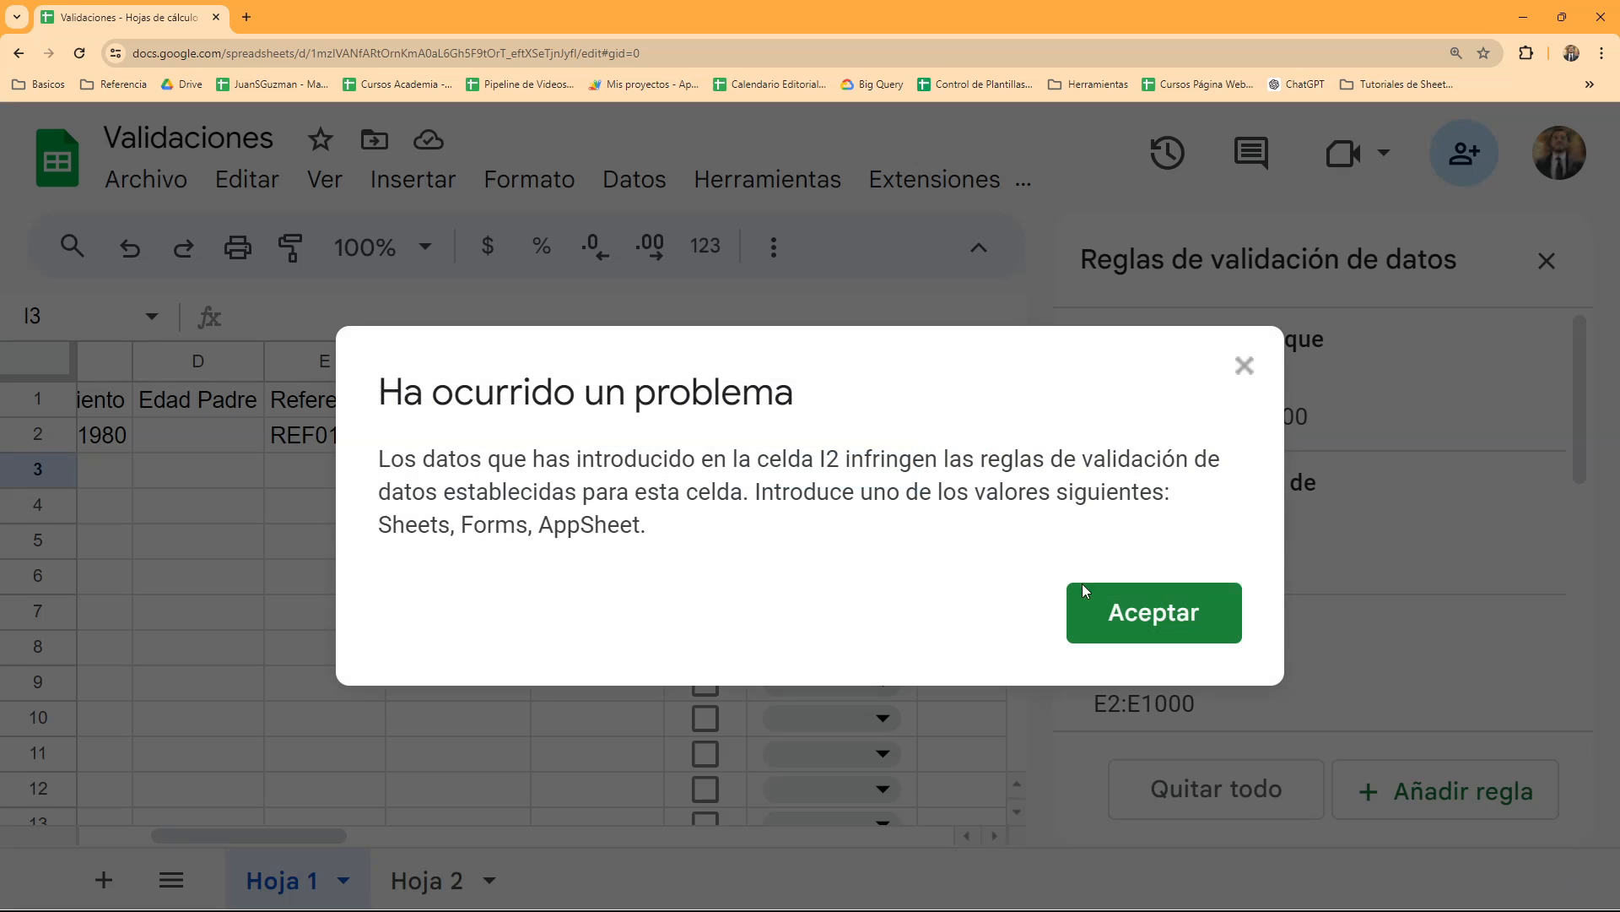
left_click(1085, 611)
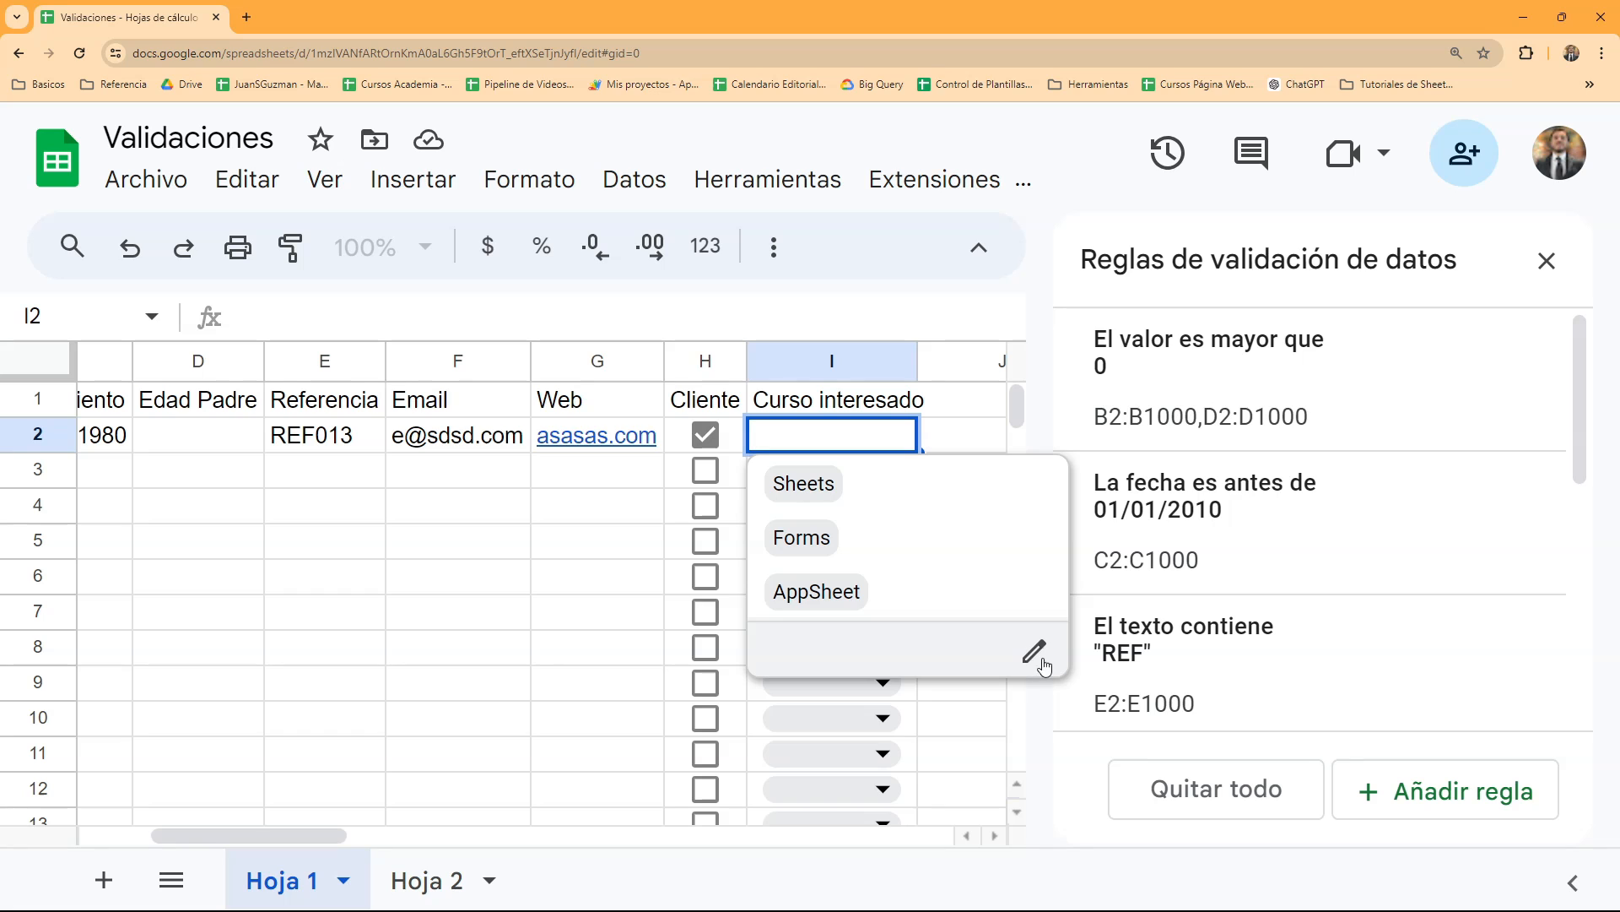
left_click(945, 414)
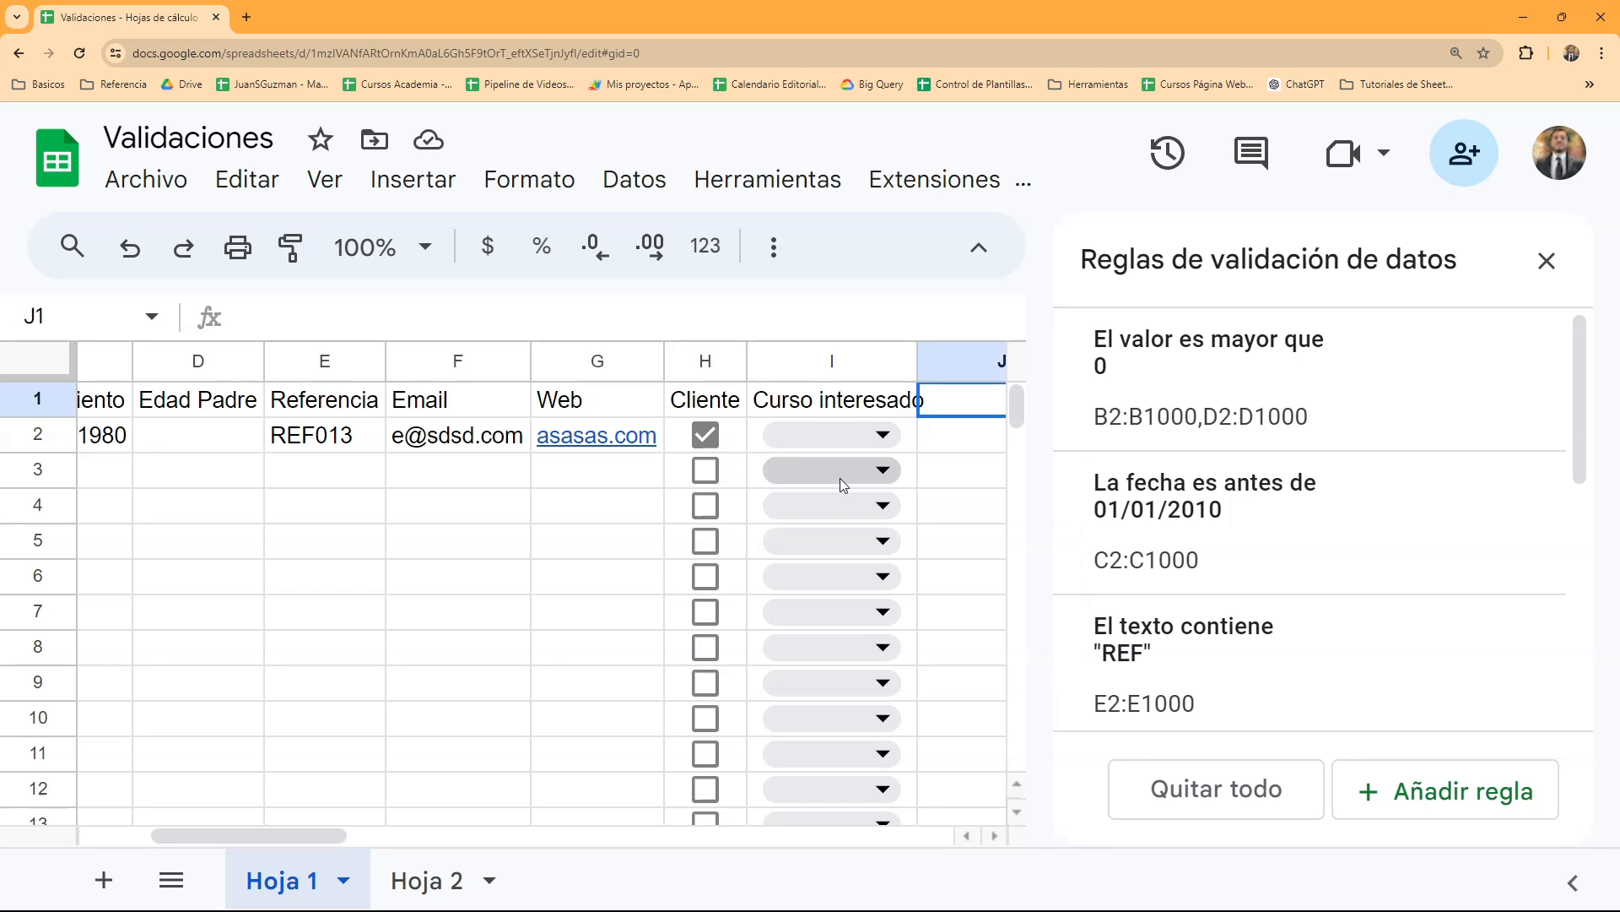
- Close the data validation rules and widen column I to fit the "Curso interesado" heading
left_click(1546, 261)
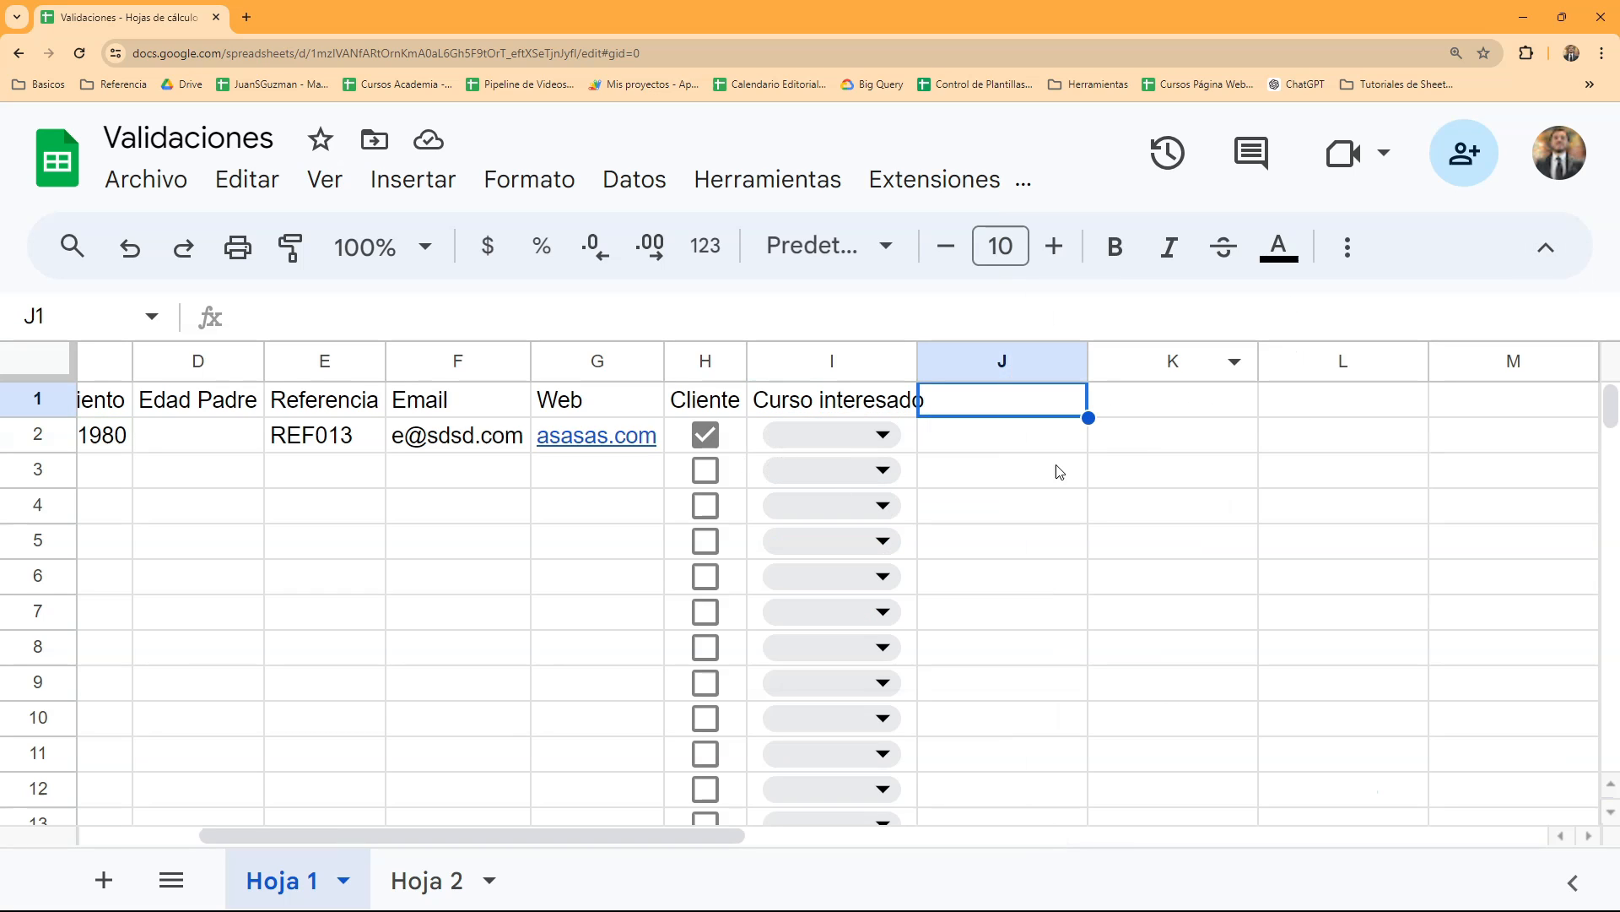
left_click(1055, 470)
left_click_drag(917, 361, 980, 362)
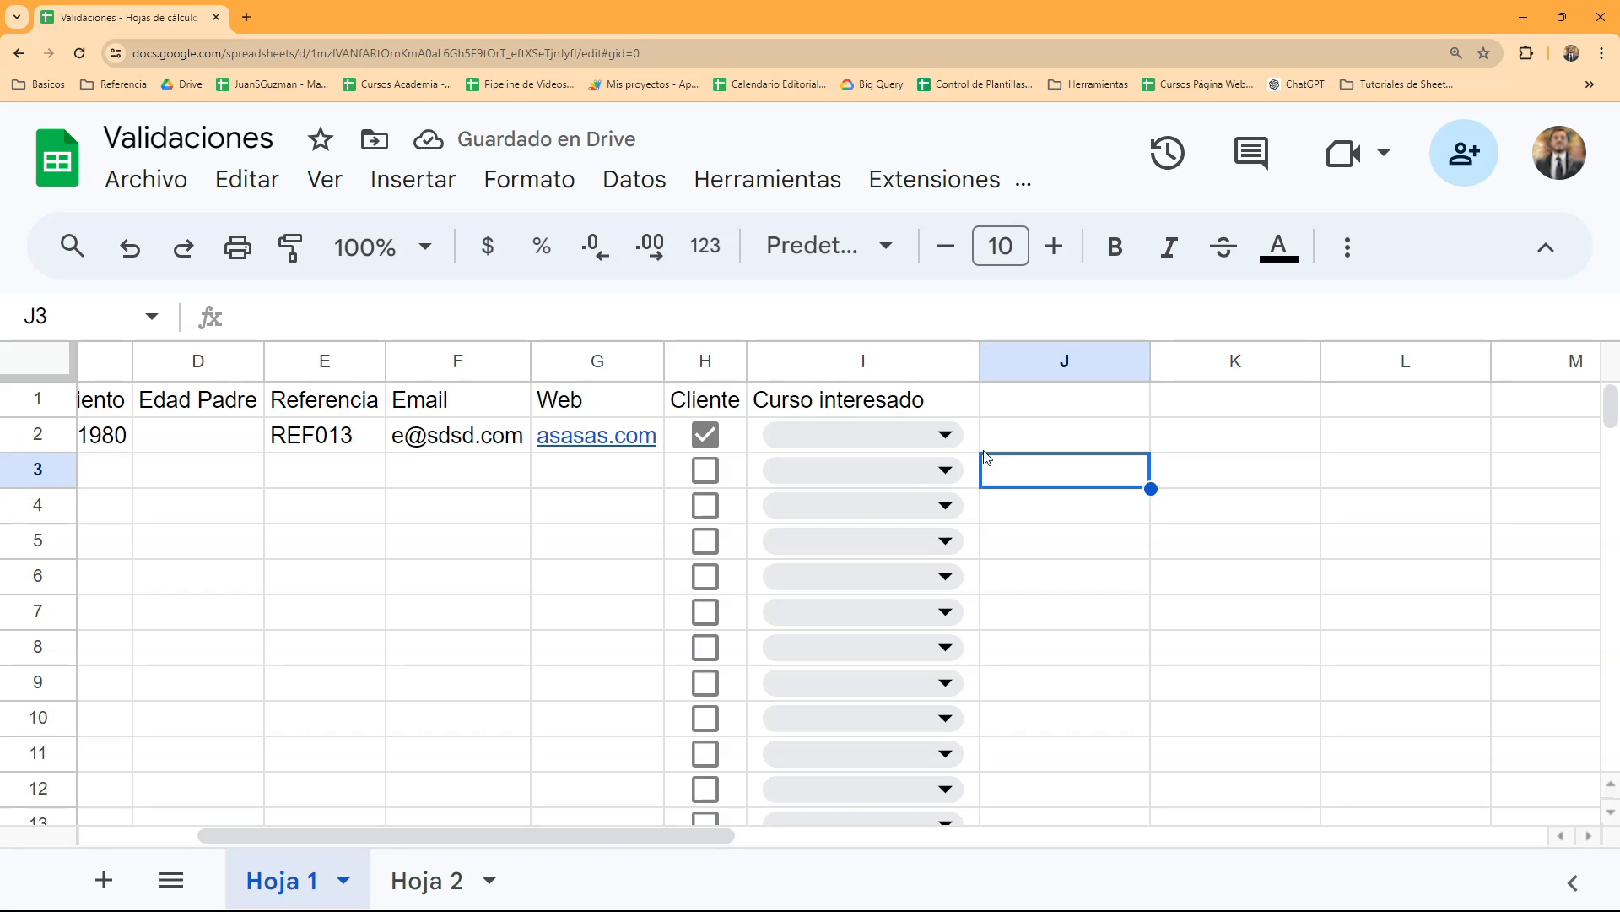
left_click(1007, 441)
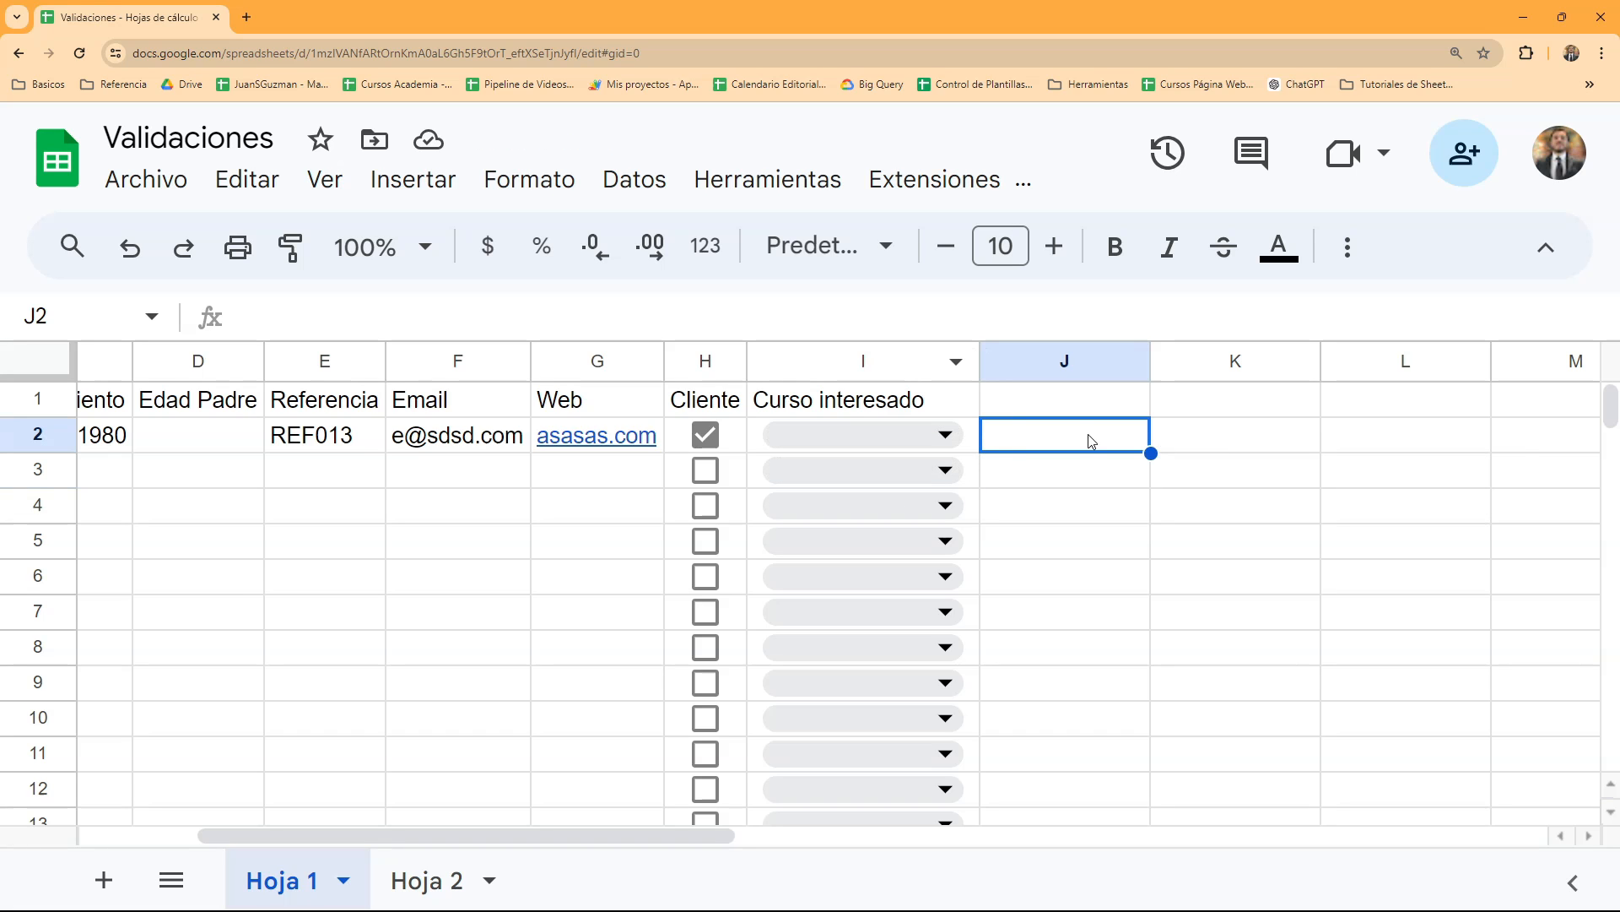
- Open the data validation rules for cell J2 from the cell's additional actions, and close them
left_click(634, 179)
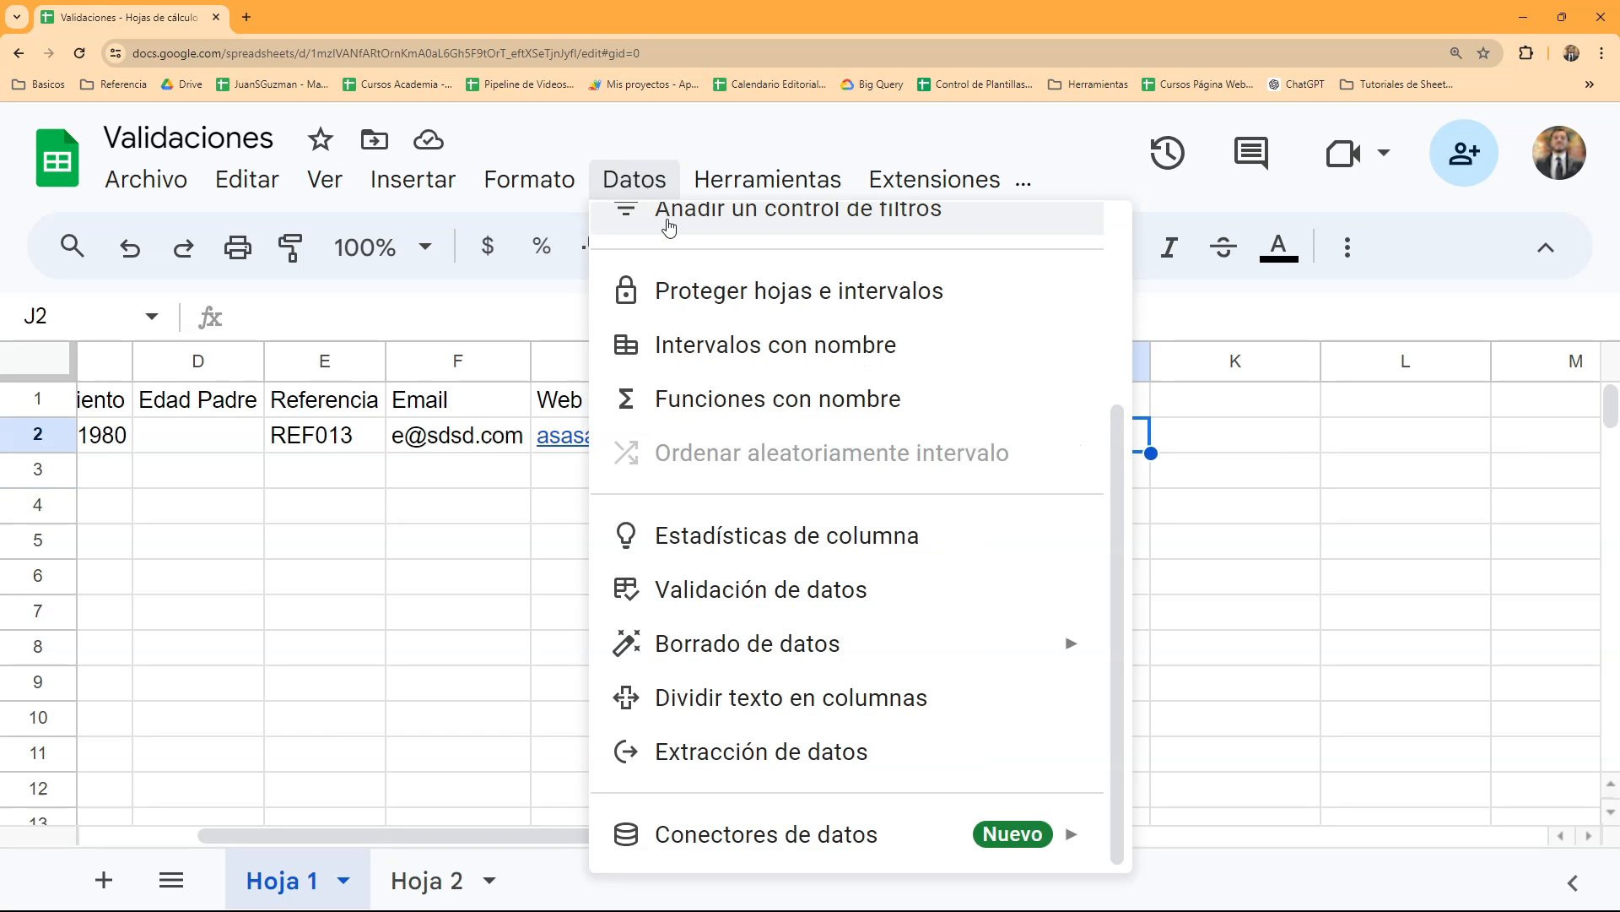
left_click(1166, 484)
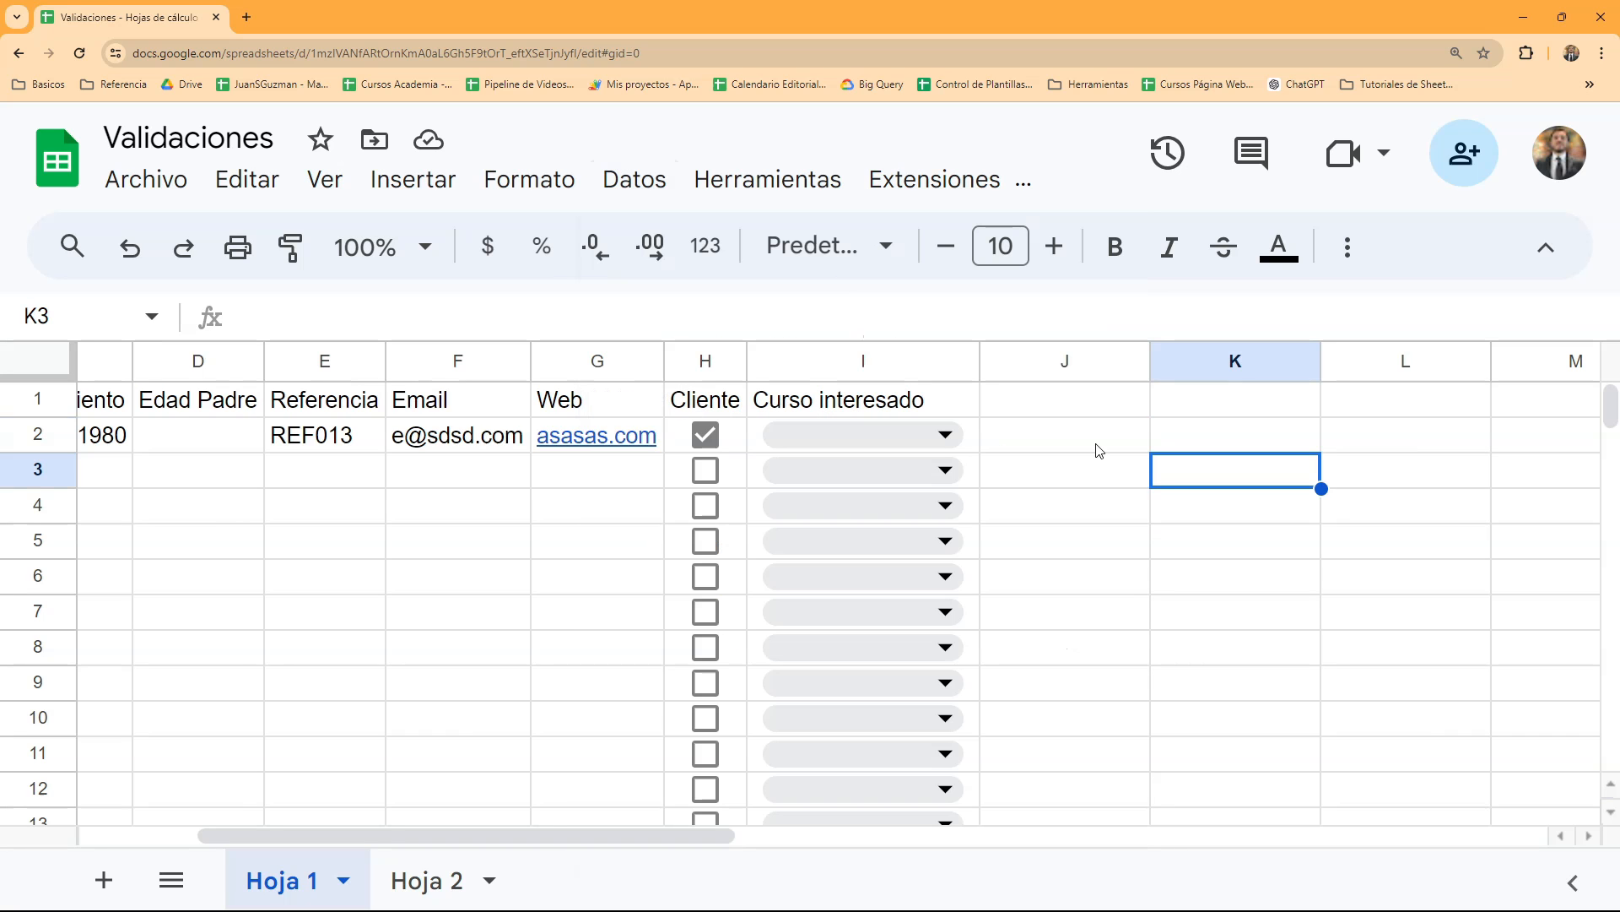
left_click(1058, 432)
right_click(1058, 444)
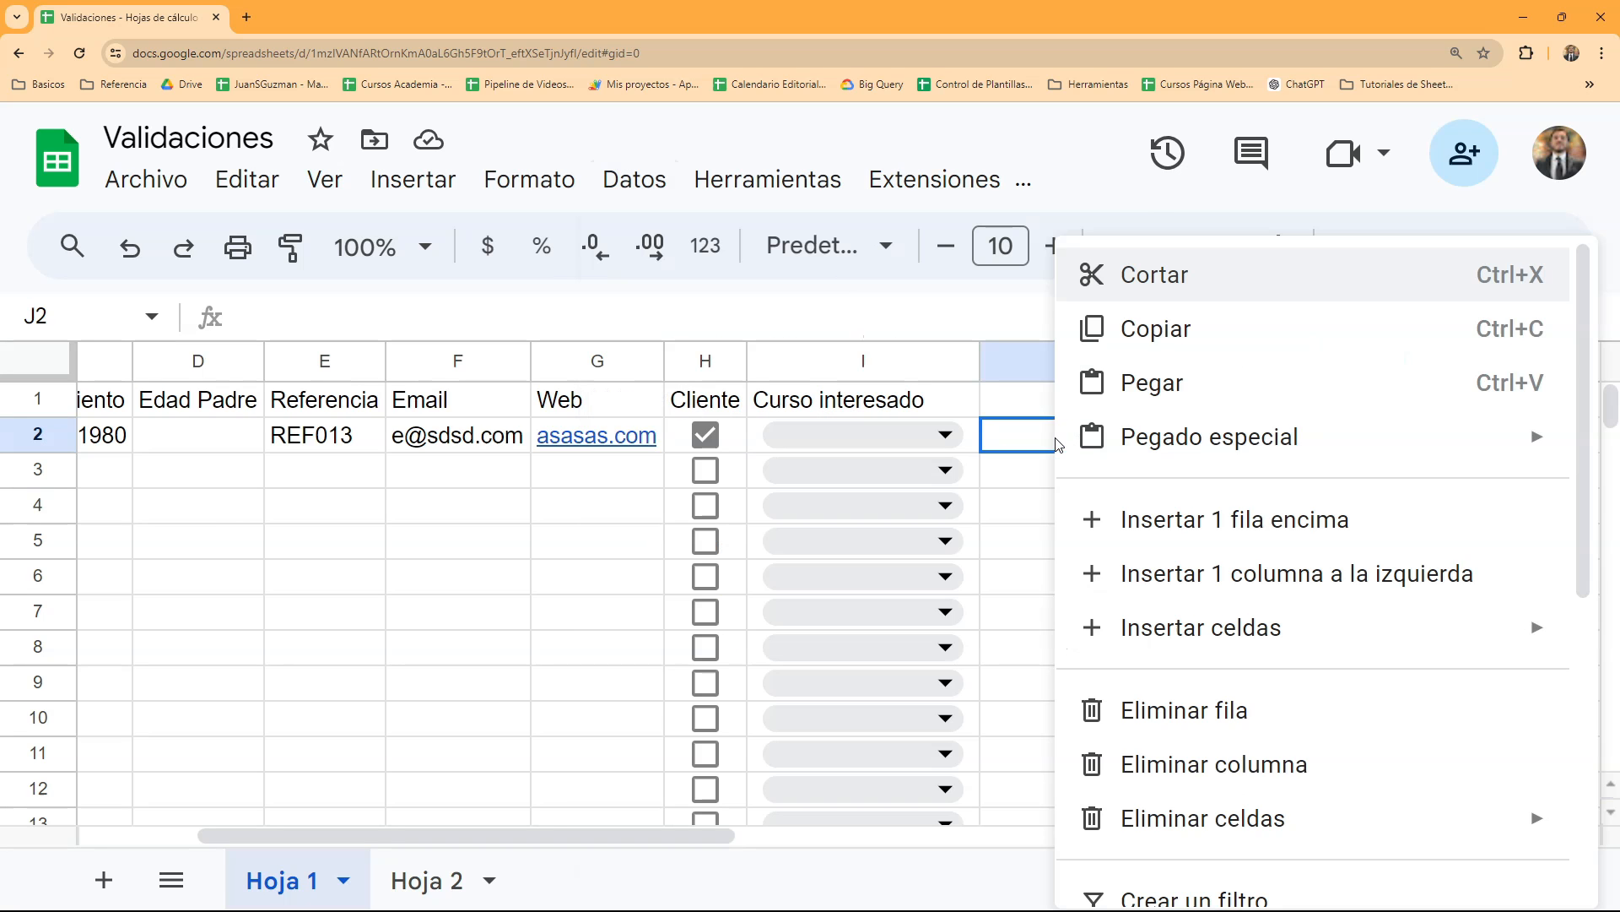
scroll(1079, 452, "down", 6)
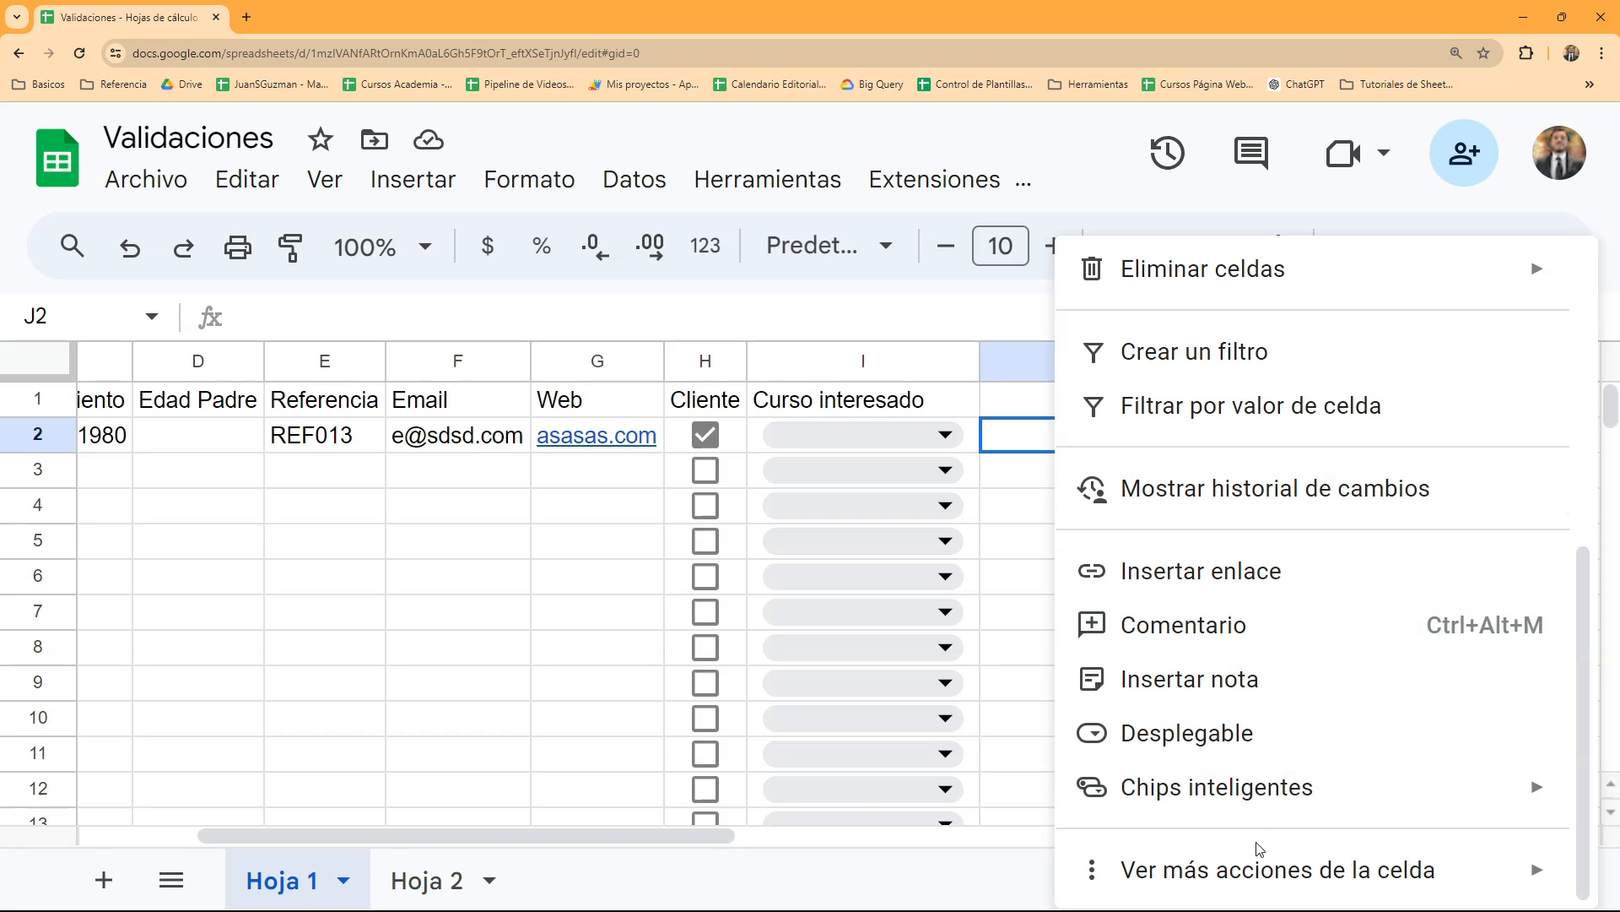
mouse_move(1257, 865)
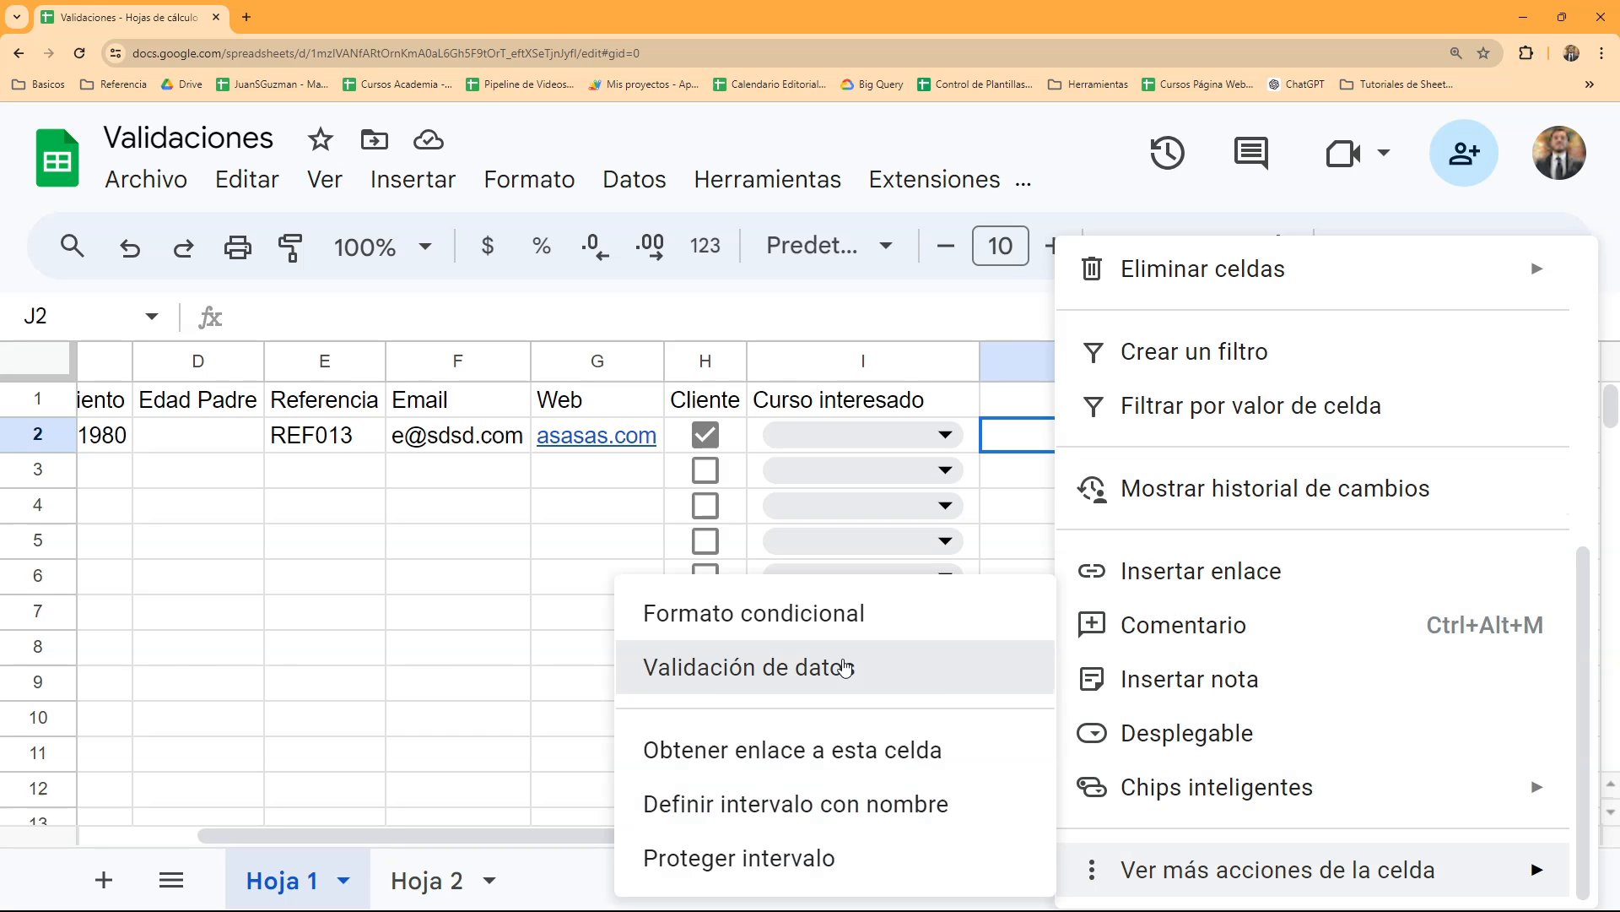
left_click(835, 664)
left_click(1547, 262)
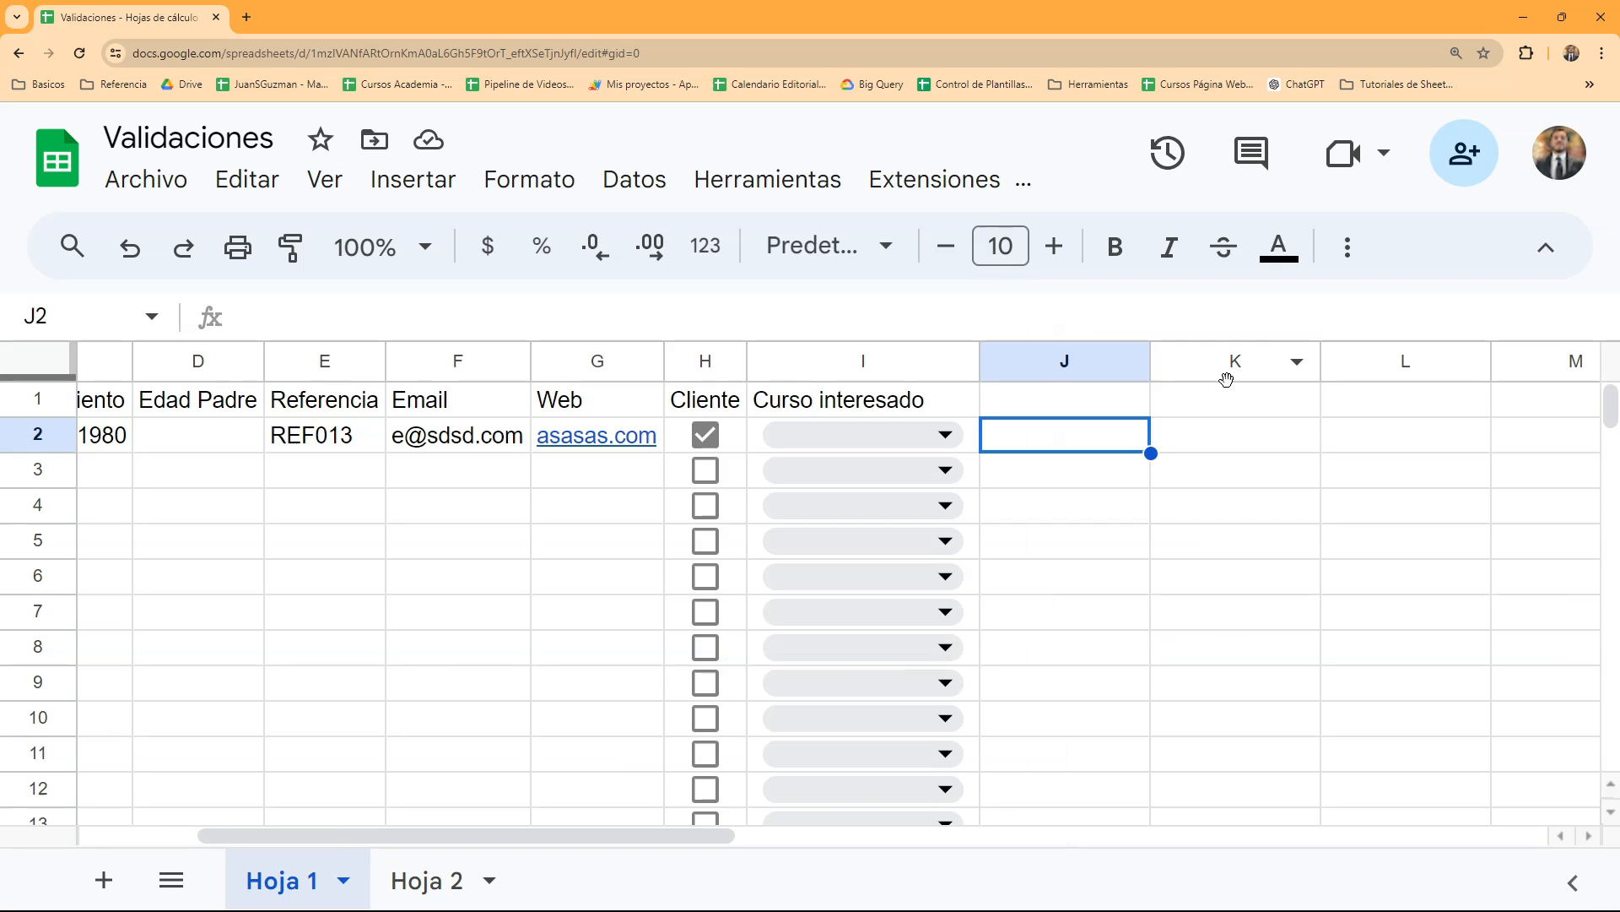
- Search the available commands for "valid", open and close Validación de datos, and bring up the command search again
left_click(72, 247)
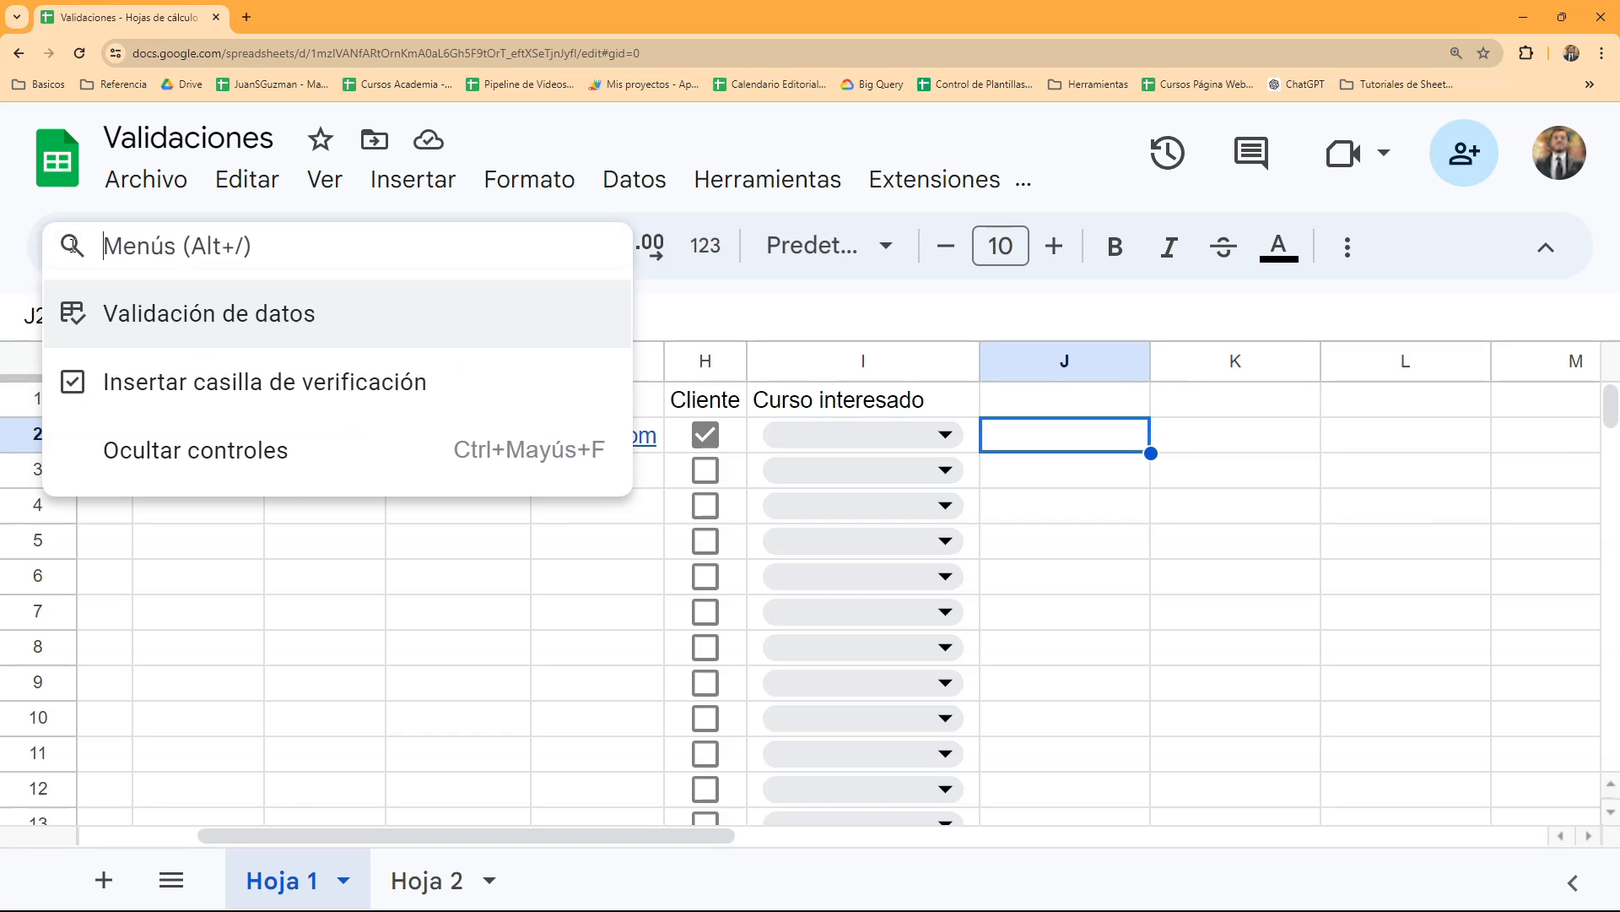
type("valid")
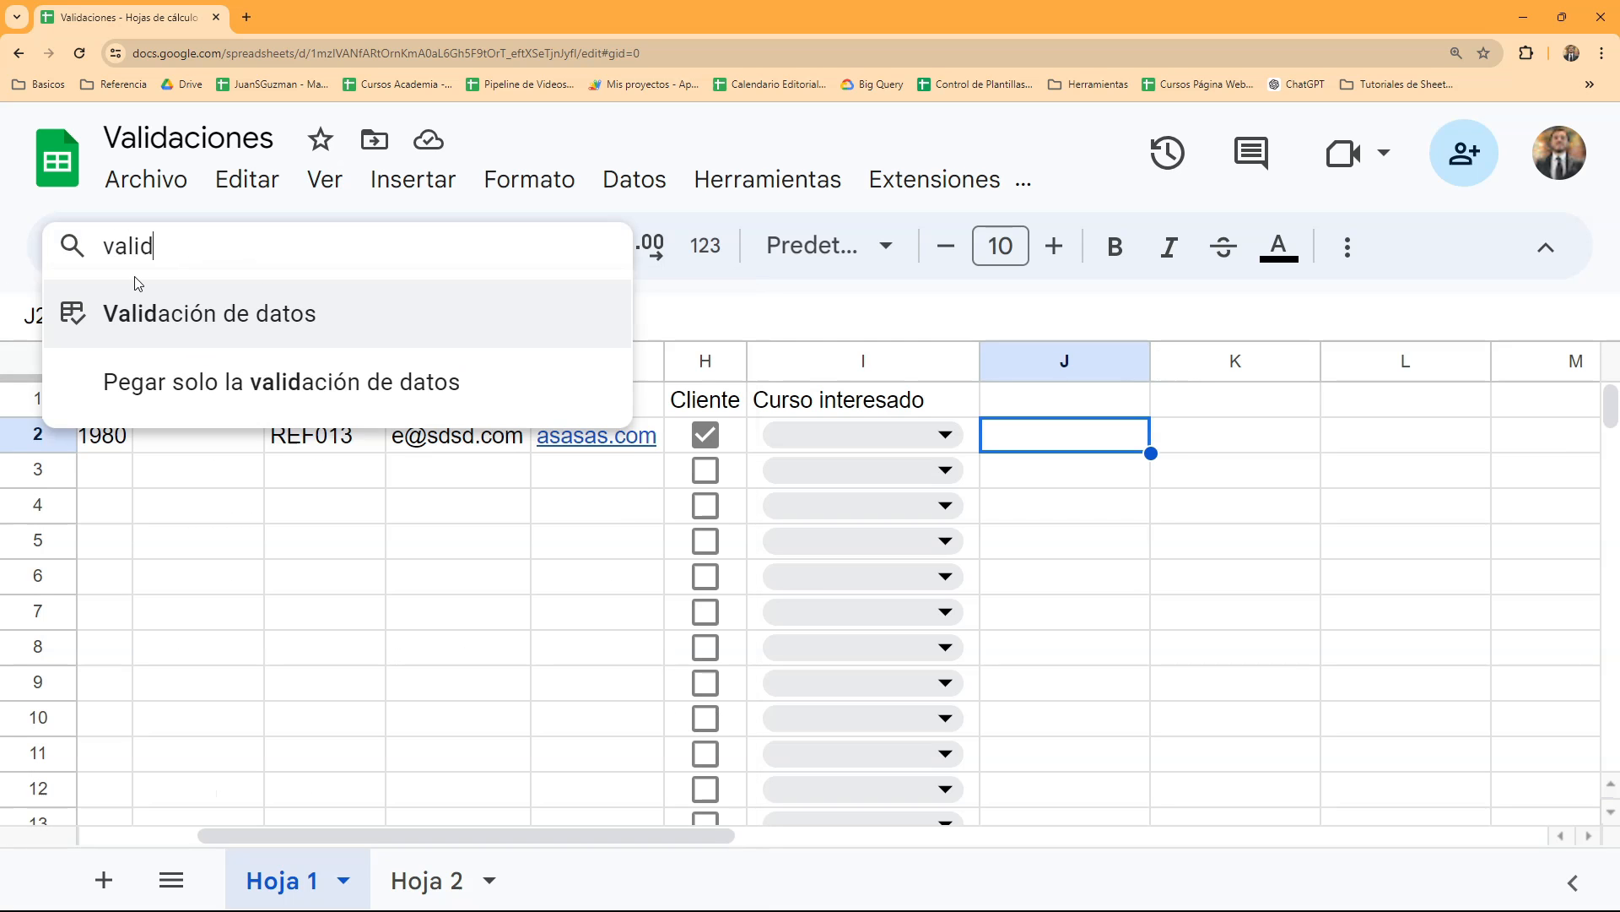
left_click(147, 314)
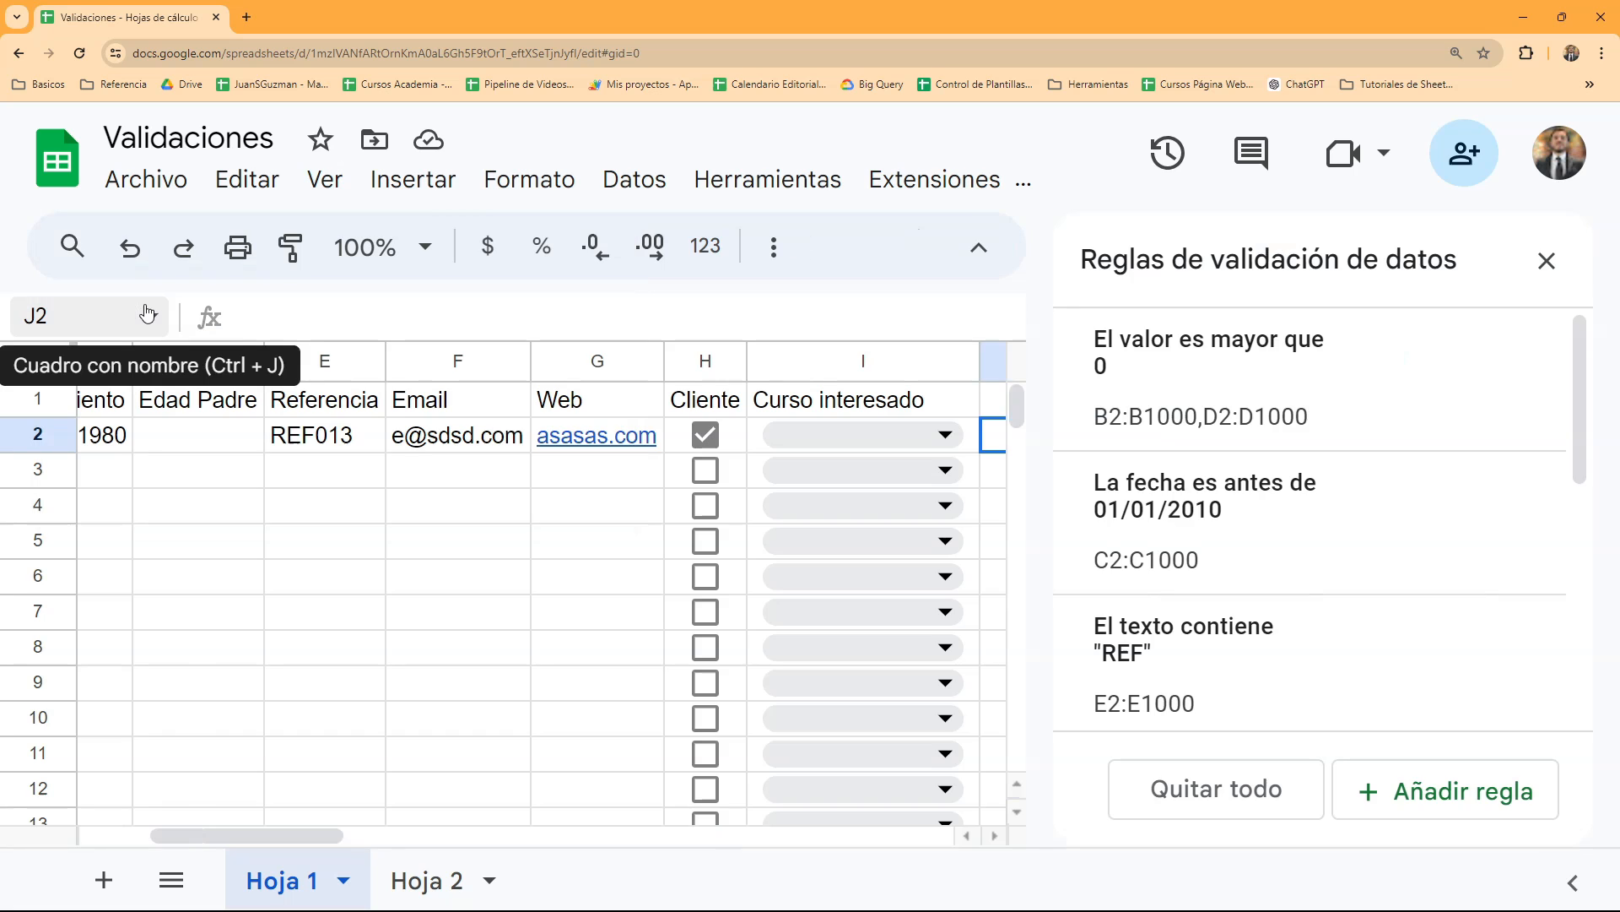
left_click(1546, 261)
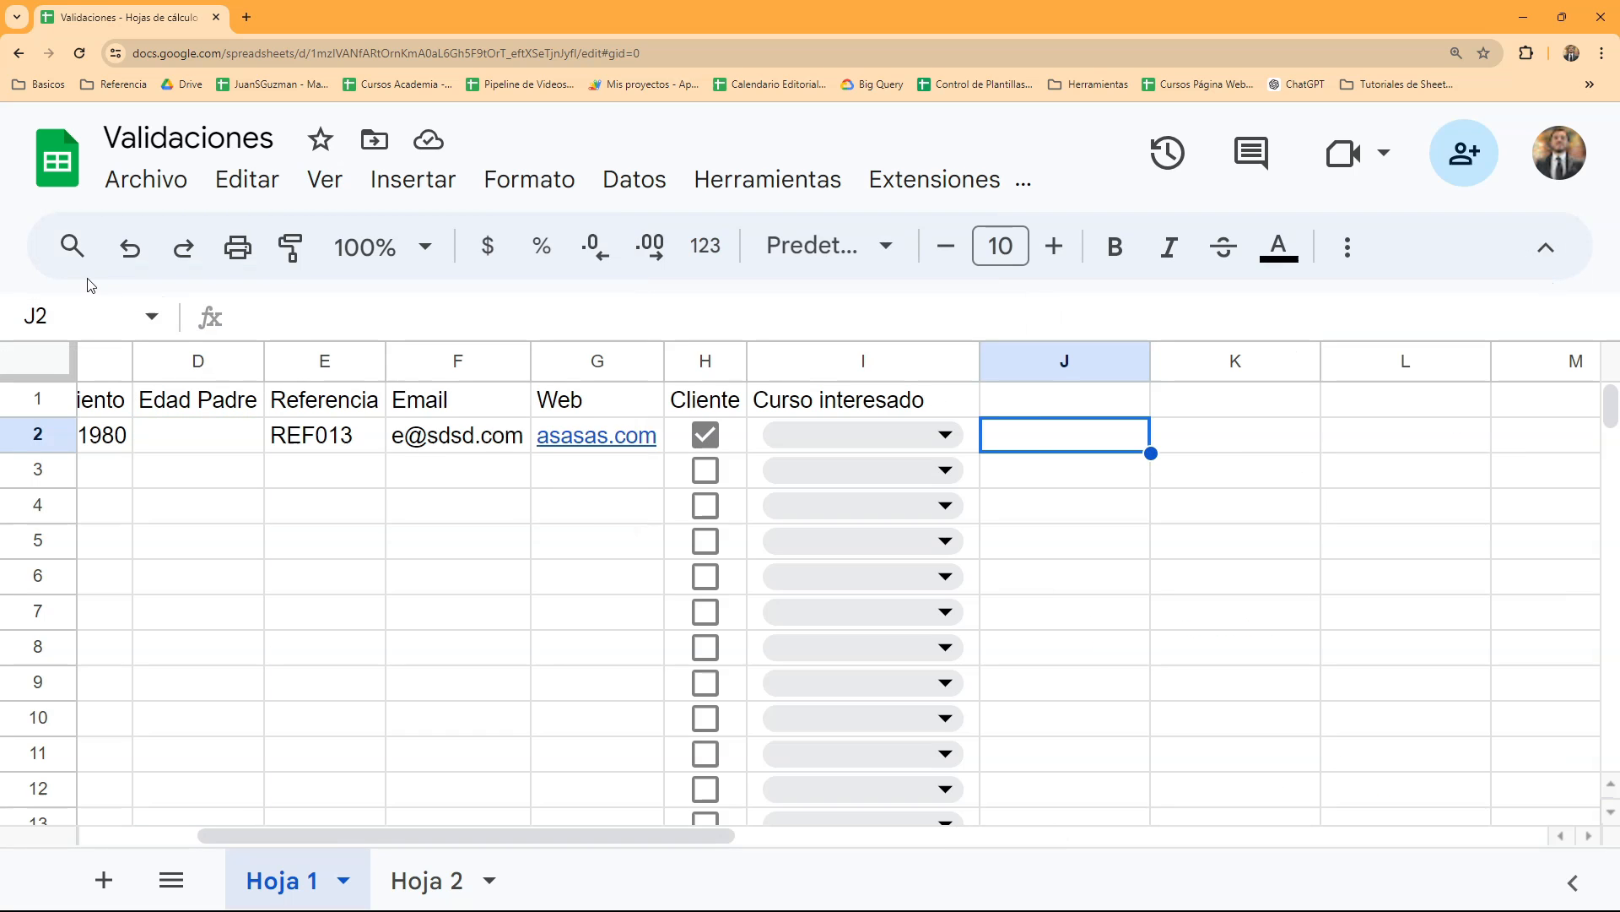
left_click(74, 248)
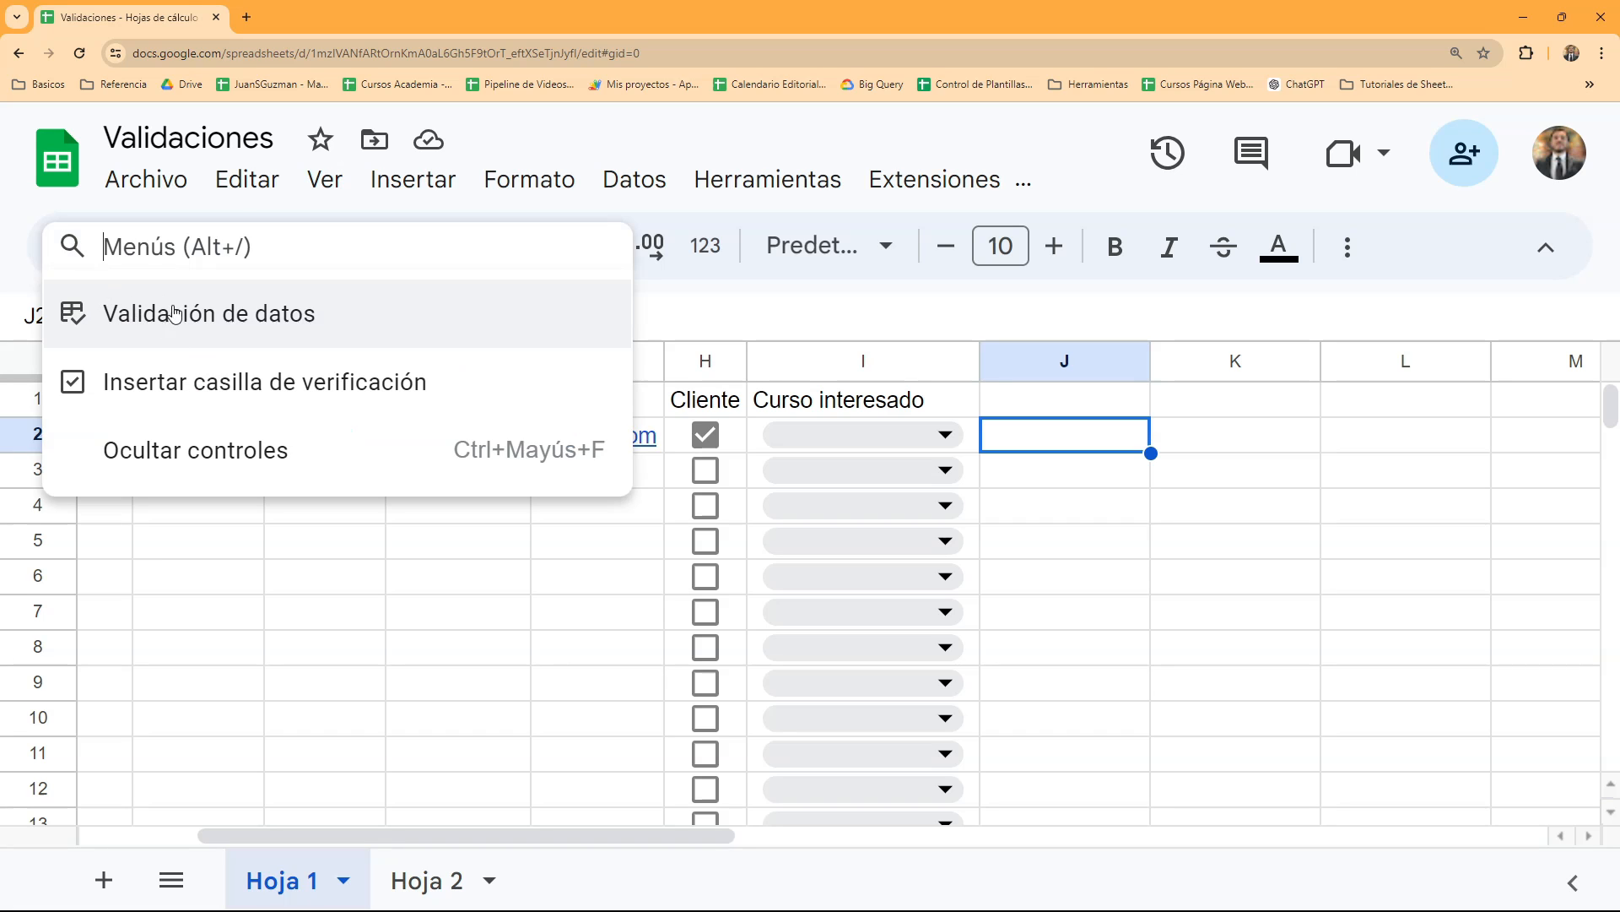
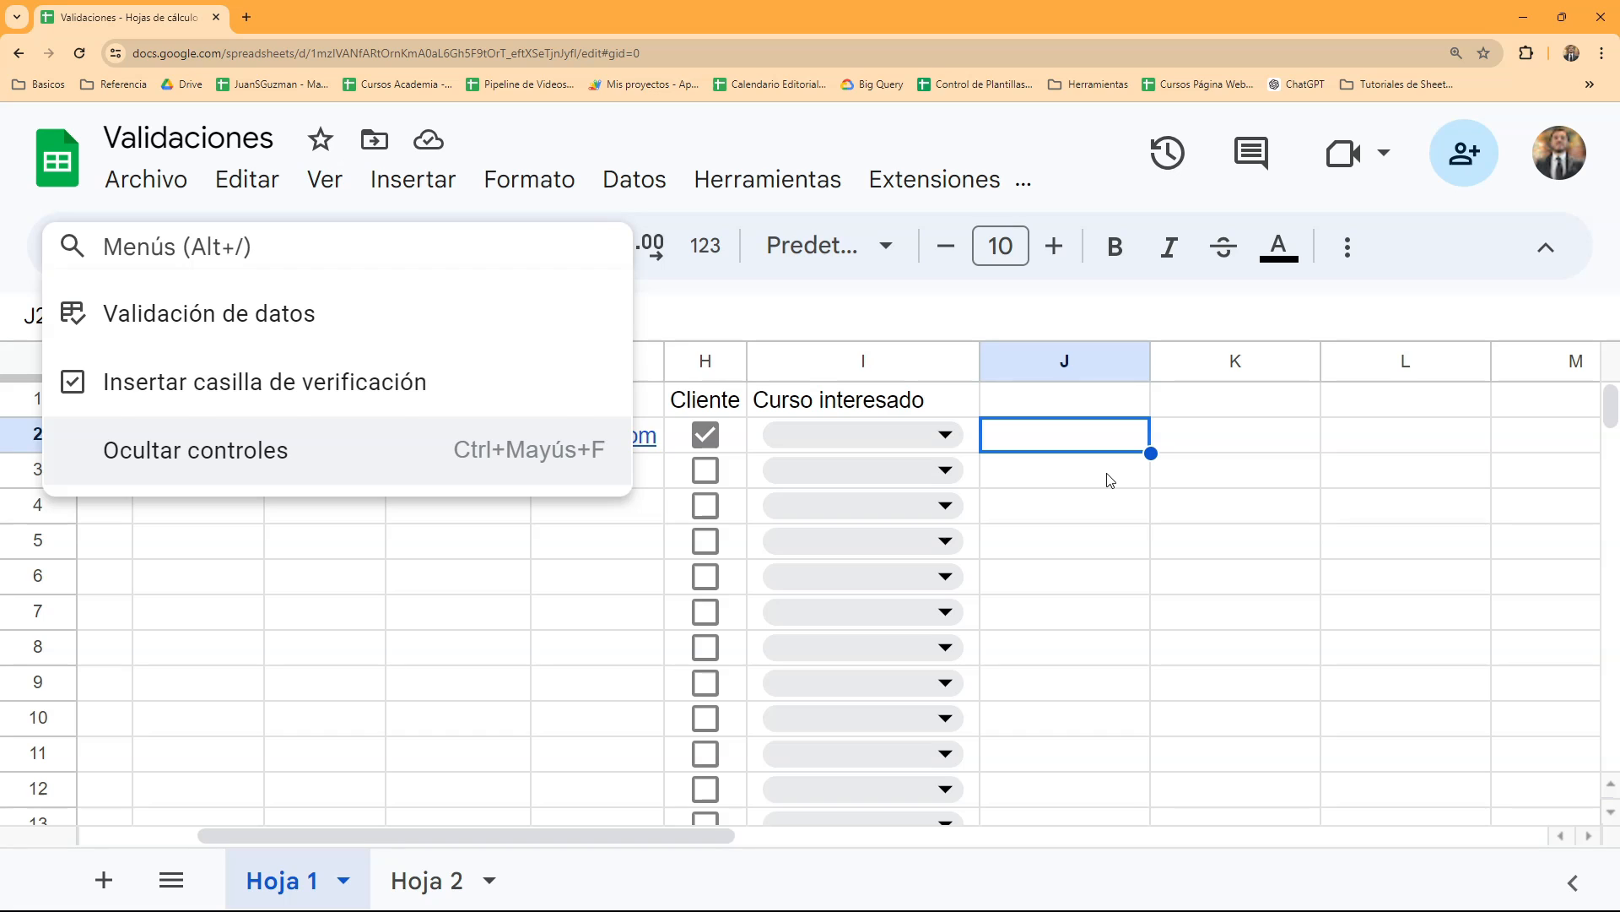
- Dismiss the command search and insert a checkbox in cell J2
left_click(1066, 435)
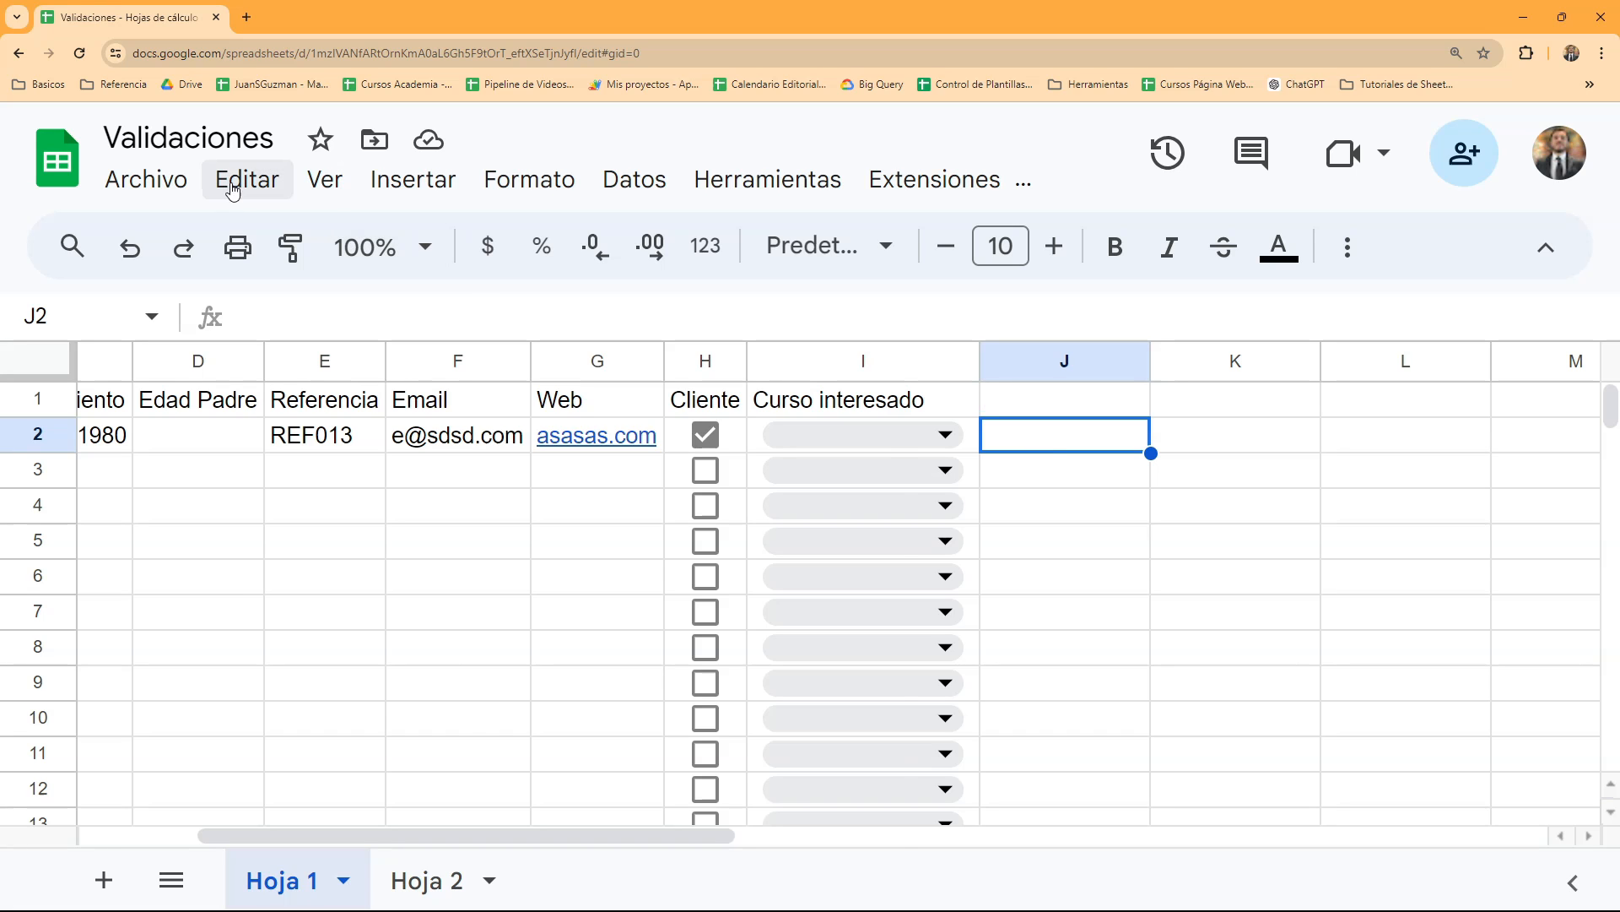
left_click(372, 177)
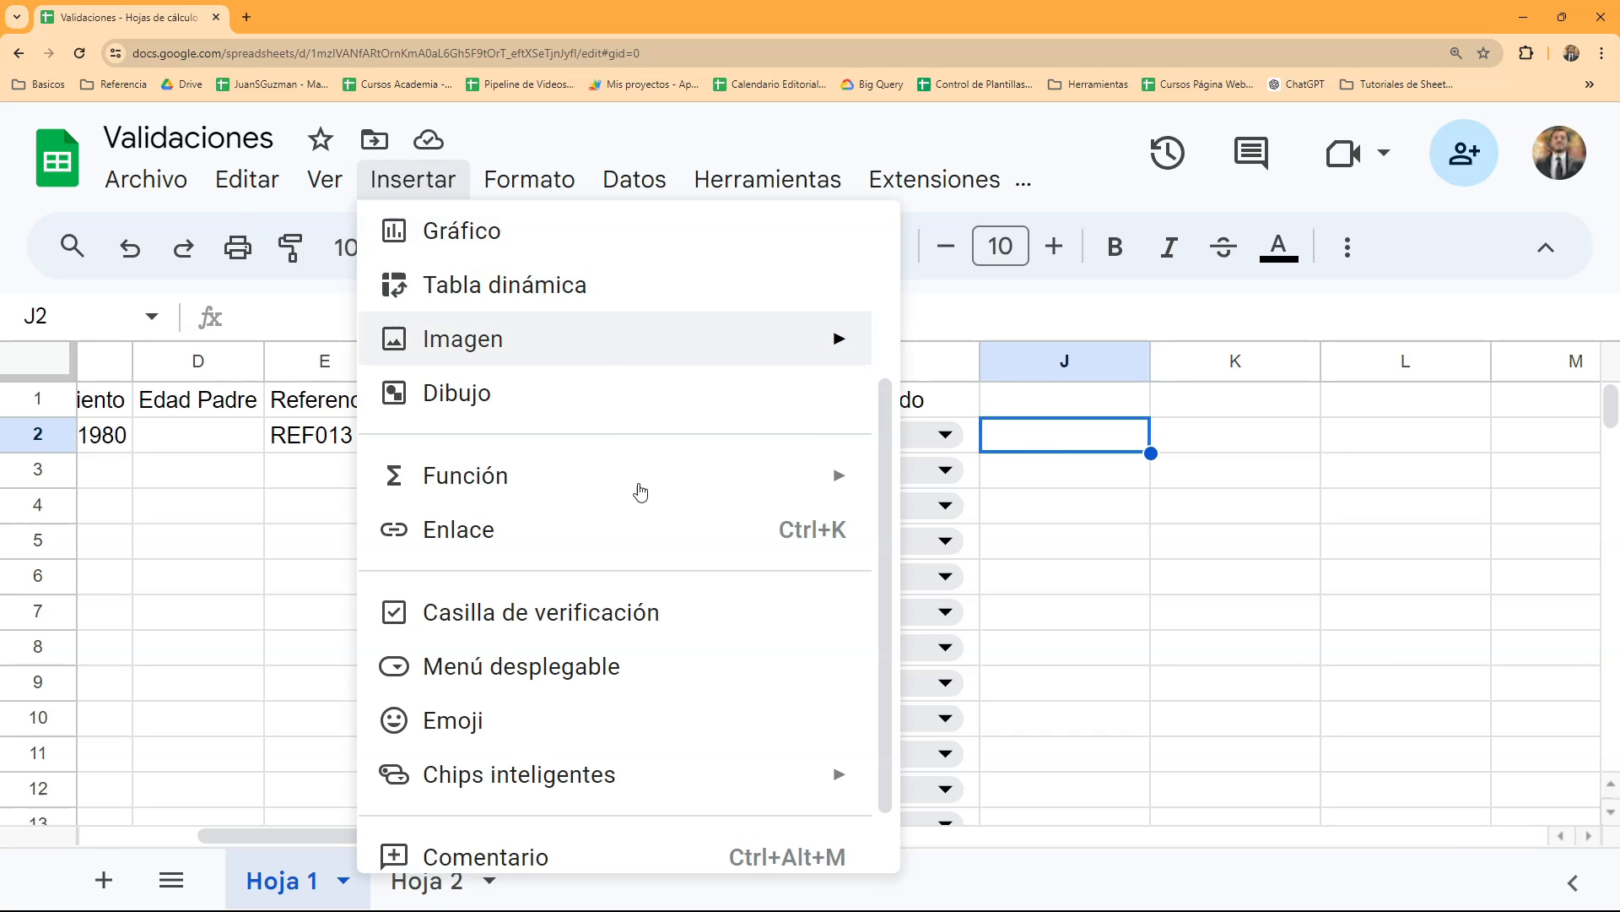
left_click(600, 615)
- Insert a drop-down menu in cell K2 with its default options and close the data validation rules
left_click(1213, 441)
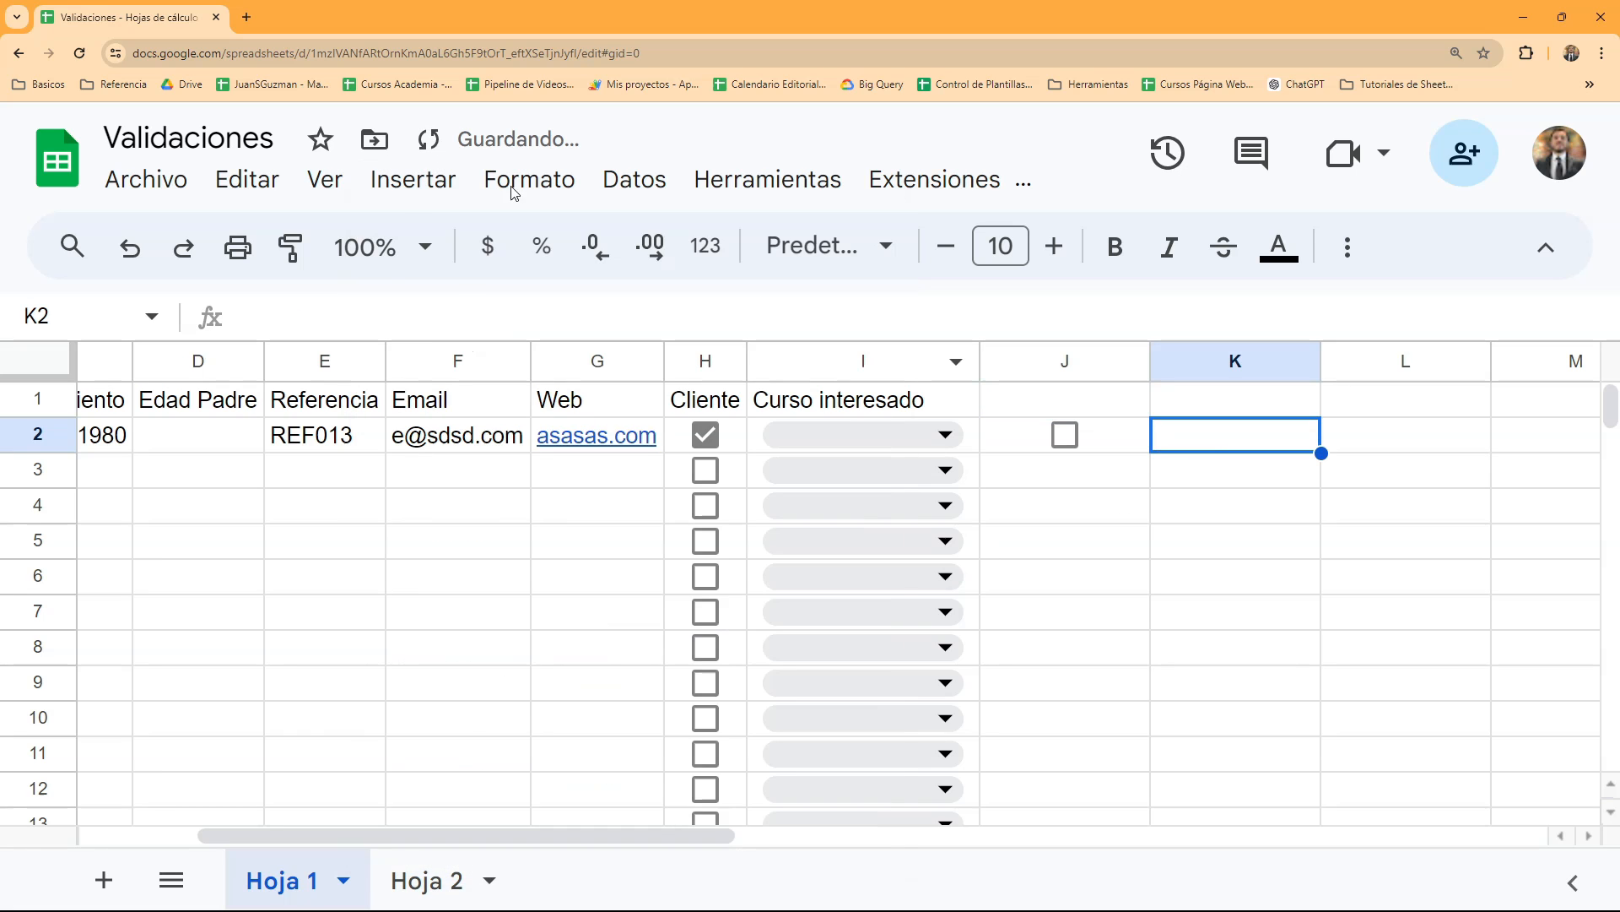
left_click(406, 180)
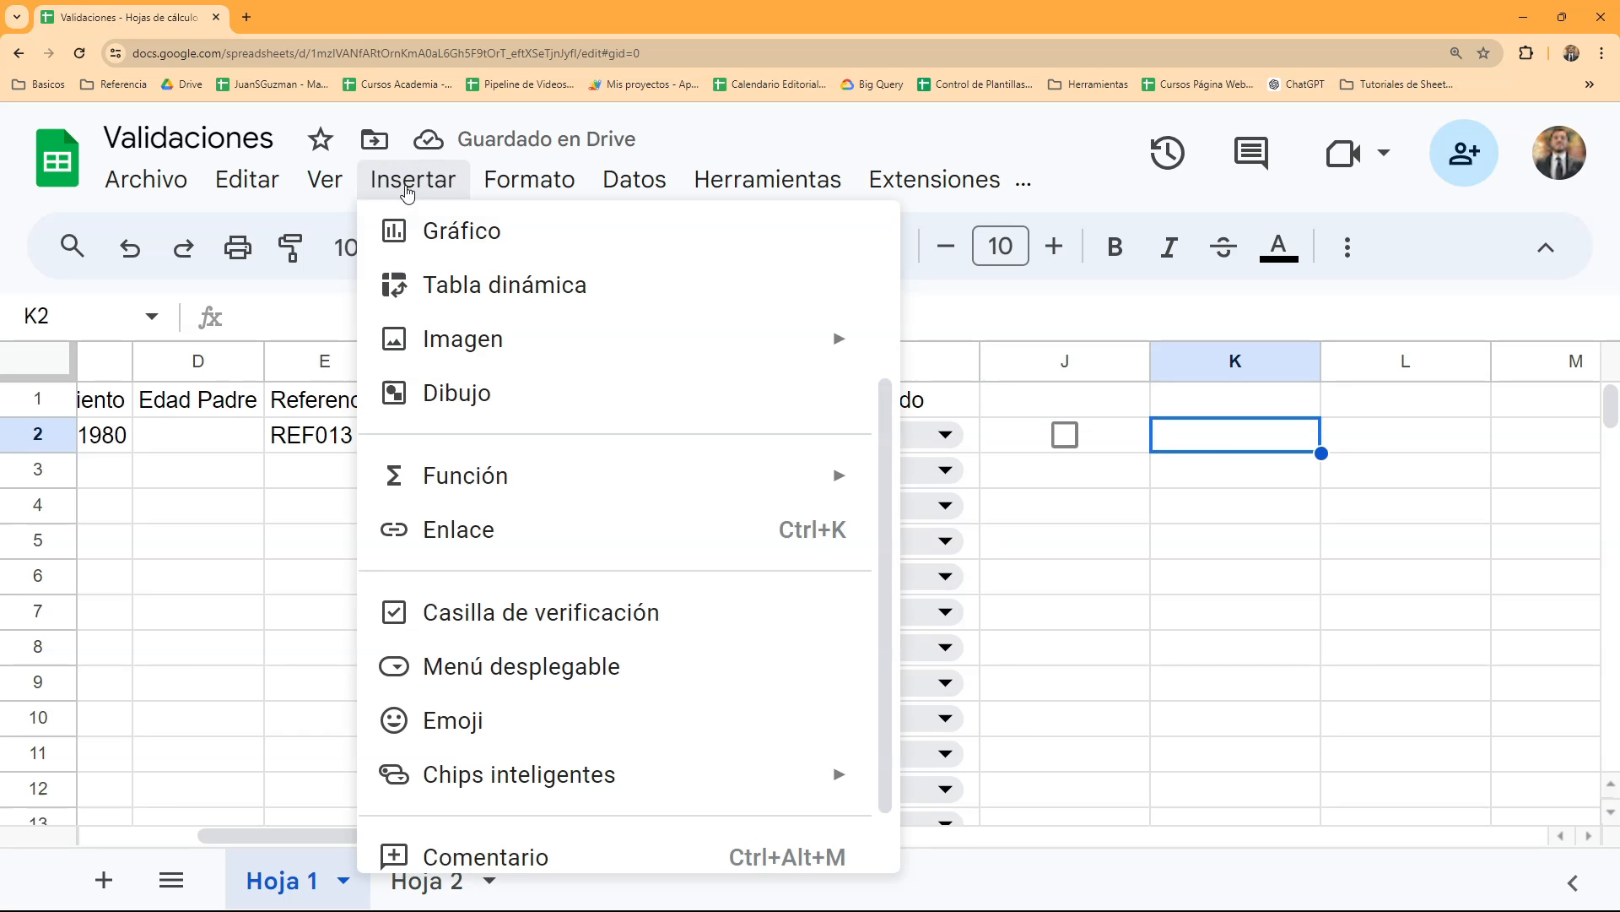
left_click(565, 669)
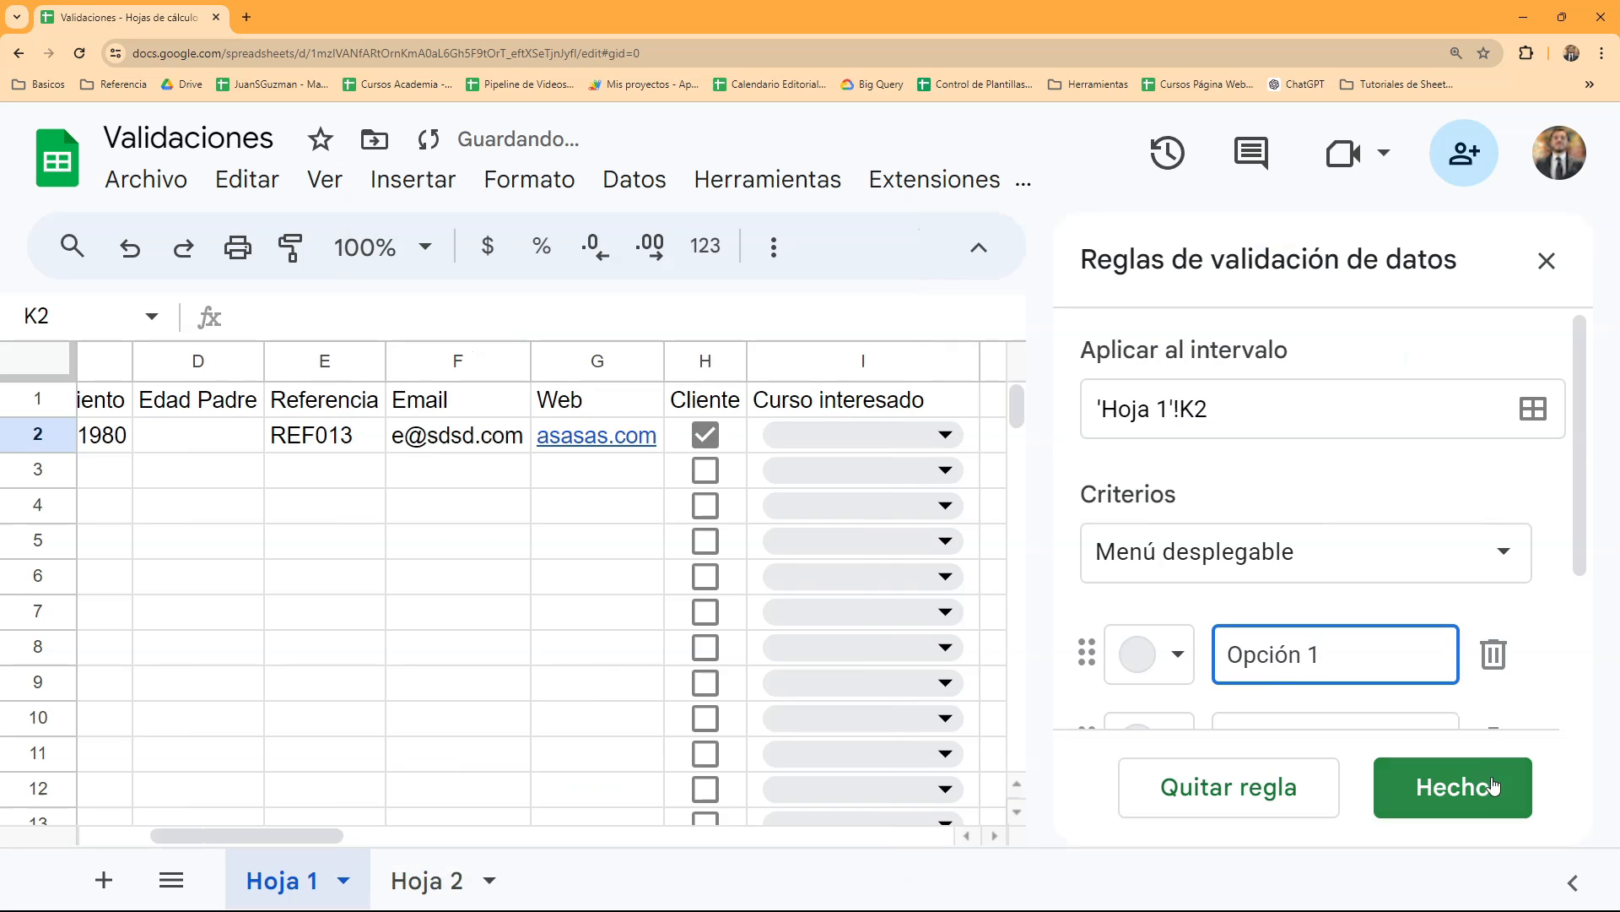
left_click(1557, 268)
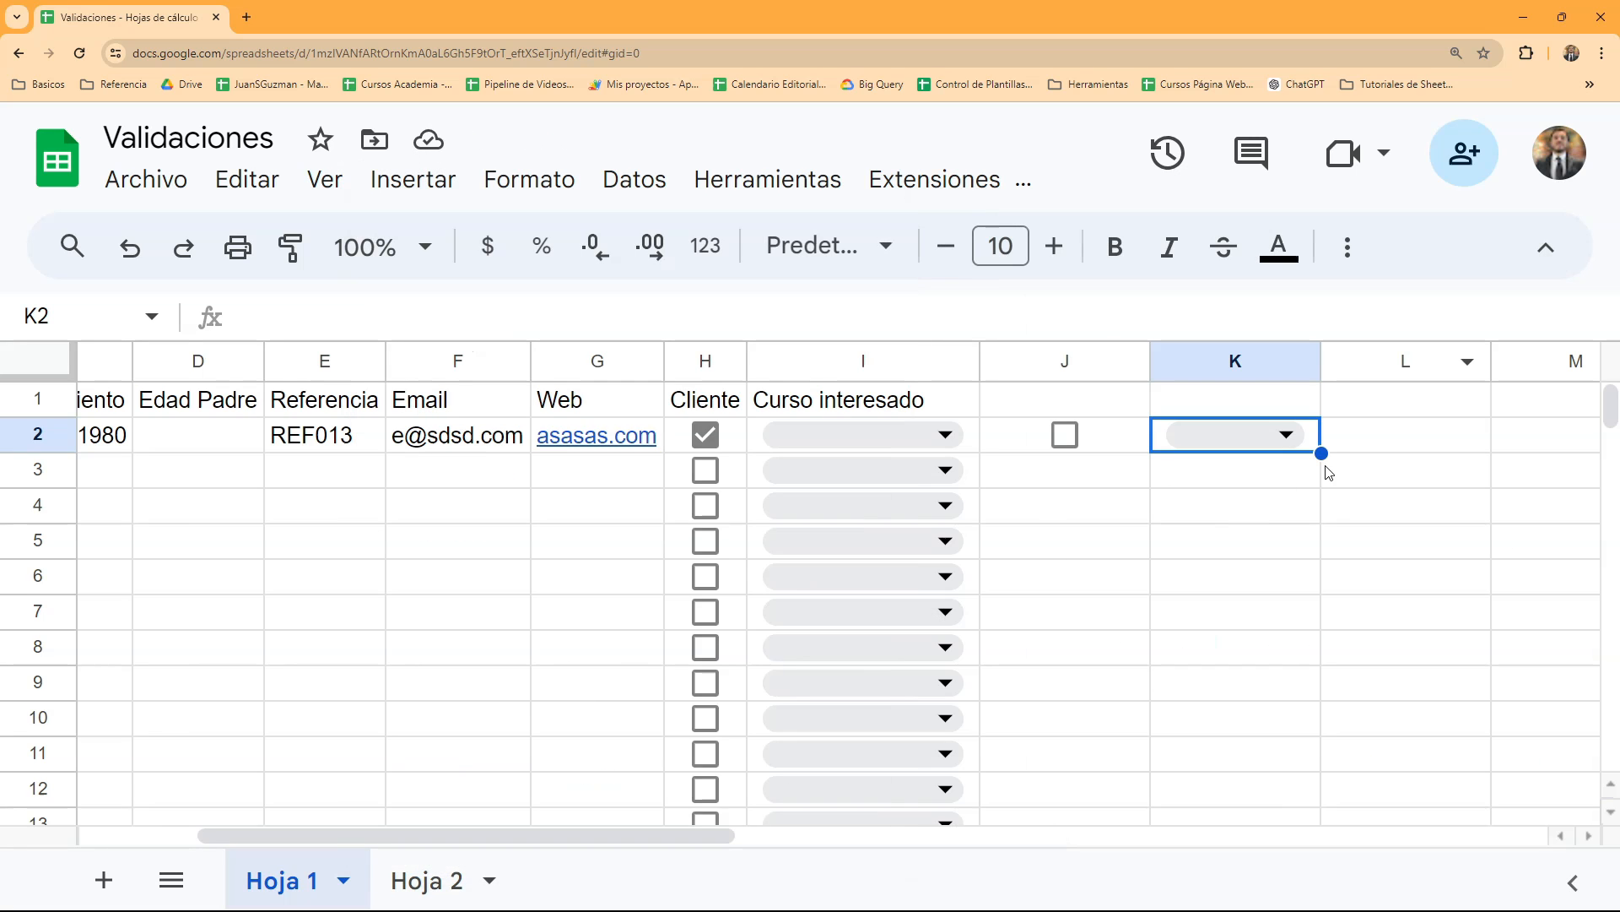
- Search the available commands for "desple", insert a drop-down menu in cell L2, and close the data validation rules
left_click(1348, 447)
key("Right")
key("Left")
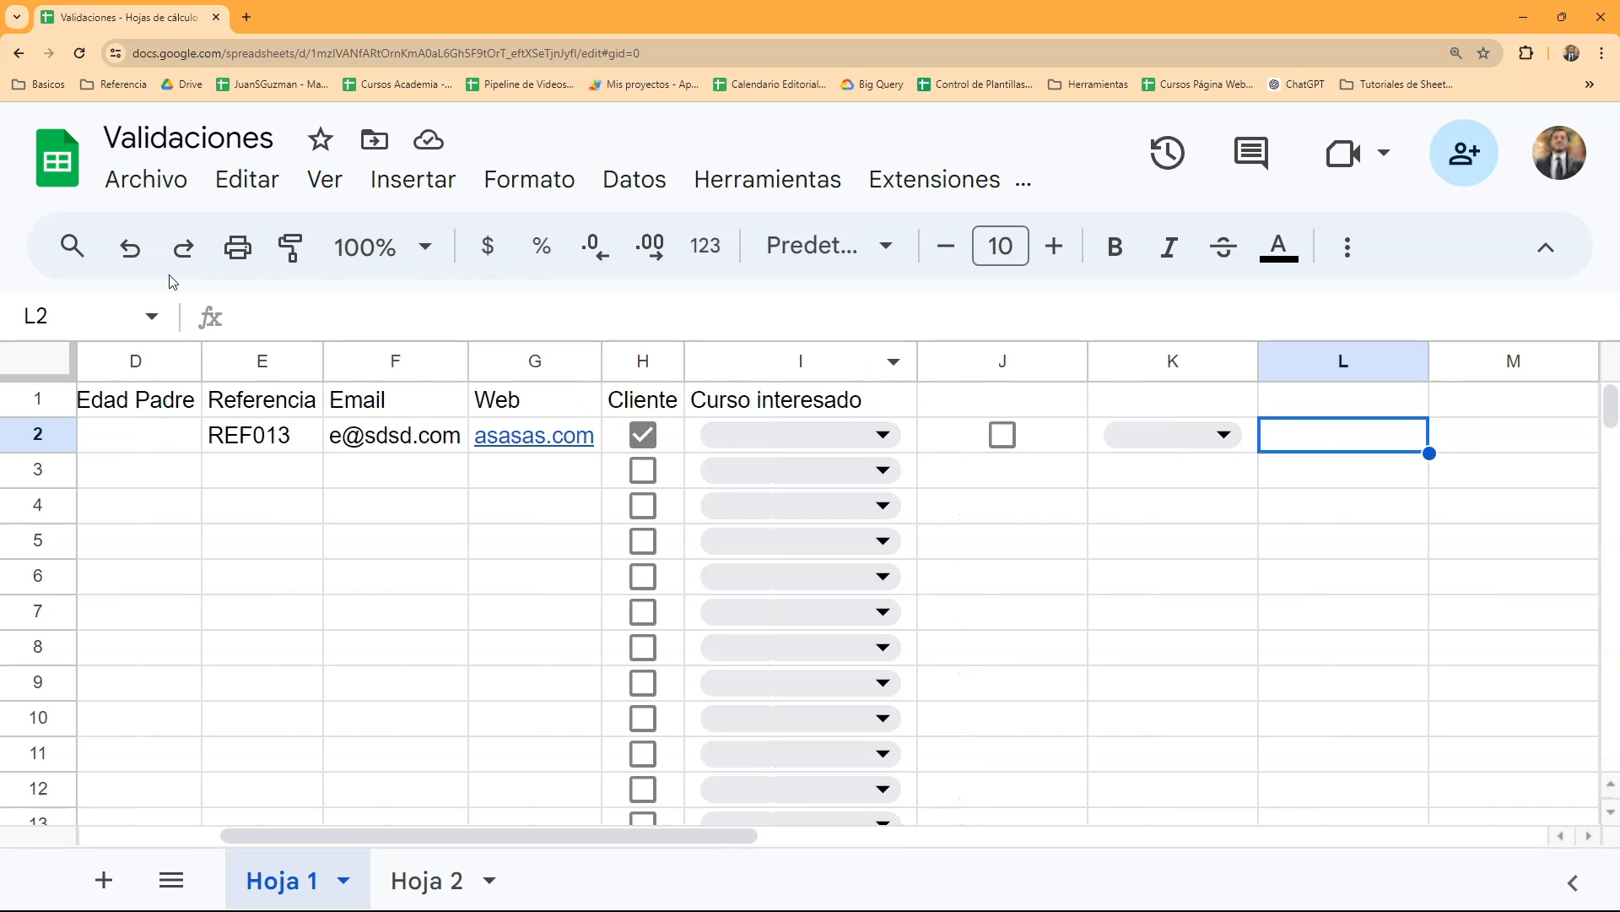
left_click(73, 246)
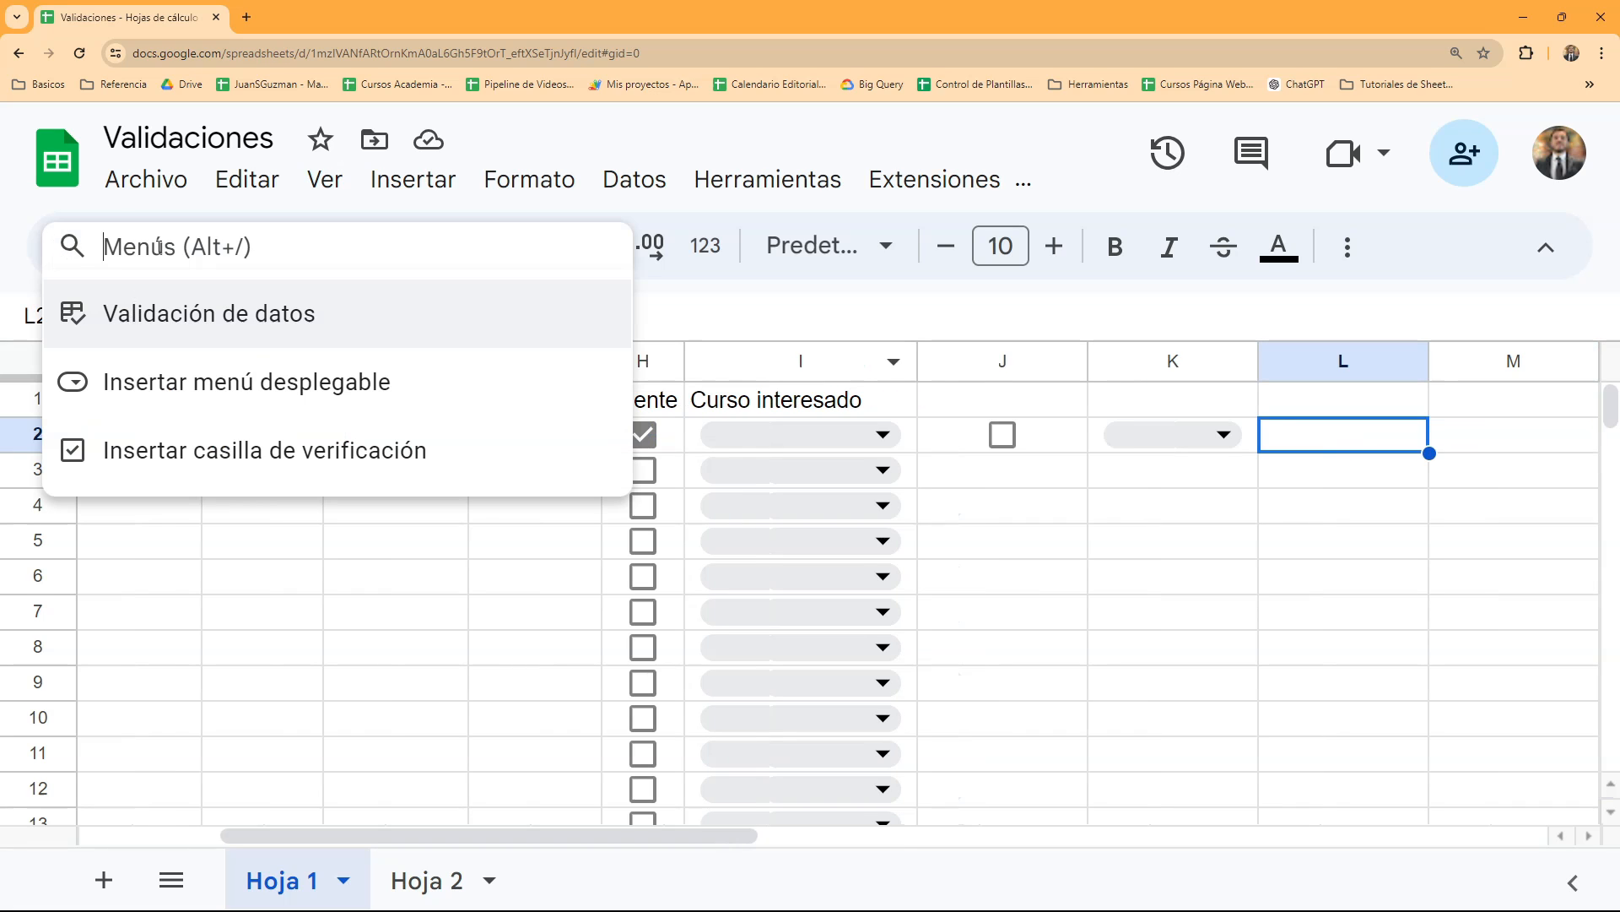
type("desple")
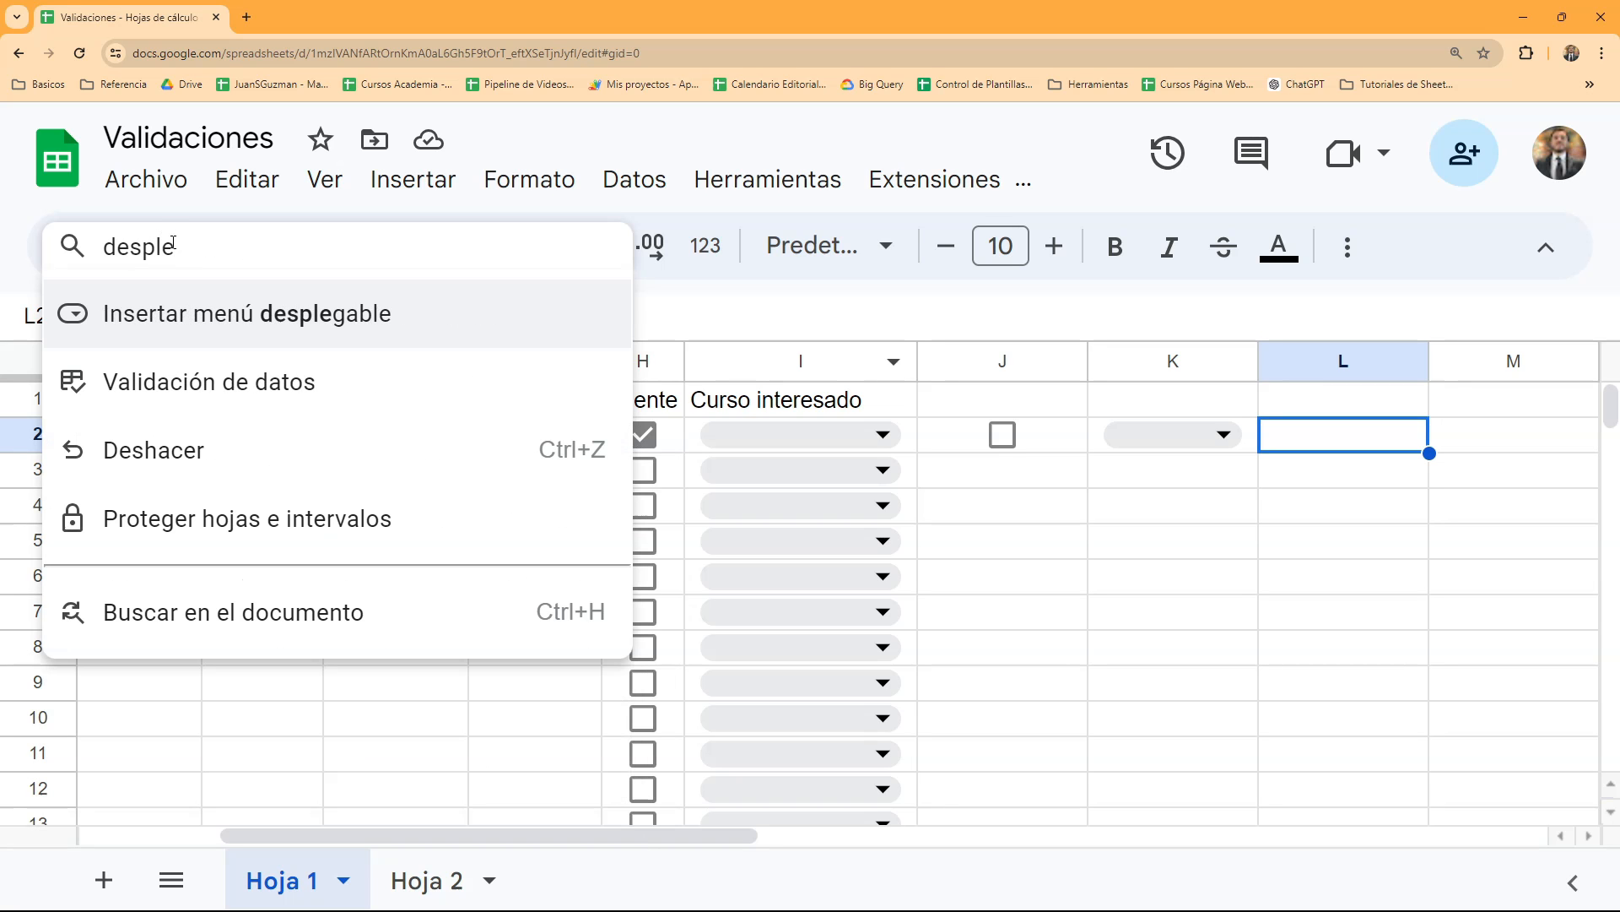
left_click(192, 319)
left_click(1548, 259)
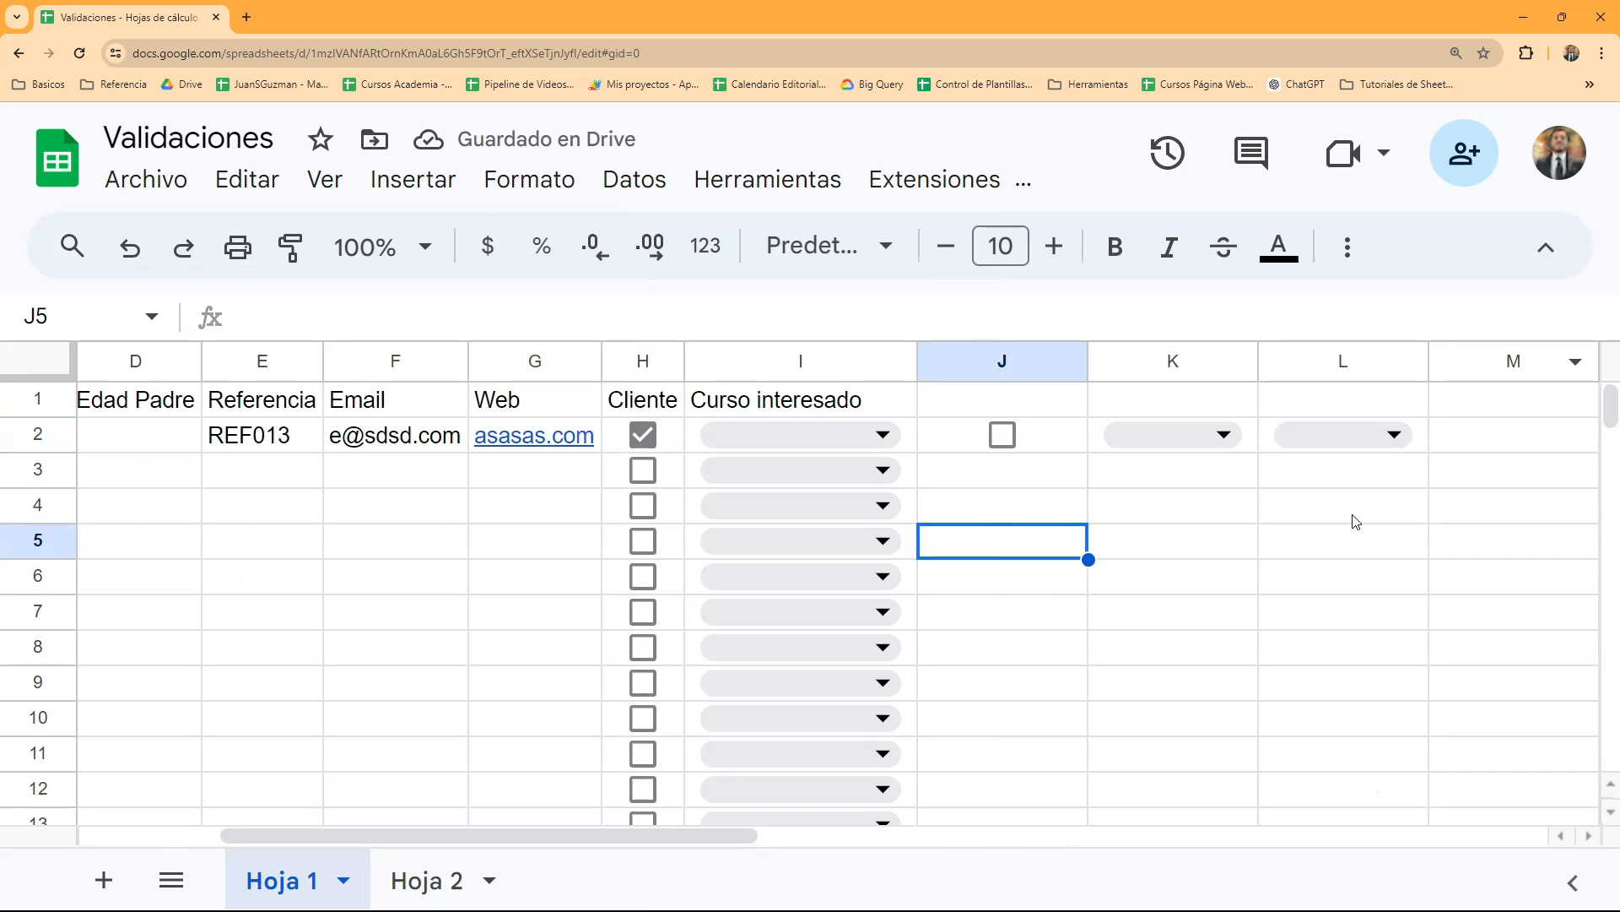
- Search the available commands for "casilla" and insert a checkbox in cell M2
key("Right")
key("Right")
key("Right")
key("Right")
key("Right")
left_click(1191, 444)
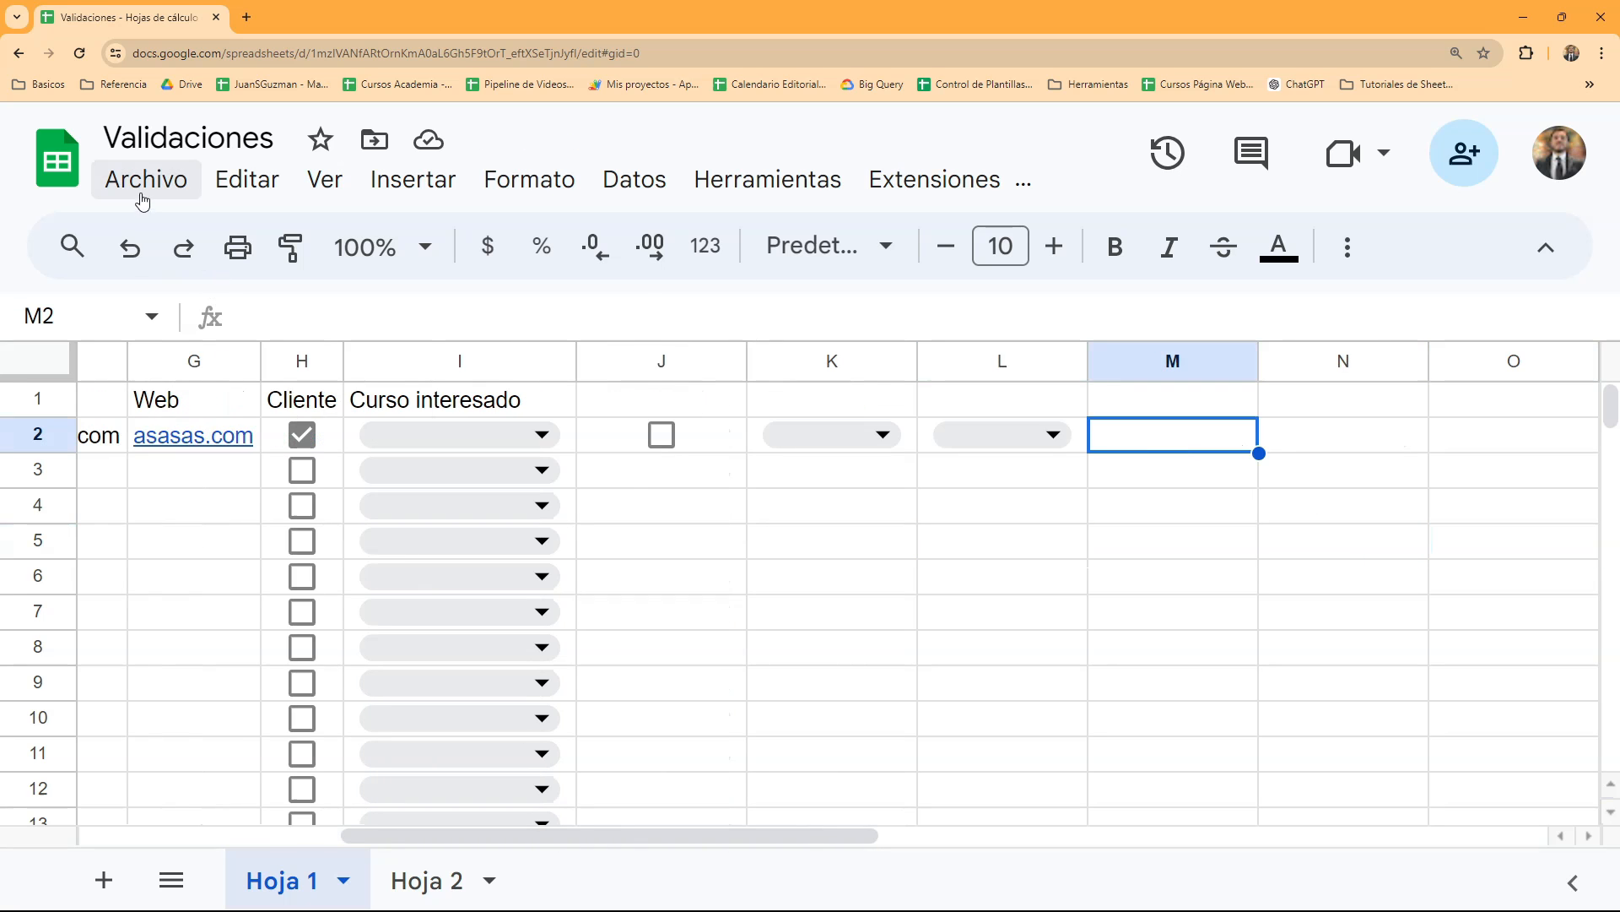
left_click(72, 246)
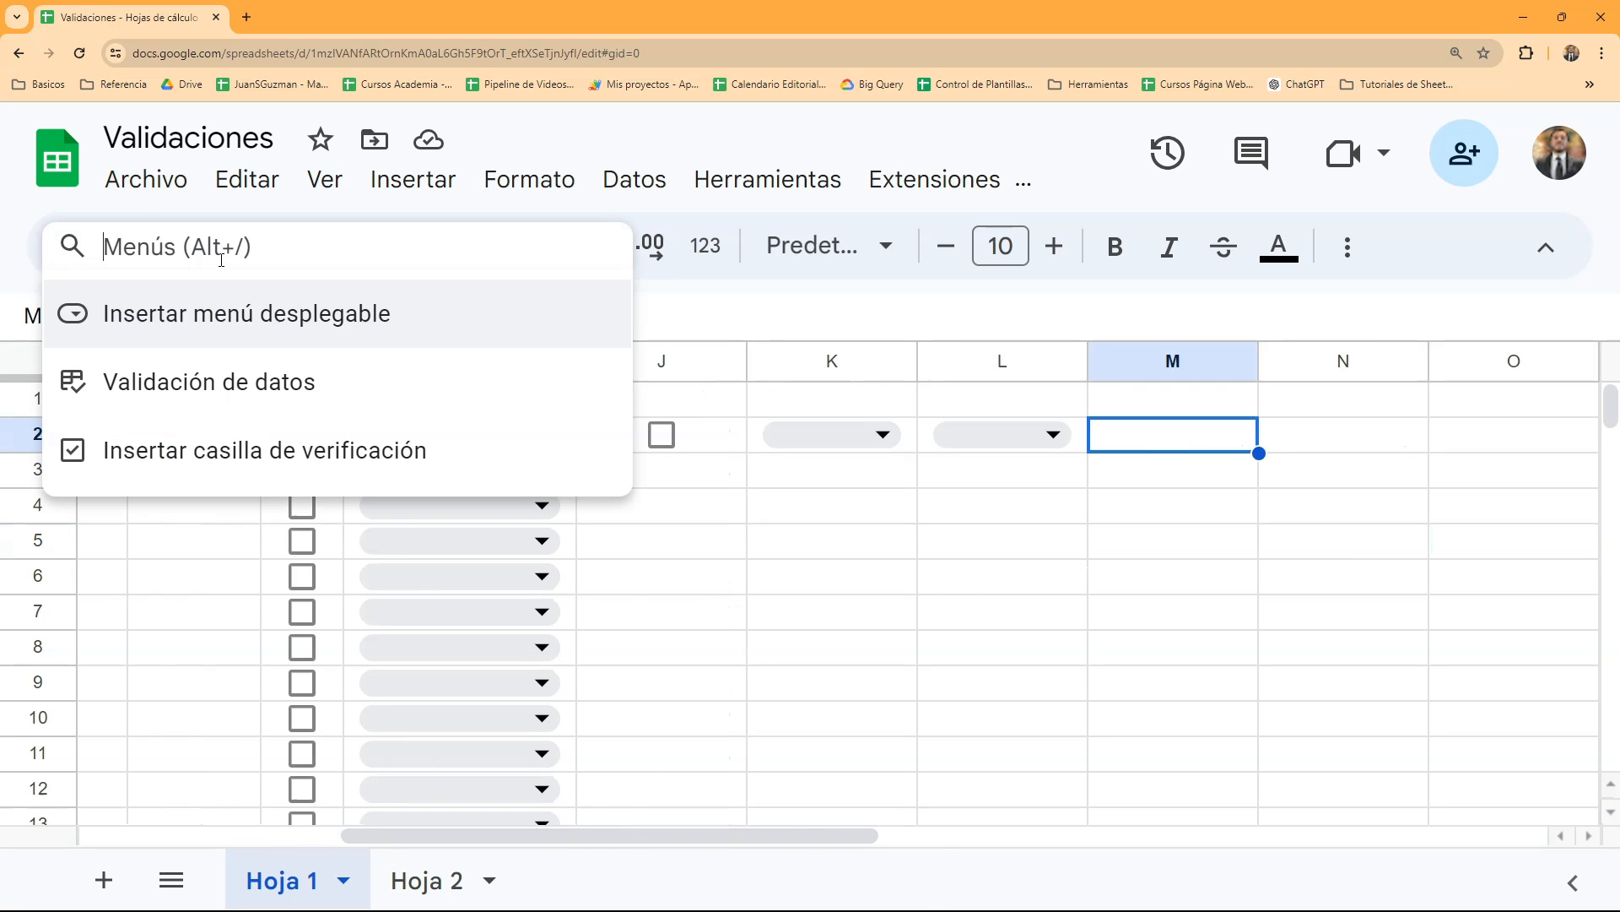
type("casilla")
left_click(226, 301)
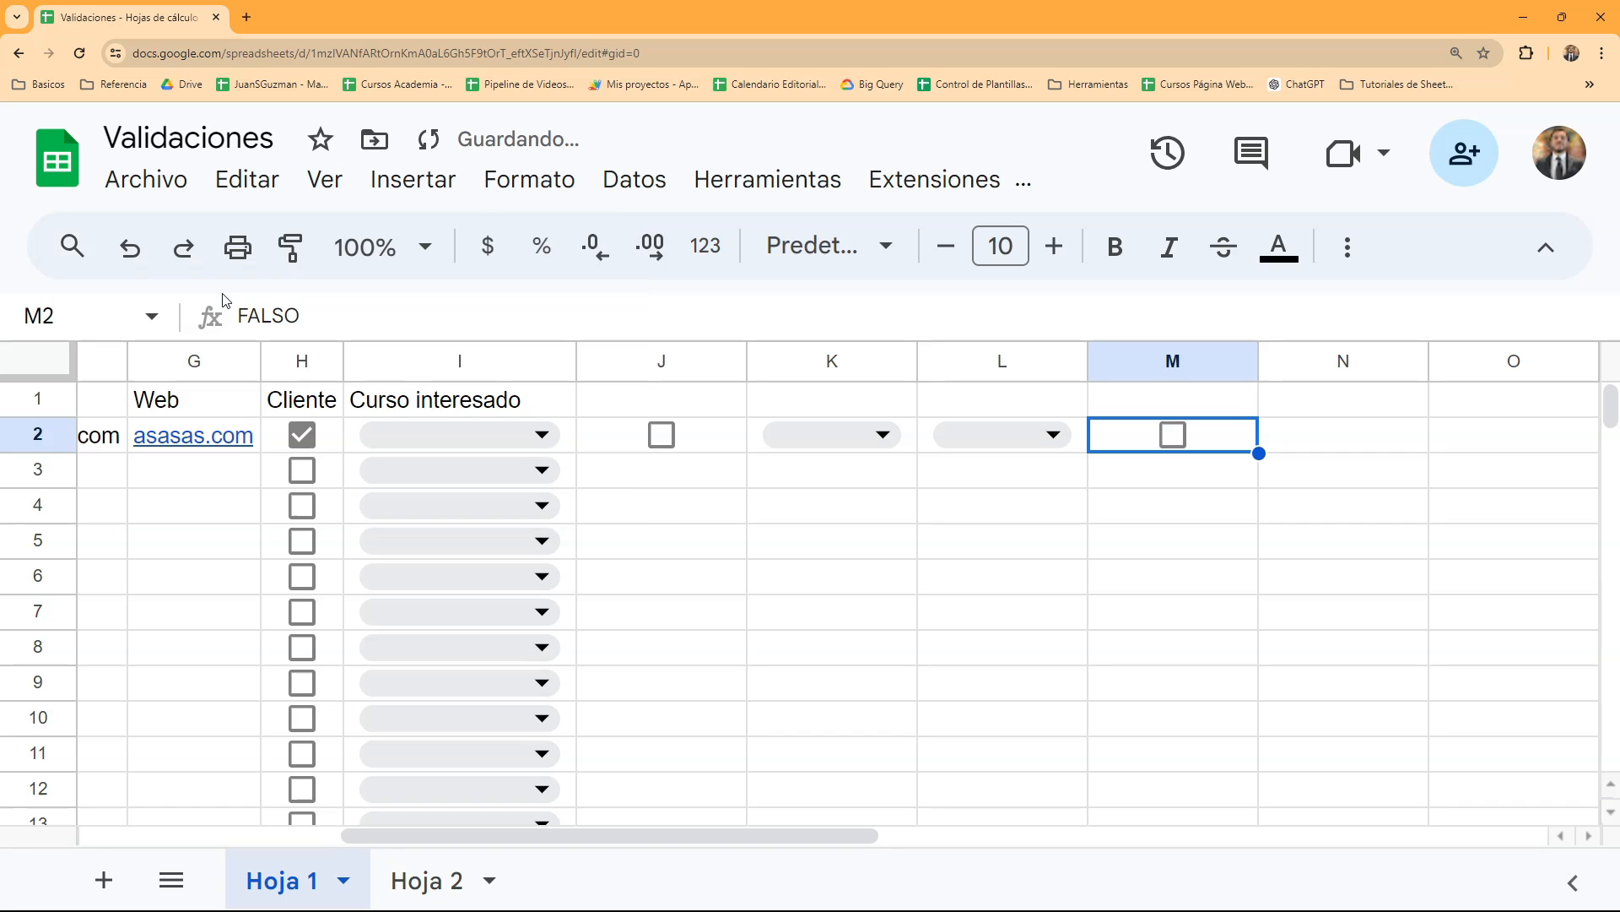
- Fit the widths of columns J through M to their contents
left_click(73, 245)
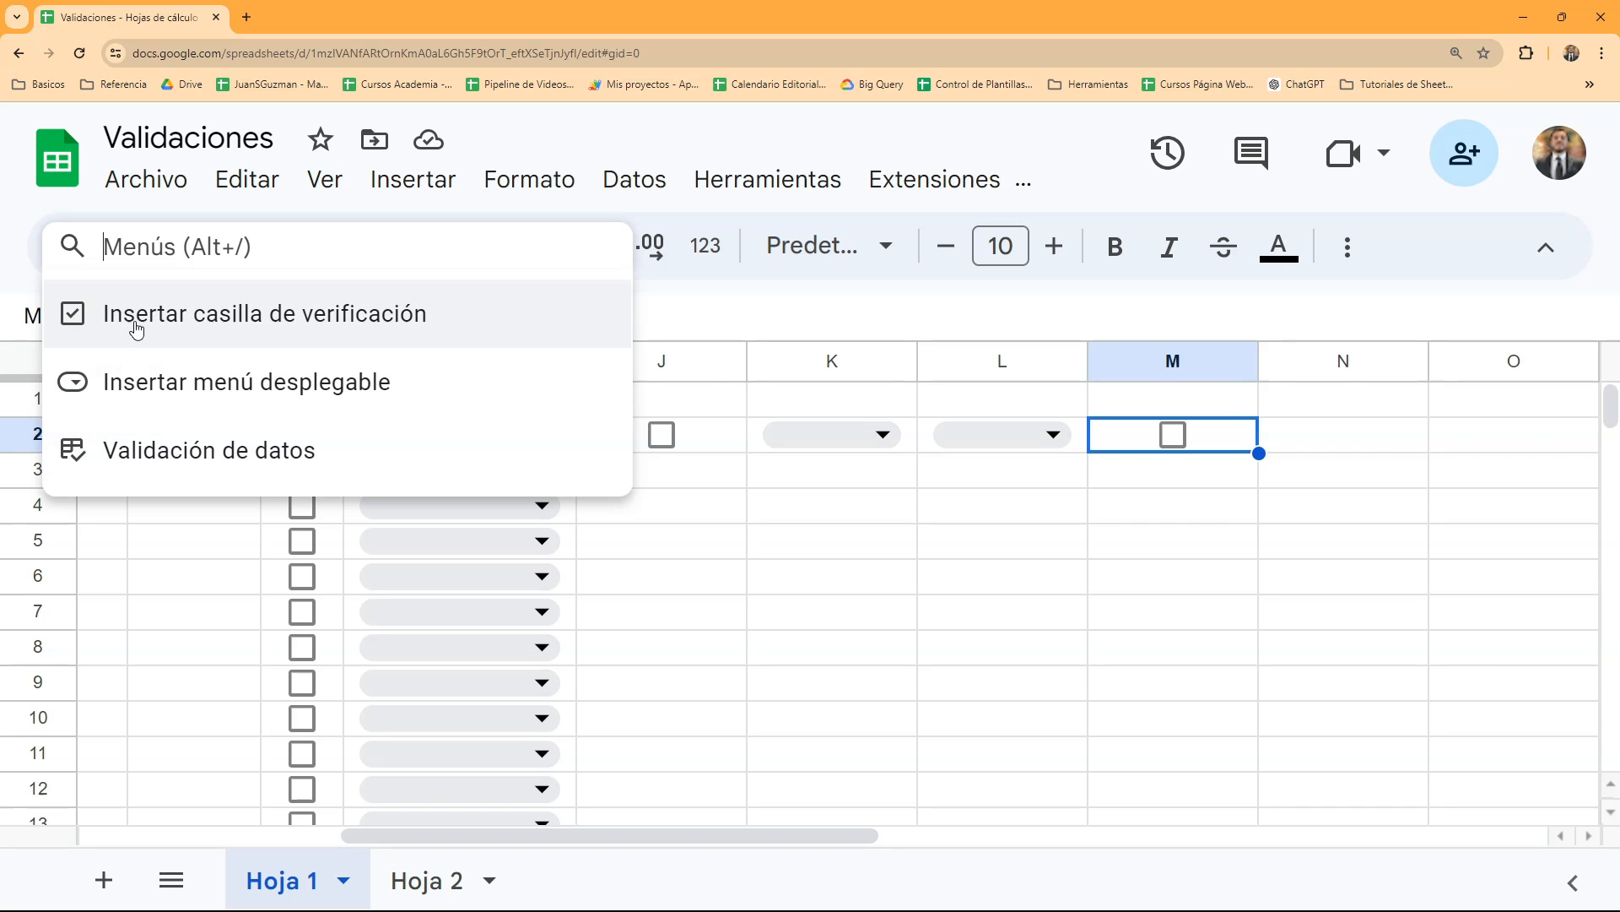
left_click(1339, 433)
key("Right")
key("Right")
key("Right")
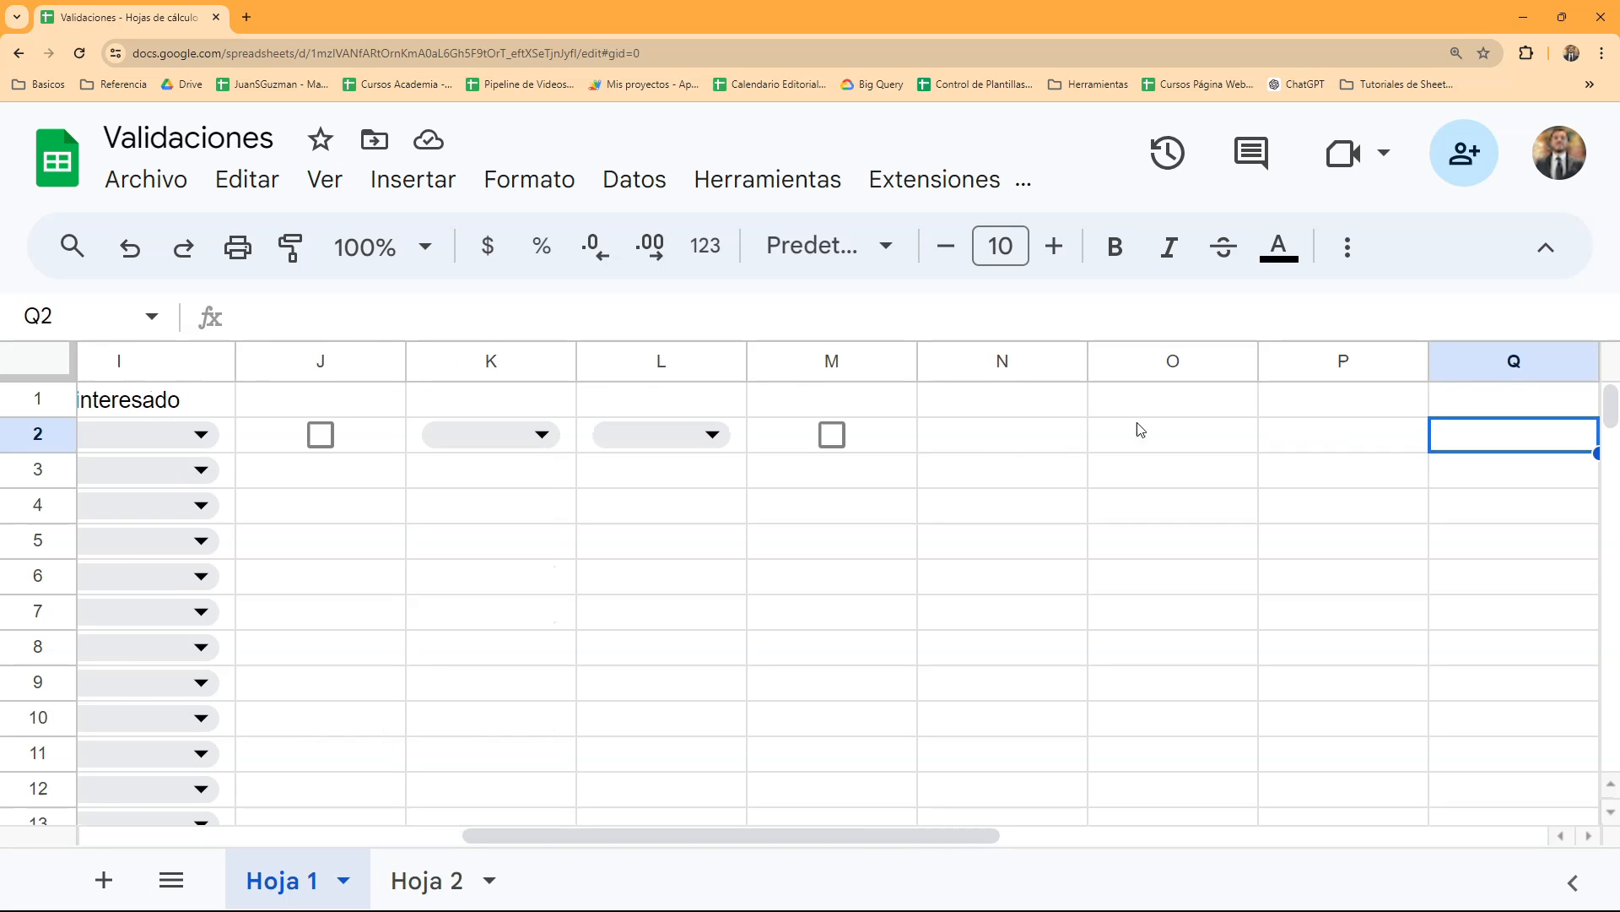
left_click_drag(760, 349, 296, 346)
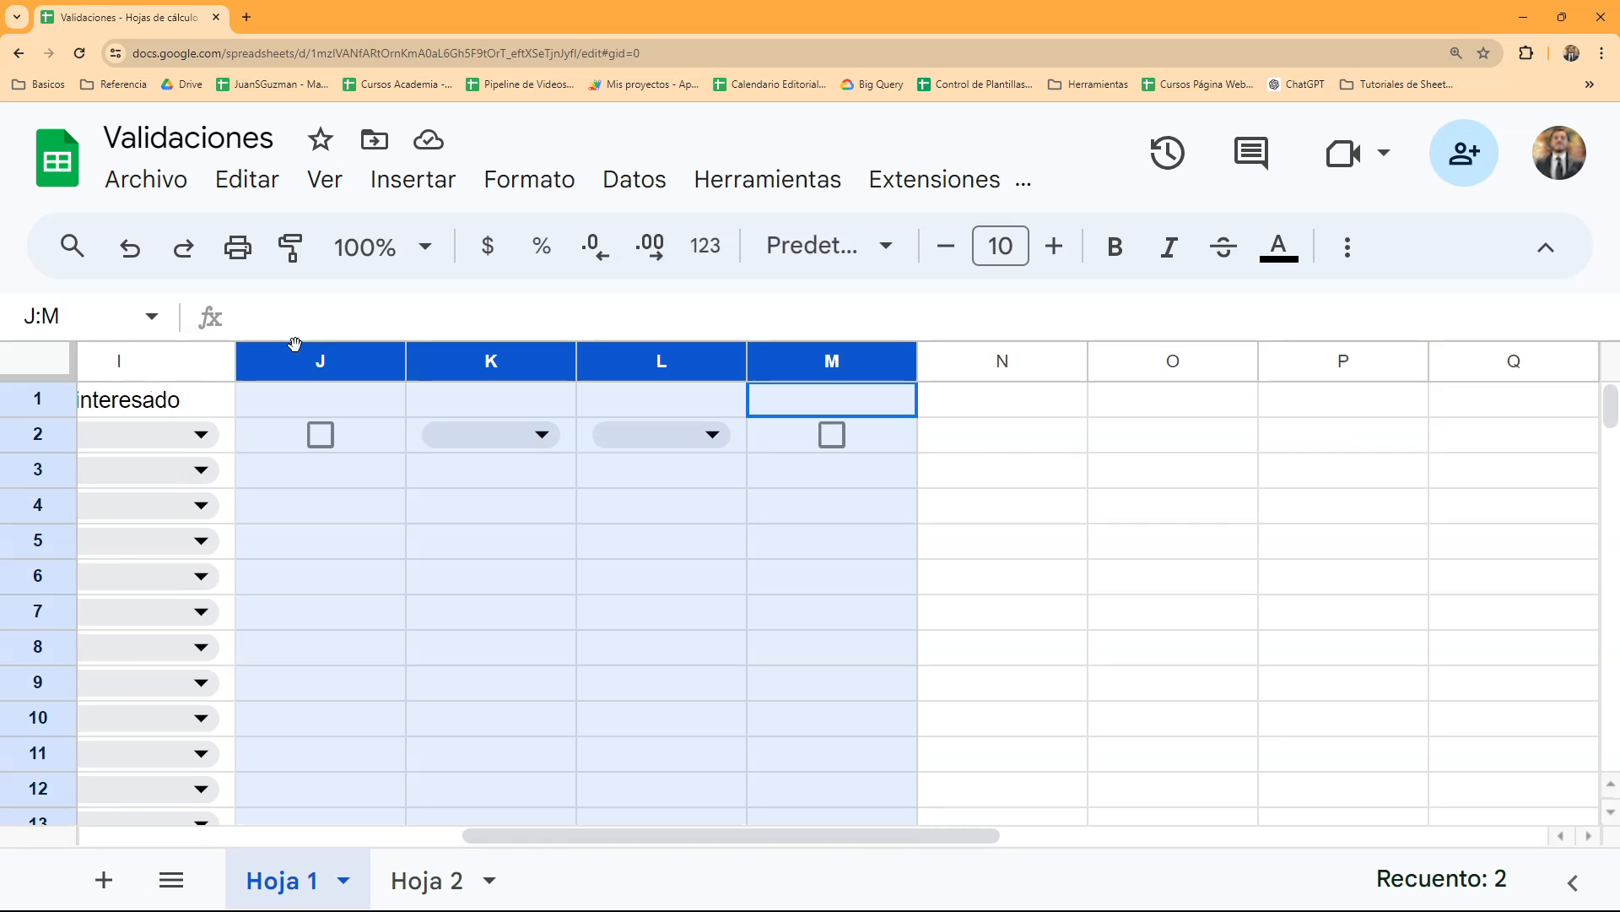
double_click(405, 360)
left_click(742, 421)
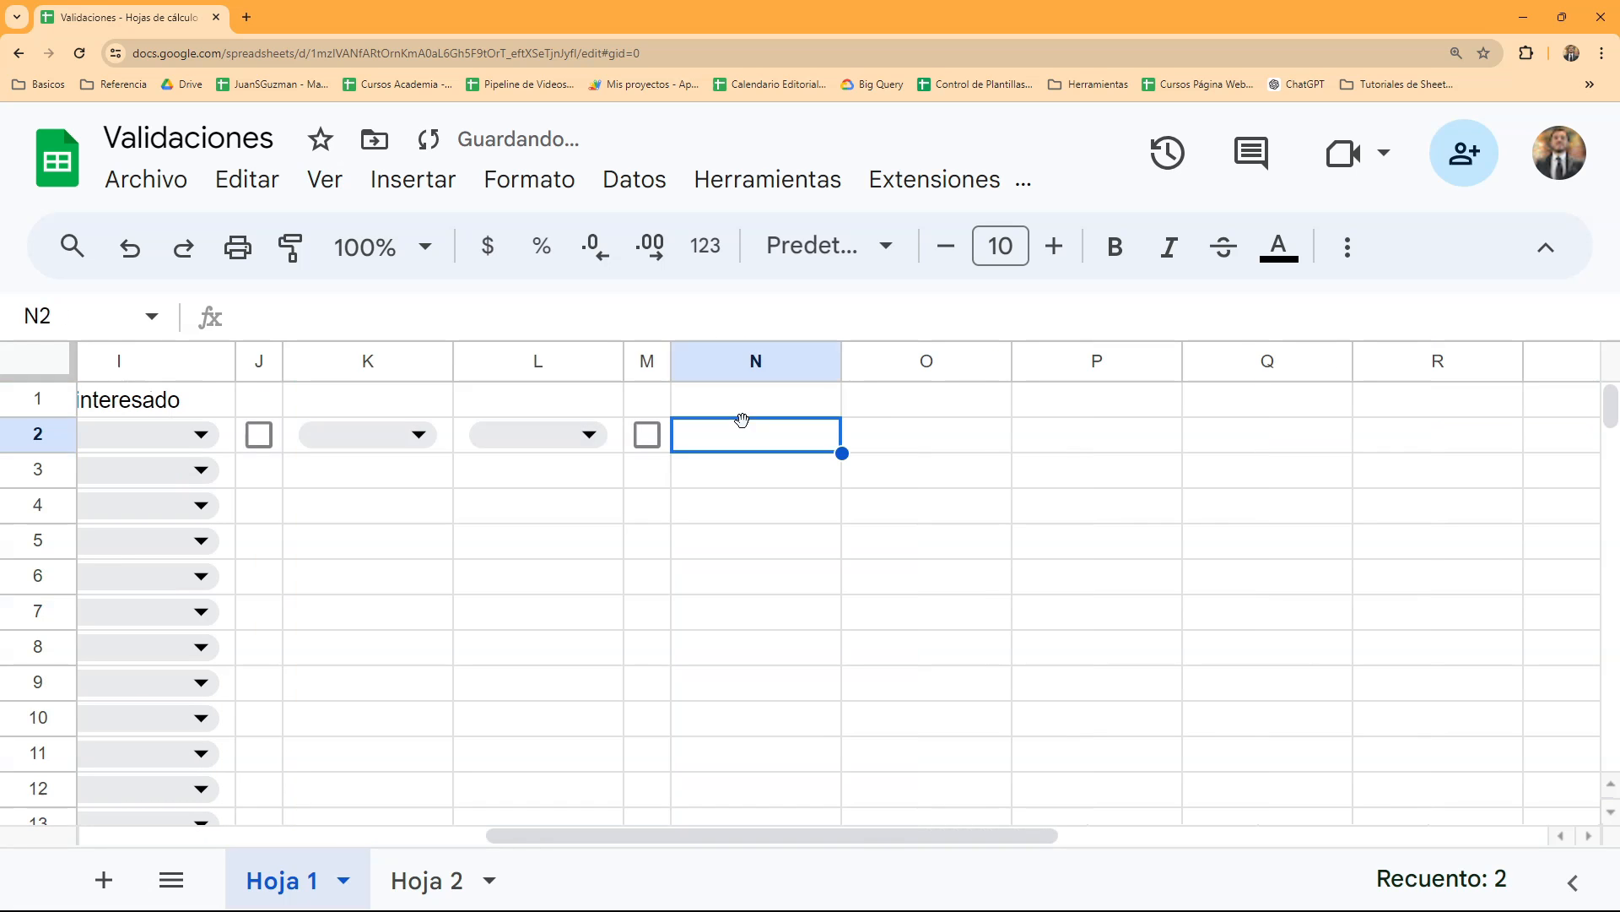
left_click(435, 878)
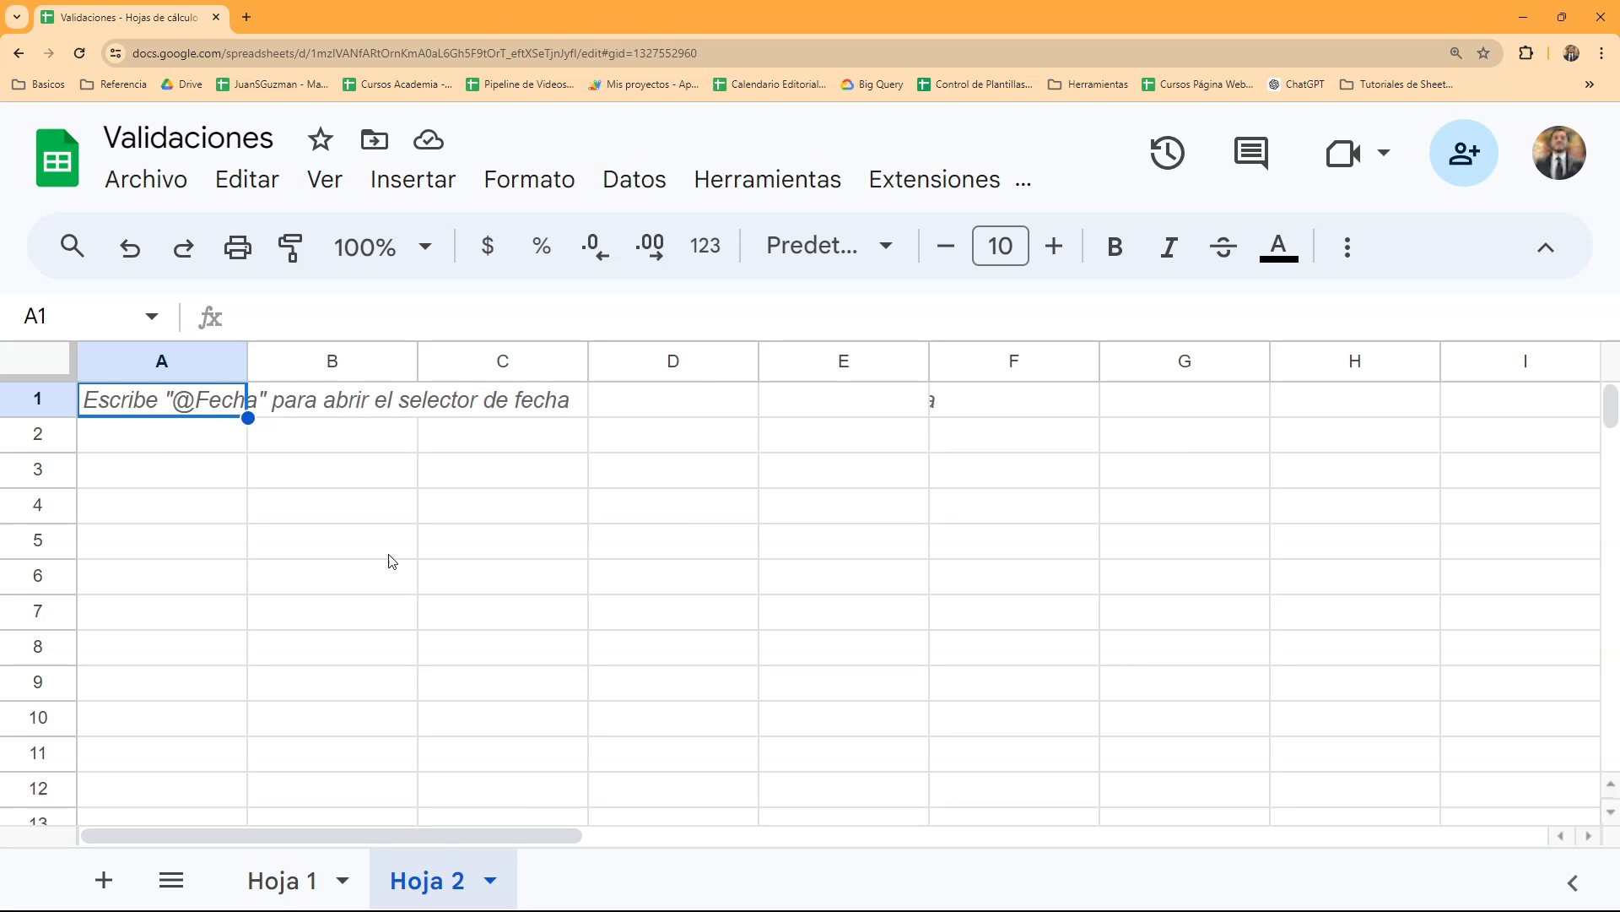
left_click(323, 877)
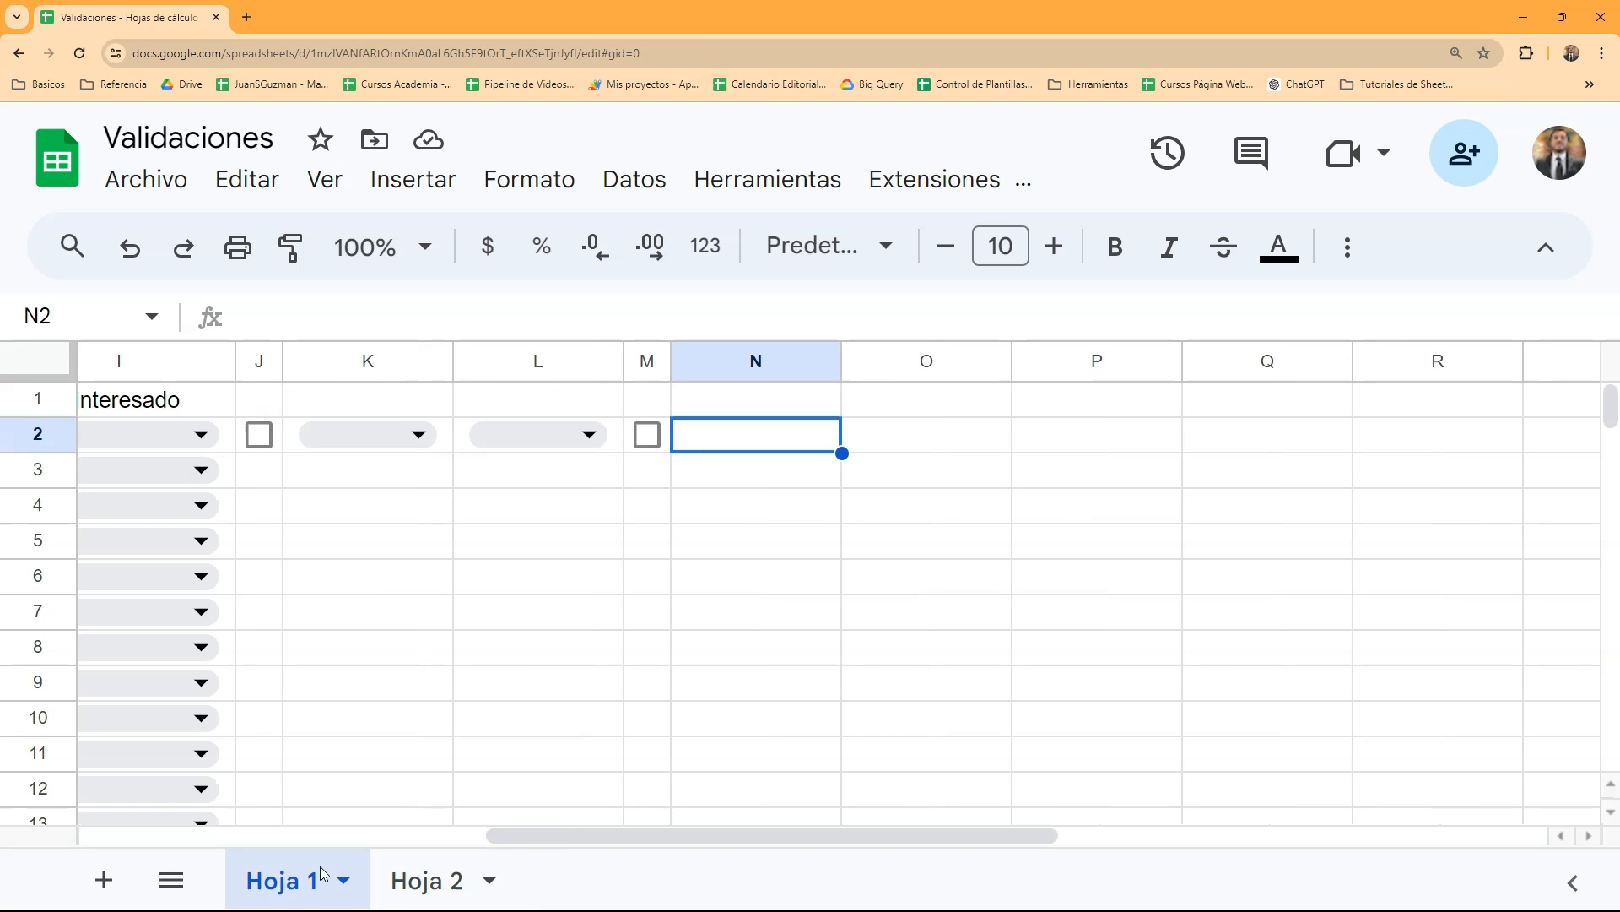
type("@")
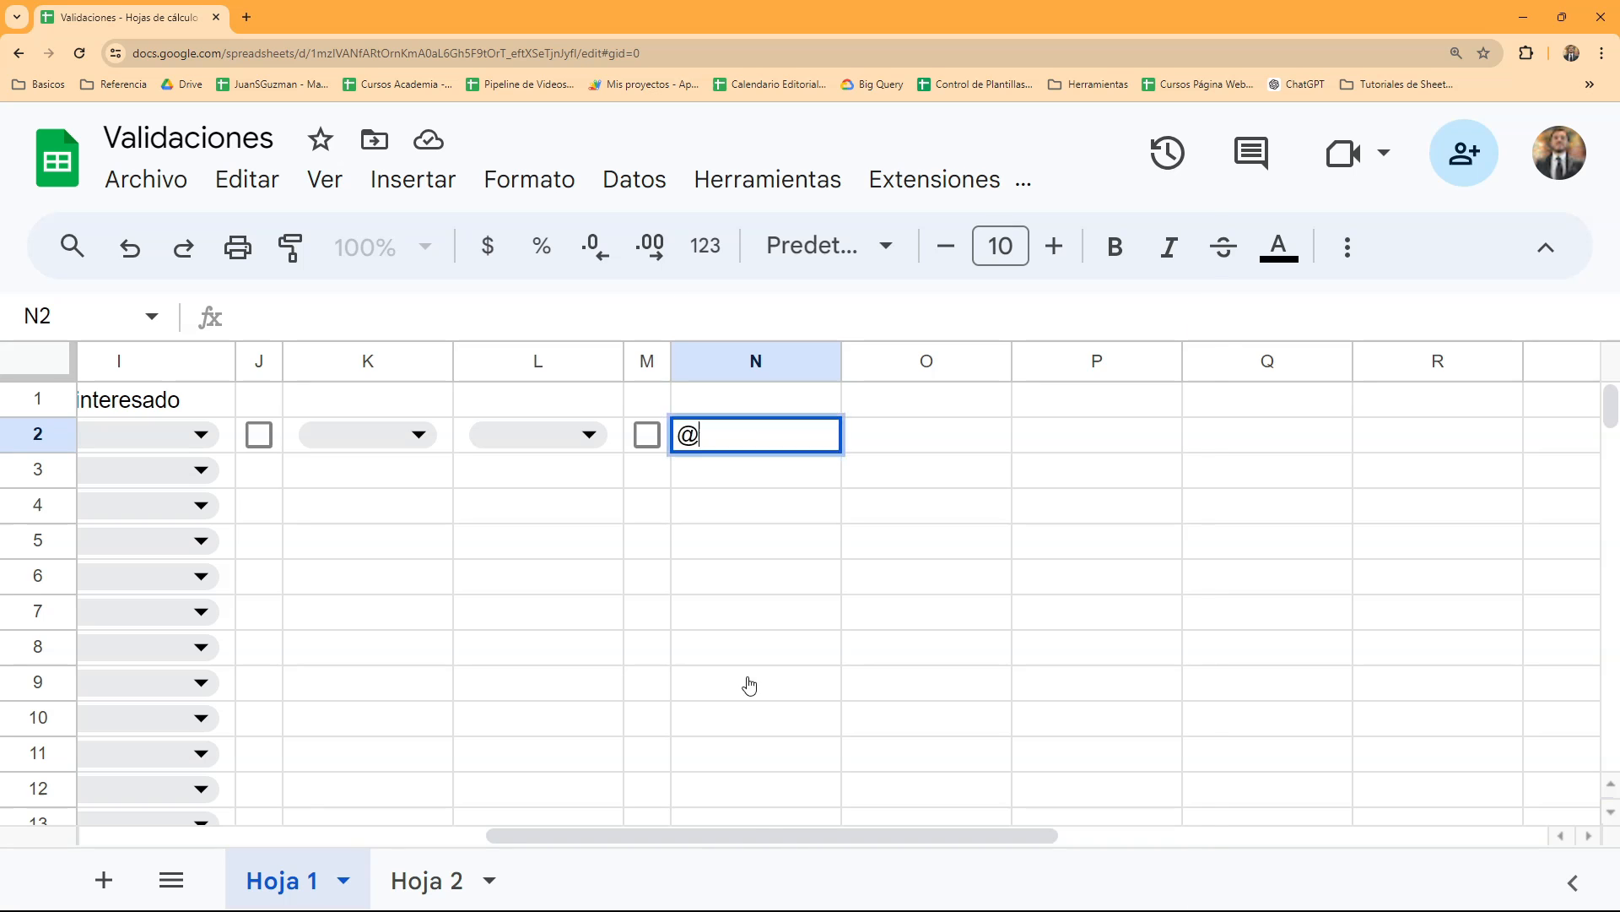
type("desple")
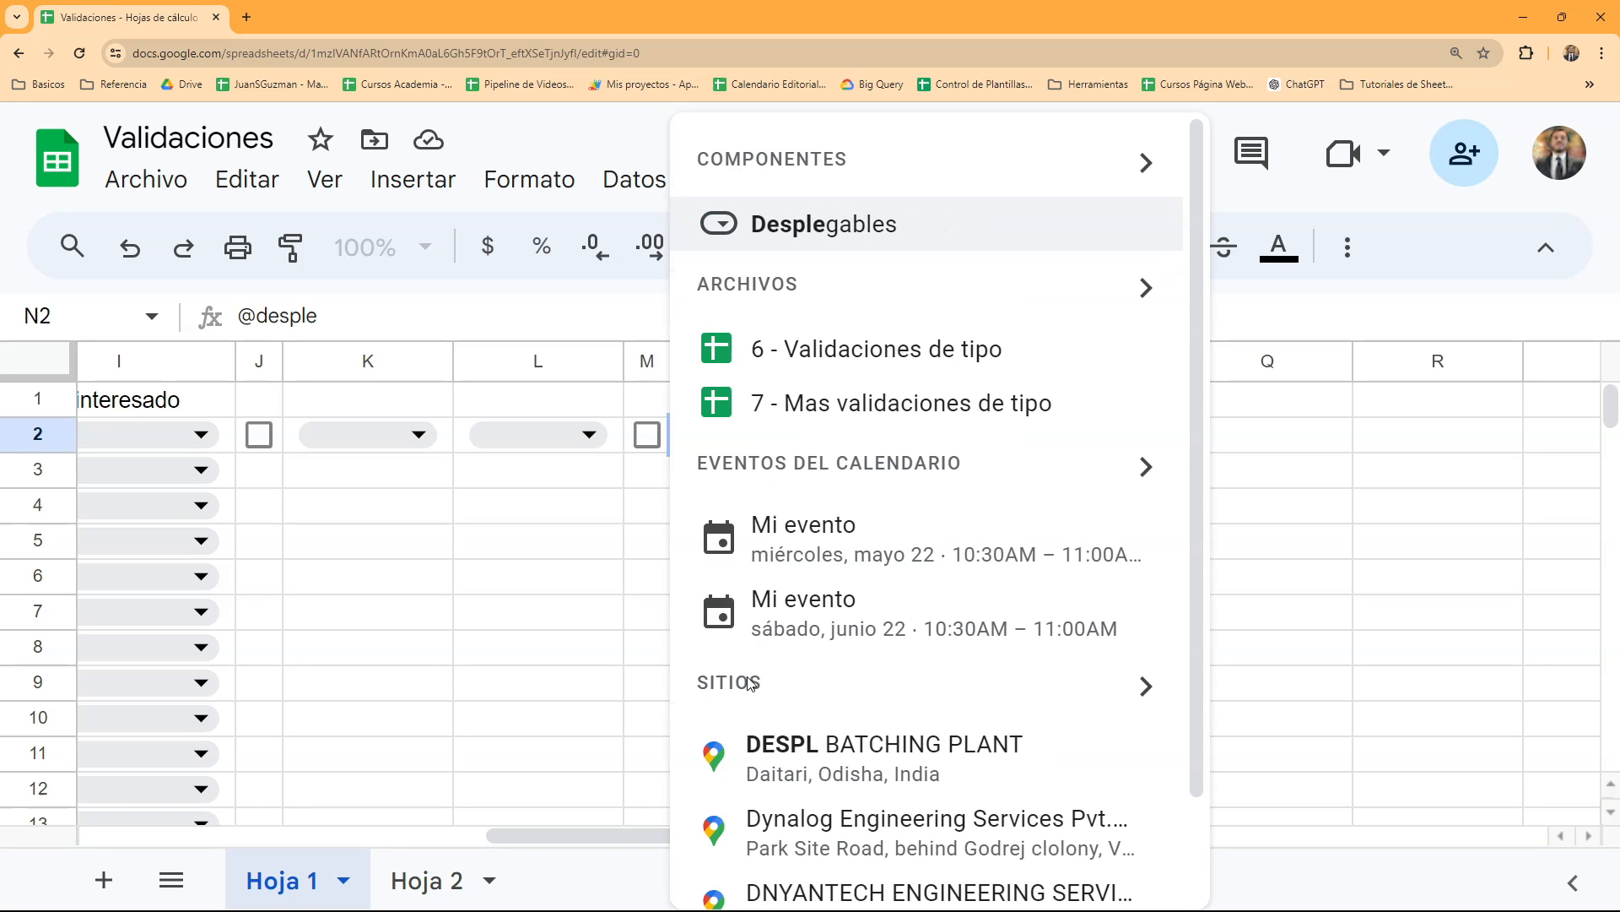
left_click(858, 248)
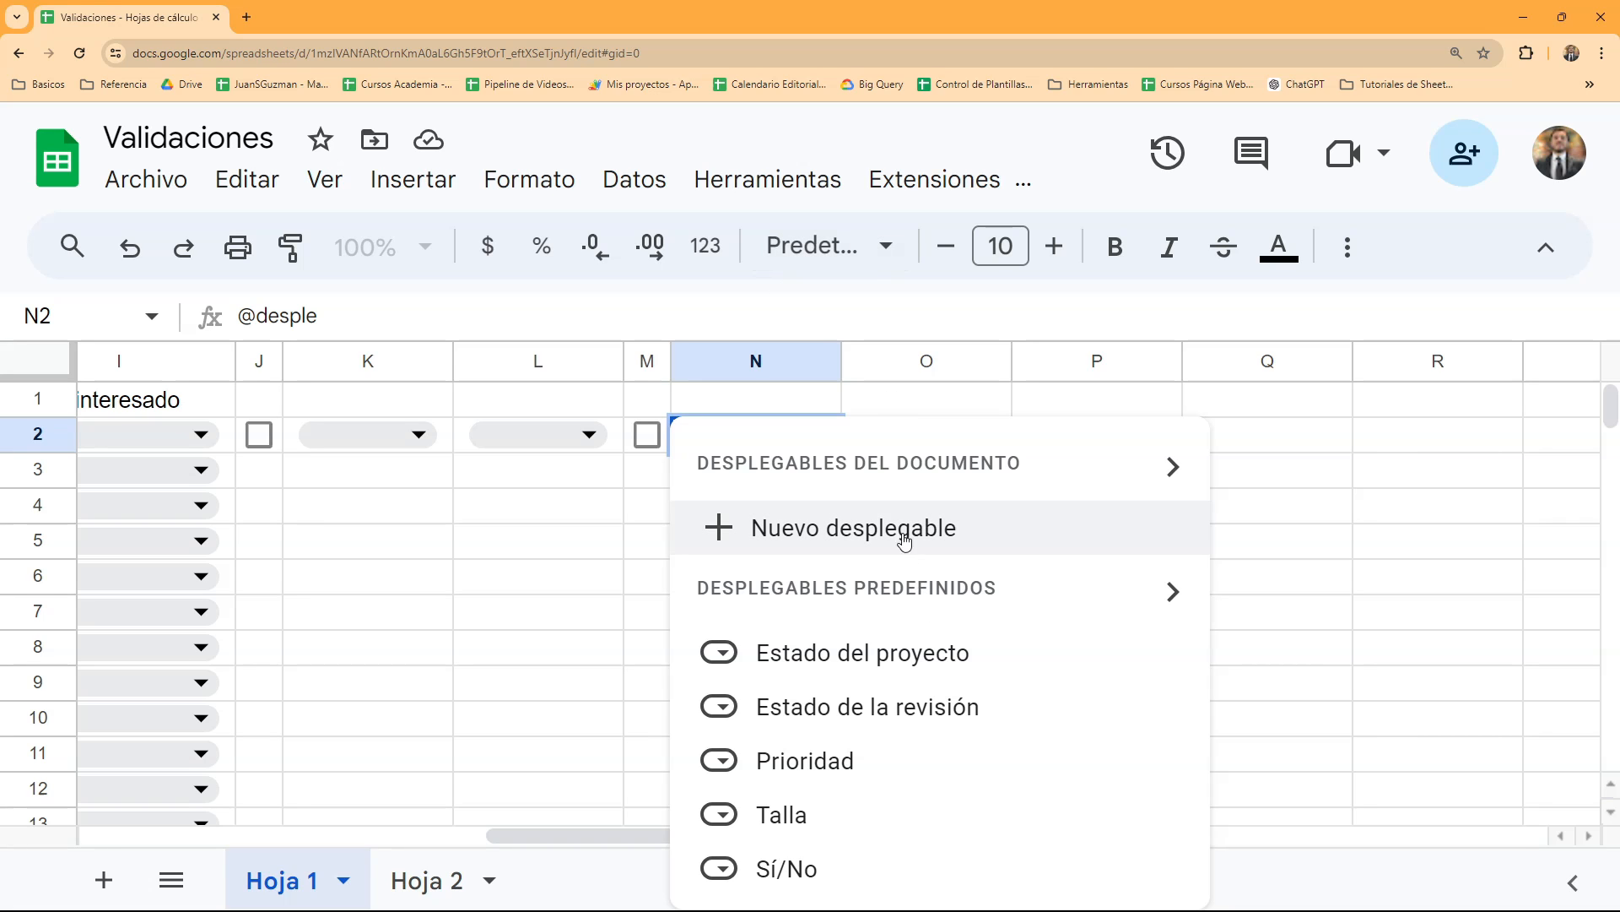
mouse_move(907, 667)
mouse_move(908, 696)
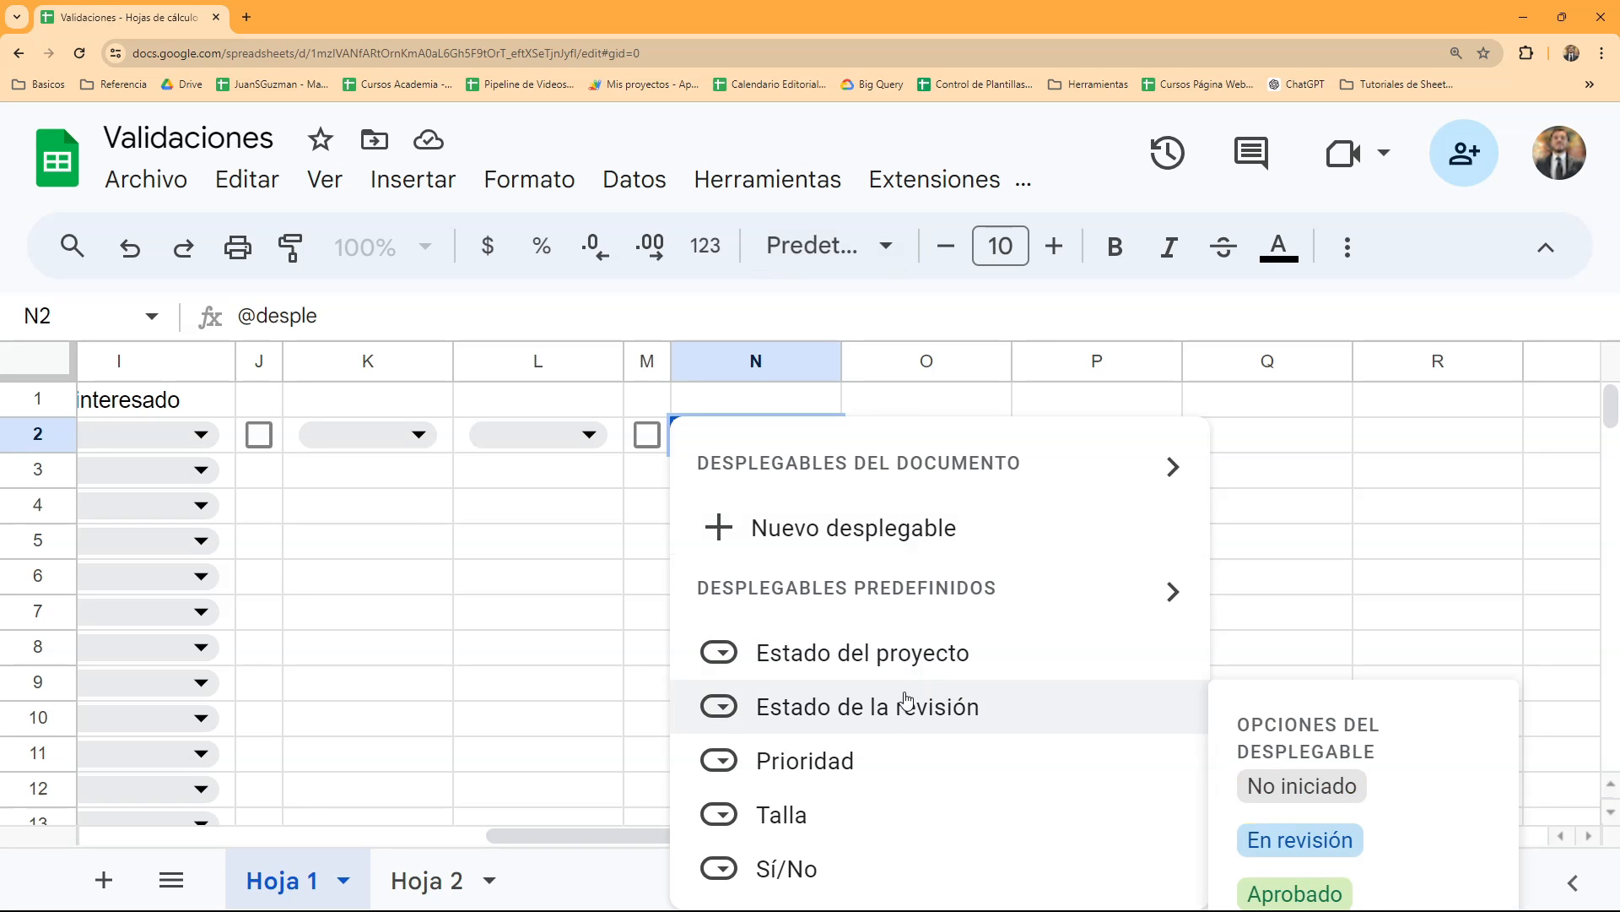
mouse_move(782, 858)
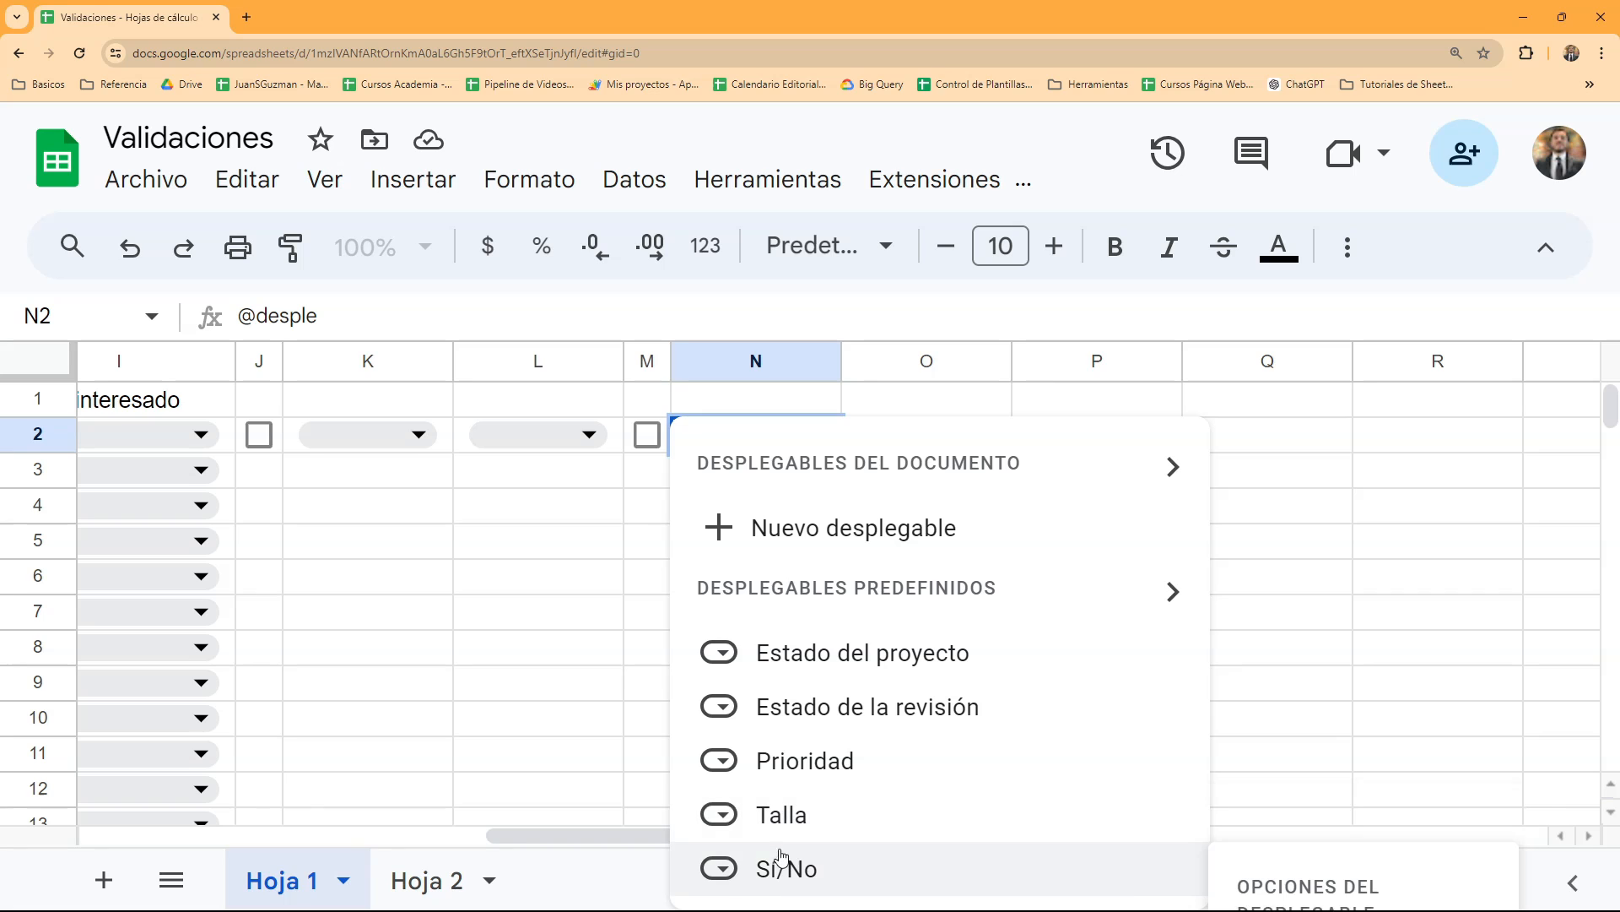
left_click(862, 548)
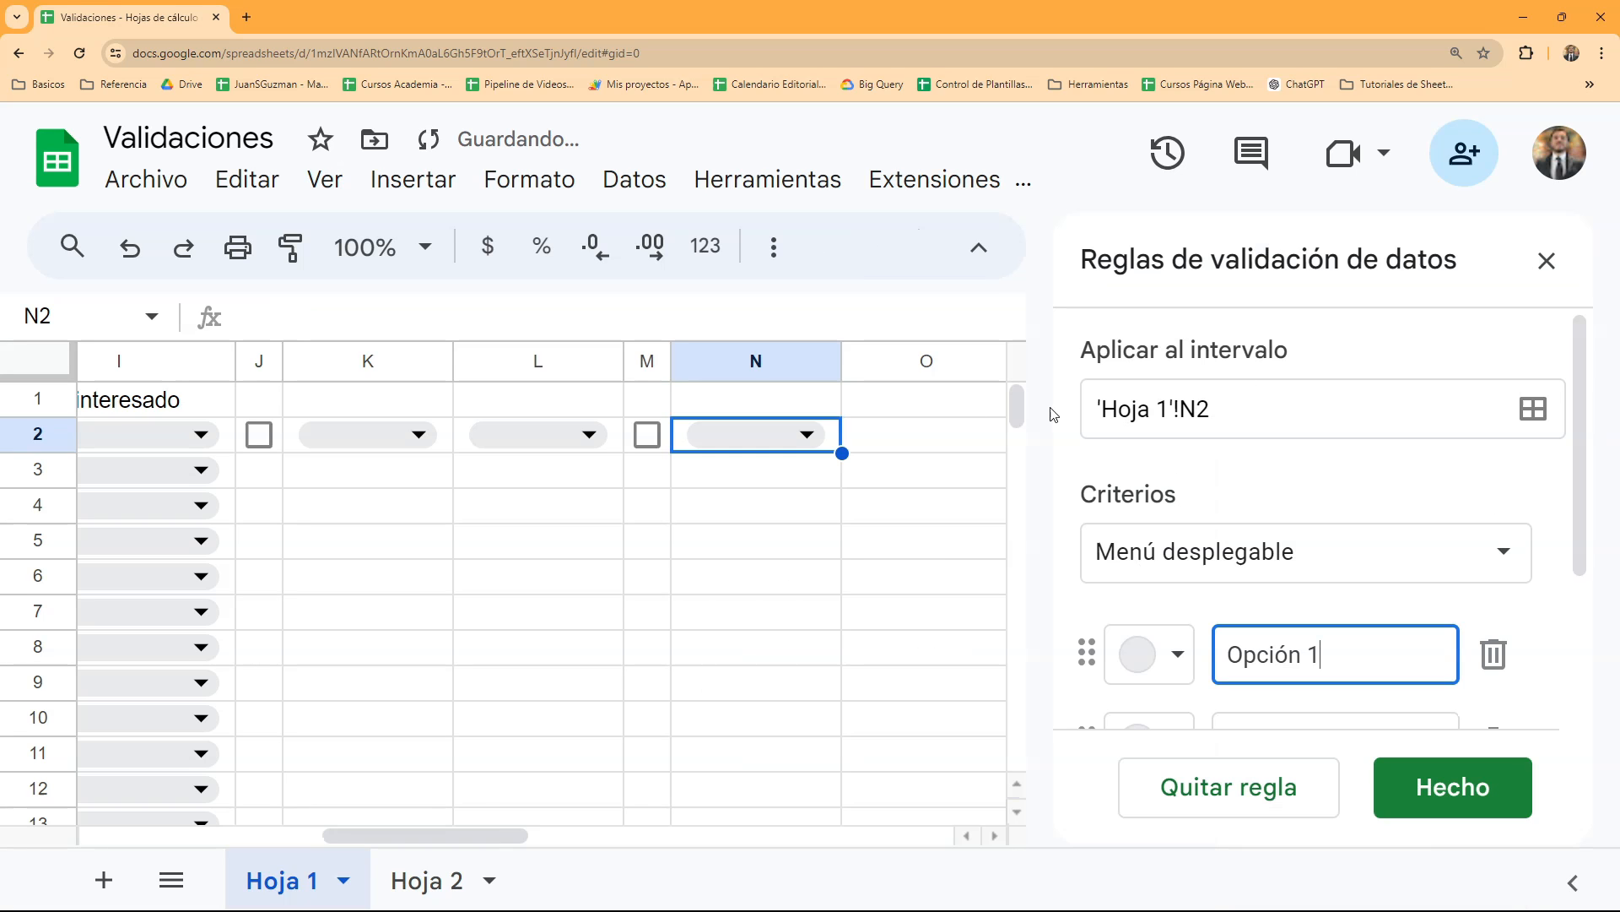
left_click(1544, 261)
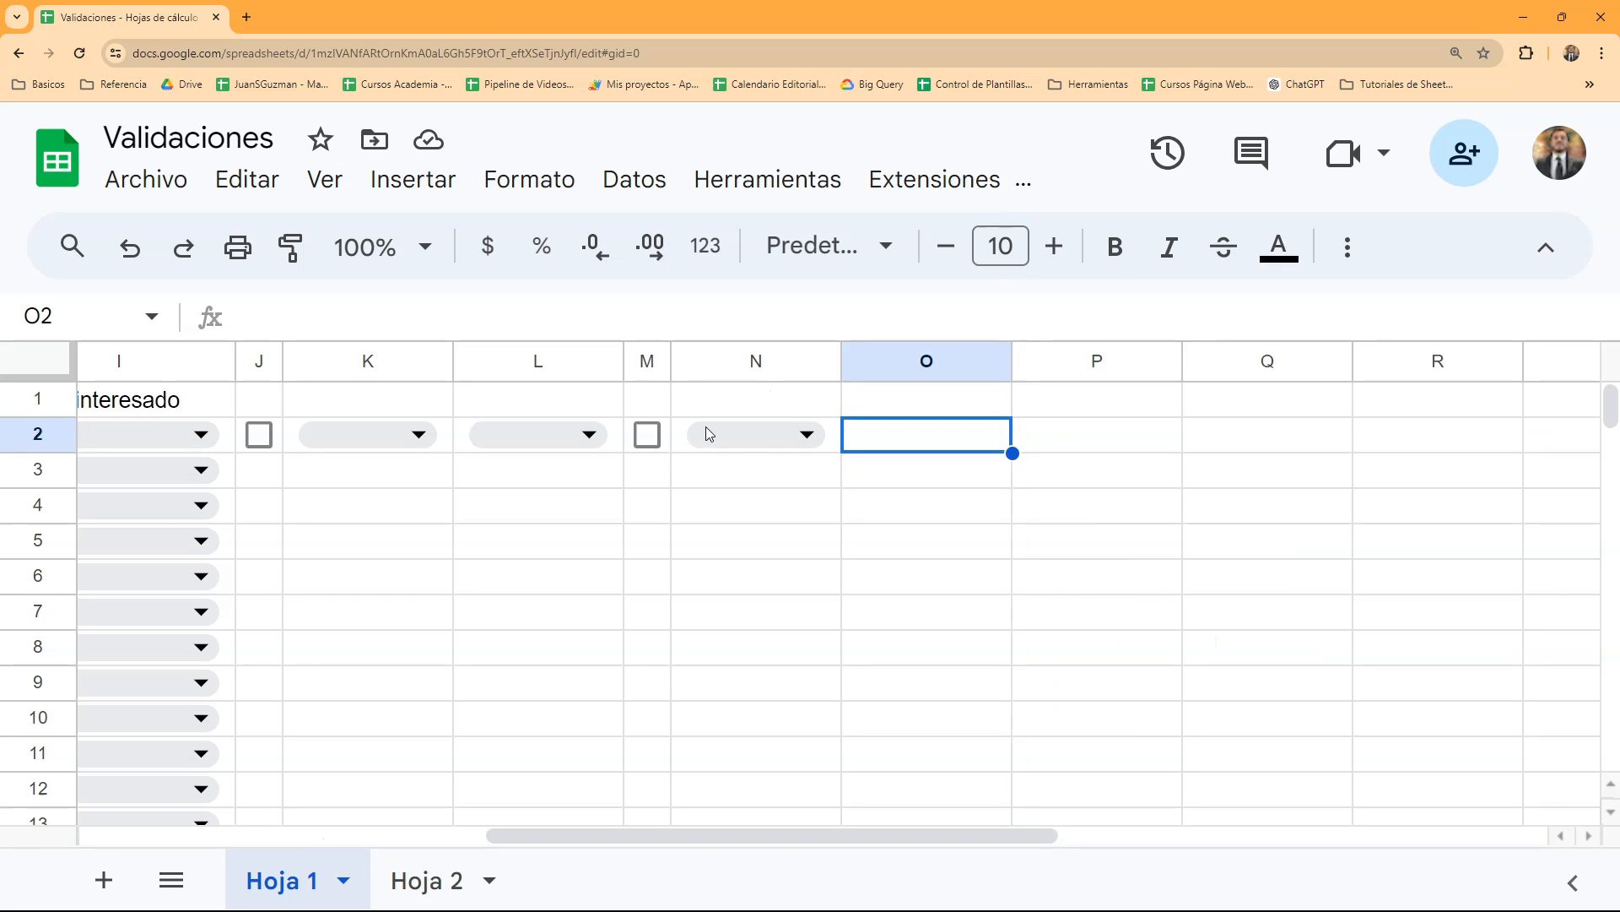
- Insert a drop-down in cell O2 from the cell's own actions and close the data validation rules
left_click(752, 456)
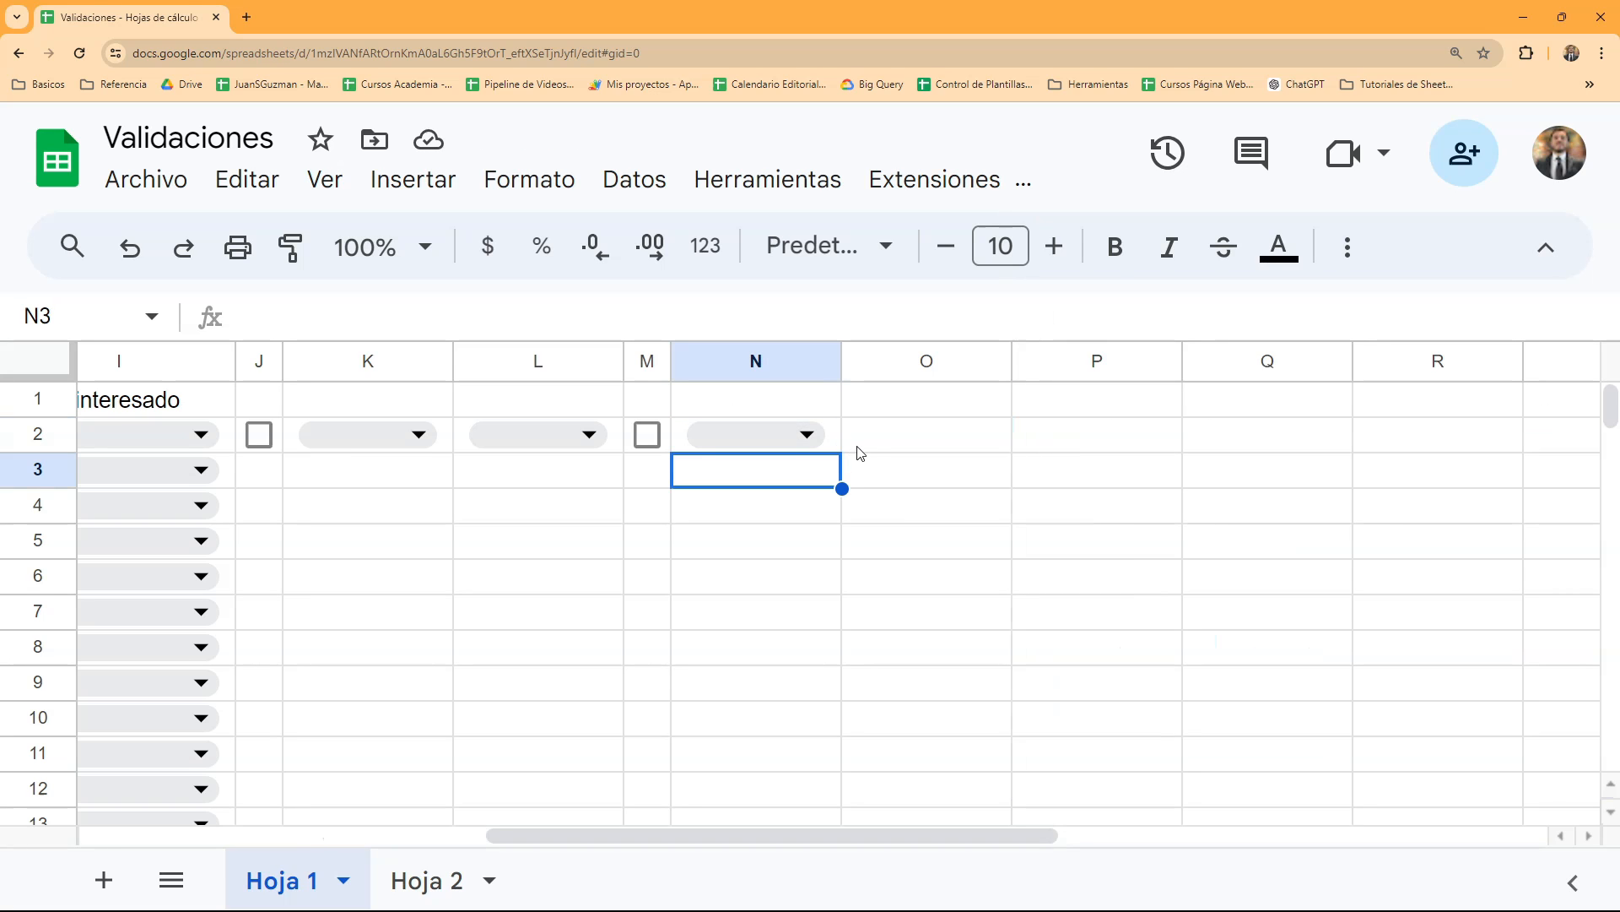
right_click(872, 449)
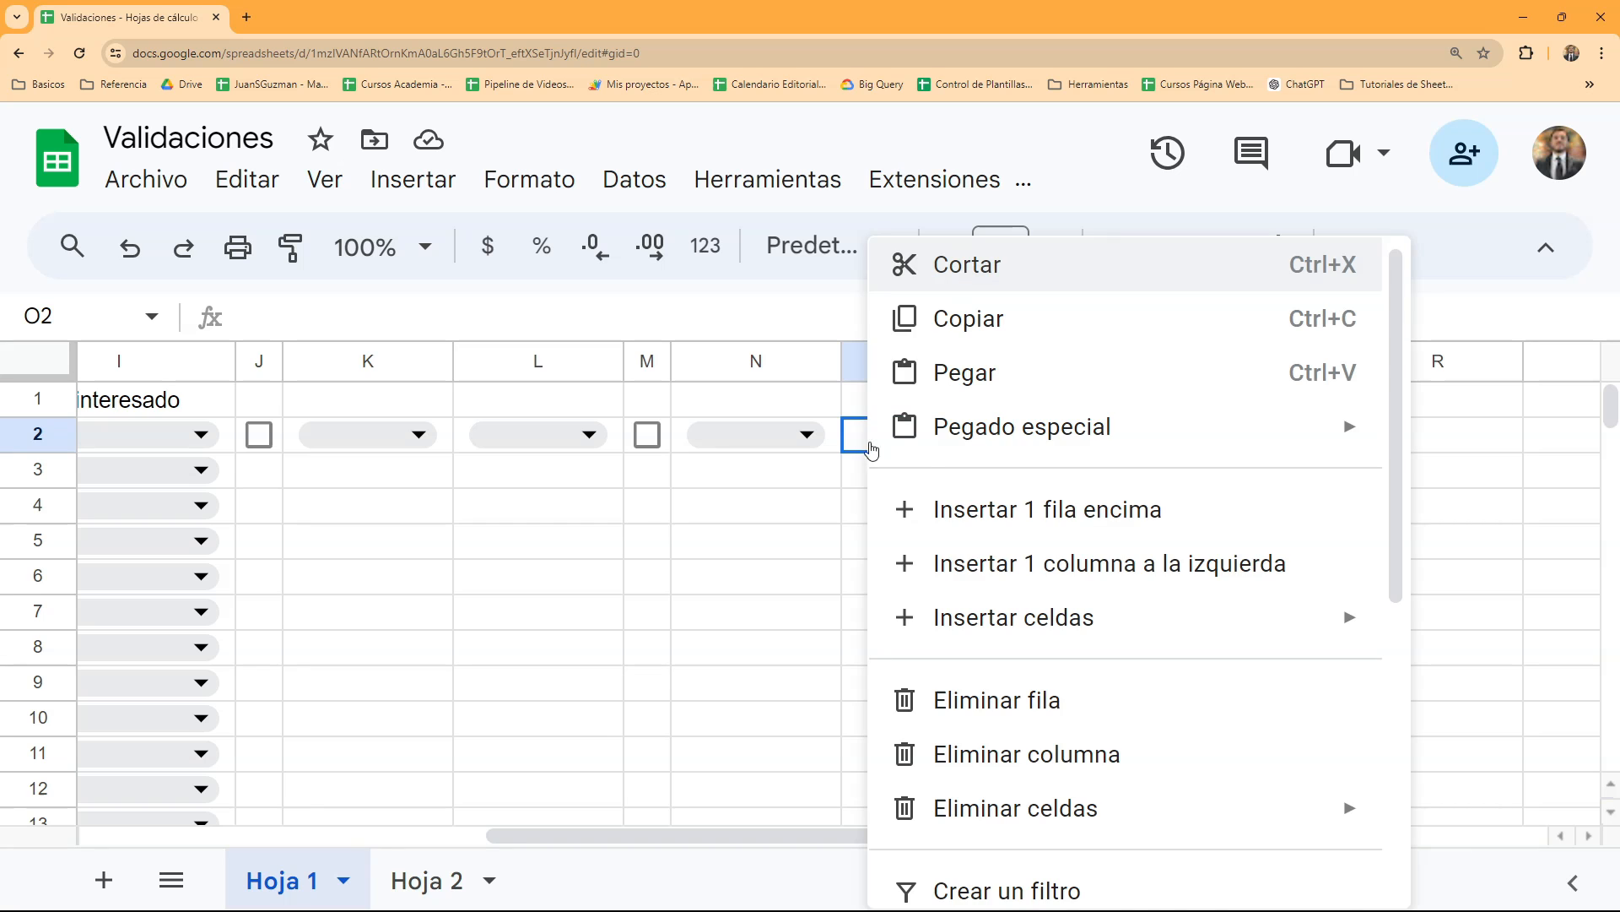
scroll(980, 507, "down", 5)
scroll(982, 496, "down", 1)
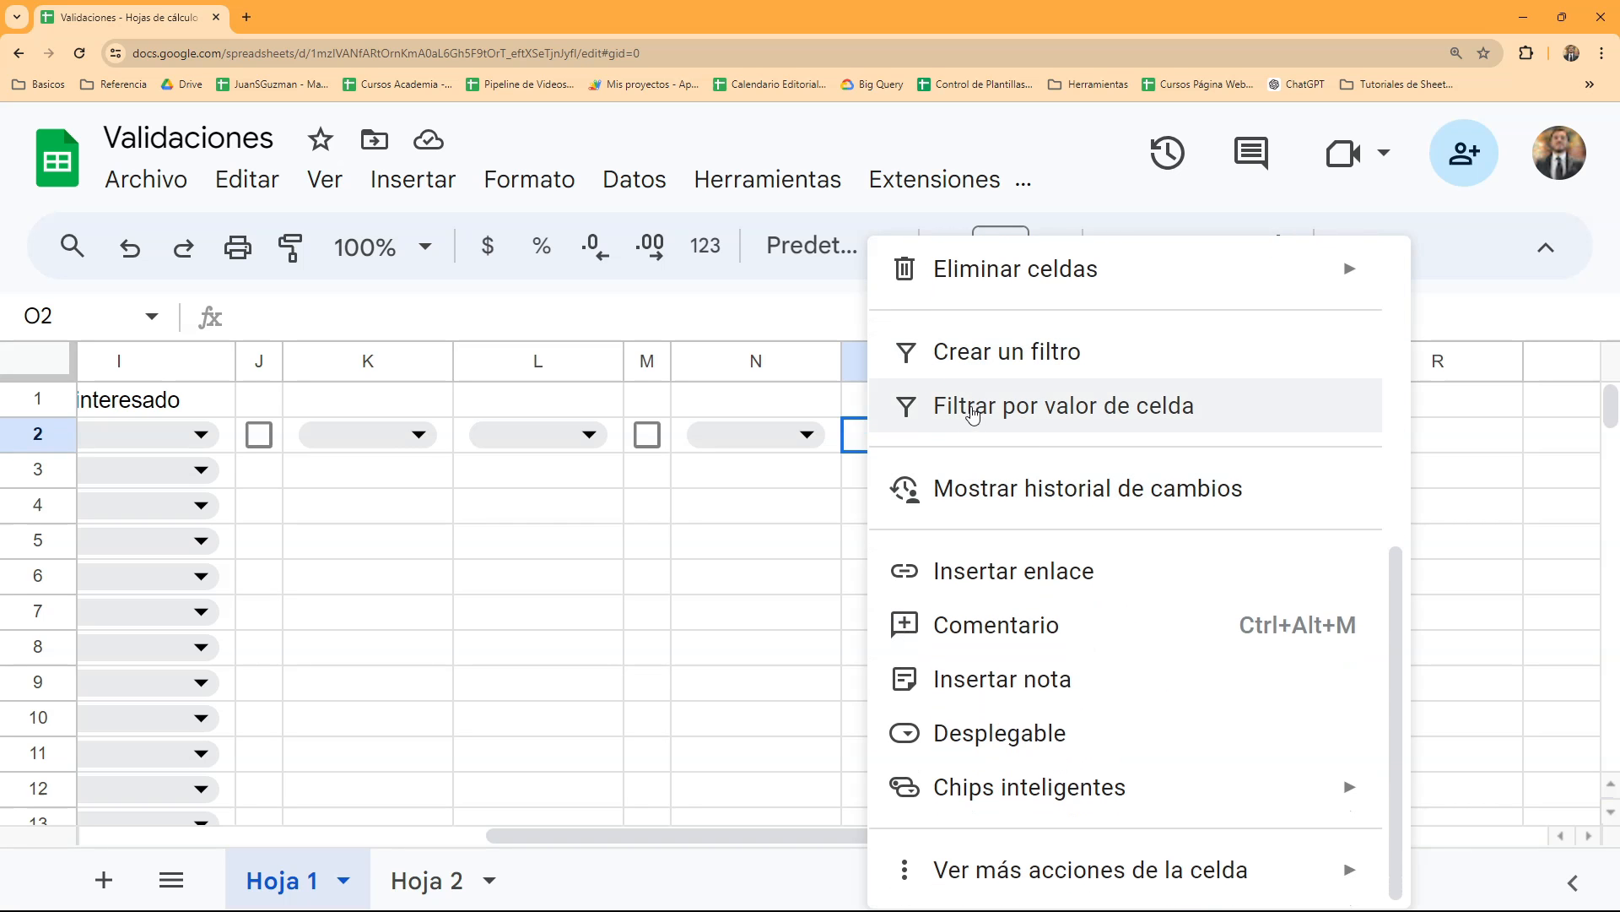
left_click(1005, 744)
left_click(873, 574)
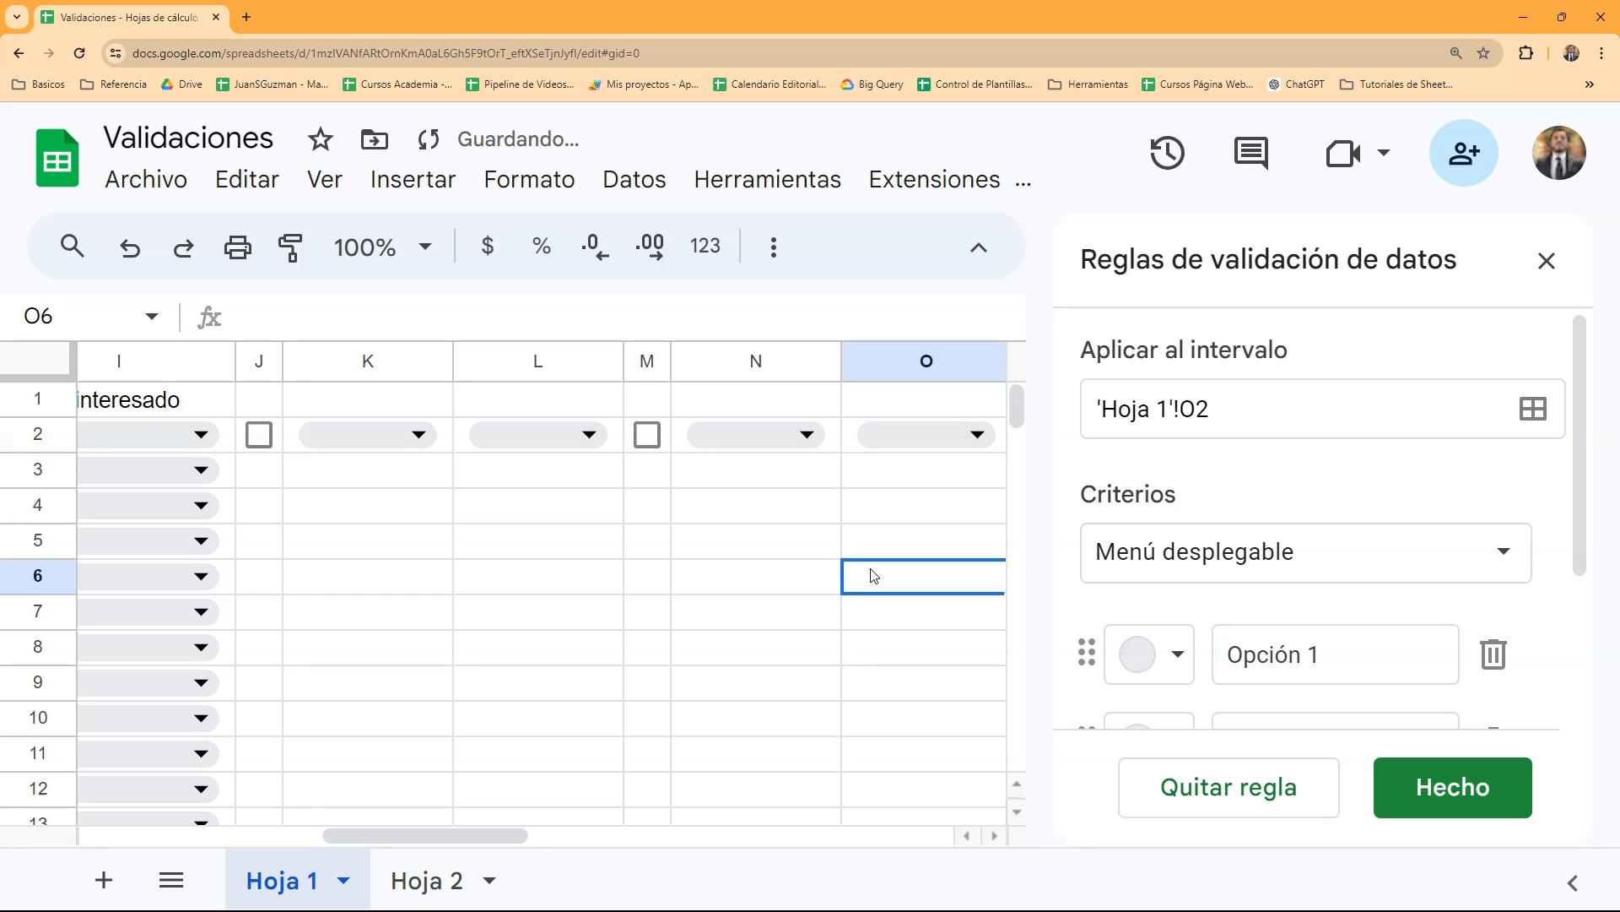
left_click(1546, 262)
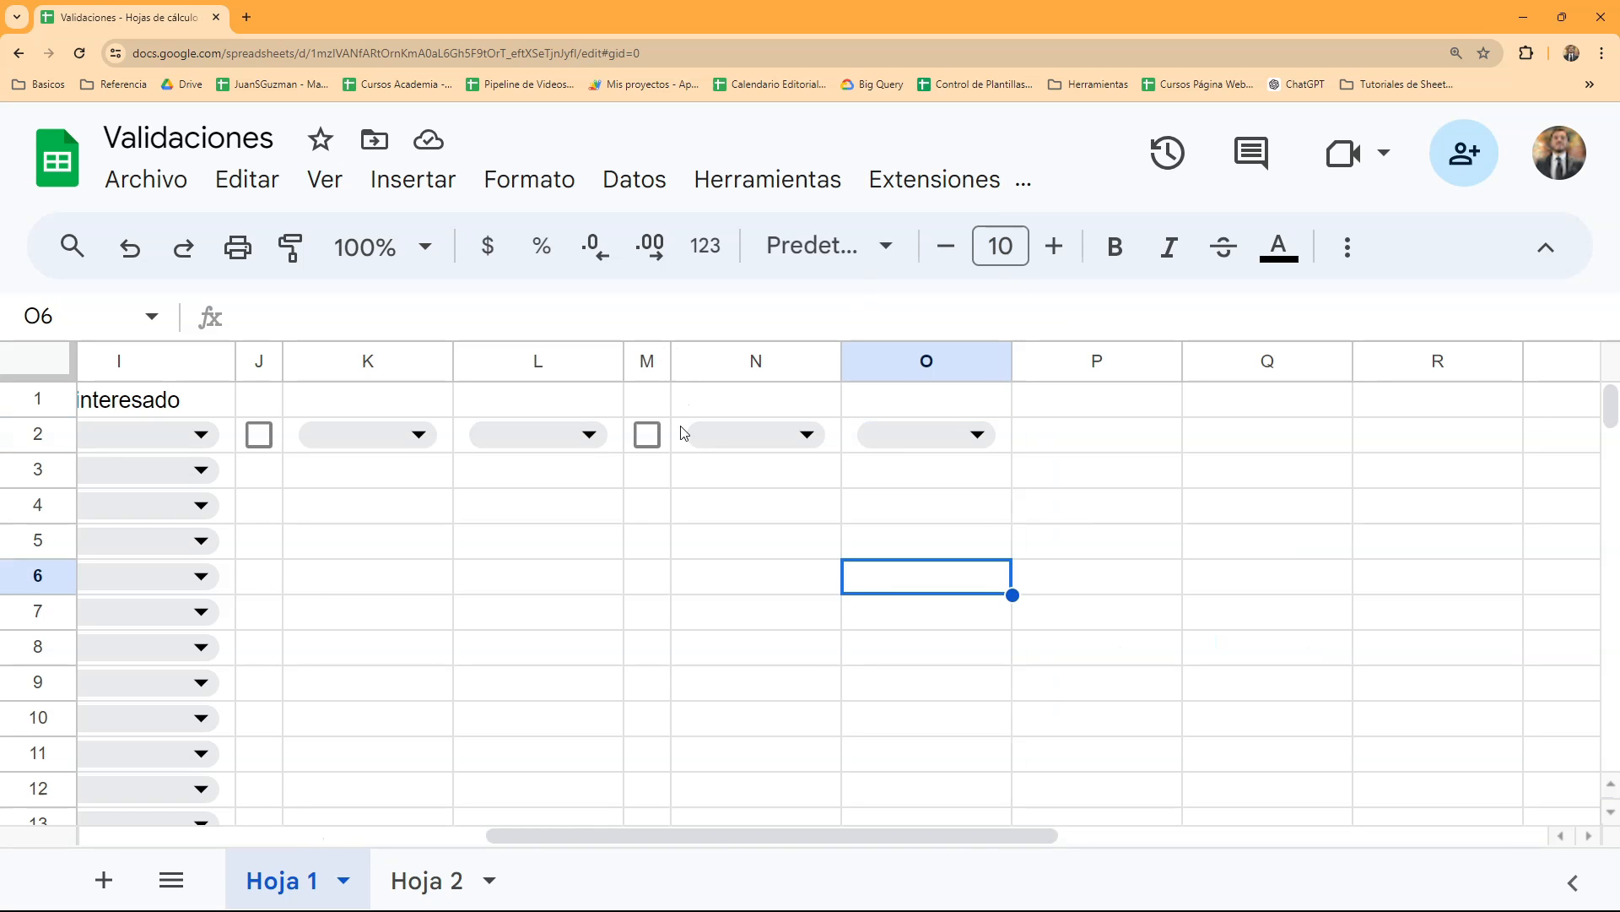
- Review the data commands and the command search, and open the insertion options for cell J2
left_click(650, 187)
left_click(419, 572)
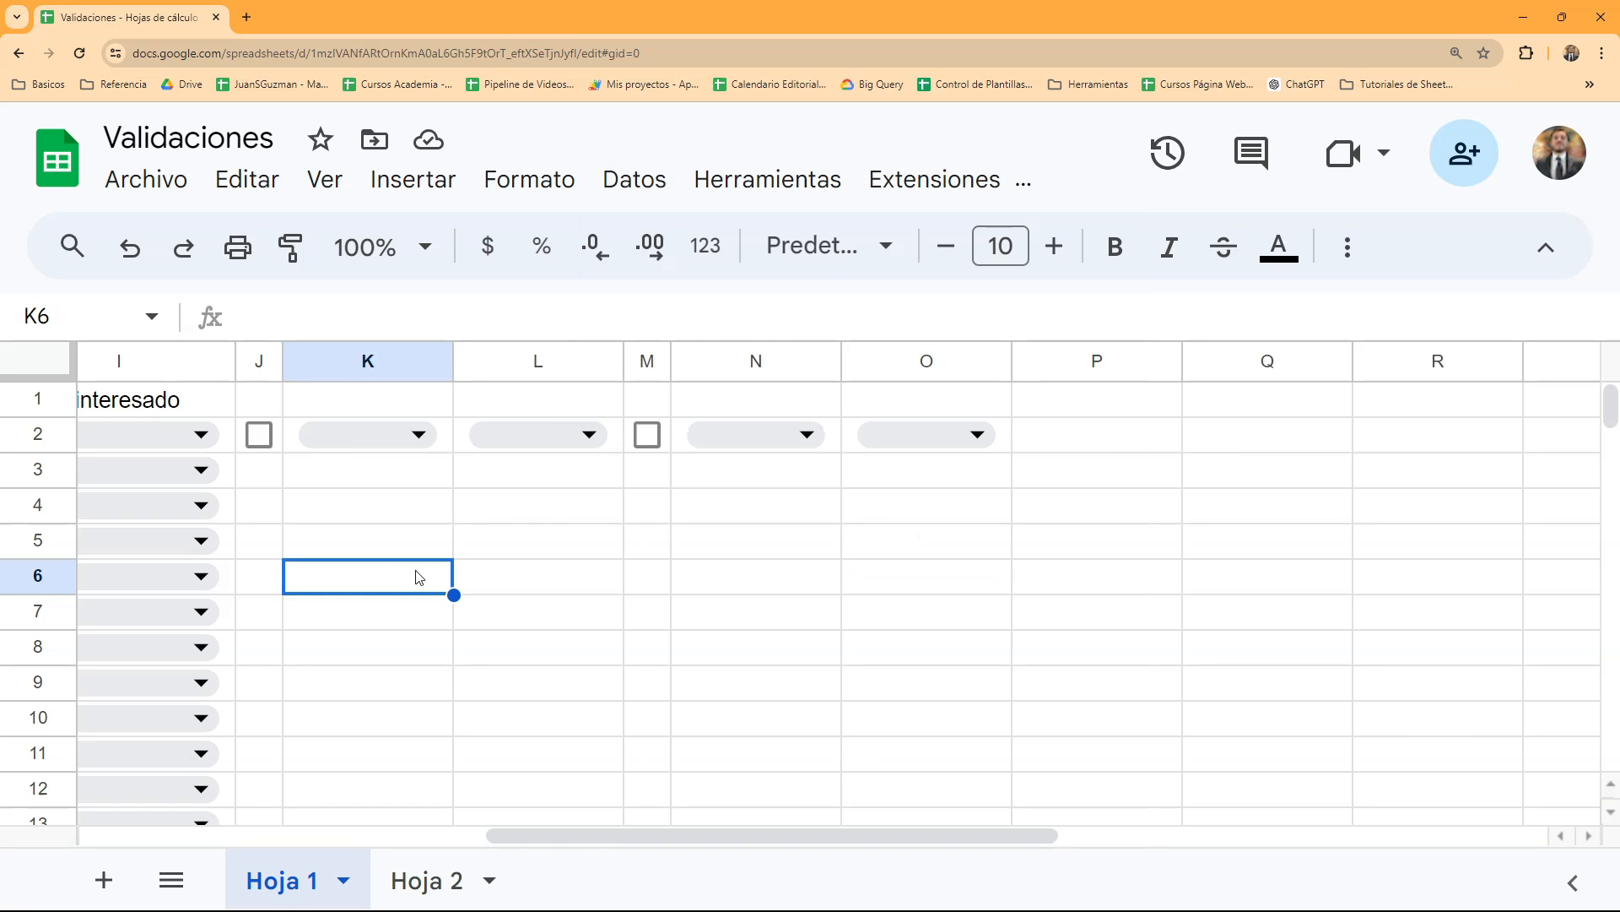
left_click(63, 245)
left_click(799, 535)
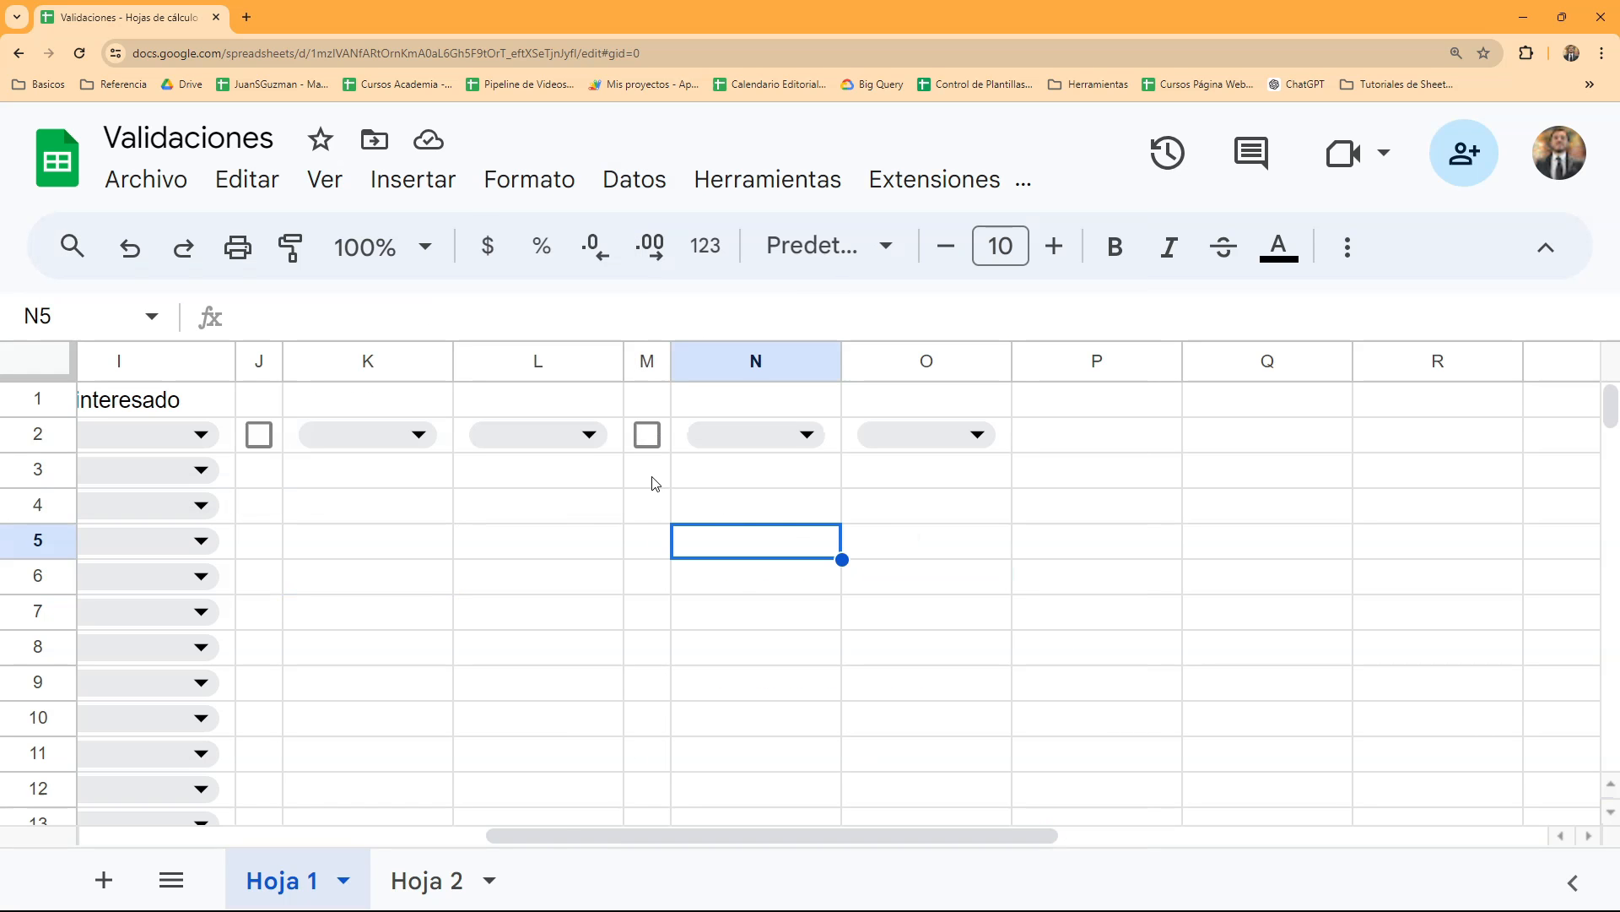
left_click(278, 447)
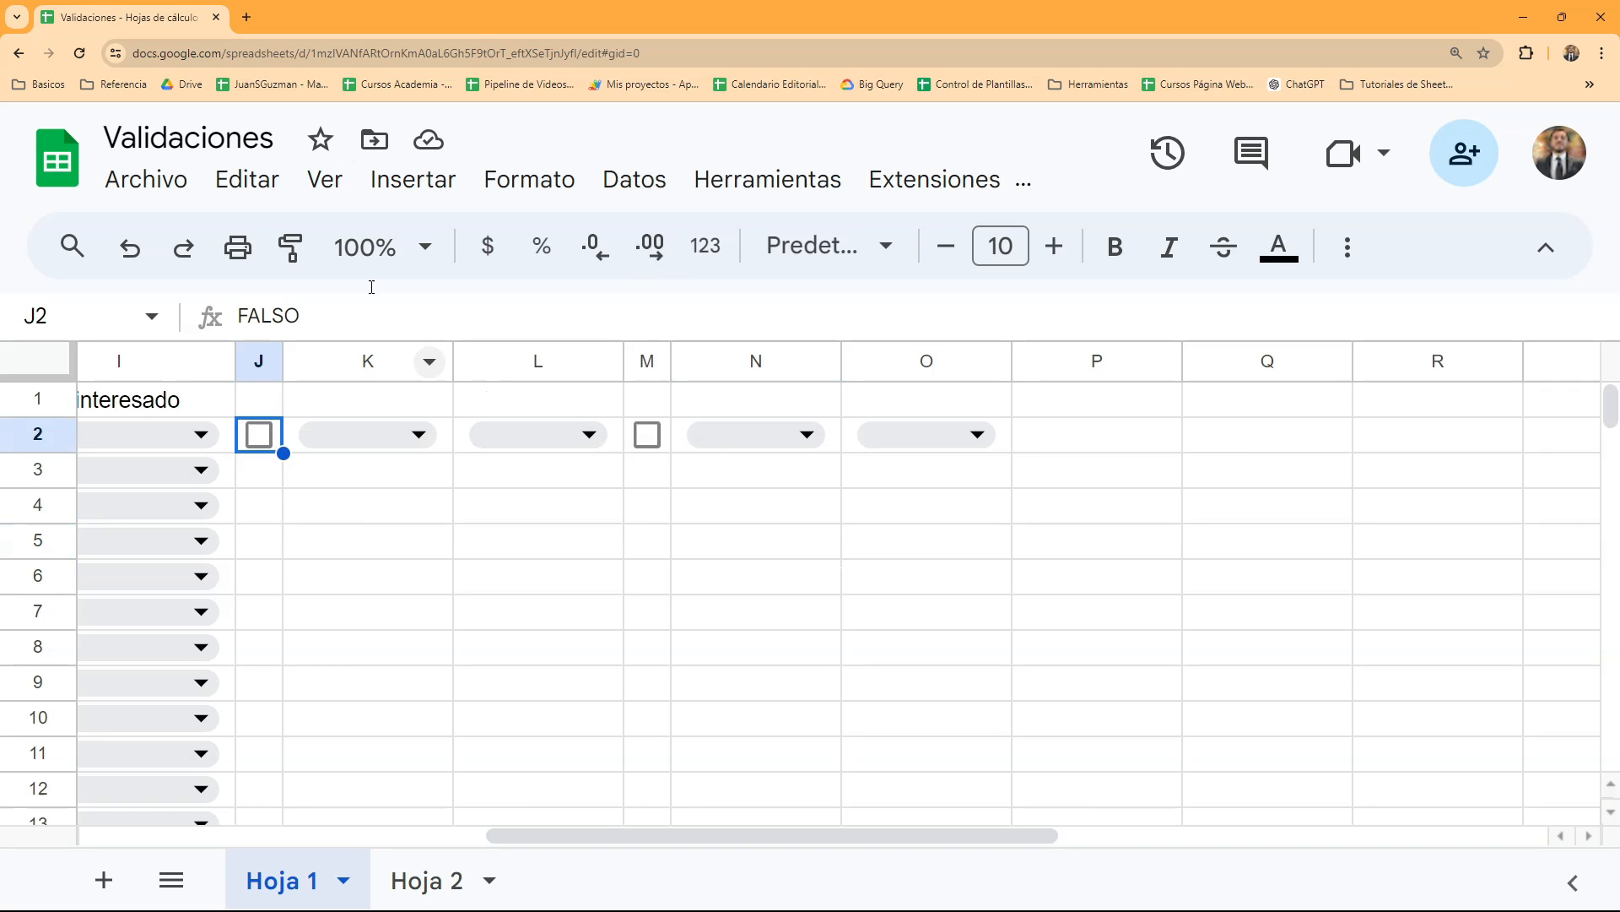
left_click(411, 180)
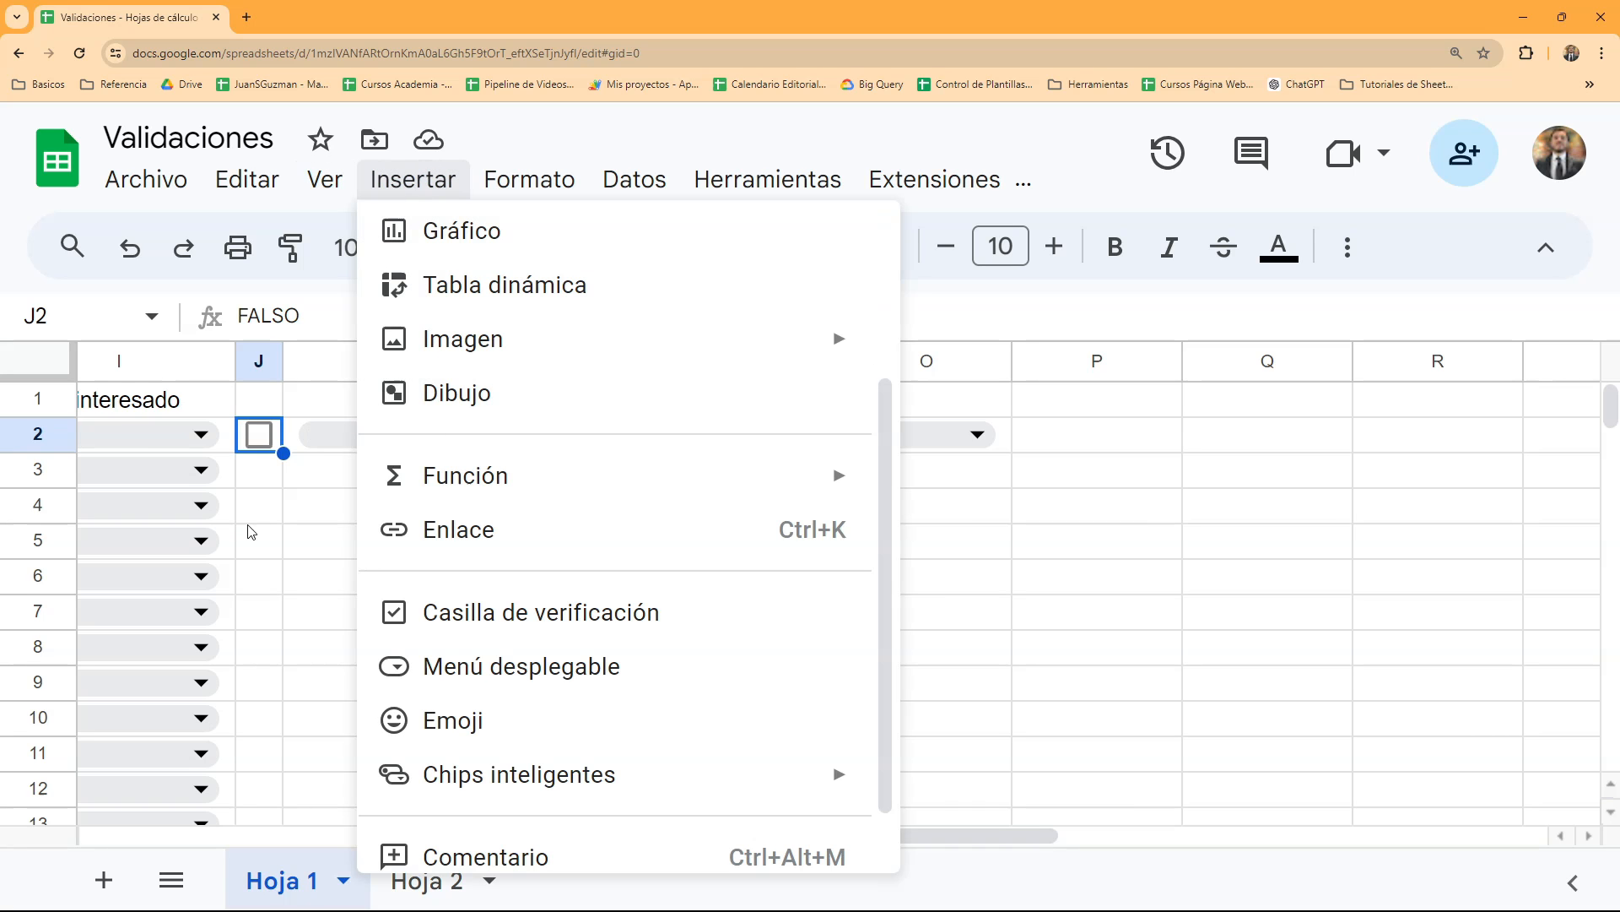
- Review the data commands and the cell actions available for drop-down cell L2 on Hoja 1
left_click(275, 509)
left_click(622, 445)
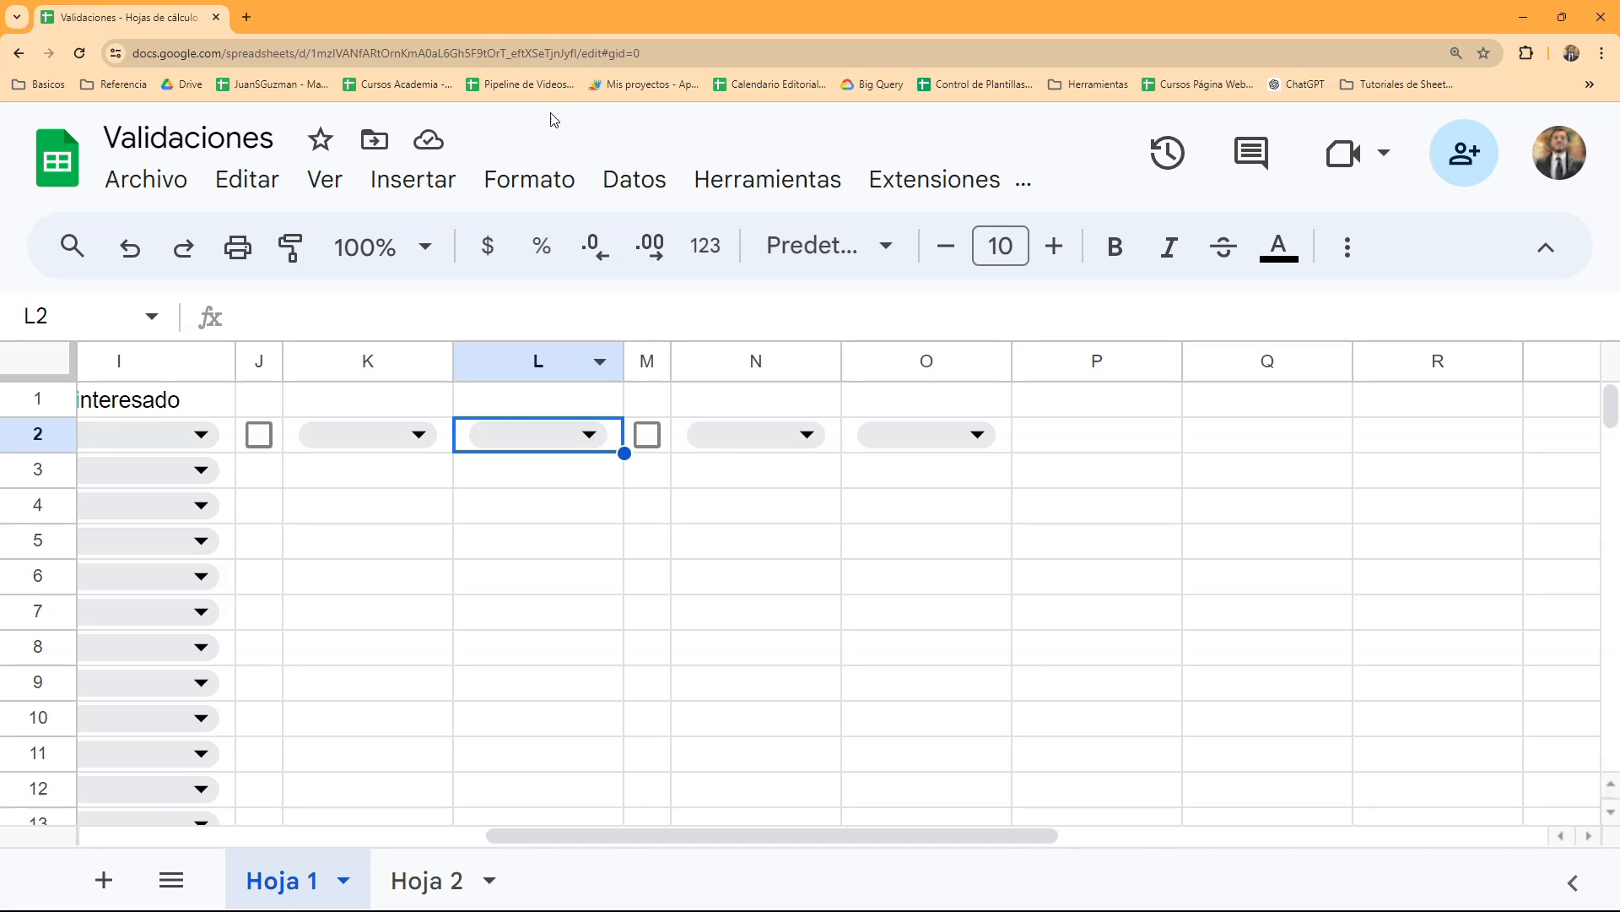
left_click(568, 178)
mouse_move(639, 184)
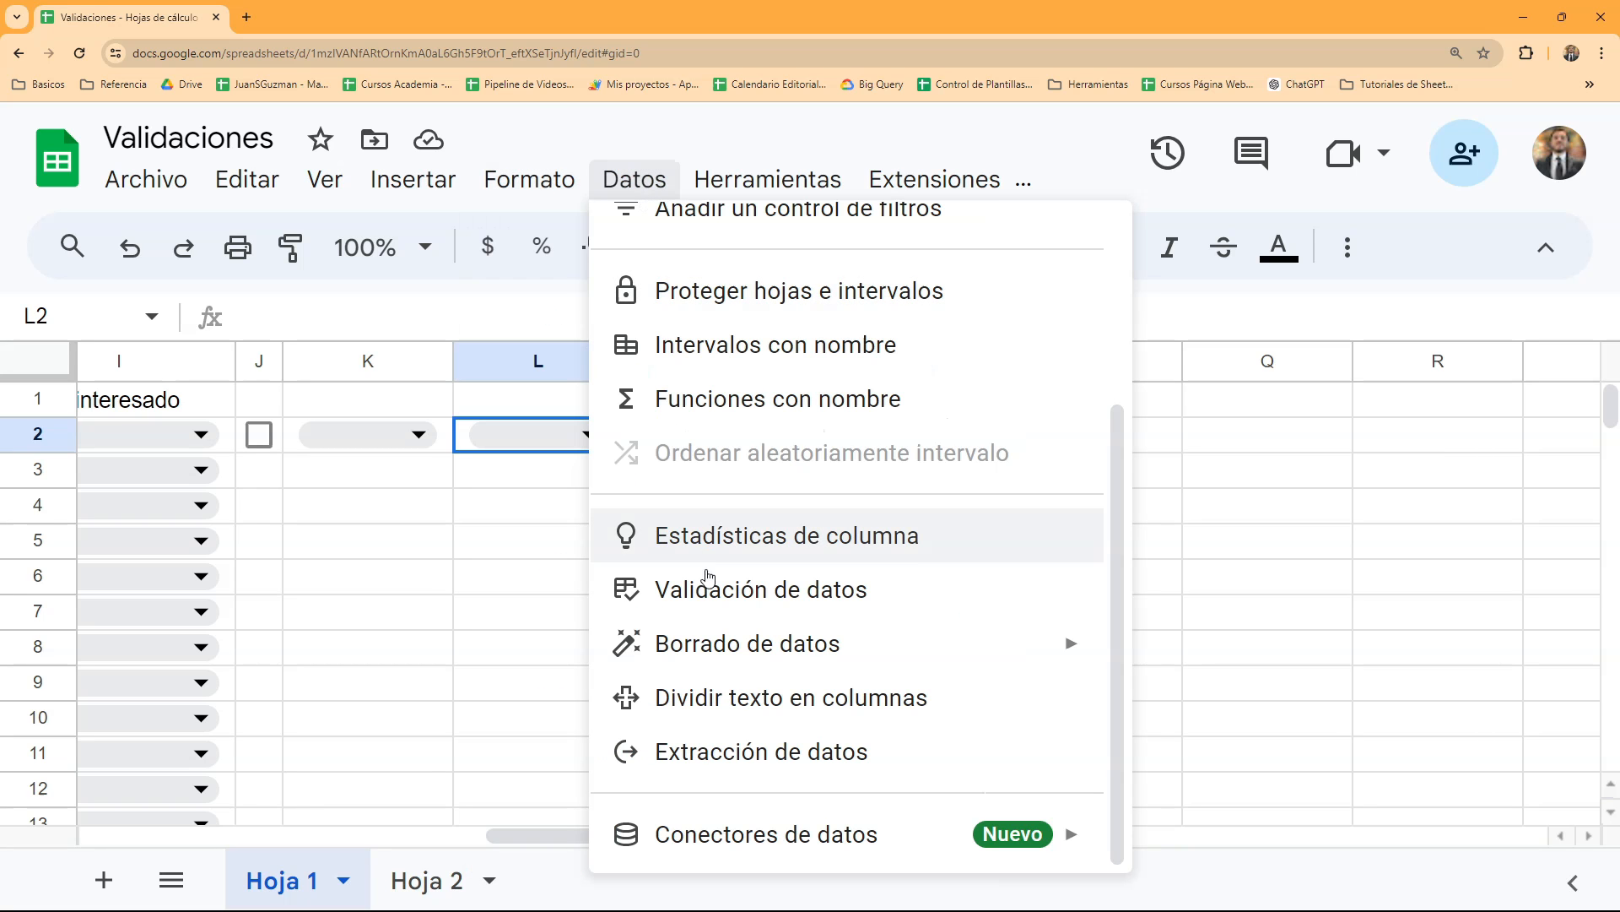
left_click(528, 476)
right_click(582, 435)
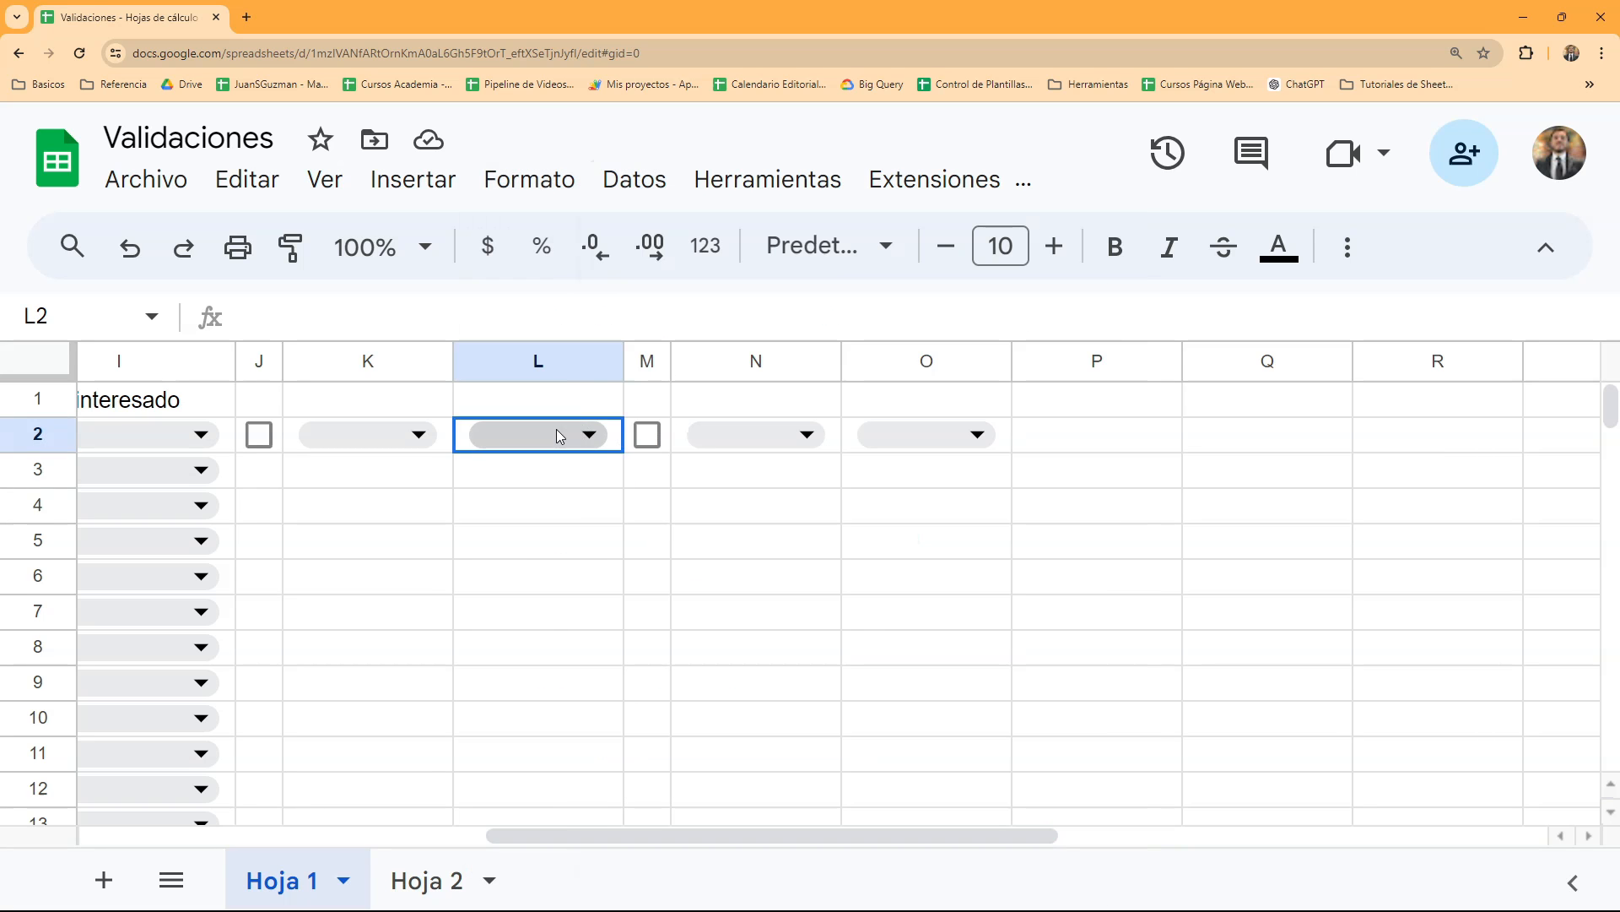
scroll(622, 650, "down", 6)
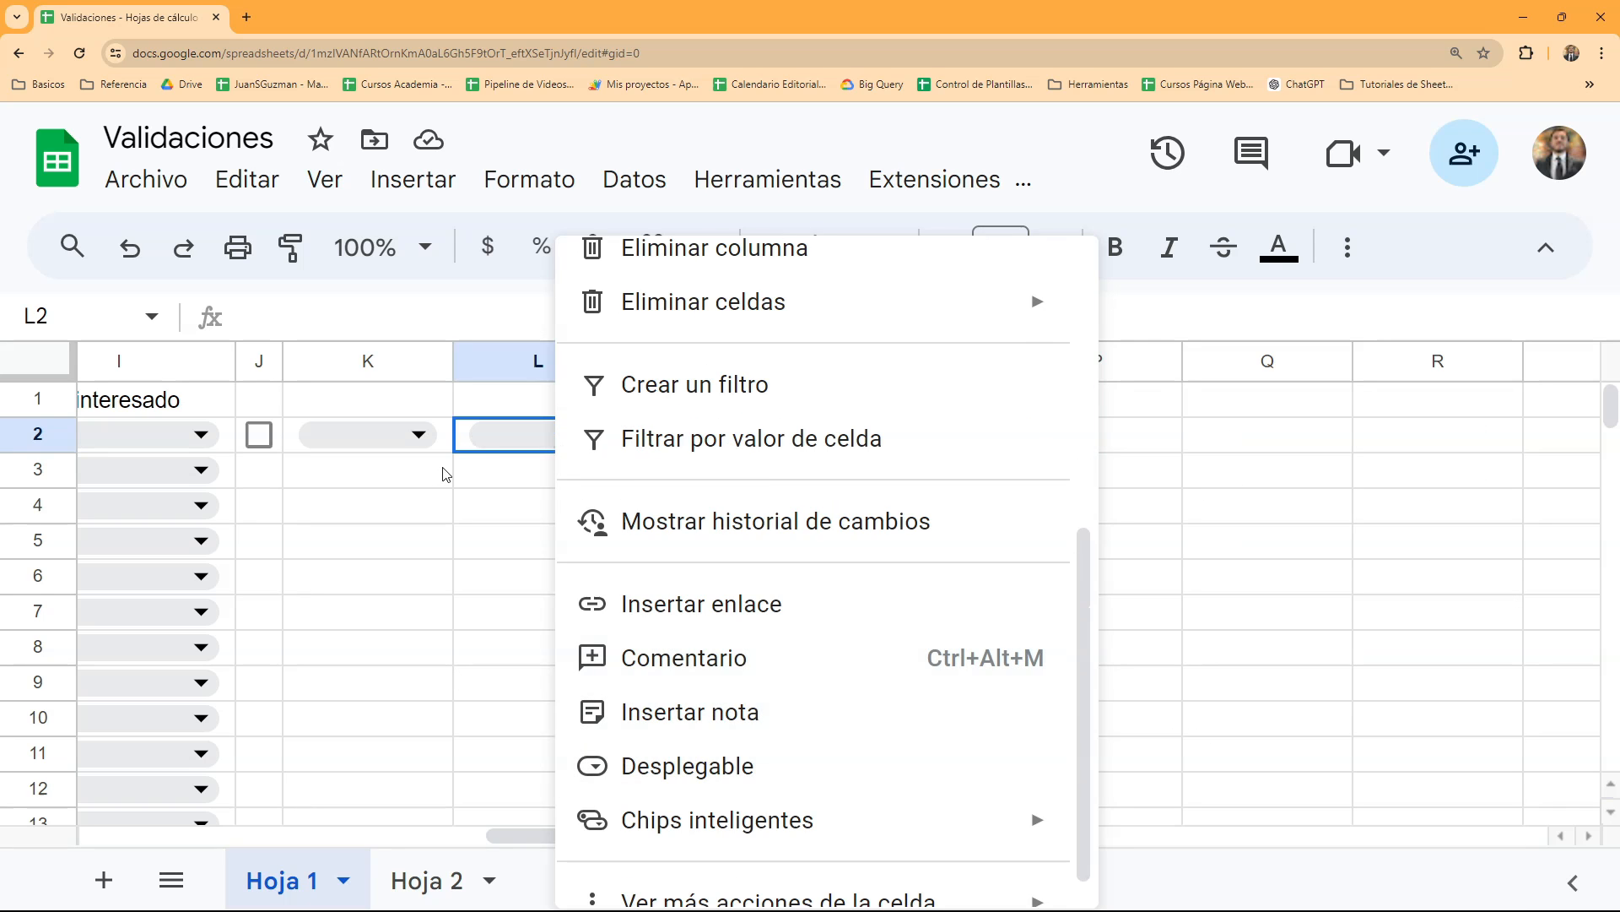
left_click(469, 480)
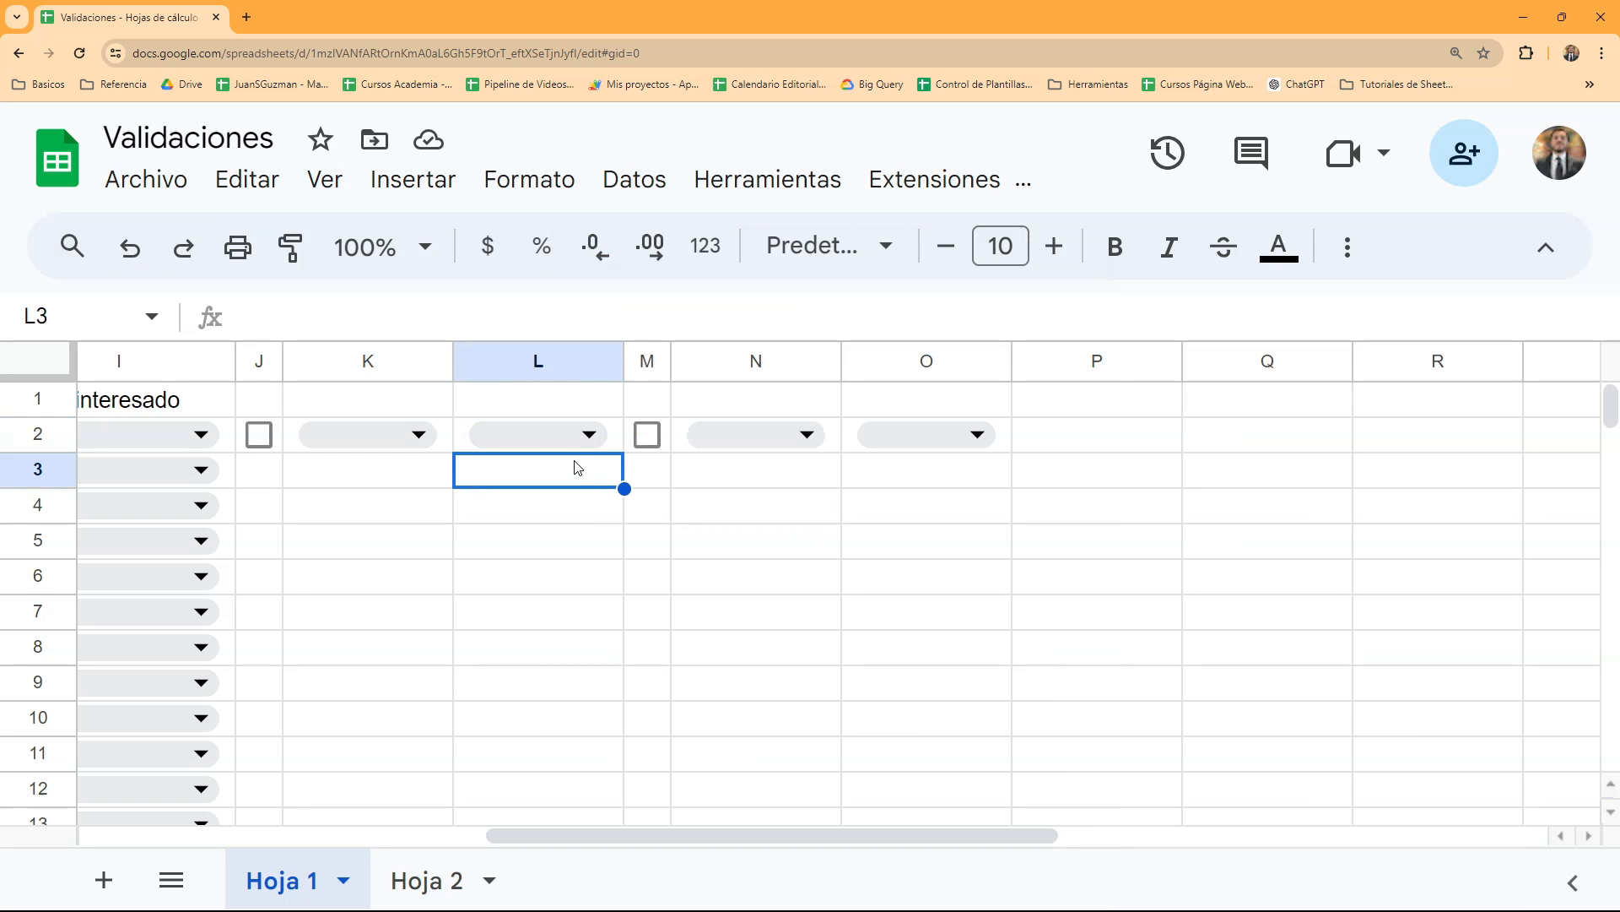
left_click(666, 480)
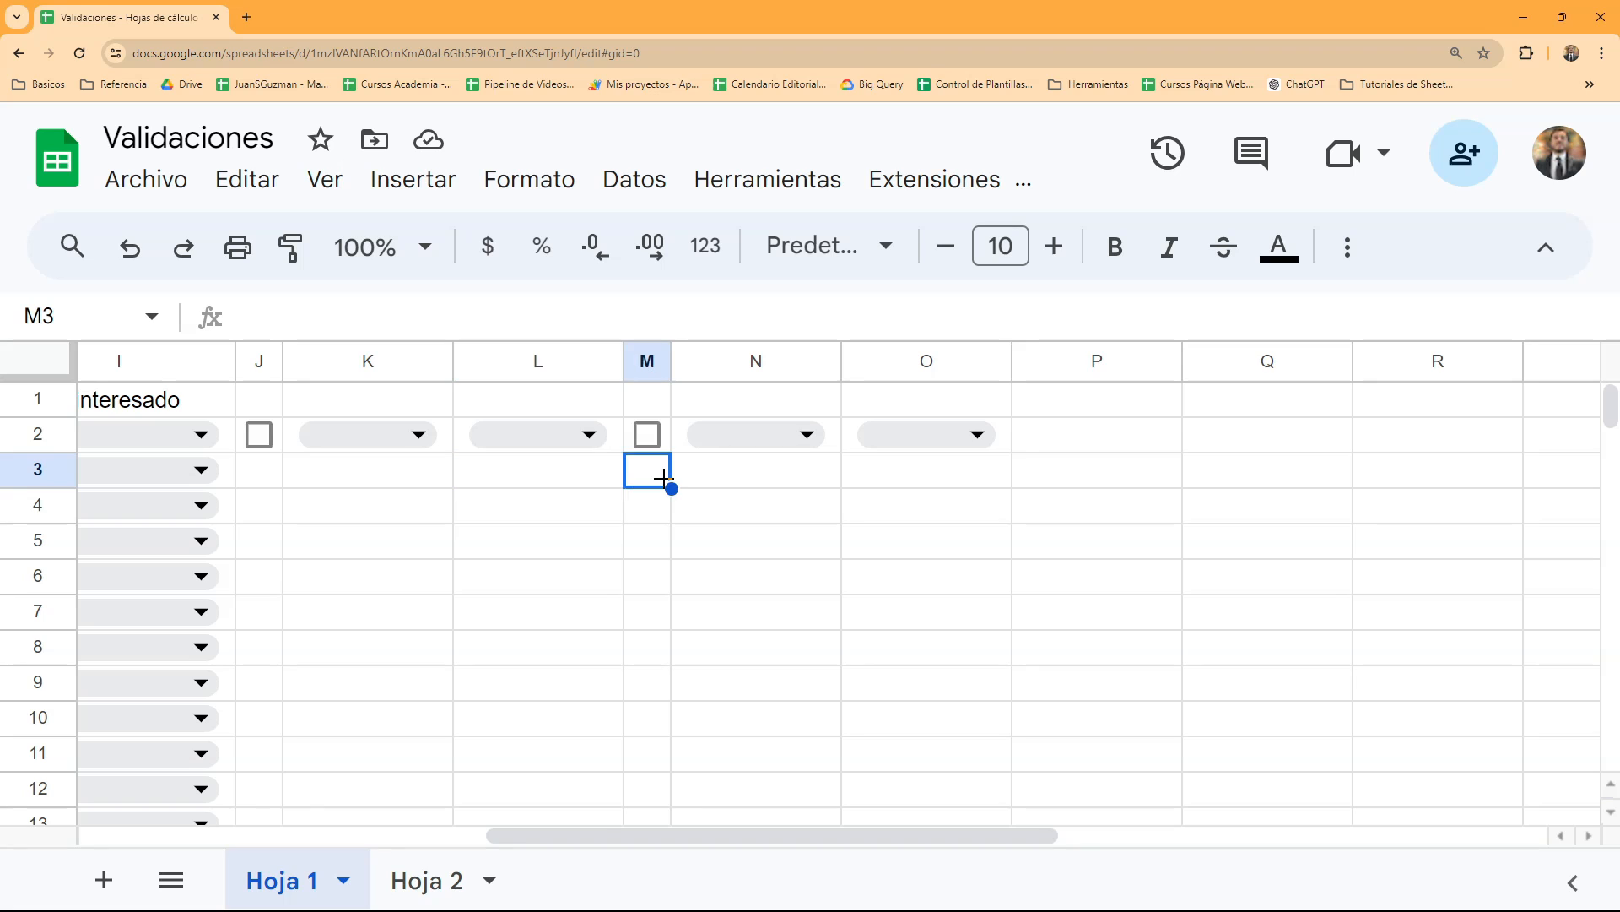
- Open the data validation rules and remove the drop-down rule applied to K2:L2 and N2:O2
left_click(1010, 438)
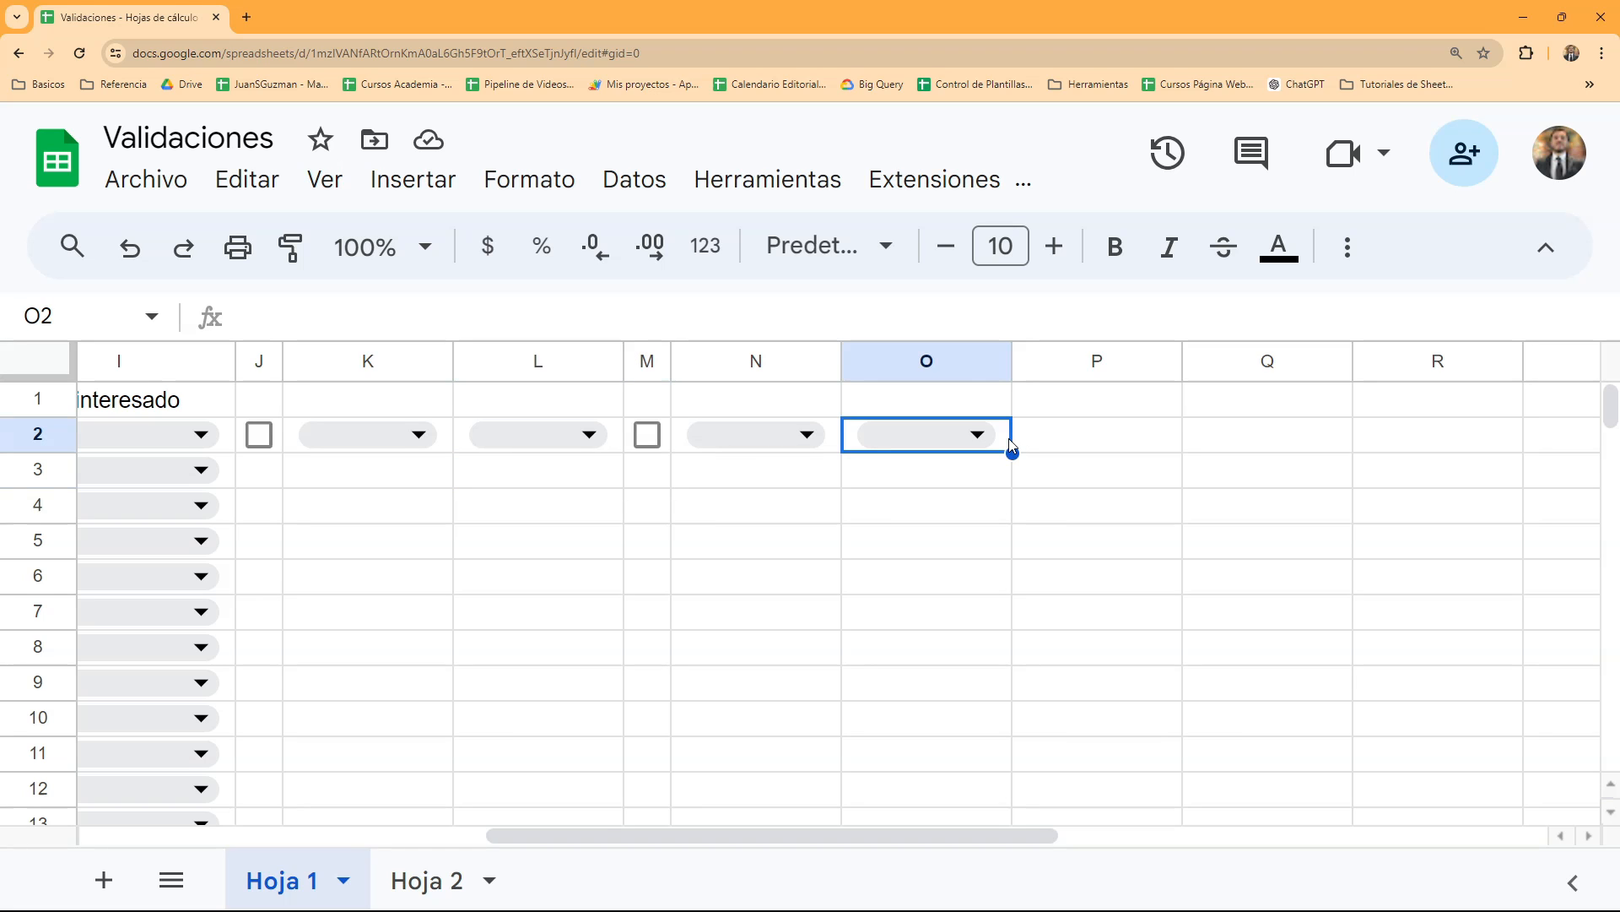
left_click(627, 183)
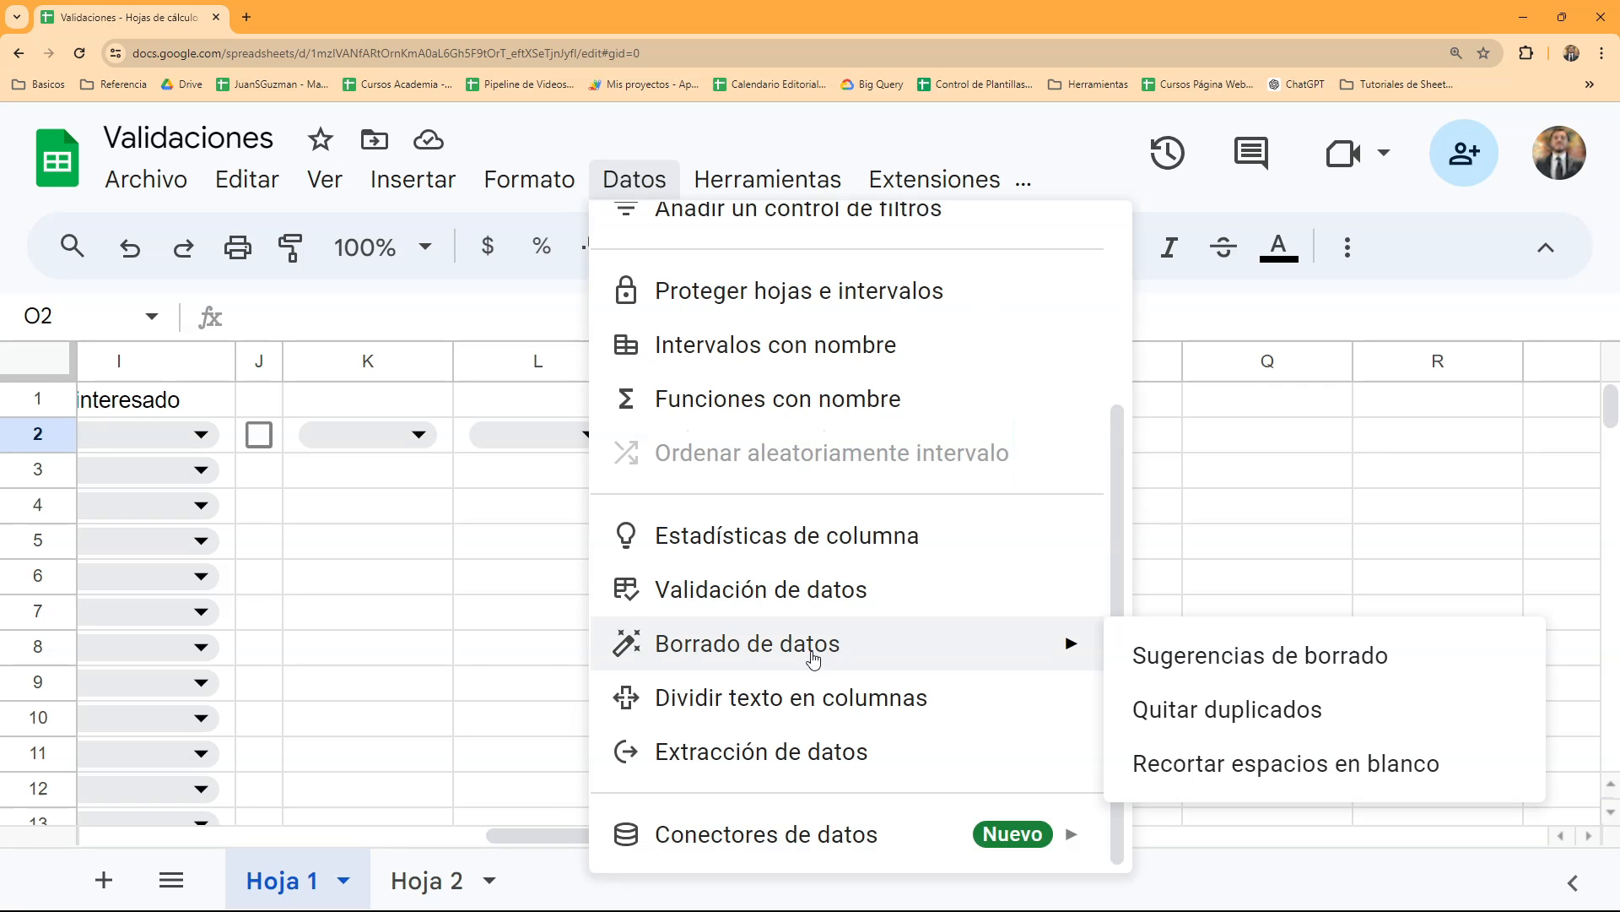
left_click(787, 591)
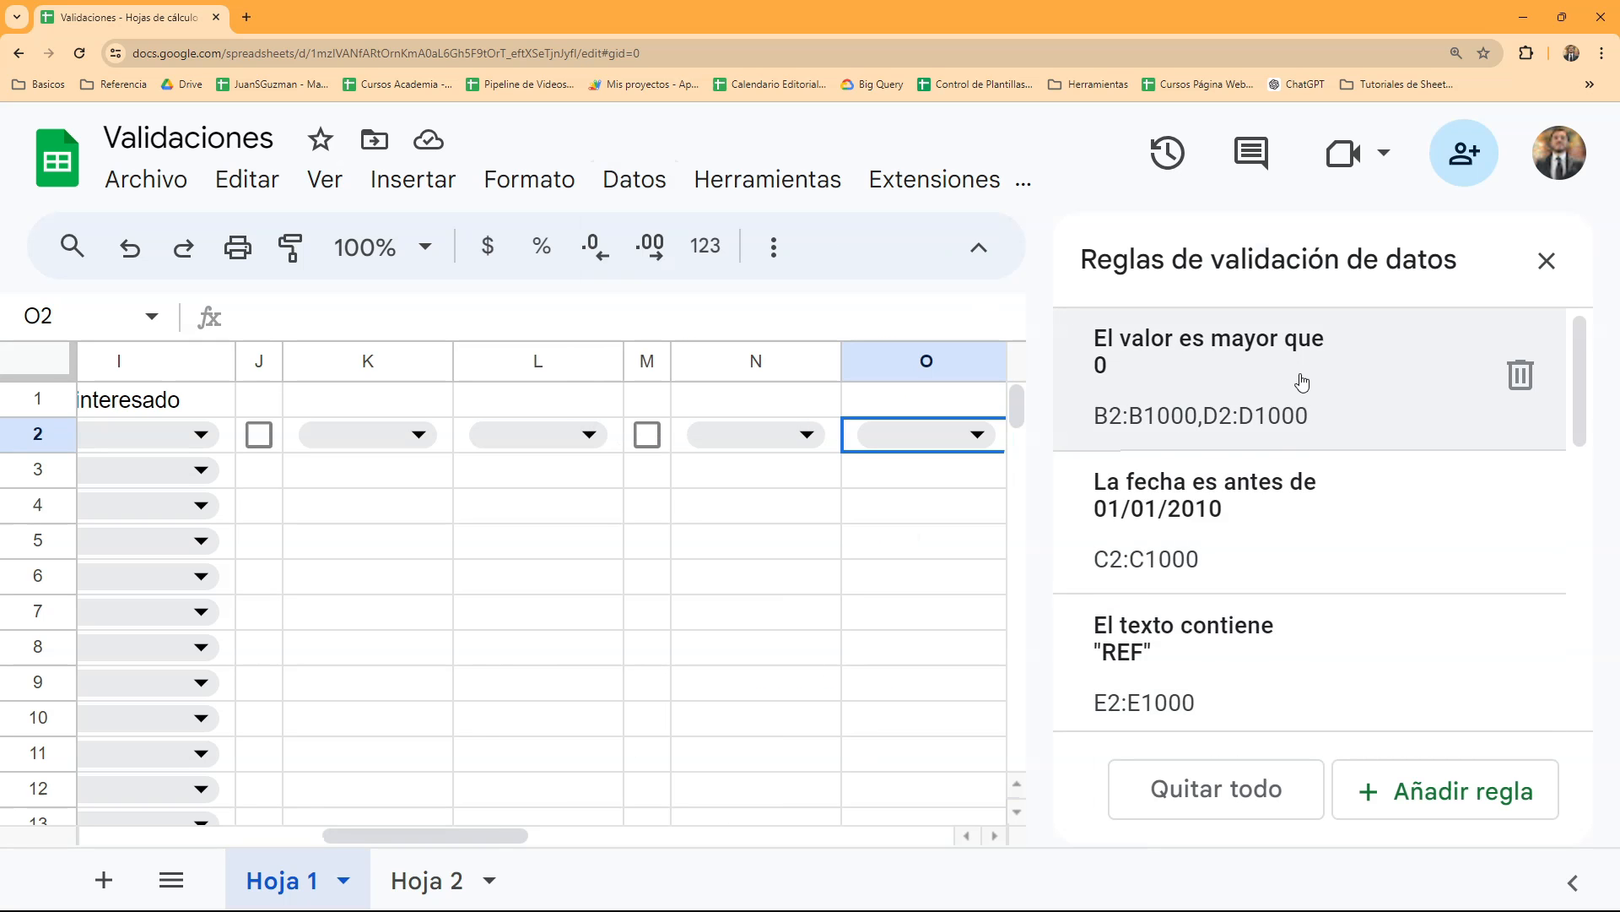
scroll(1299, 380, "down", 5)
scroll(1300, 380, "down", 3)
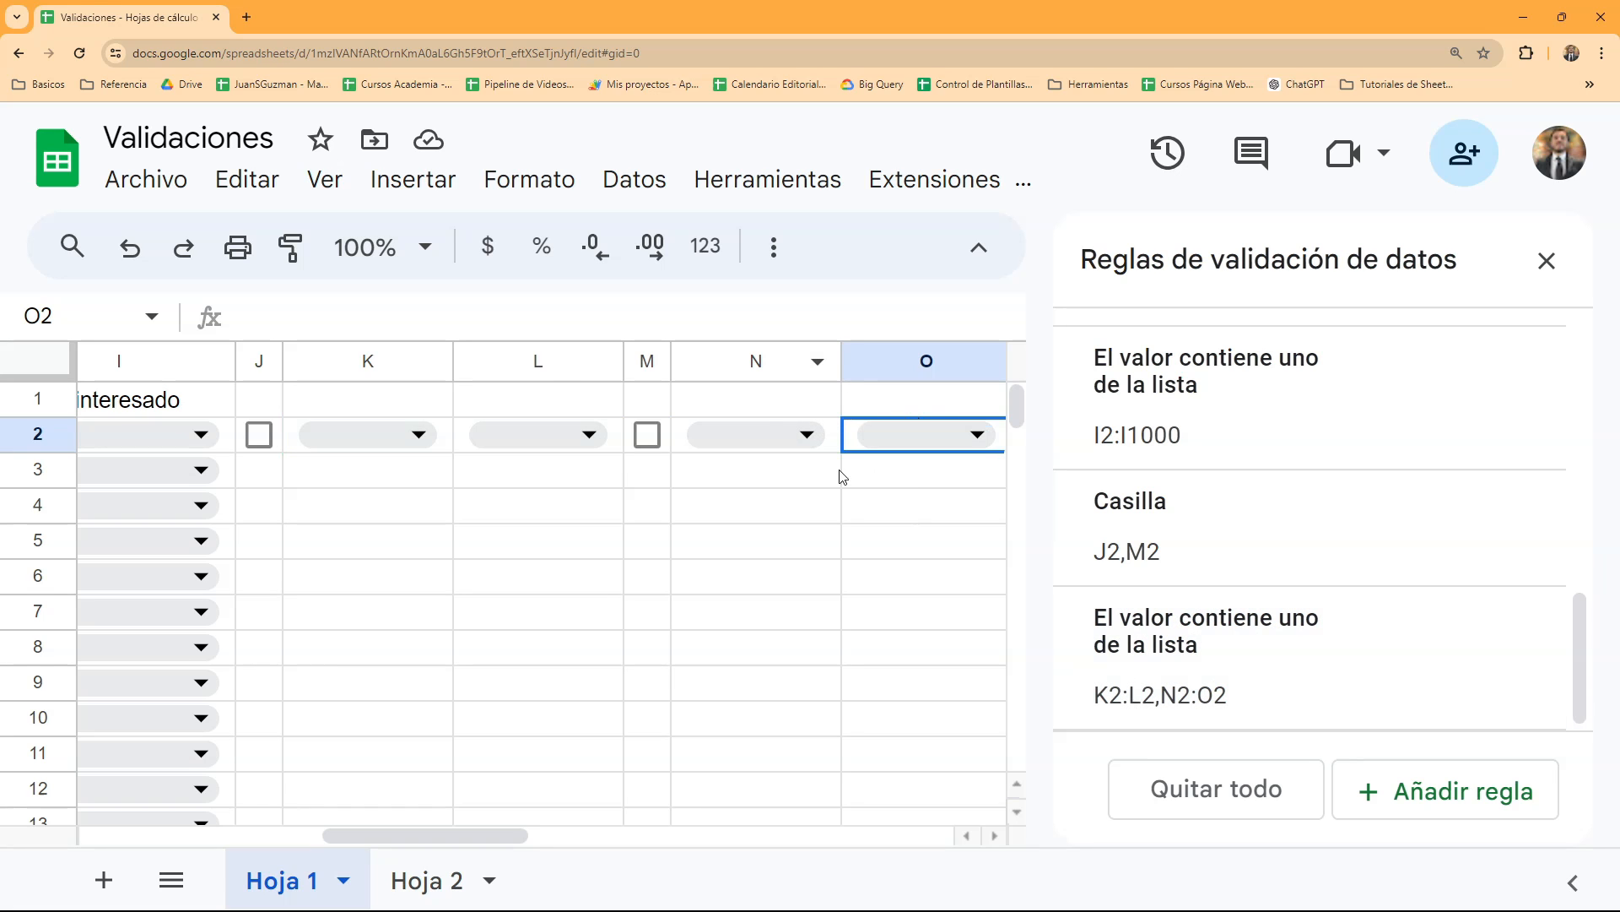
mouse_move(1563, 667)
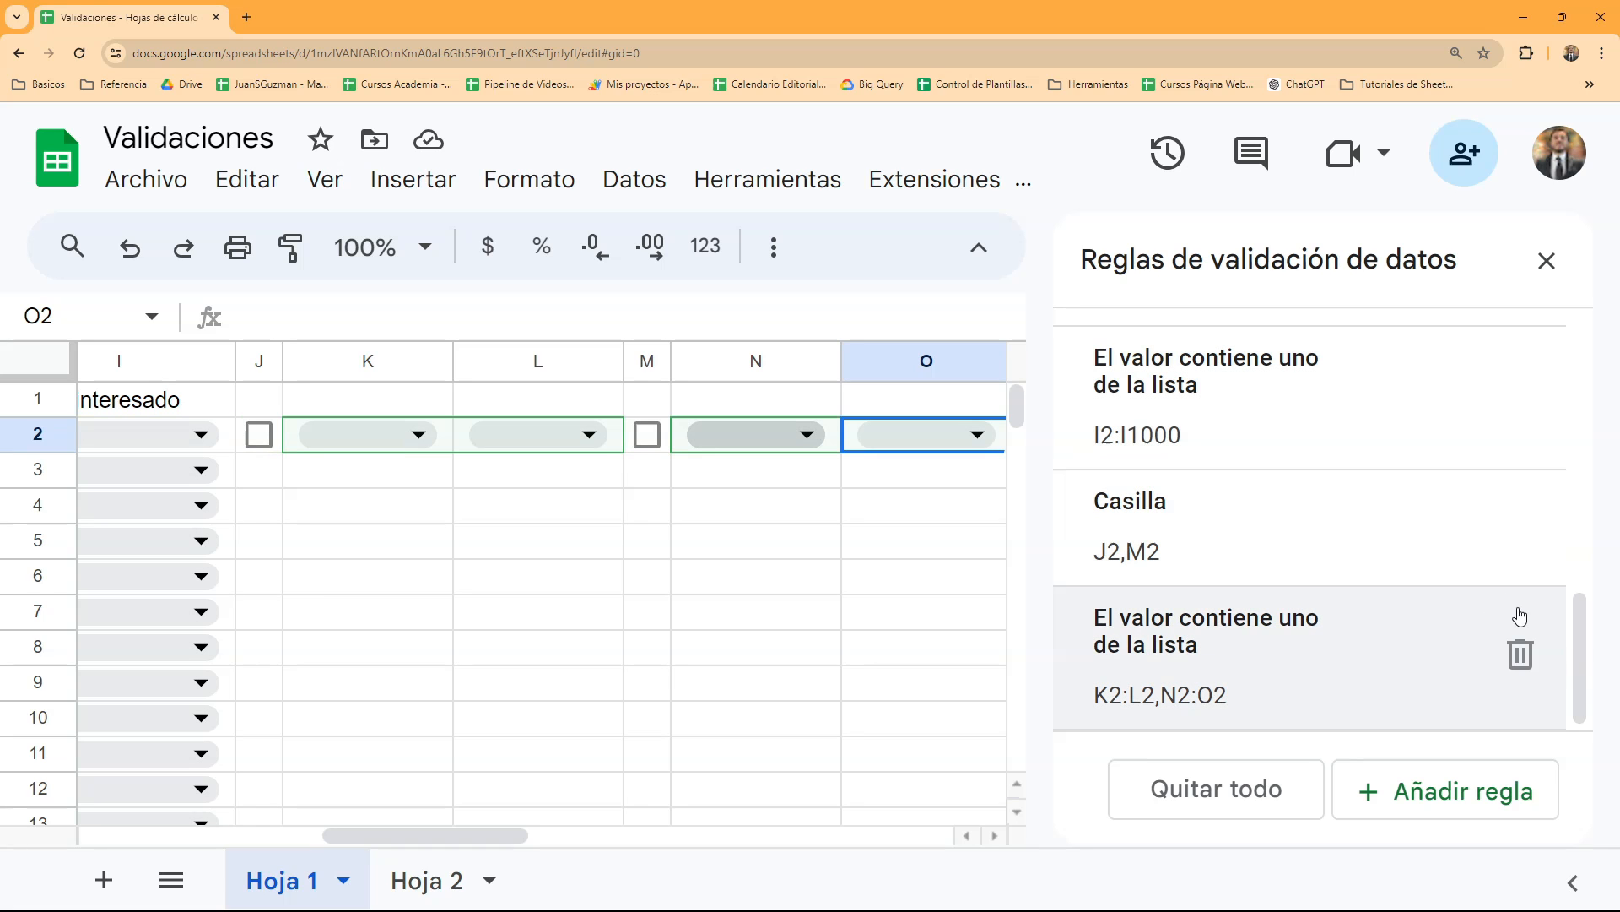
left_click(1527, 659)
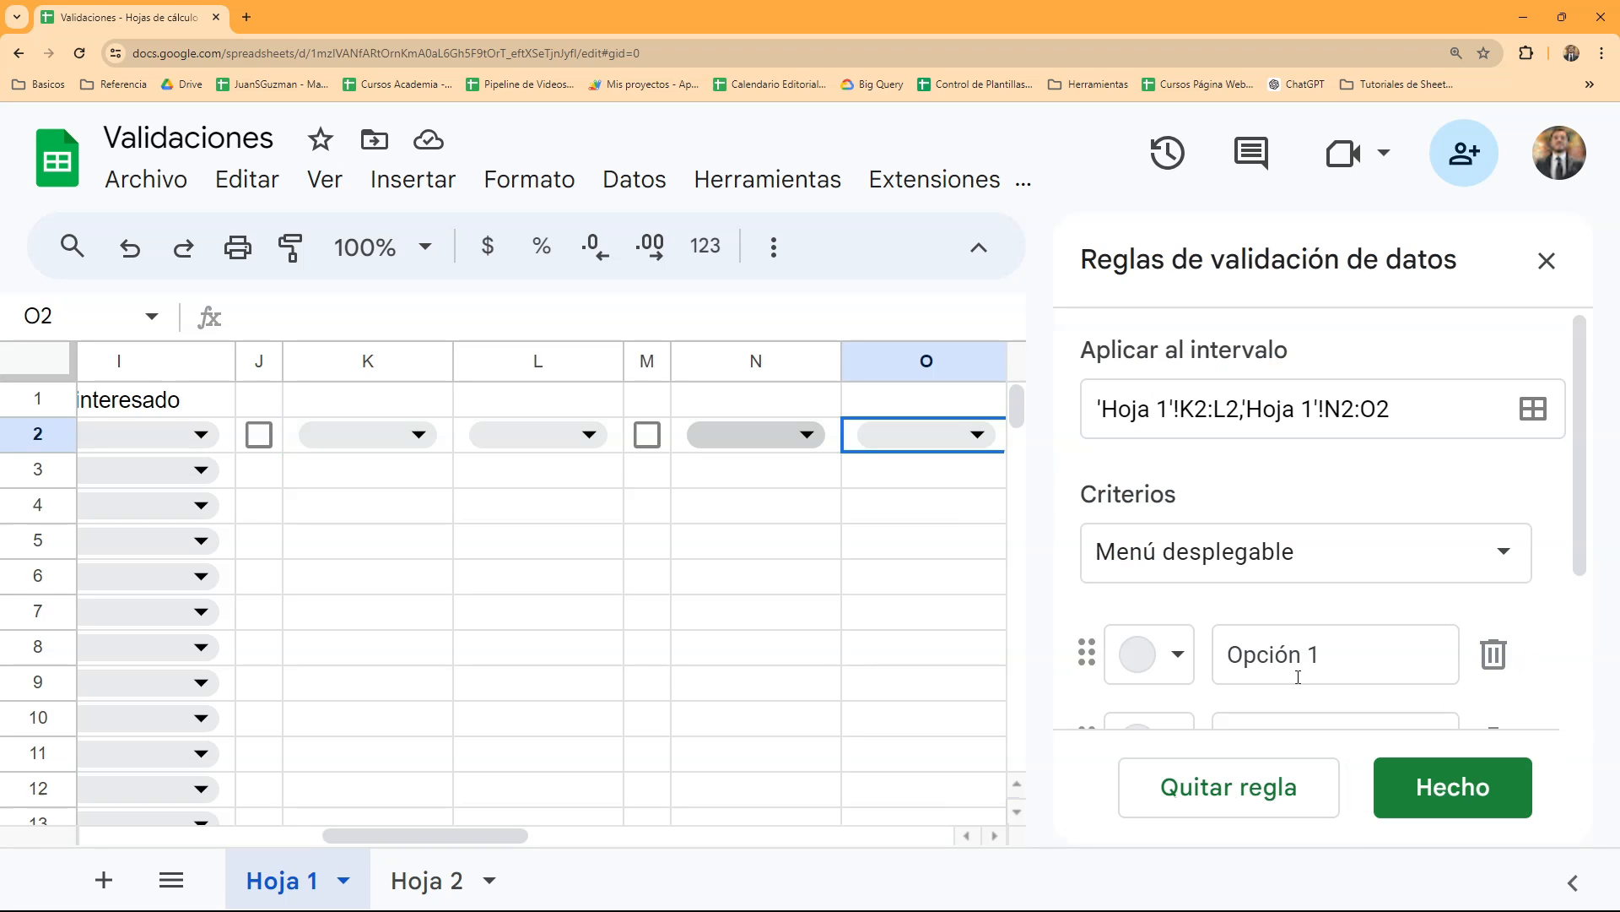
left_click(1259, 784)
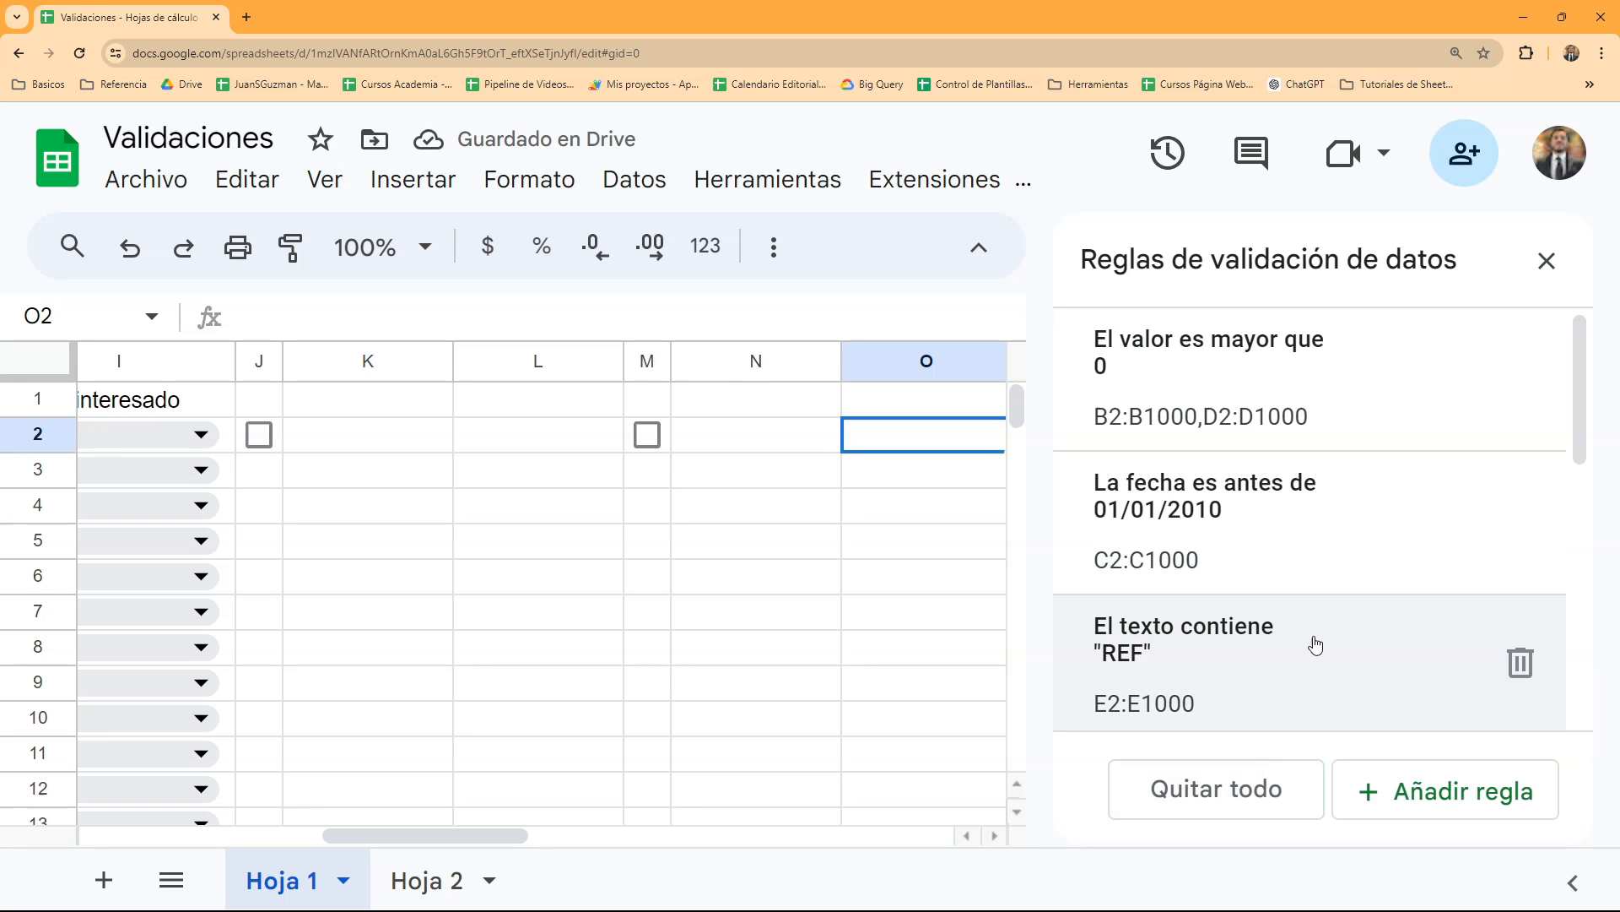
- Remove the checkbox rule from J2 and M2, and check the settings of the I2:I1000 drop-down rule
scroll(1315, 646, "down", 8)
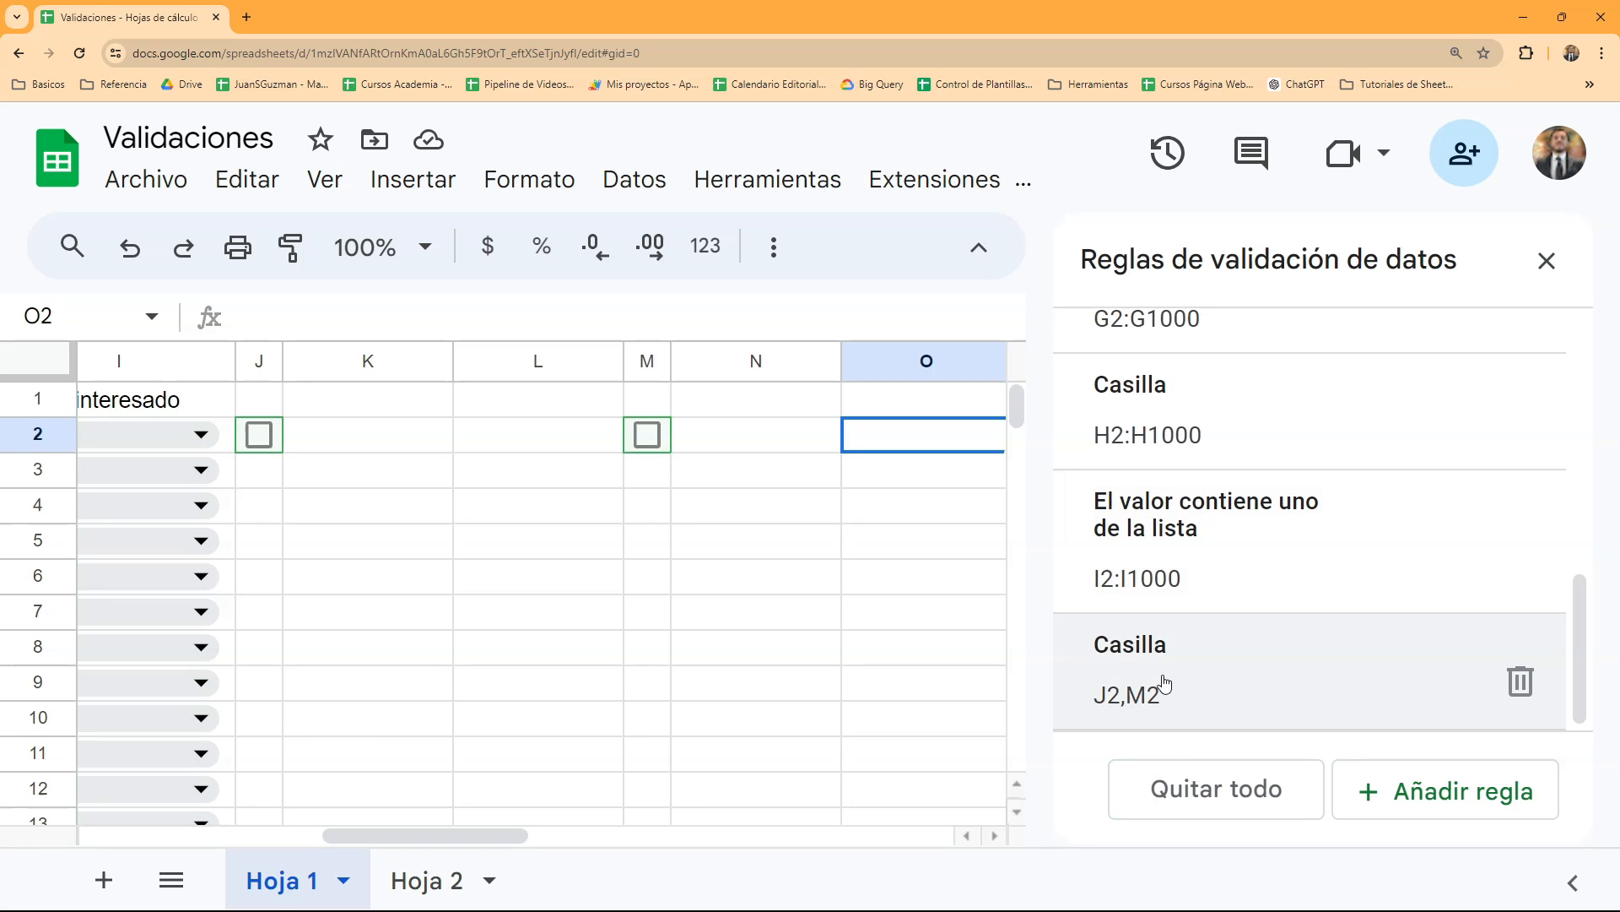
left_click(1522, 688)
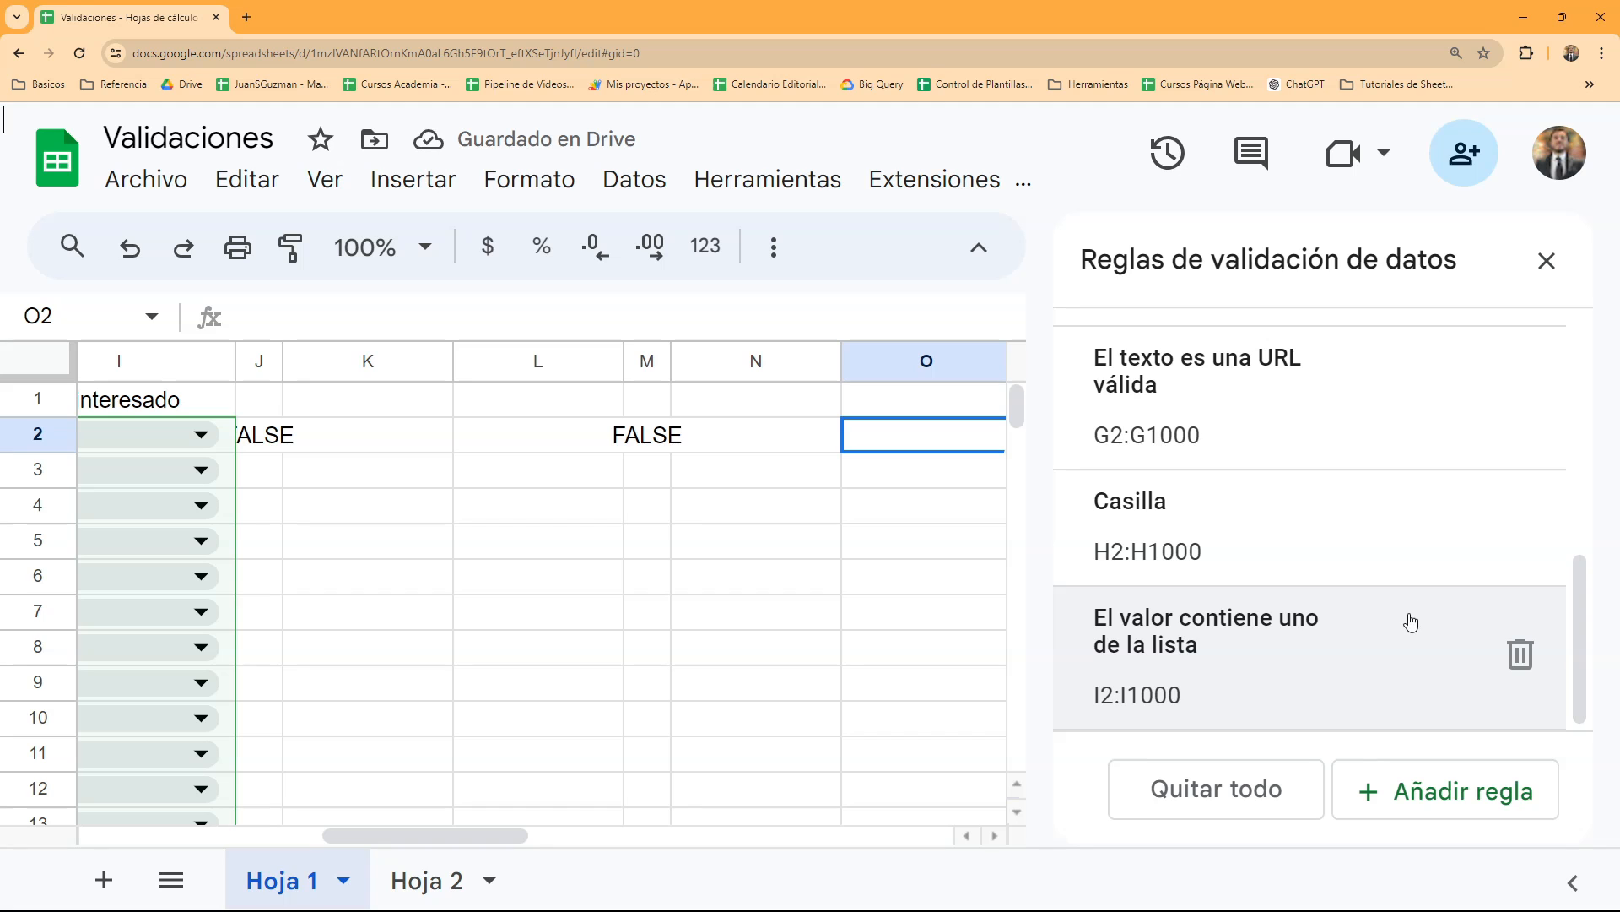
left_click(1338, 643)
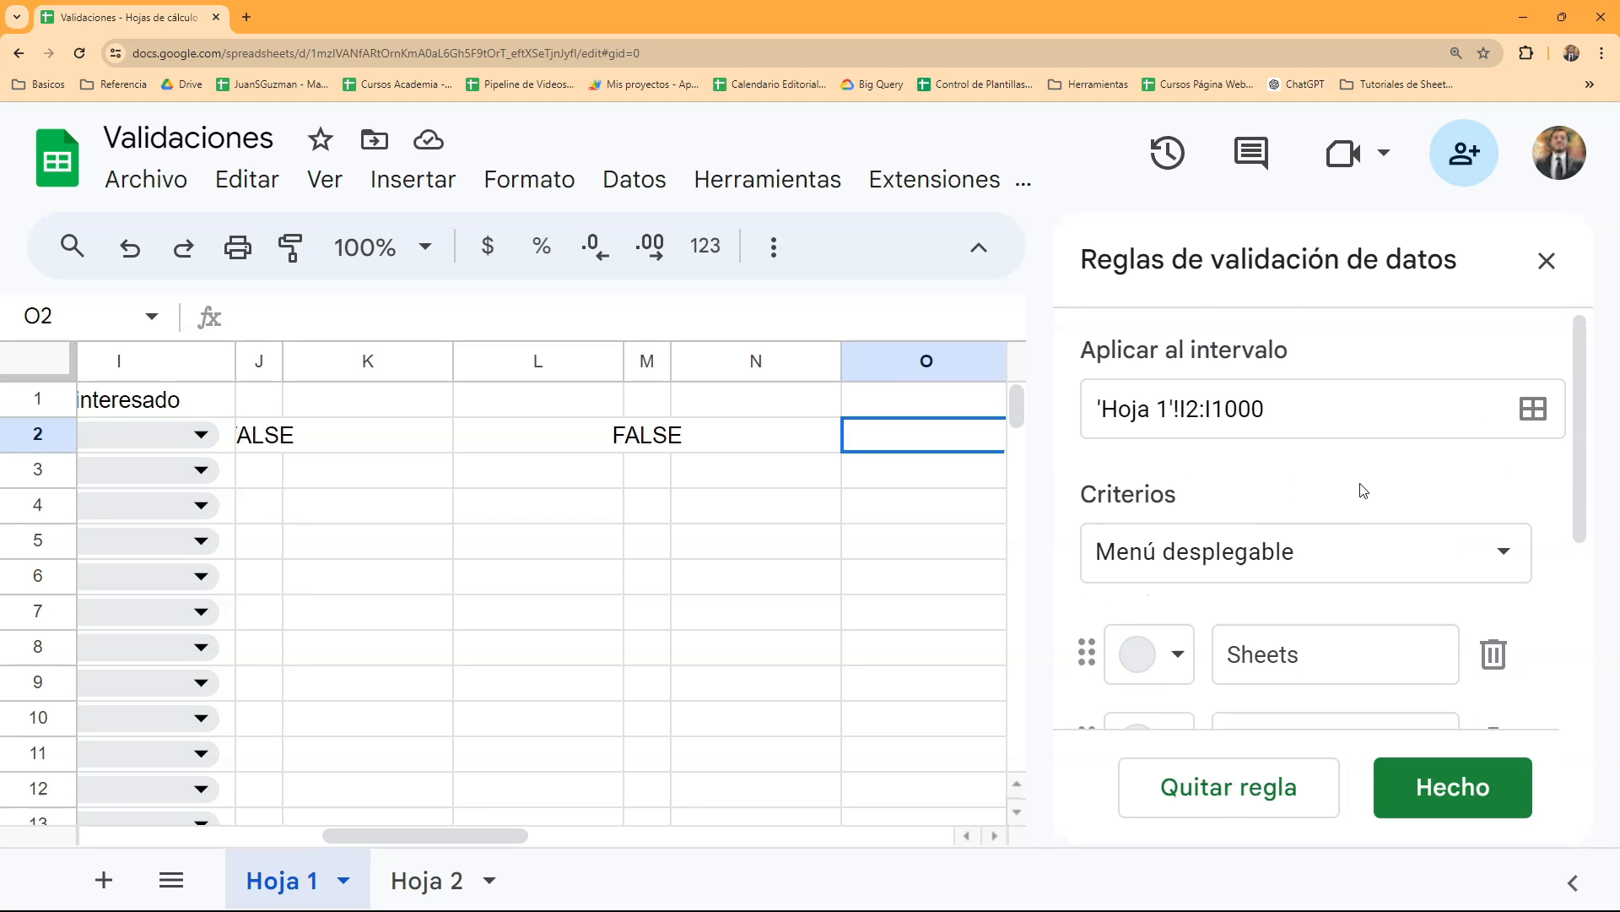
scroll(1364, 490, "down", 3)
left_click(1503, 794)
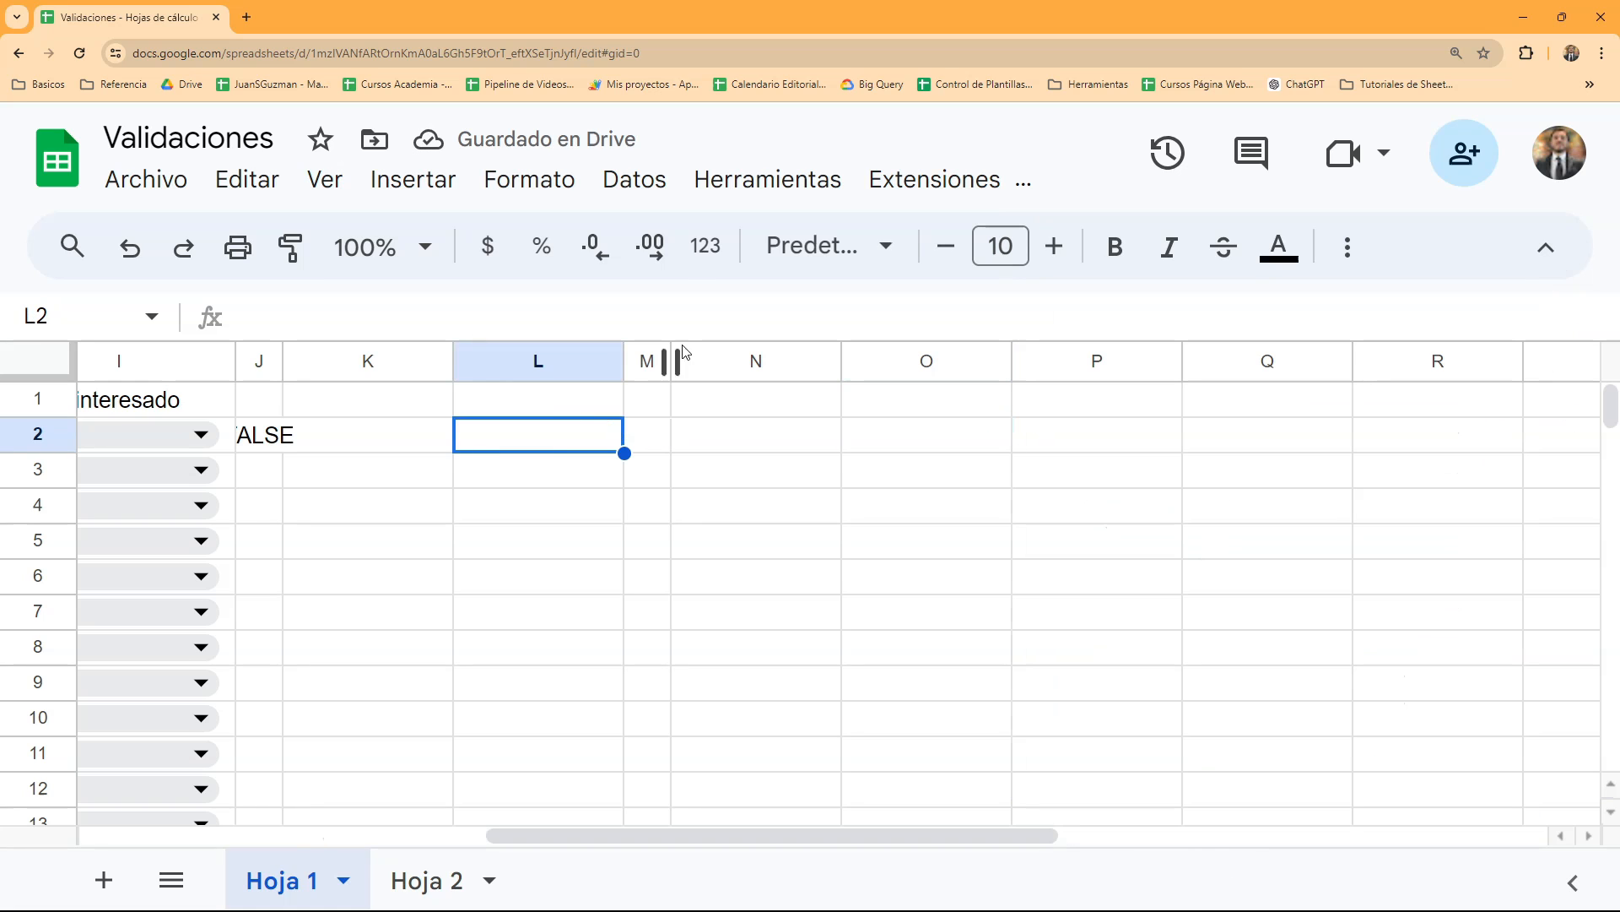
- Remove all the remaining data validation rules from Hoja 1
left_click(638, 180)
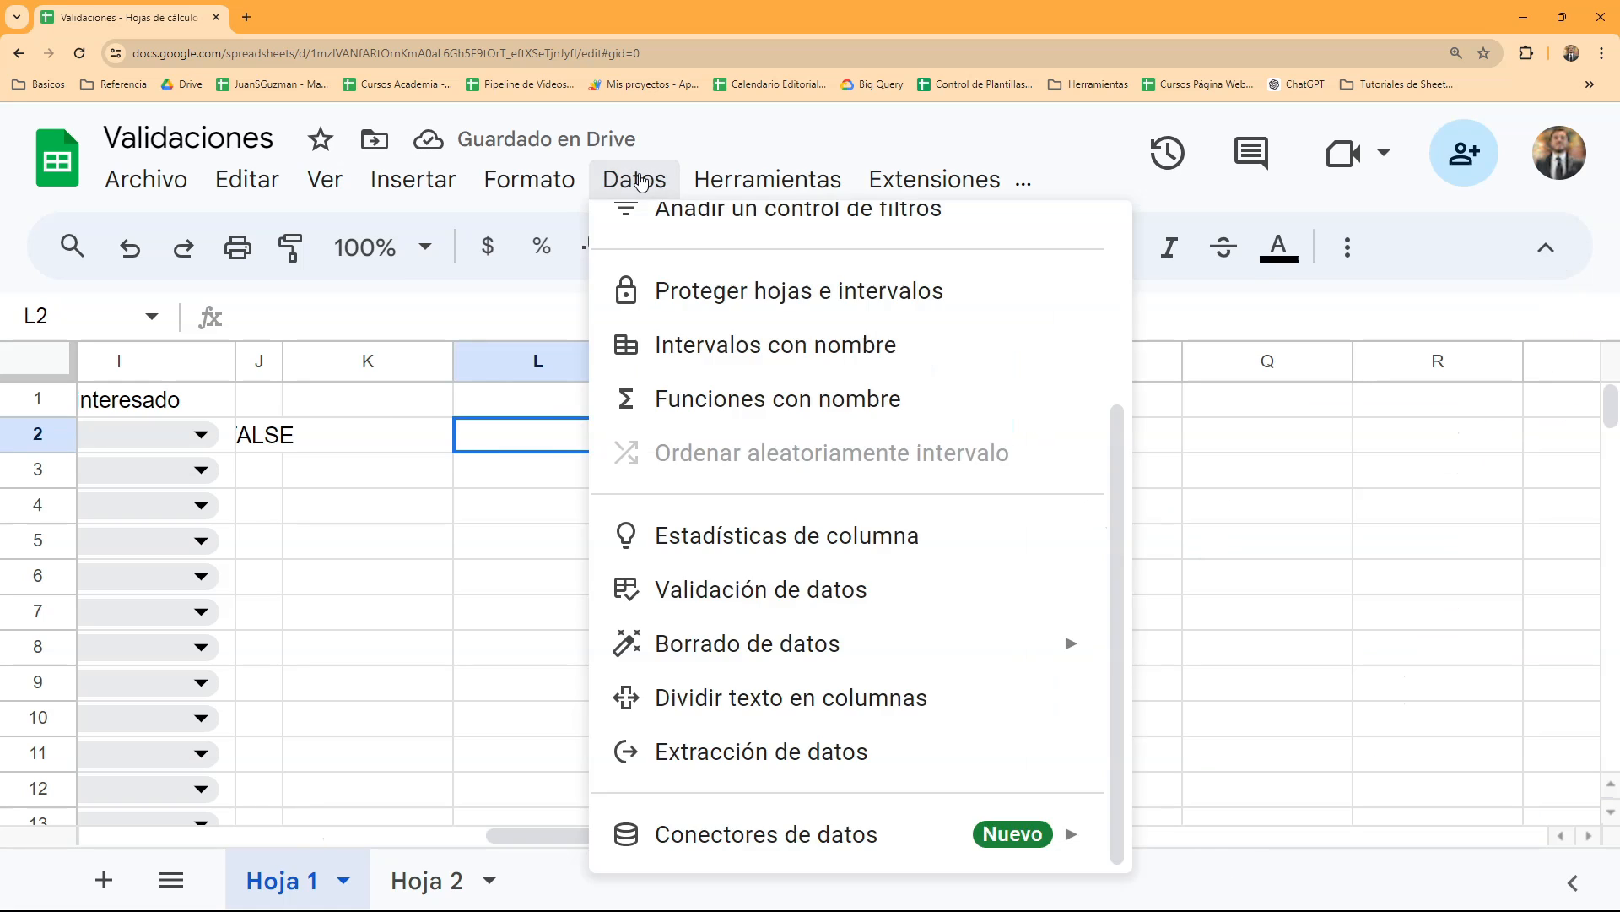
left_click(795, 598)
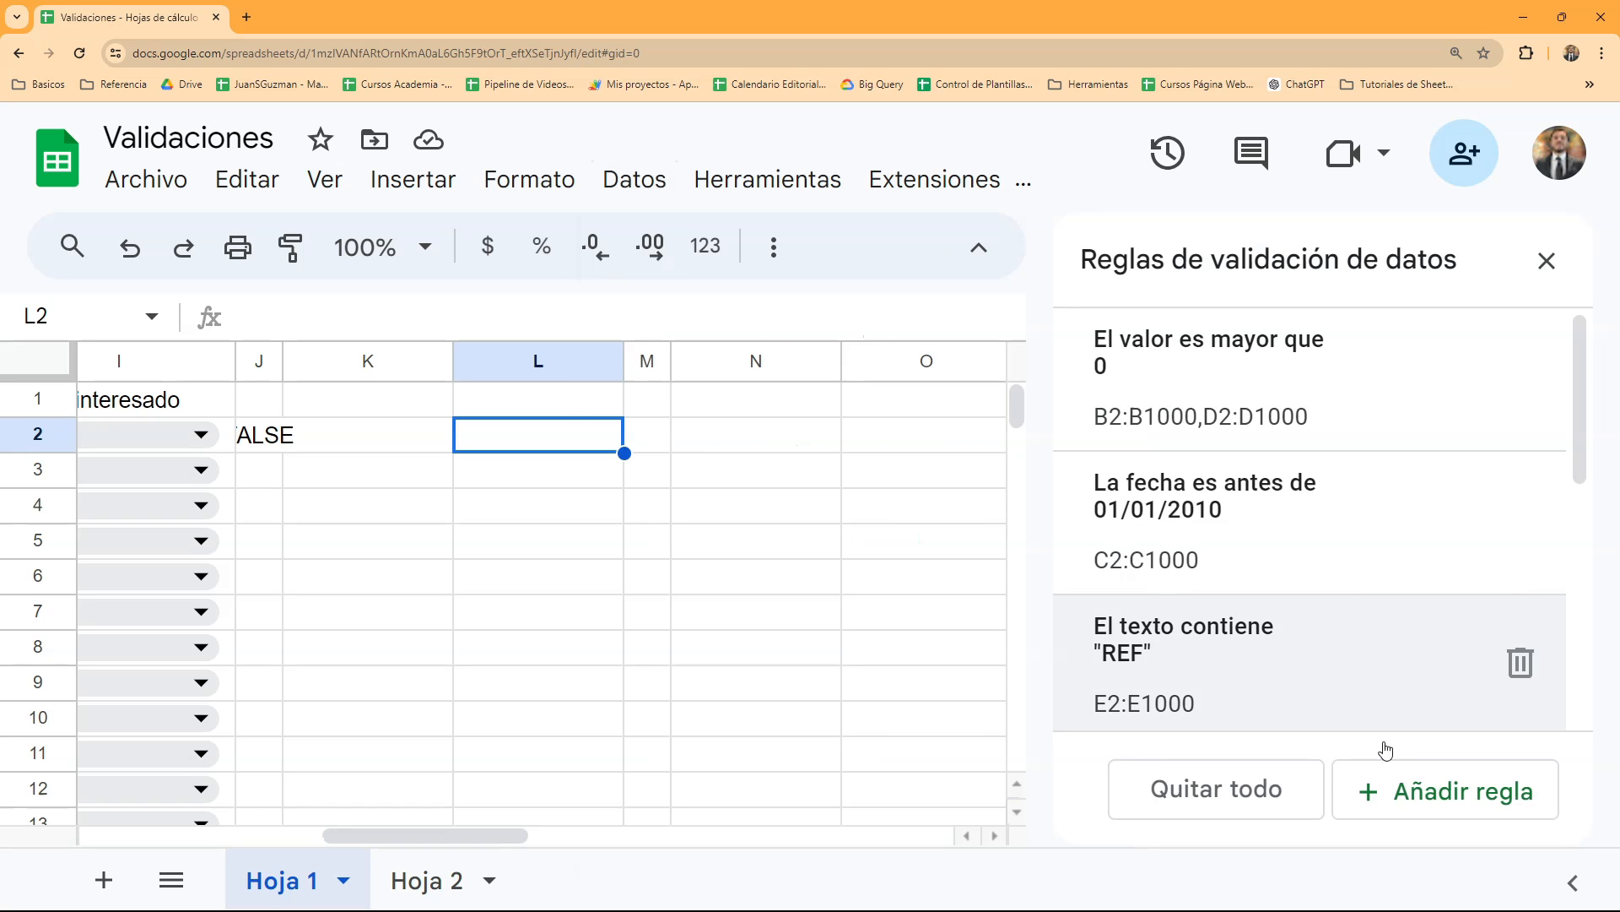
left_click(1250, 795)
- Clear the leftover FALSE value from cell J2
left_click_drag(568, 542, 85, 470)
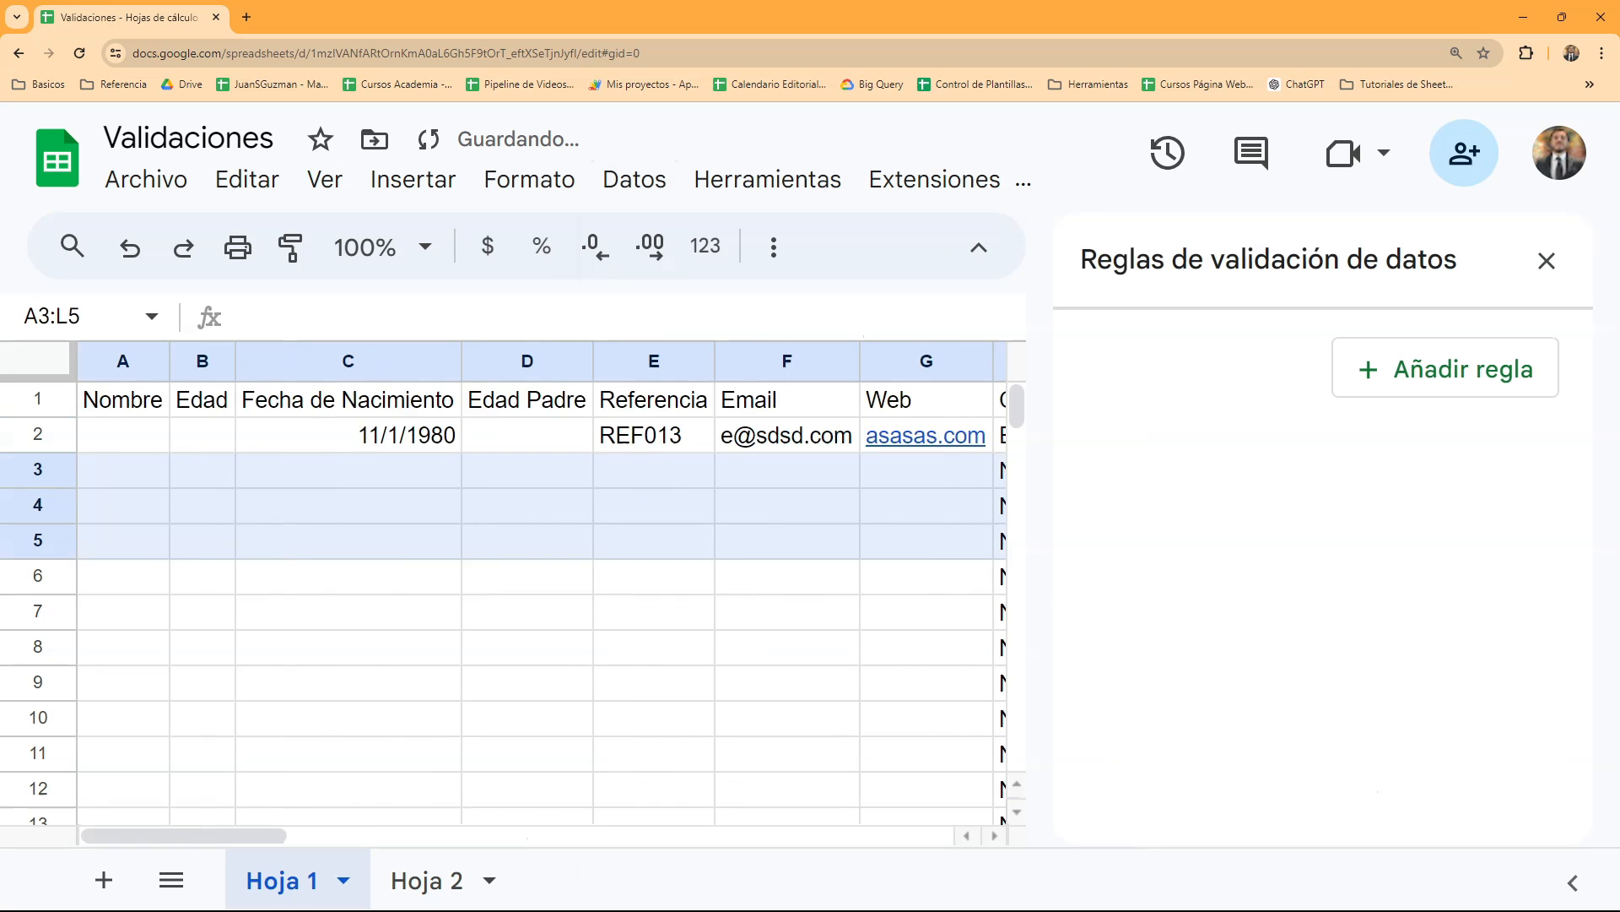
left_click(646, 655)
key("Right")
key("Right")
key("Right")
key("Right")
key("Right")
key("Right")
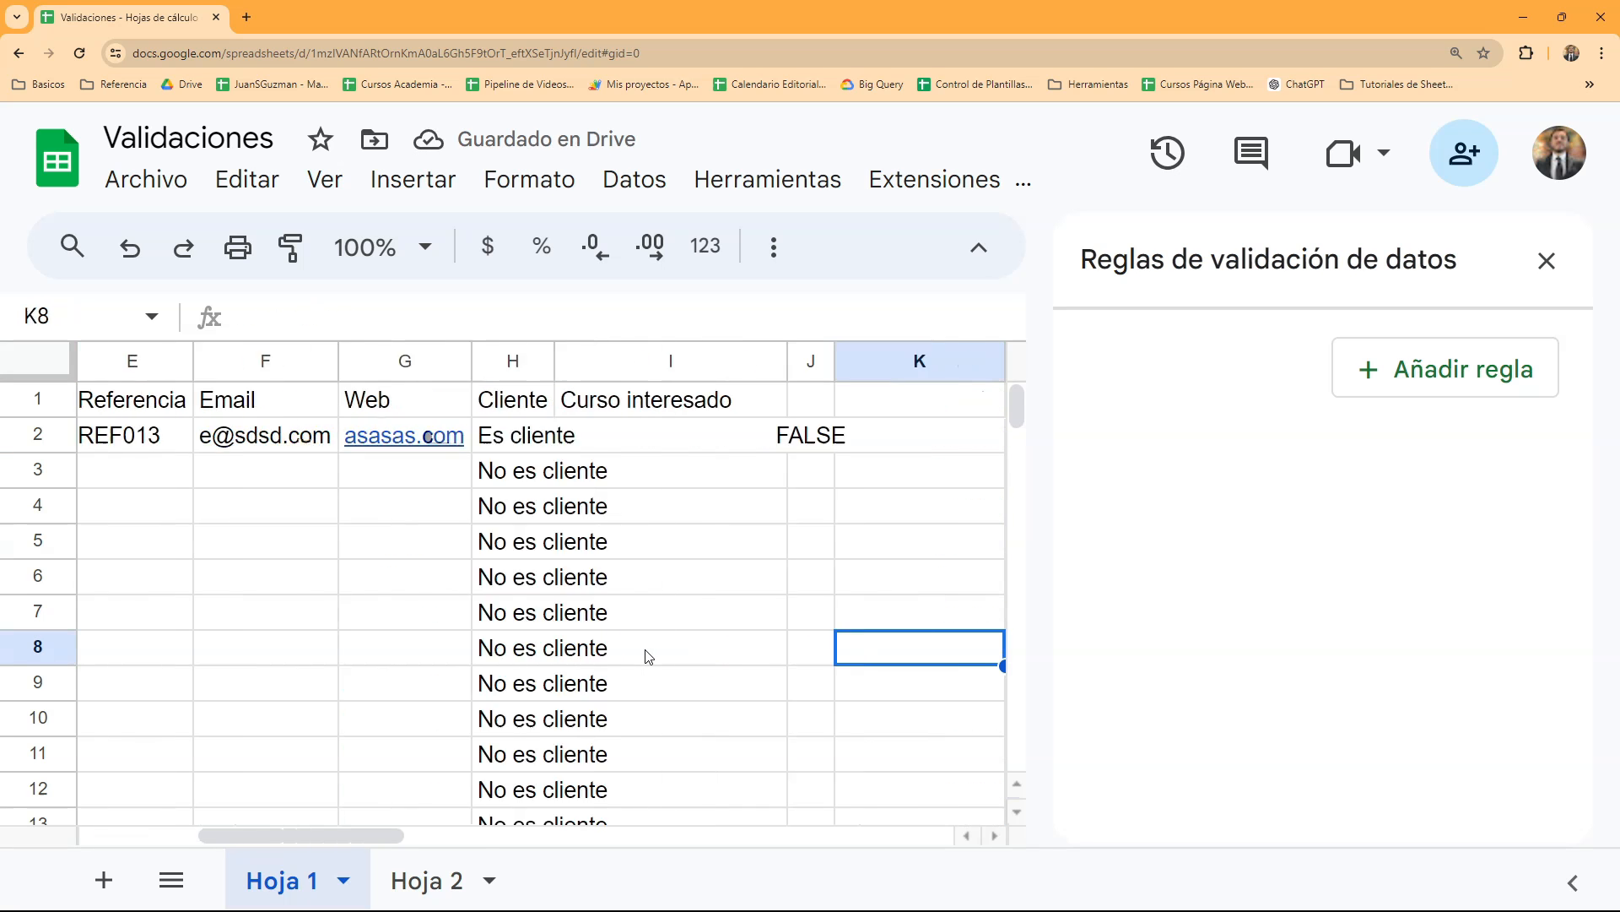
key("Right")
key("Right")
key("Right")
left_click(434, 443)
key("Delete")
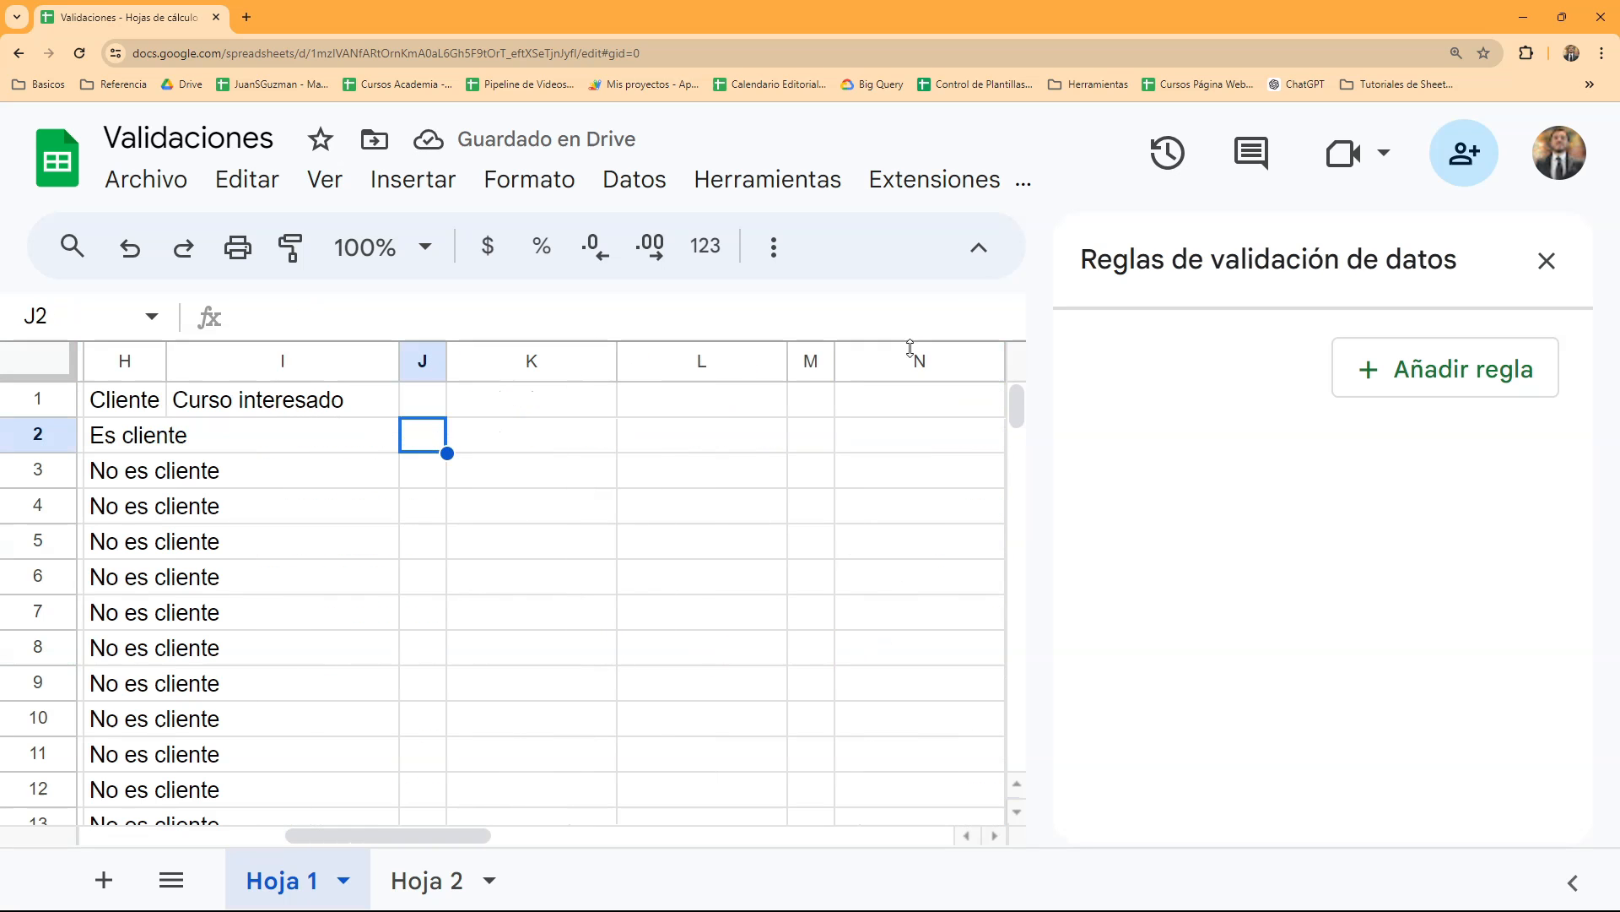
left_click_drag(482, 514, 959, 575)
left_click(922, 582)
key("Right")
key("Right")
key("Right")
key("Right")
key("Right")
key("Right")
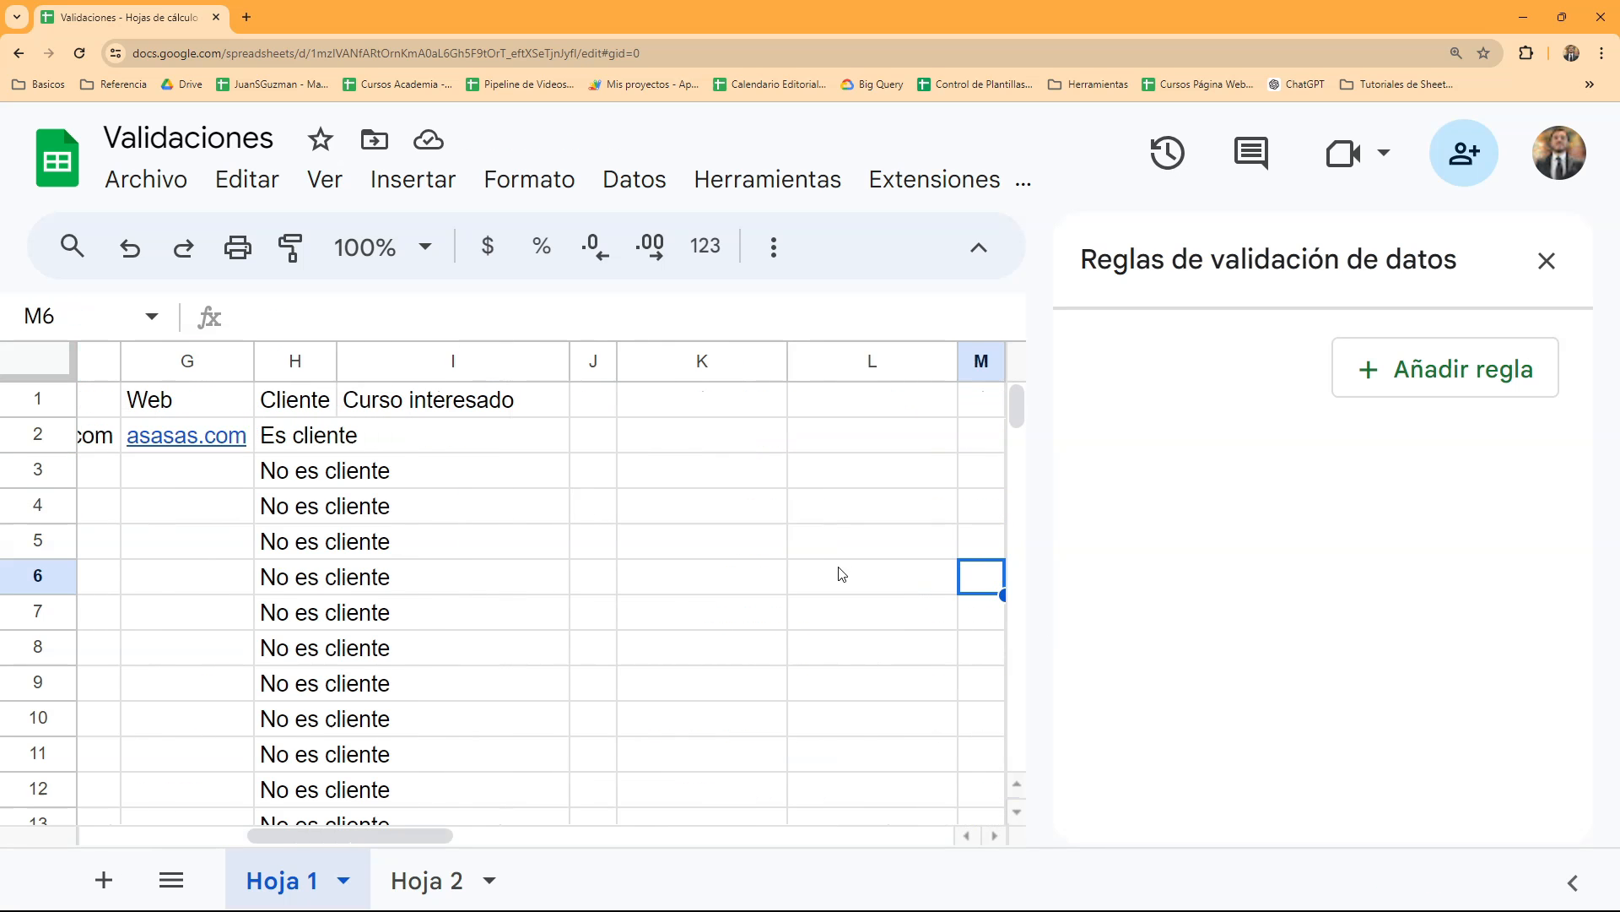
left_click(604, 411)
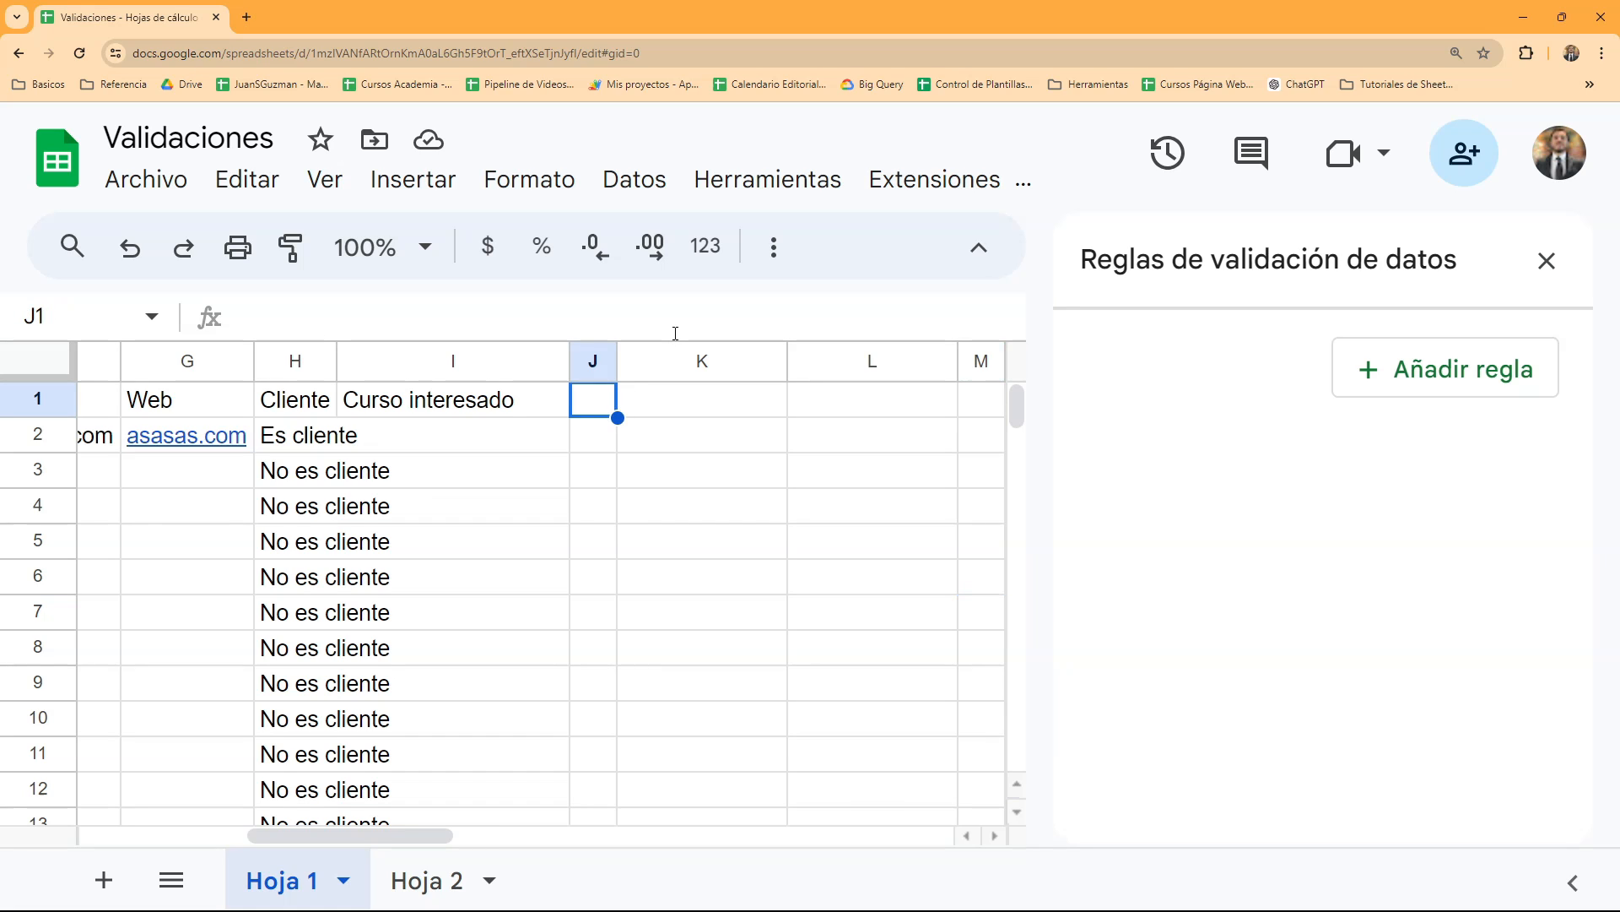
left_click(249, 484)
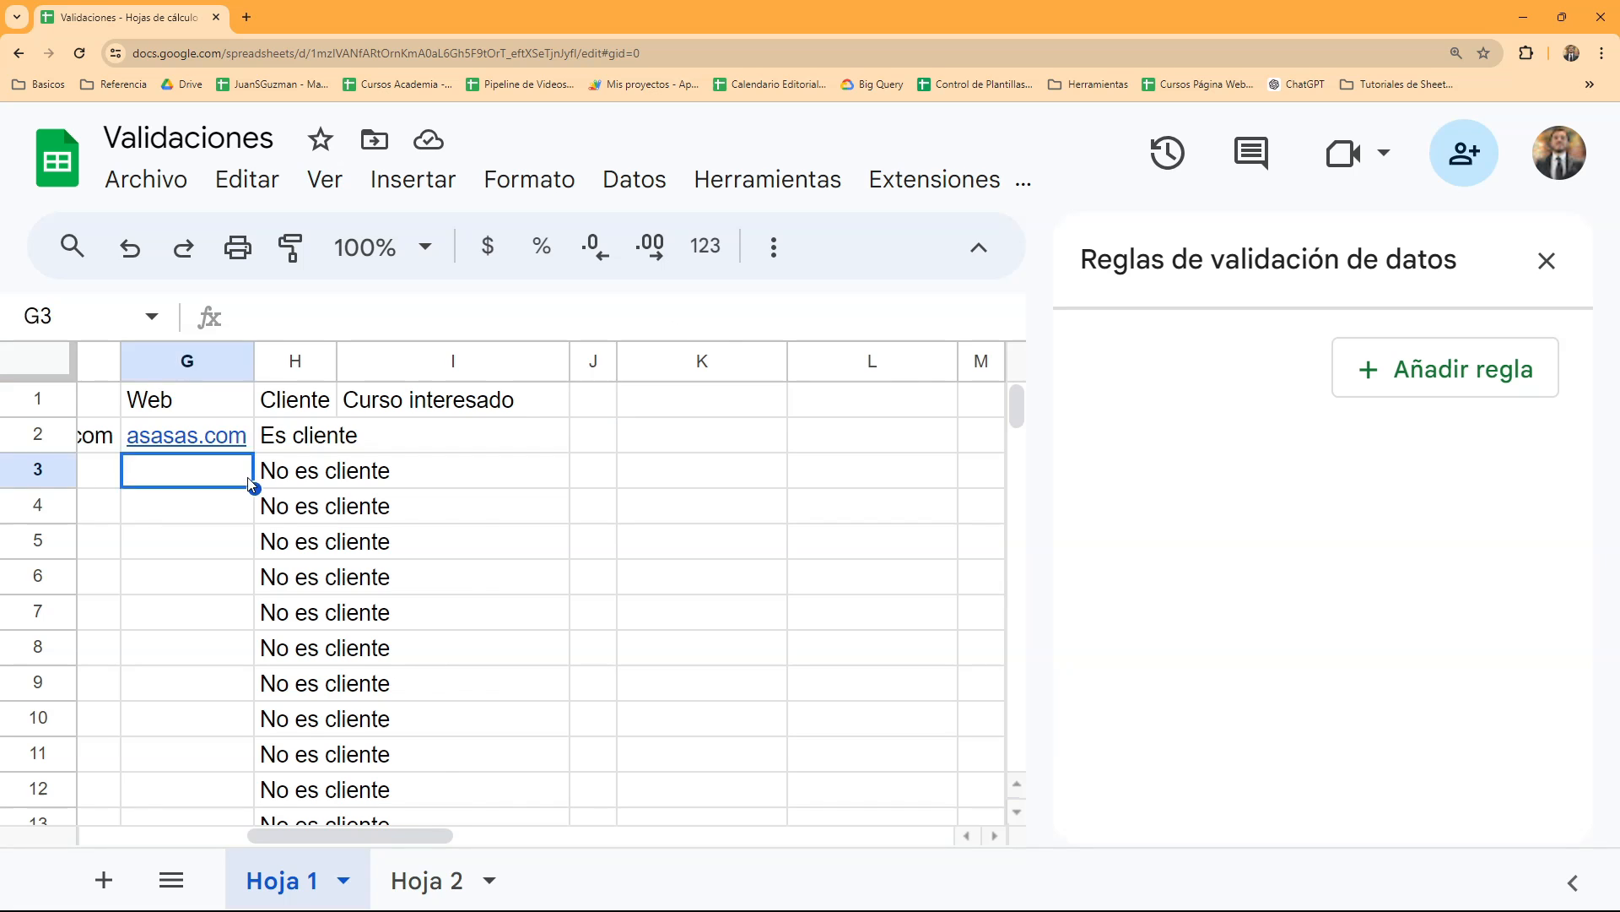
key("Left")
key("Left")
key("Left")
key("Left")
key("Left")
key("Left")
- Enter 25 in cell B2 under Edad
left_click(243, 444)
left_click(203, 449)
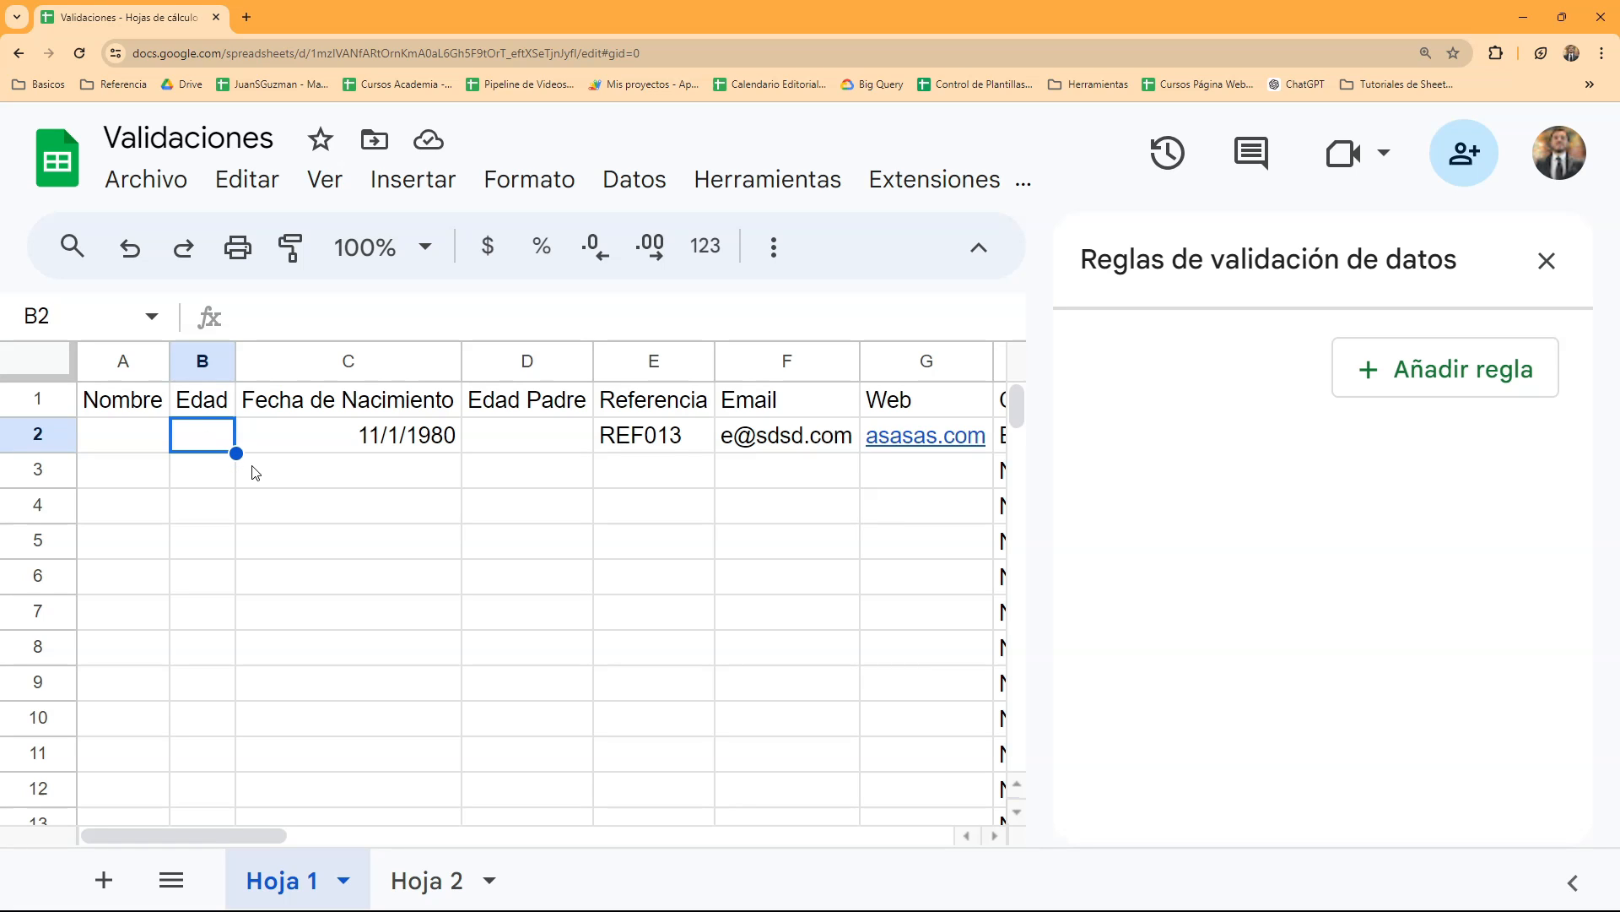
type("25")
key("Return")
key("Up")
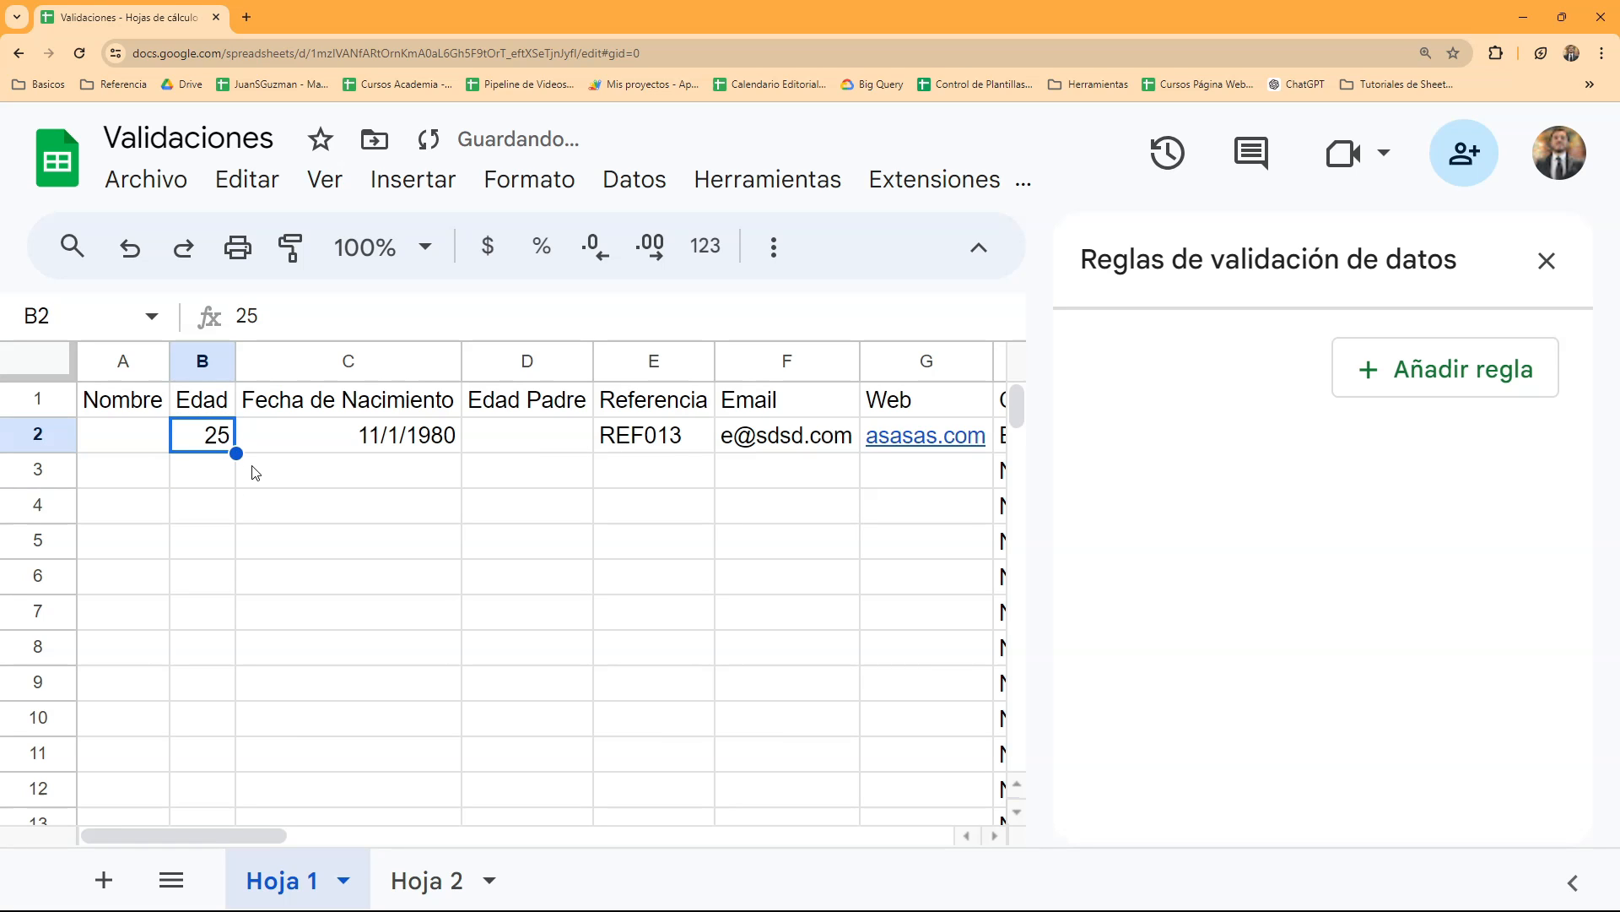
- Edit the Edad value in cell B2 to the decimal number 25,4
key("F2")
type(",")
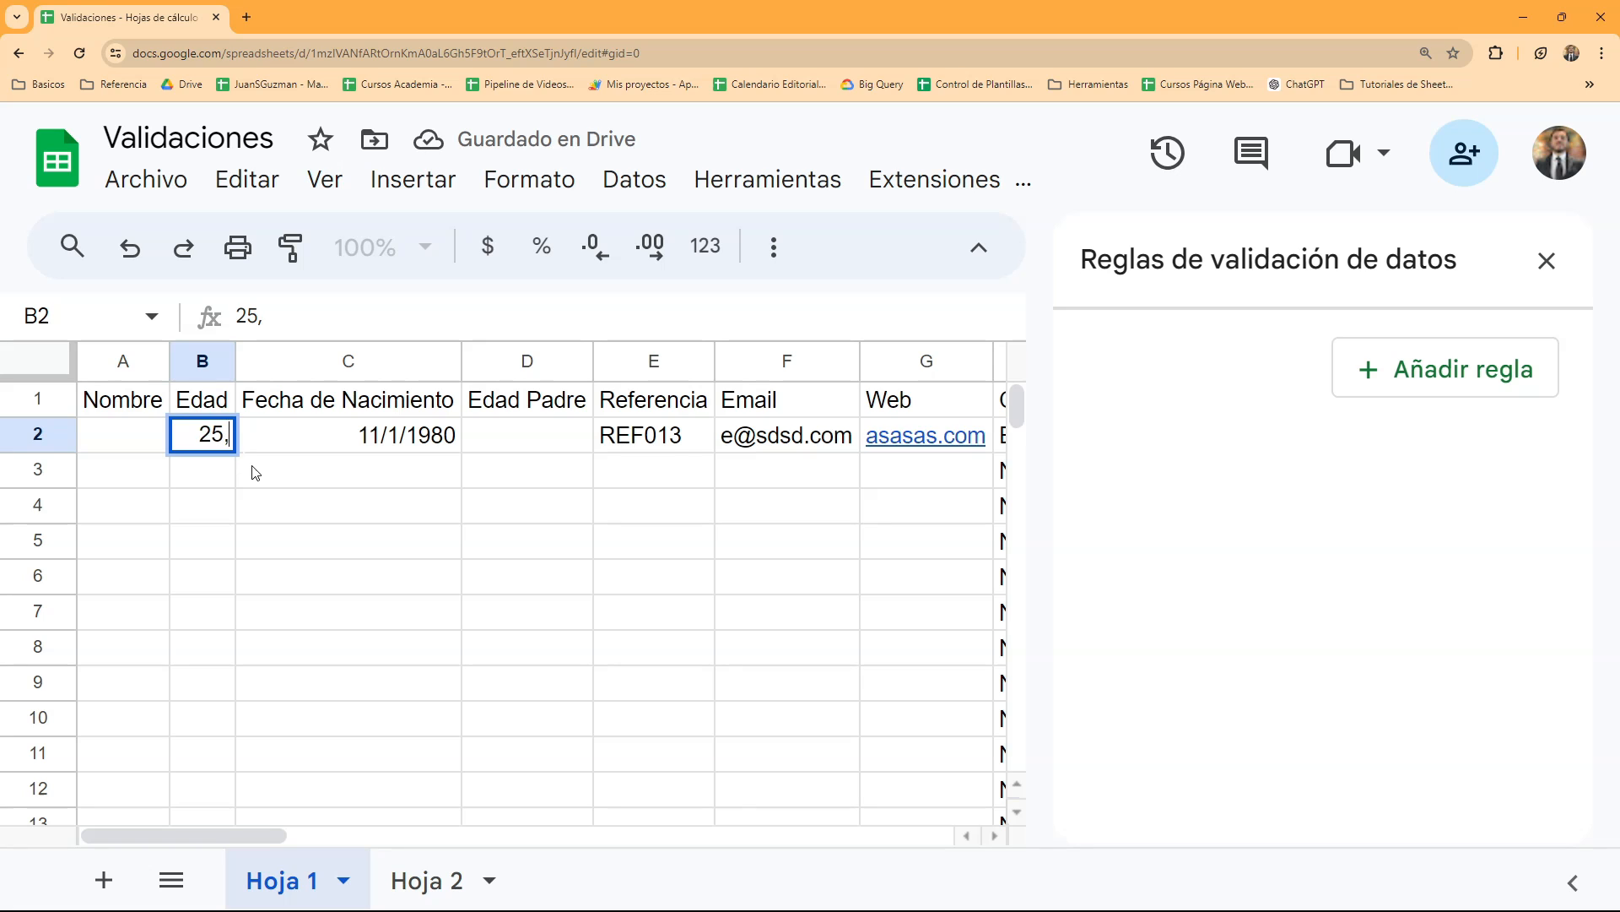
type("4")
key("Return")
key("Up")
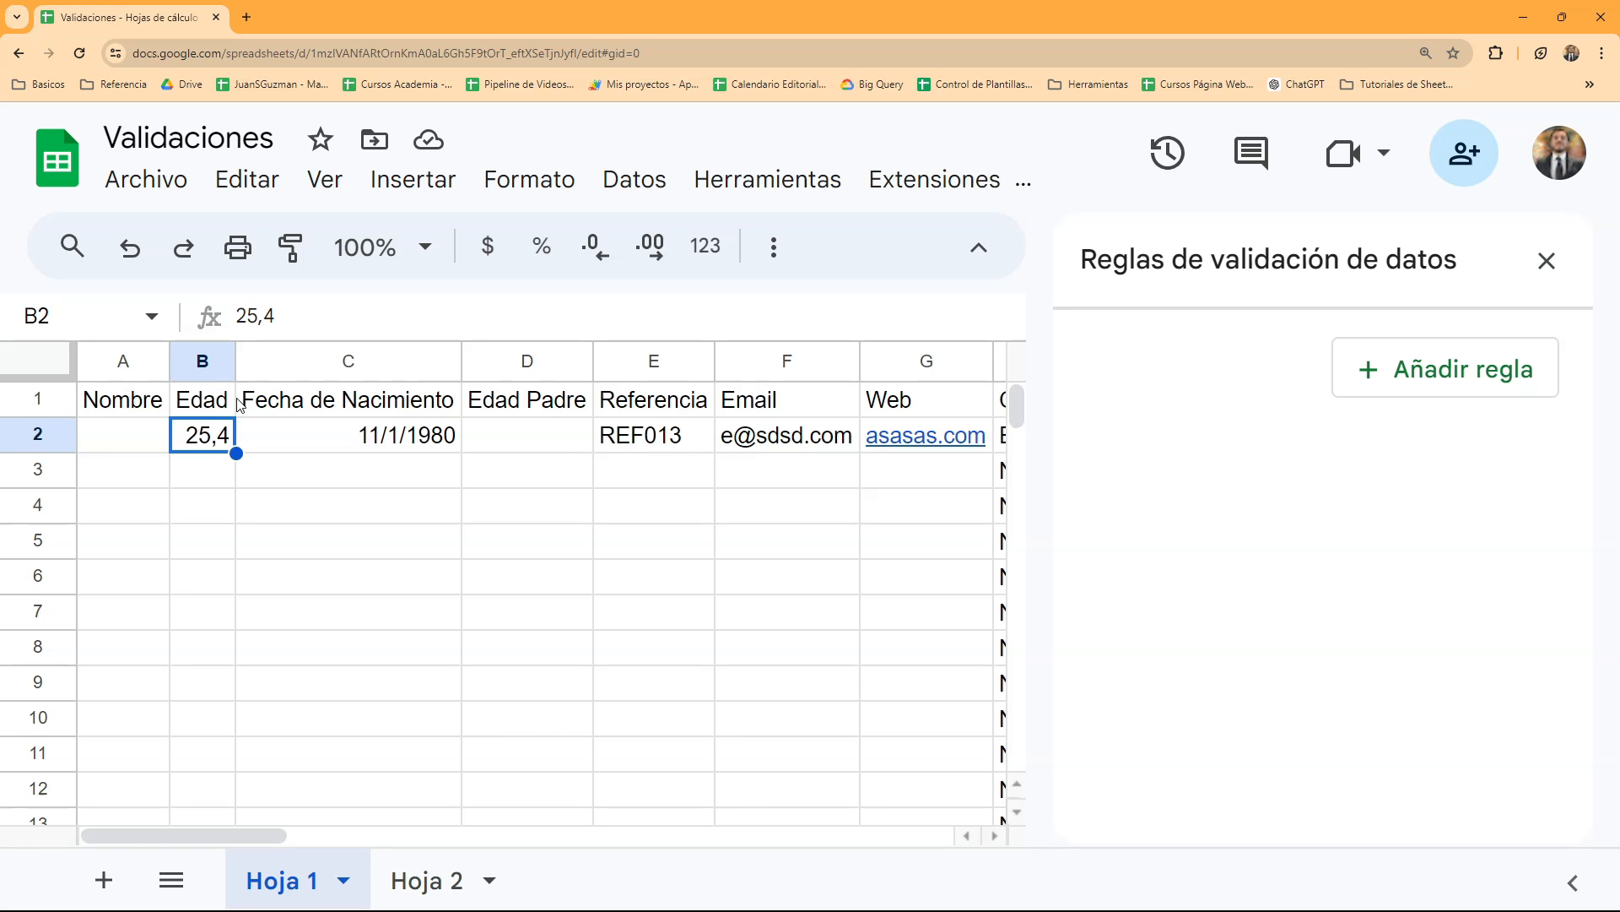
- Insert an empty column between Edad and Fecha de Nacimiento
right_click(262, 363)
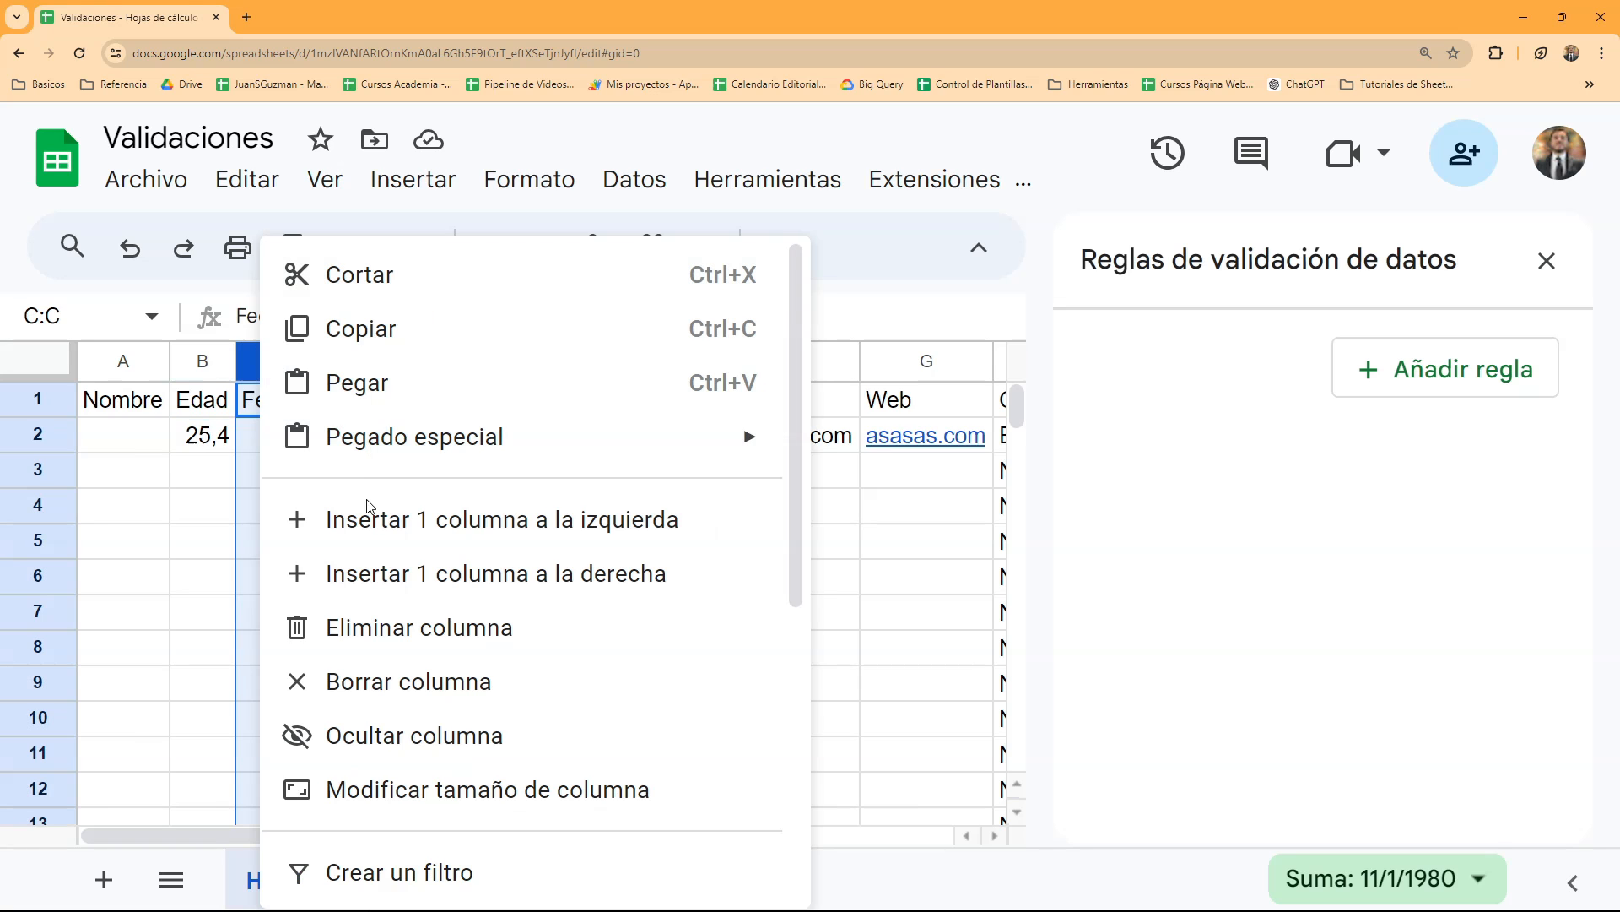
left_click(381, 521)
left_click(367, 447)
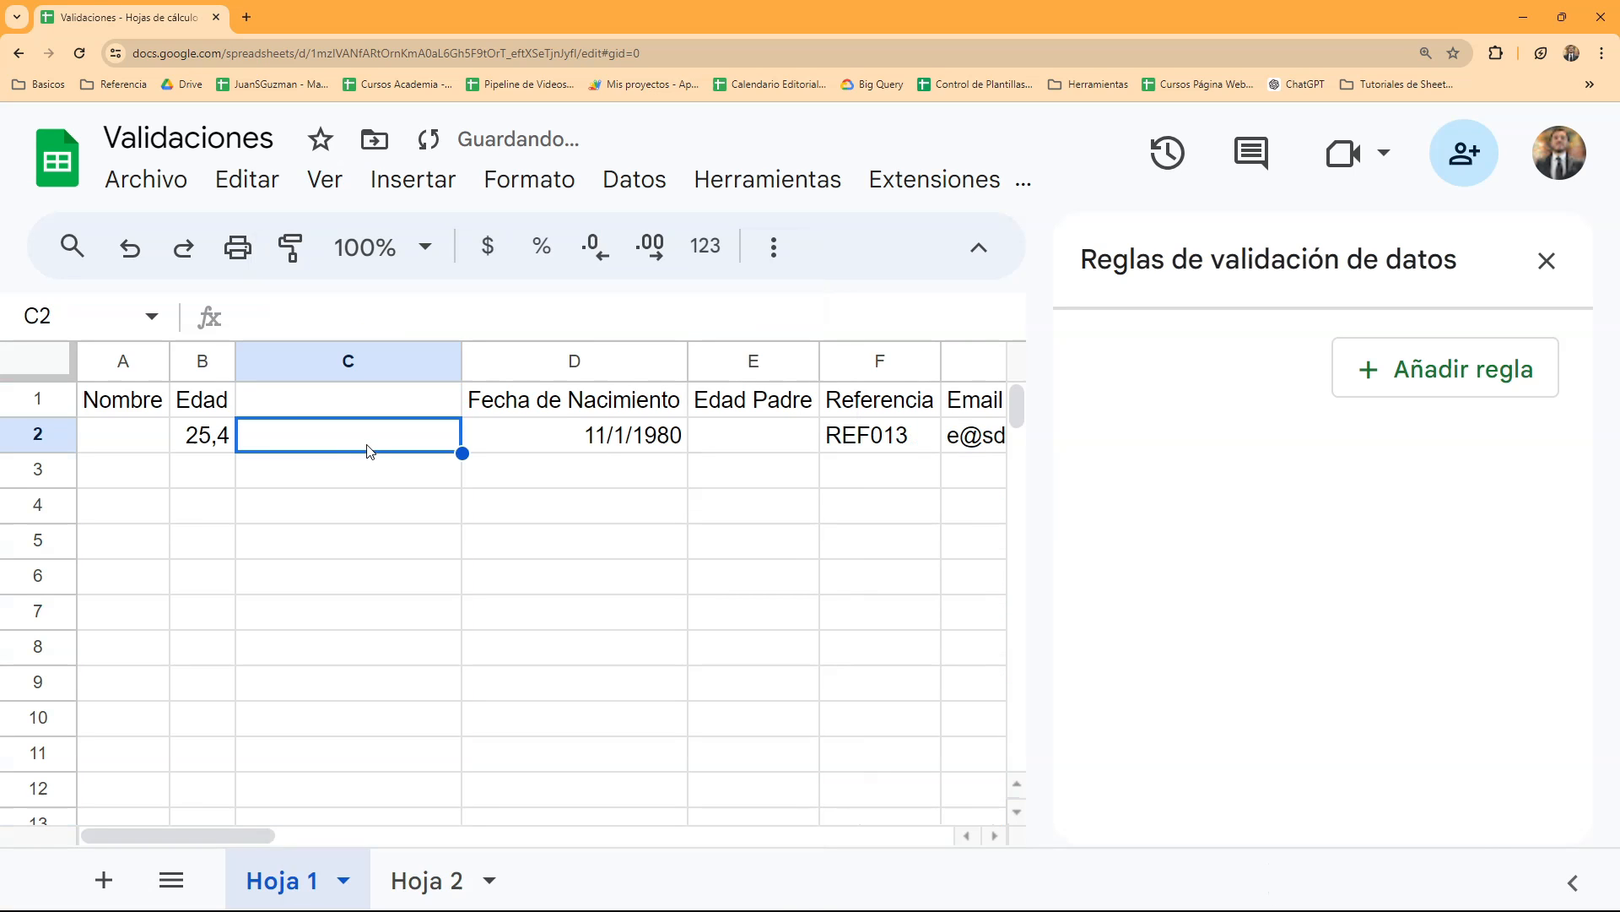
- Enter the formula =REDONDEAR.MENOS(B2) in cell C2 to round the Edad value down
left_click(229, 443)
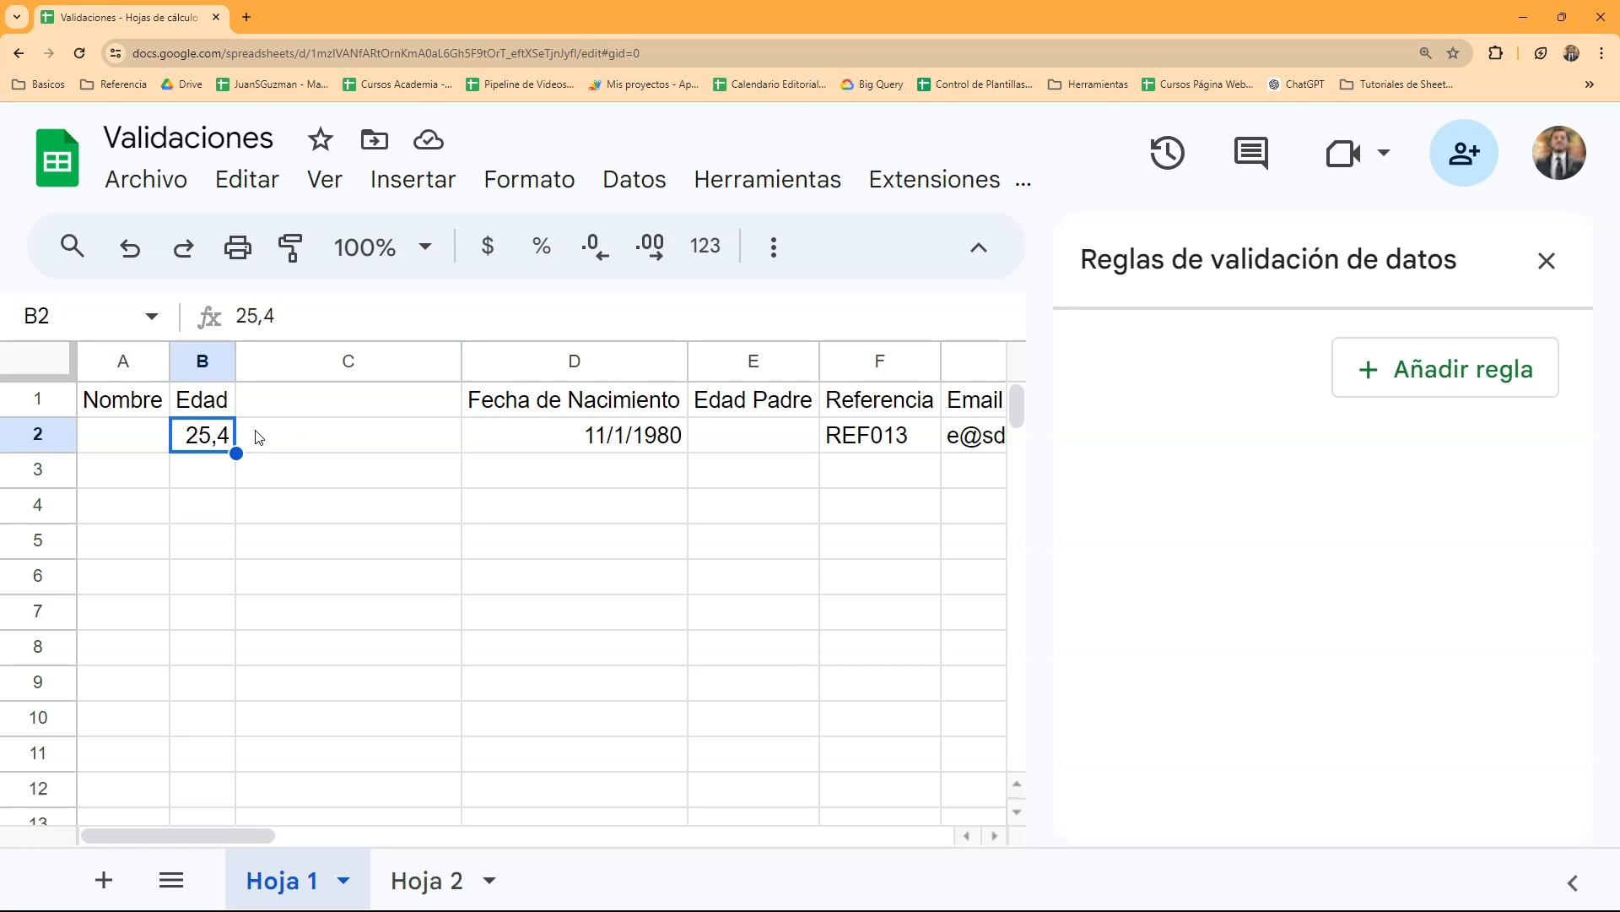
left_click(259, 434)
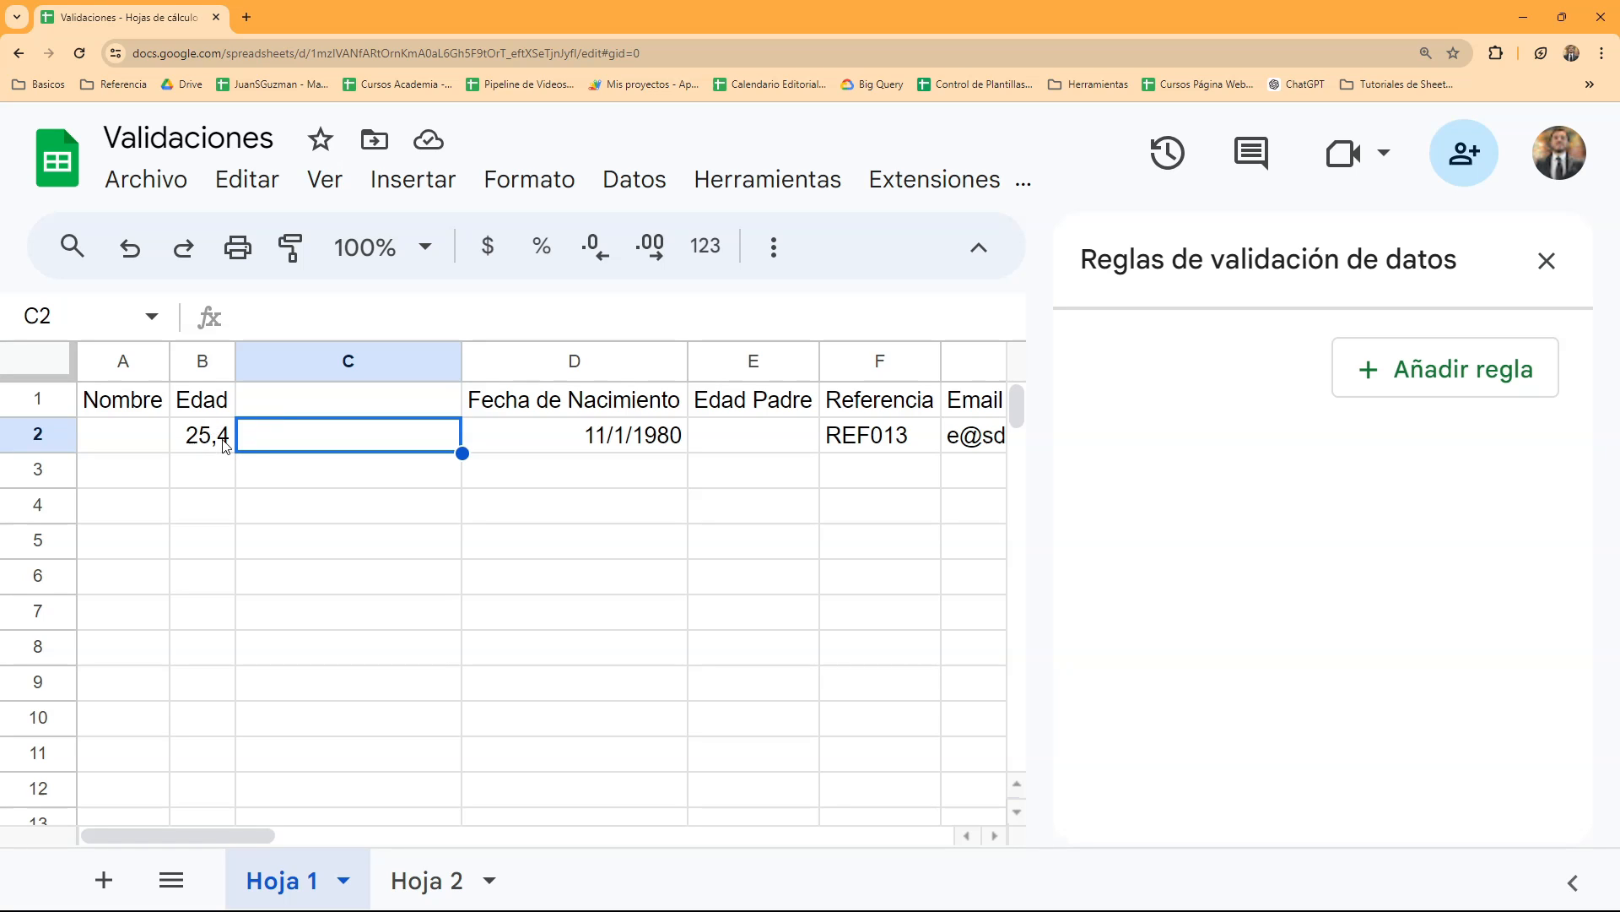
type("=redon")
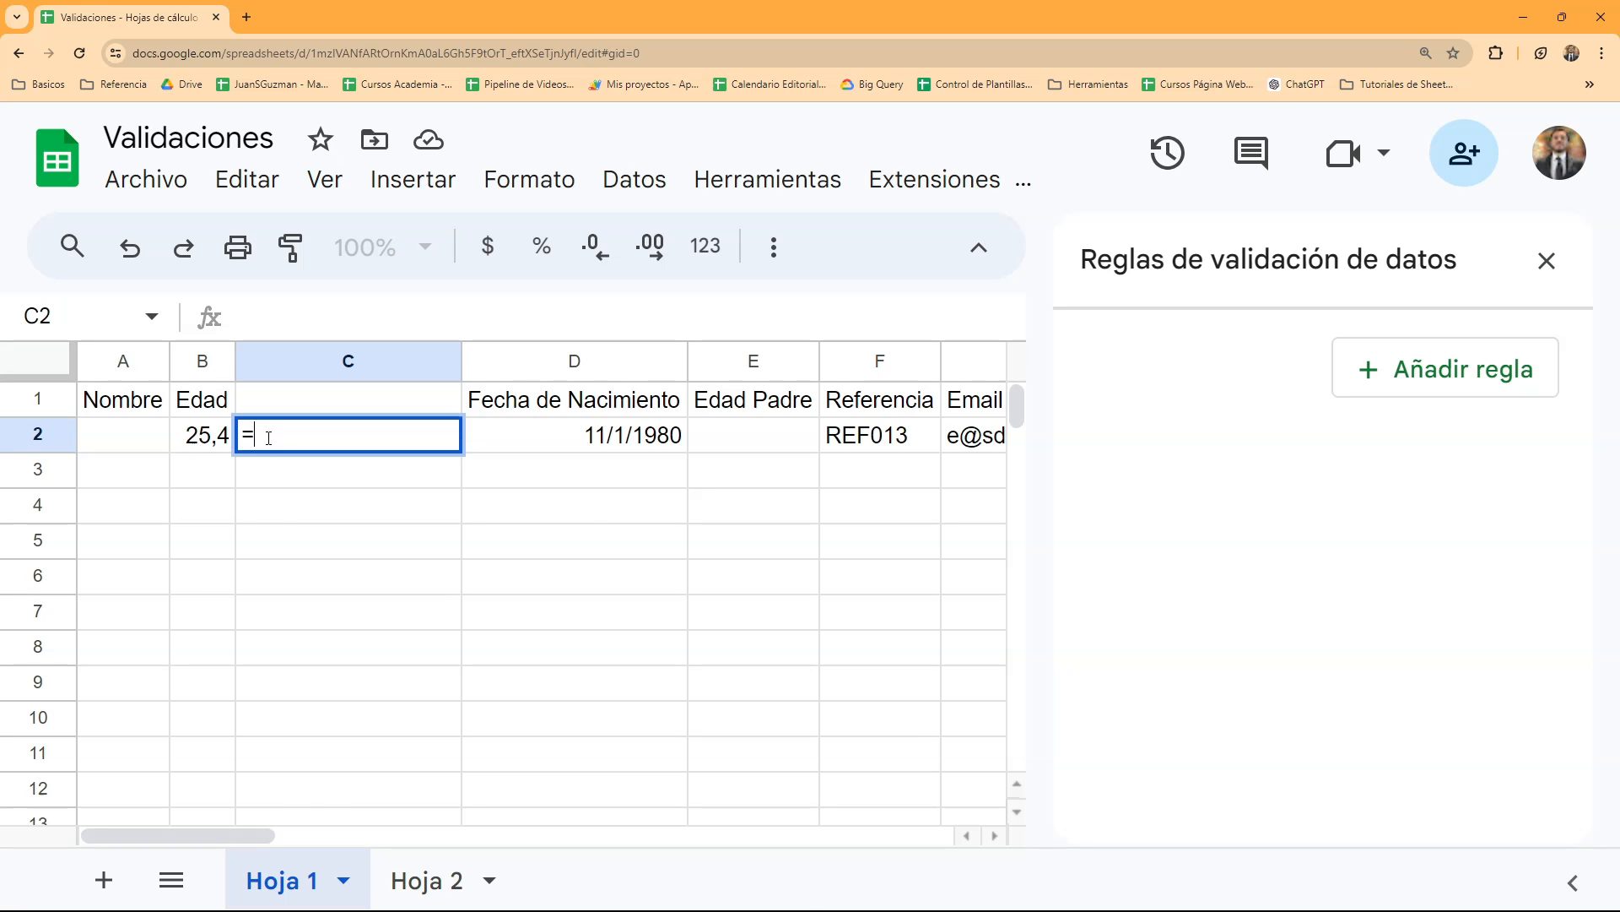
key("Down")
key("Down")
key("Down")
key("Down")
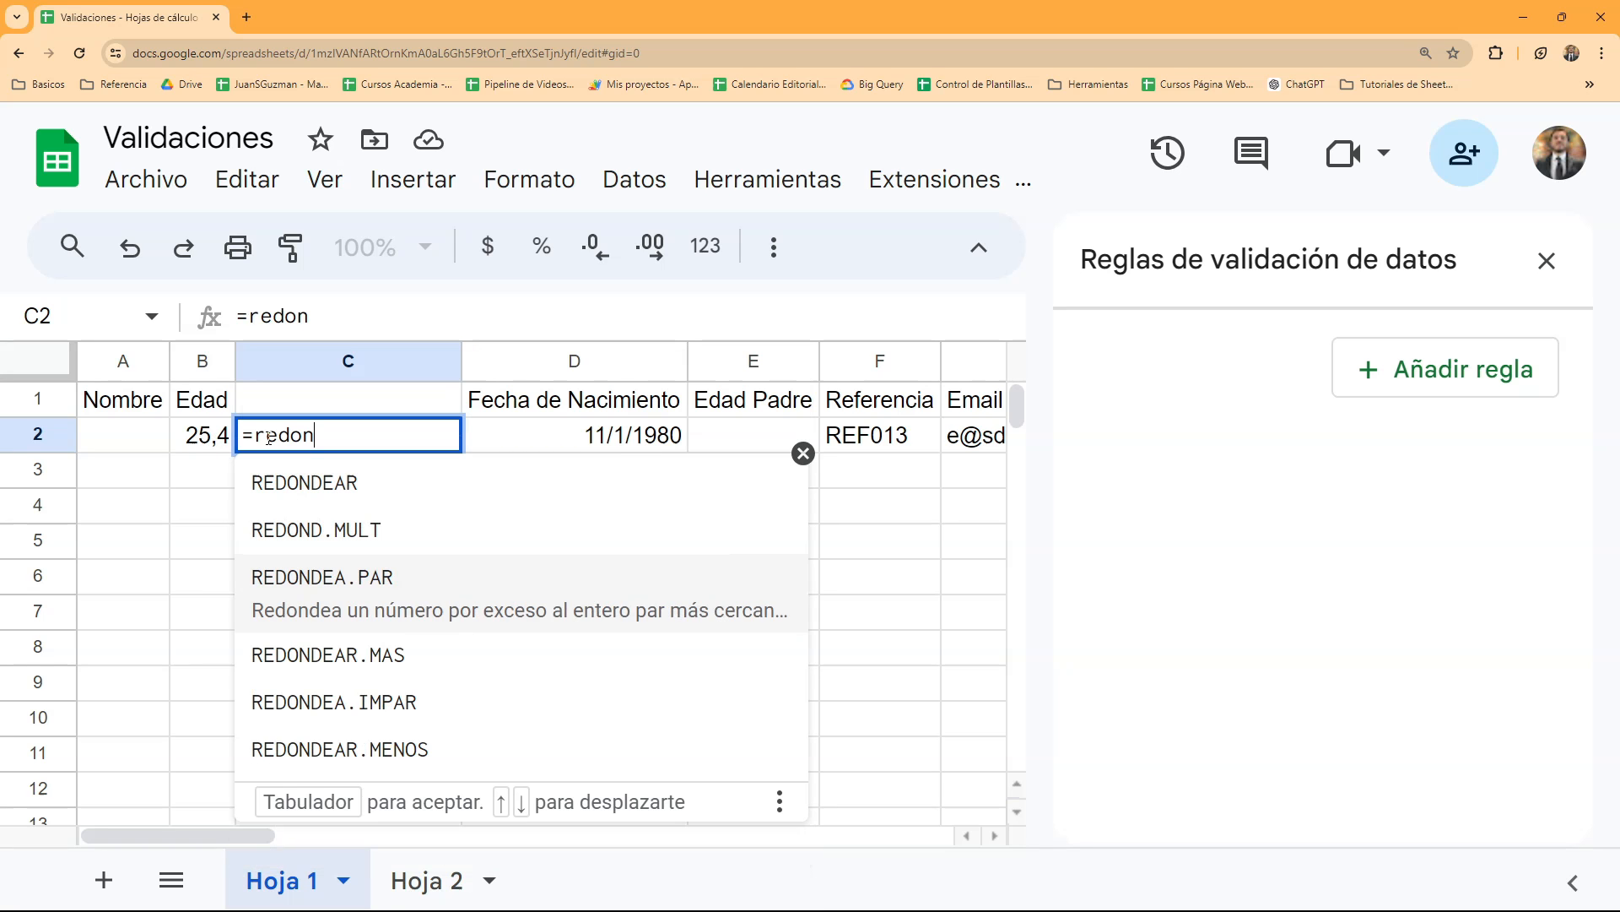
key("Down")
key("Tab")
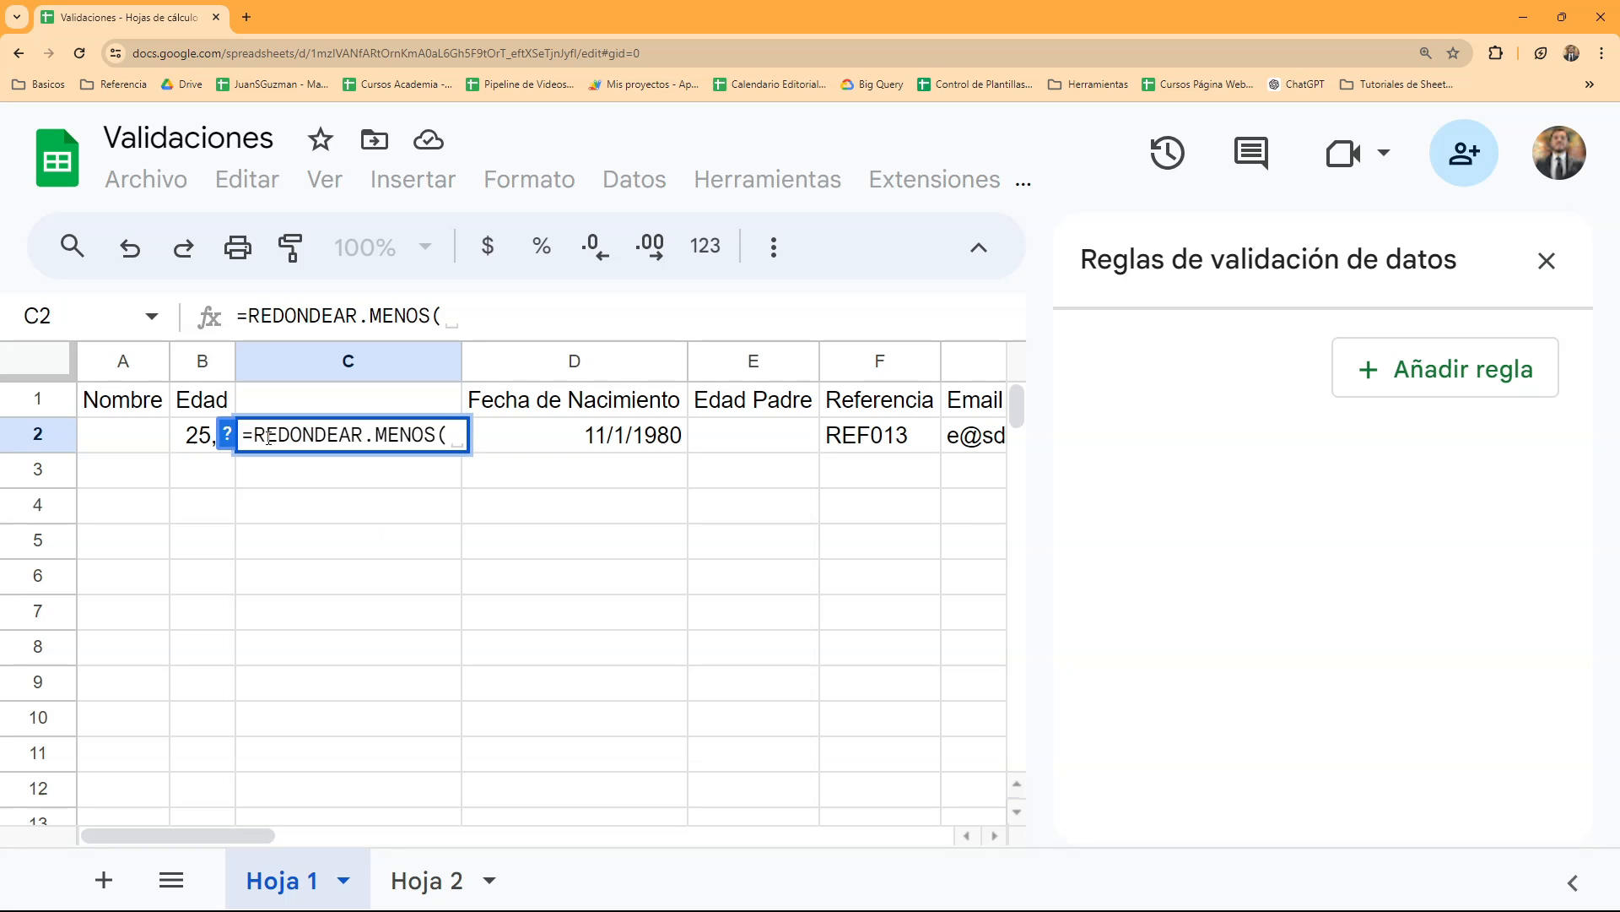
left_click(192, 446)
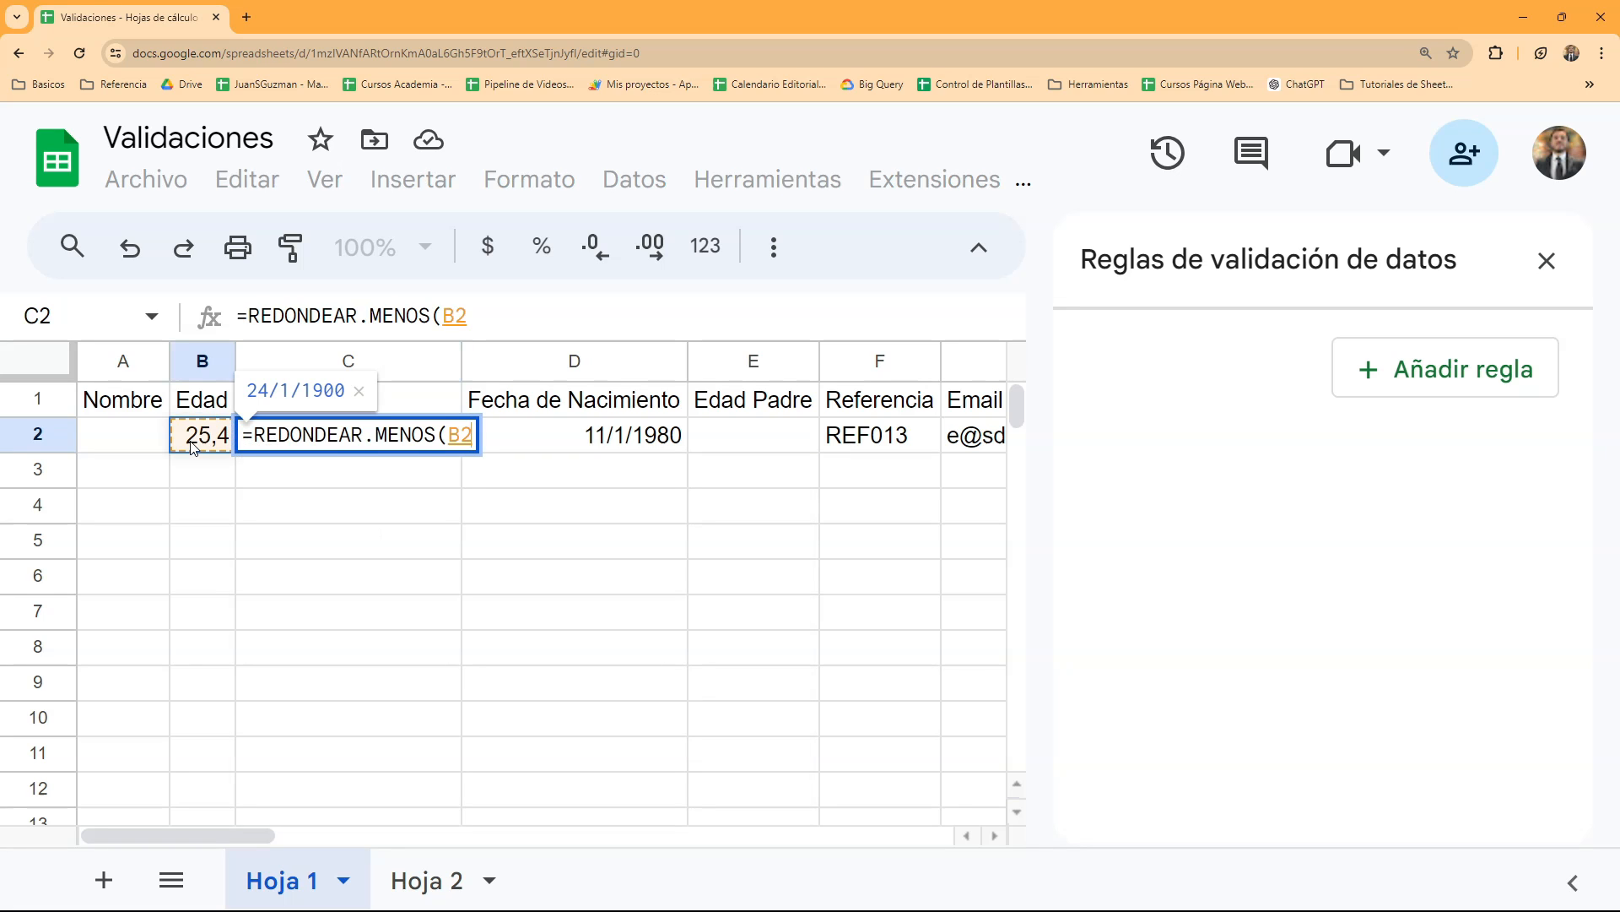
key("Return")
key("Up")
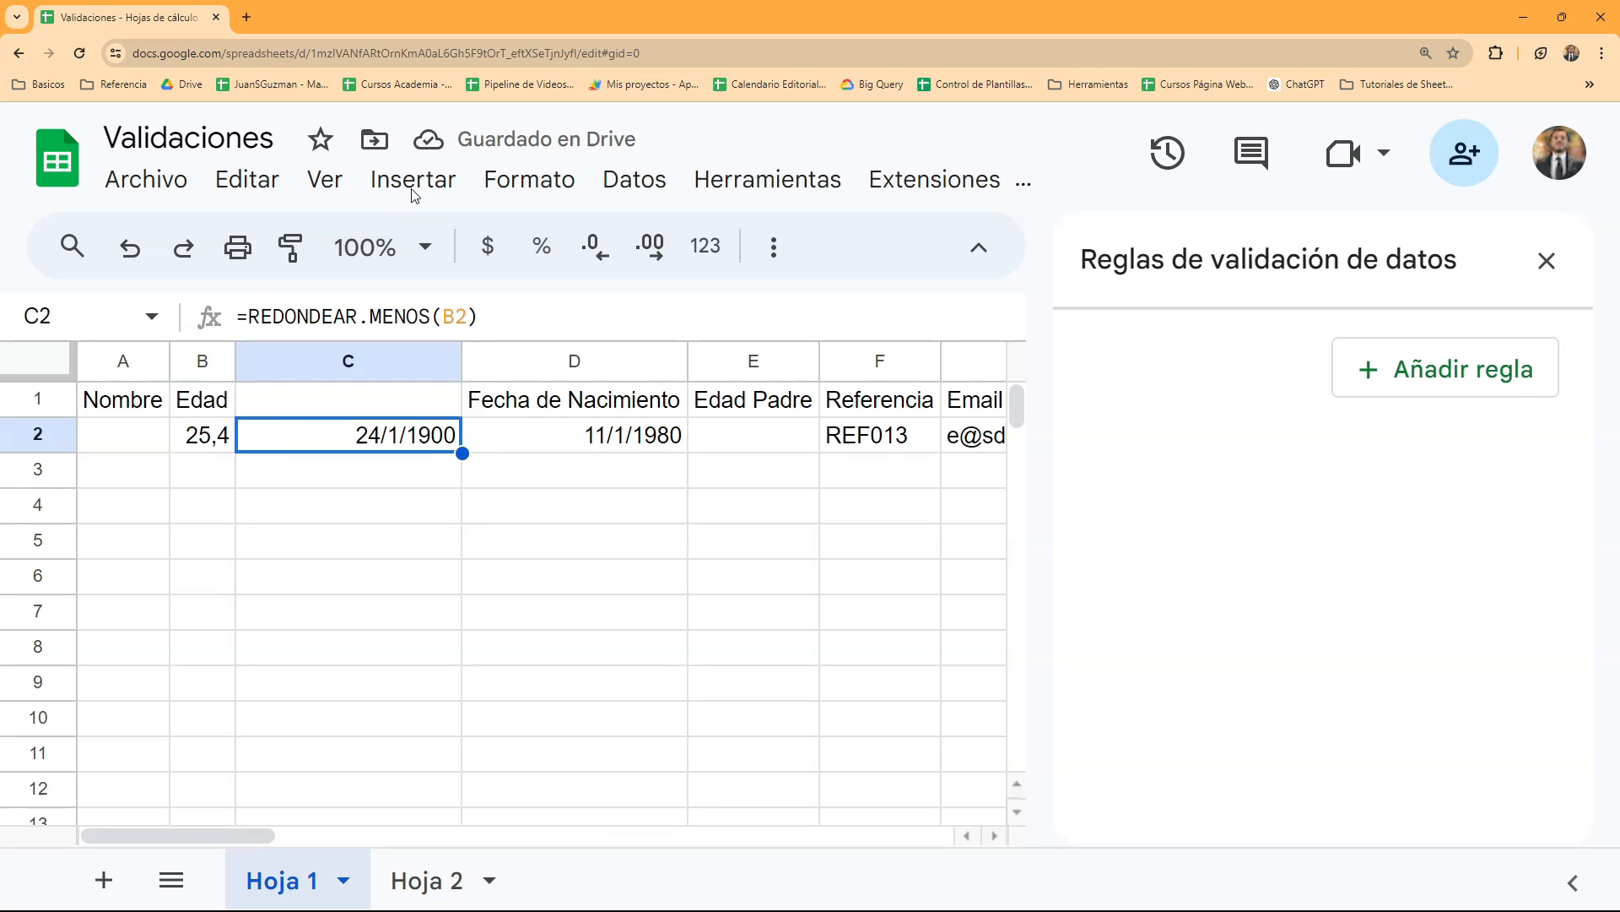
- Set the number format of cell C2 to Automático
left_click(525, 178)
mouse_move(964, 277)
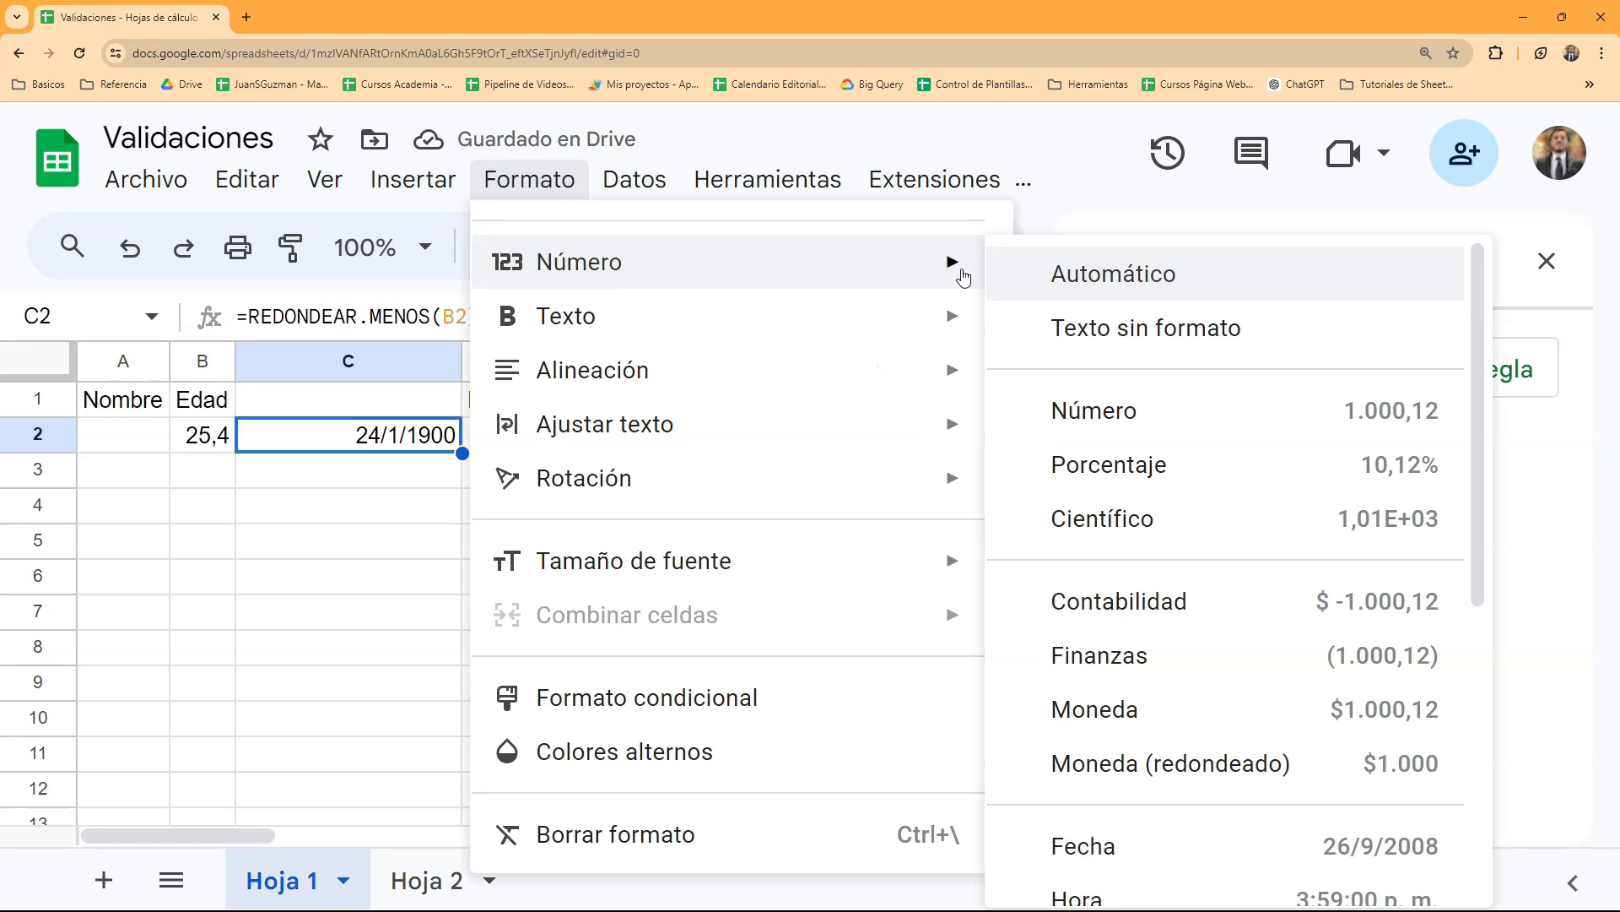
left_click(1049, 275)
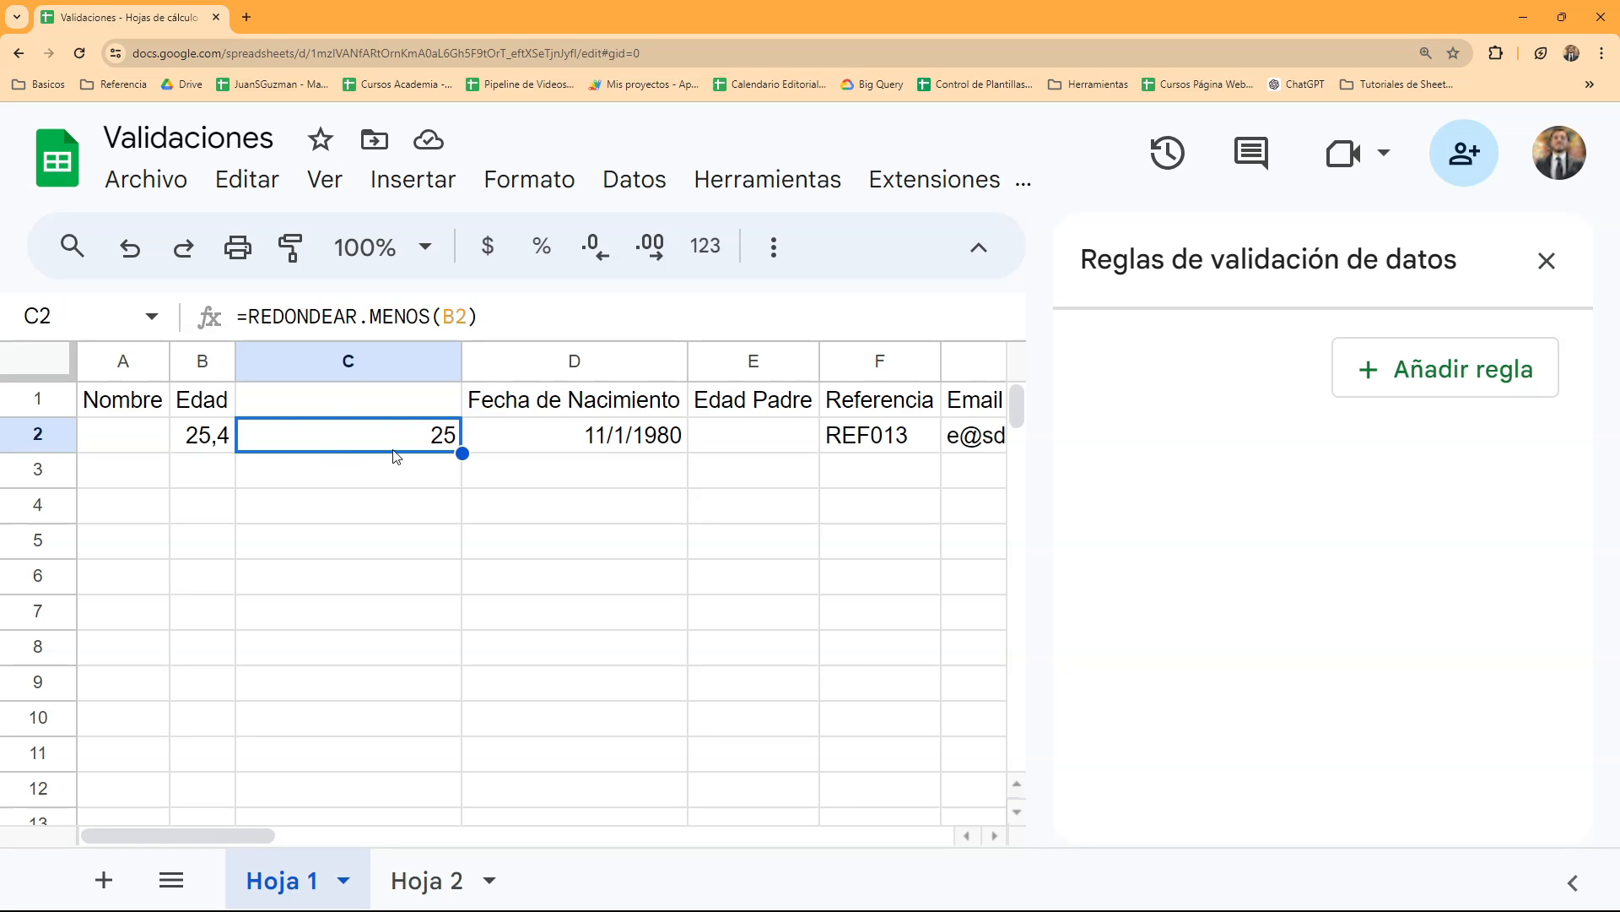
- Extend the formula in C2 to =REDONDEAR.MENOS(B2)=B2 so it compares the rounded value with the original
left_click(206, 450)
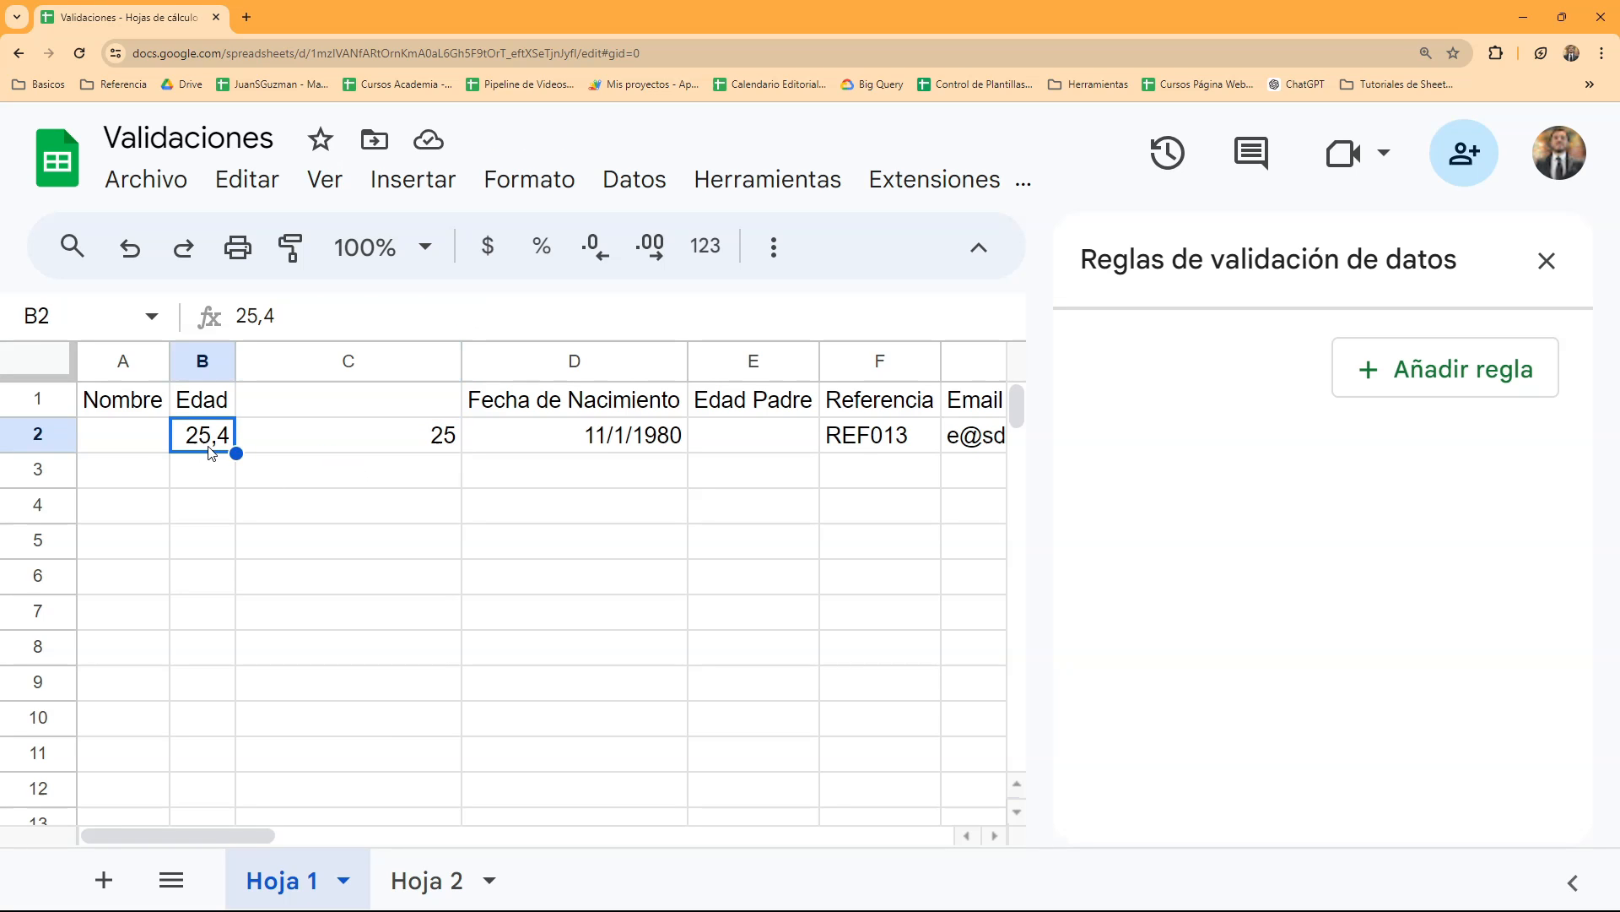
left_click(261, 443)
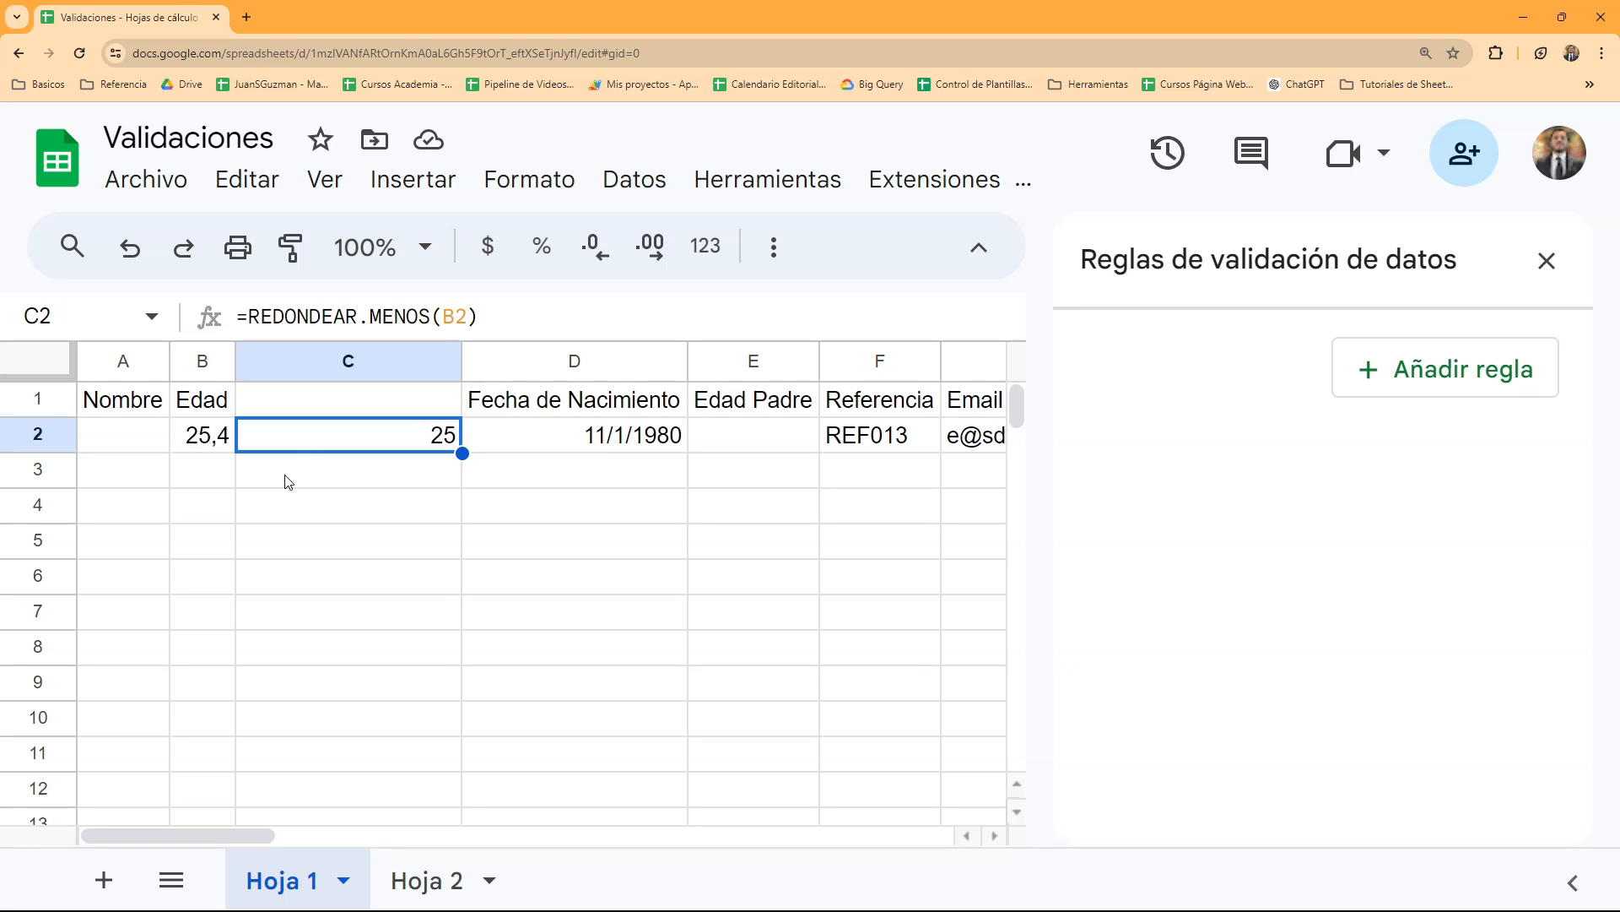
left_click(492, 316)
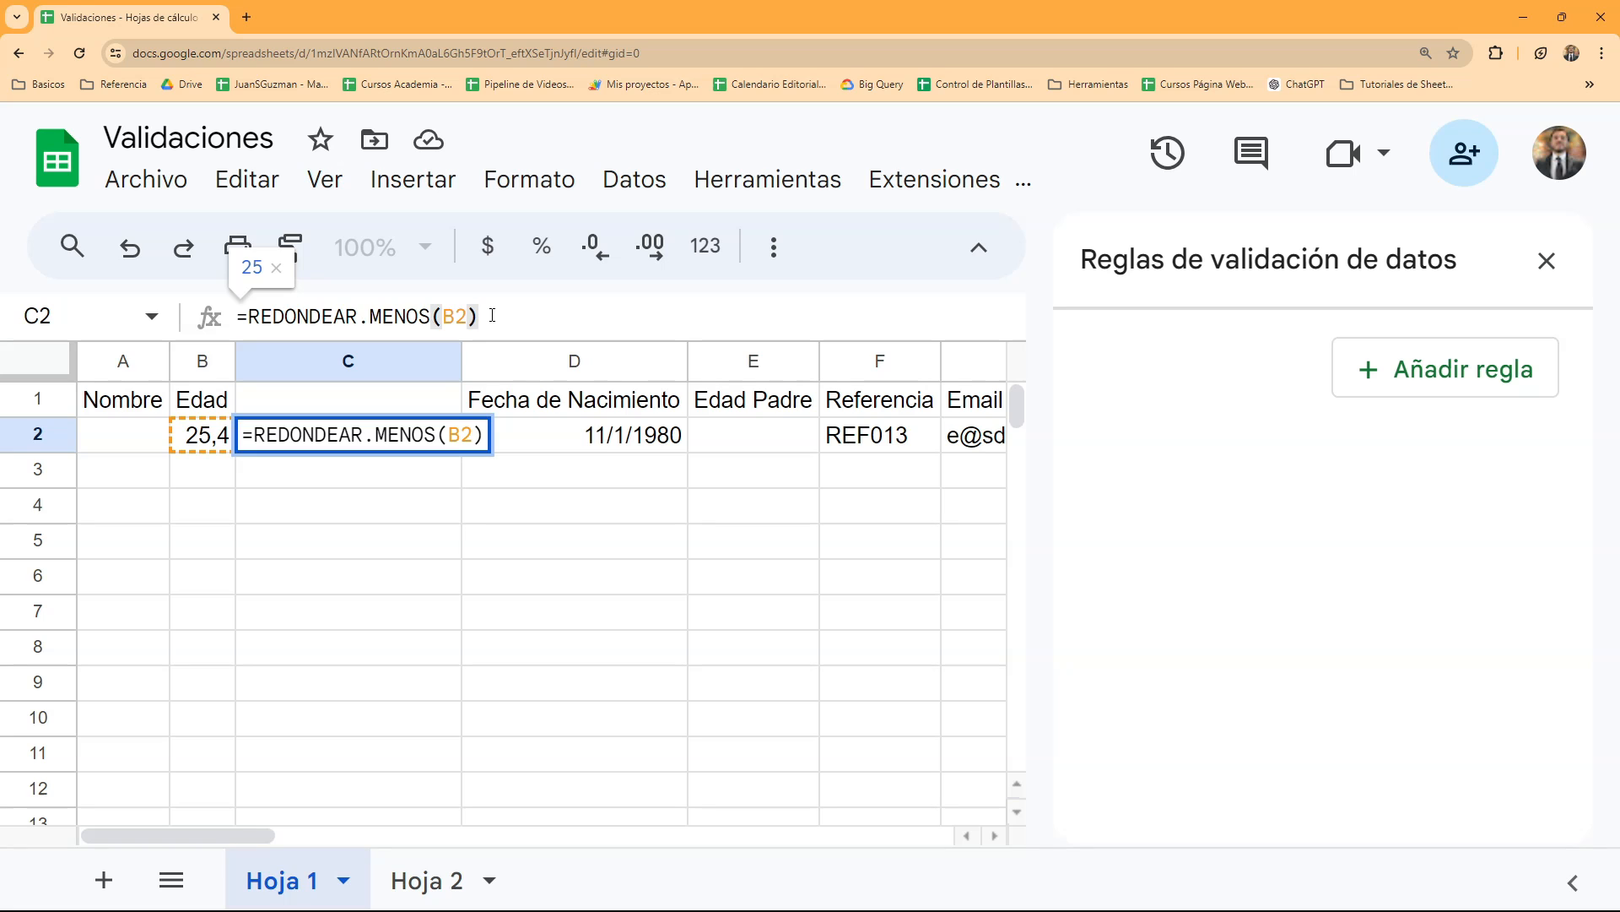
type("=")
type("B2")
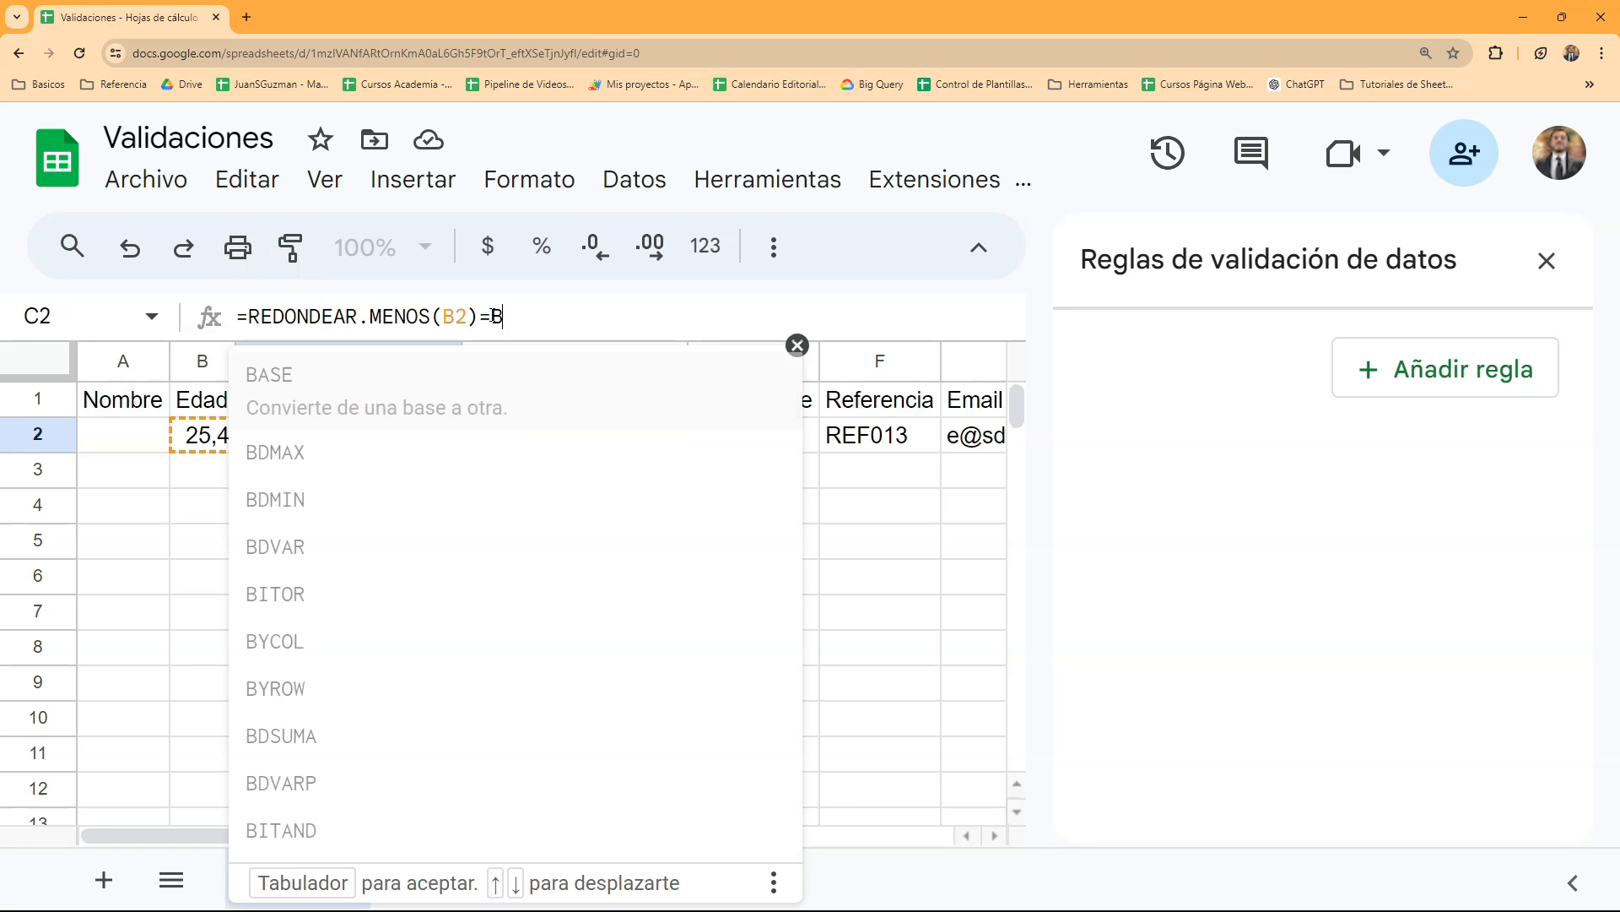
key("Return")
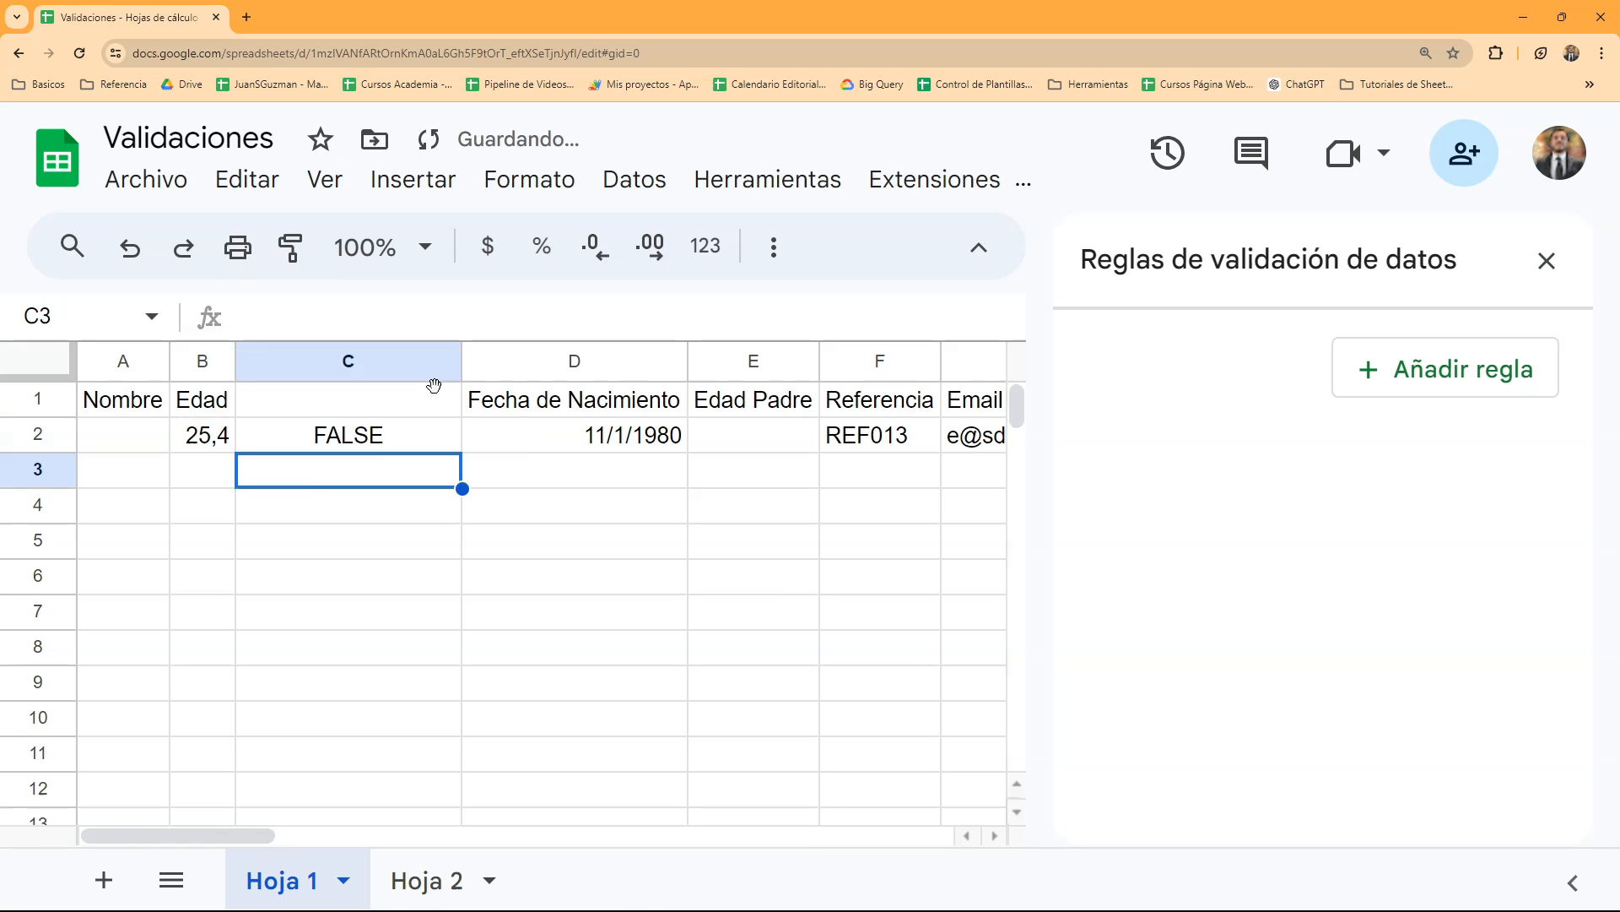
- Enter 25 in cell B2 and check the comparison formula in C2
left_click(342, 446)
left_click(200, 450)
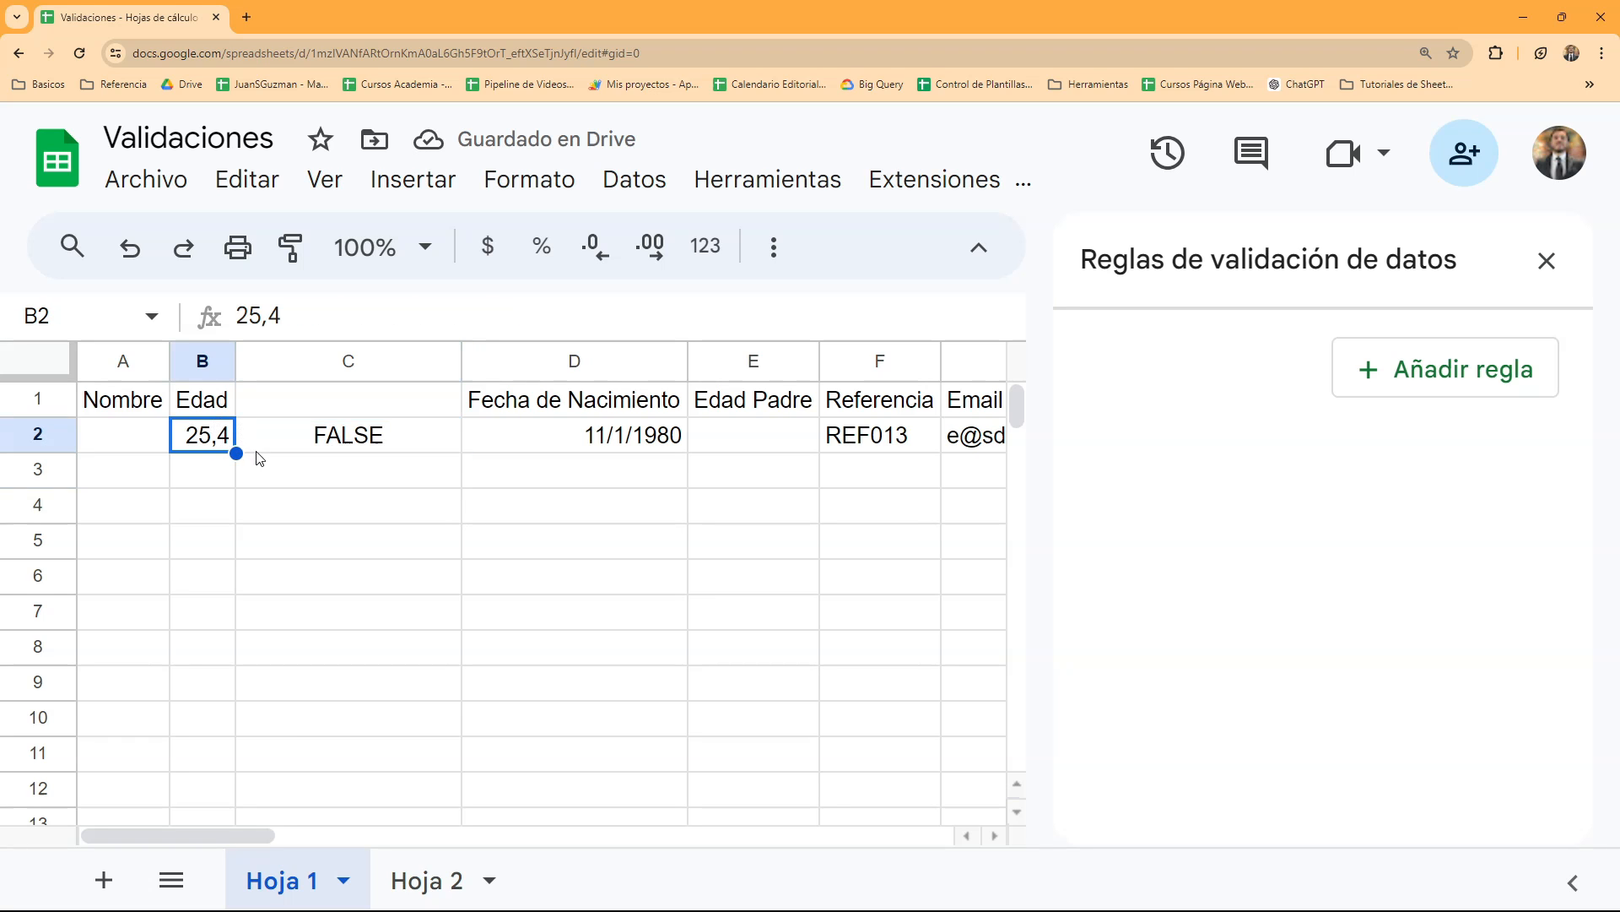
type("25")
key("Return")
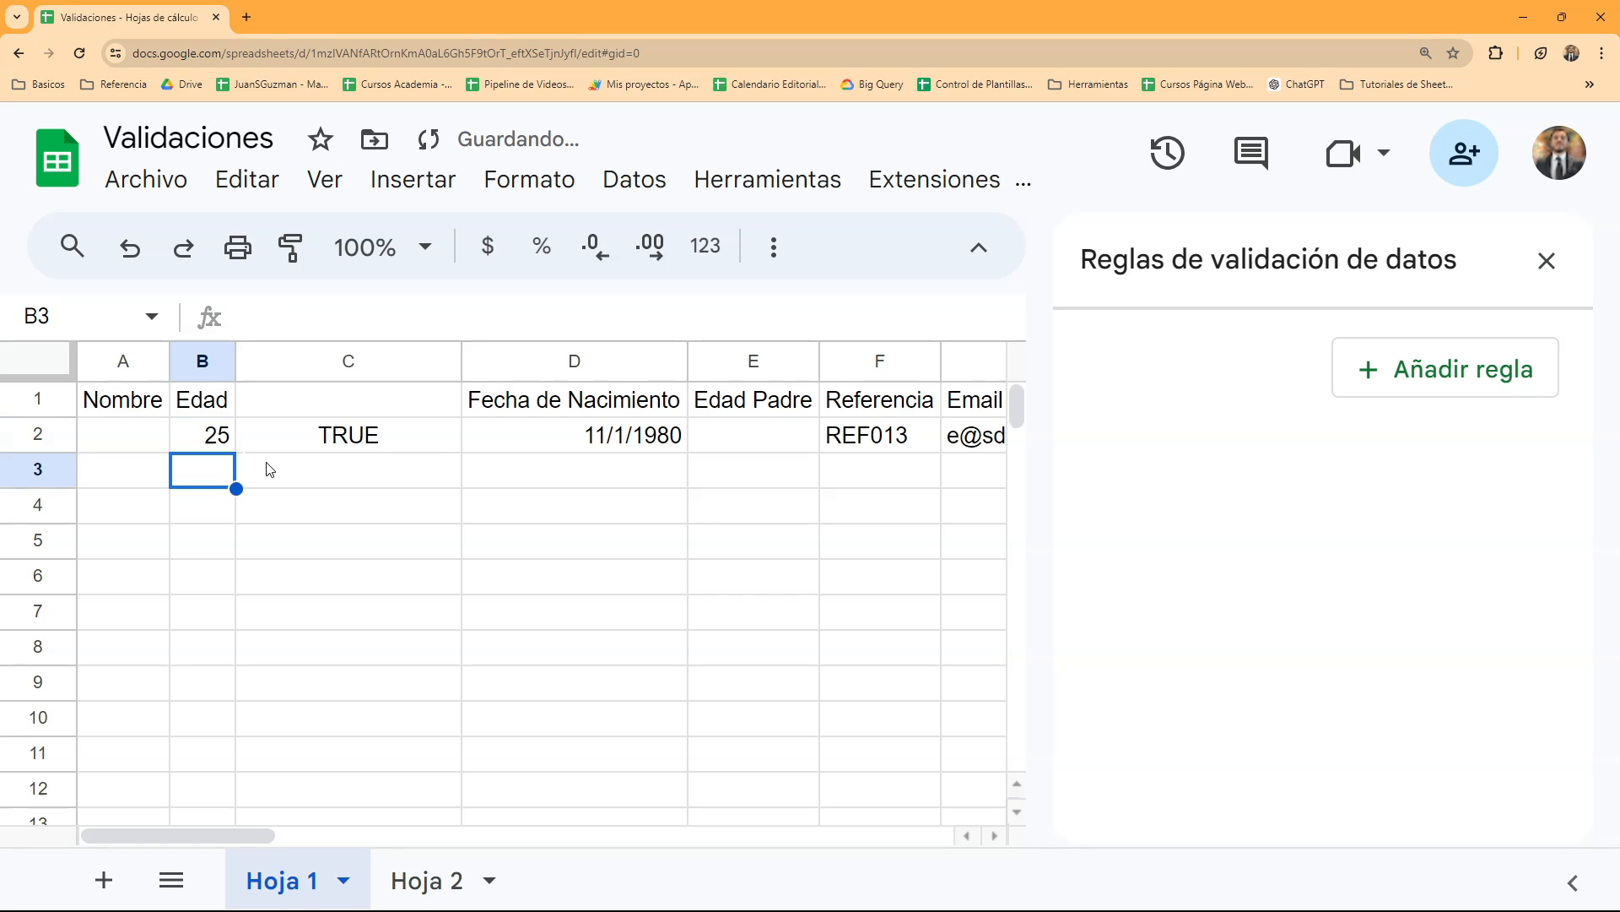
key("Up")
key("Right")
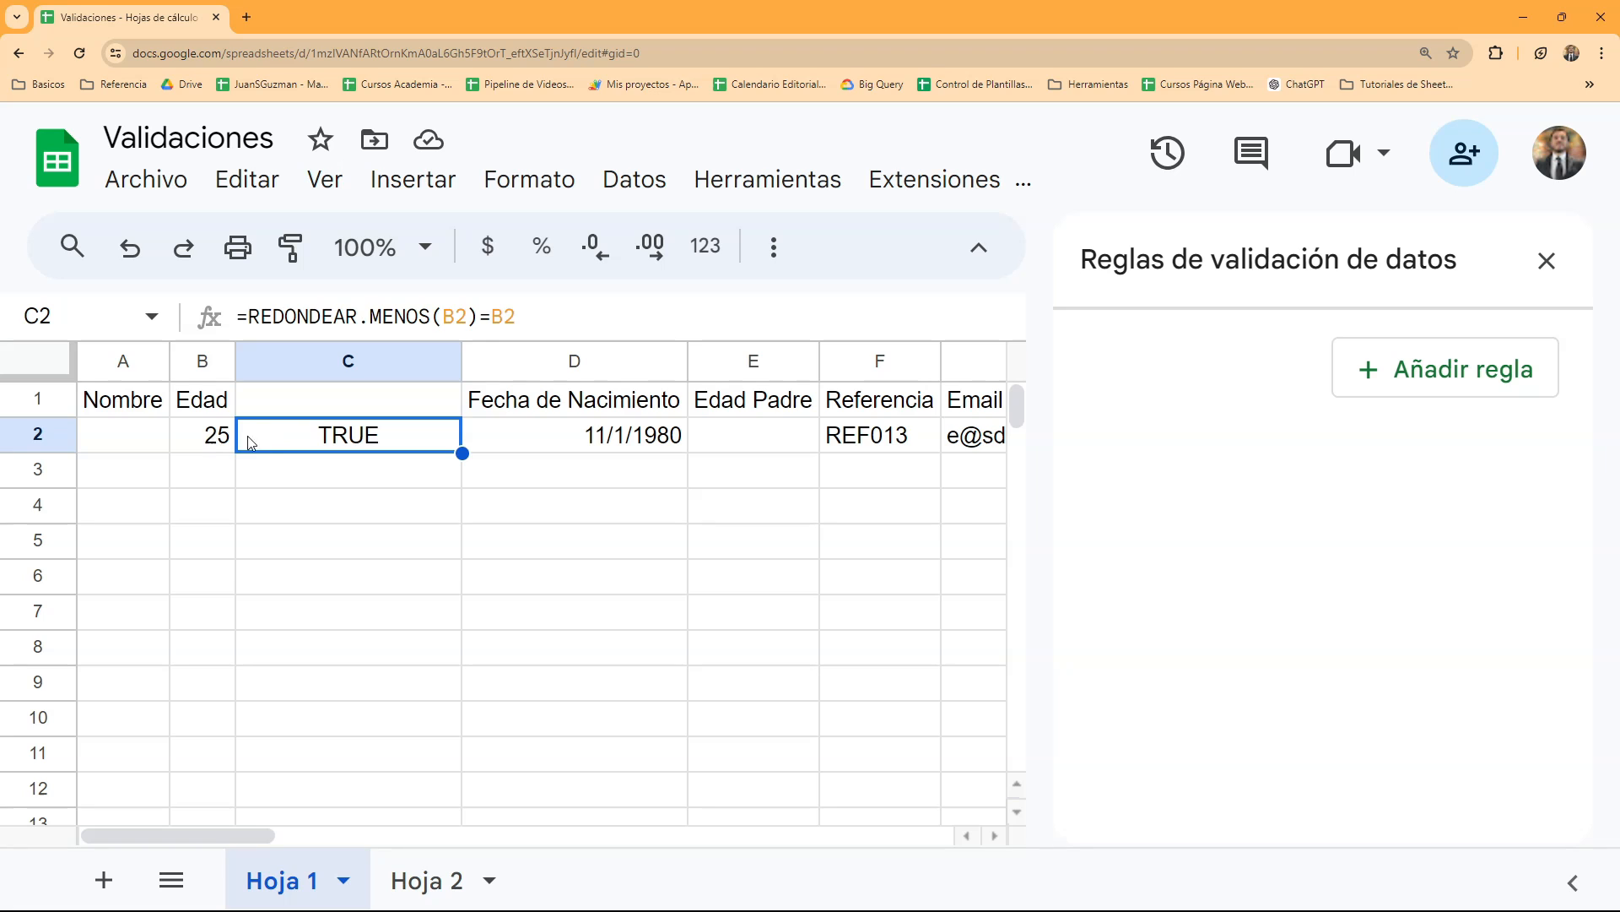
- Enter -5 in cell B2 to test the comparison formula with a negative age
left_click(208, 448)
type("-5")
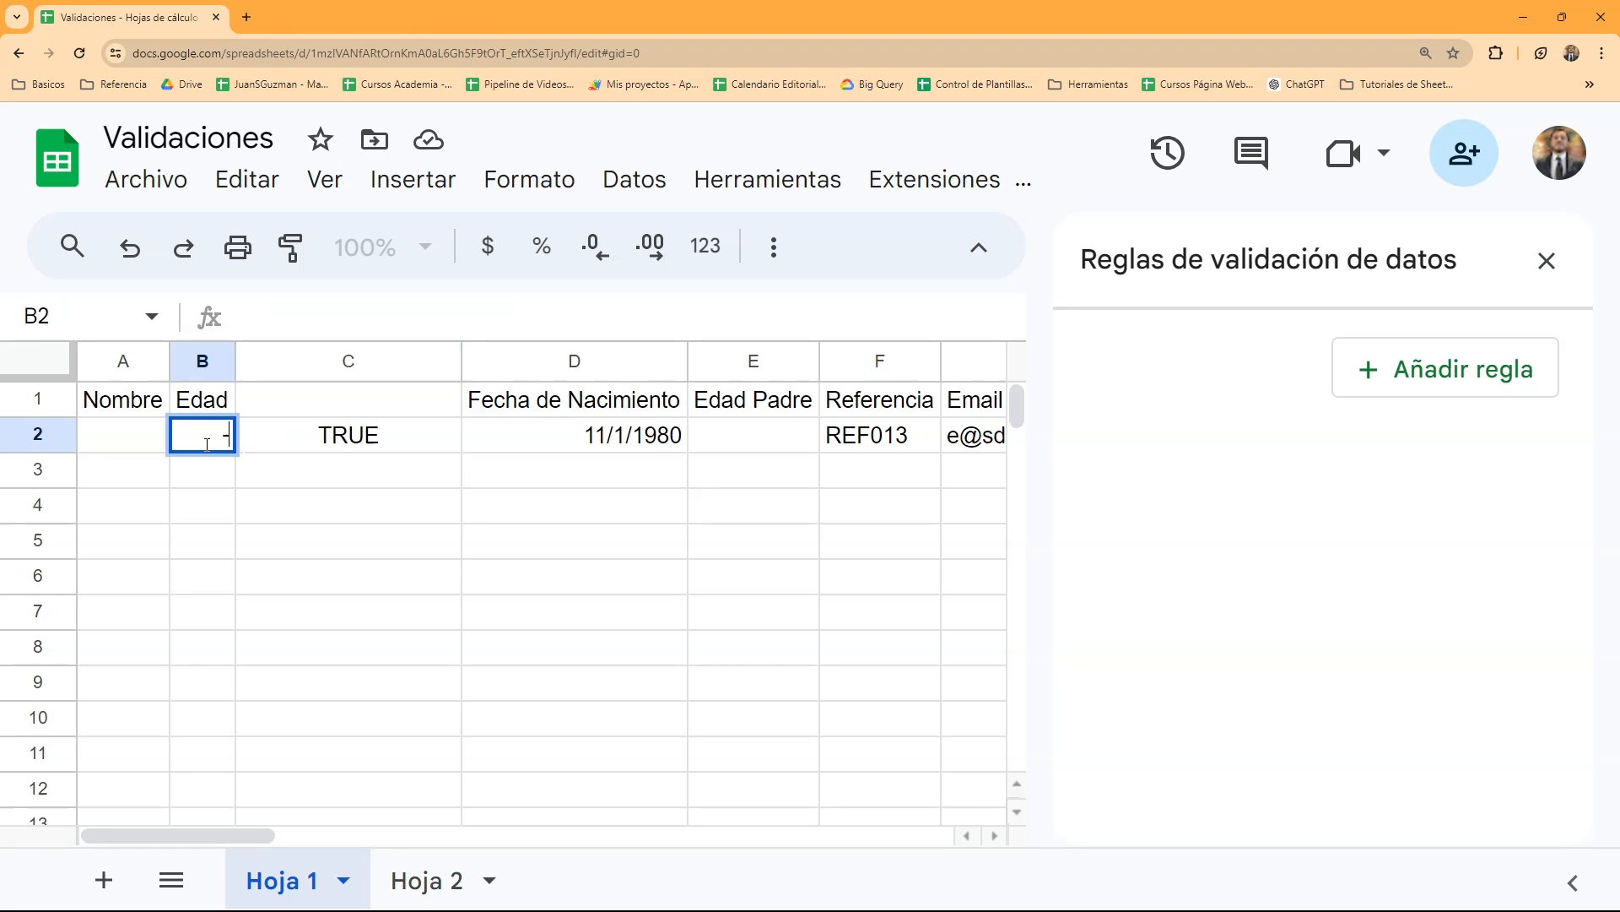
key("Return")
key("Up")
key("Right")
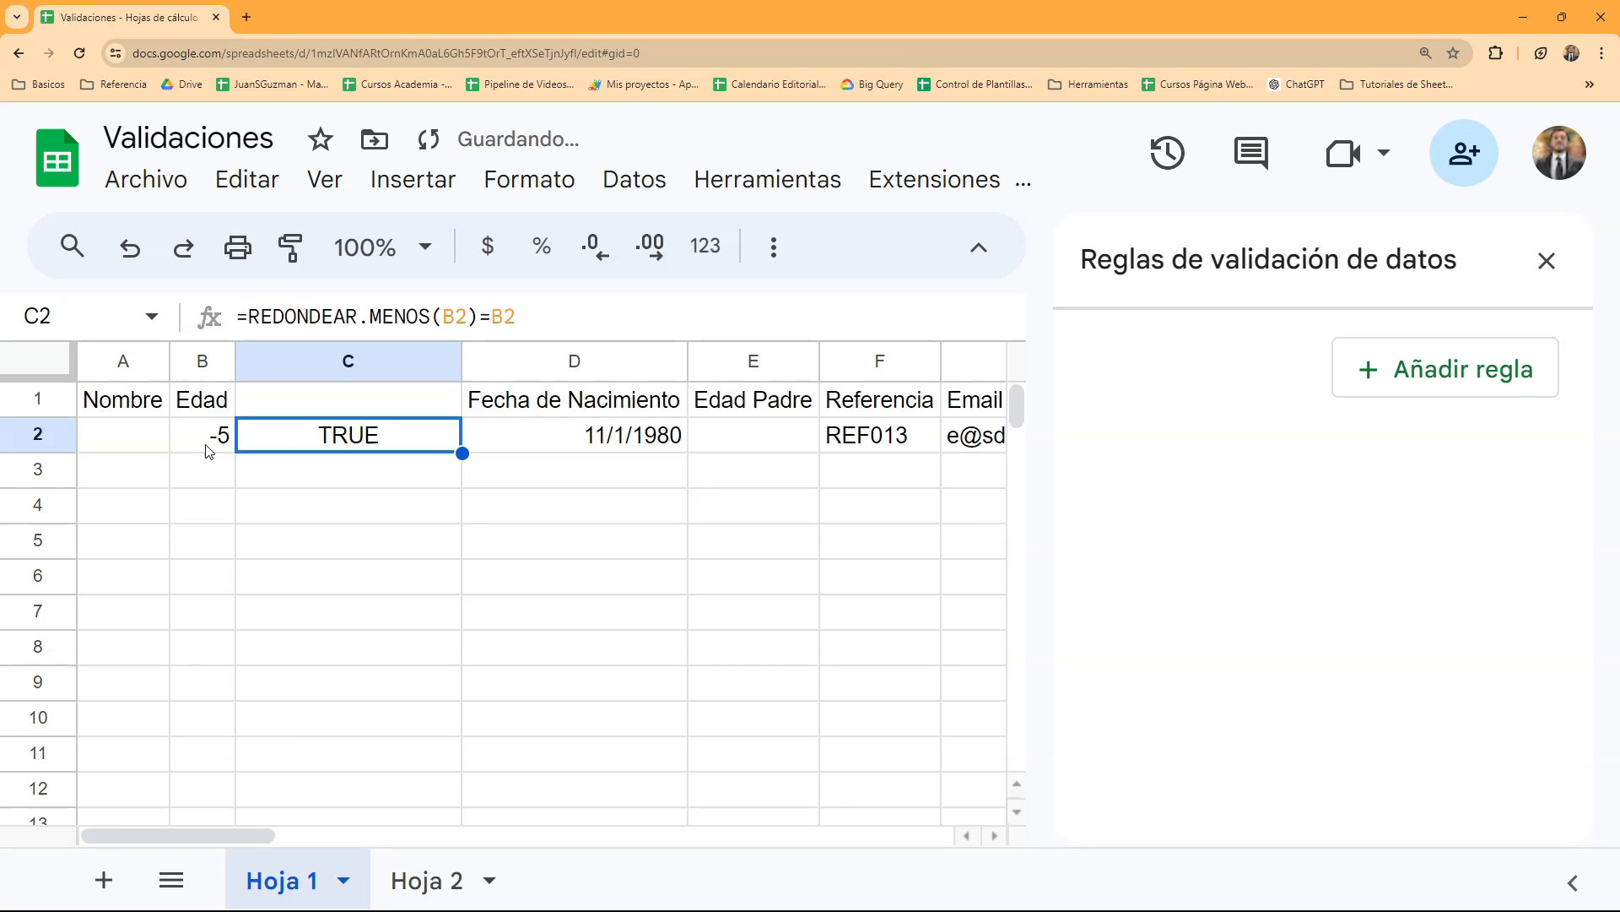
- Close the data validation rules and change the C2 formula to =Y(REDONDEAR.MENOS(B2)=B2;B2>0)
left_click(209, 449)
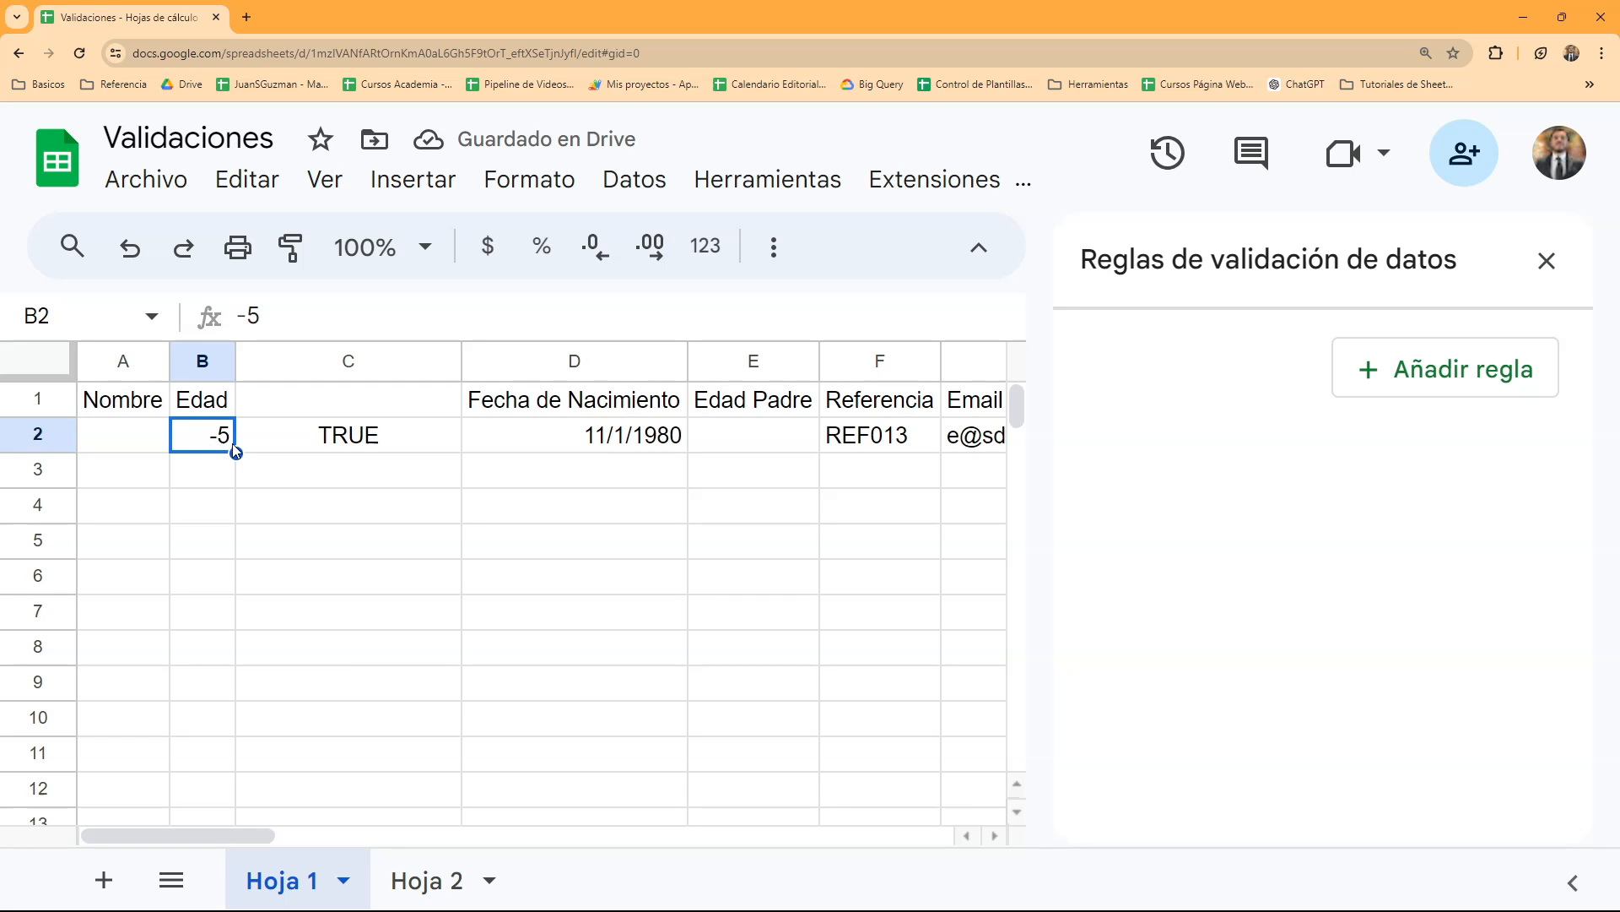
left_click(268, 442)
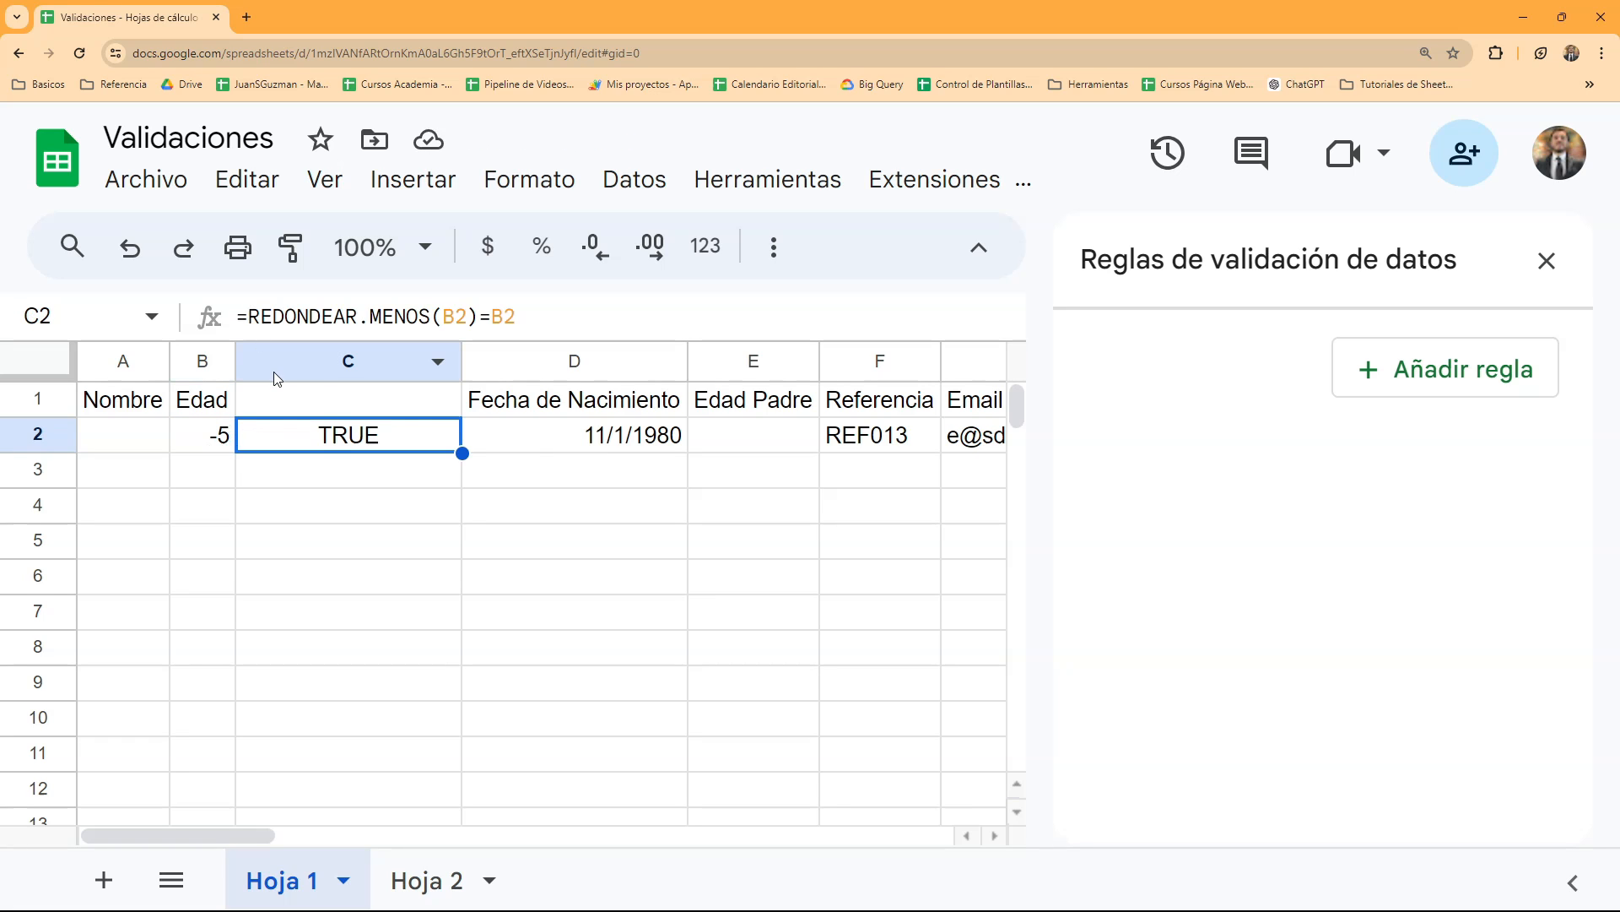
key("F2")
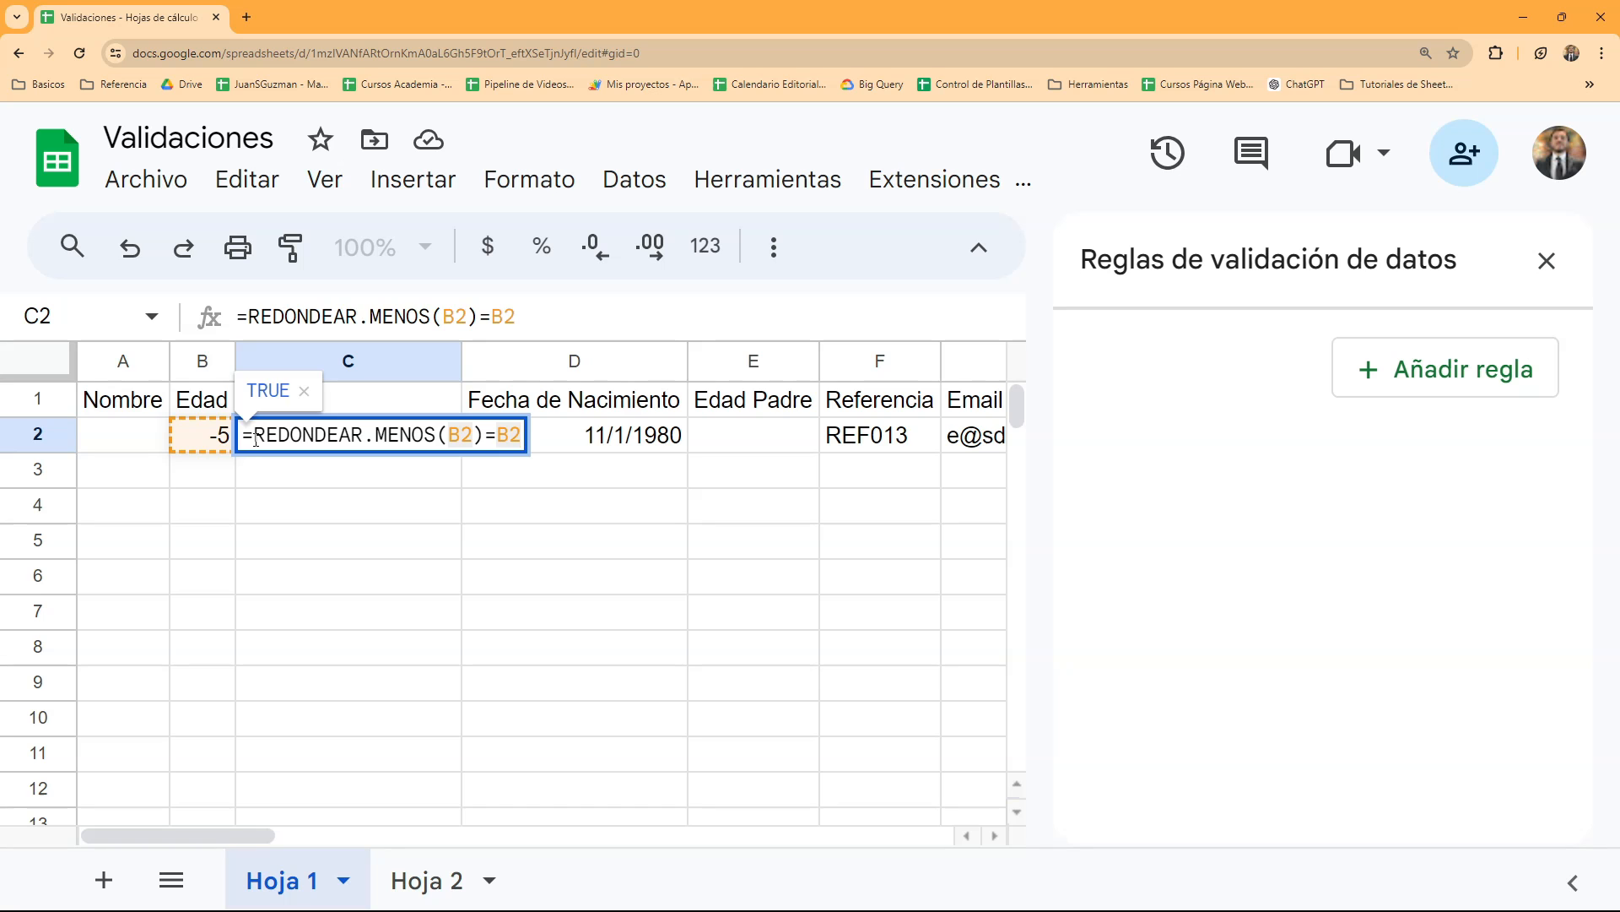
left_click(1547, 261)
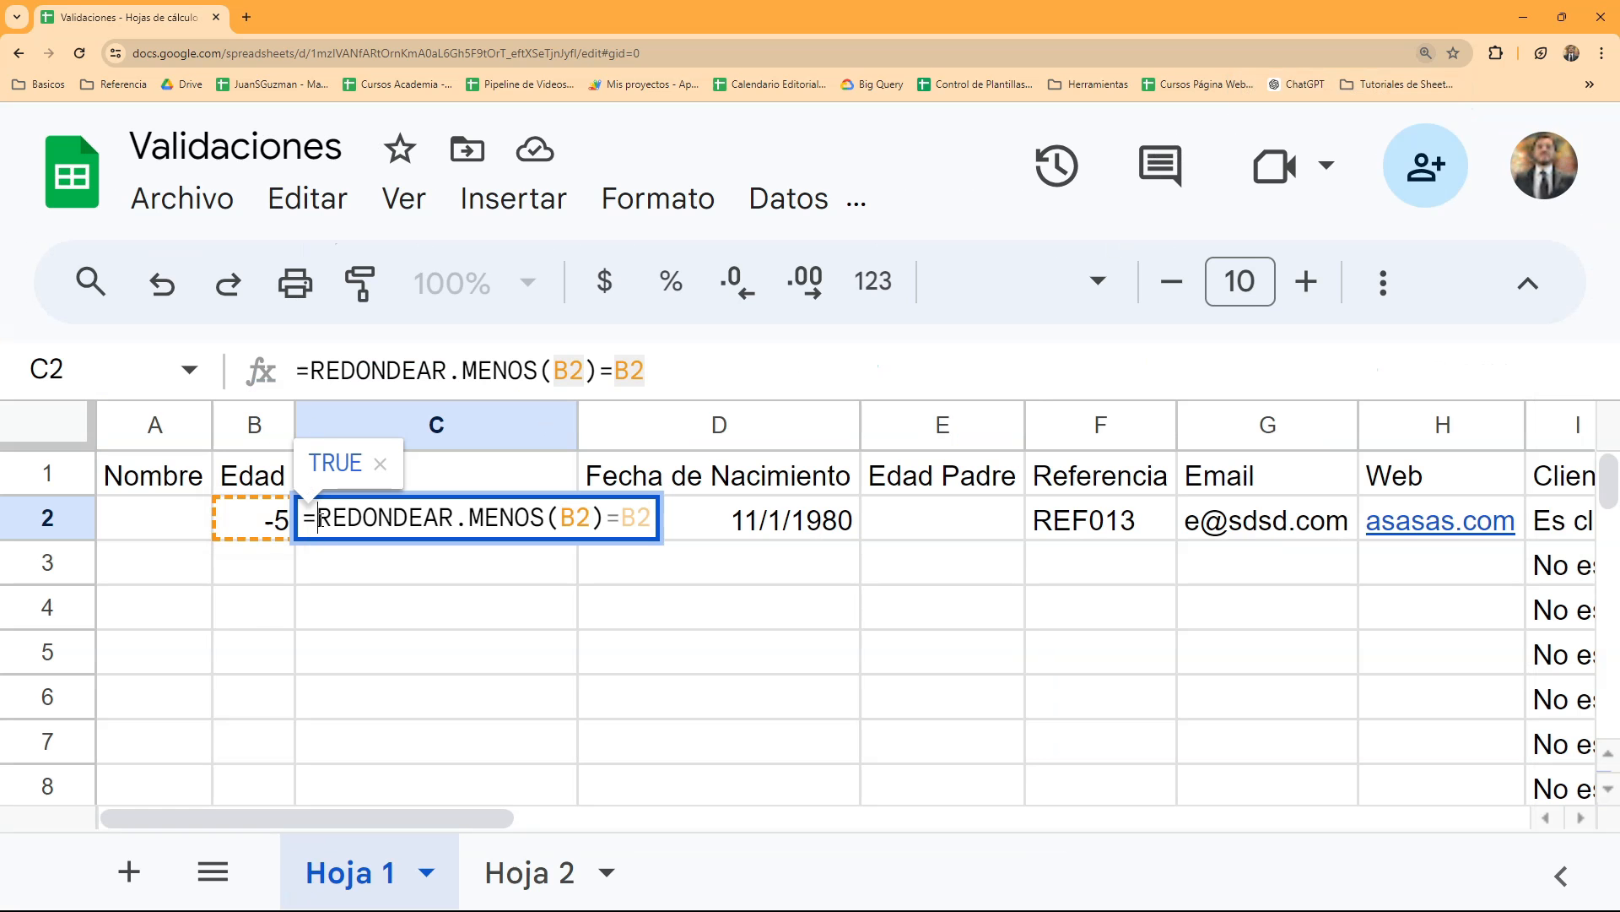
type("y")
key("BackSpace")
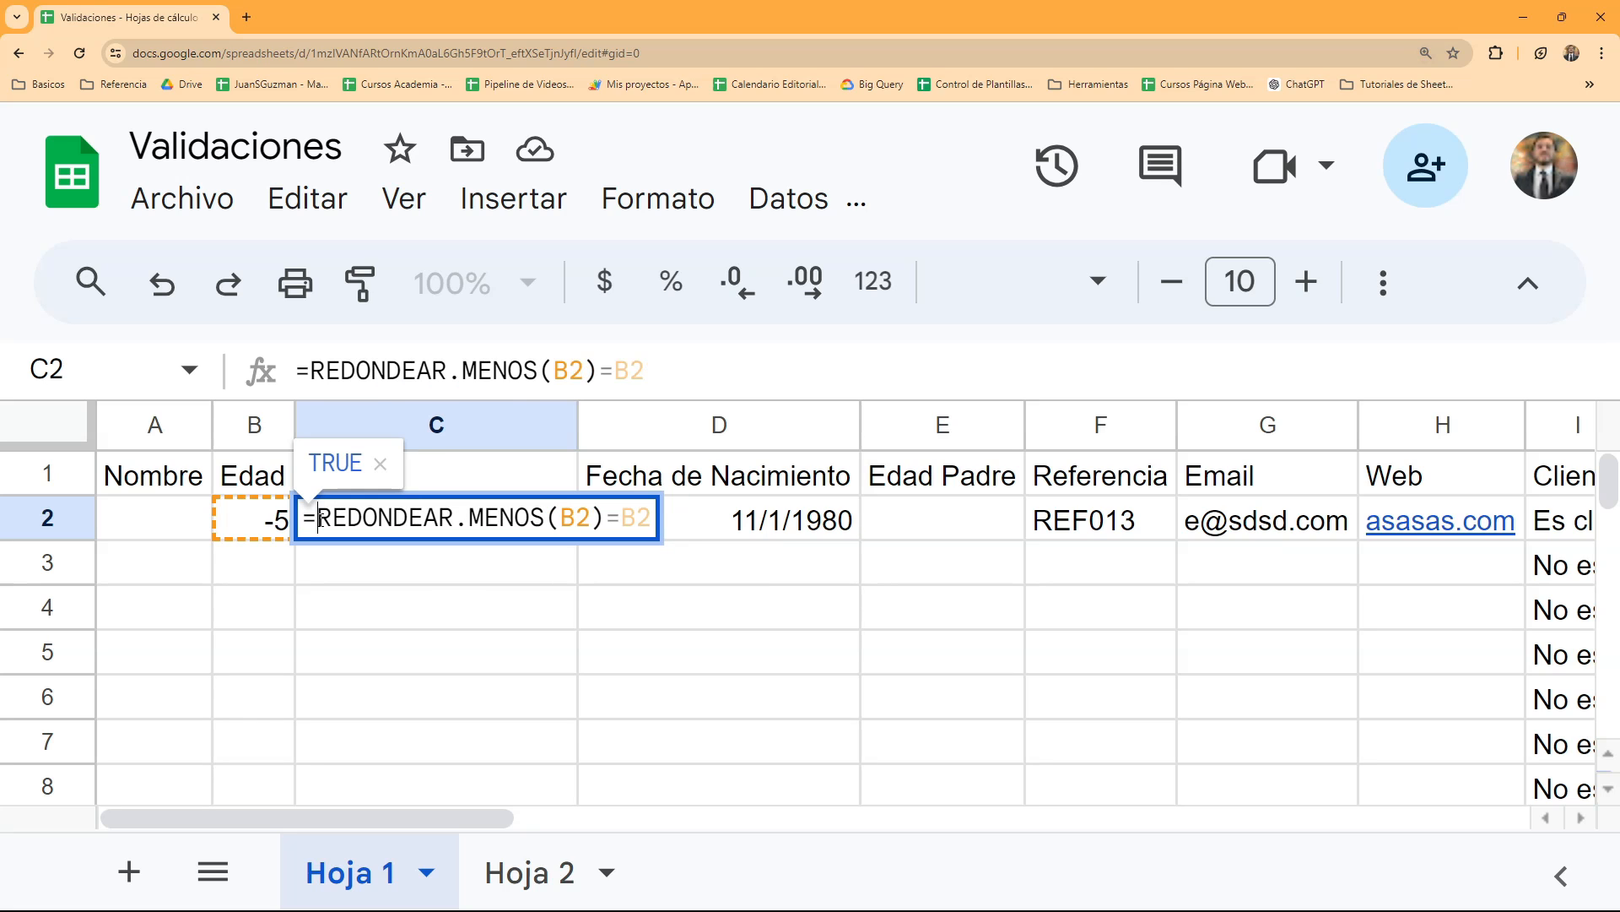
type("Y(")
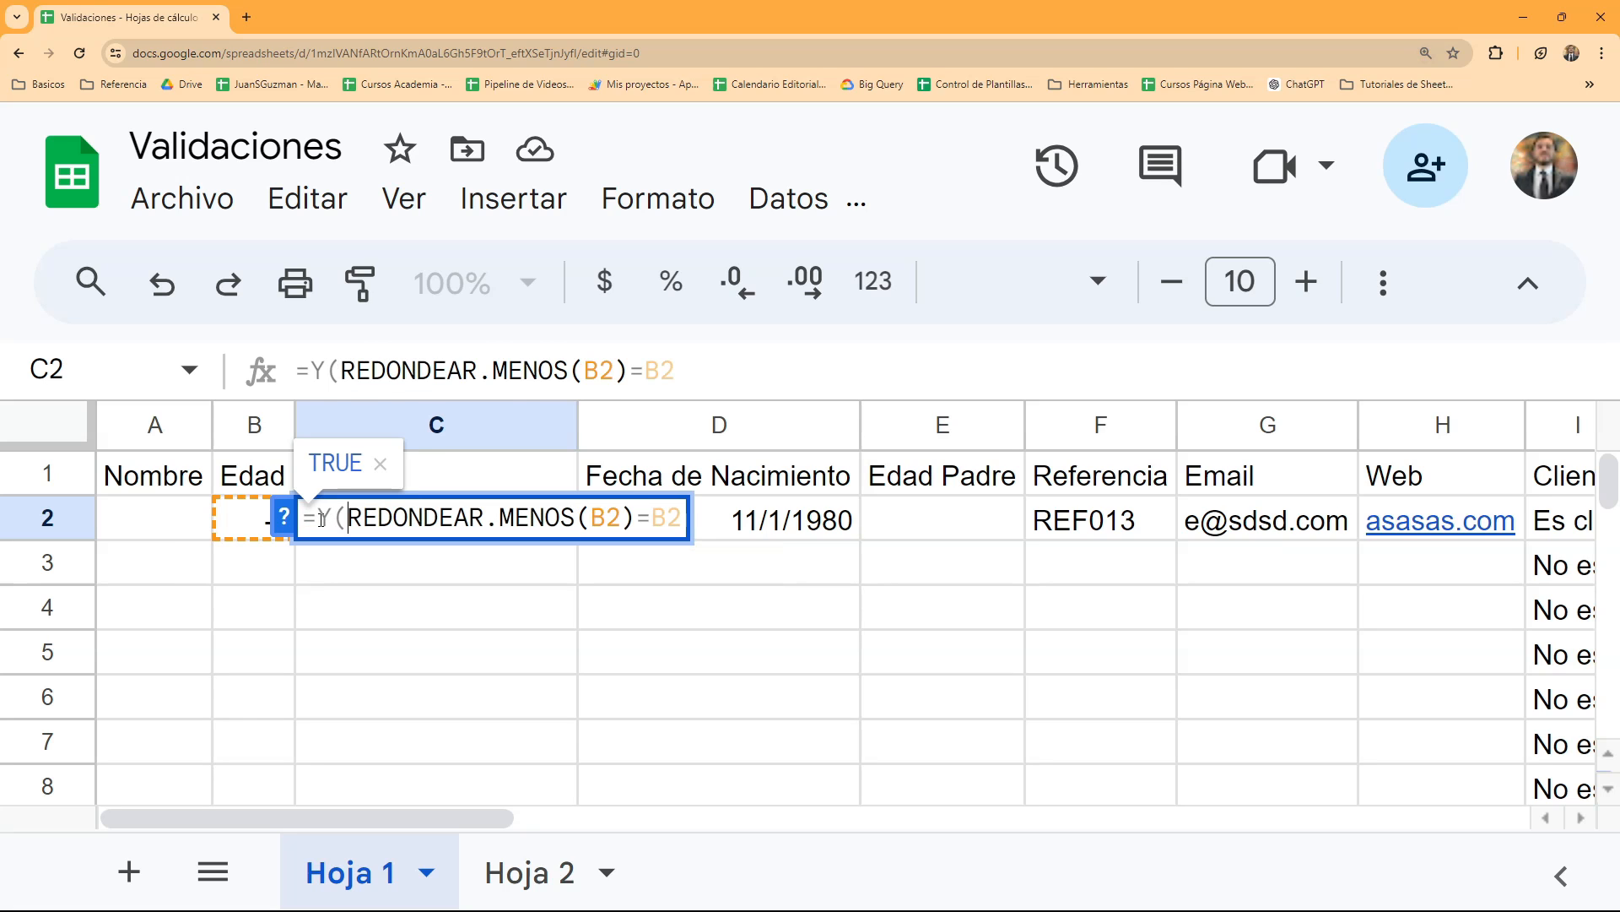
left_click(688, 371)
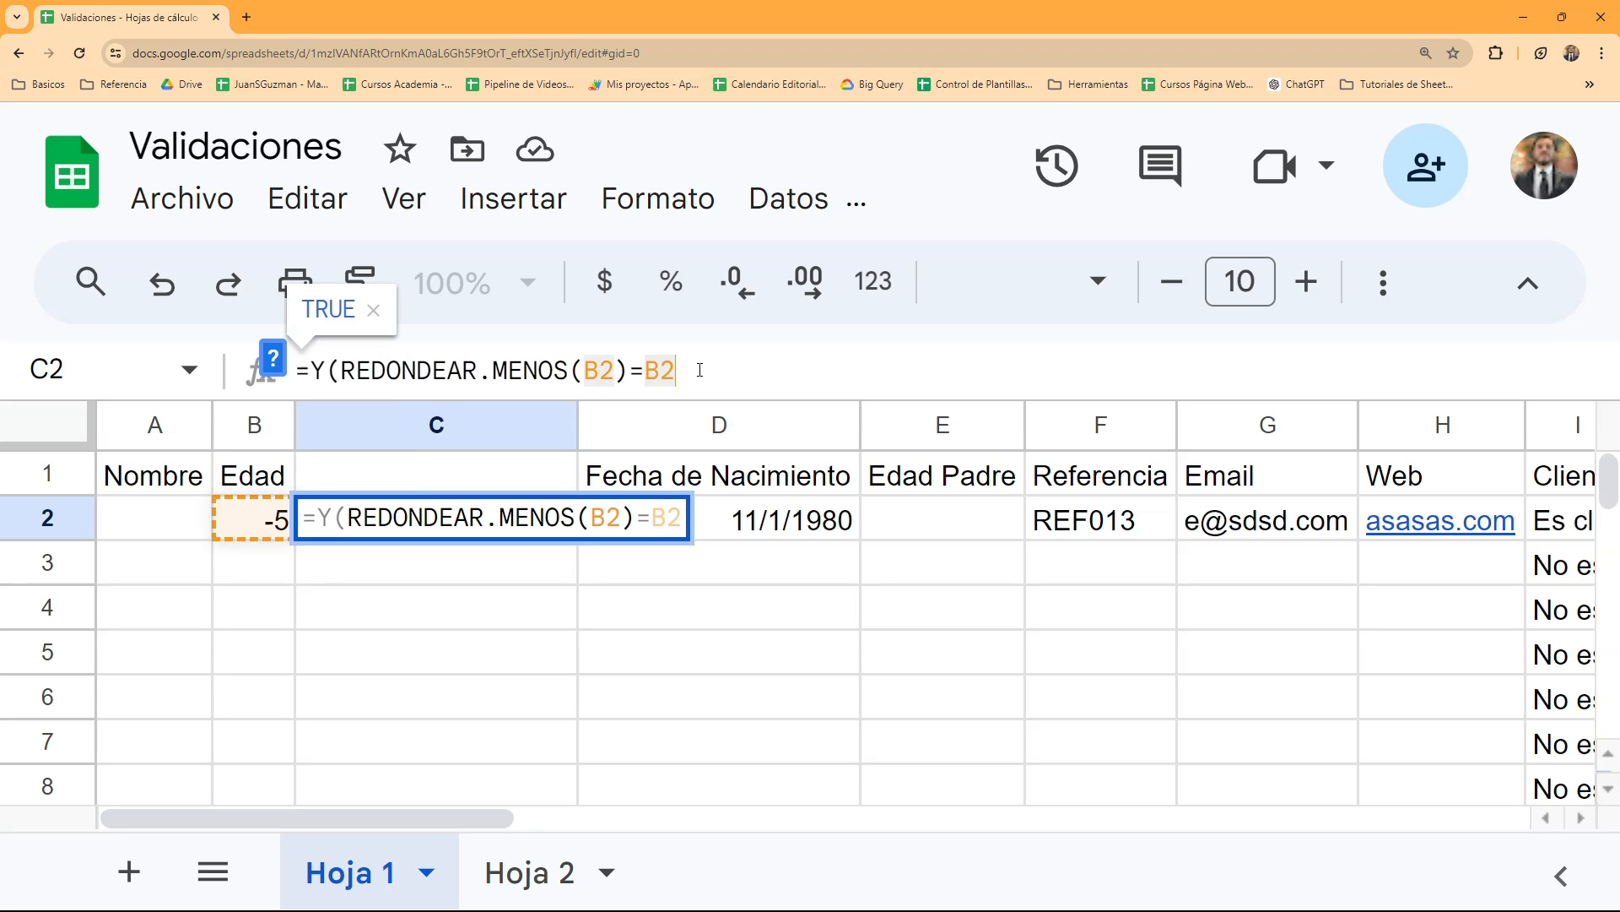
type(";")
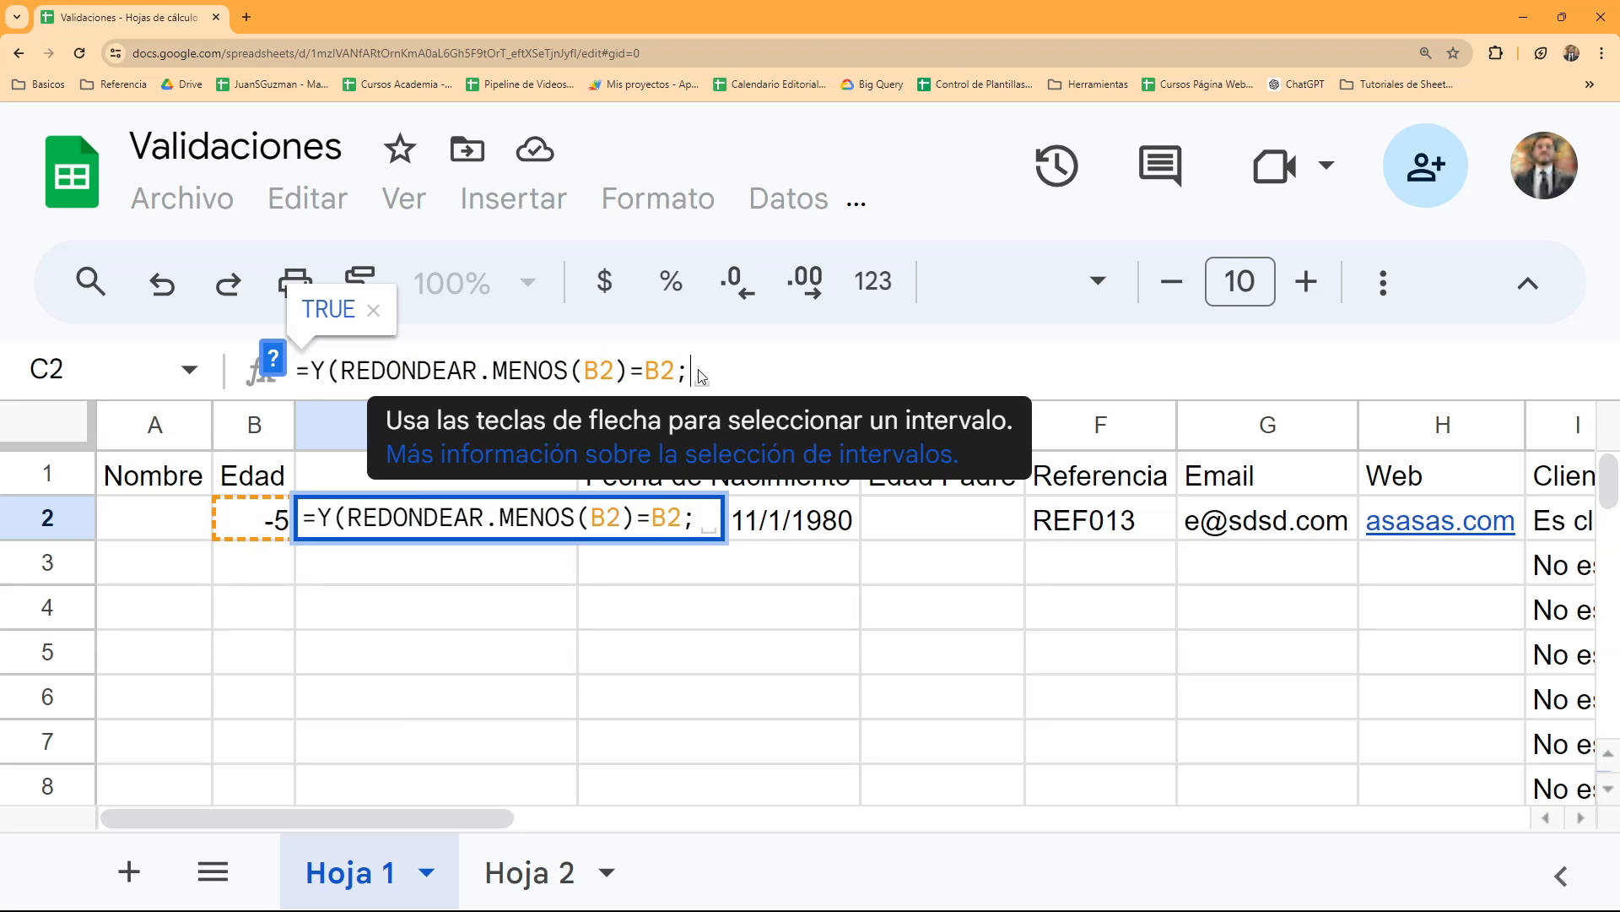
type("B2")
type(">0")
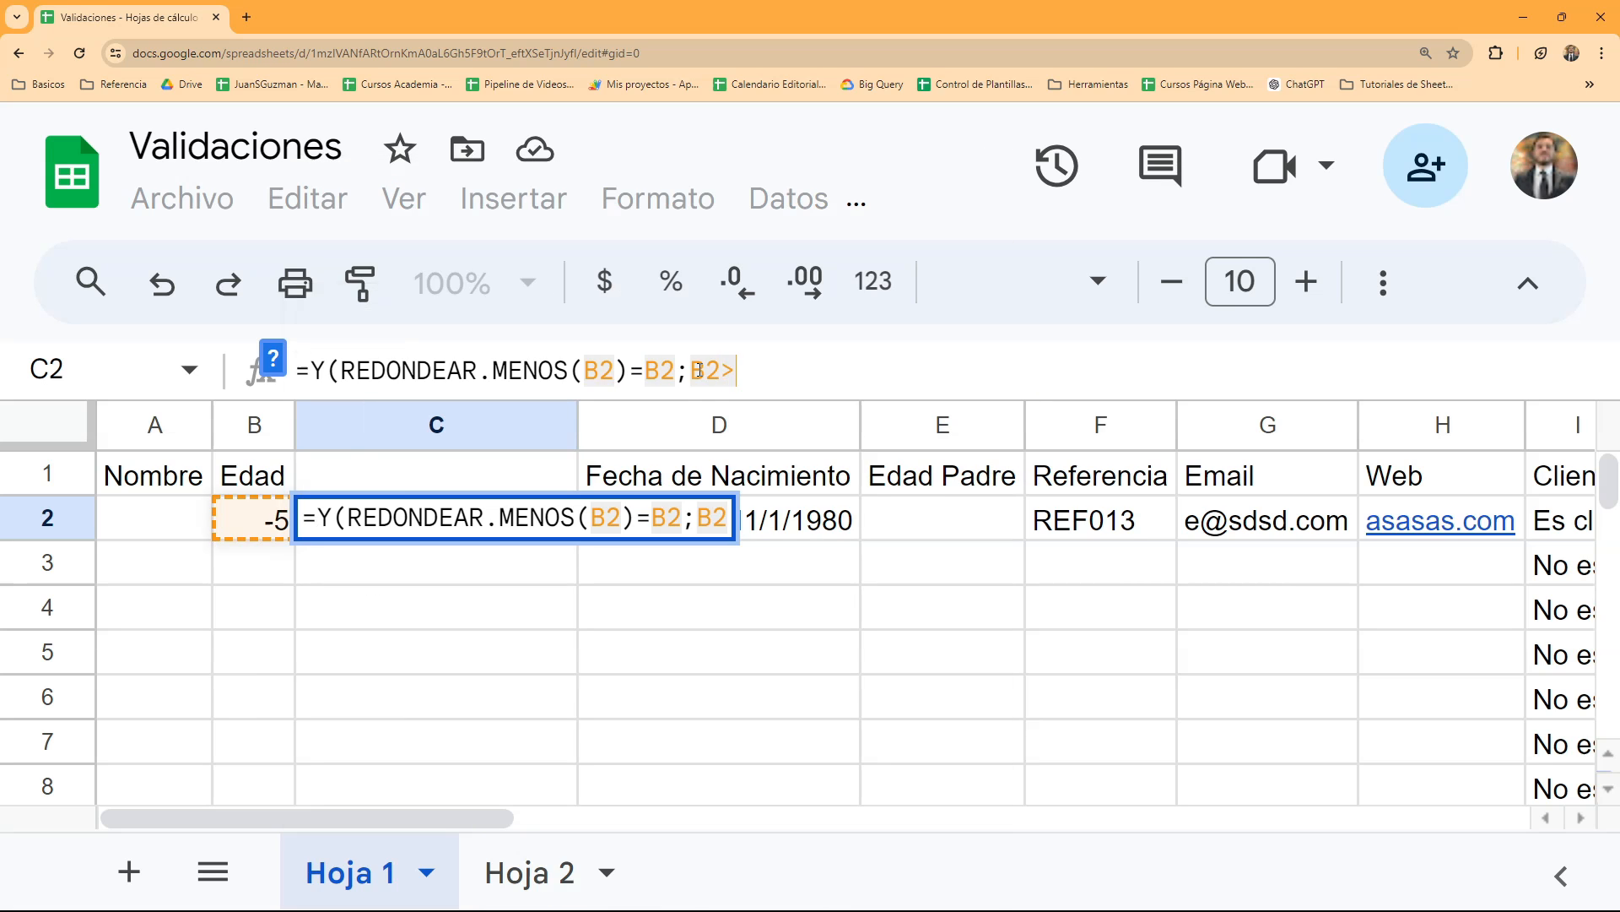
type(")")
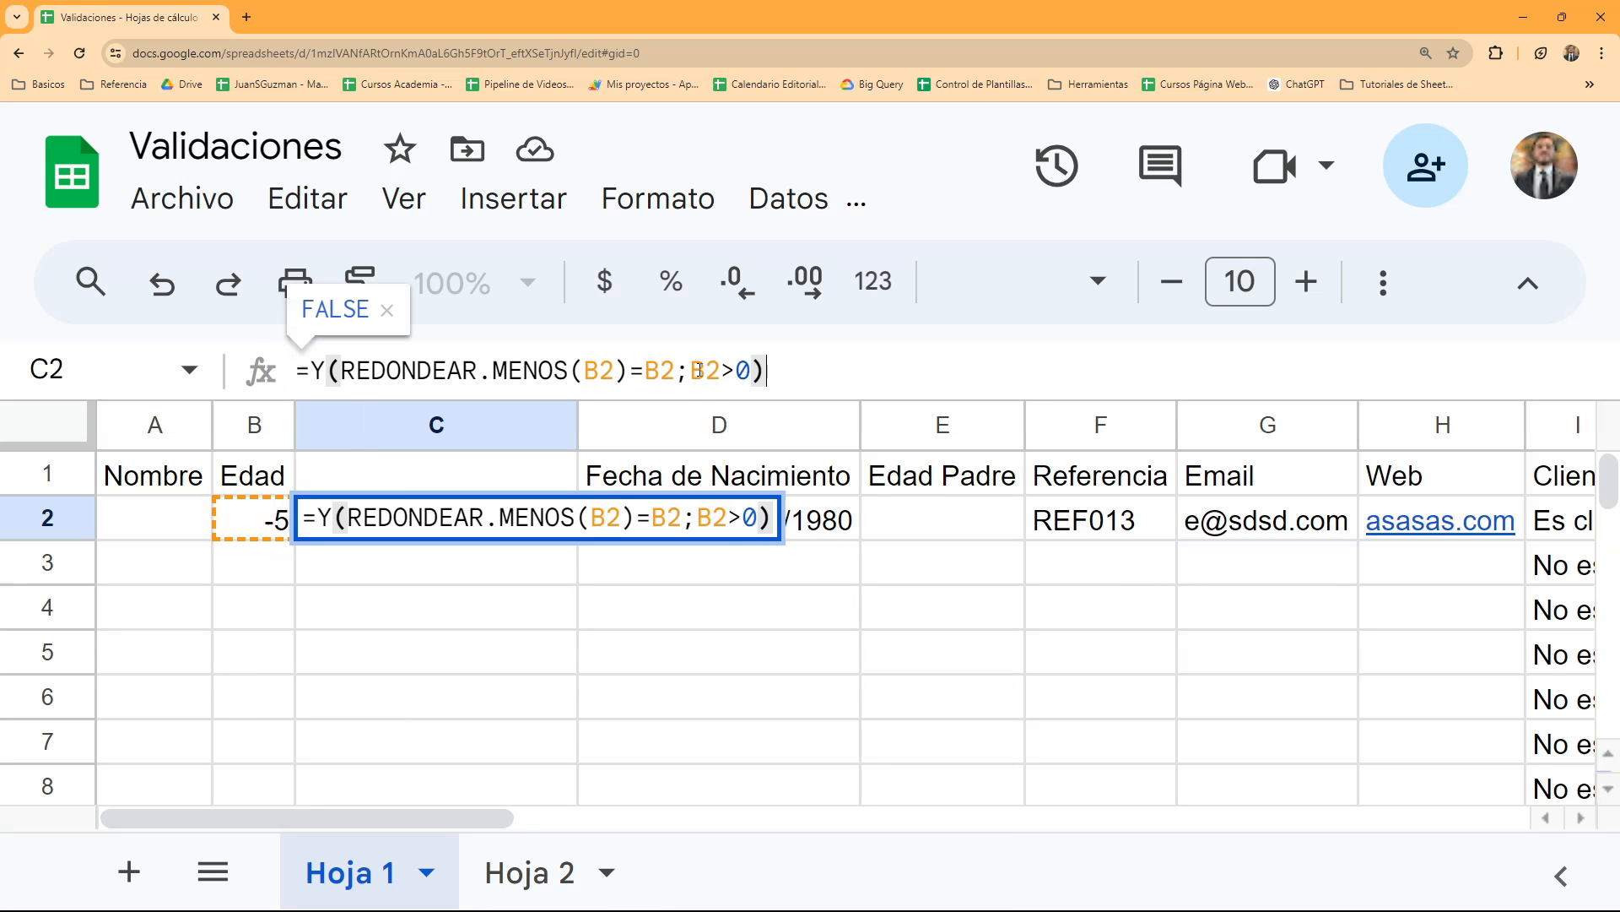
key("Return")
key("Up")
- Enter 0 in cell B2 to test the combined formula in C2
key("Left")
key("Right")
key("Left")
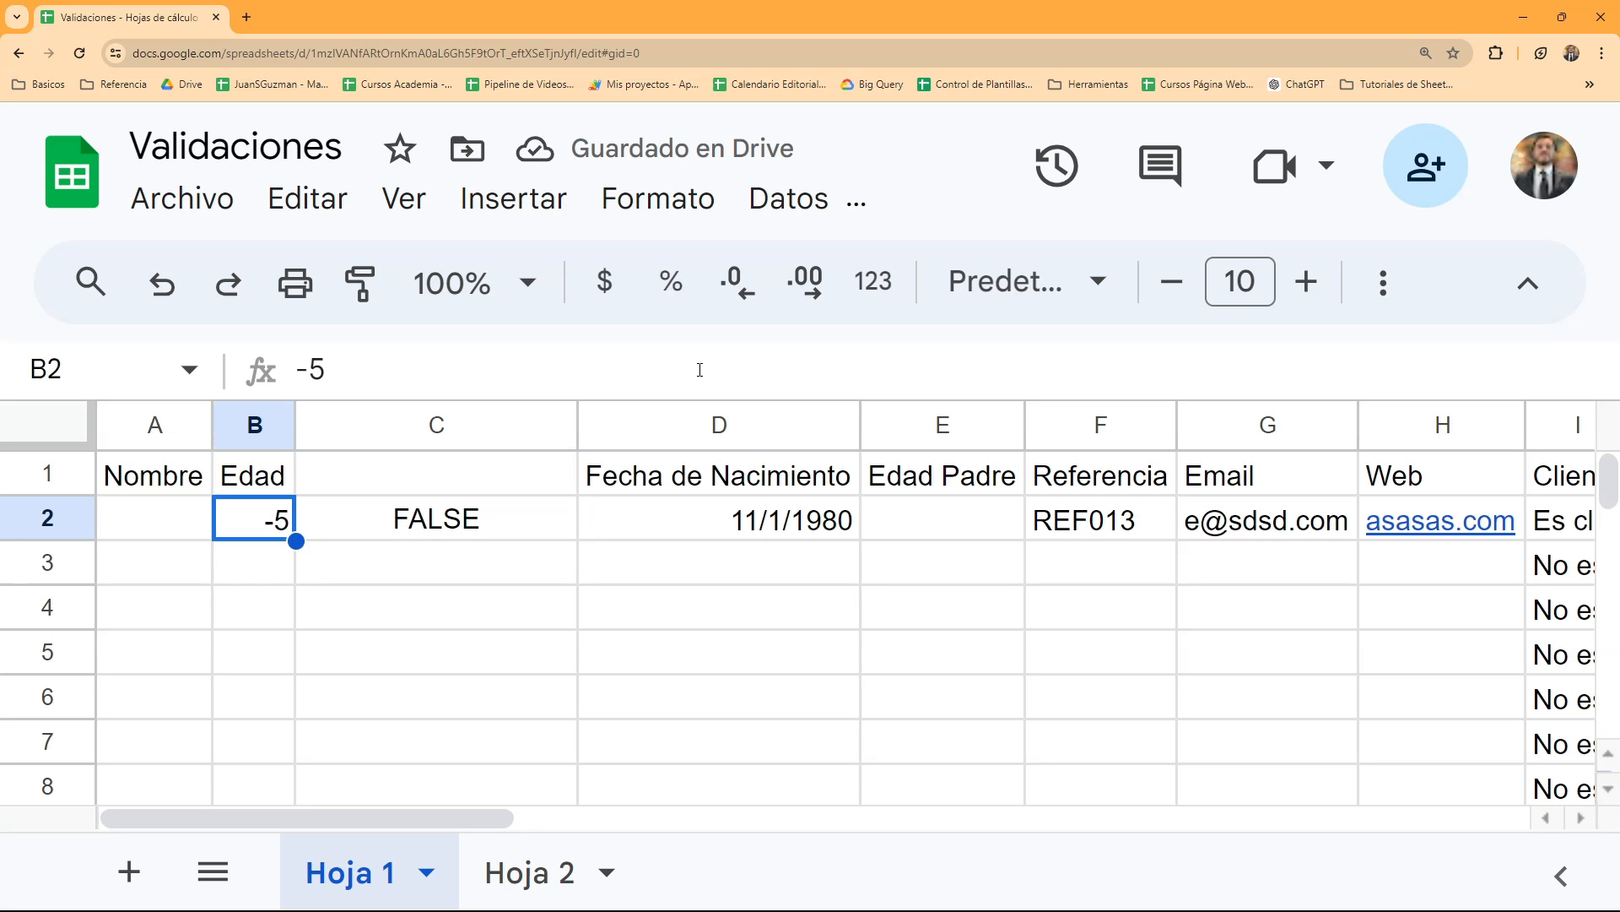
type("0")
key("Return")
key("Up")
key("Right")
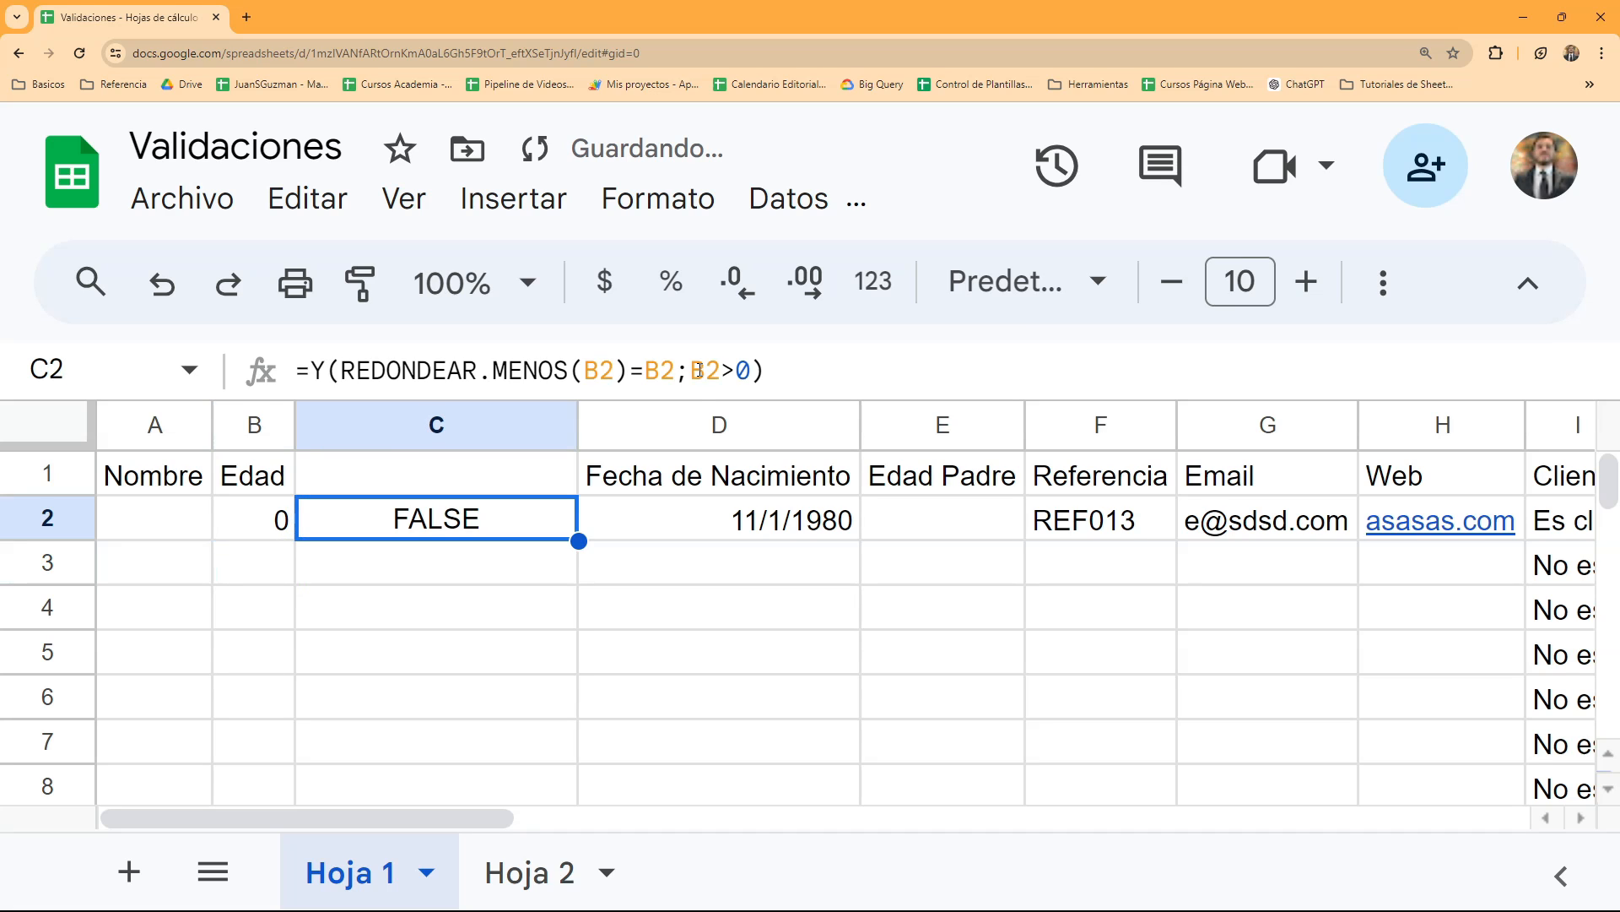
- Test the combined formula with an Edad value of 2 in cell B2, then replace it with 2,5
key("Left")
type("2")
key("Return")
key("Up")
type("2,5")
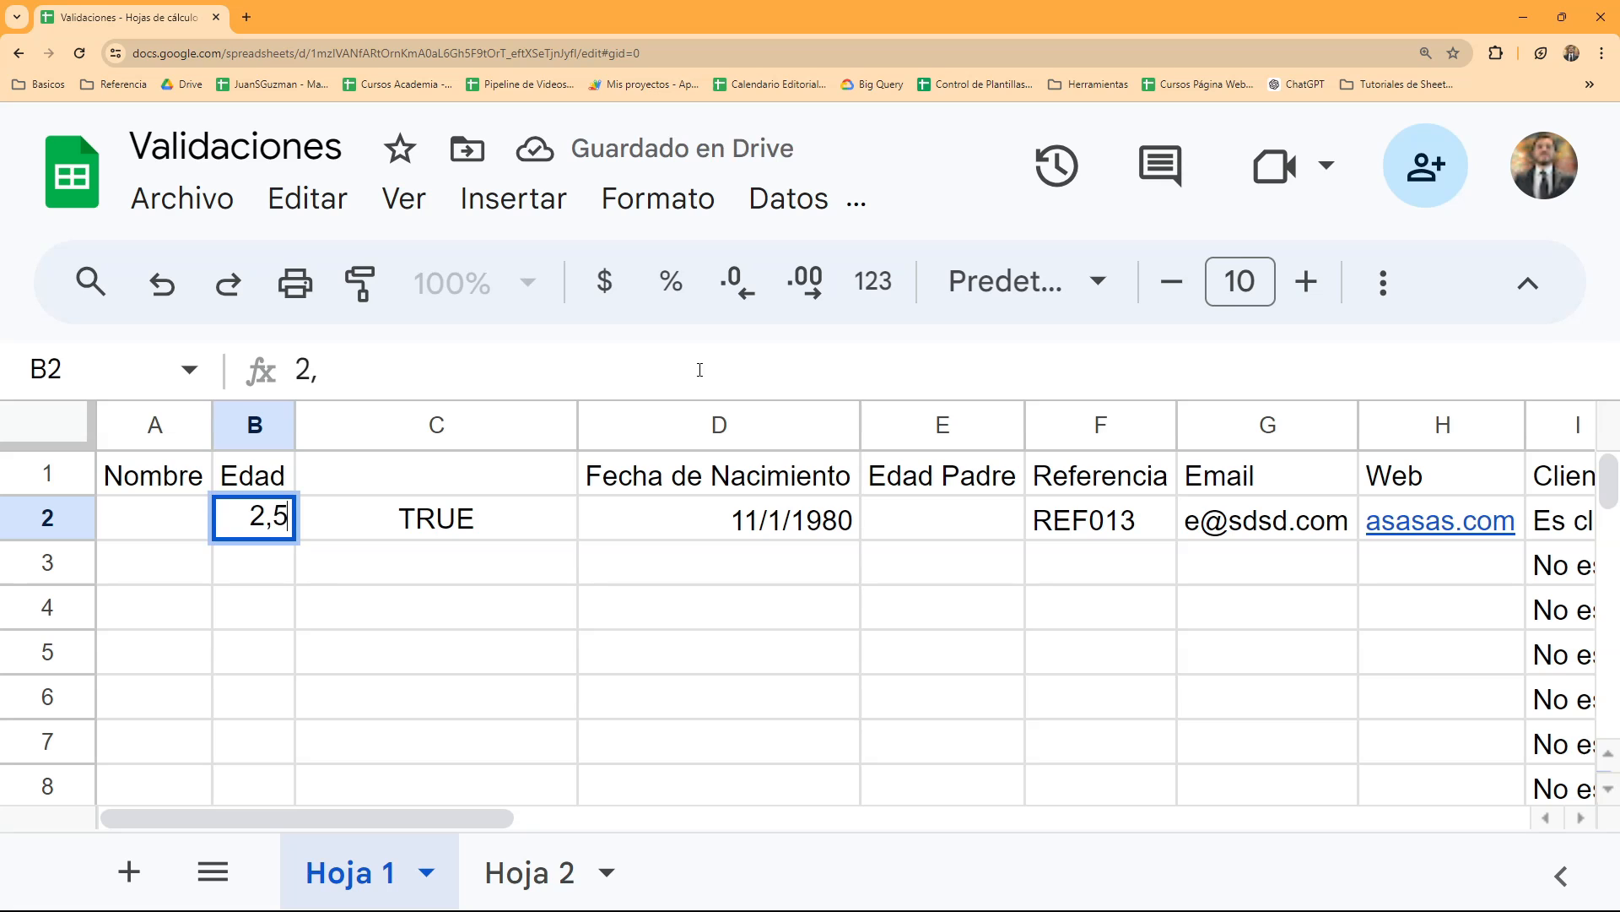
key("Return")
key("Up")
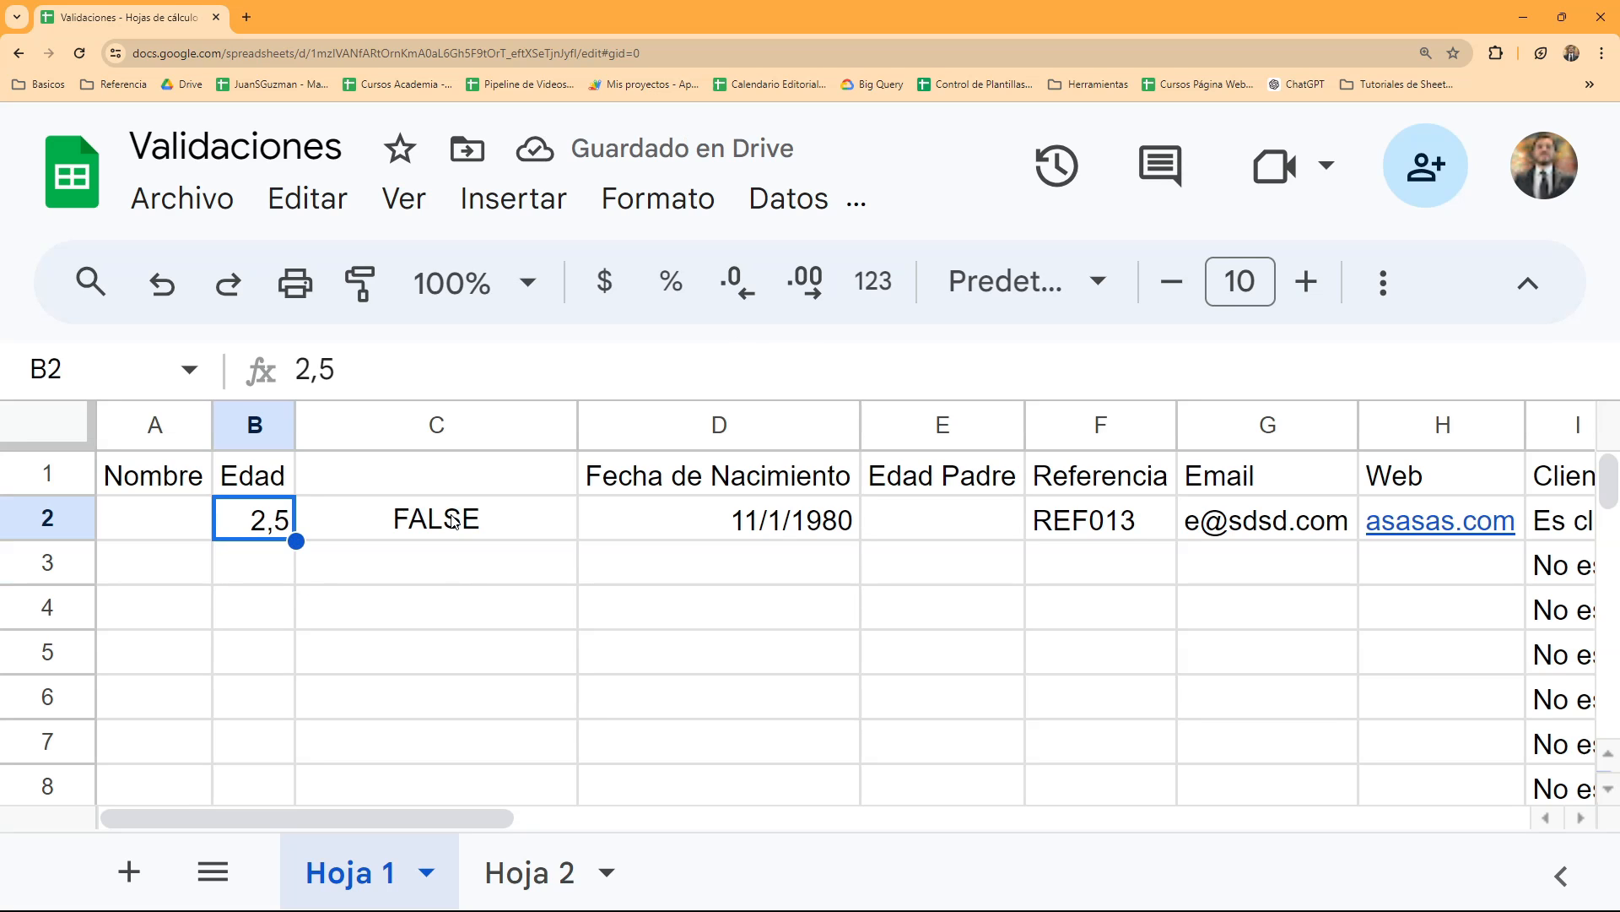
- Copy the complete validation formula from cell C2, leaving the cell unchanged
left_click(456, 516)
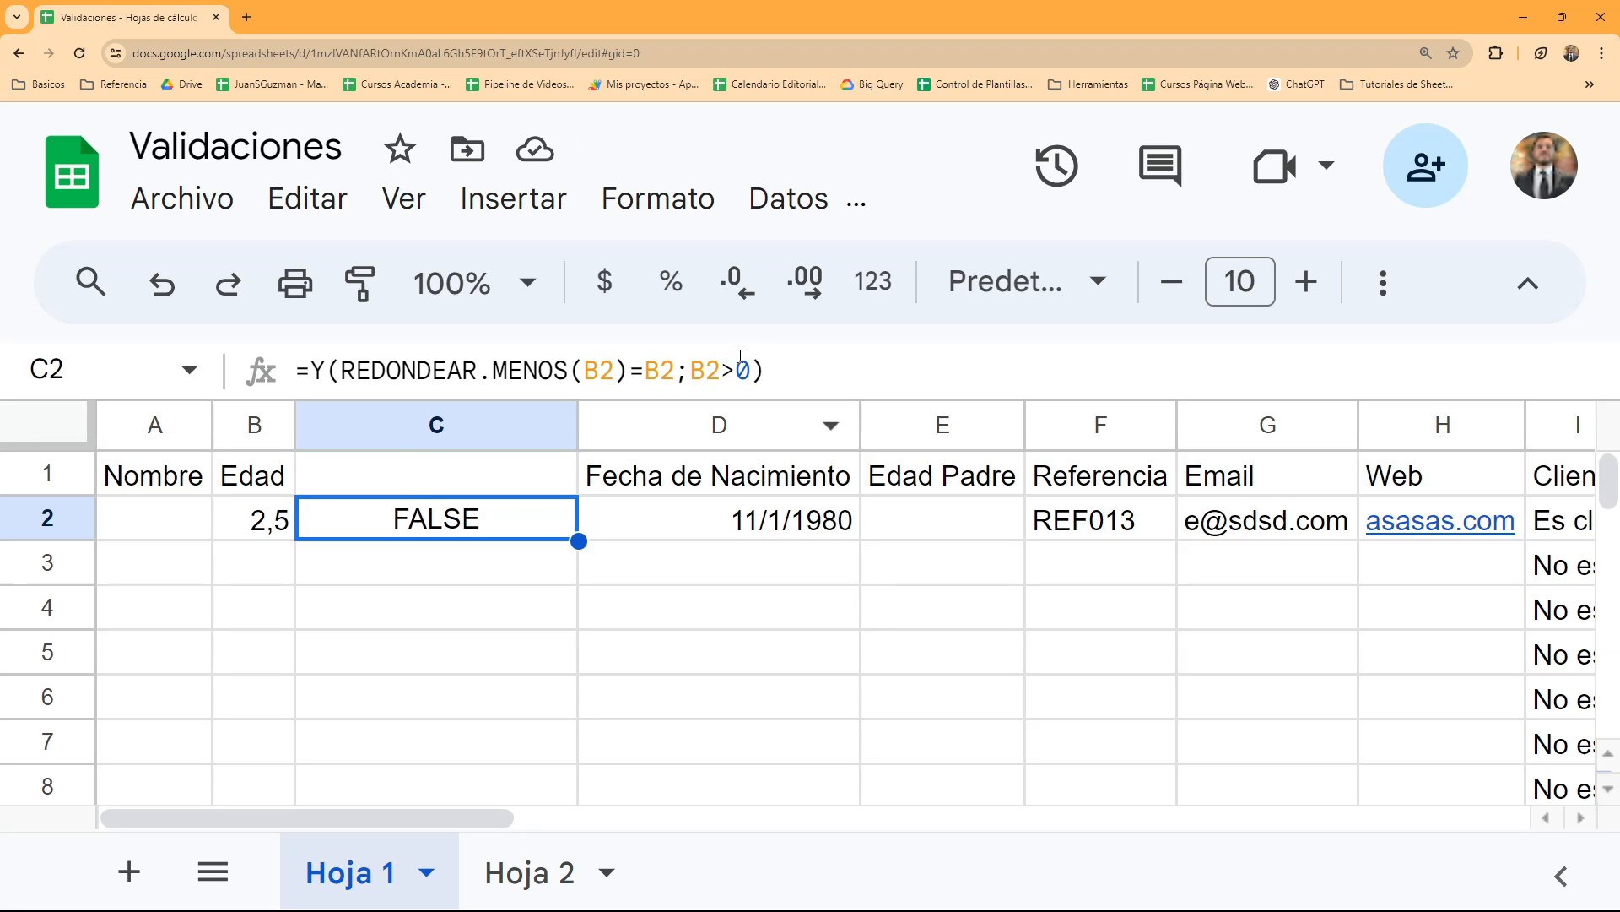
left_click_drag(766, 371, 289, 376)
key("ctrl+c")
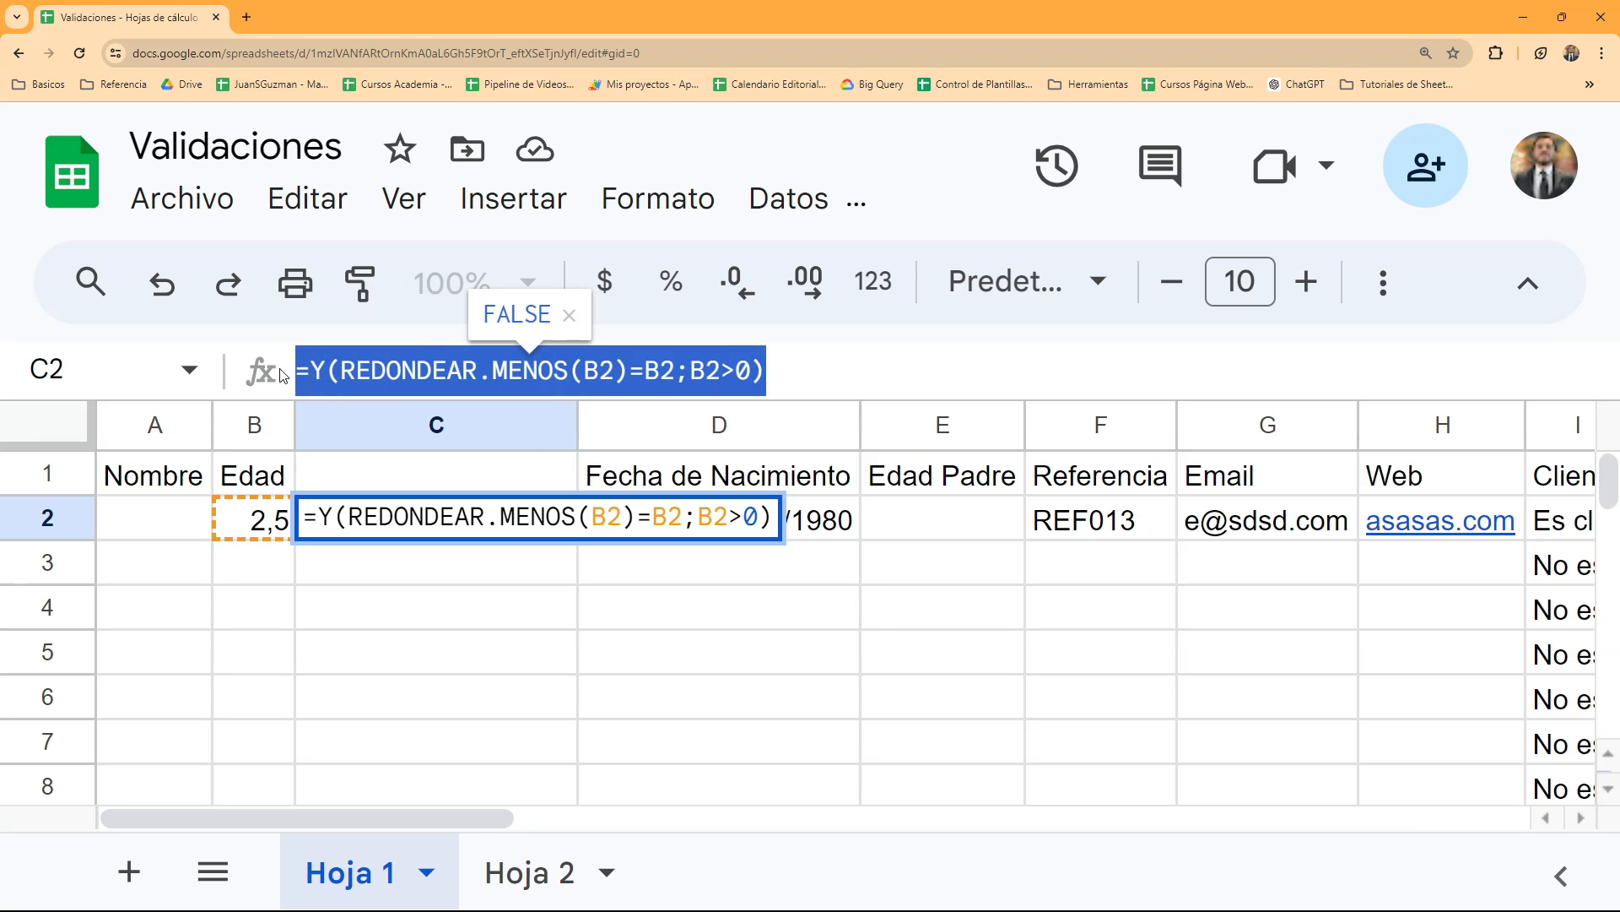
key("Escape")
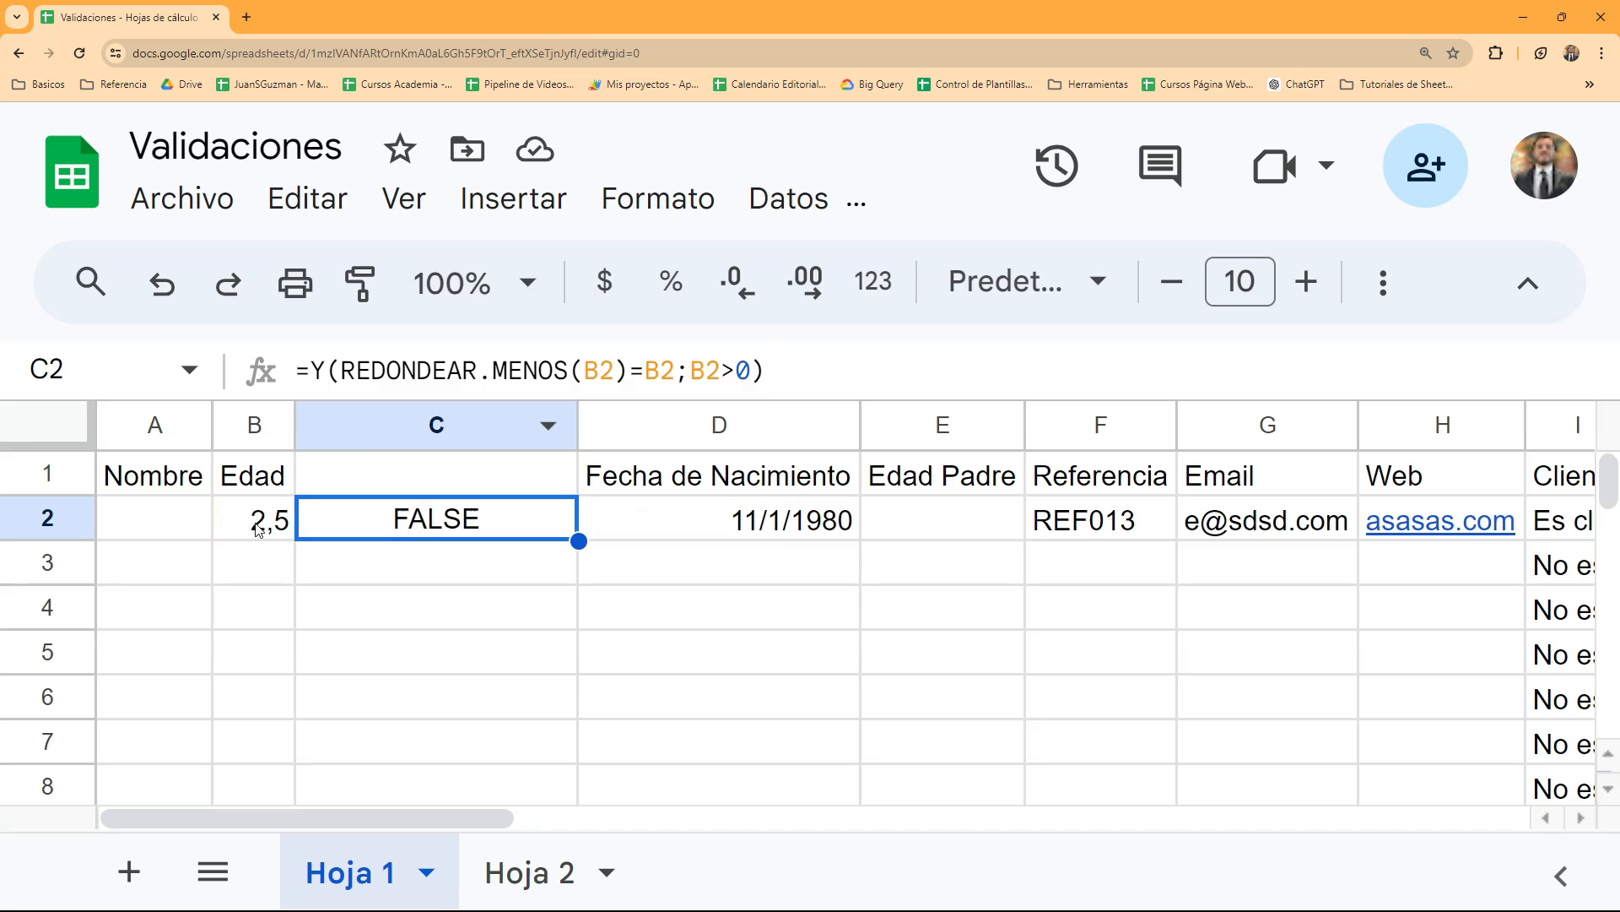
- Add a data validation rule to cell B2 with the Menú desplegable criterion and the item 2,5
left_click(258, 527)
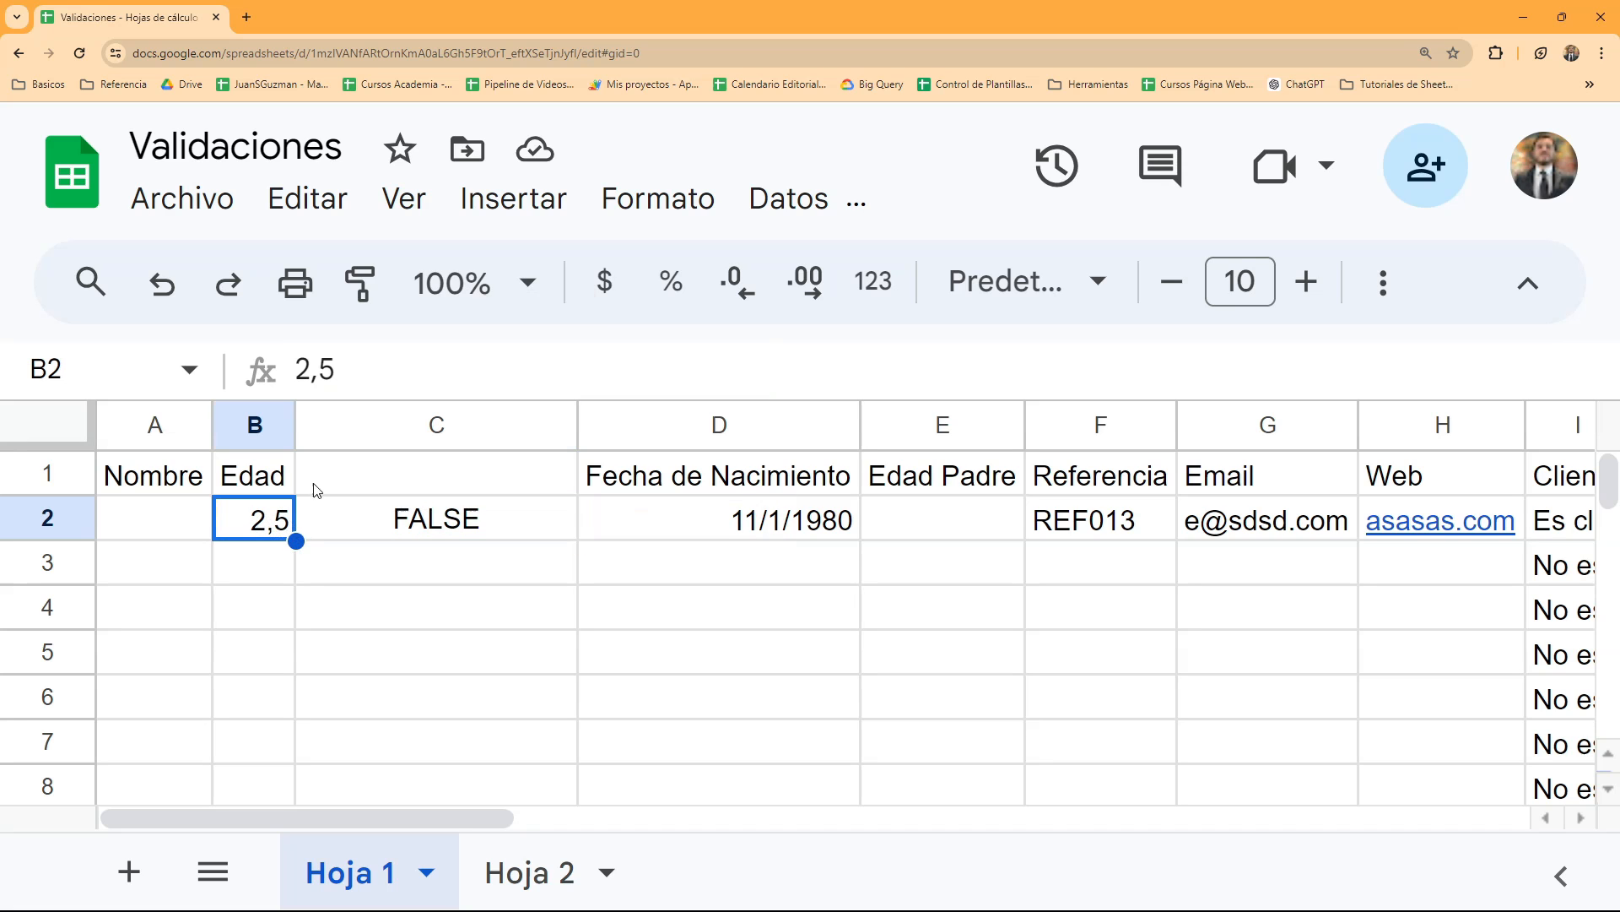
key("ctrl+minus")
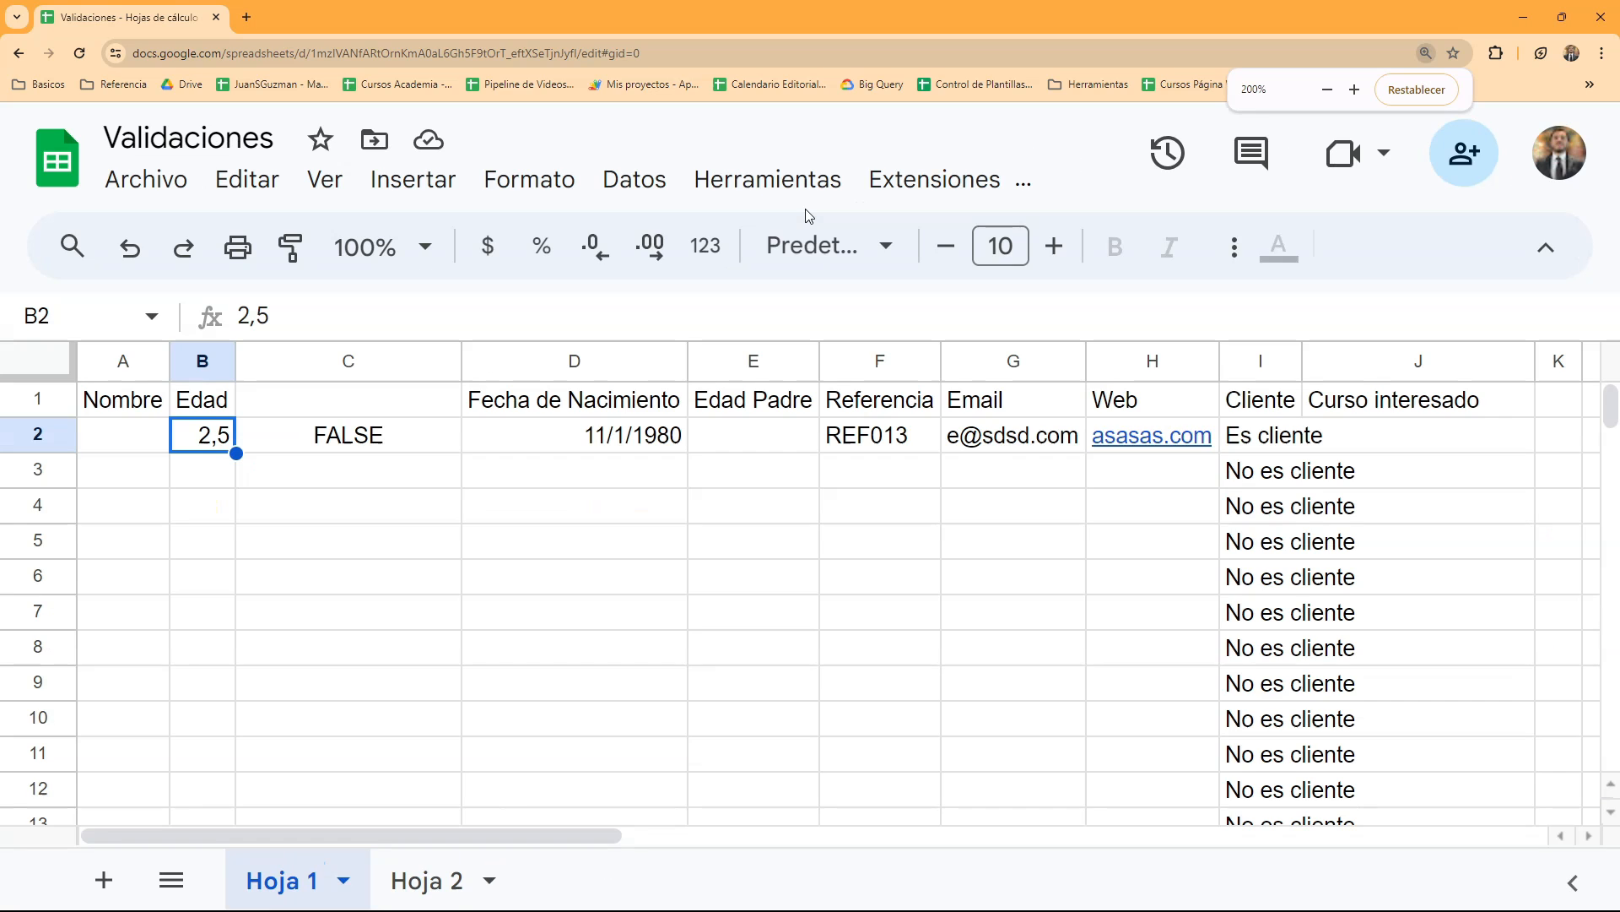
left_click(635, 181)
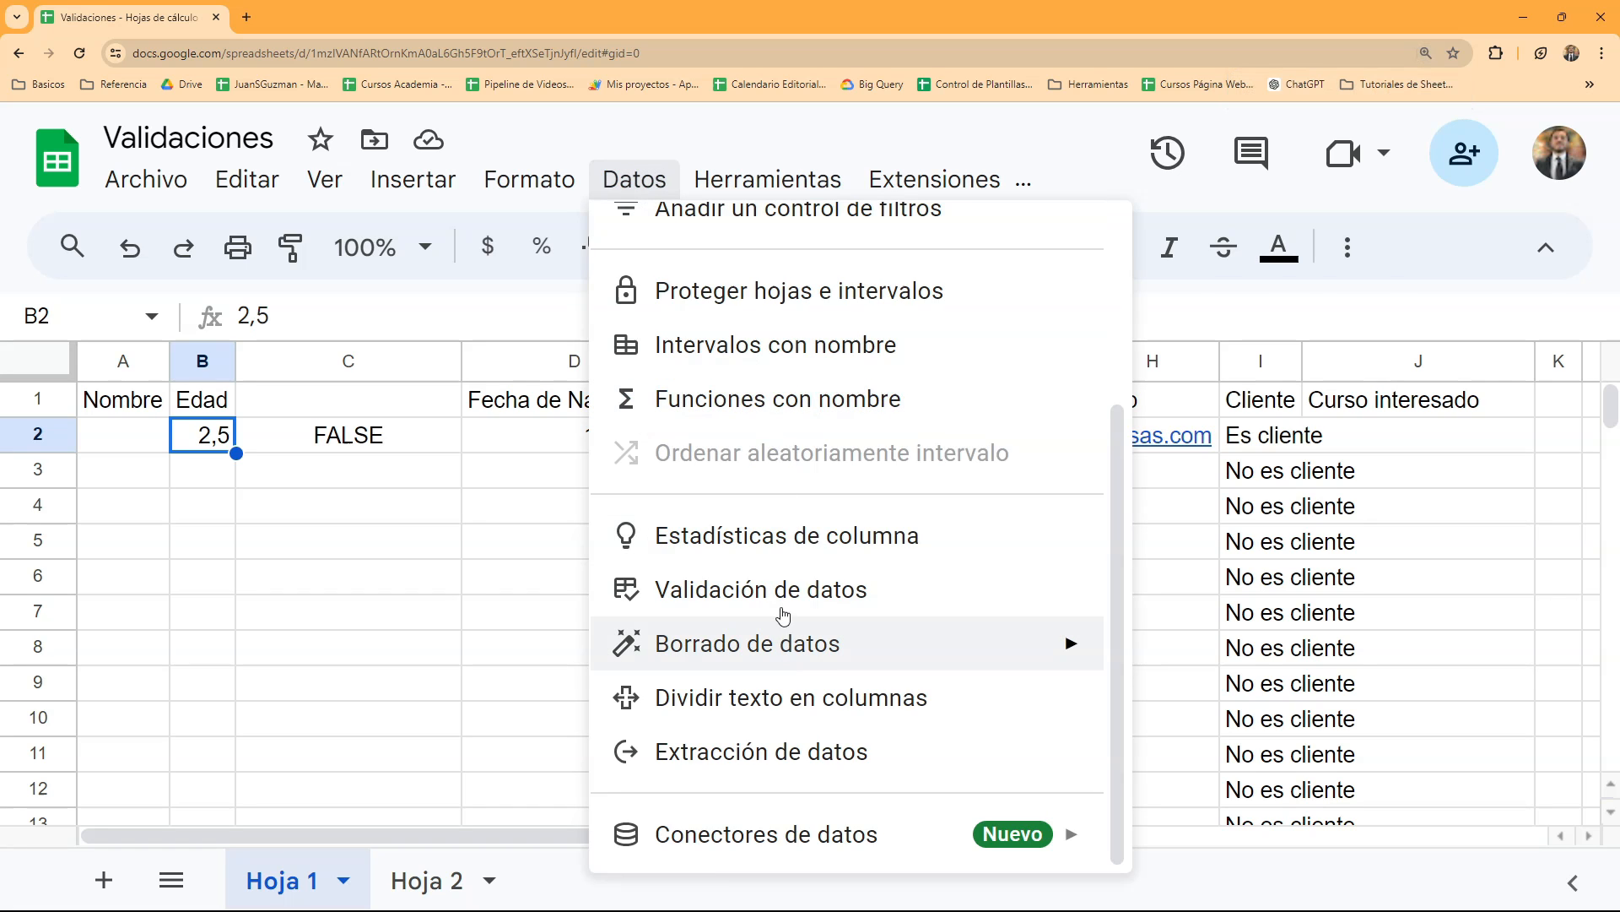
left_click(776, 592)
left_click(1443, 365)
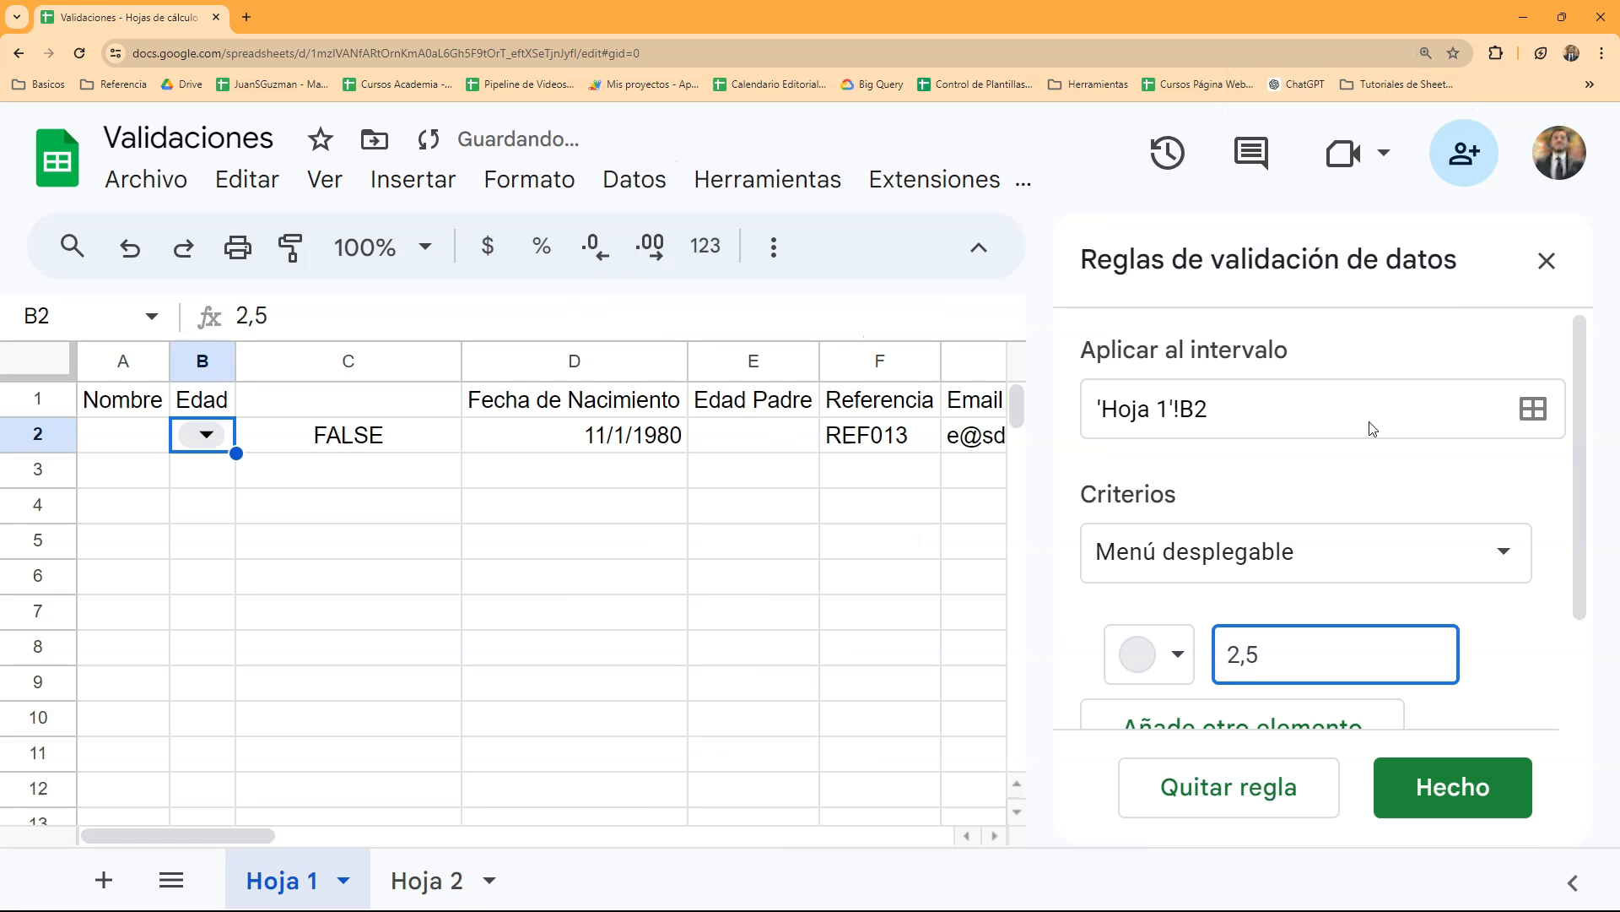
scroll(1372, 494, "down", 3)
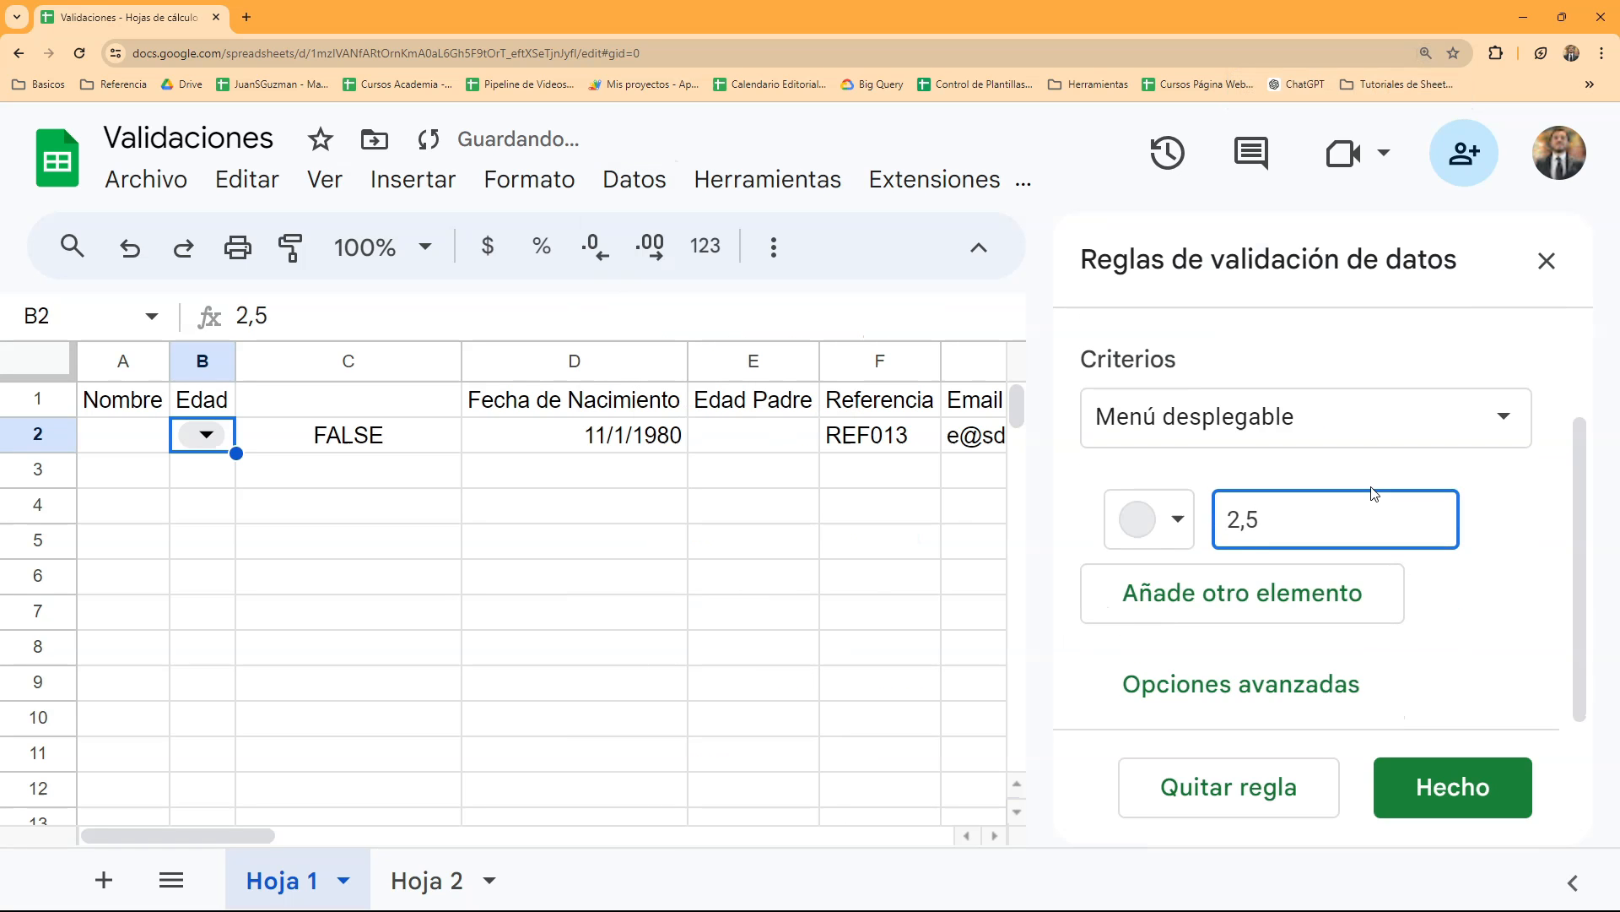
left_click(1403, 780)
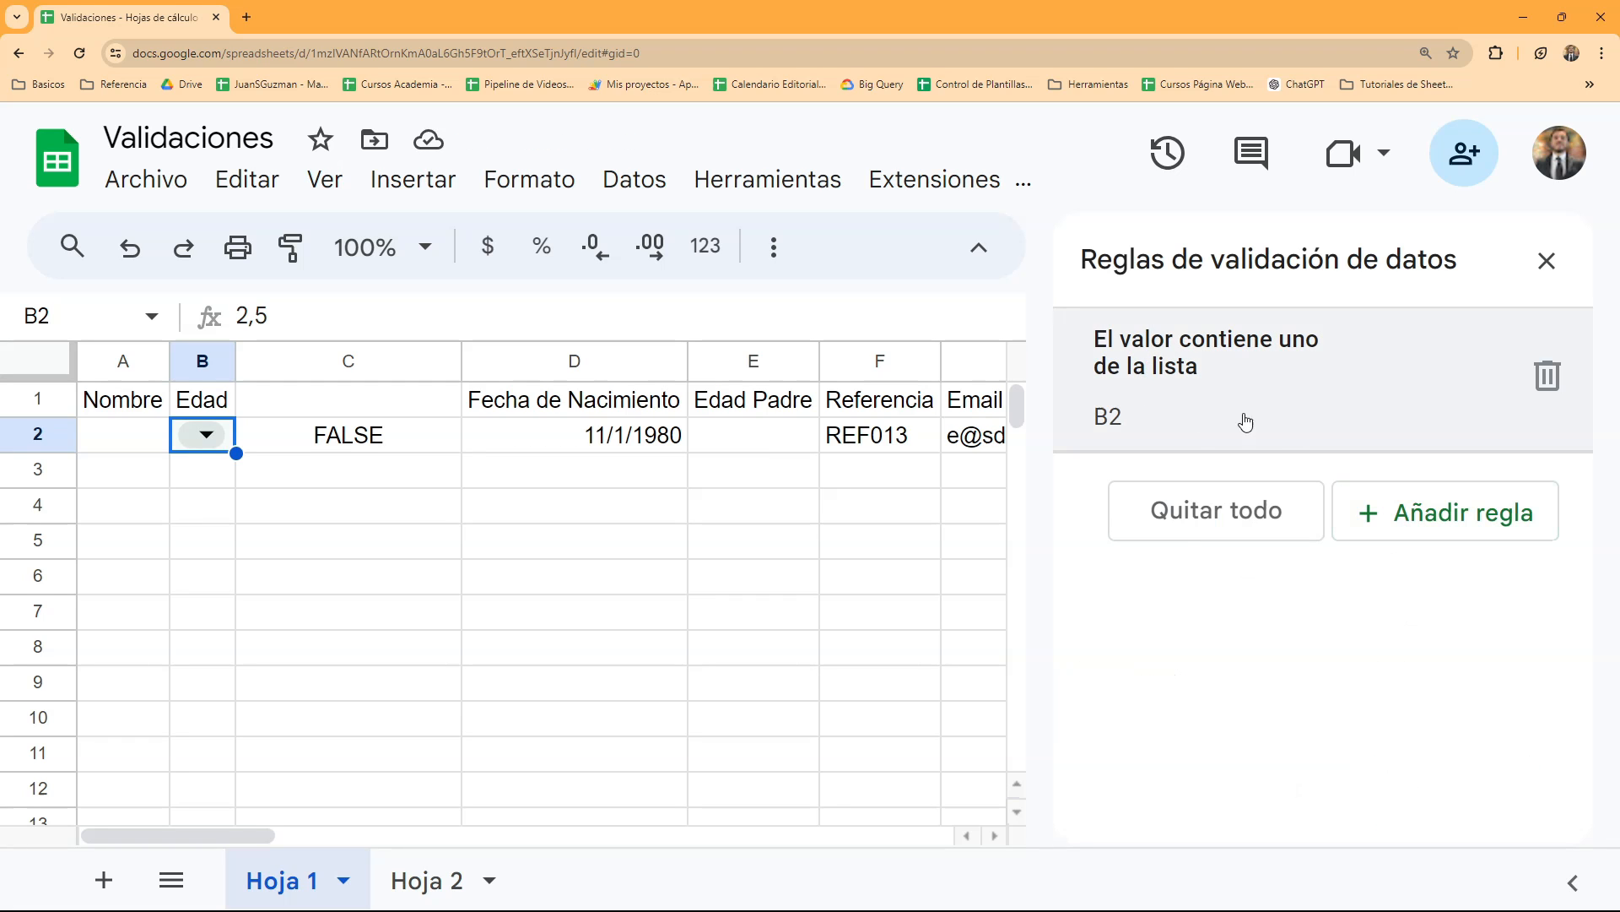
- Change the B2 rule's criterion to La fórmula personalizada es with the copied formula =Y(REDONDEAR.MENOS(B2)=B2;B2>0)
left_click(1180, 412)
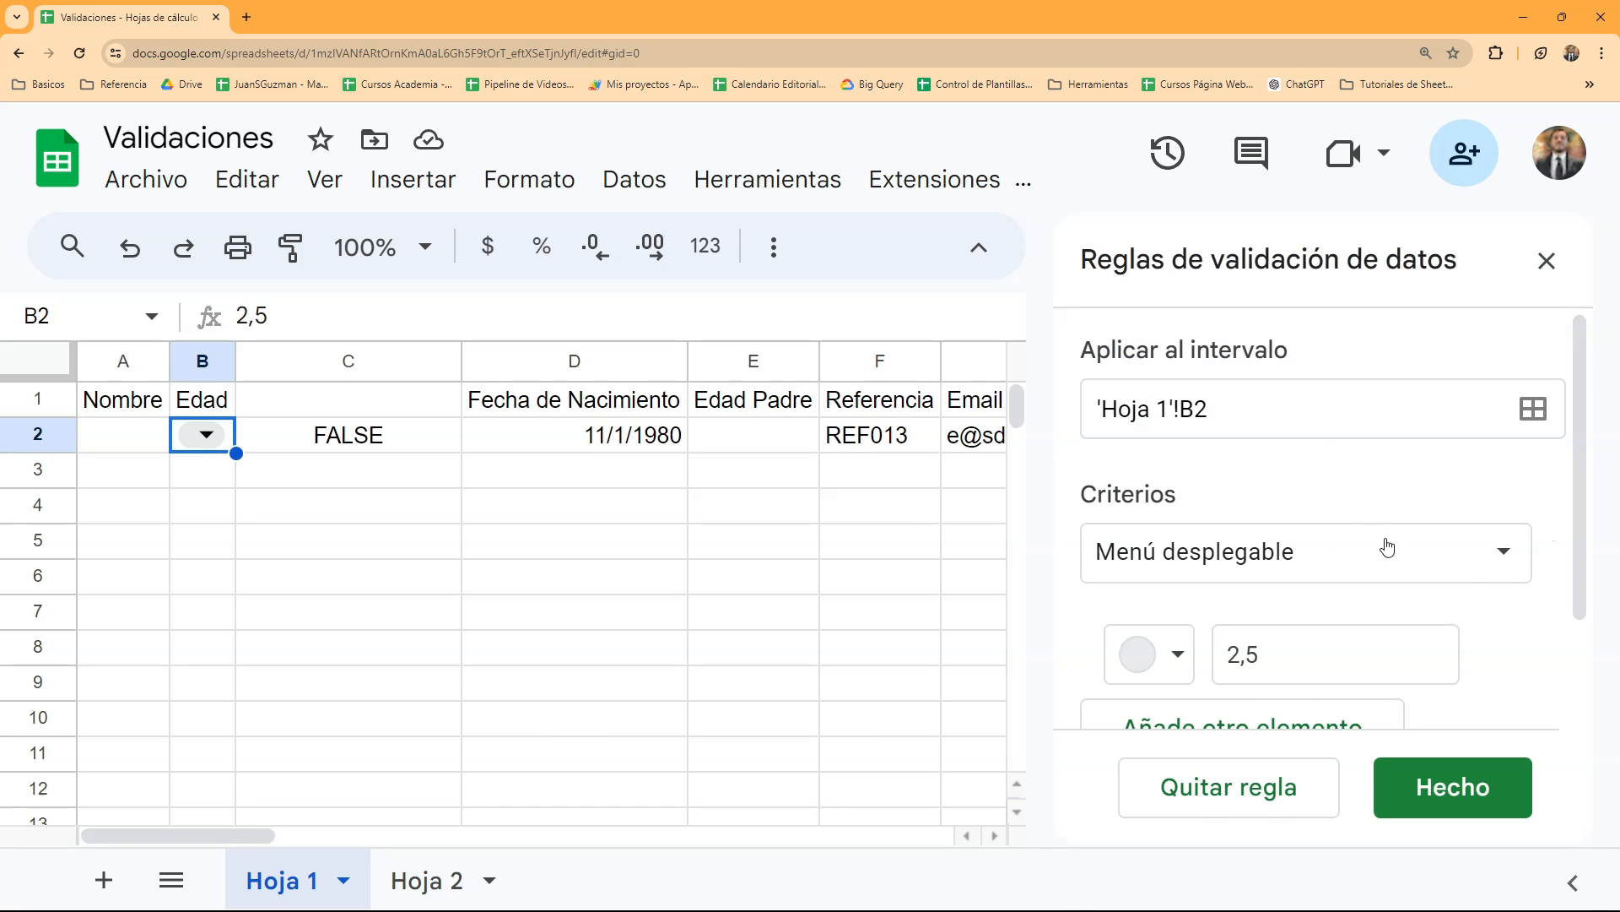
left_click(1385, 549)
scroll(1342, 600, "down", 2)
scroll(1326, 631, "down", 8)
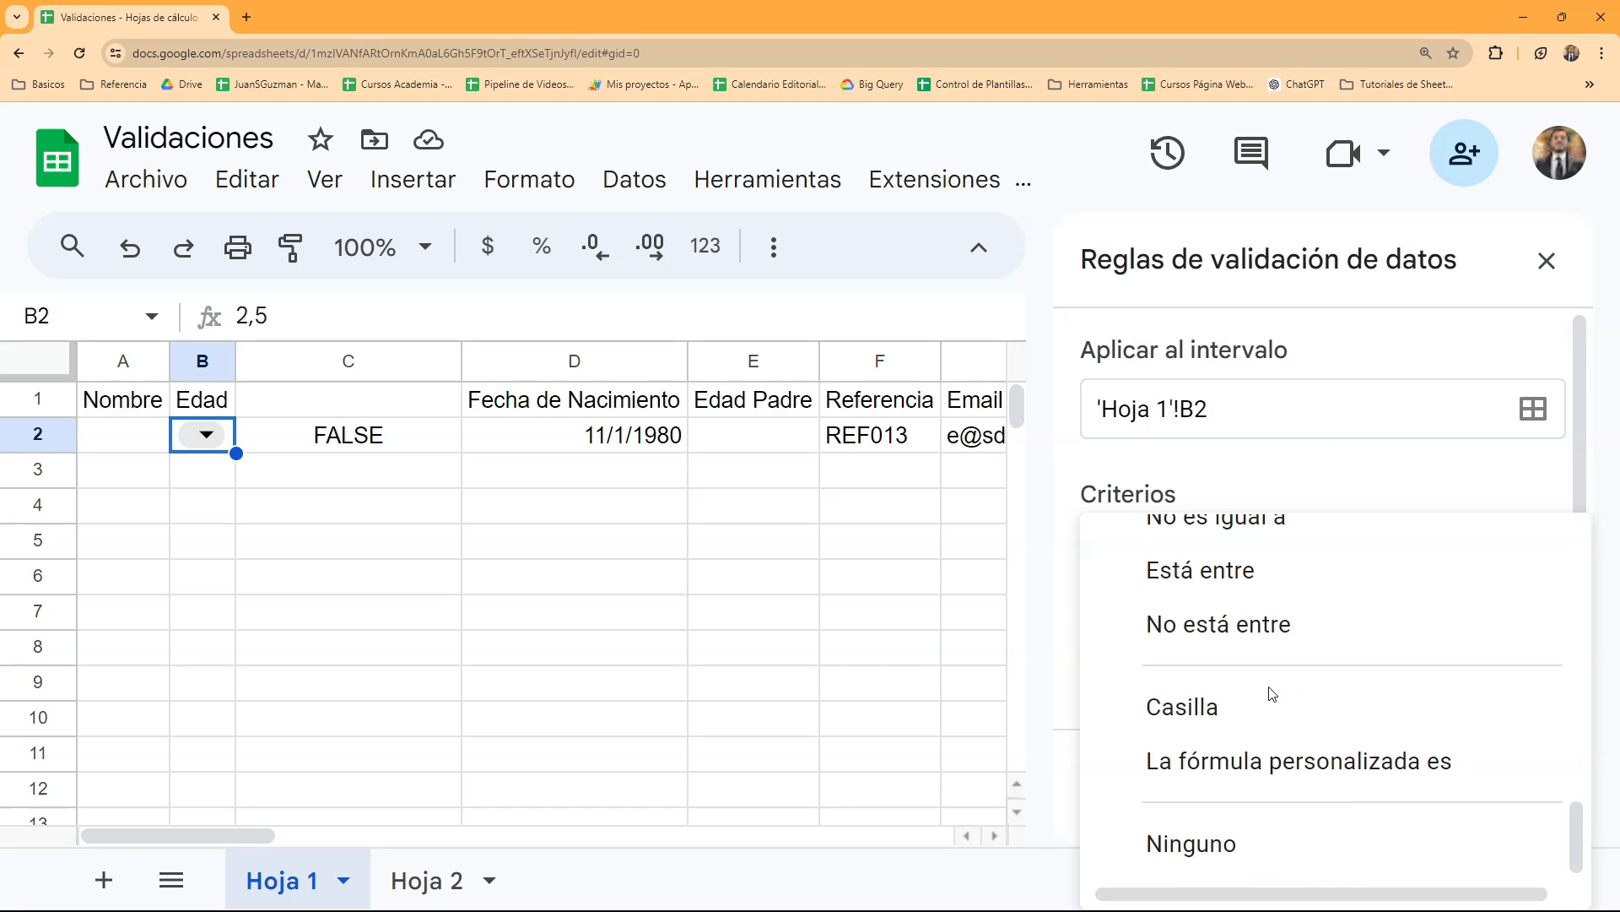
left_click(1260, 764)
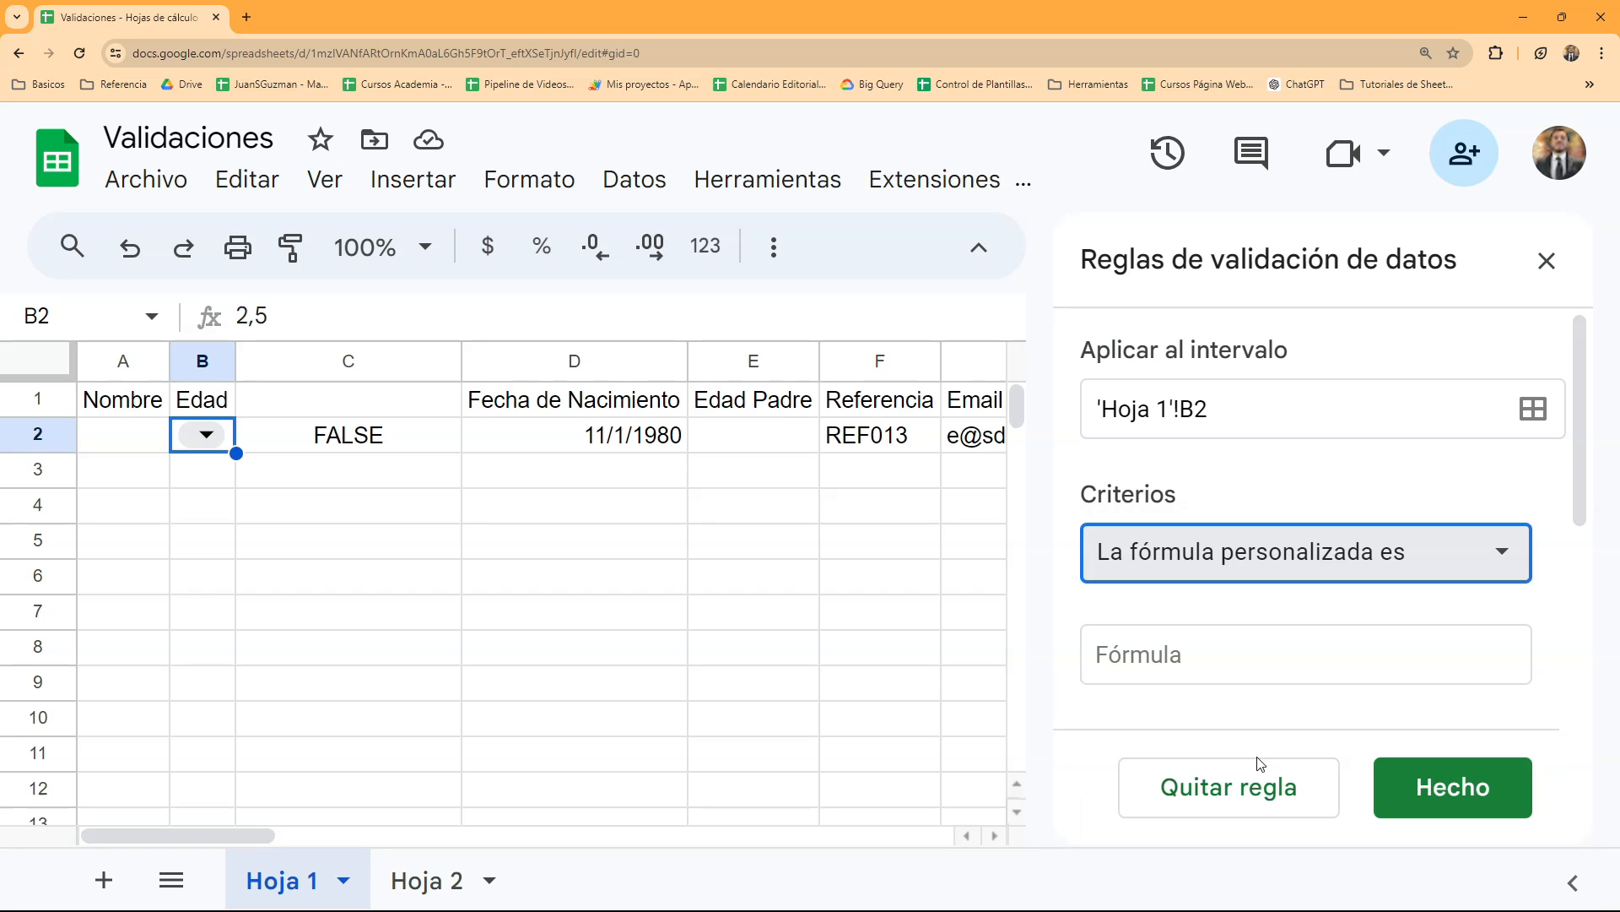
left_click(1216, 643)
key("ctrl+v")
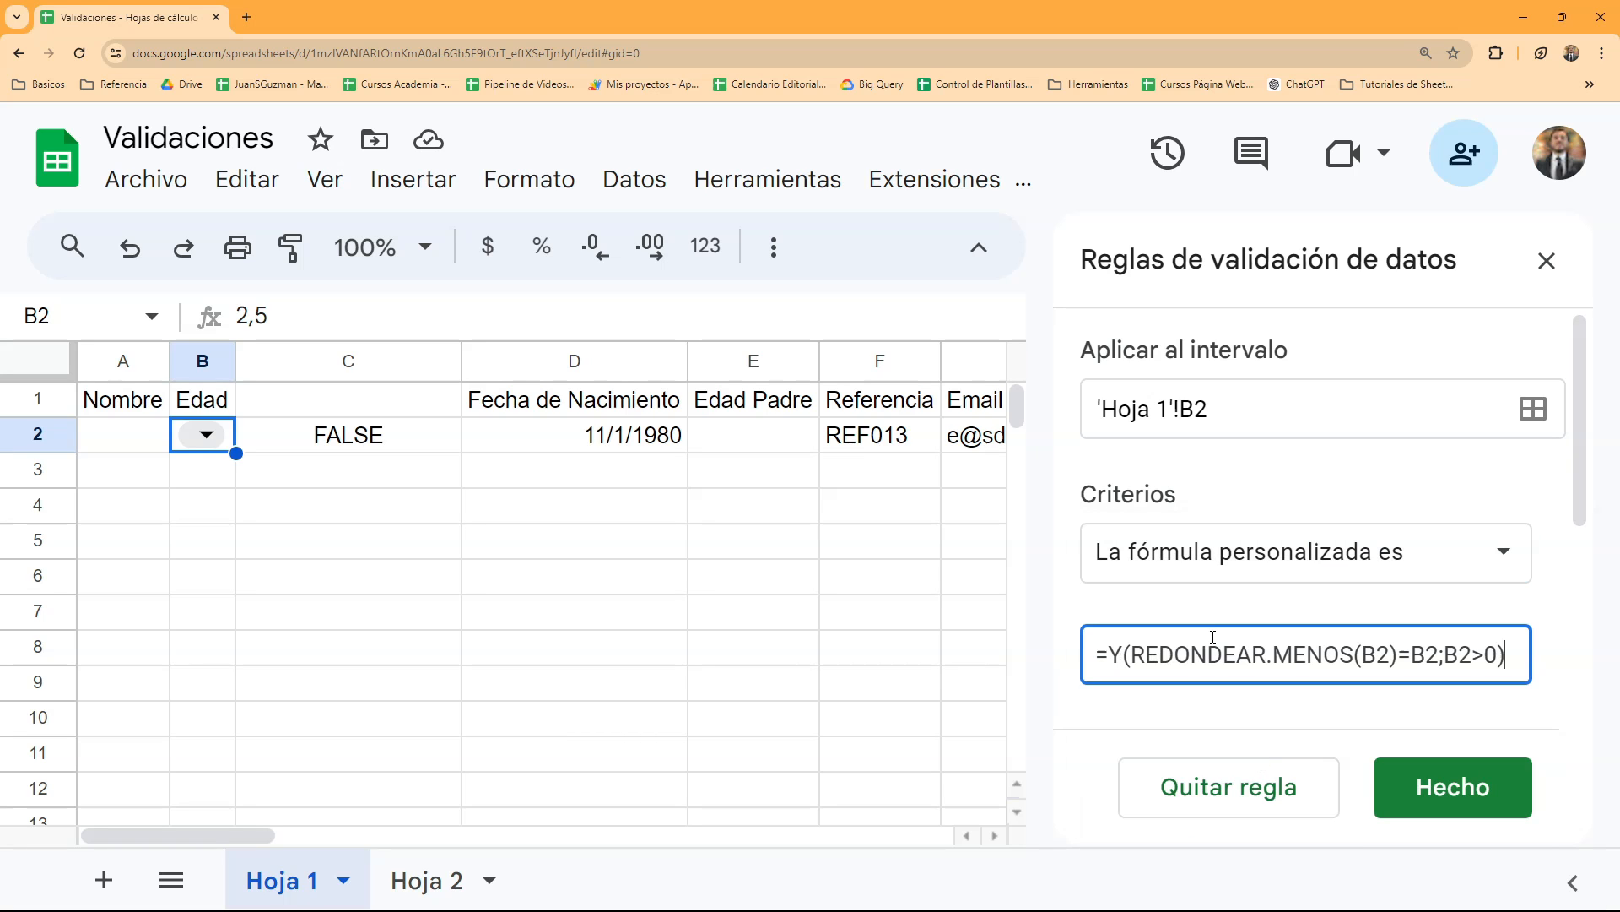
- Check the rule's invalid-data option, extend its range to 'Hoja 1'!B2:B and save the rule
scroll(1216, 641, "down", 4)
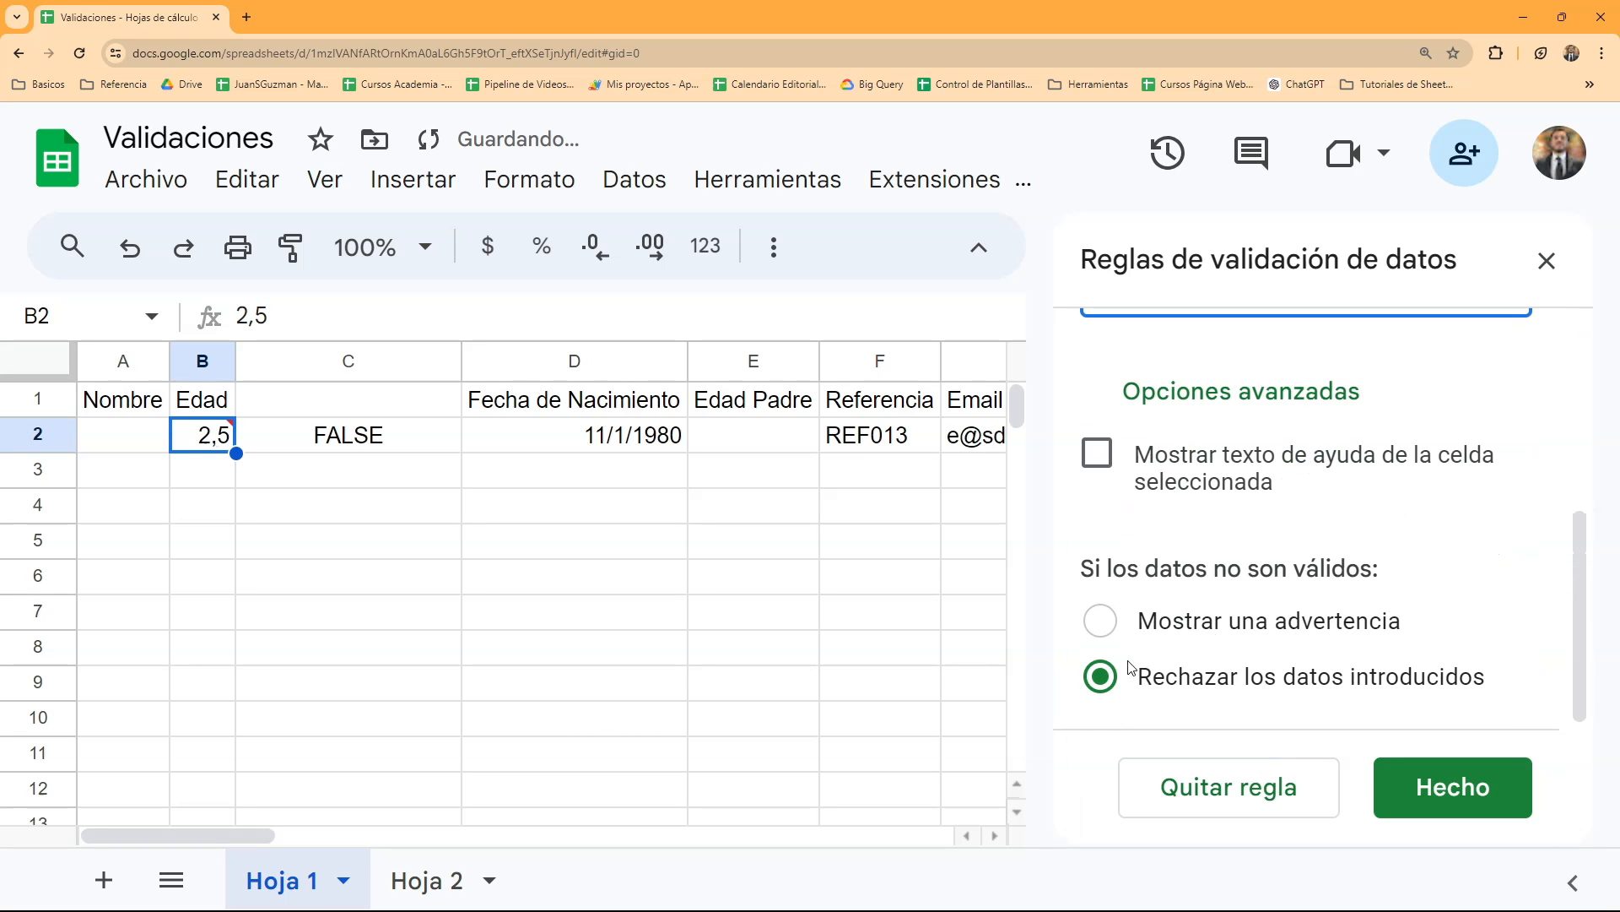
scroll(1165, 582, "up", 4)
left_click(1237, 410)
type(":b")
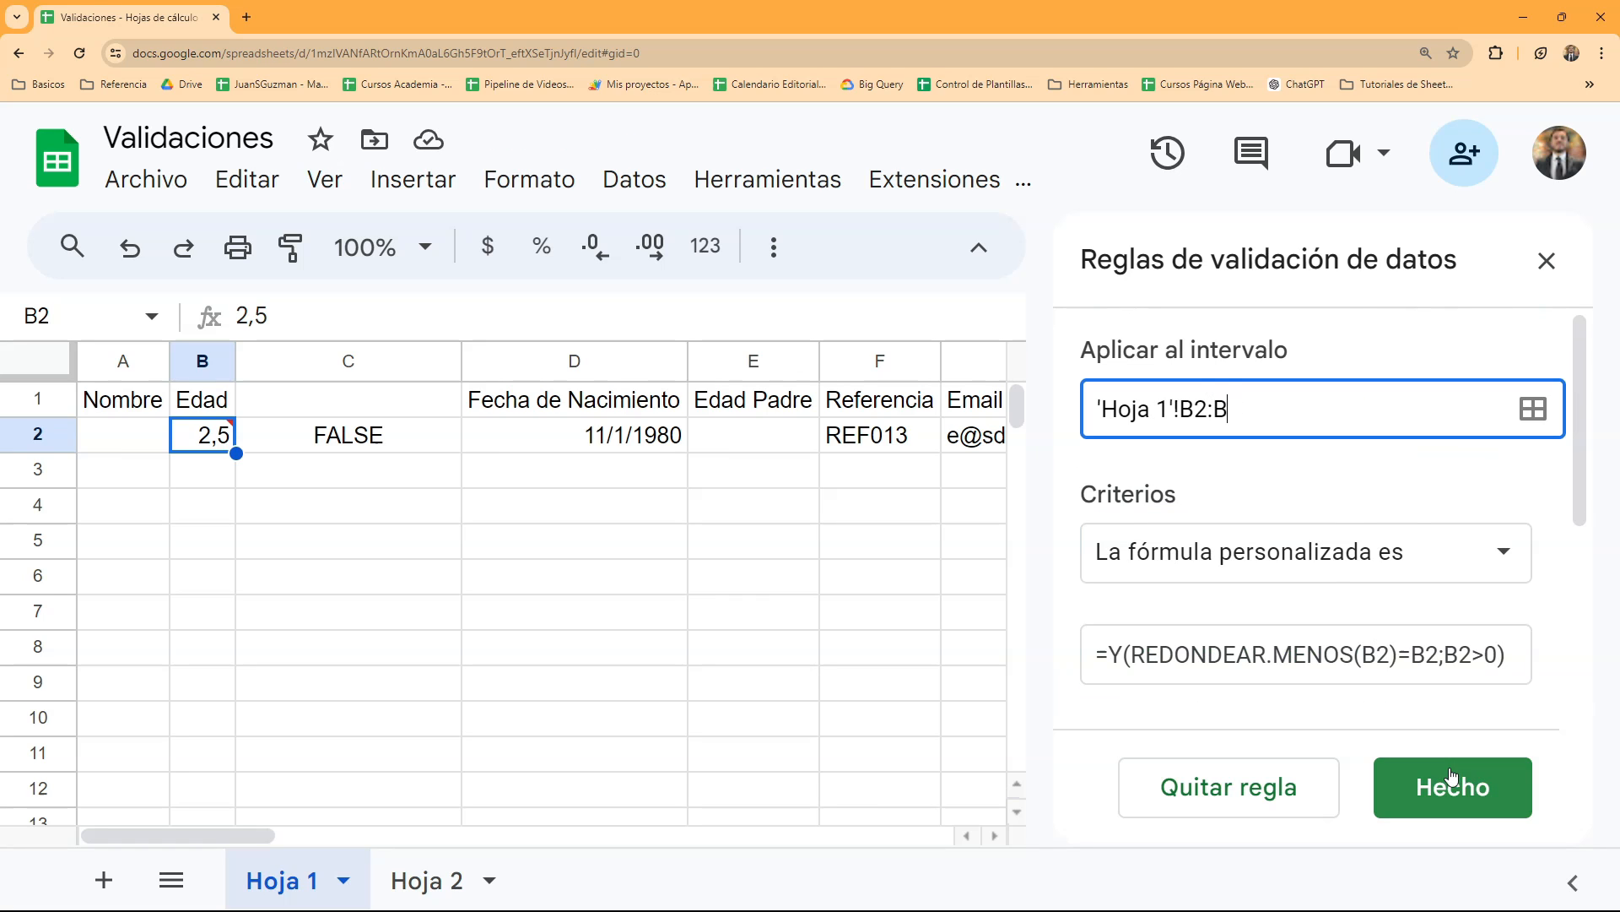
left_click(1456, 785)
- Enter 2 in cell B2 to test the custom formula rule with a valid age
left_click(270, 507)
left_click(223, 446)
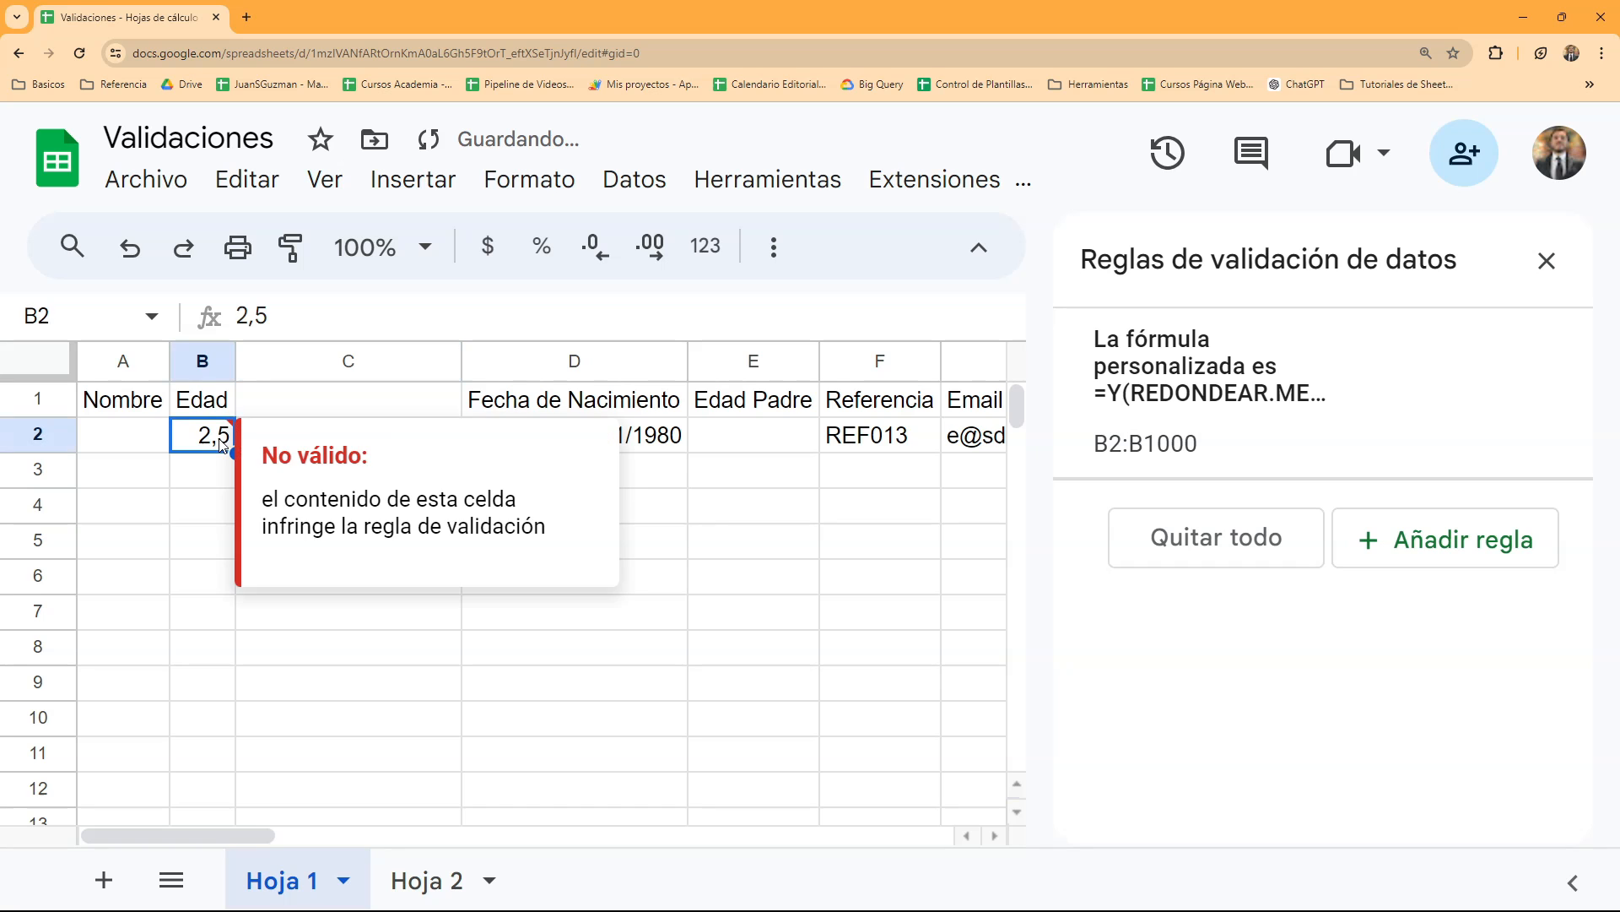
type("2")
key("Return")
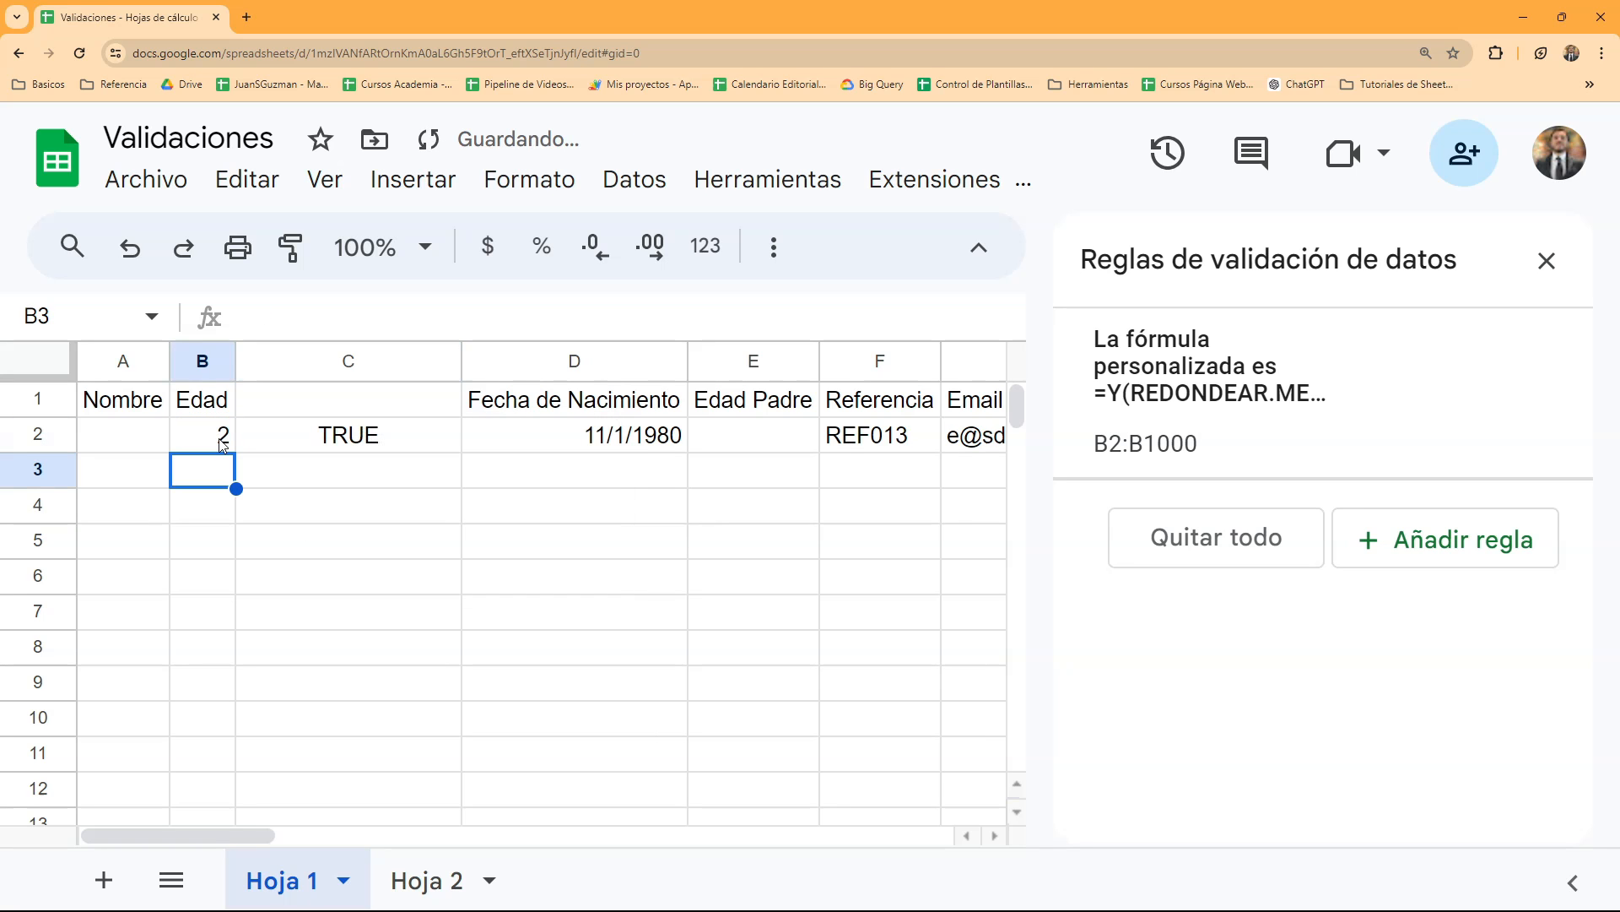
- Try to enter an invalid age in cell B2 to test the rule, and dismiss the resulting alert
left_click(224, 434)
type("2")
key("Return")
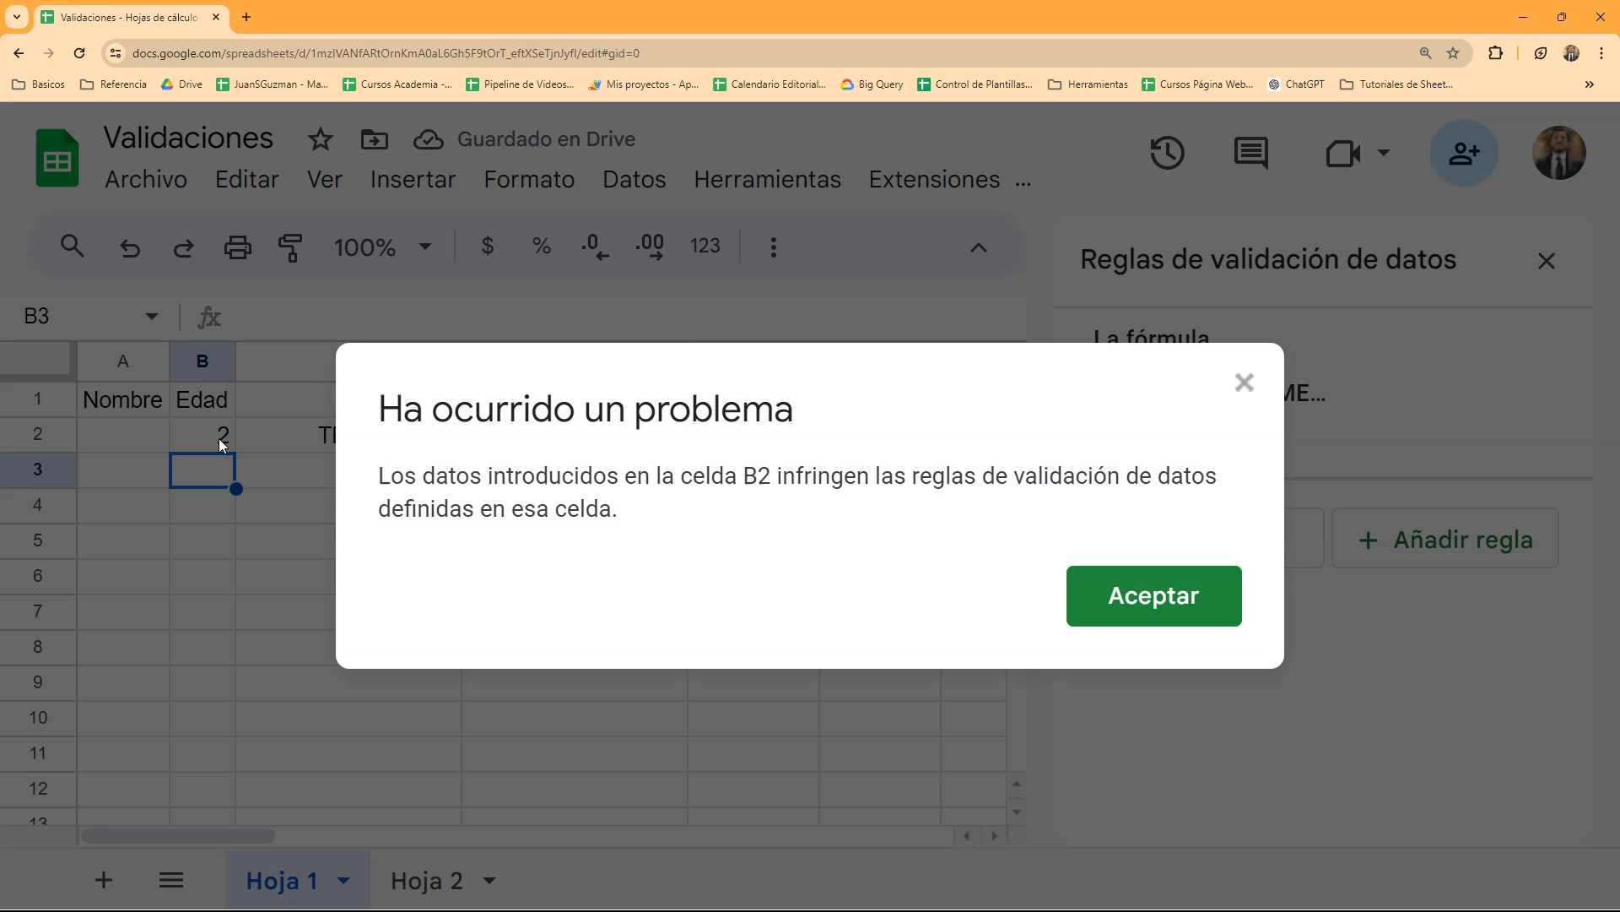
key("Return")
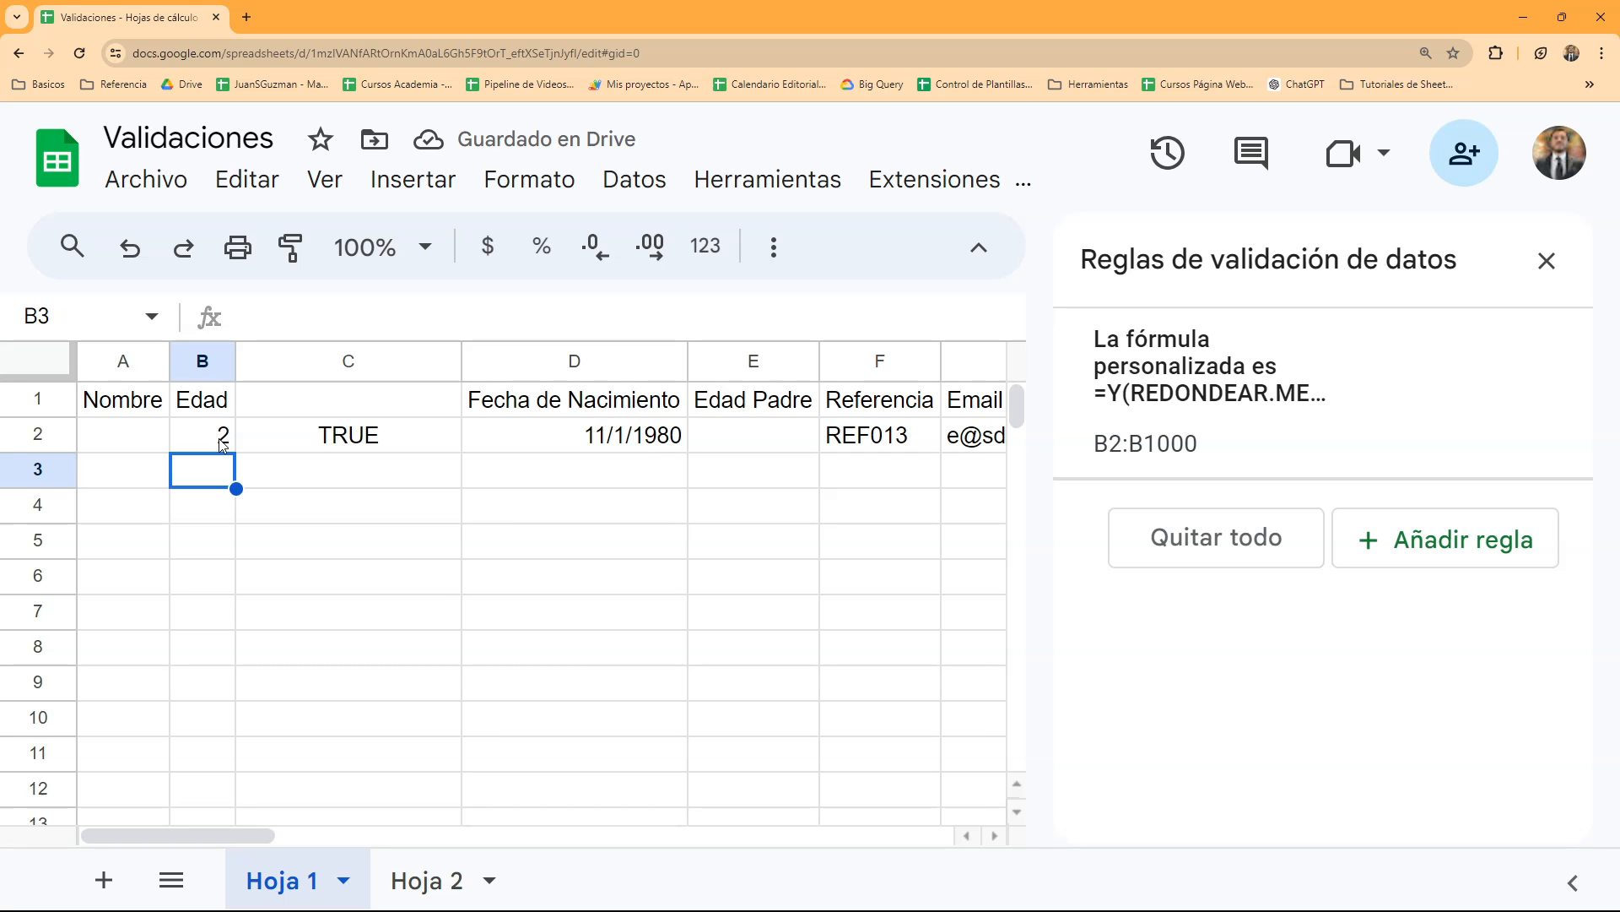
key("Return")
key("Return")
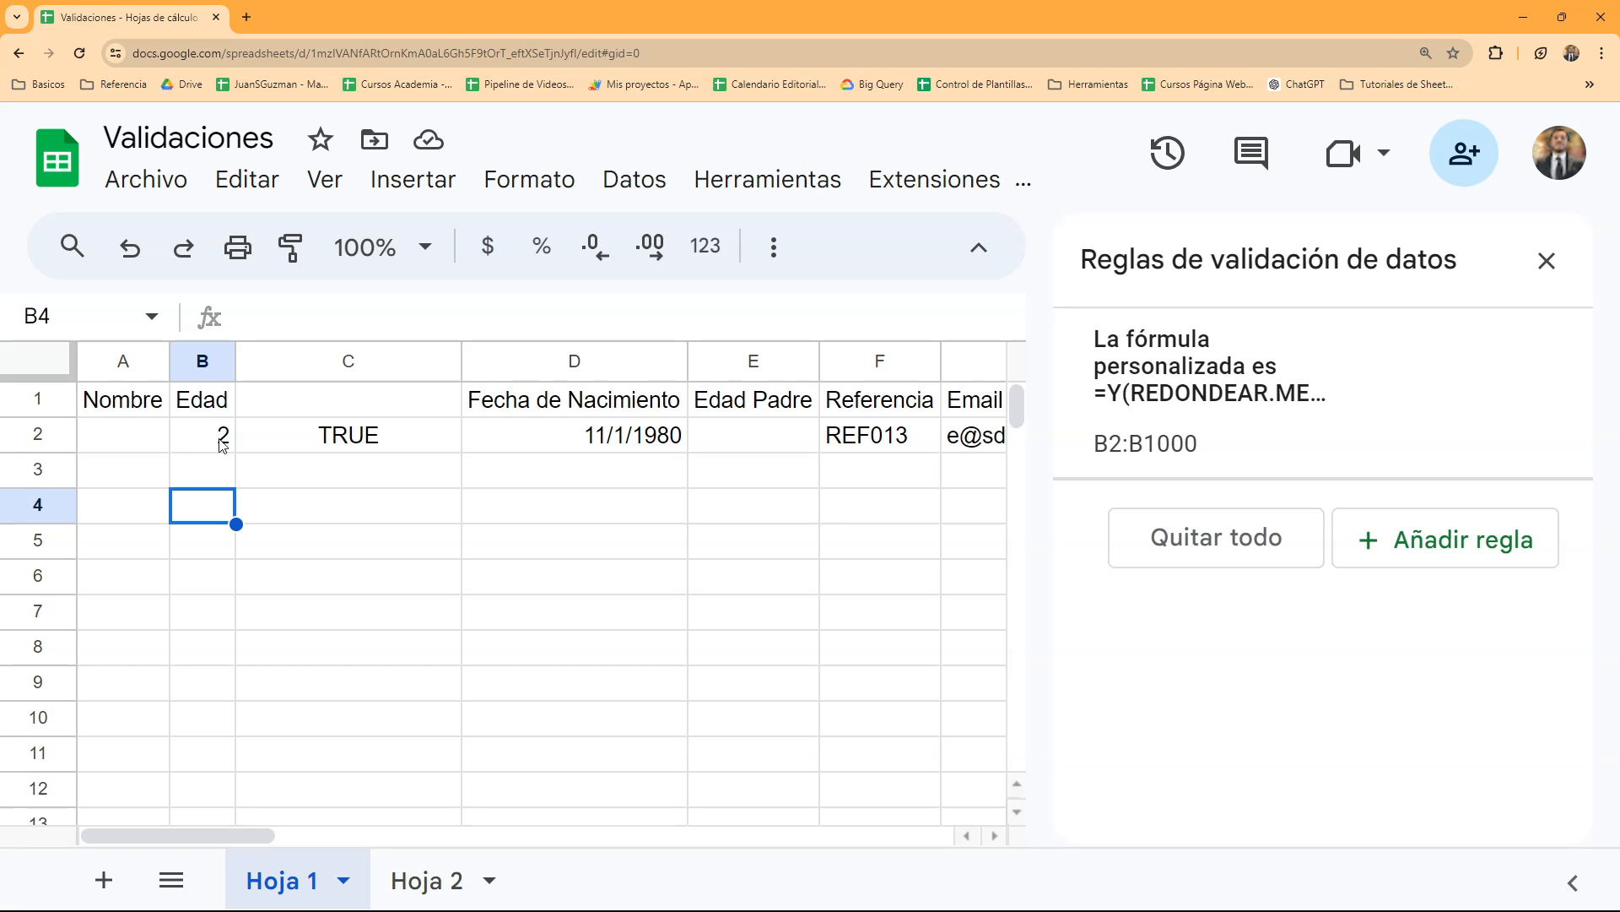
- Delete the helper formula column C and close the data validation rules
left_click(297, 366)
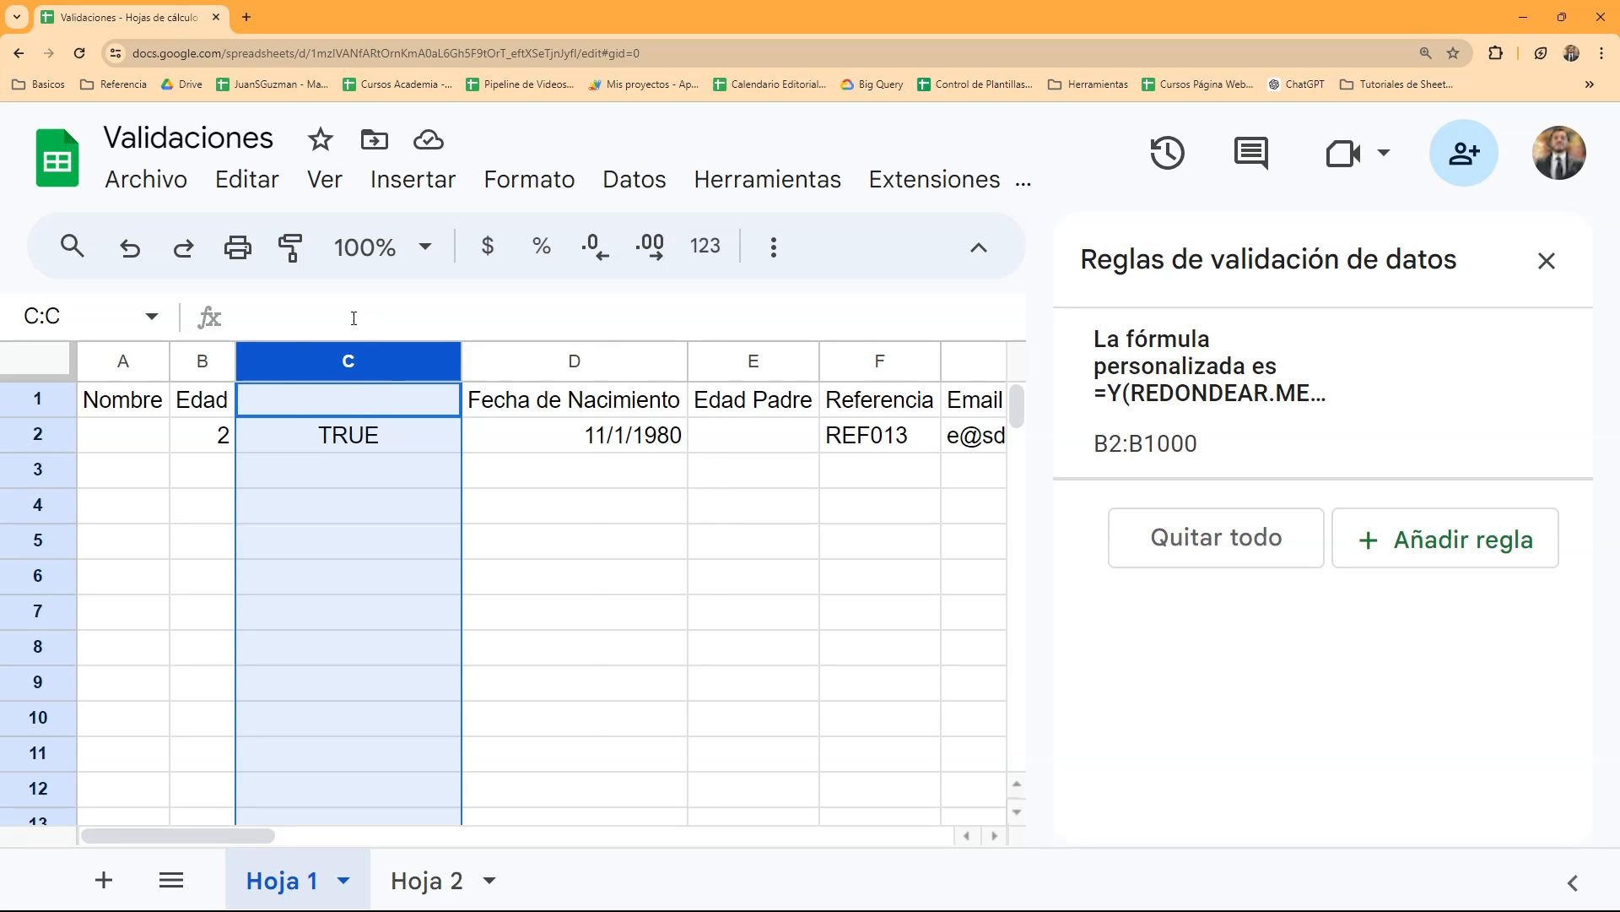
key("ctrl+alt+minus")
left_click(316, 553)
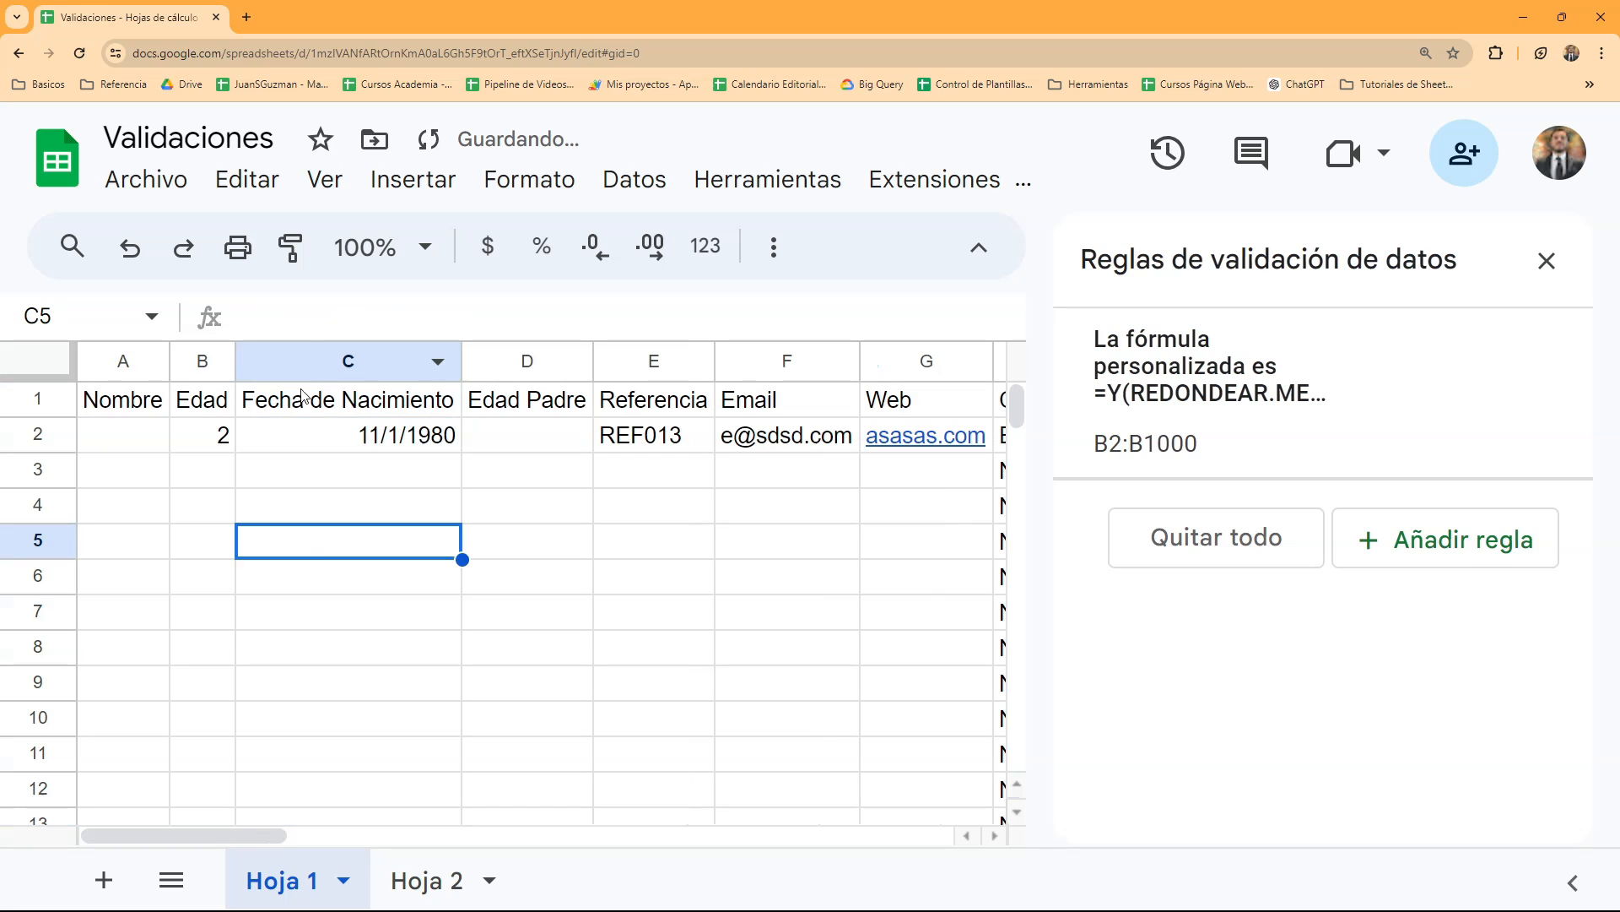
left_click(211, 447)
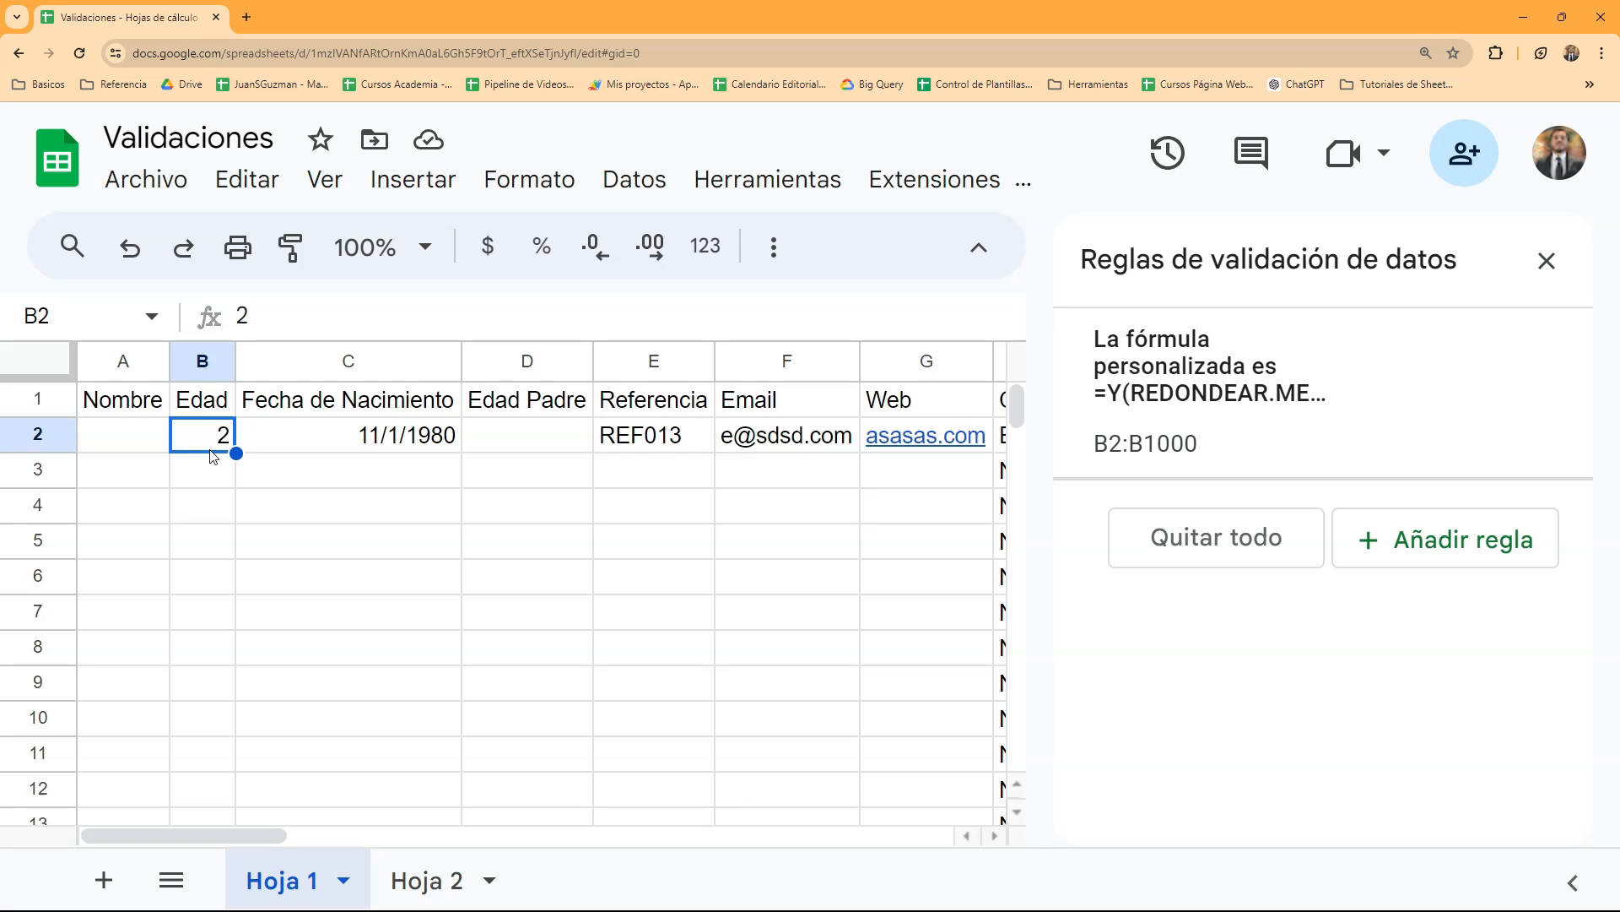
left_click(1546, 260)
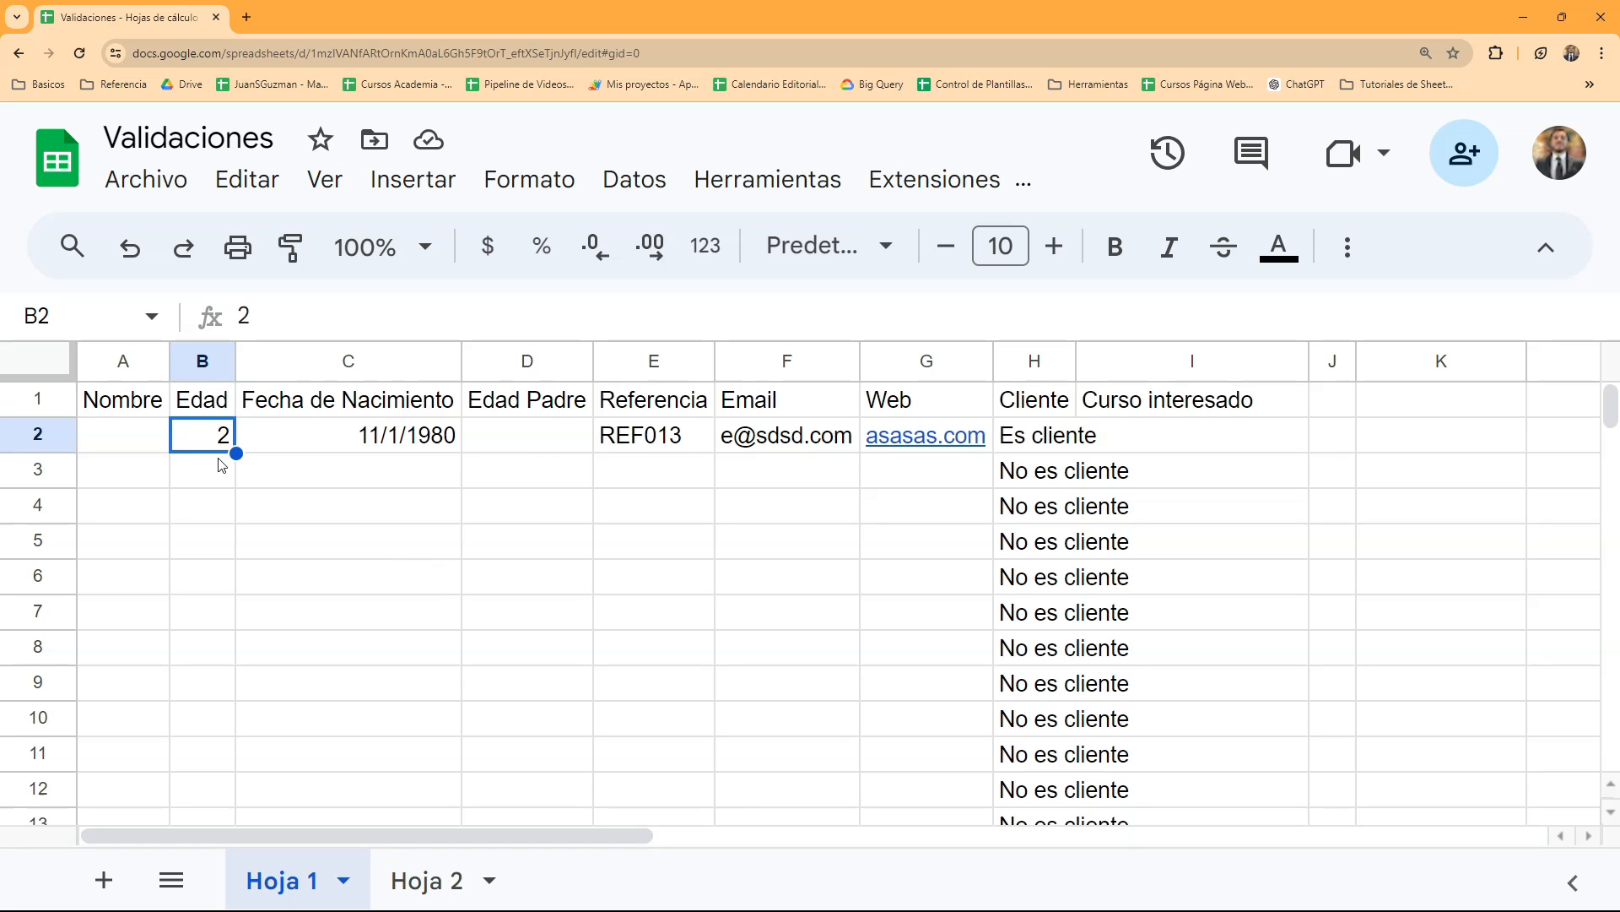
left_click(445, 877)
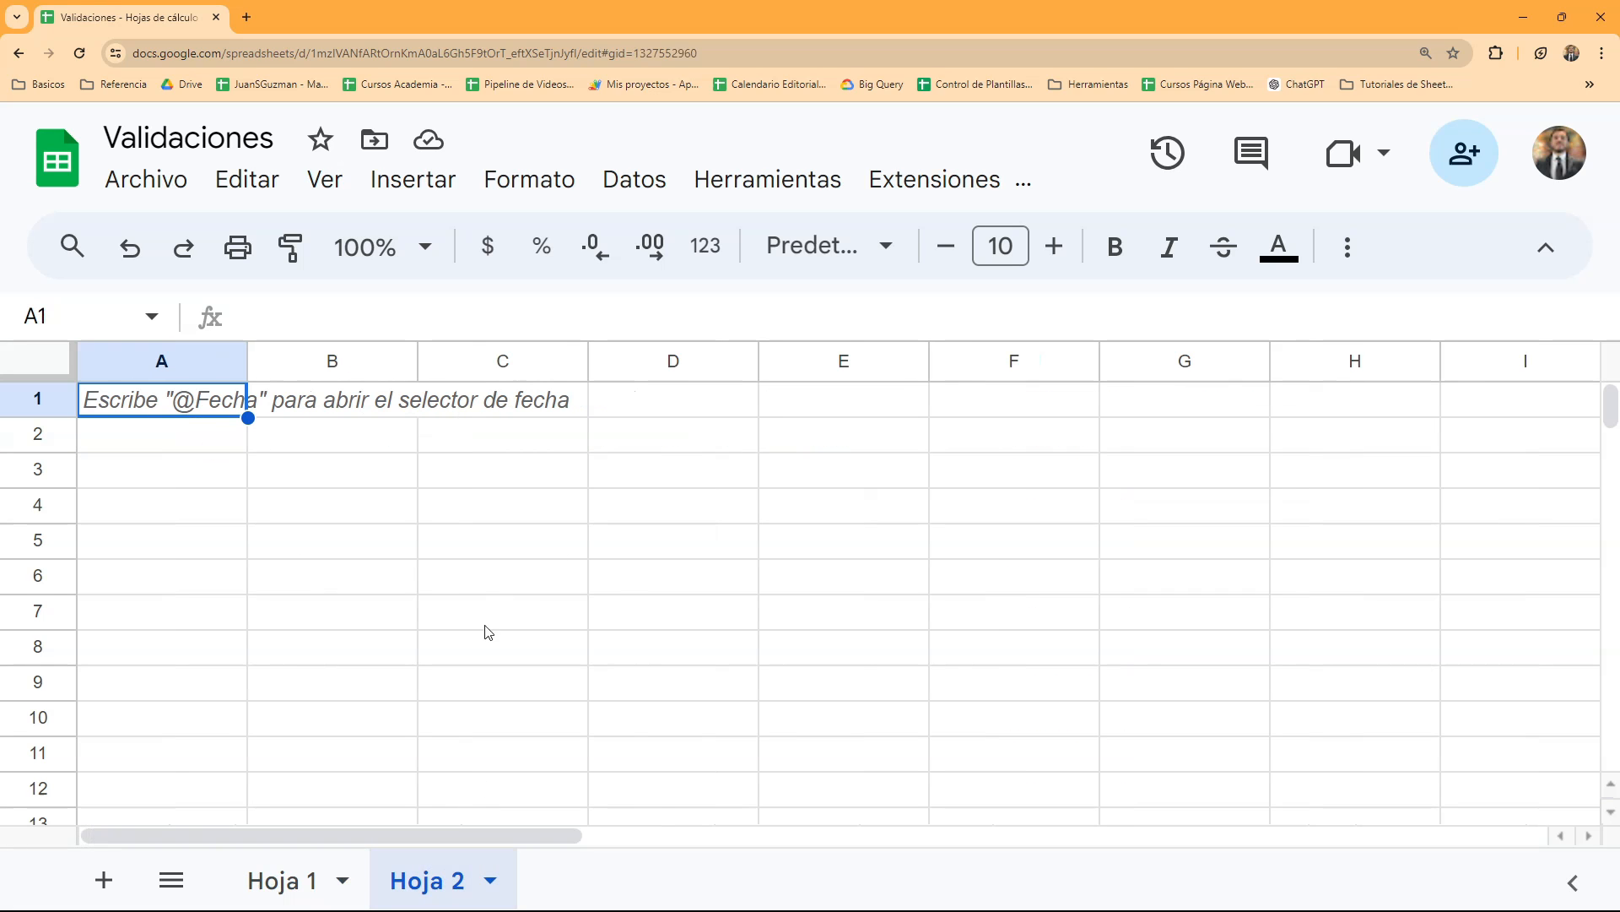
left_click(300, 871)
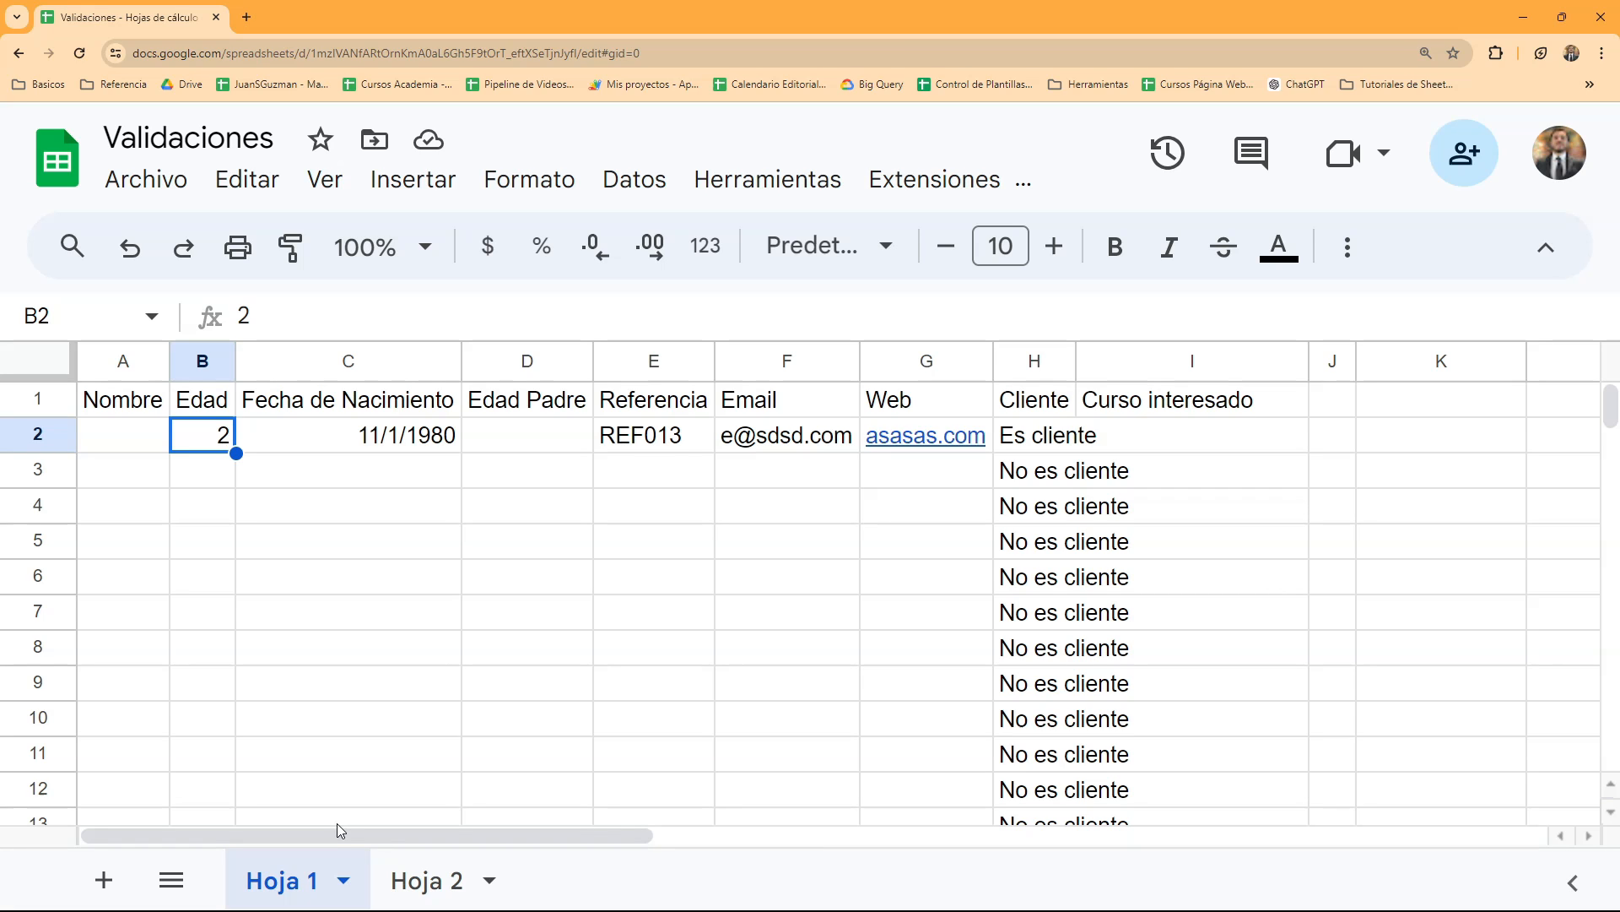
left_click(511, 504)
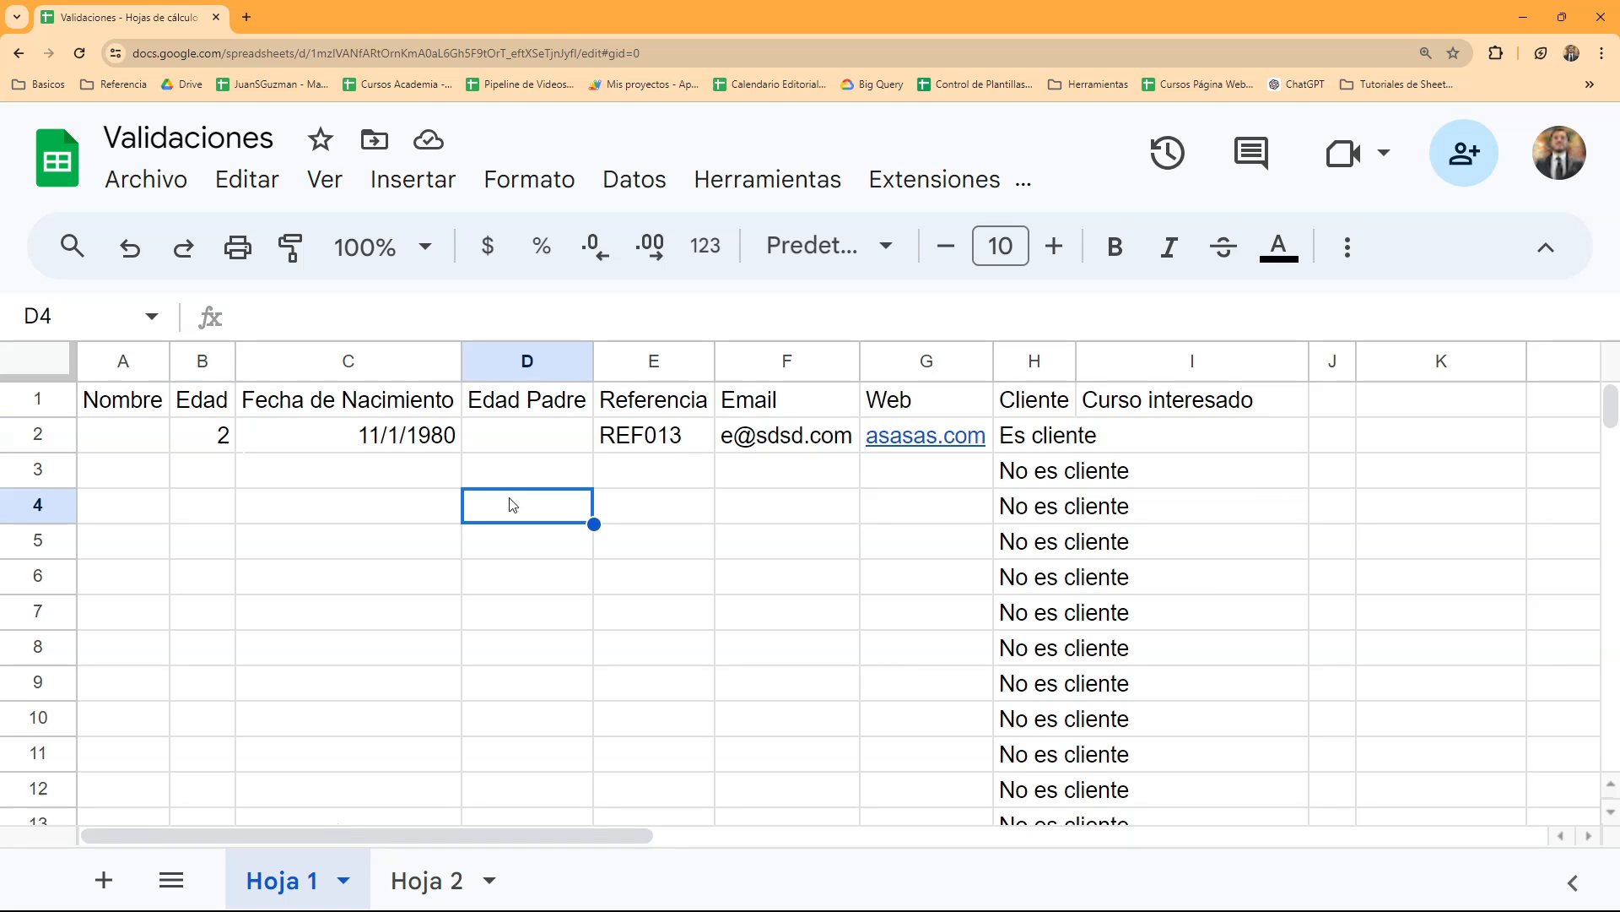